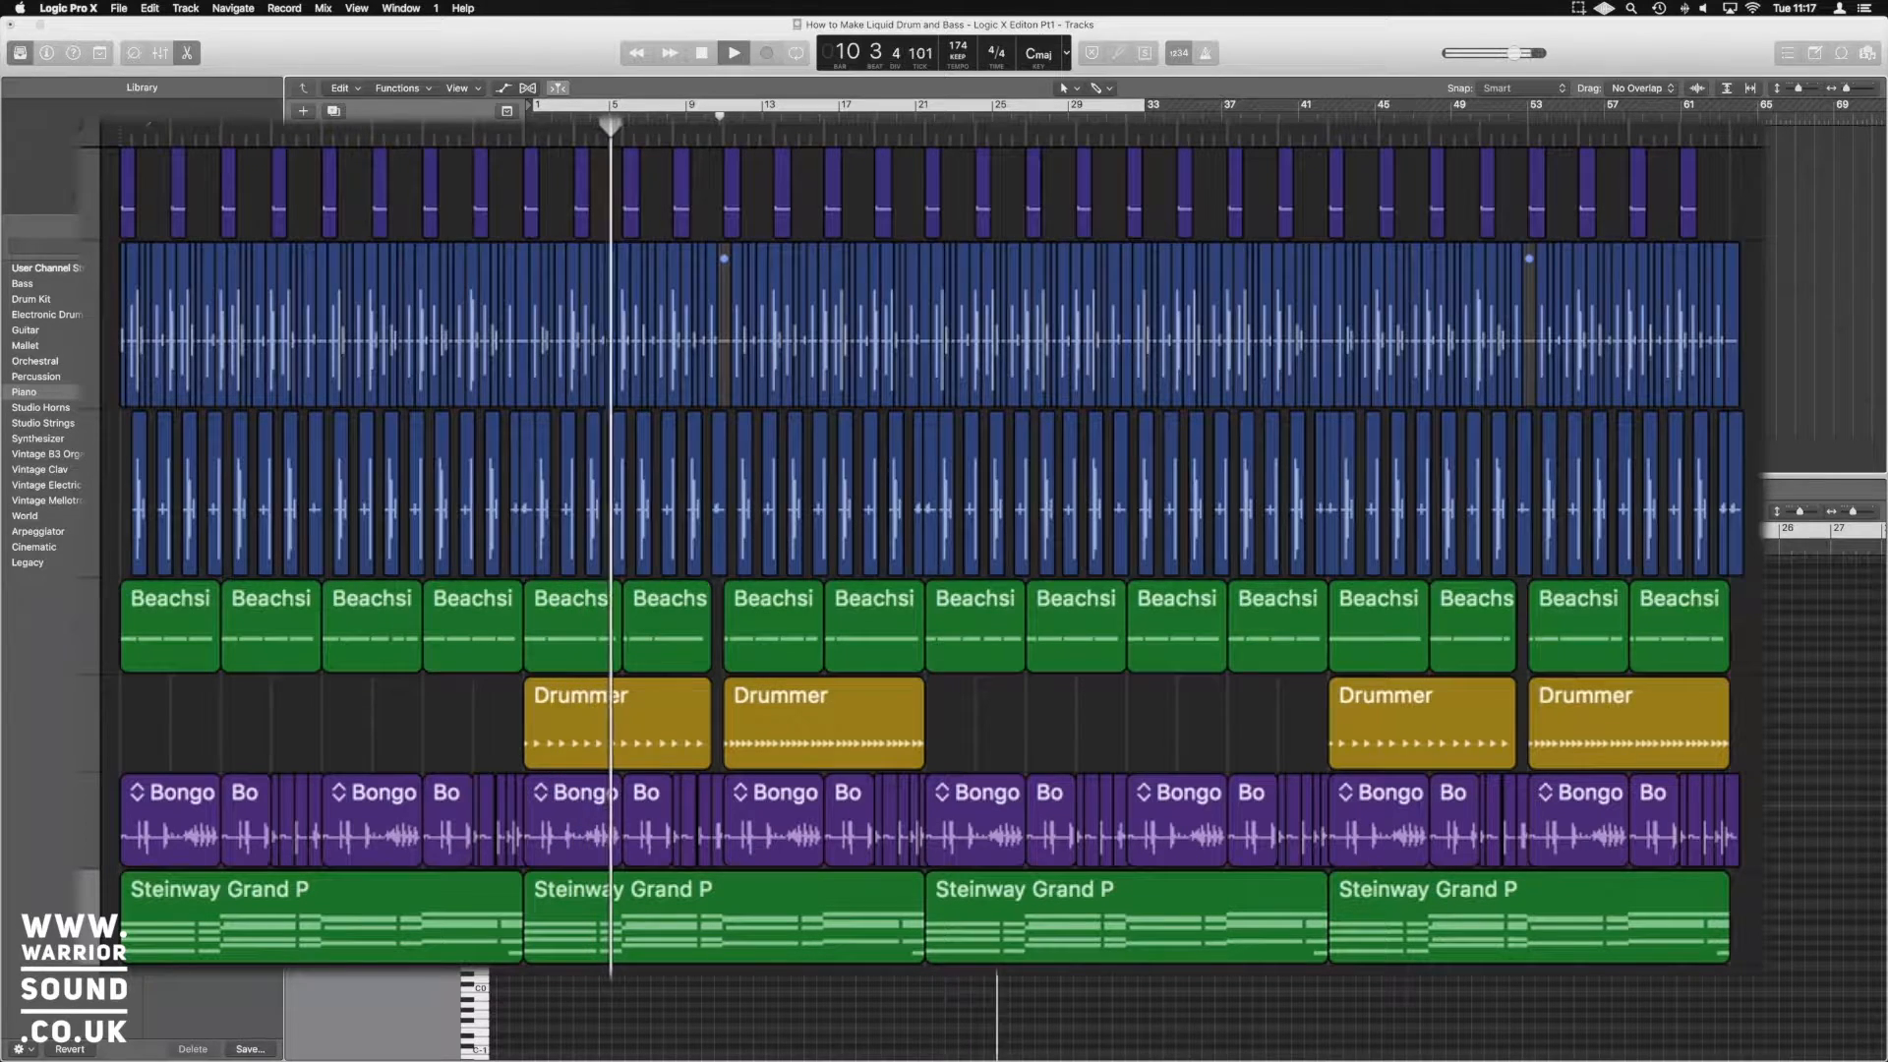
Stop playback and display the notes of the first Steinway Grand P region, leaving none of them selected
key("space")
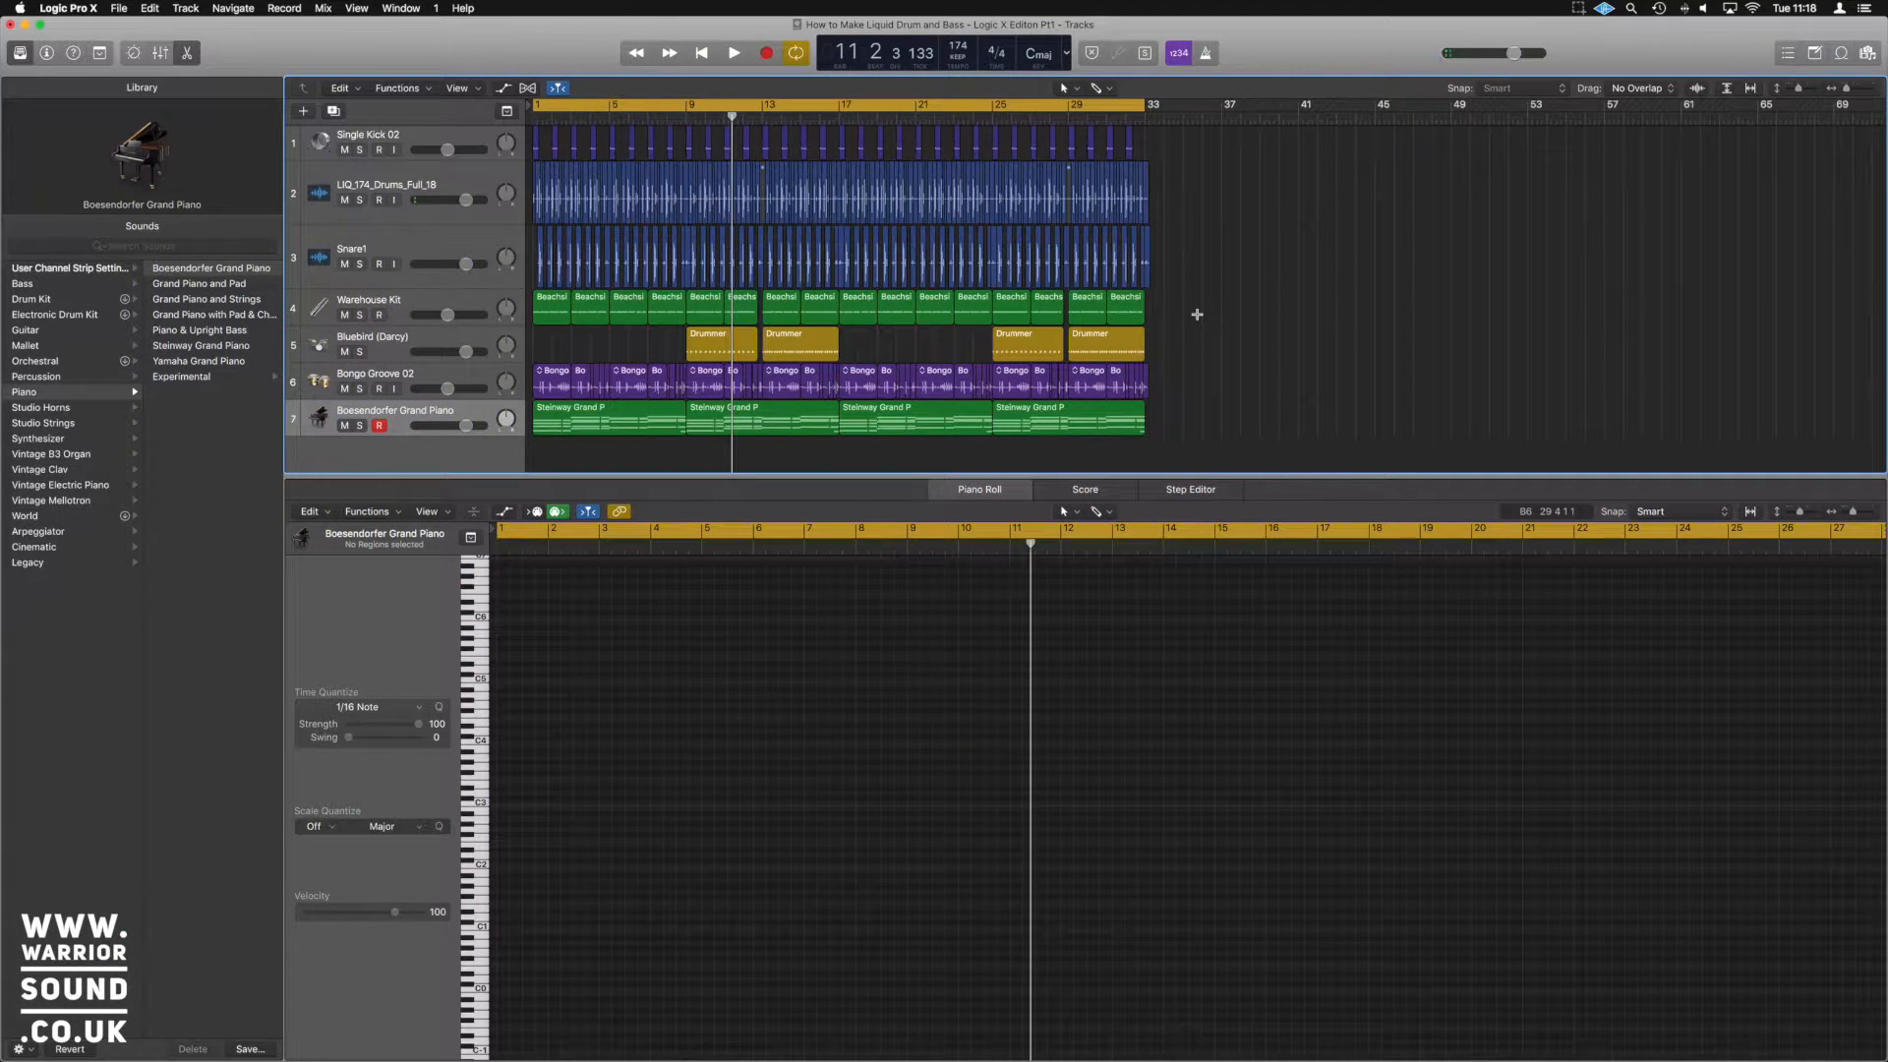
left_click(610, 418)
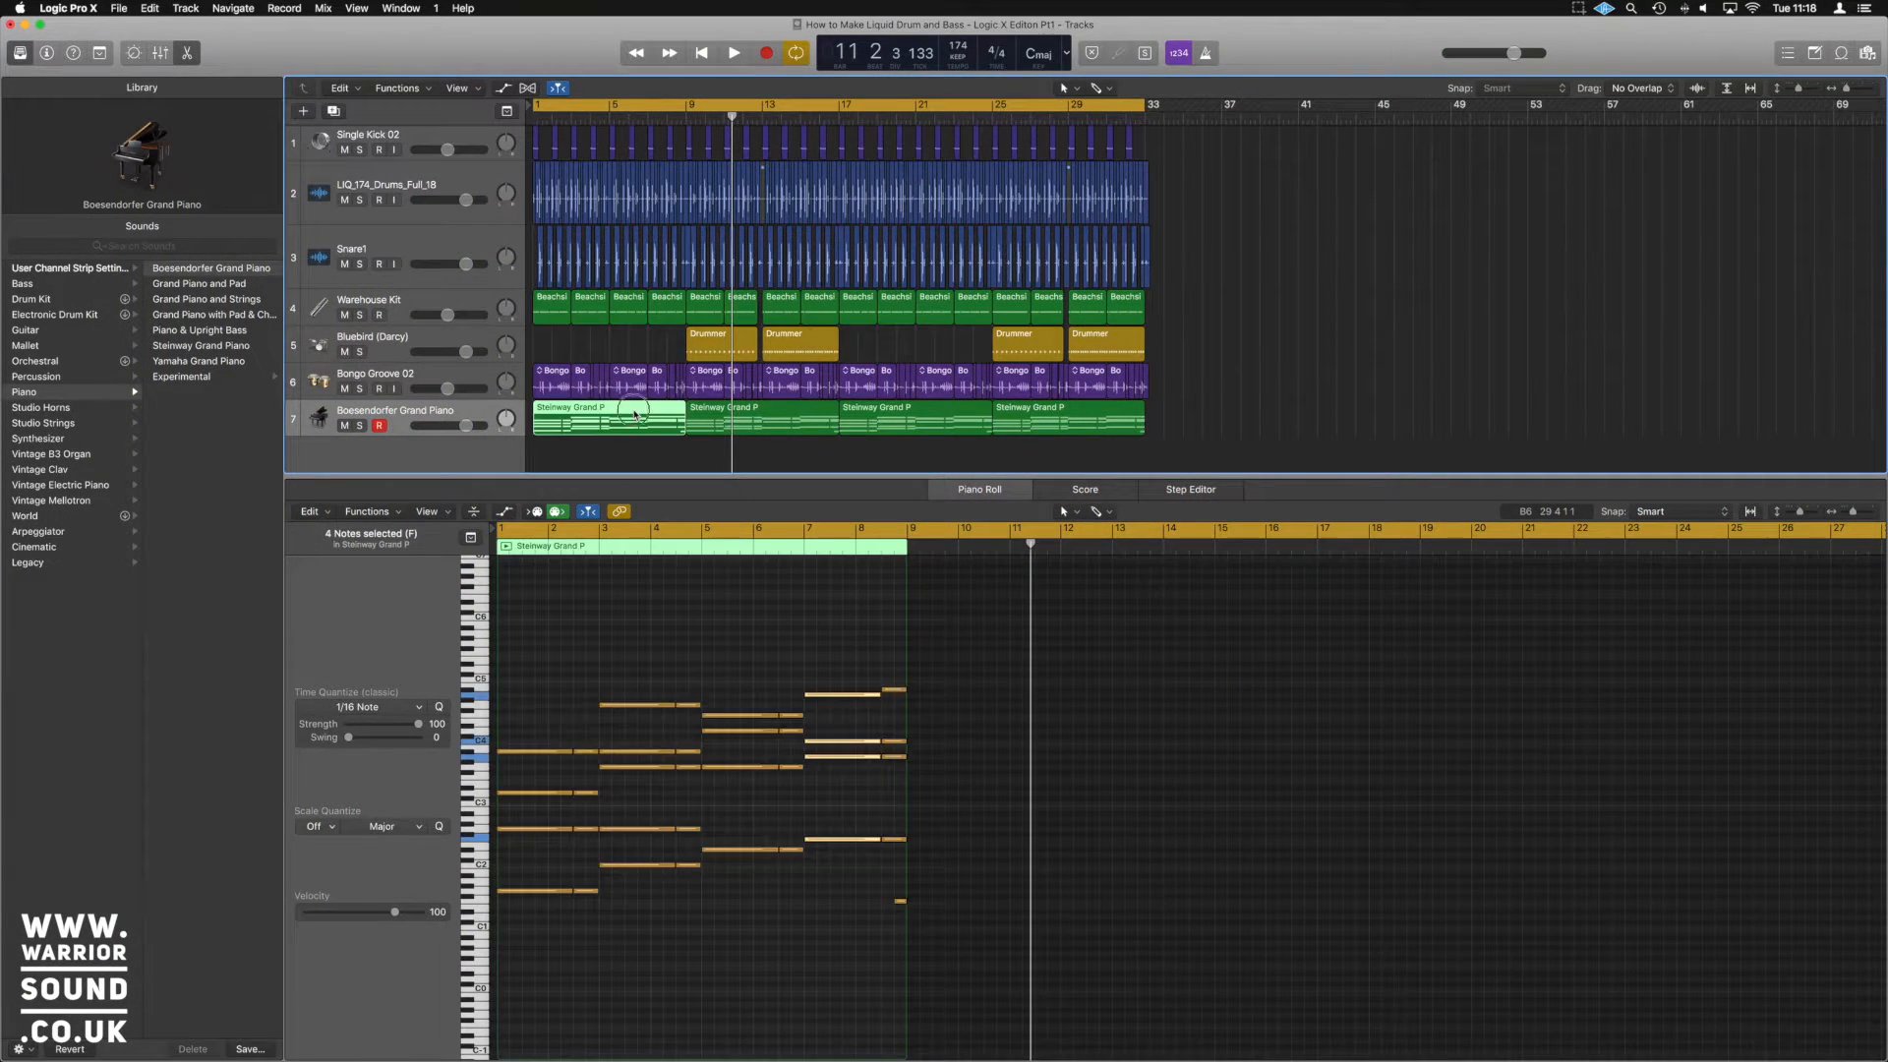
left_click(890, 895)
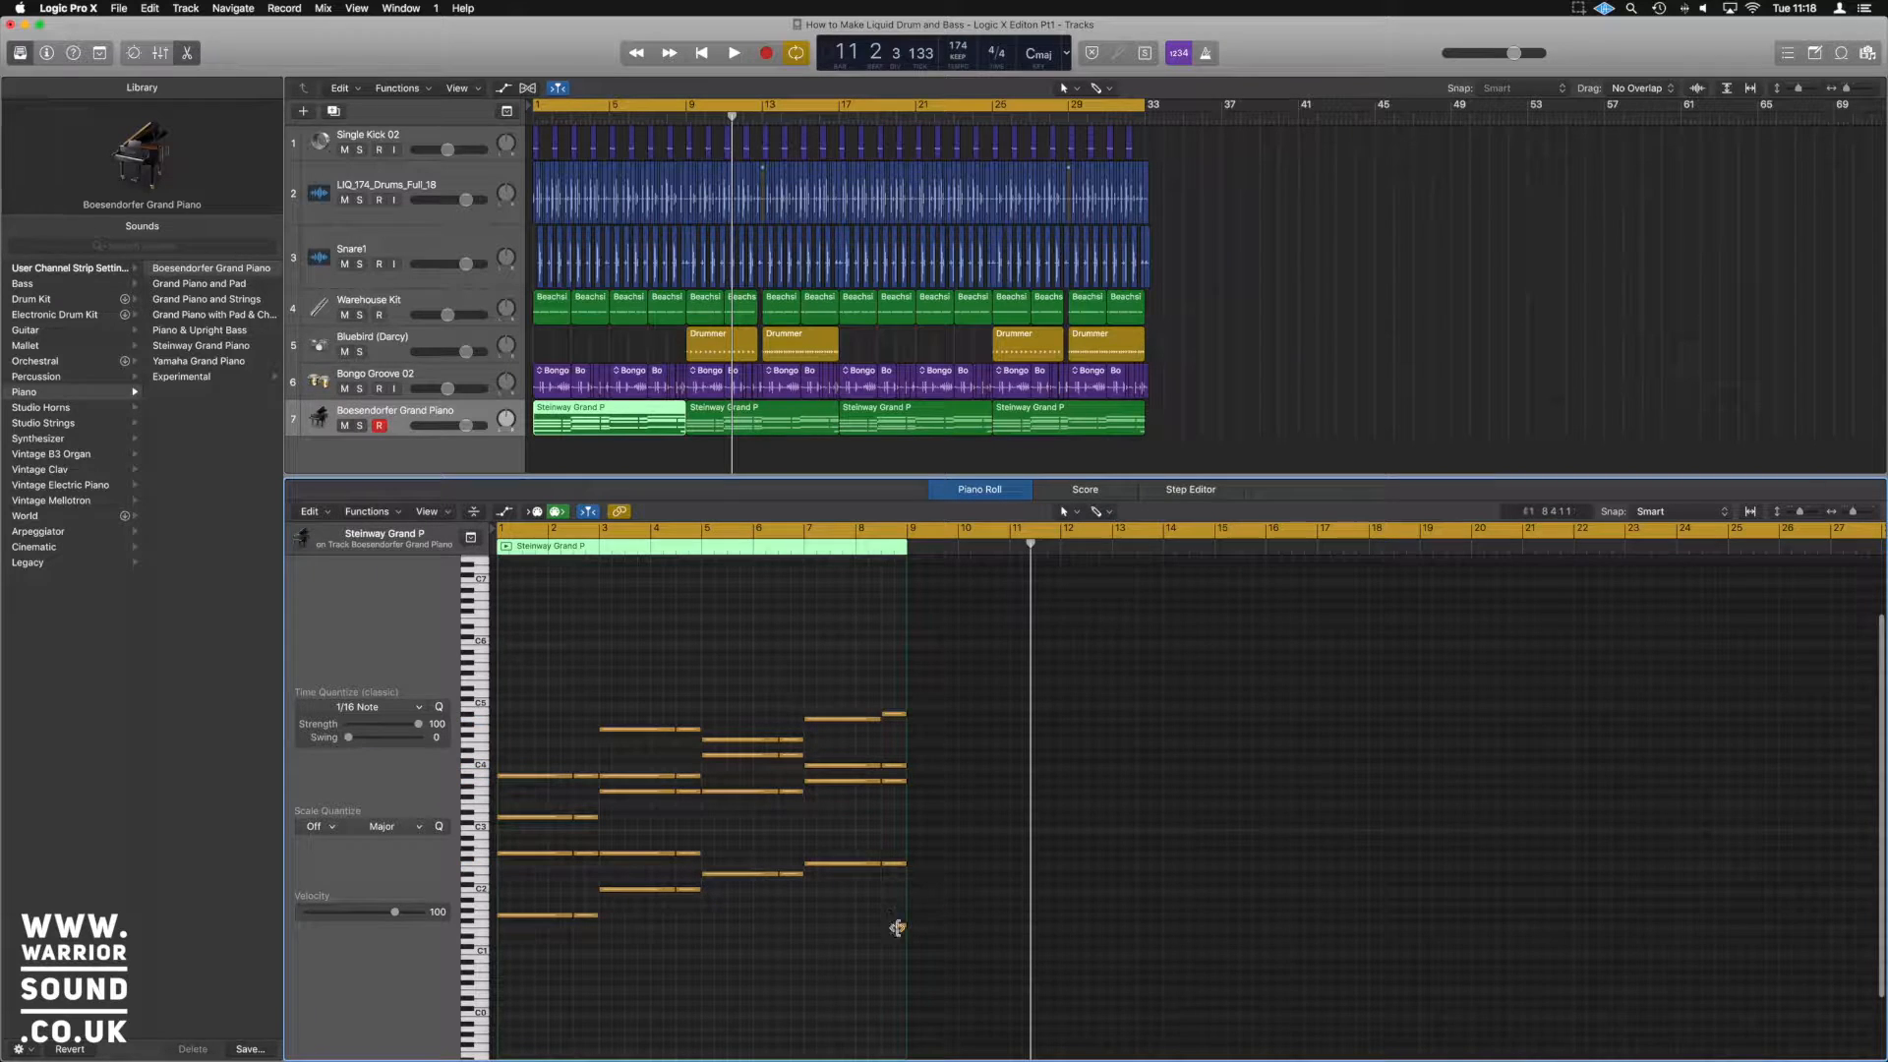
Turn cycle mode off, listen to the arrangement from bar 8 across the transition into bar 9, and return the playhead to the start
left_click(853, 545)
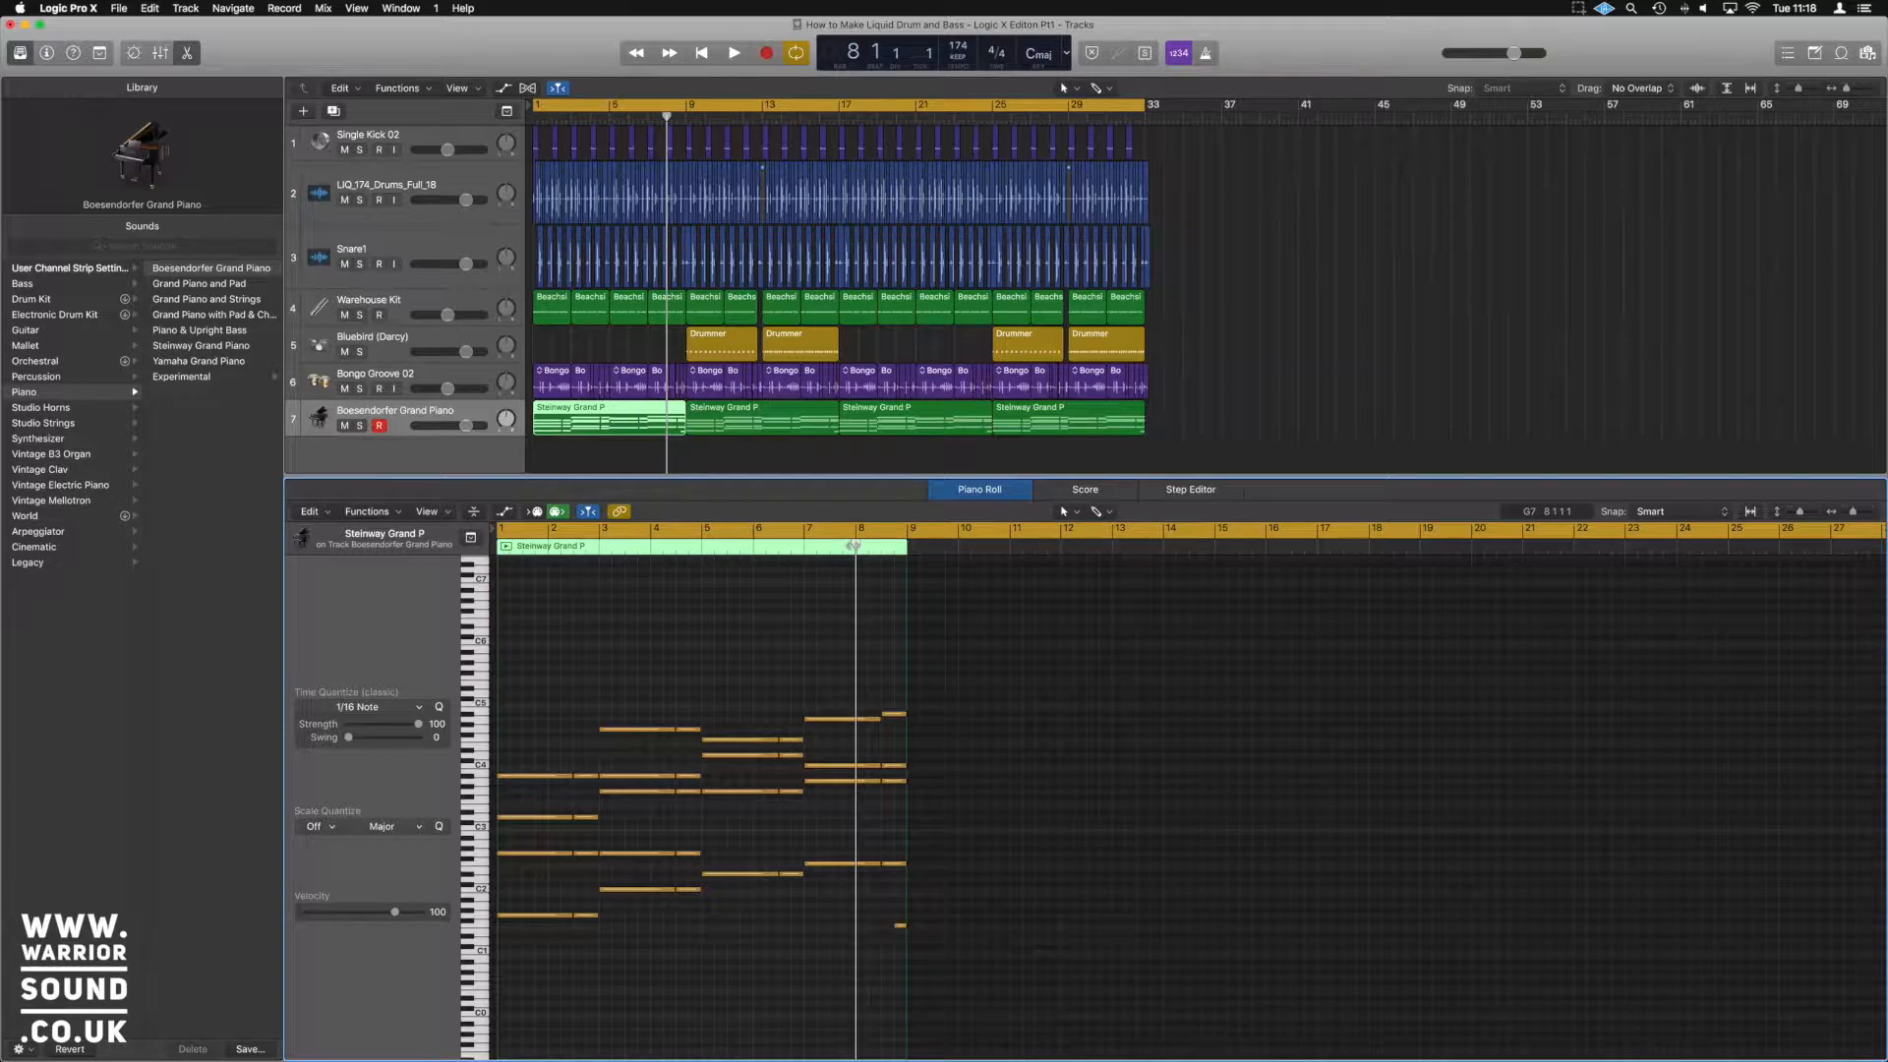
left_click_drag(649, 105, 652, 108)
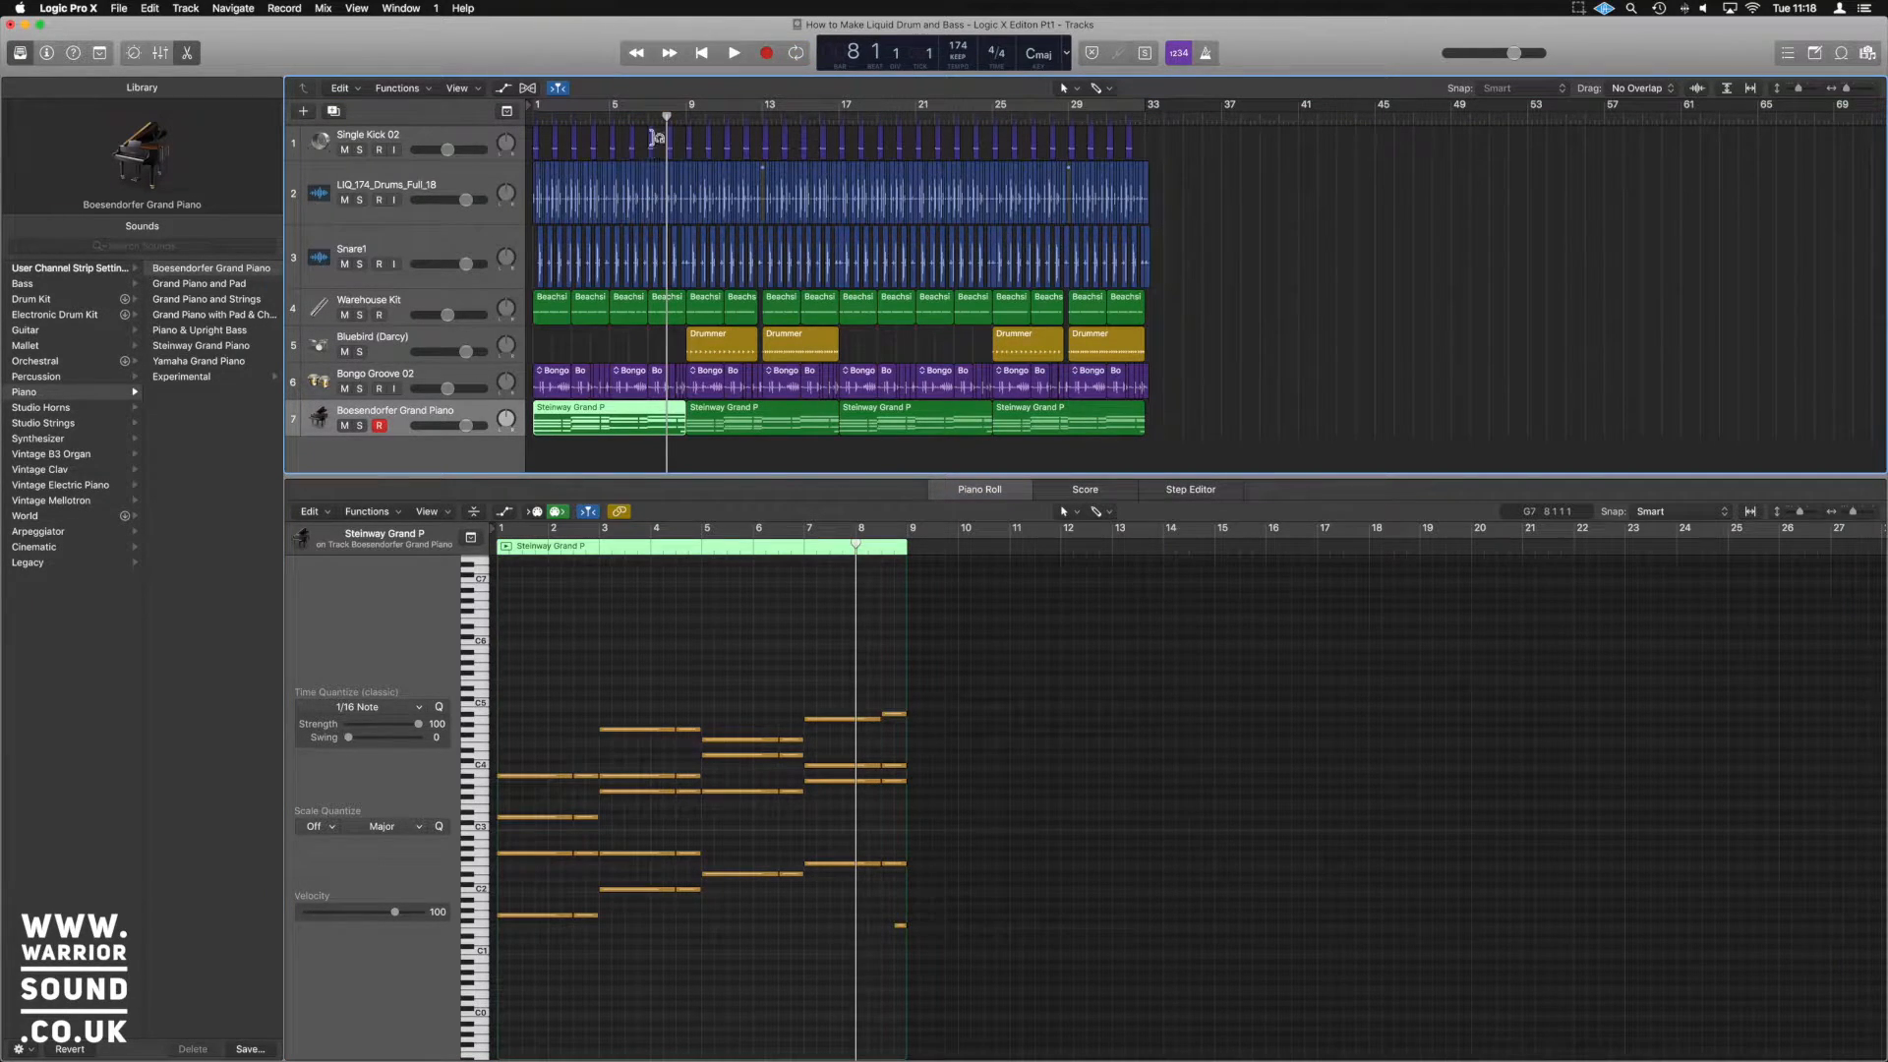
key("space")
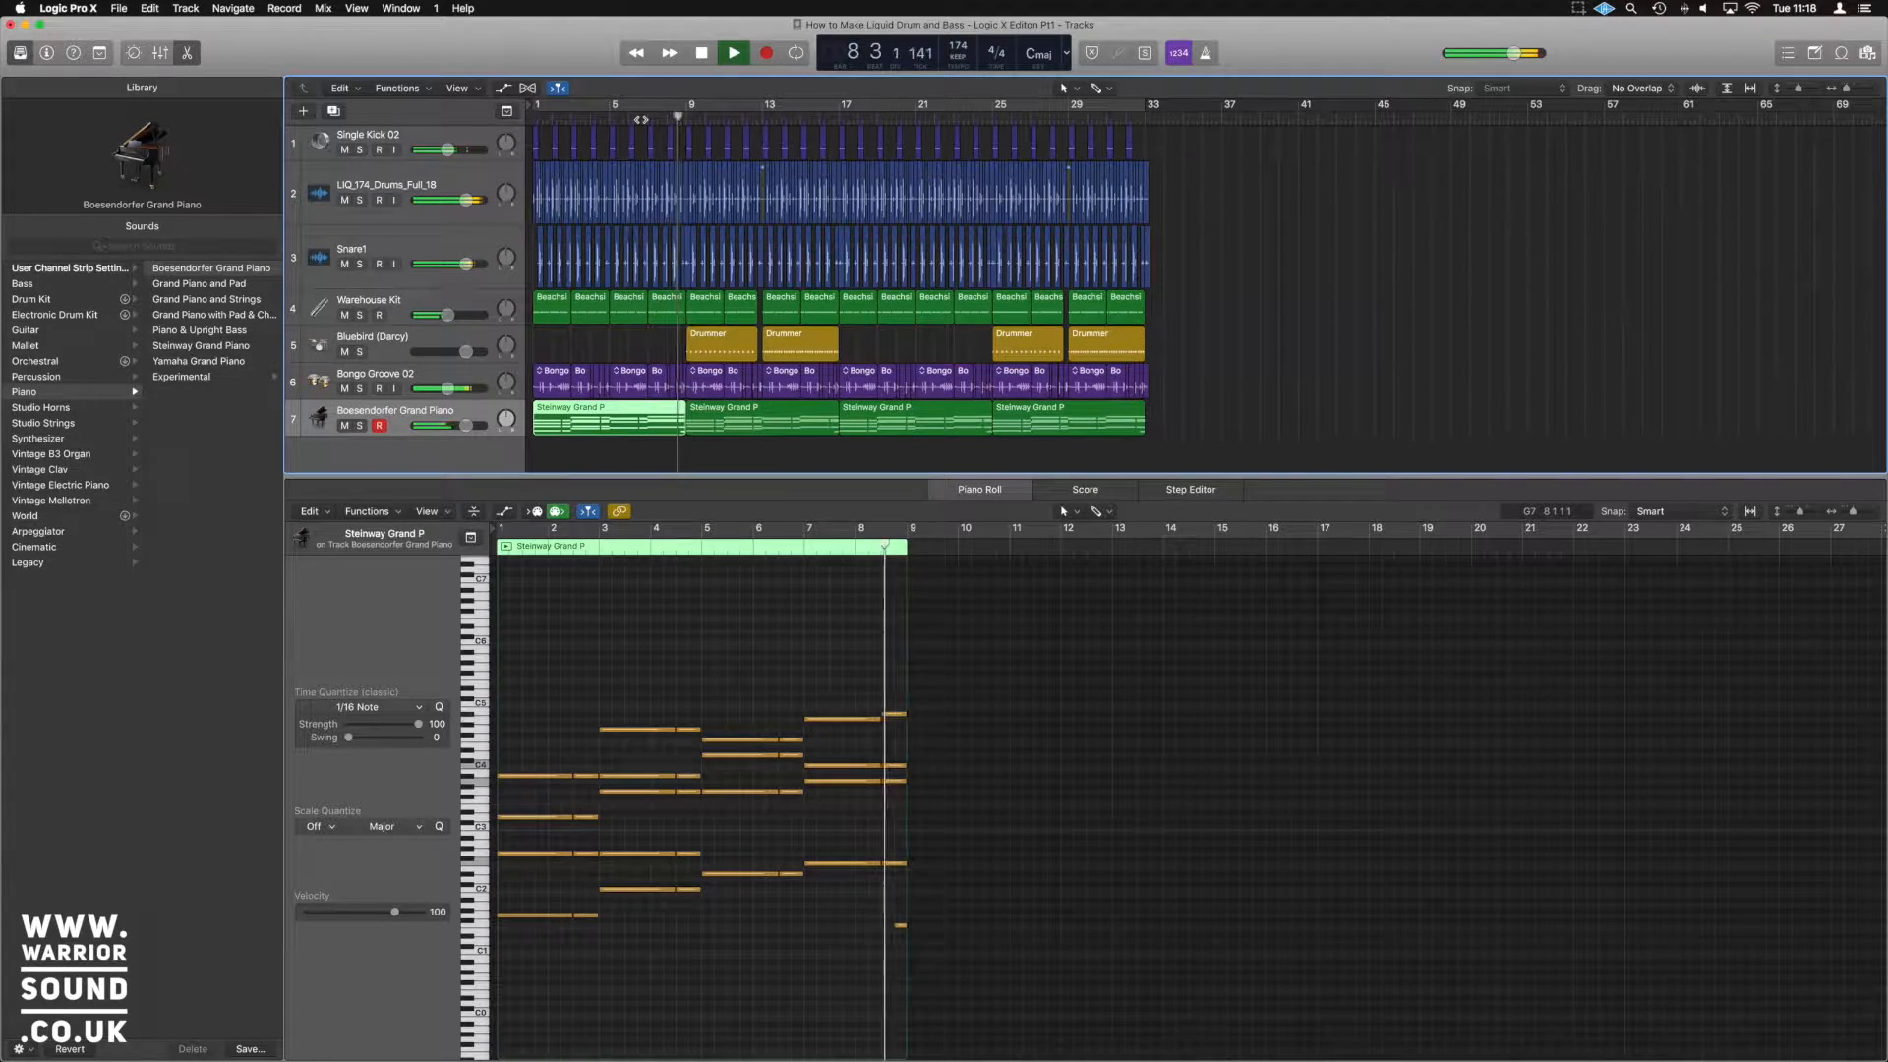
key("space")
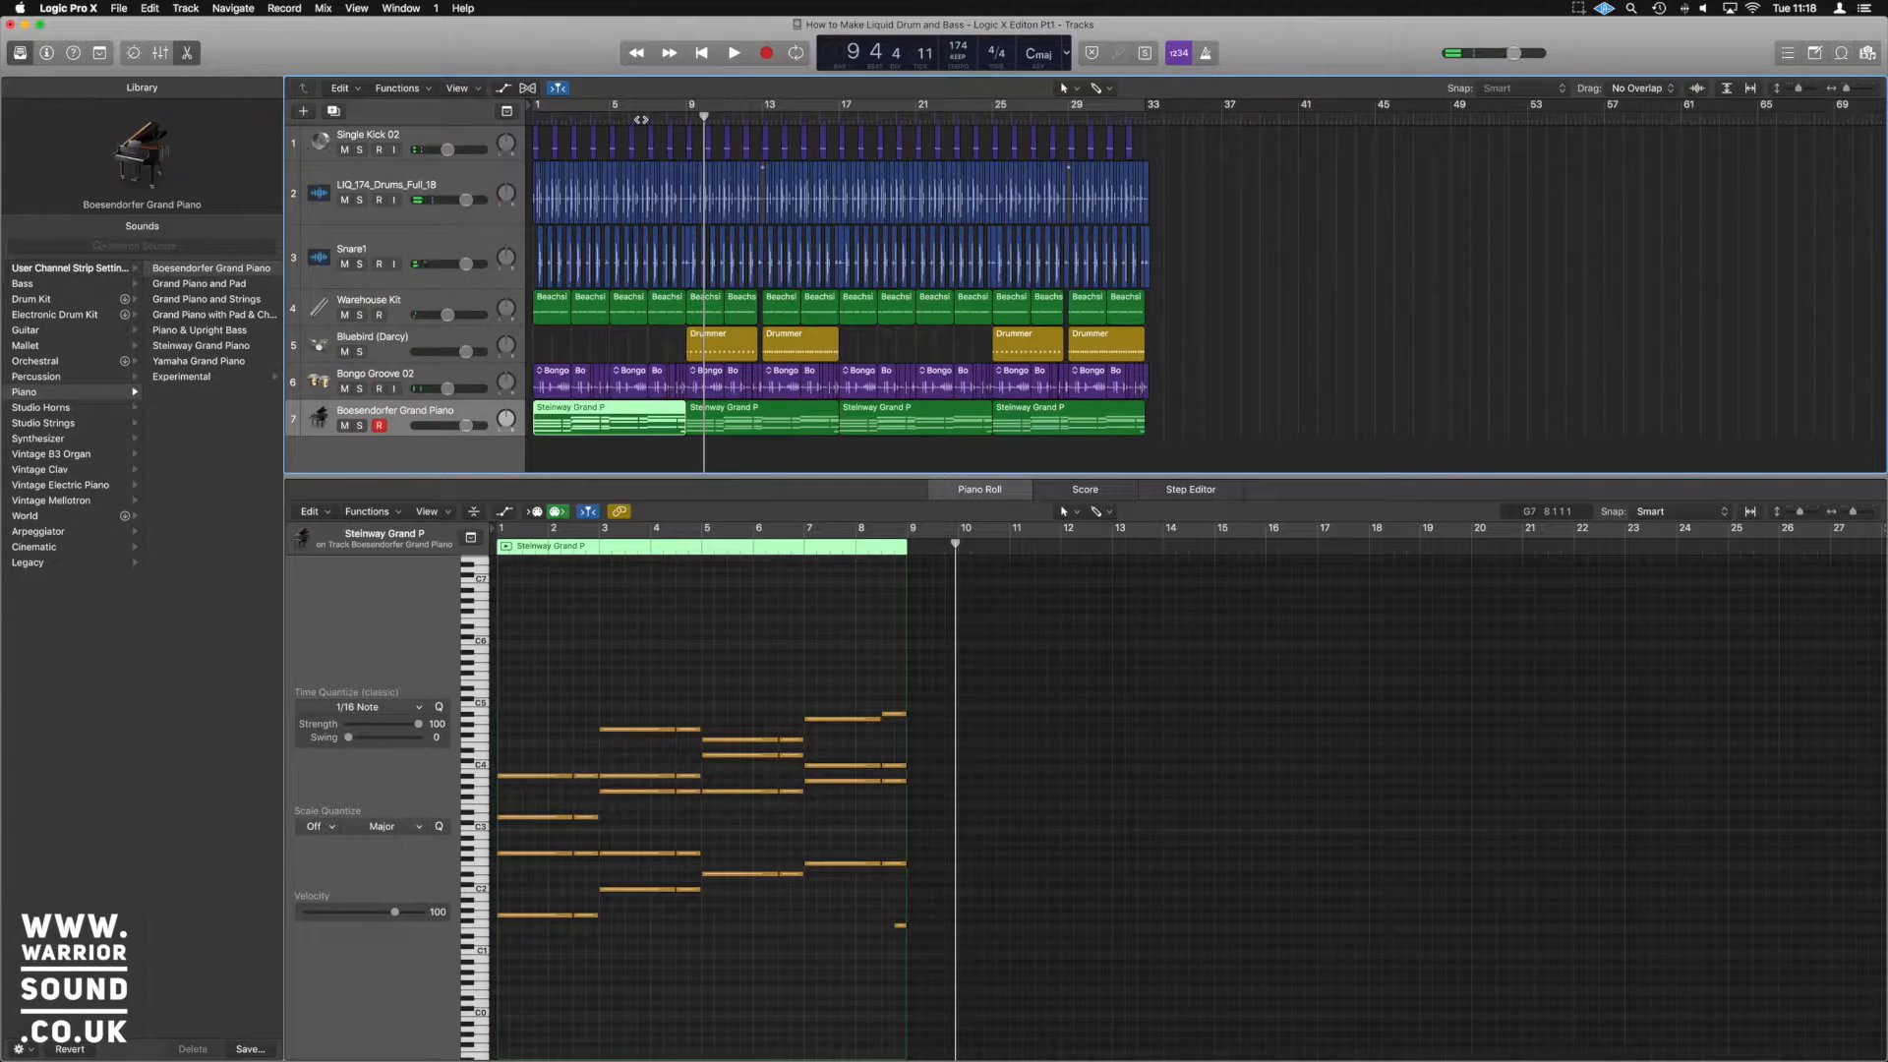
key("Return")
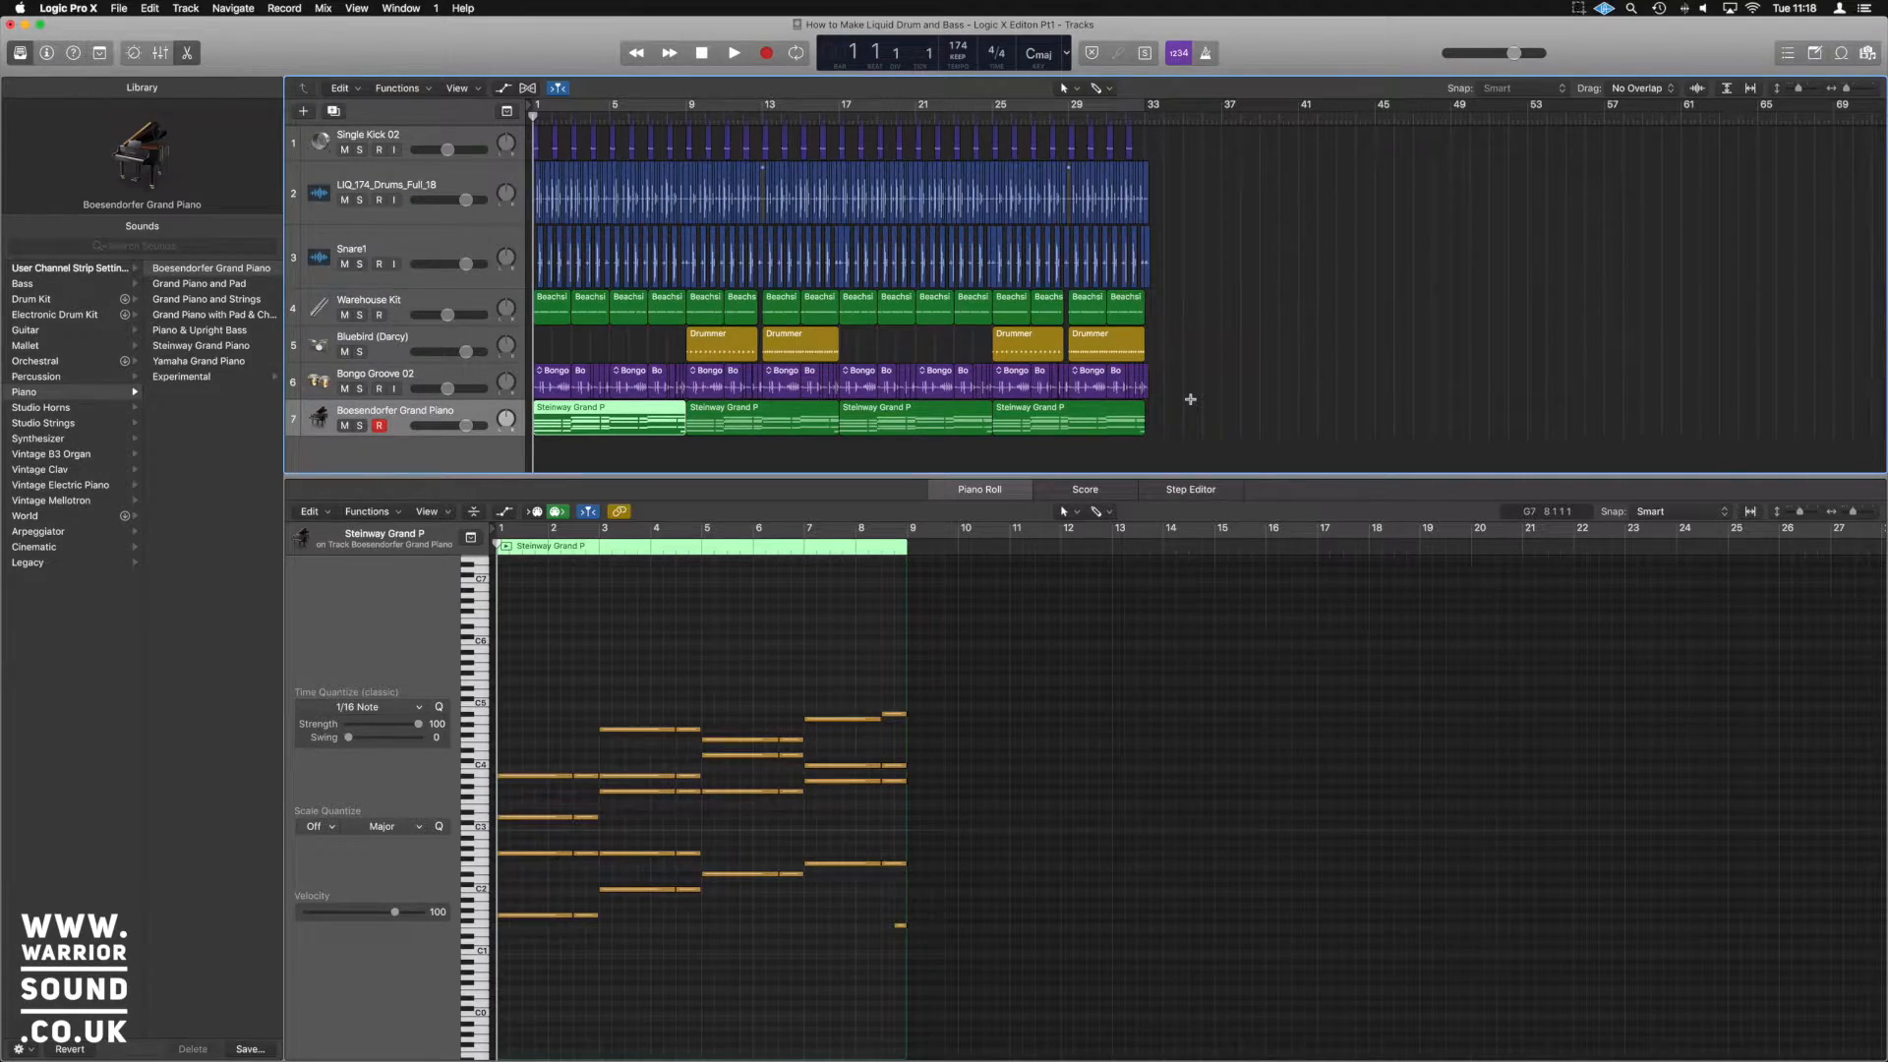
Examine the first piano region's chords, highlighting the long first chord, its short repeat, and the long chord starting at bar 3
scroll(1189, 399, "up", 4)
scroll(1189, 399, "down", 1)
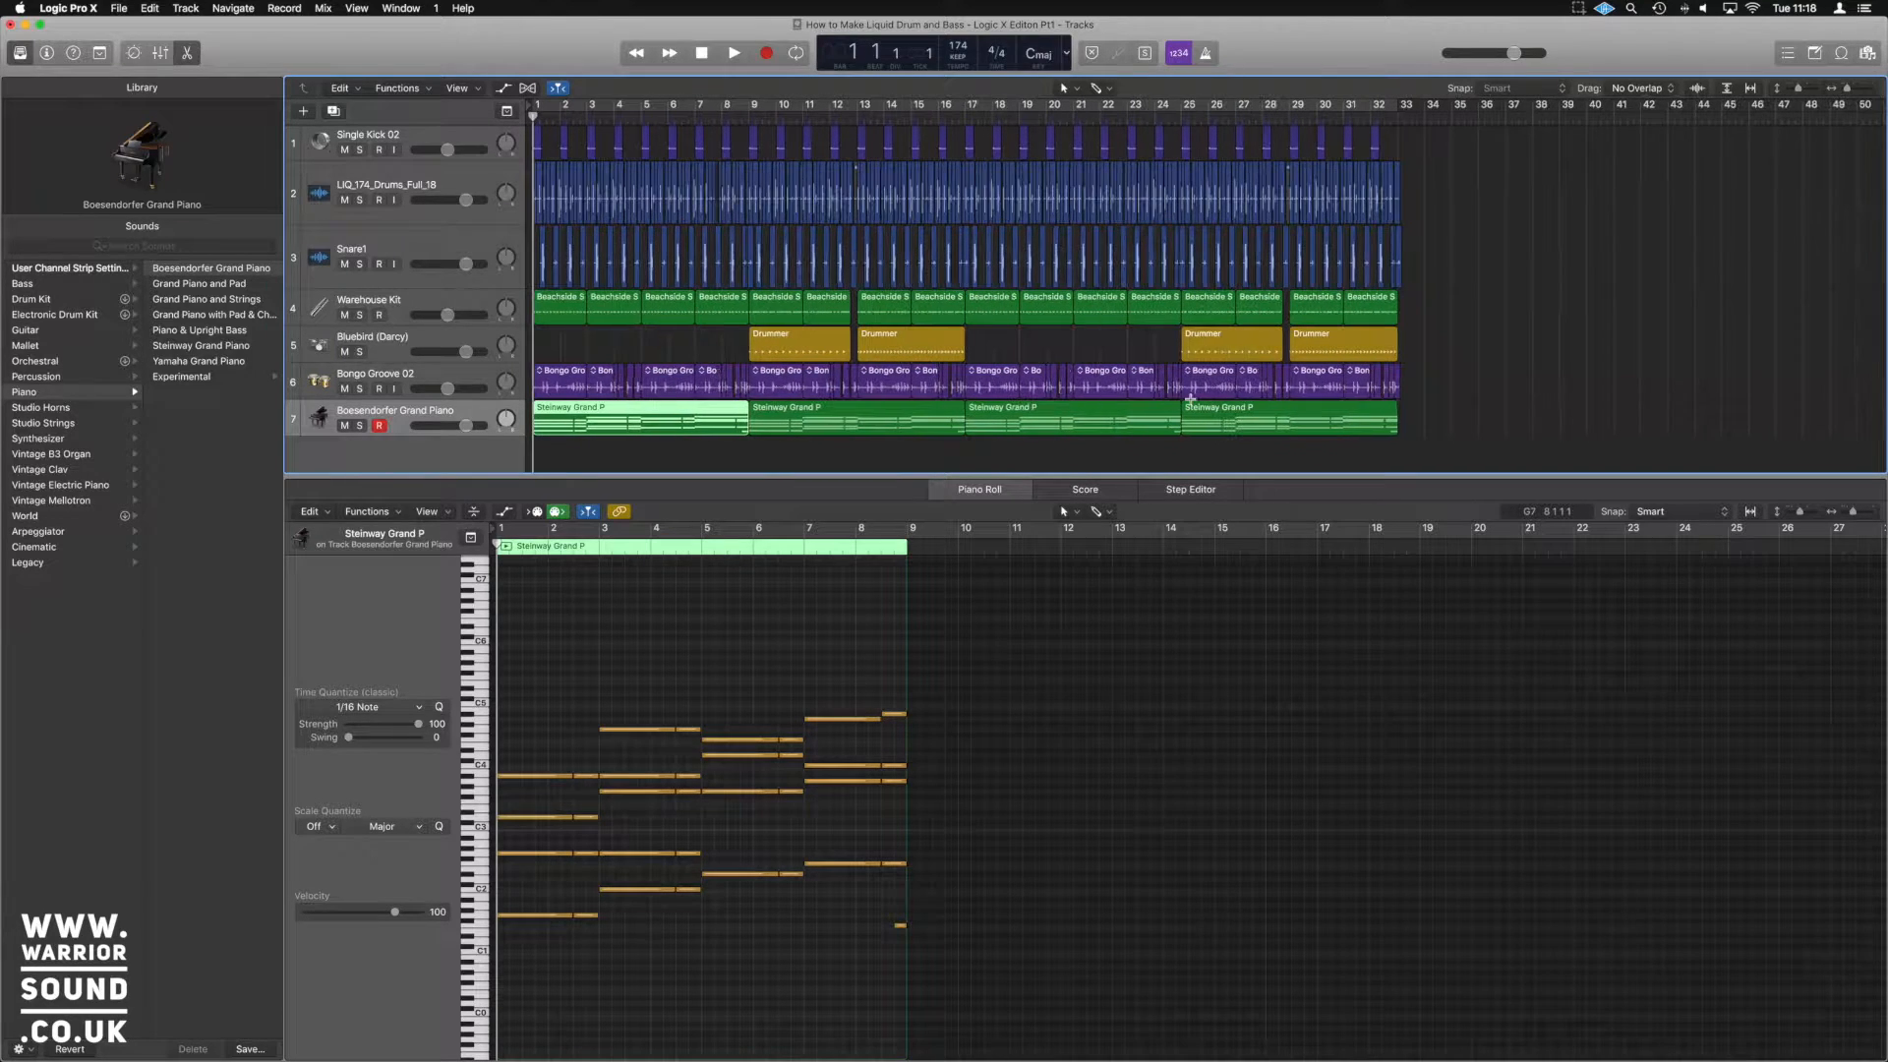
left_click(1413, 417)
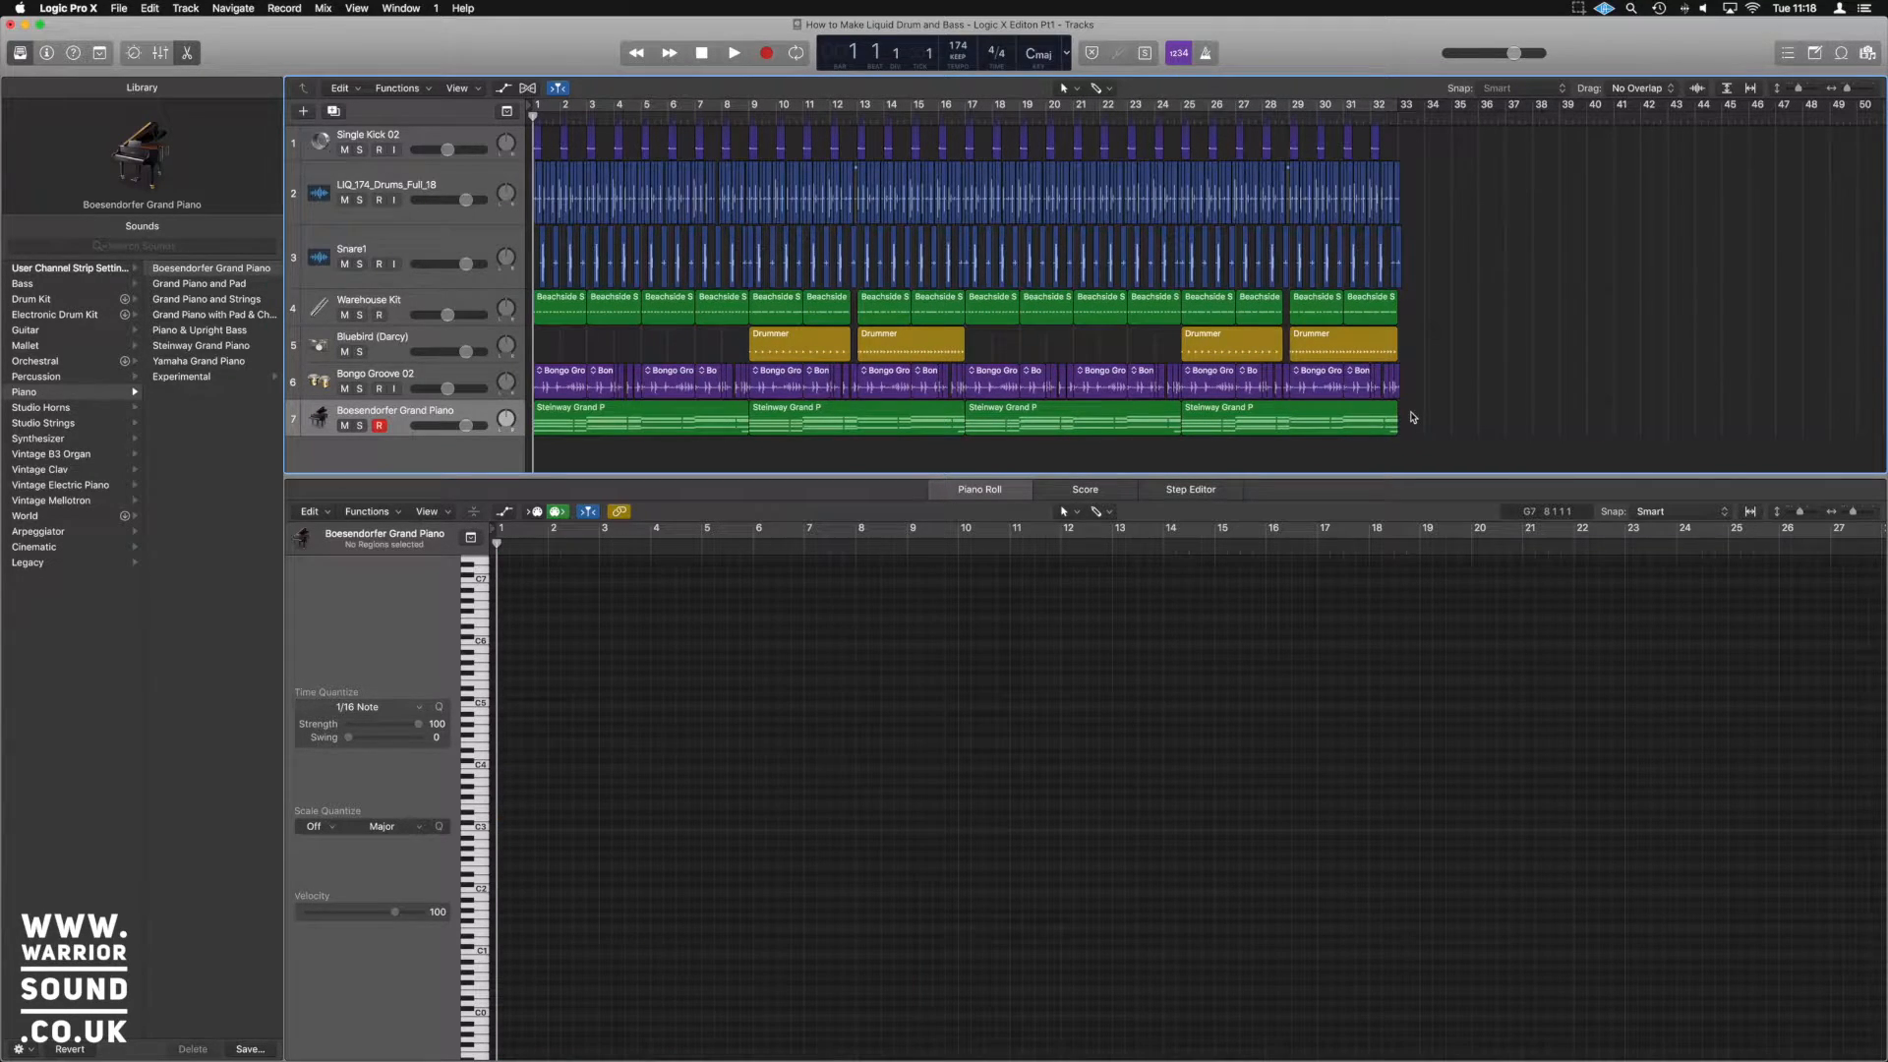
left_click(639, 419)
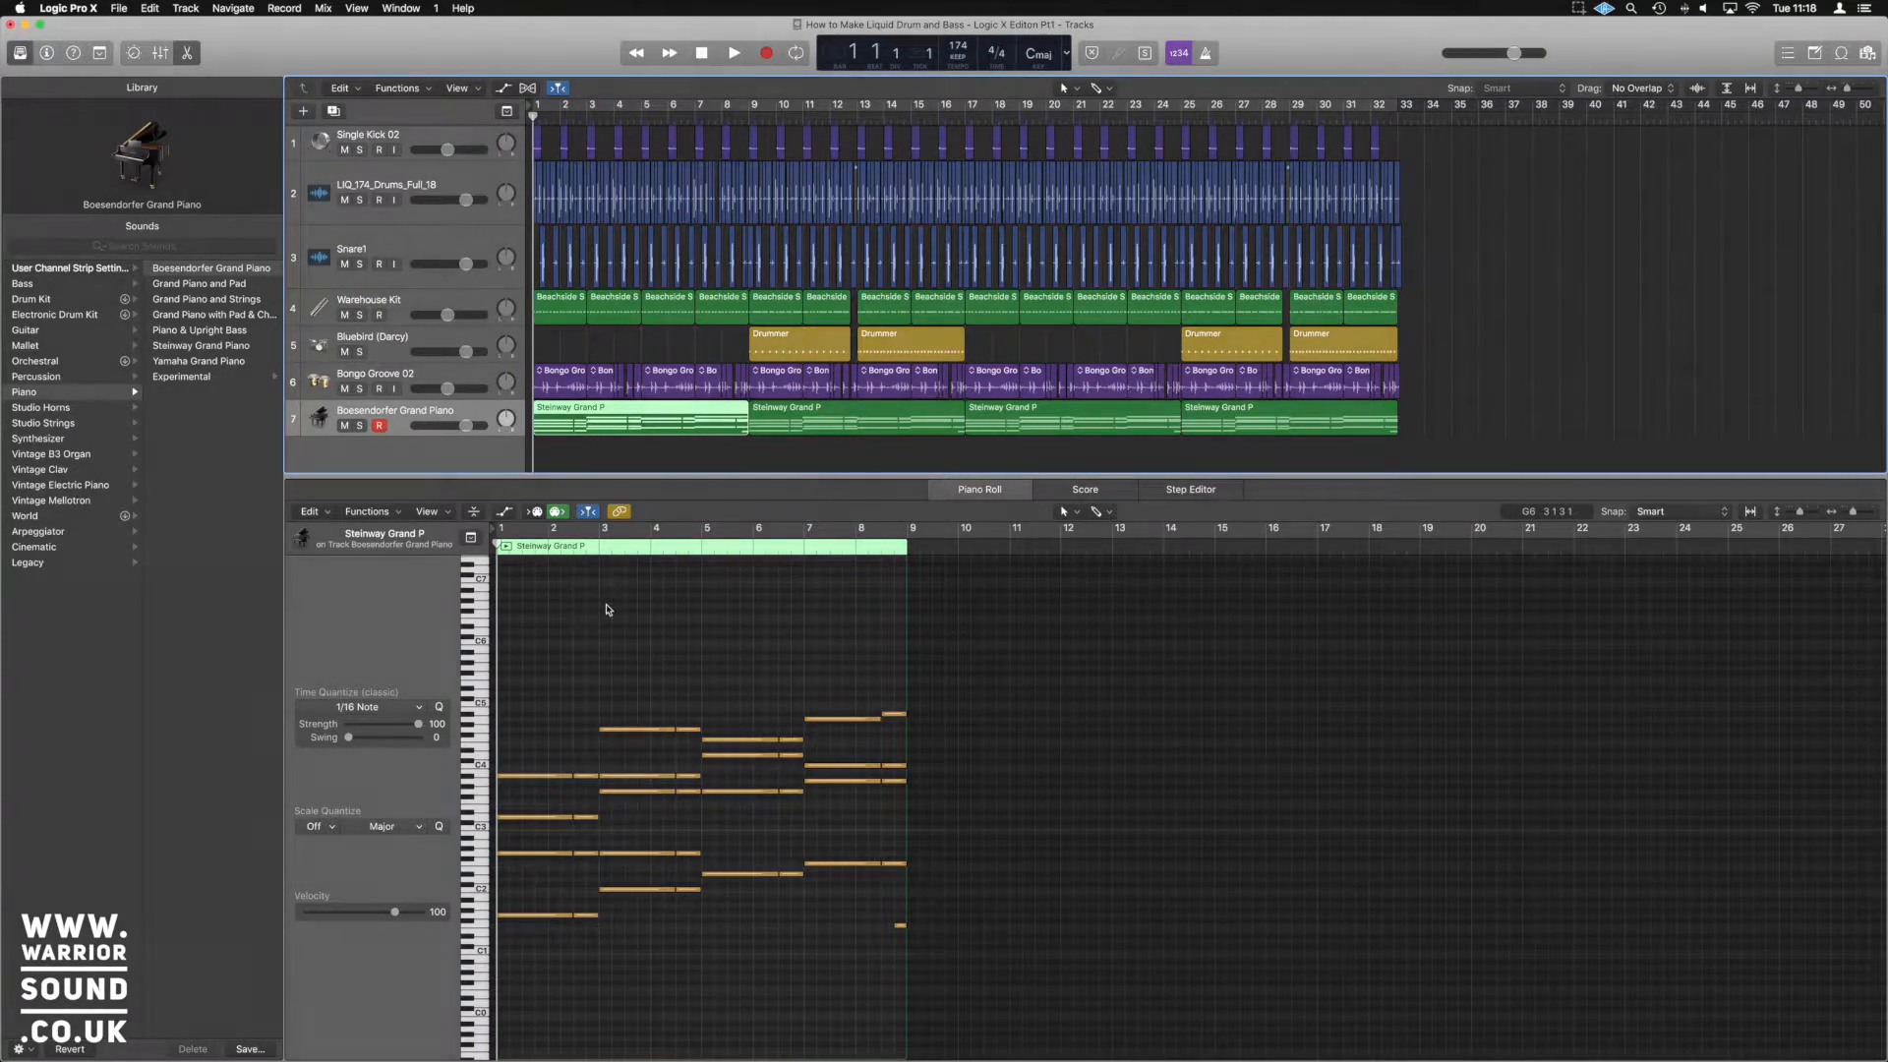
scroll(647, 636, "up", 4)
scroll(271, 359, "up", 2)
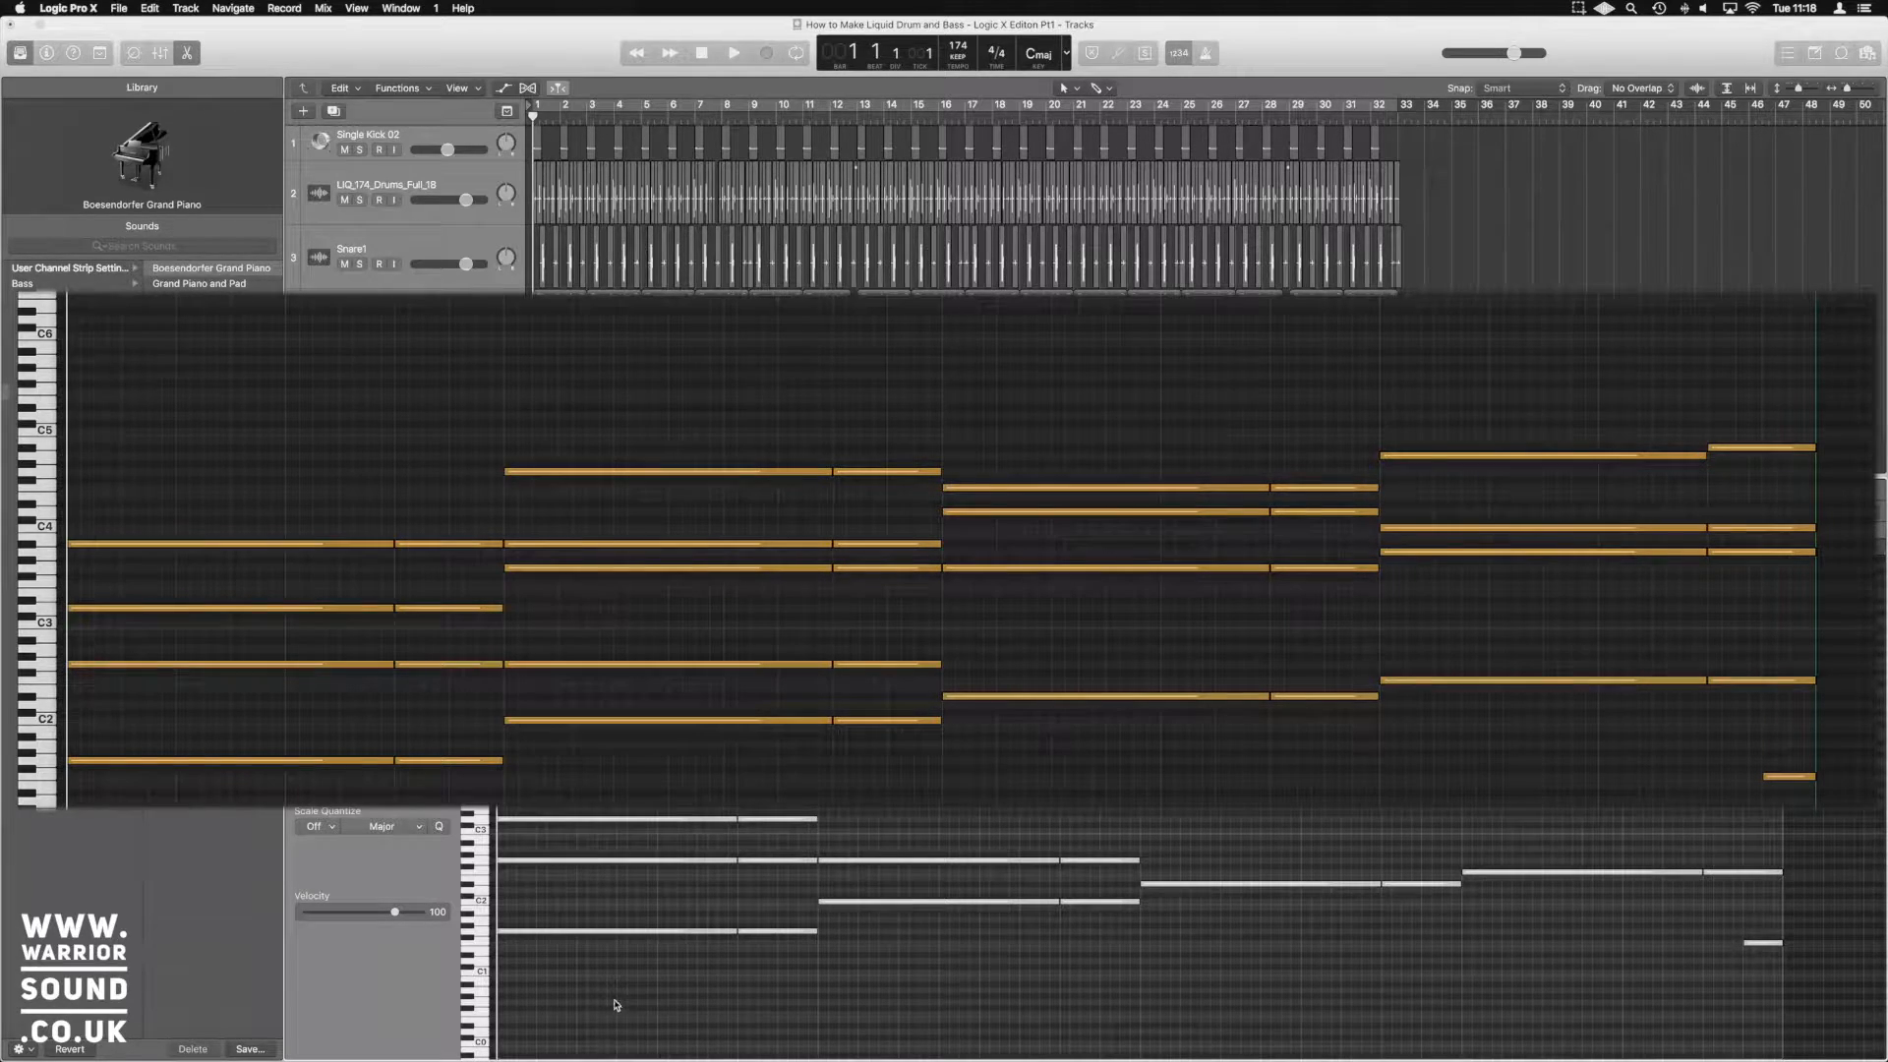
left_click_drag(618, 966, 606, 723)
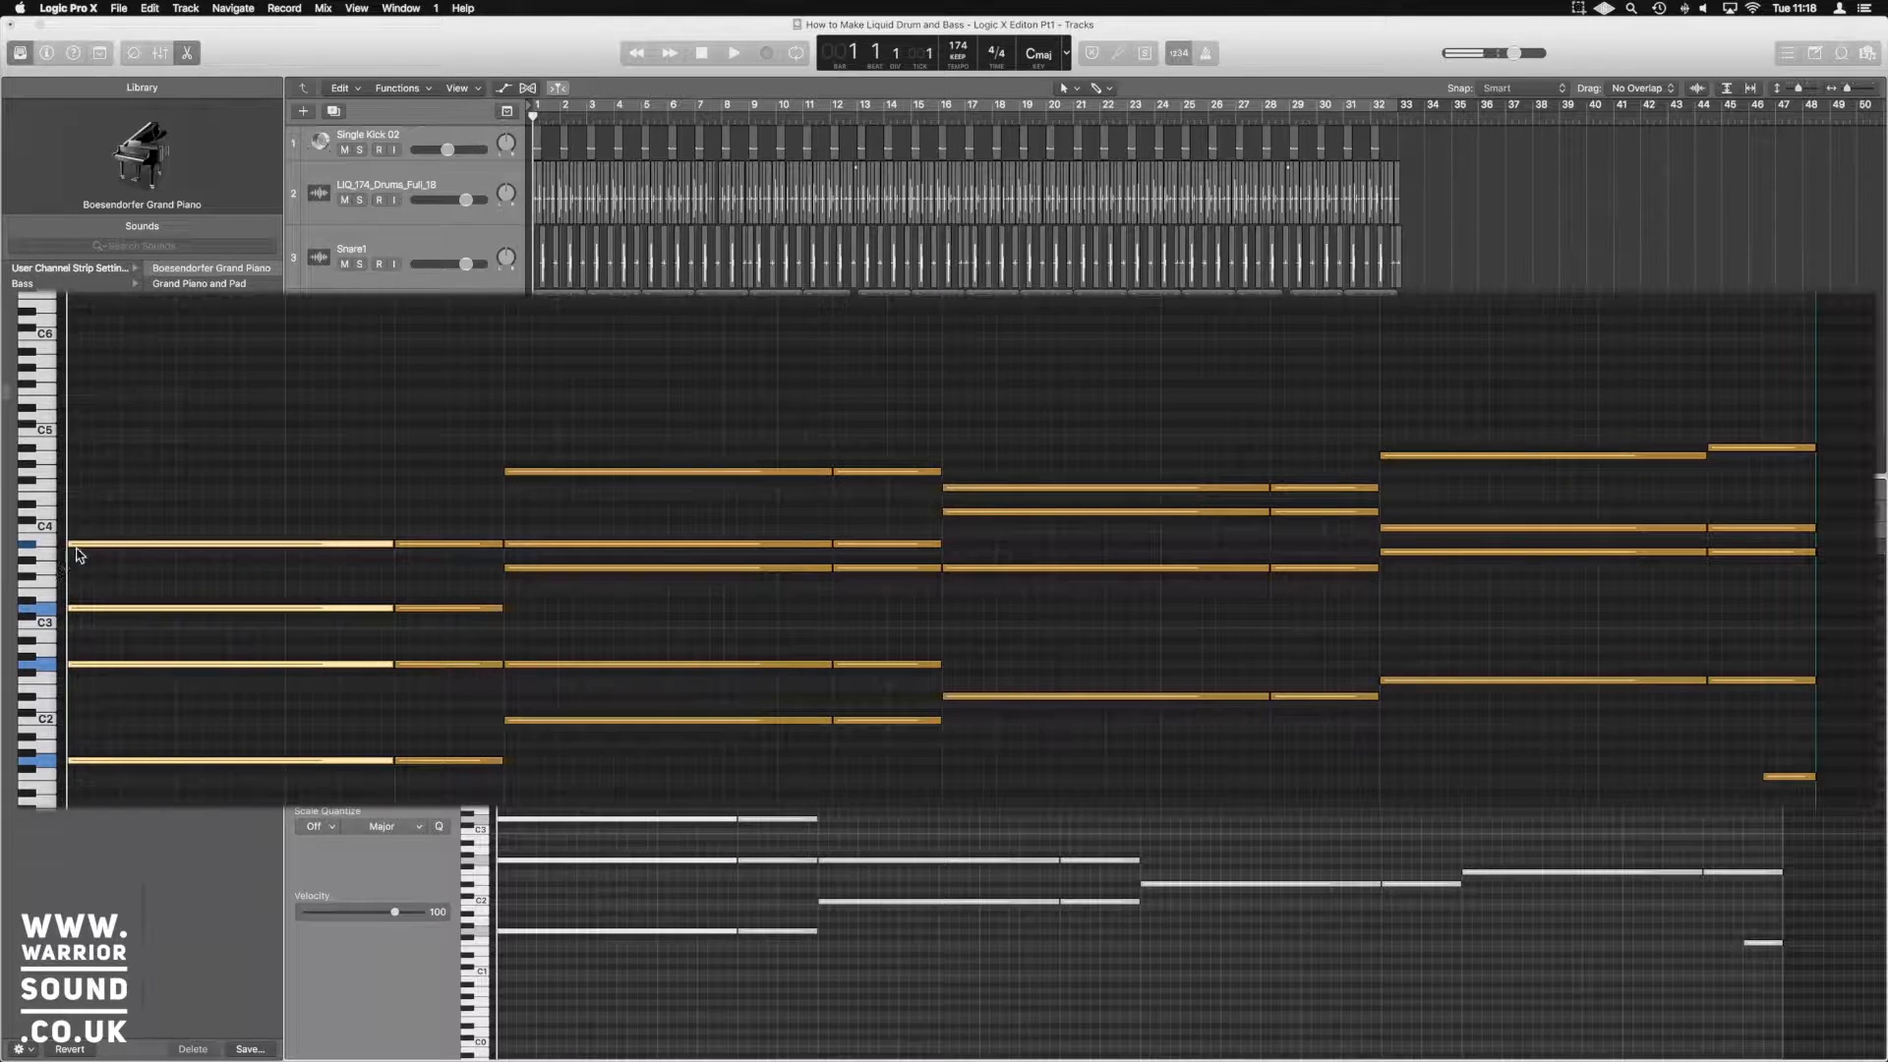
left_click_drag(449, 801, 433, 541)
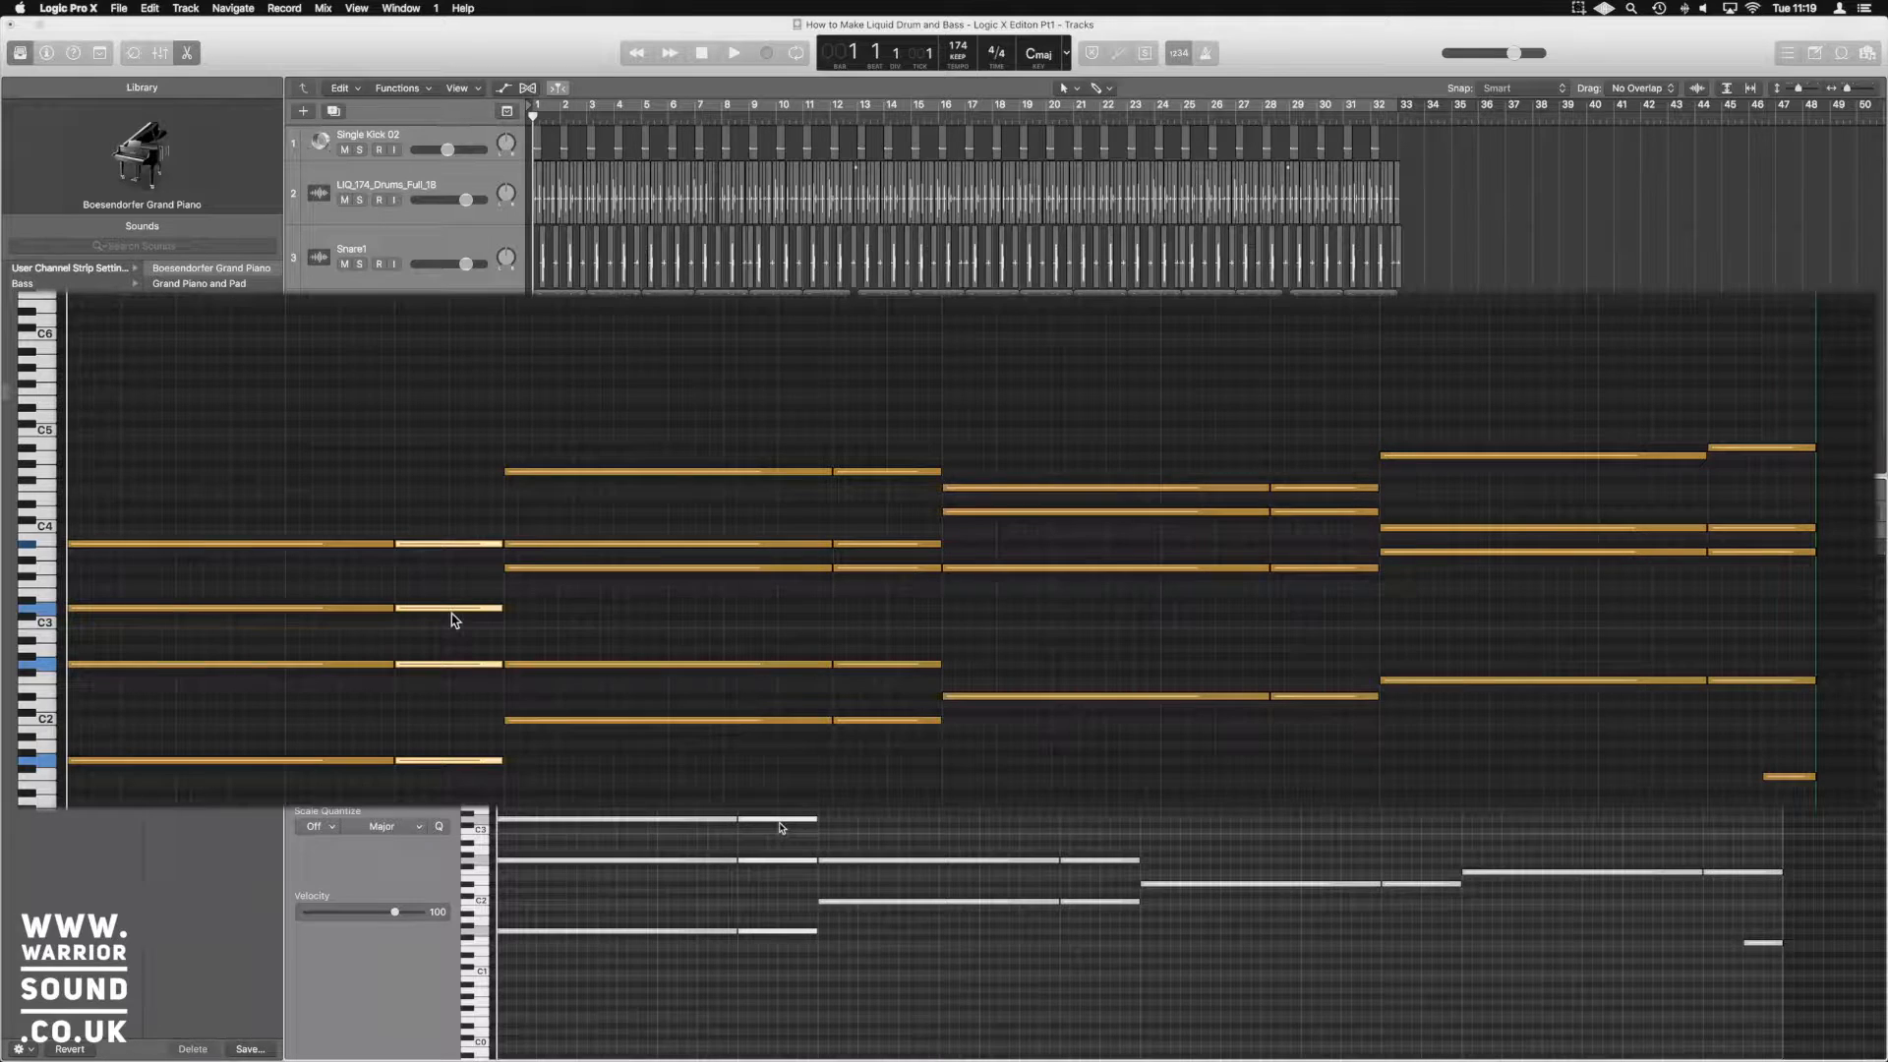
left_click_drag(561, 770, 595, 407)
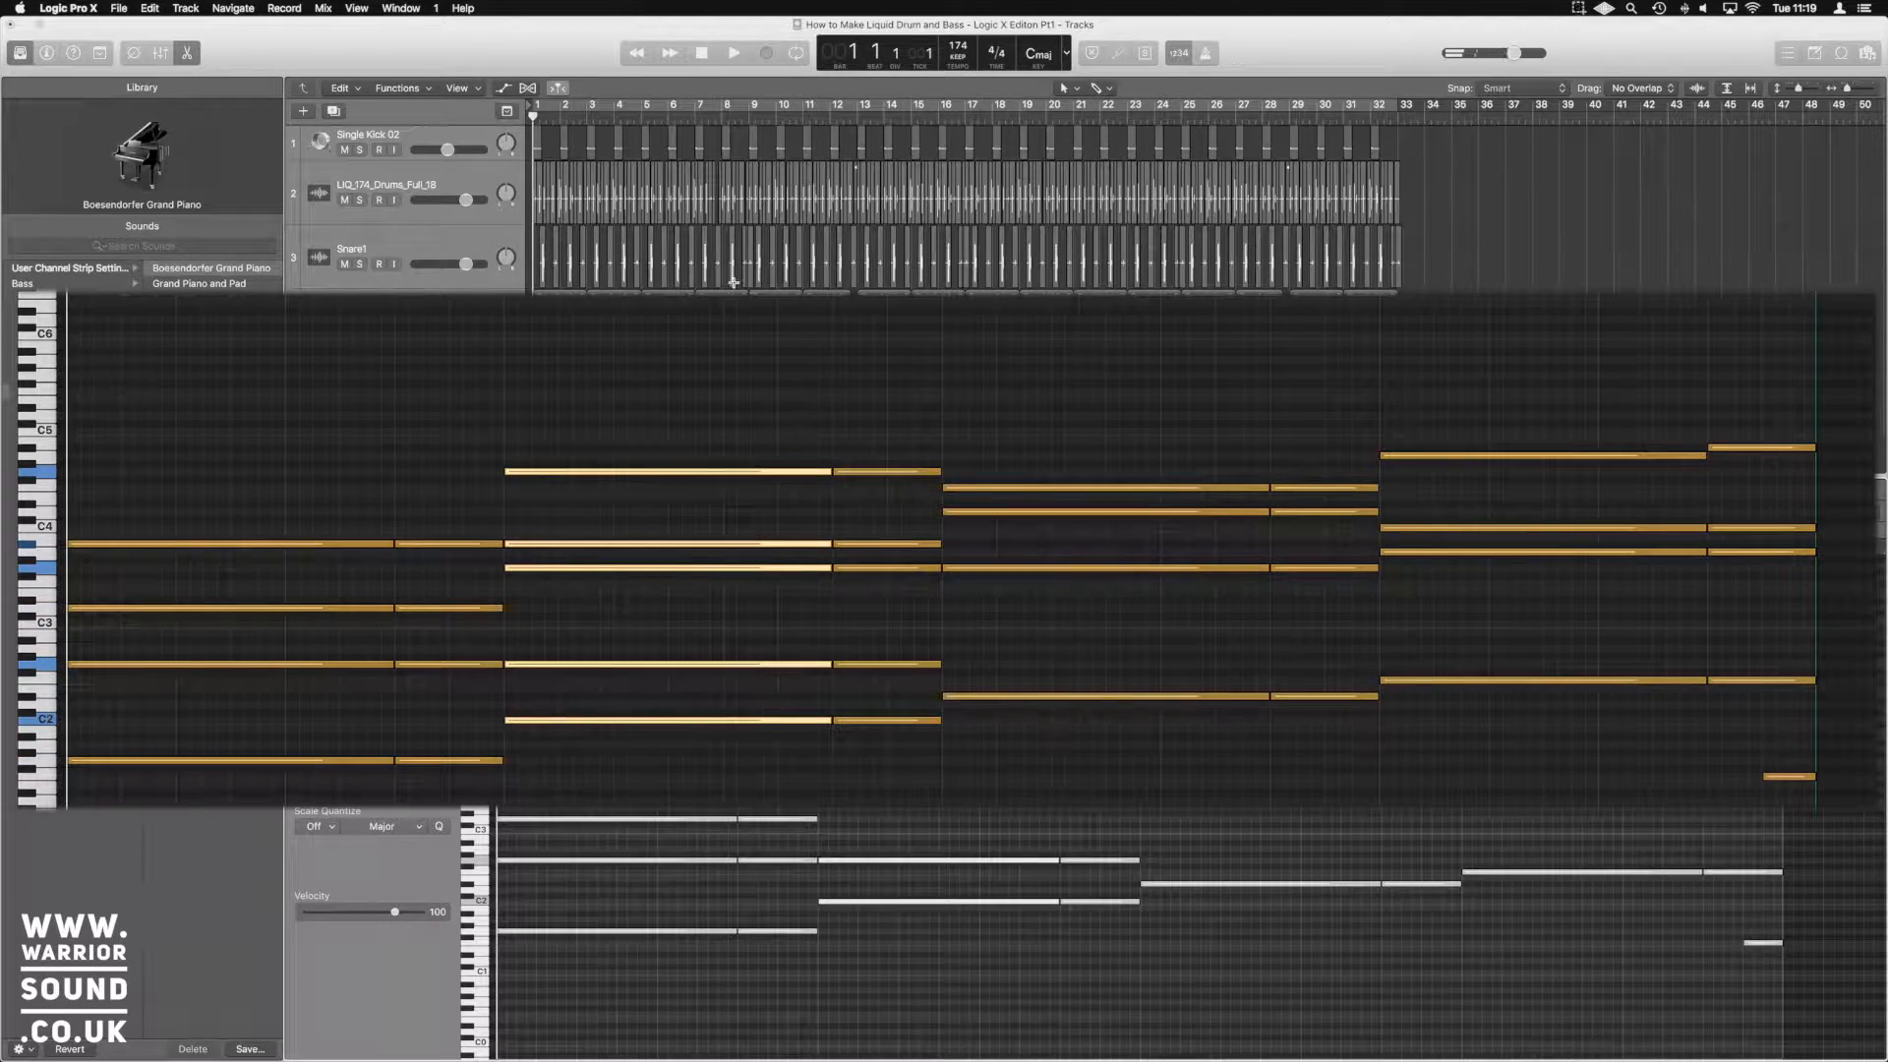
Cycle bars 1 and 2 and listen to the first piano chord and its repeat
mouse_move(563, 105)
left_mouse_down()
mouse_move(525, 106)
mouse_move(581, 110)
left_mouse_up()
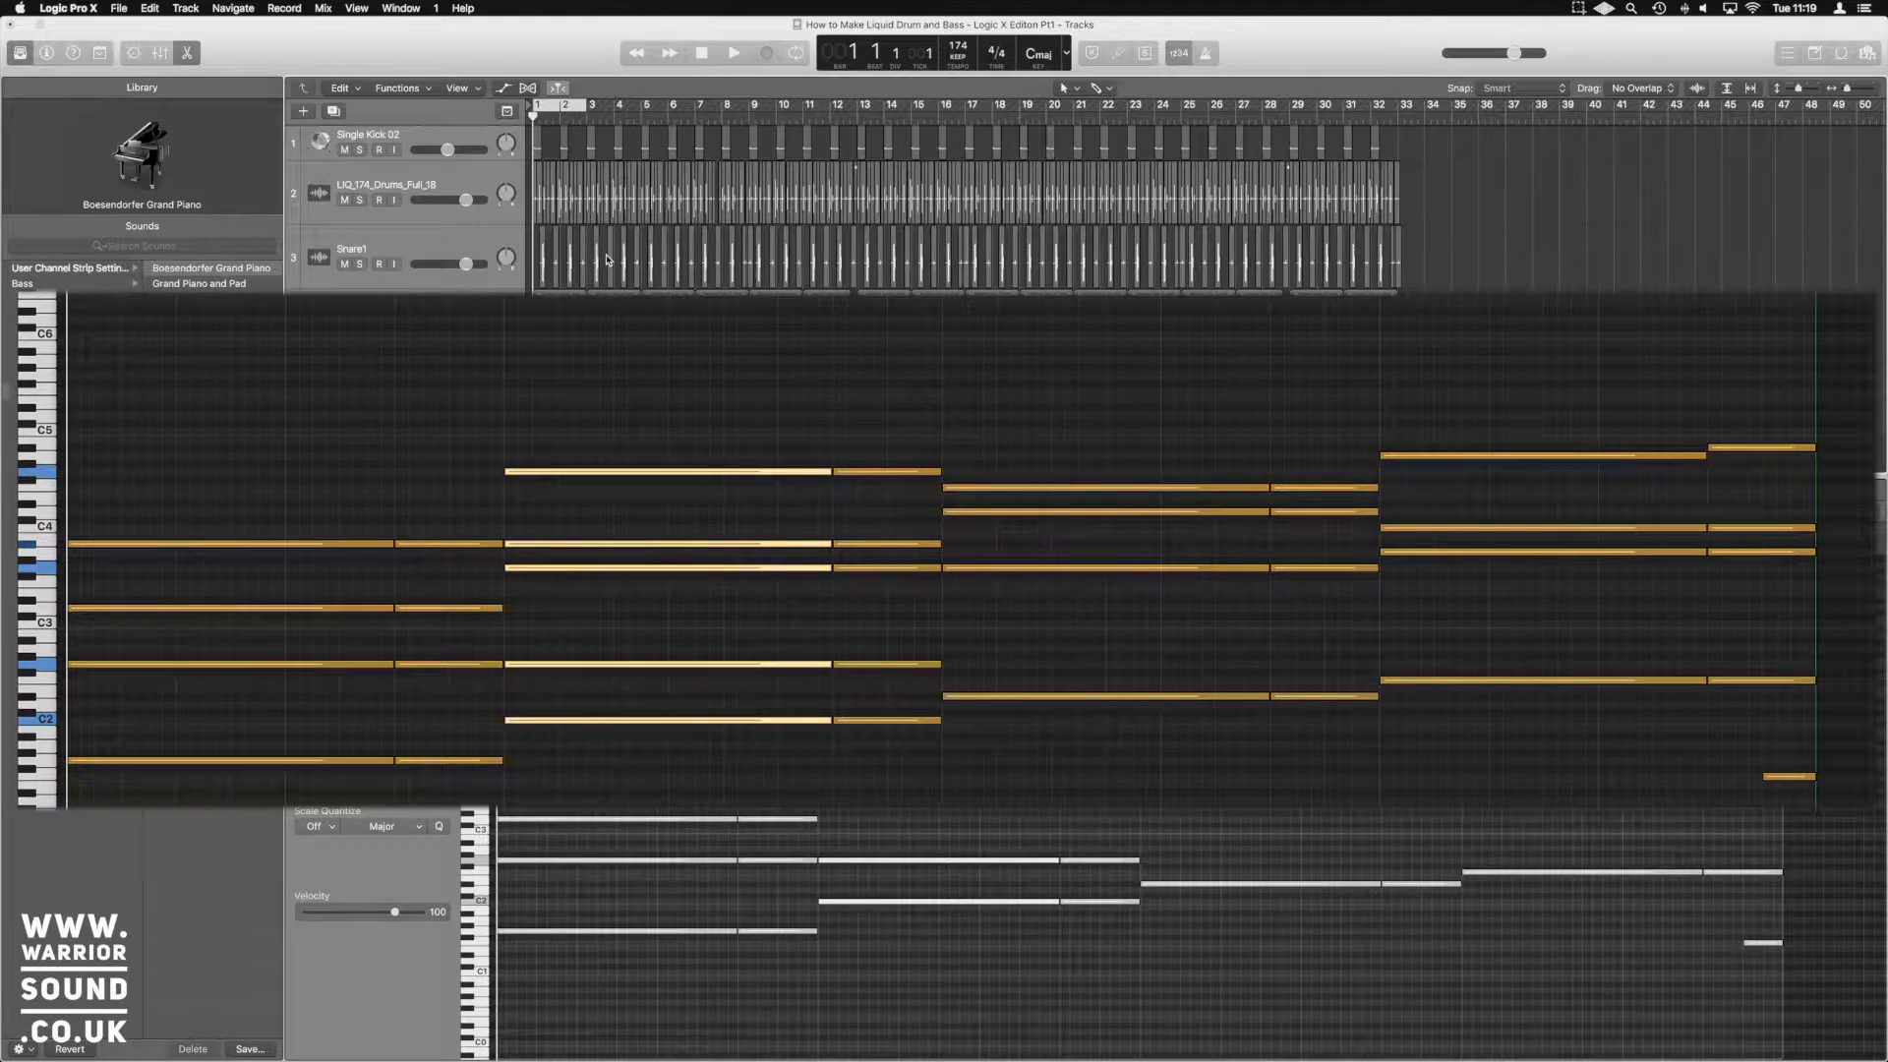
key("space")
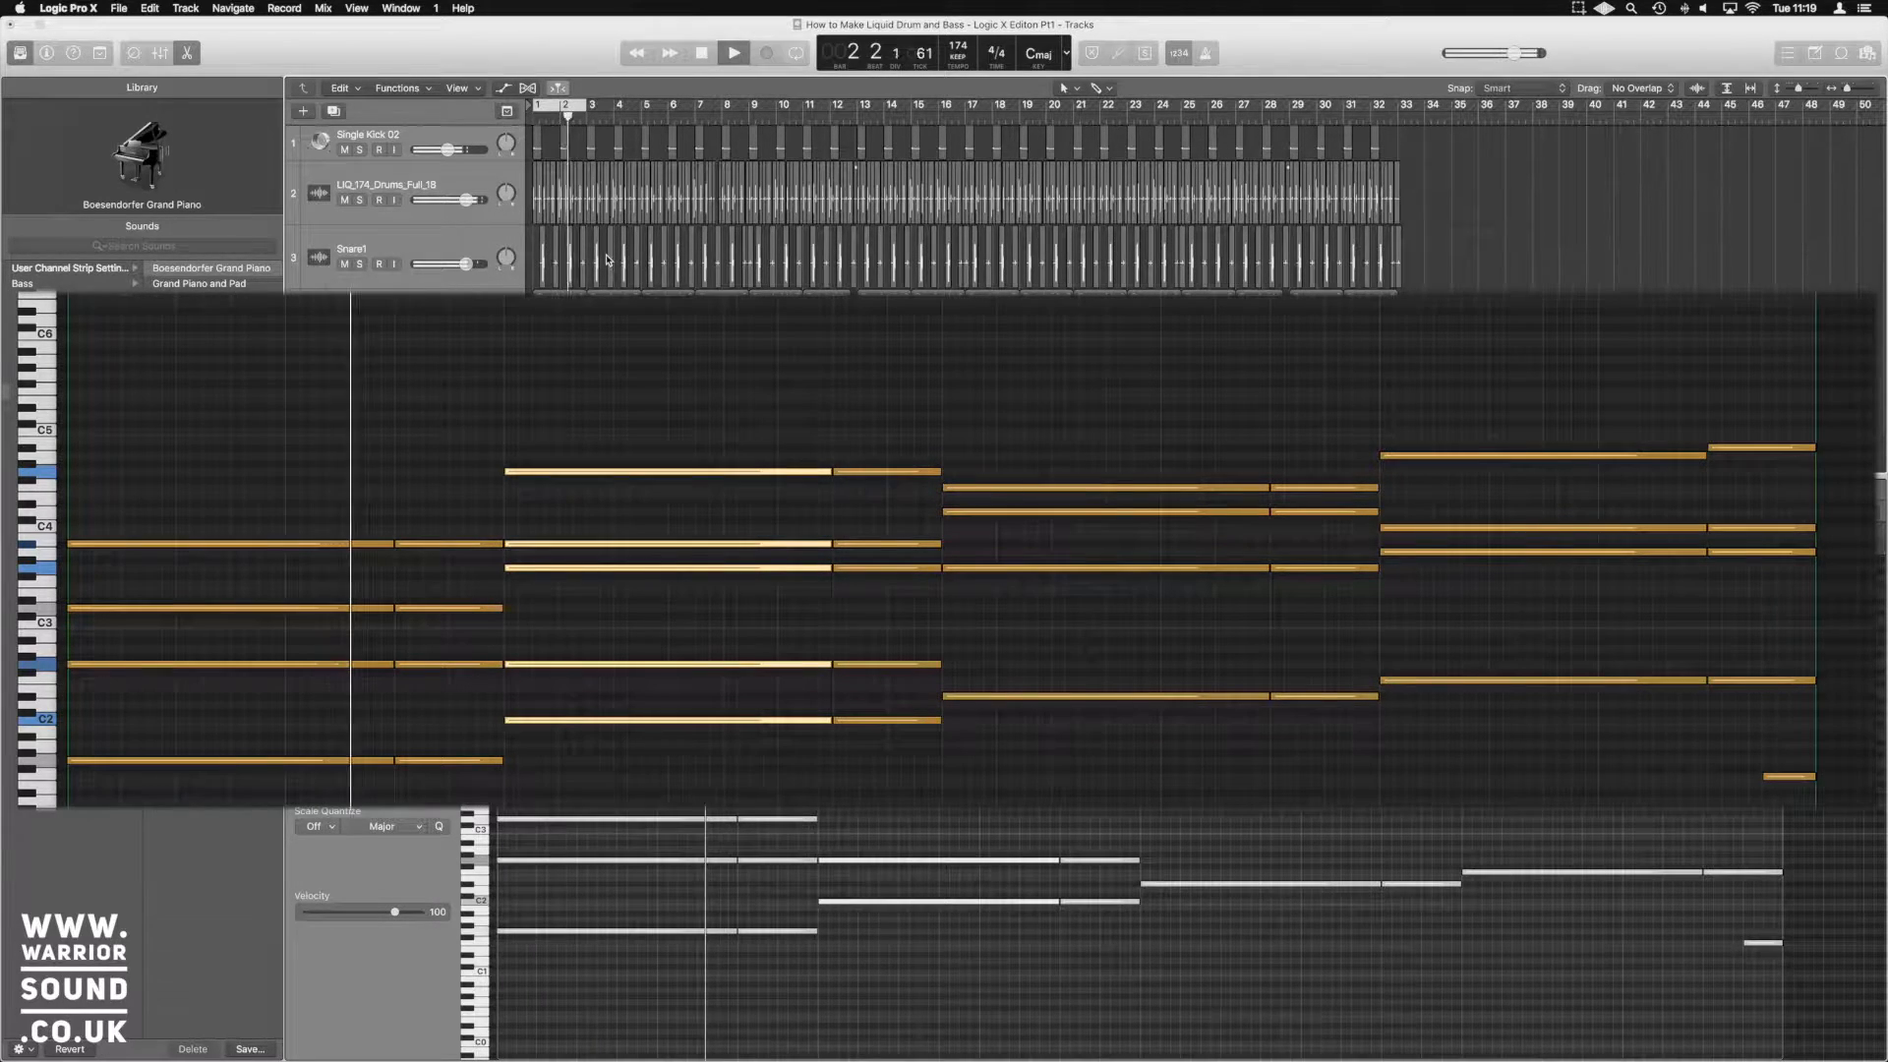
key("space")
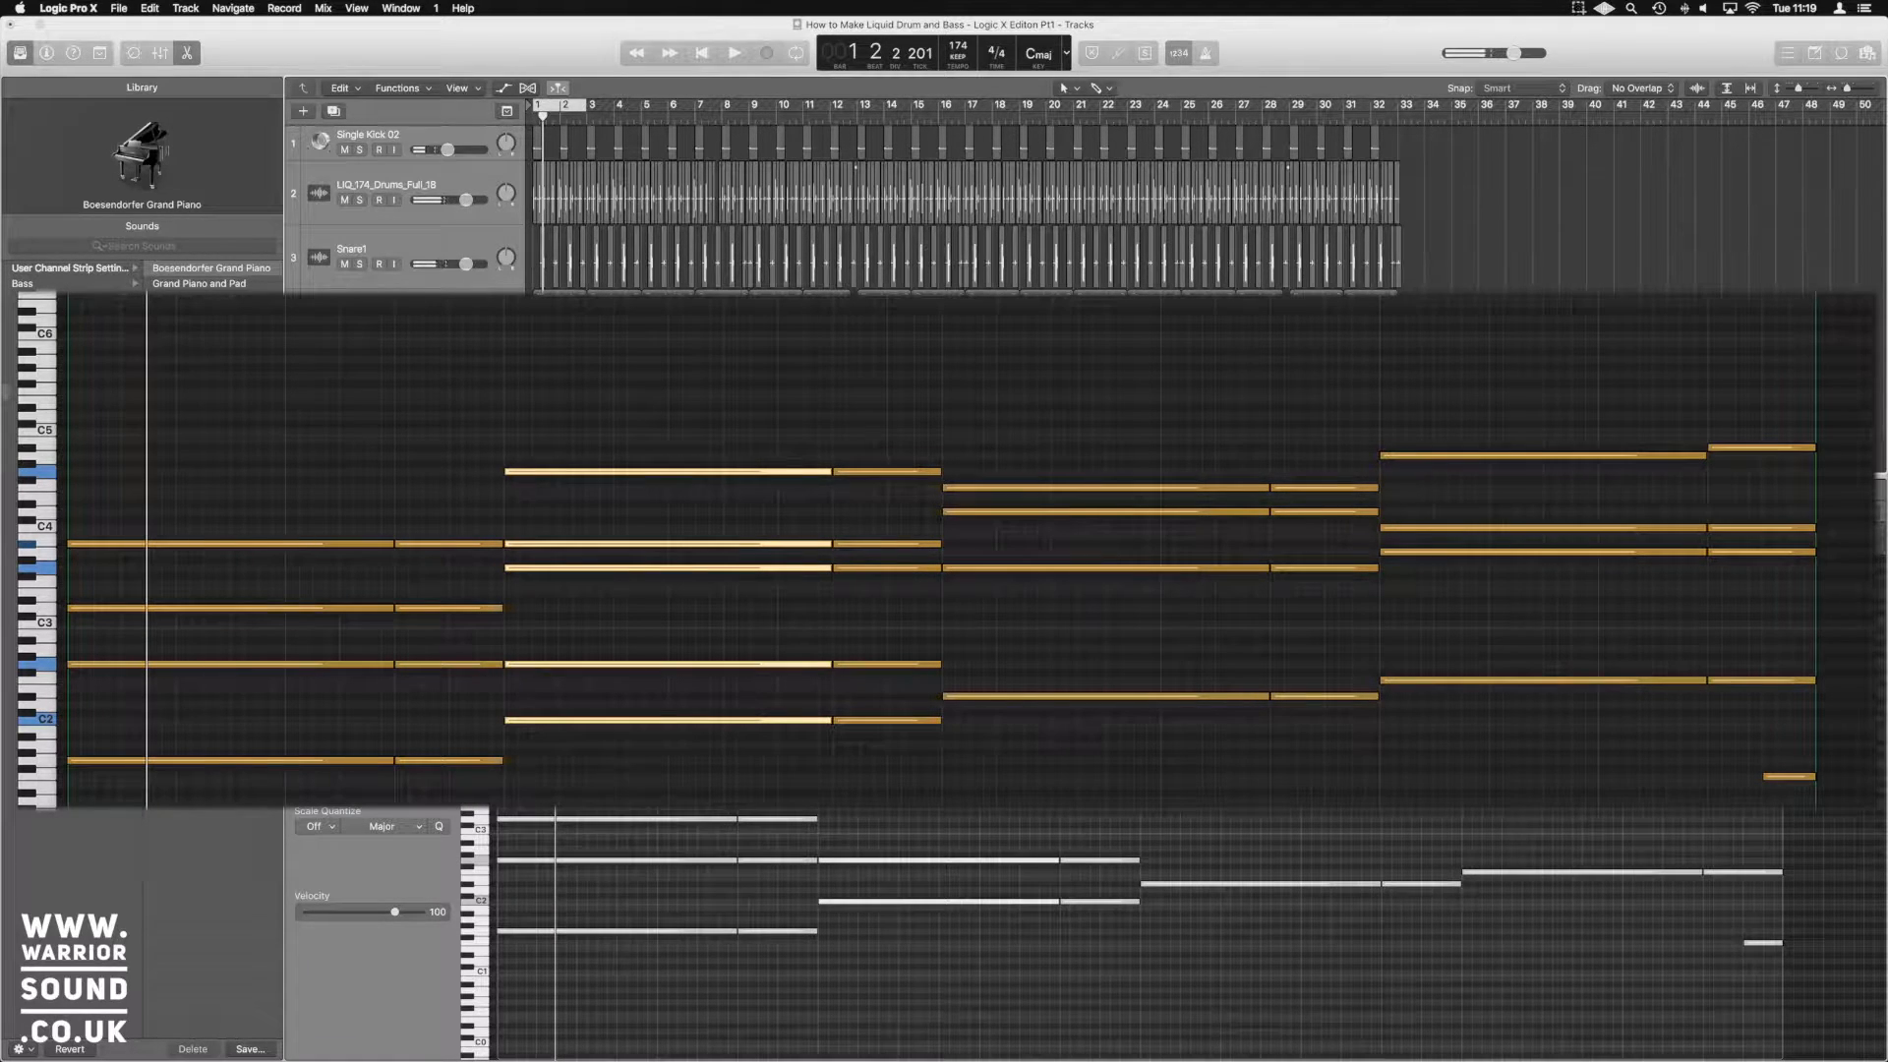
Extend the cycle through bar 4 and play the looped section from the start
left_click_drag(504, 295, 942, 295)
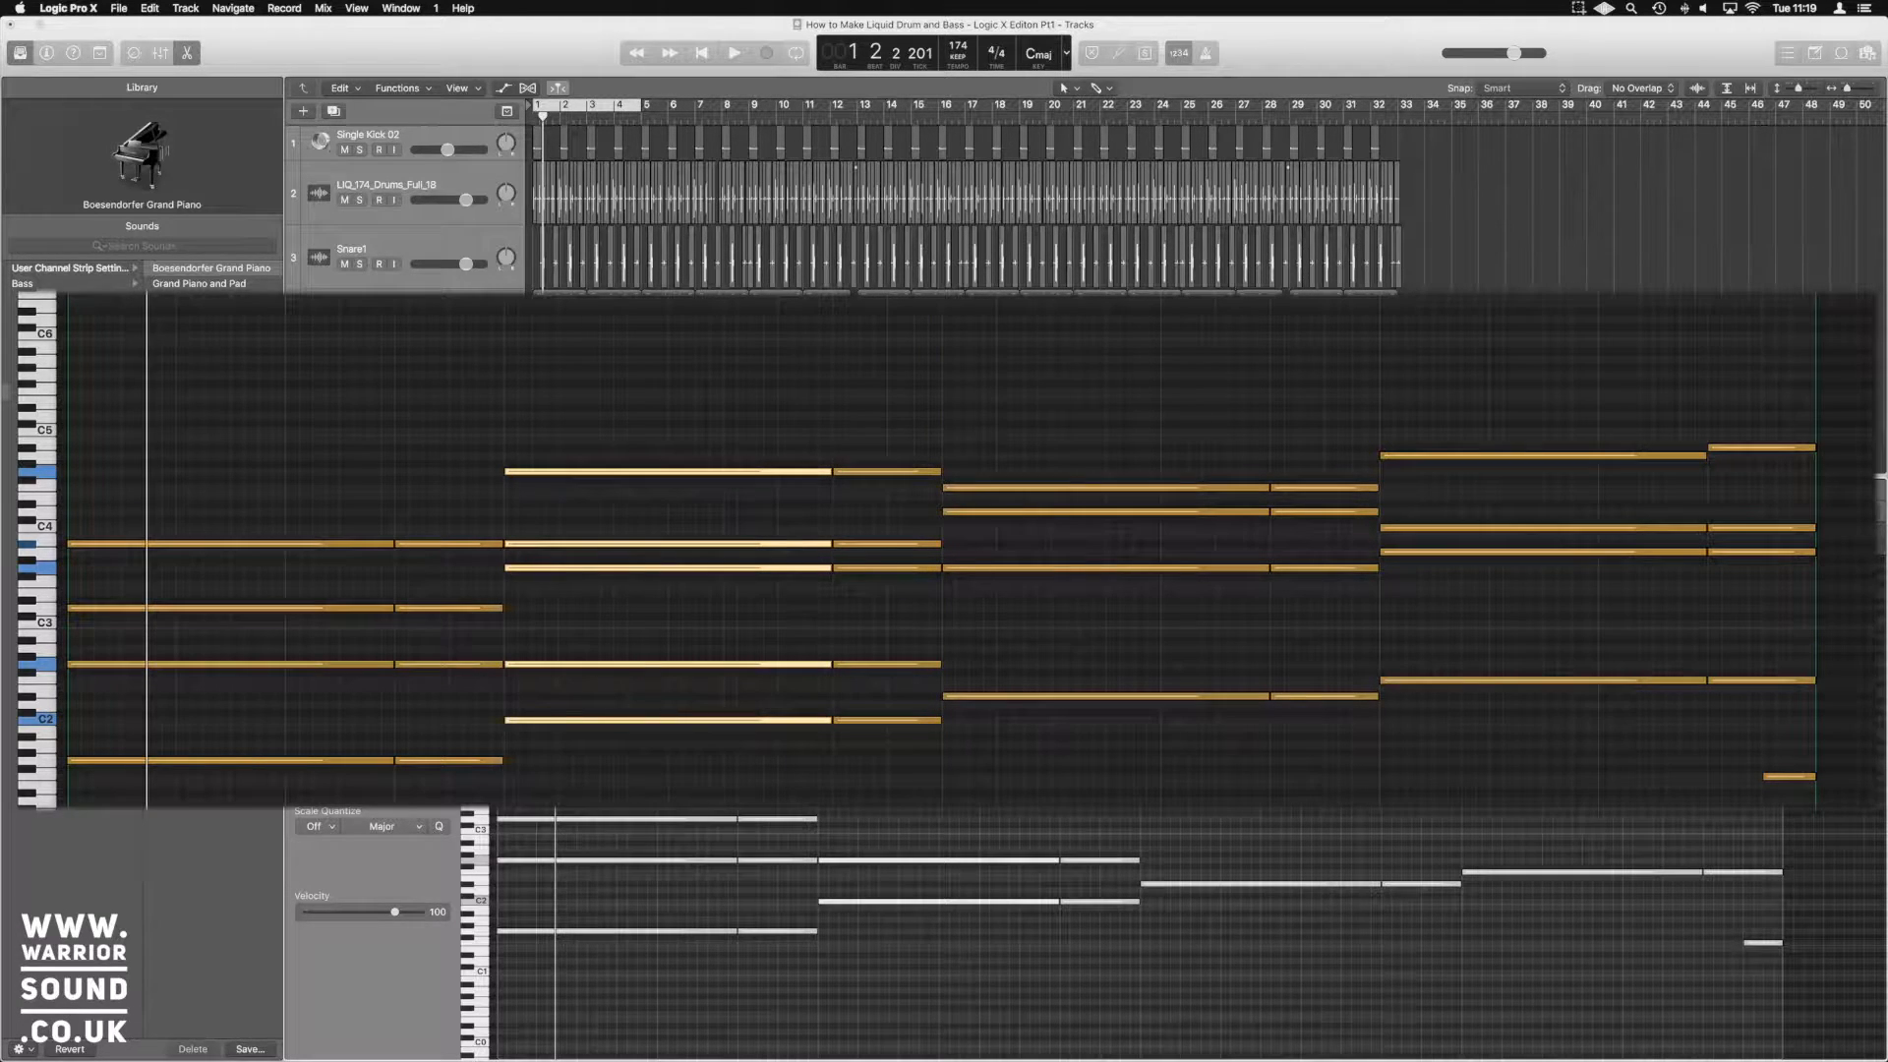
key("space")
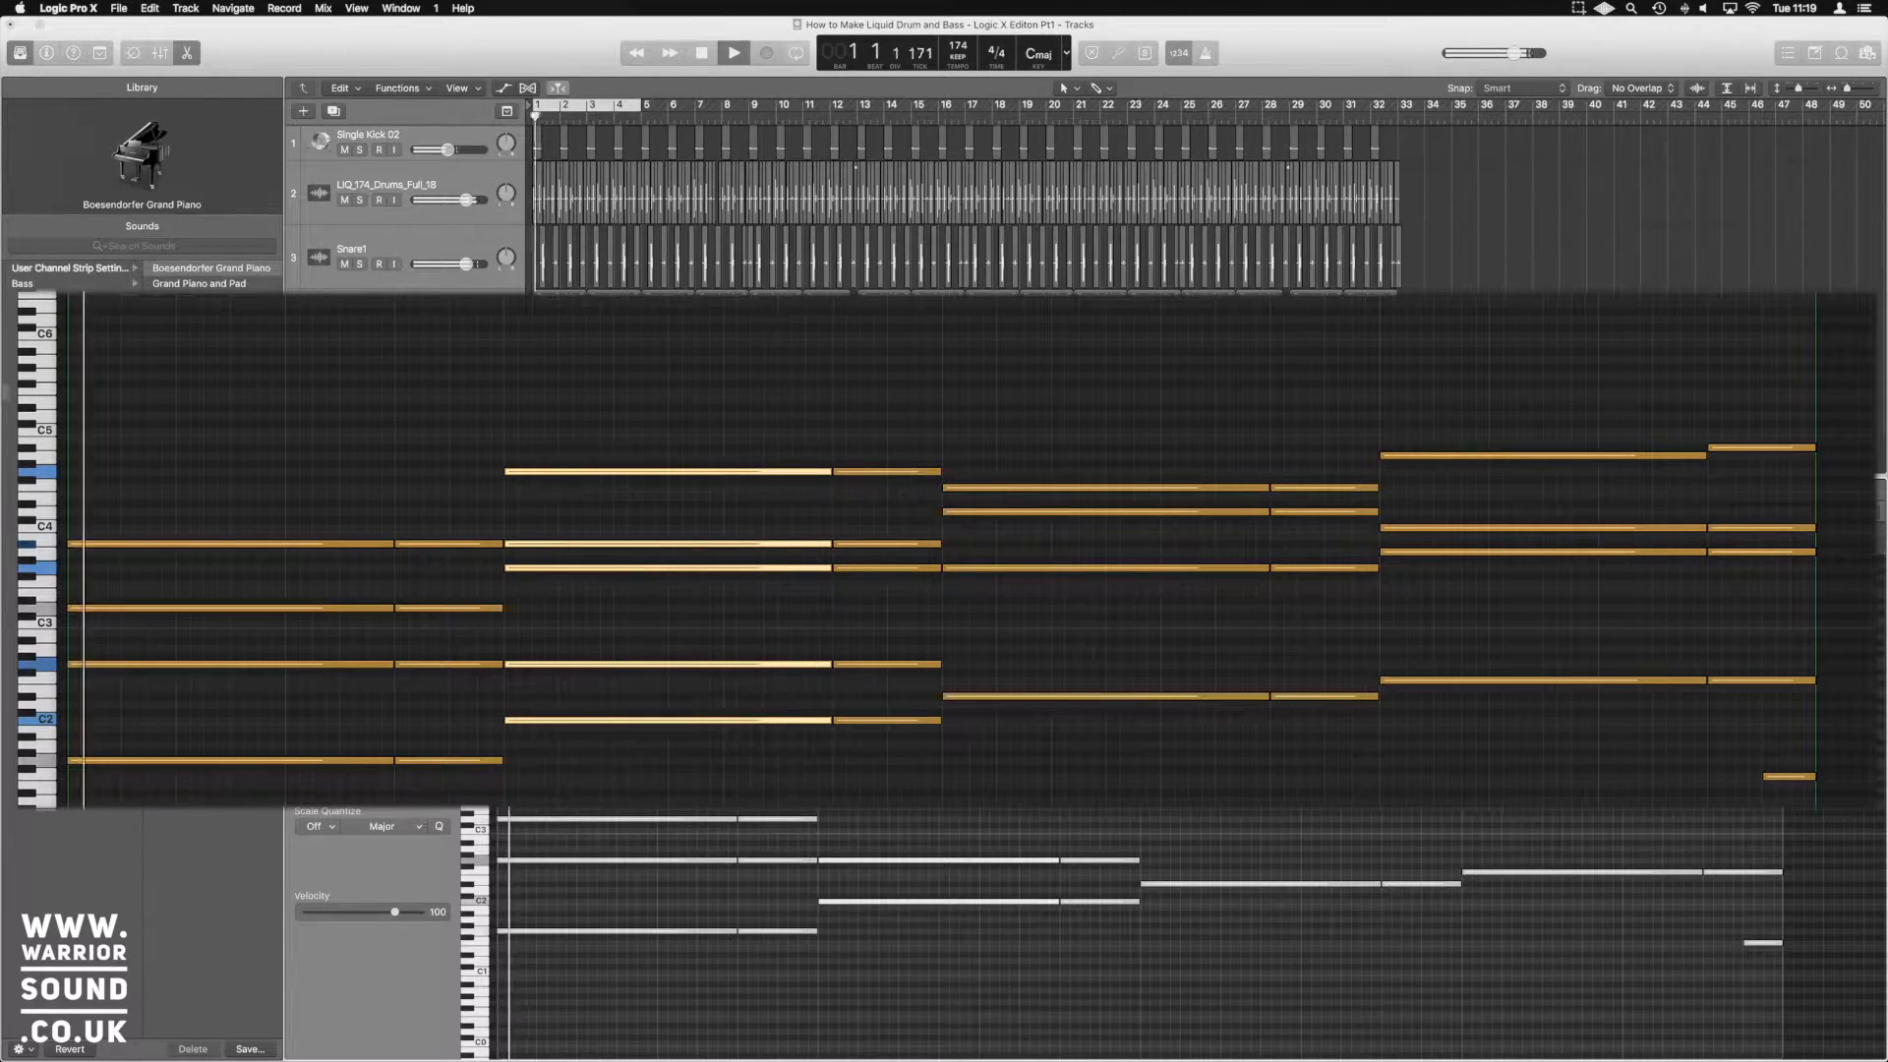
key("space")
Try moving the split between the first chord and its repeat to the start of bar 2, and play it back
left_click_drag(409, 792, 281, 515)
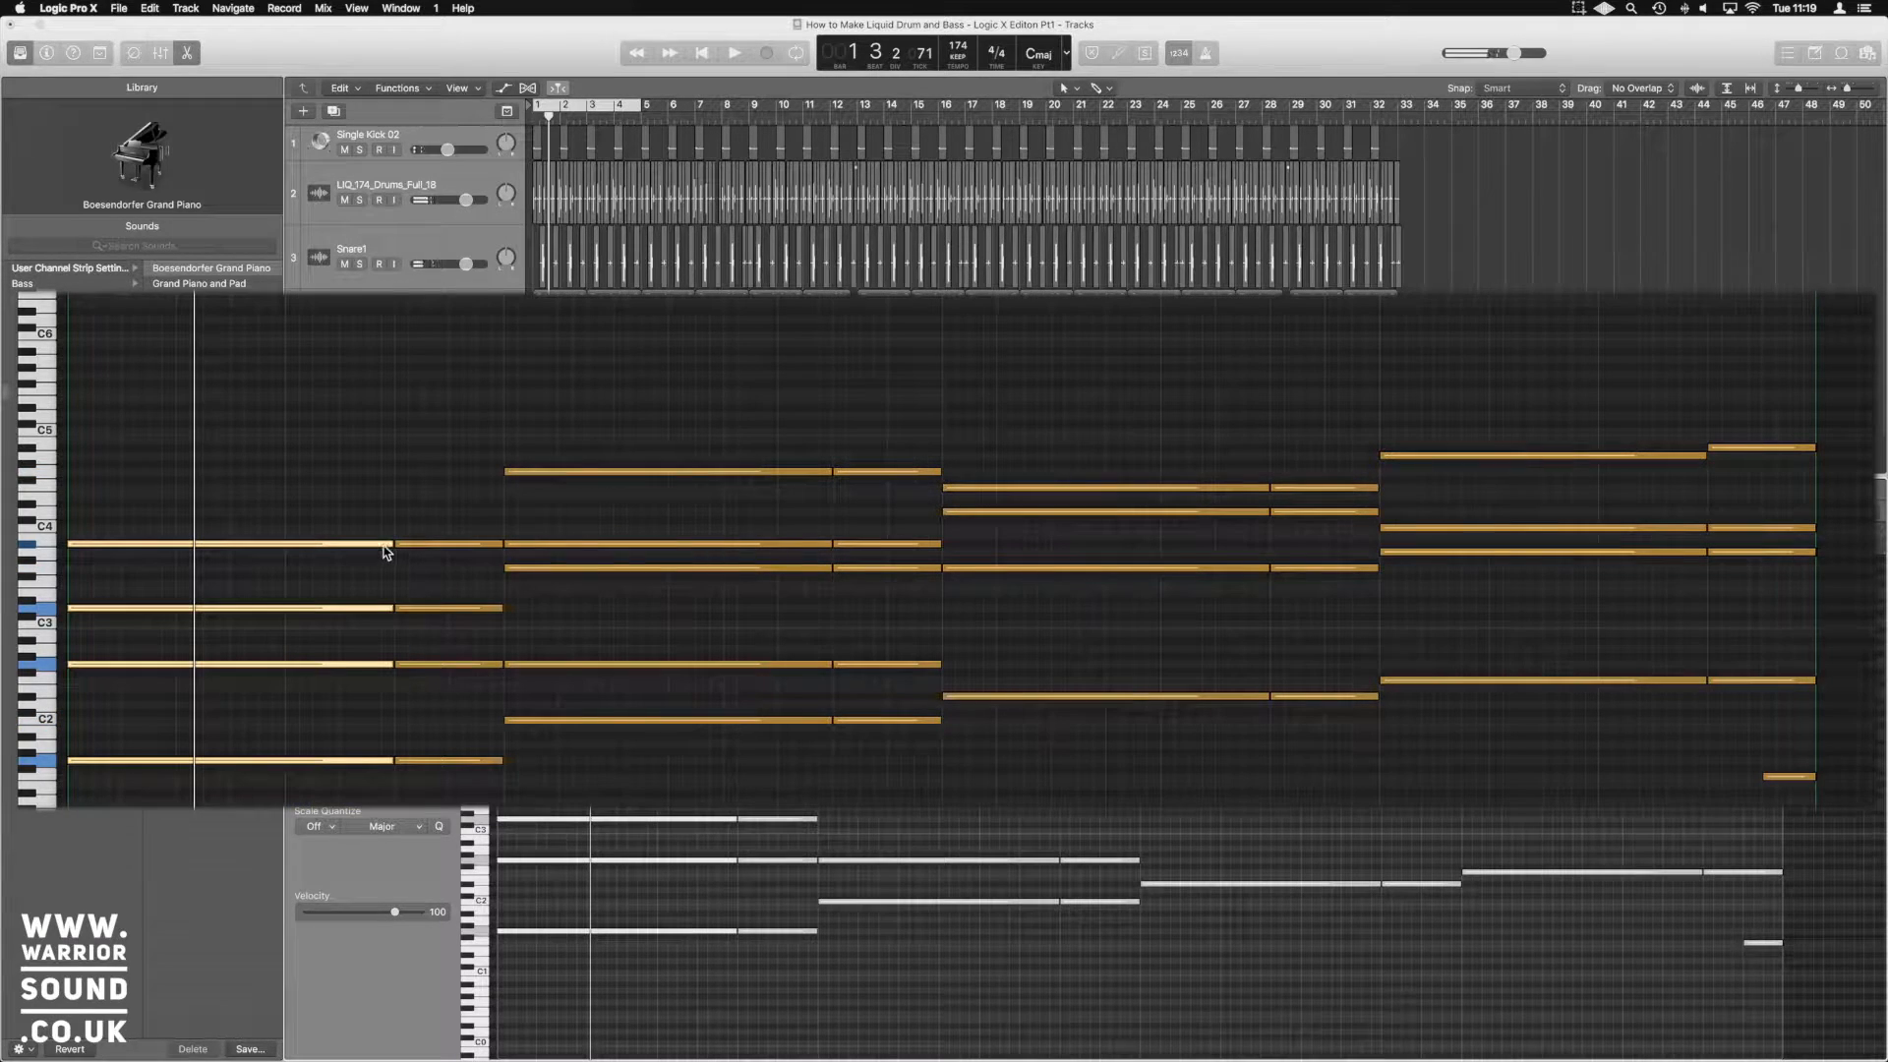
left_click_drag(390, 544, 286, 761)
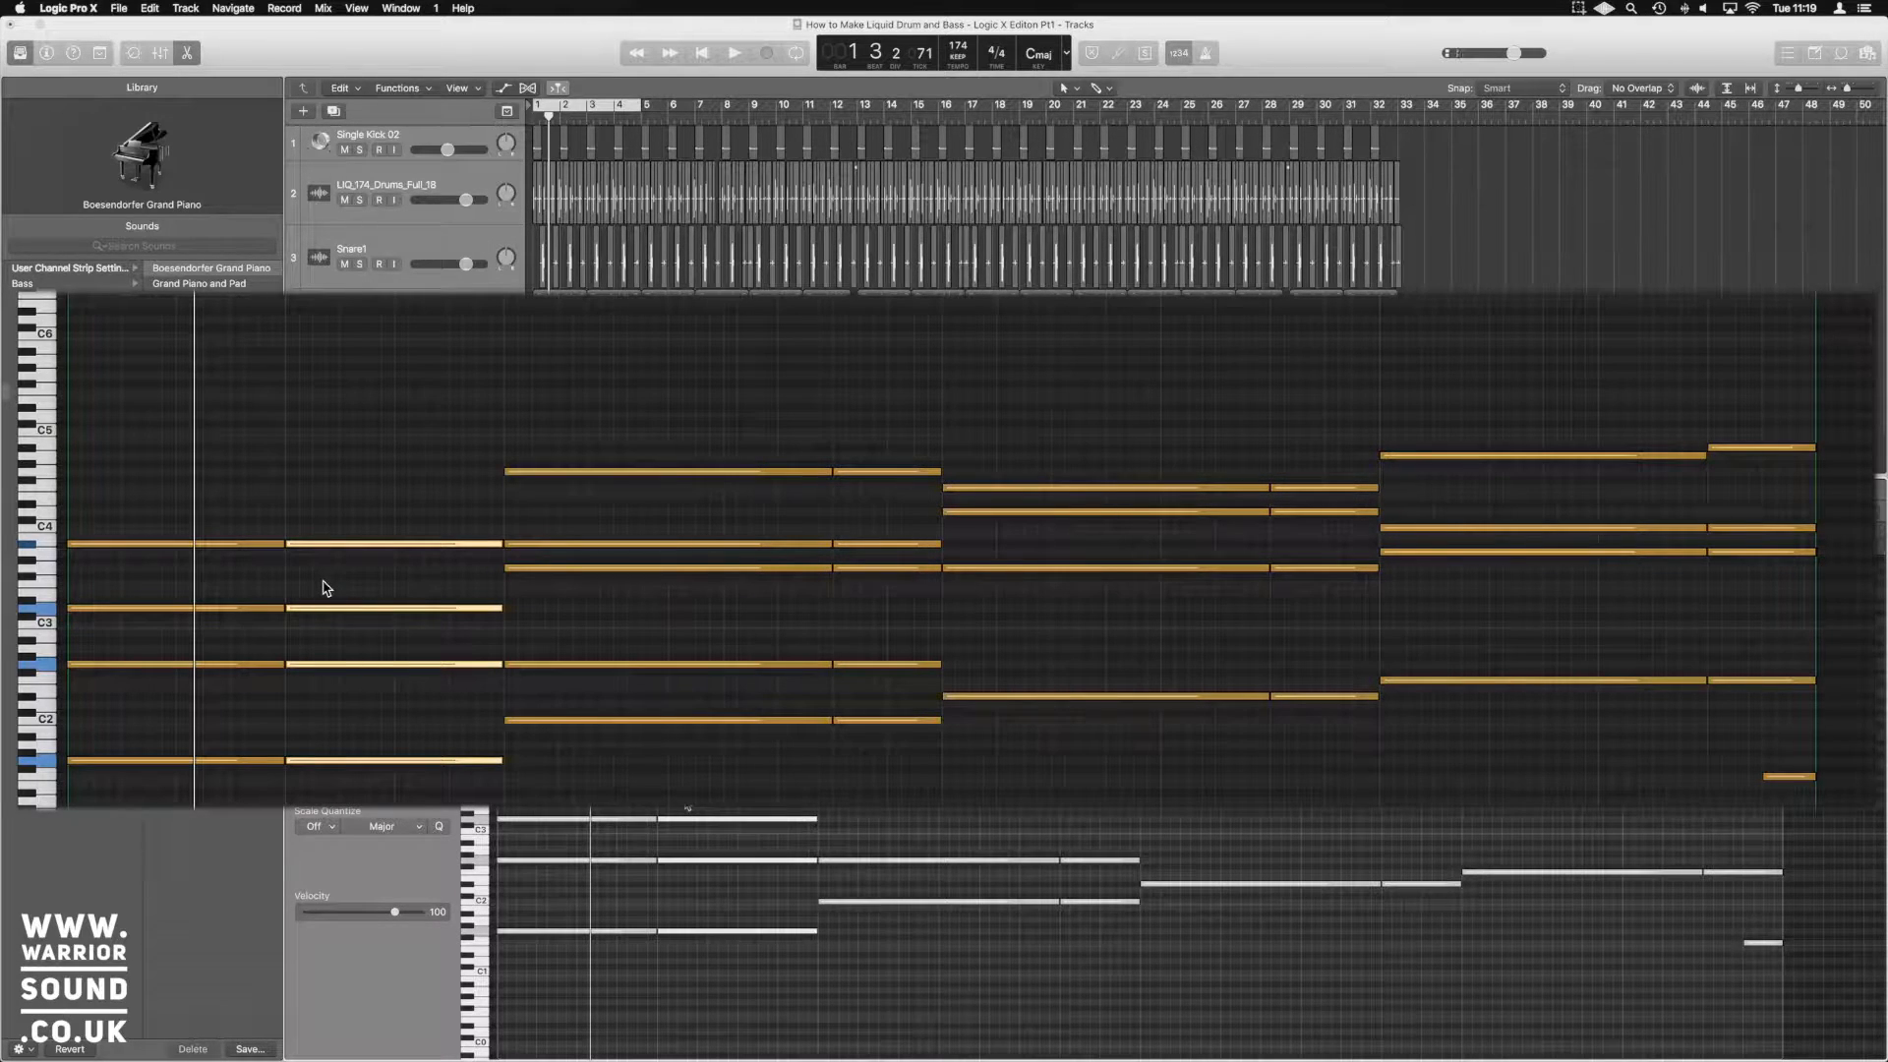
key("space")
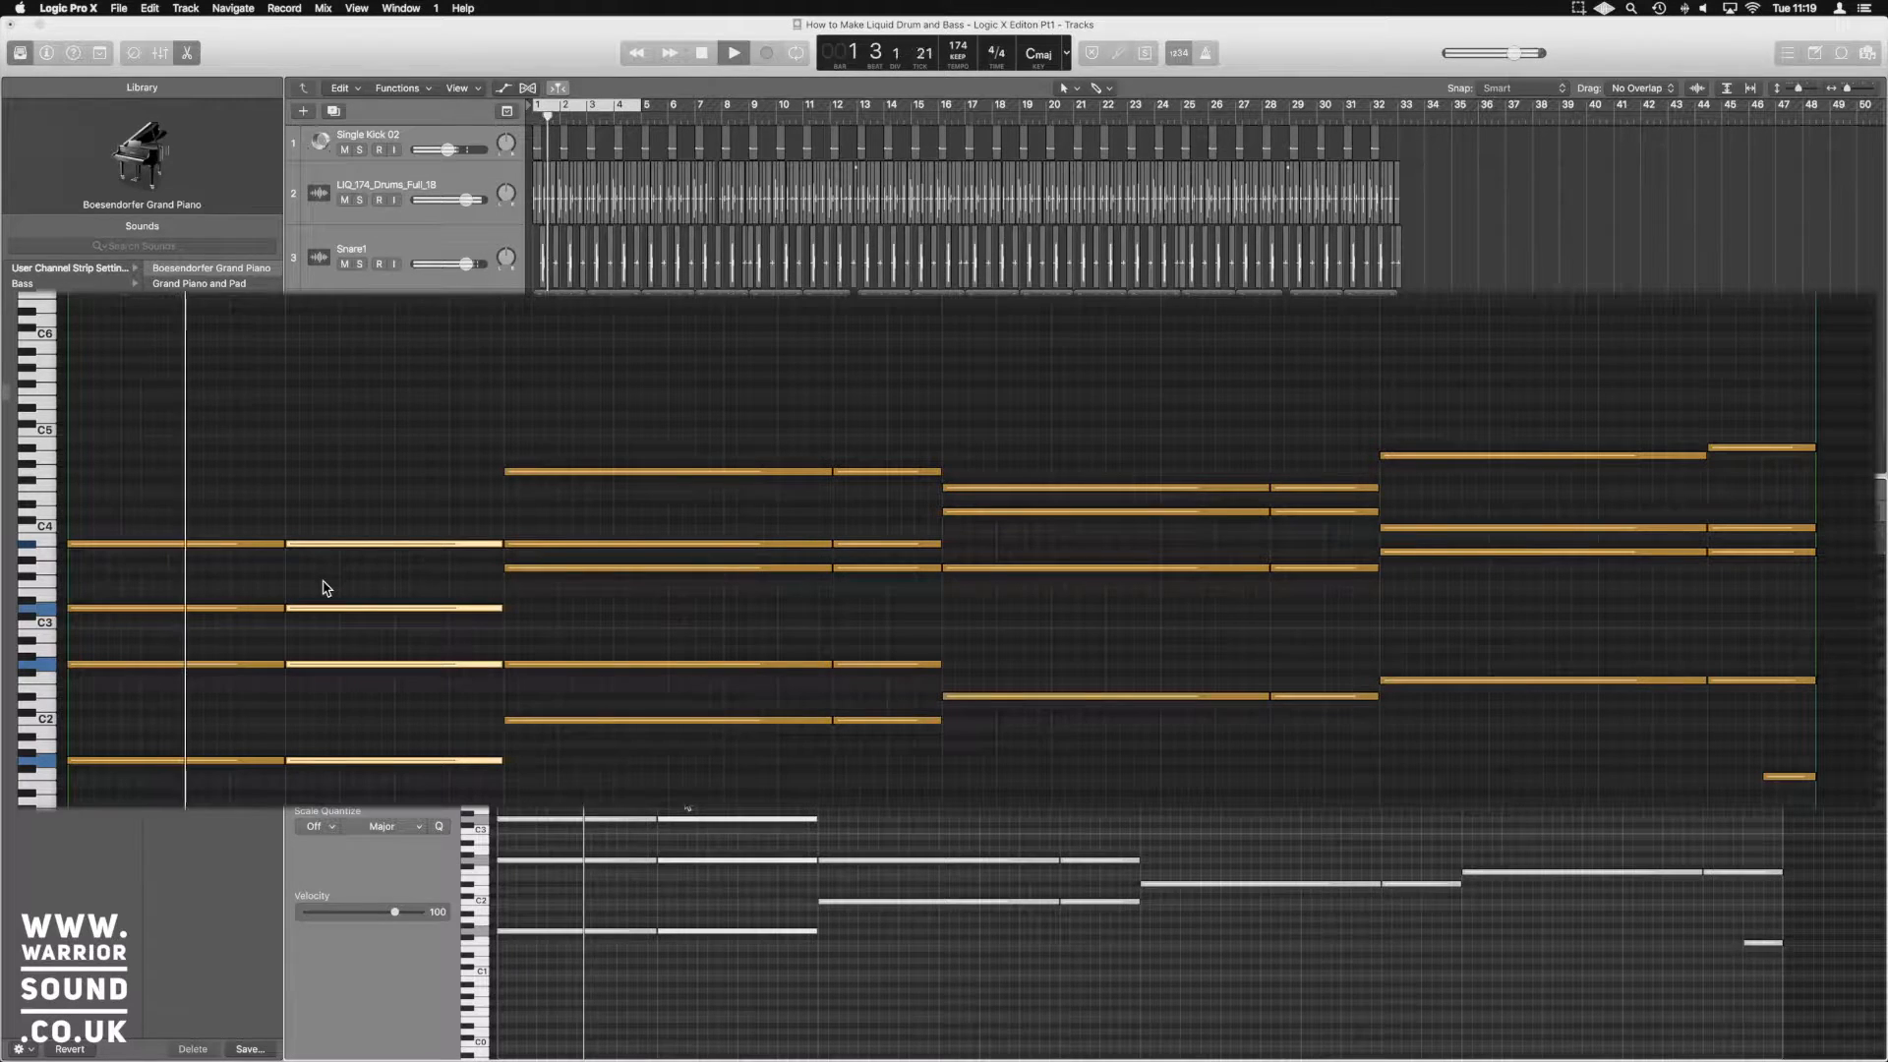
Restore the repeat chord's start to position 2 3 1 1, lengthen the first chord to meet it, and play the result
left_click_drag(659, 930, 737, 944)
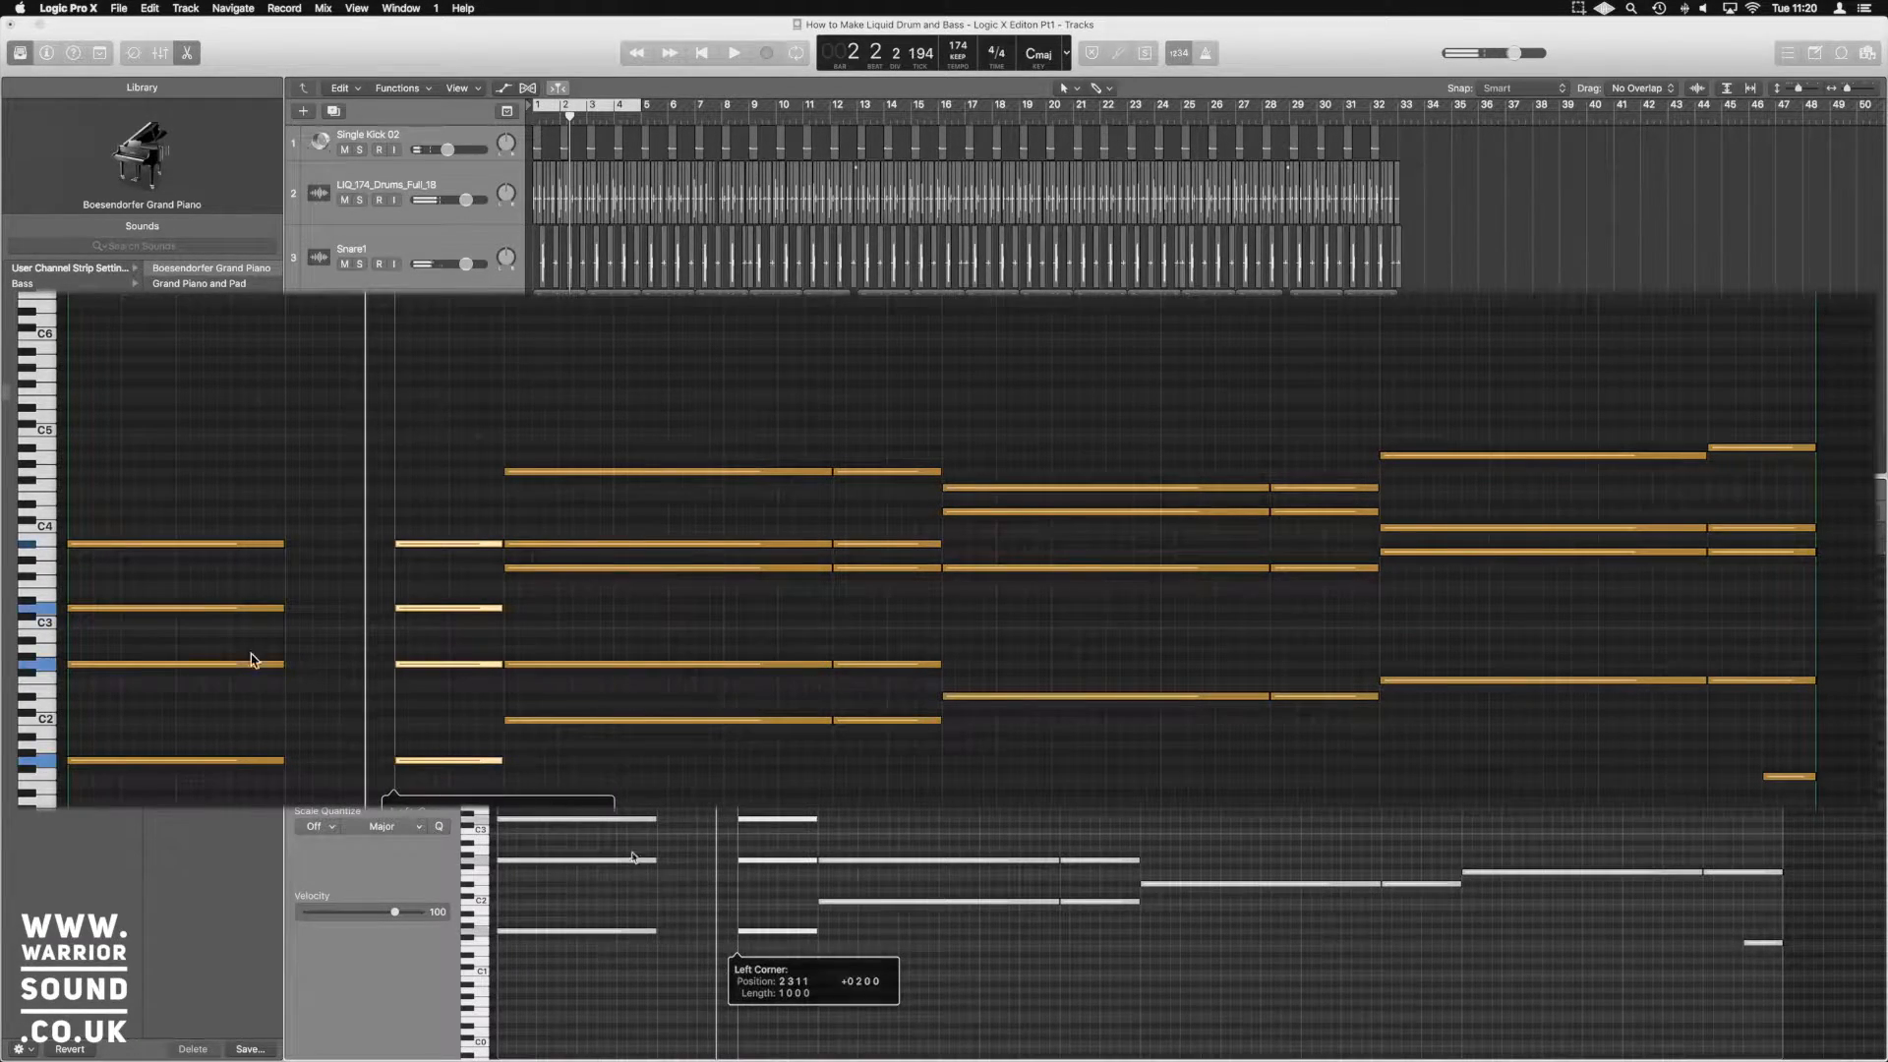
left_click_drag(299, 790, 253, 478)
left_click_drag(281, 606, 393, 609)
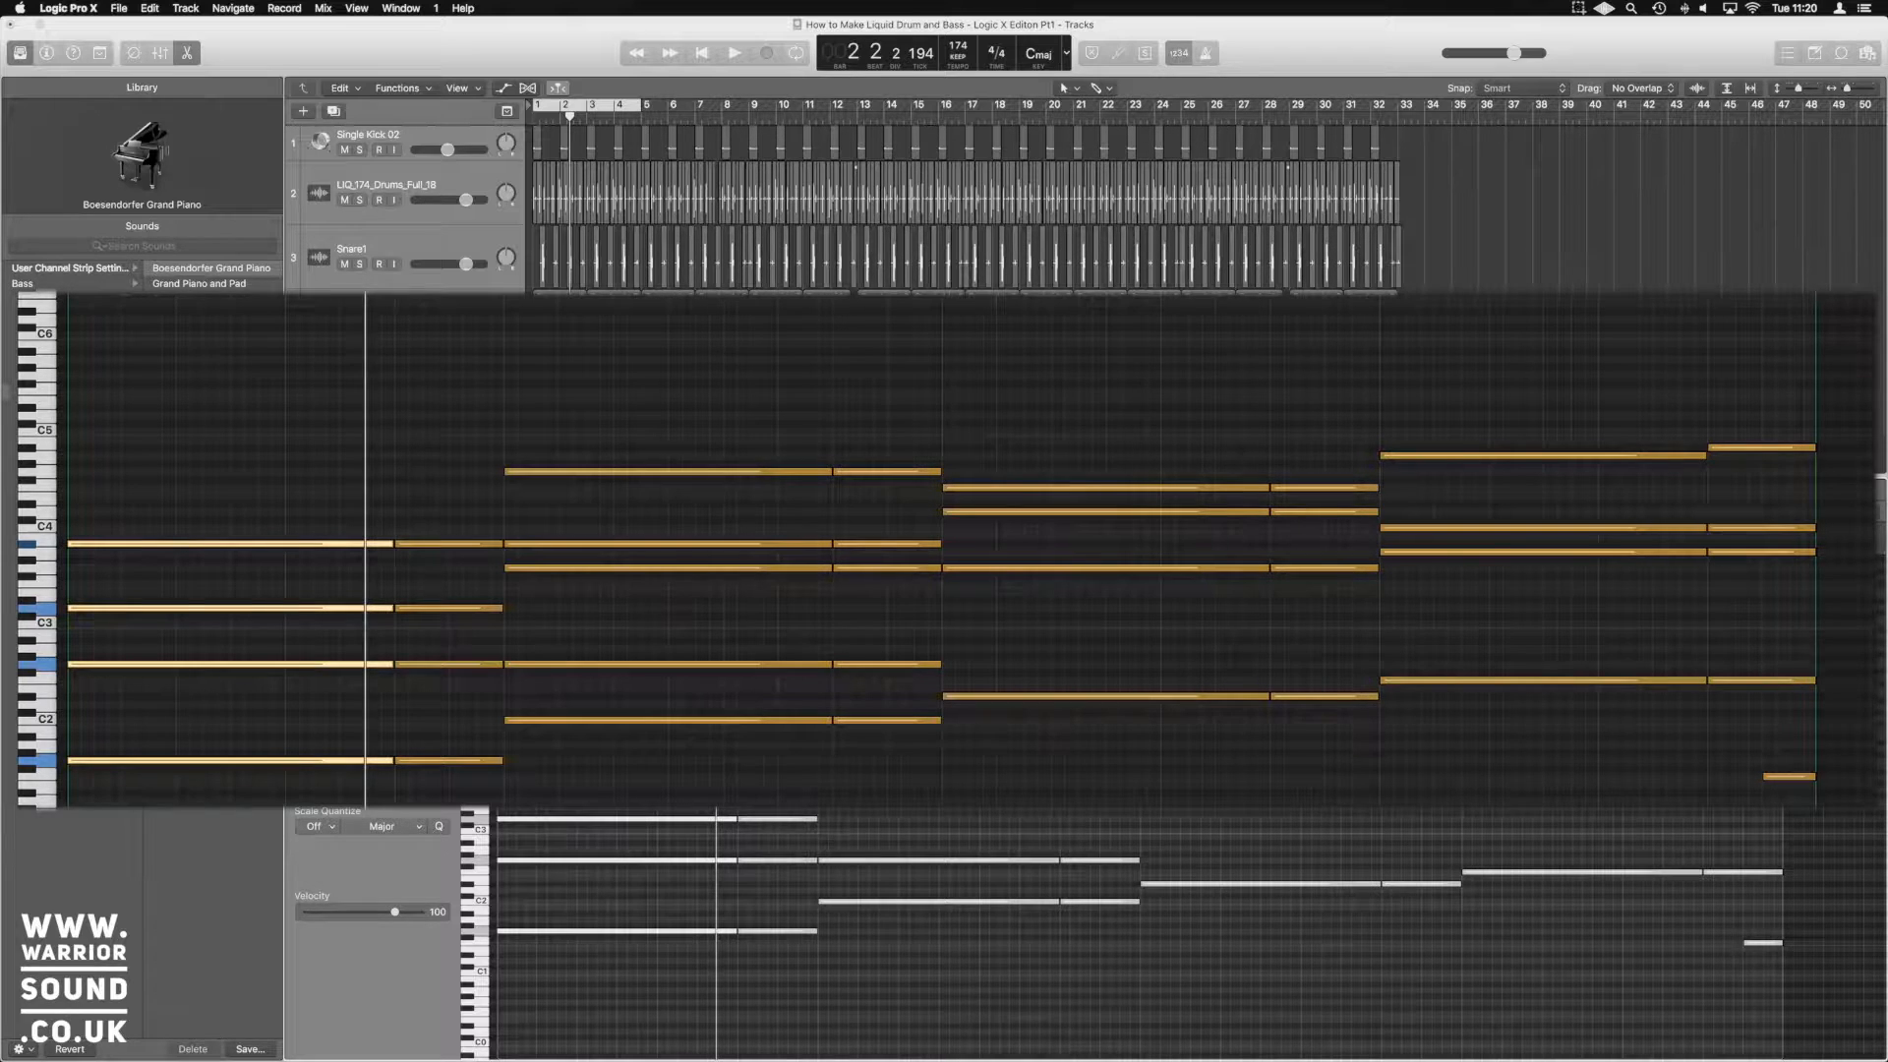
key("space")
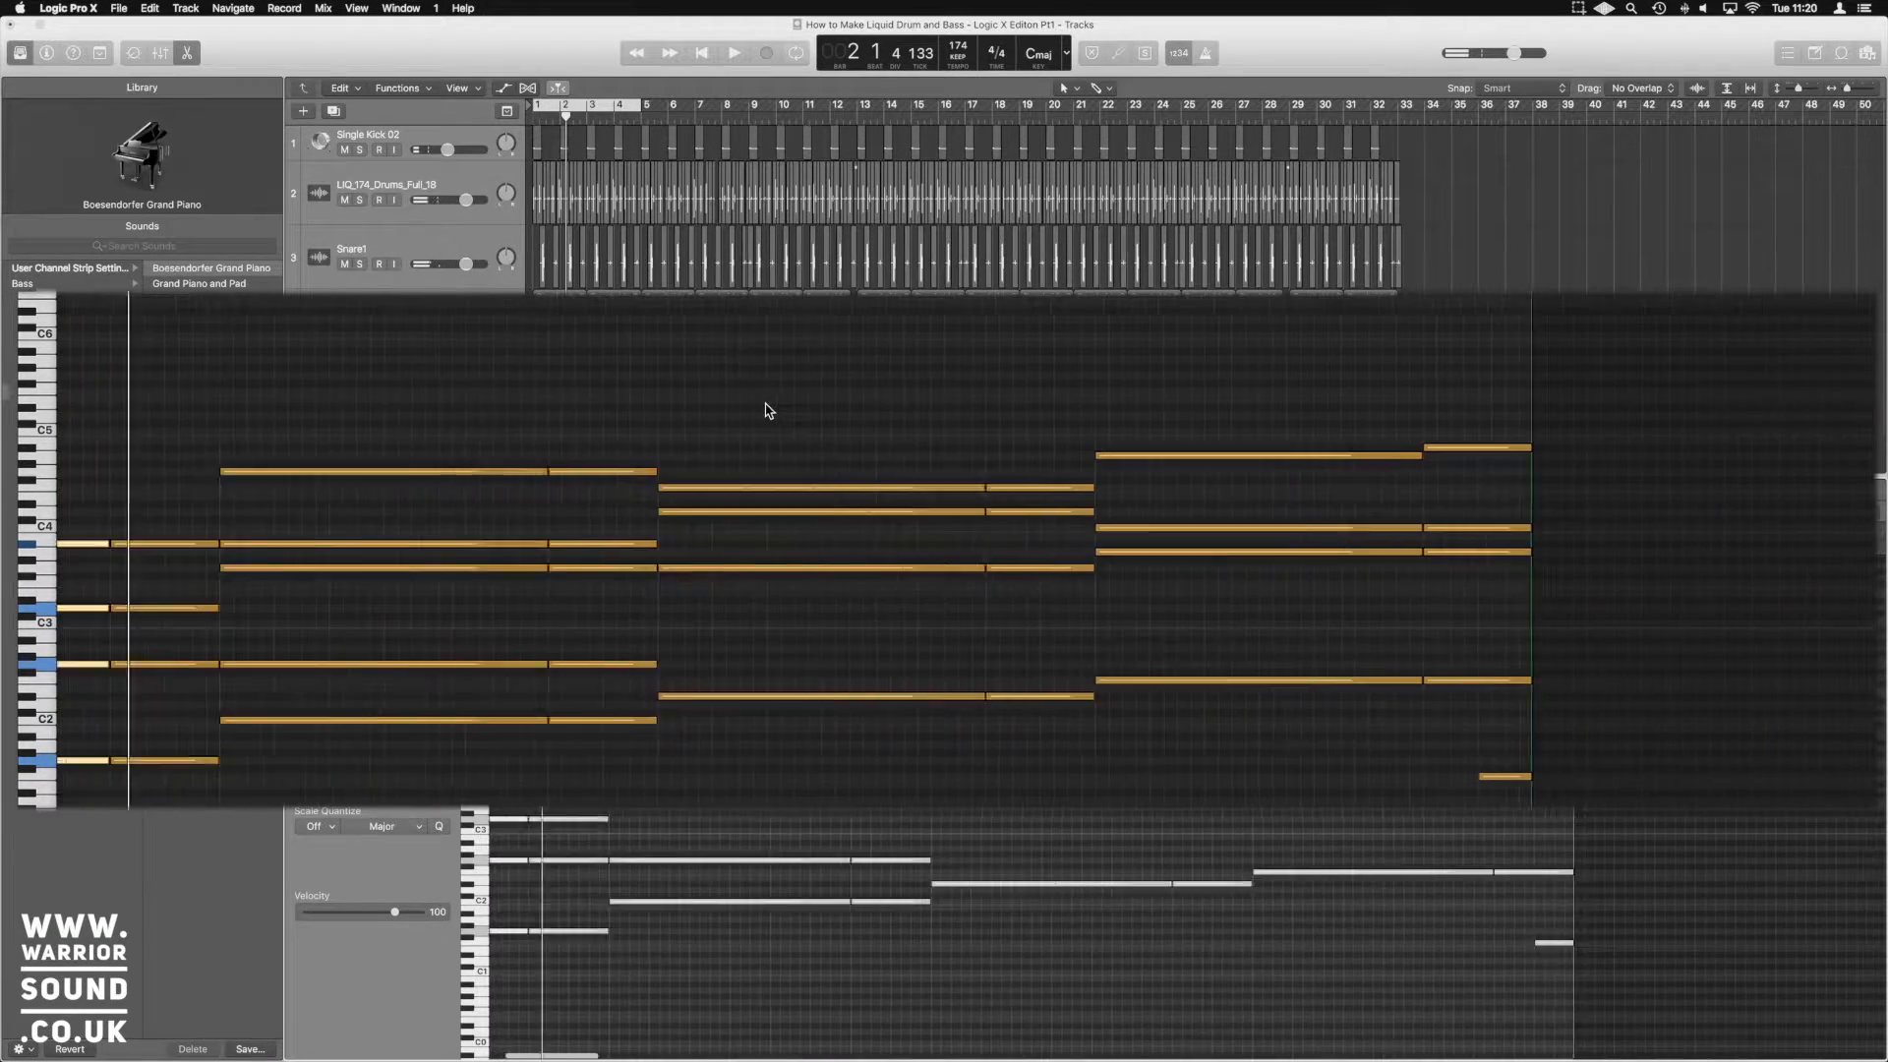
Set the cycle range to bars 7 and 8 and listen to the region's final chords
scroll(763, 409, "right", 10)
left_click_drag(690, 536, 961, 536)
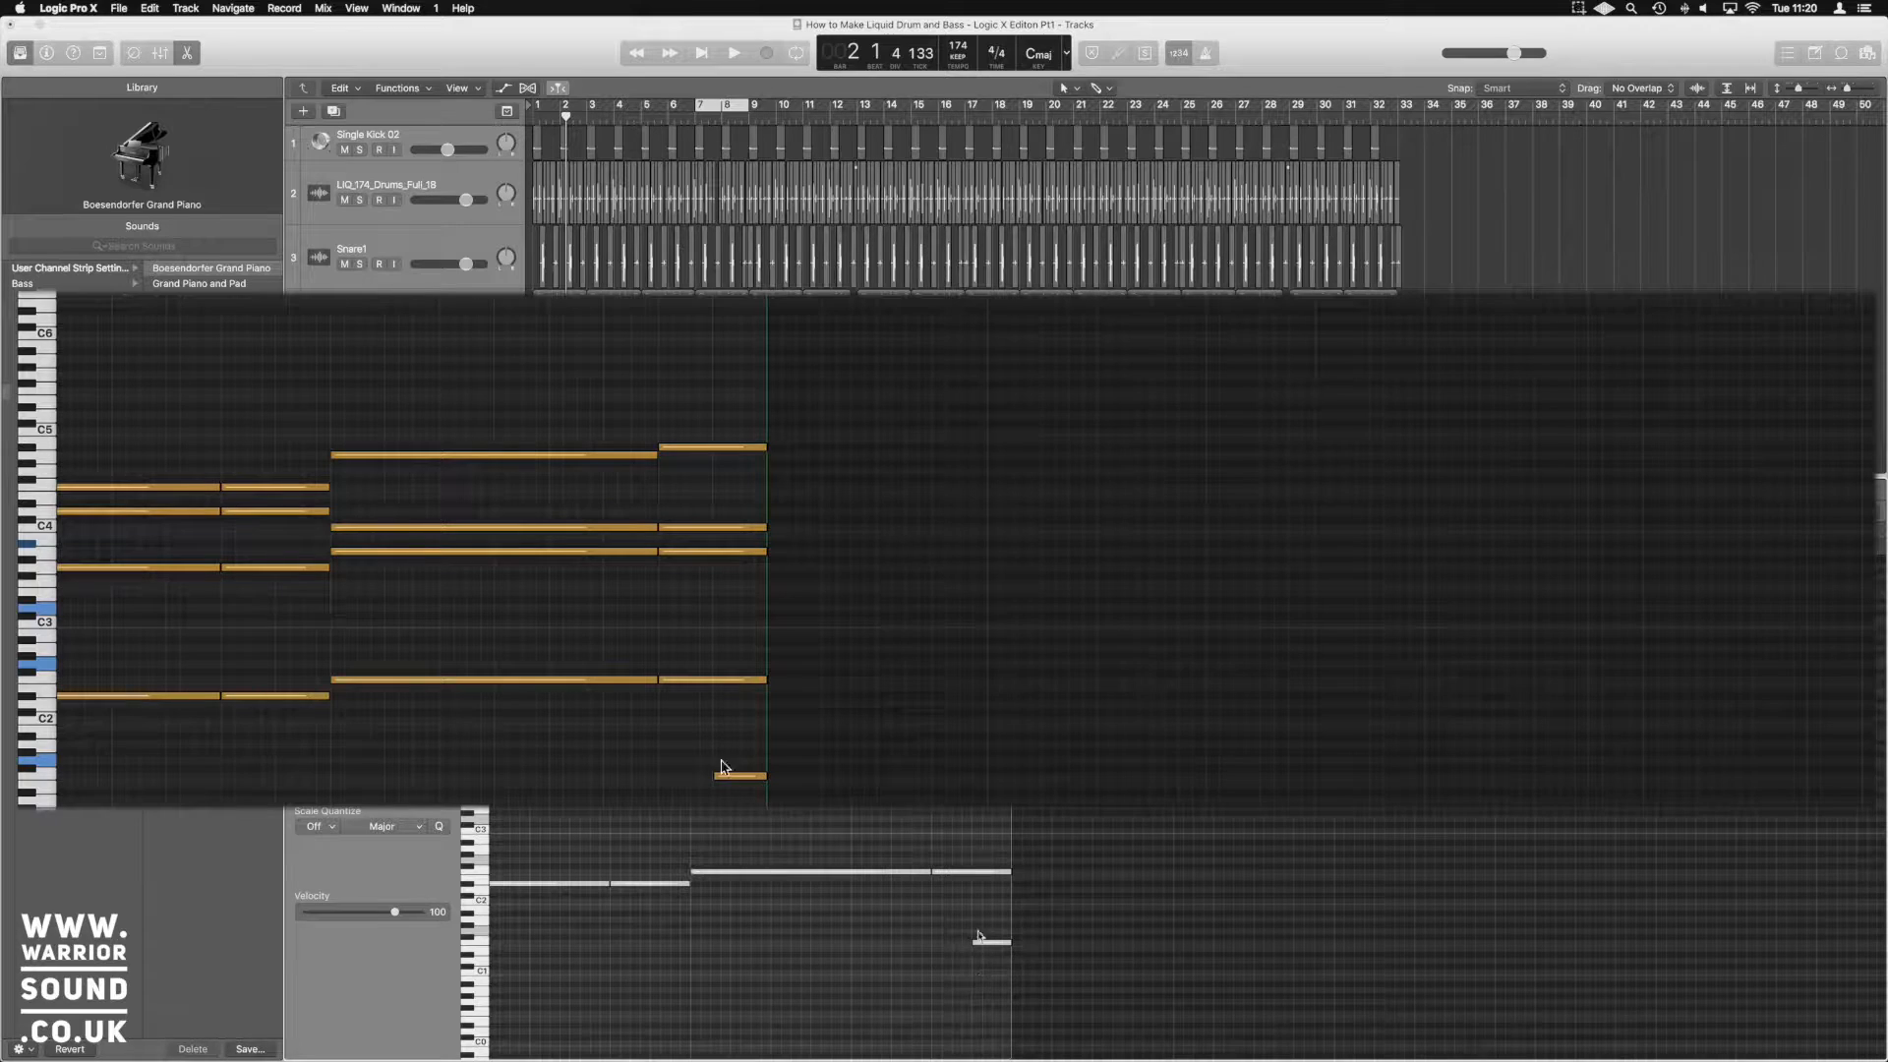
key("space")
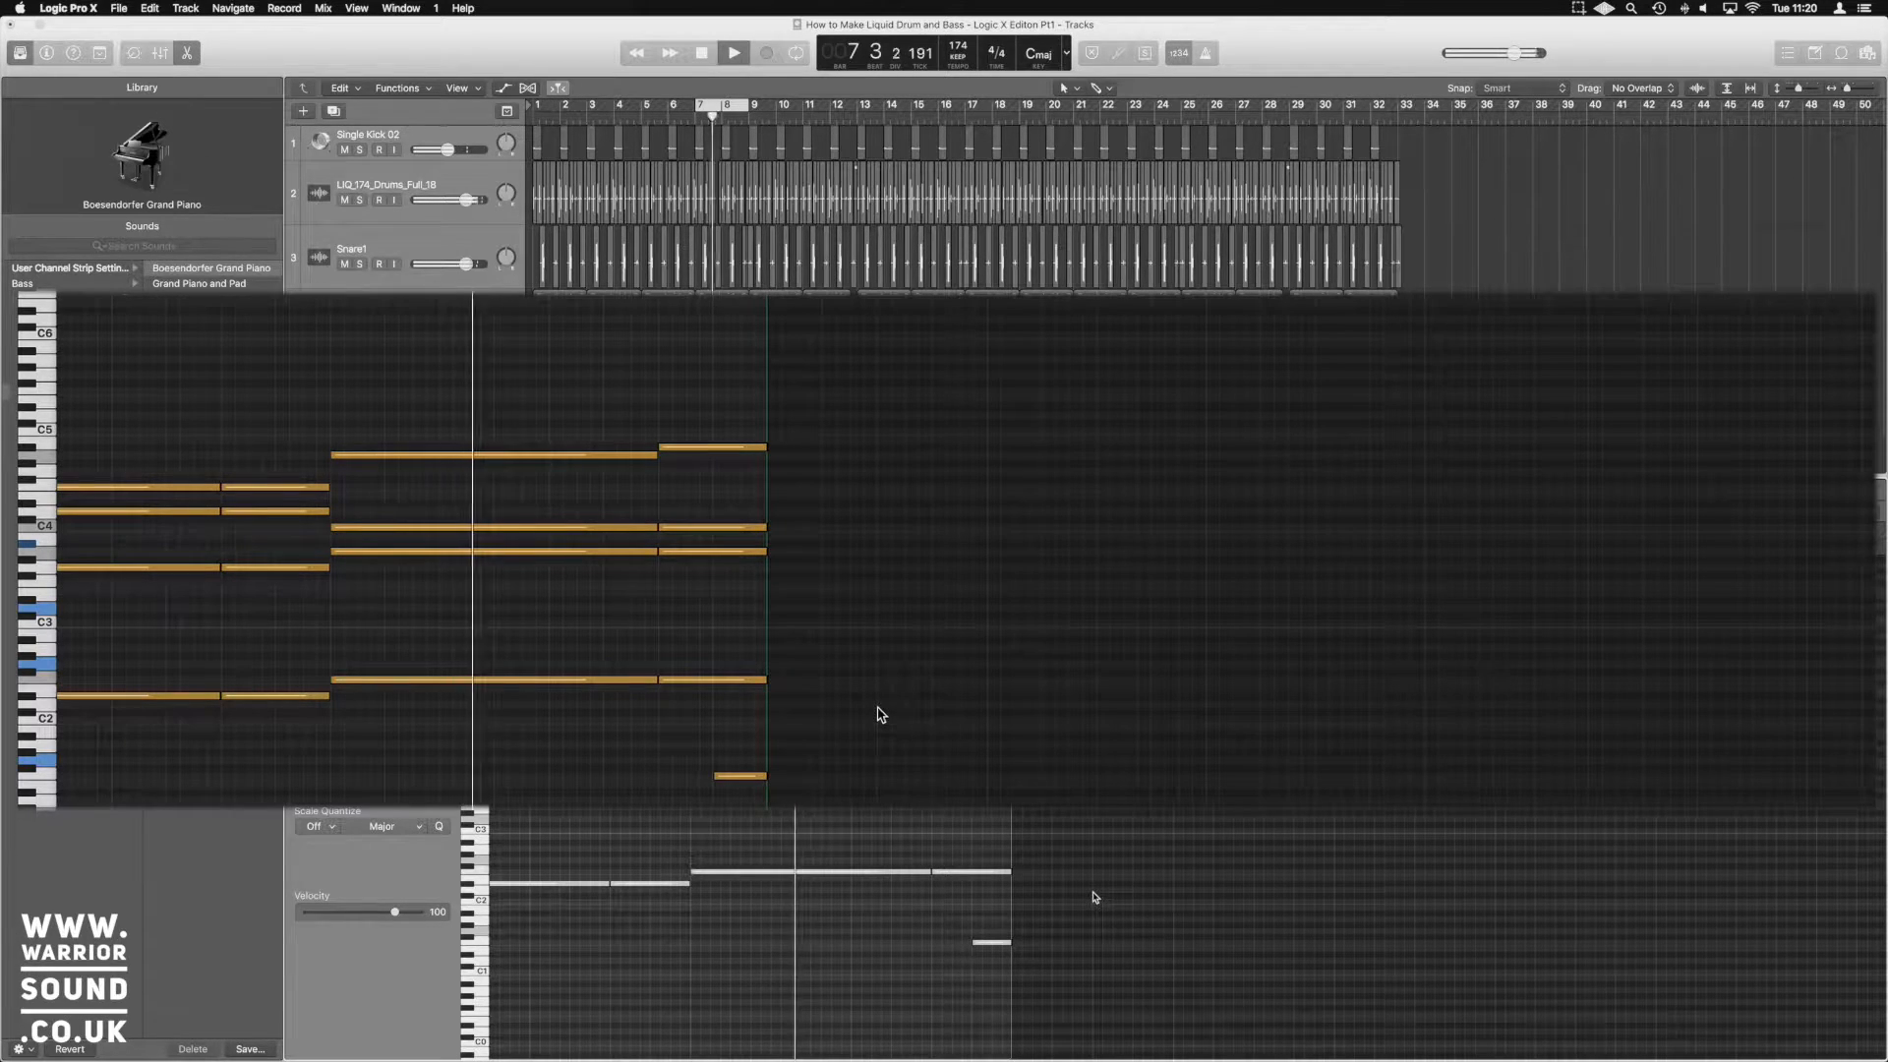
key("space")
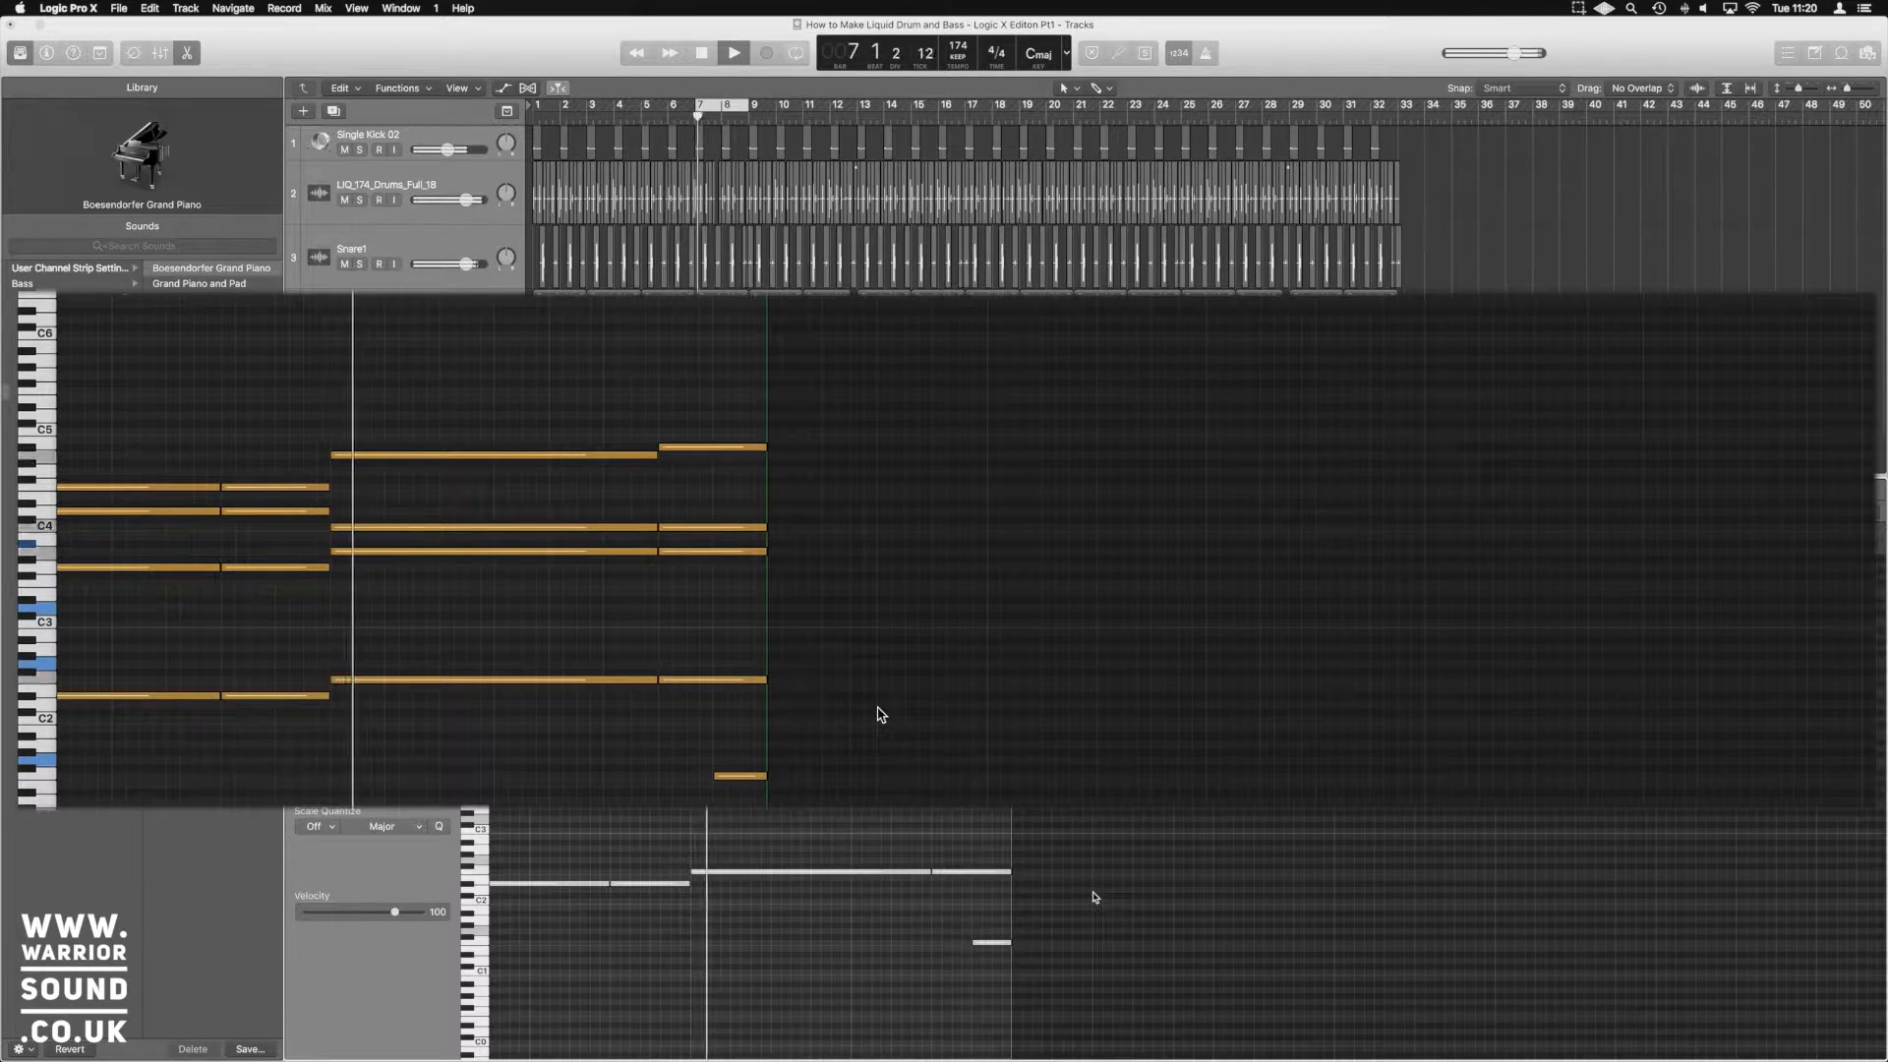
Highlight the last short chord and the low note at the region's end, and listen to the cycled bars again
left_click_drag(715, 733, 706, 438)
left_click_drag(707, 744, 715, 441)
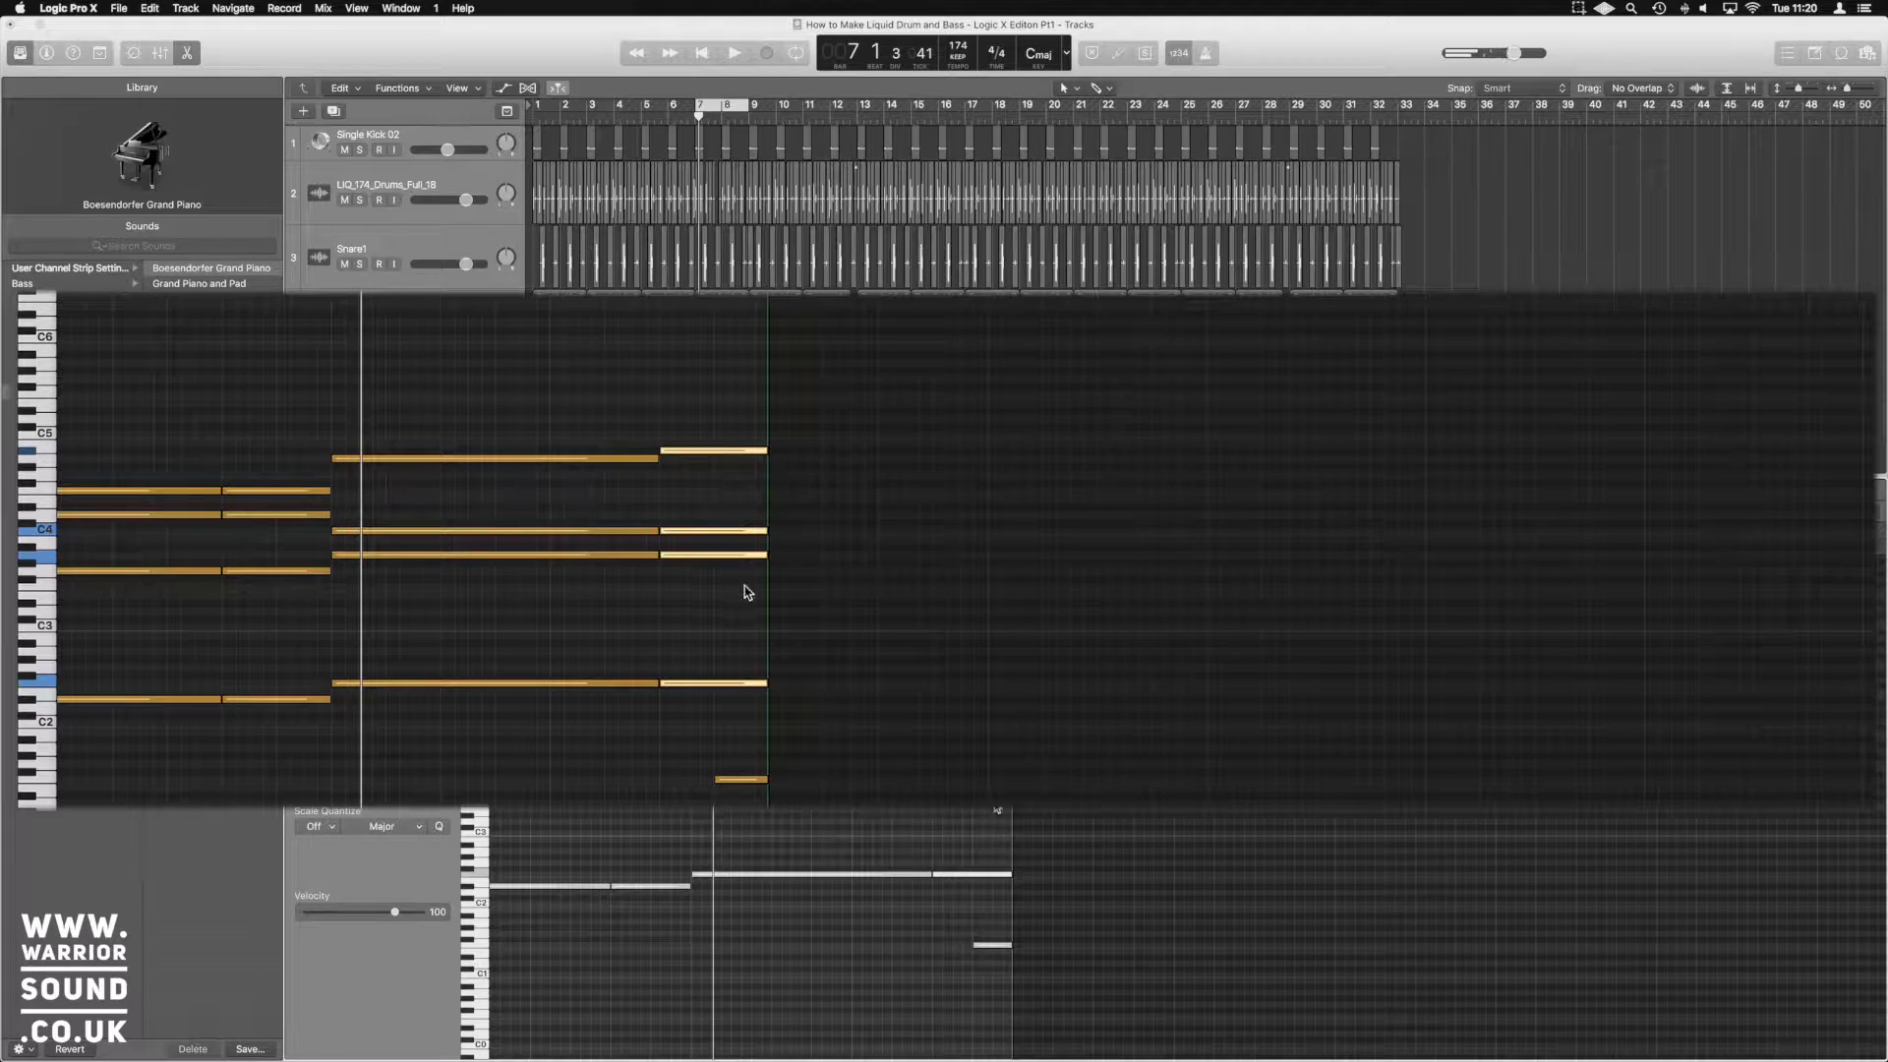
left_click(752, 779)
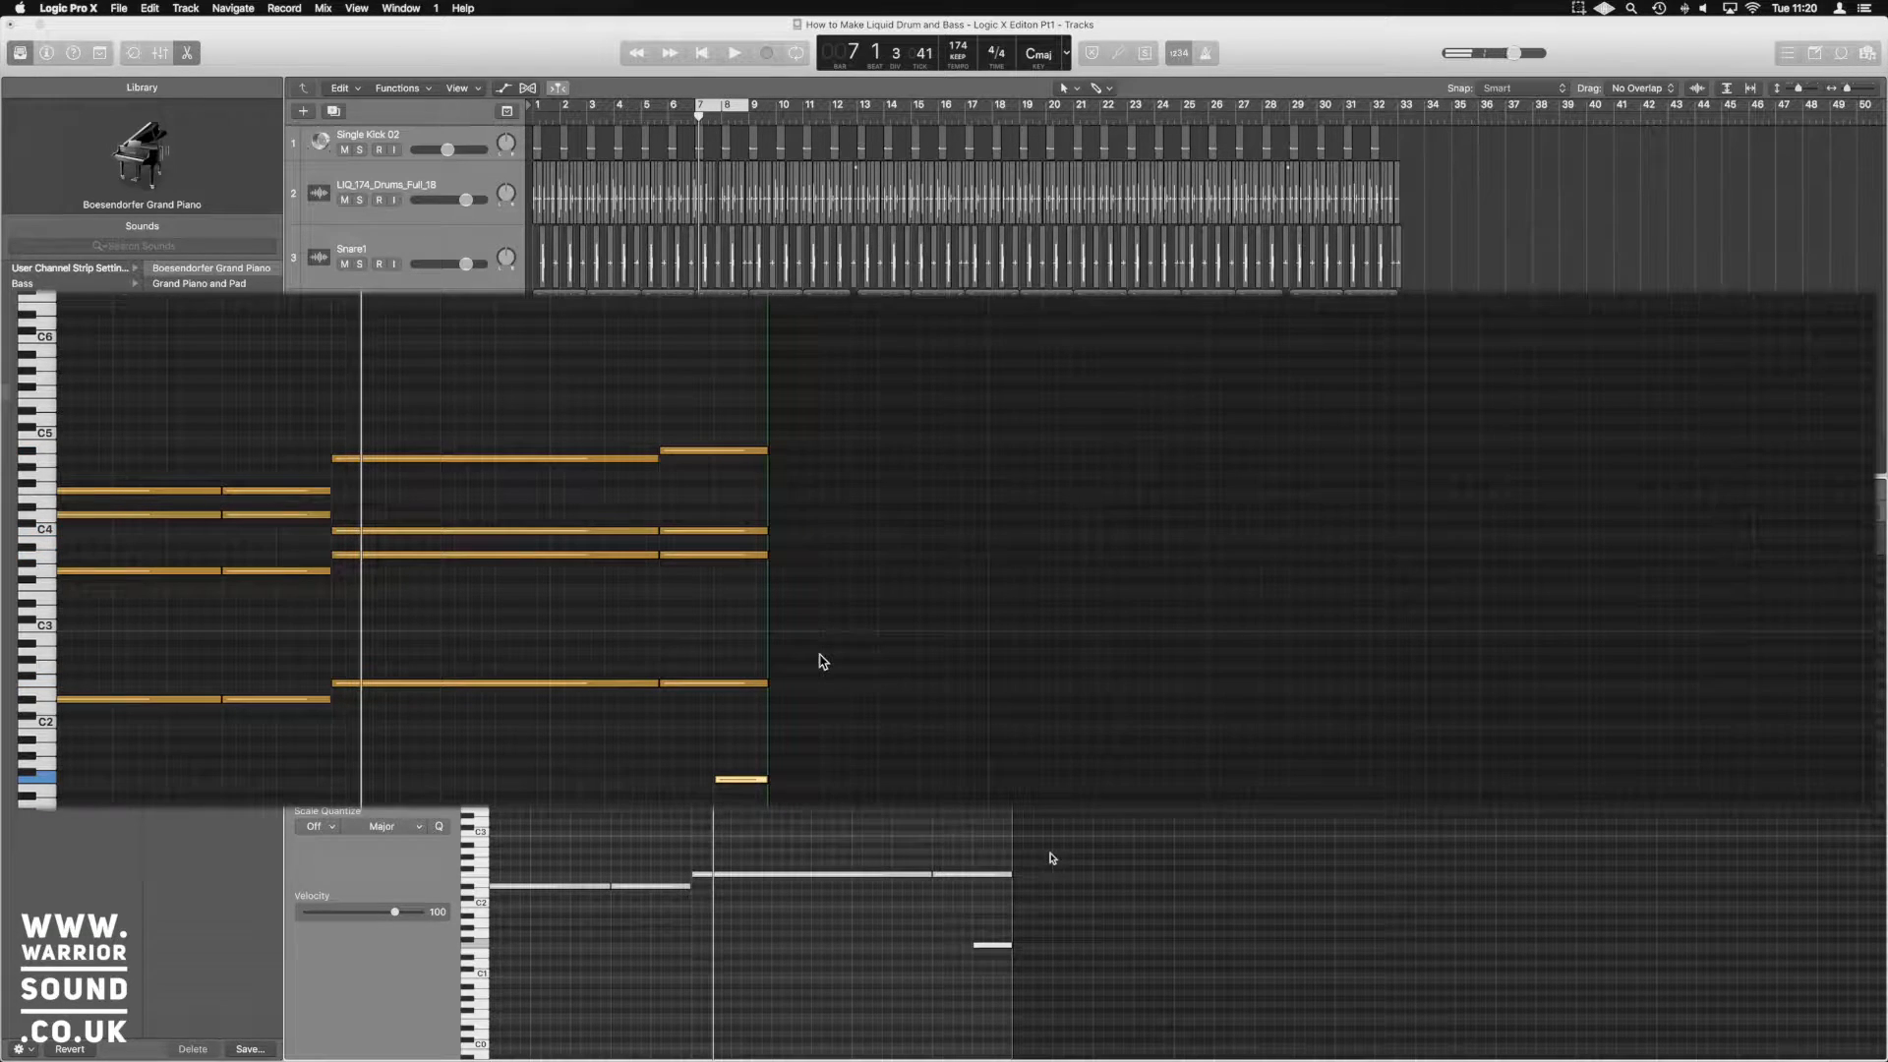
key("space")
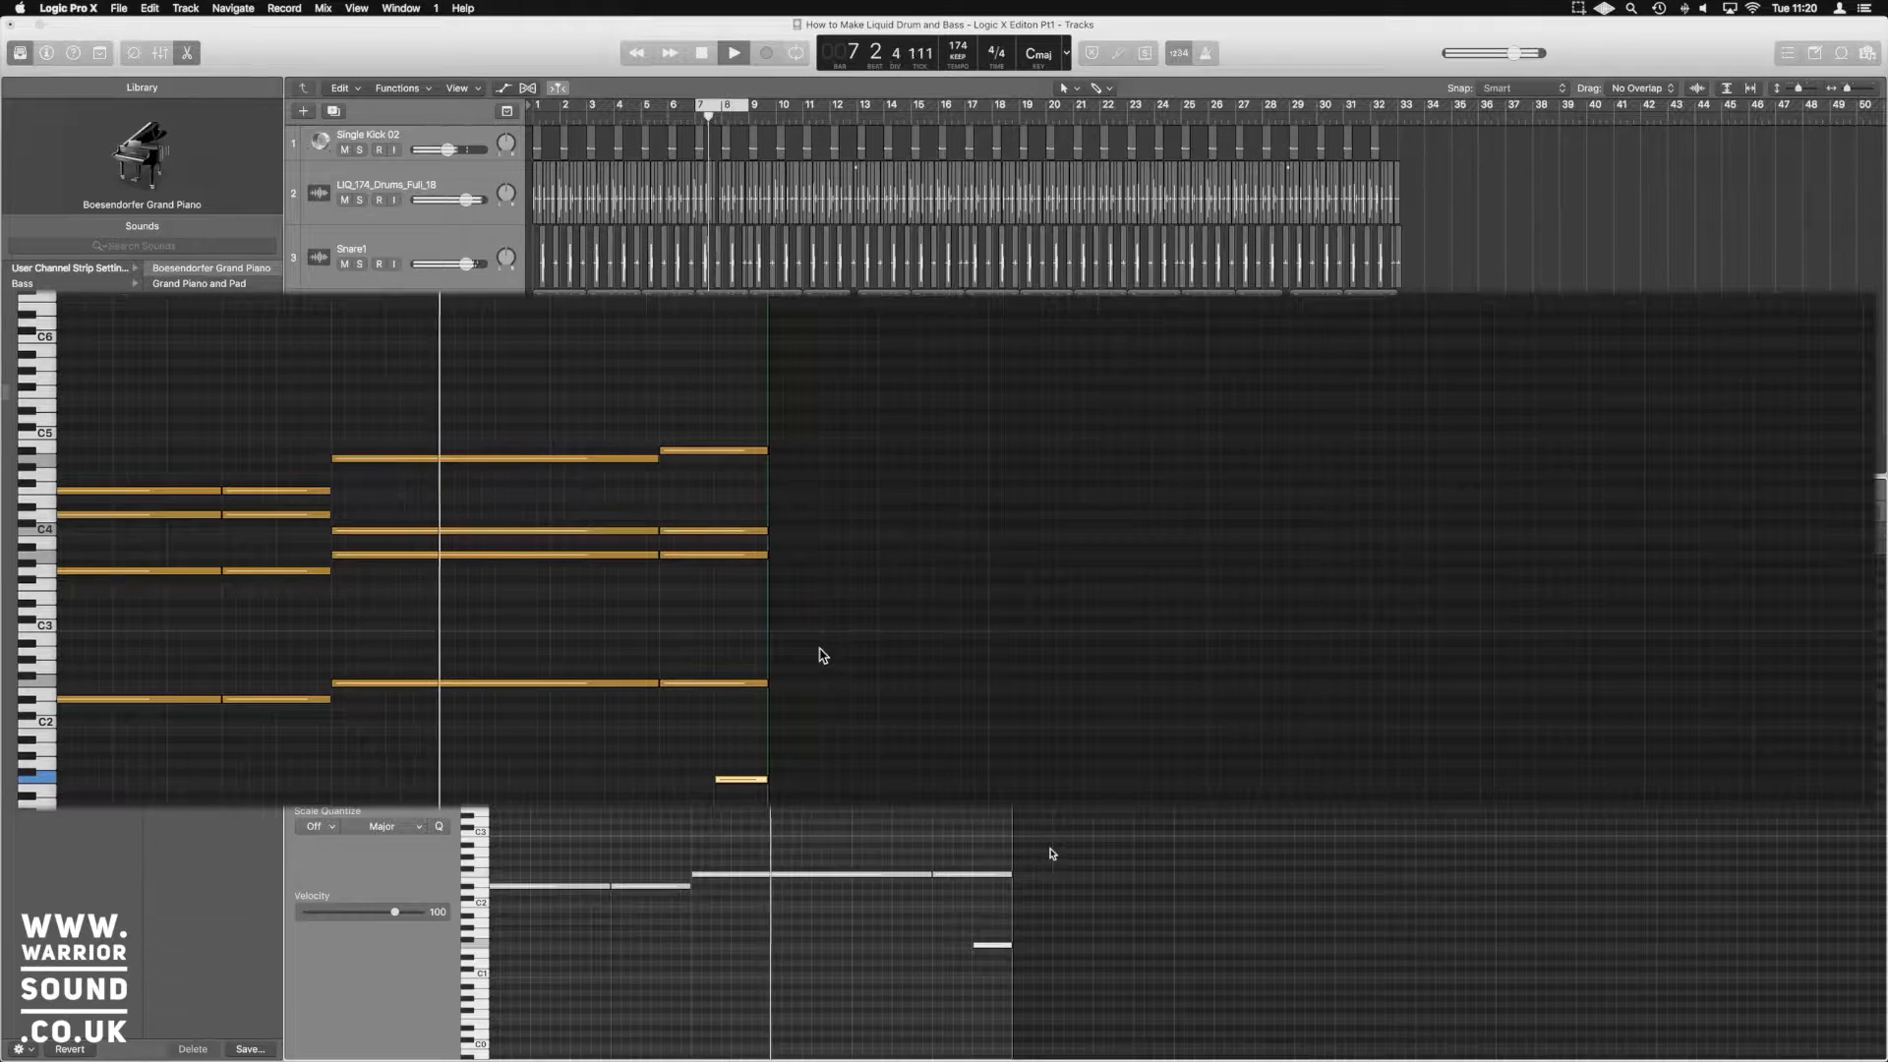
key("space")
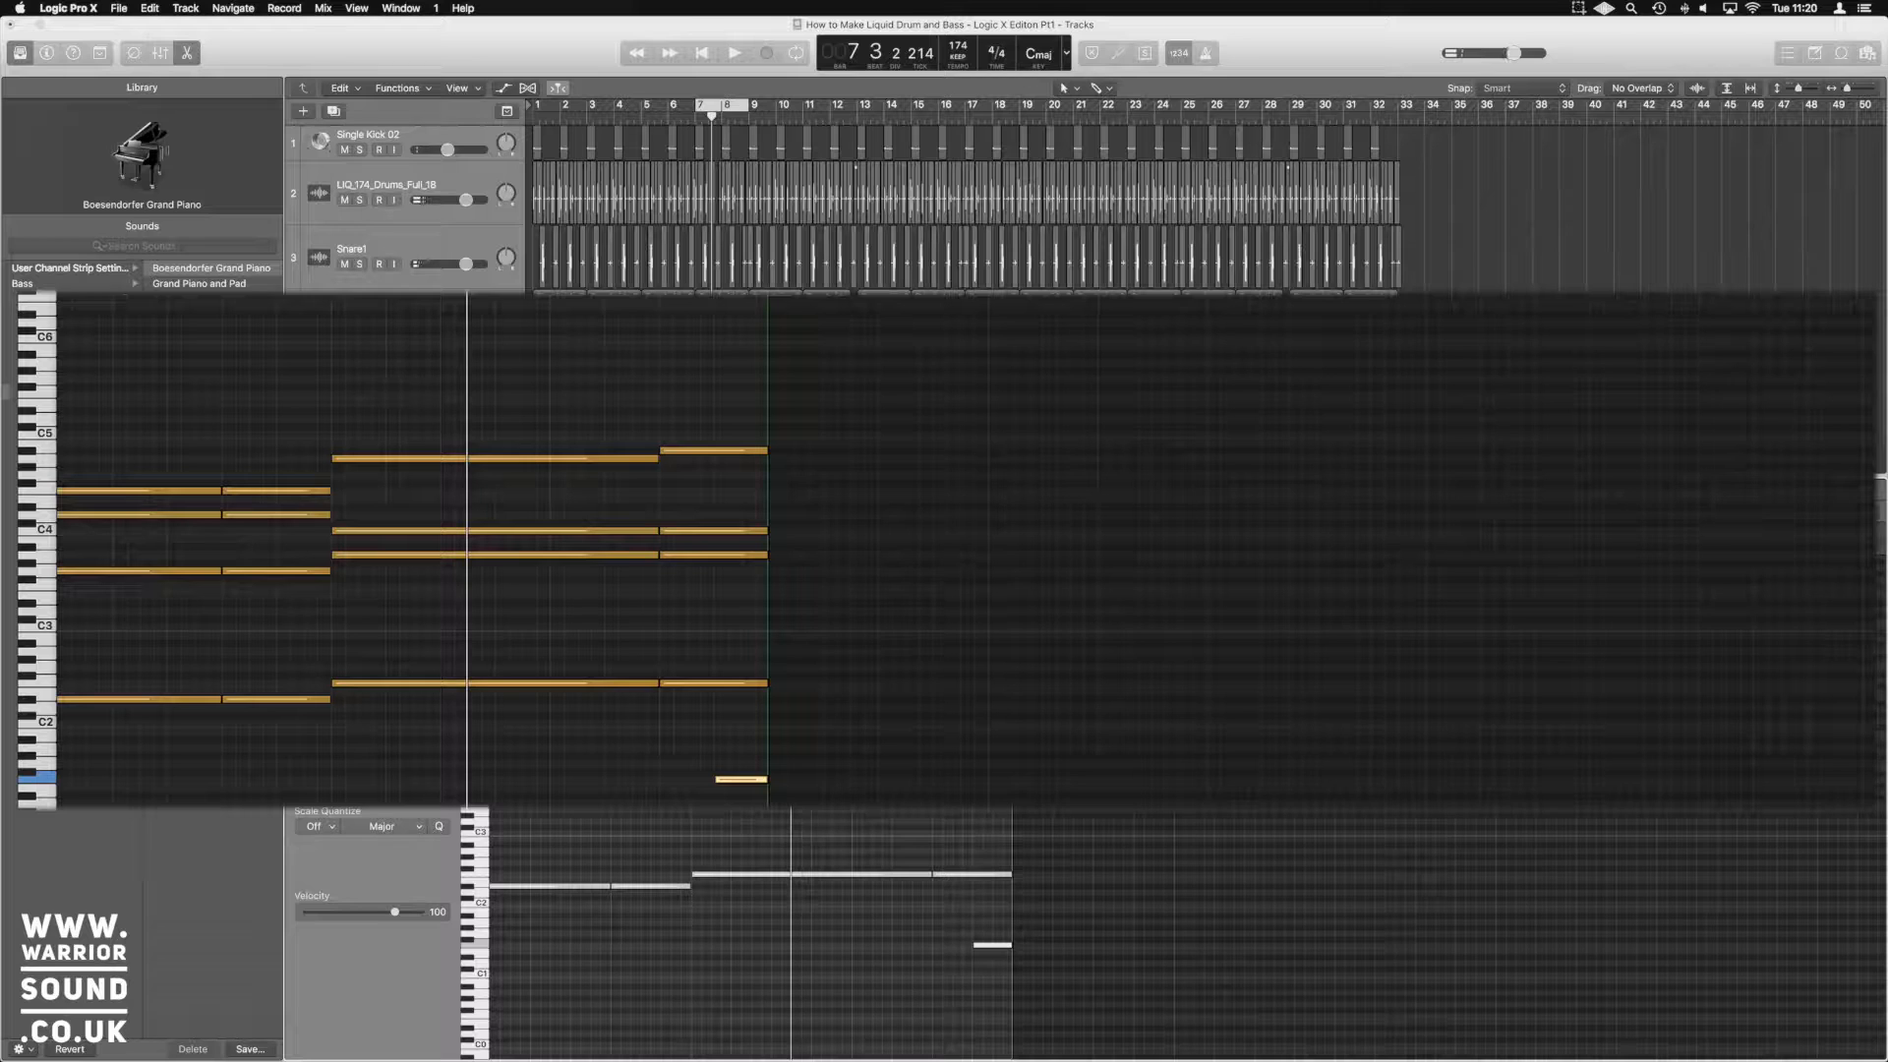
Extend the cycle's end to the start of bar 10, play across the transition, and deselect the piano region
left_click_drag(752, 109, 777, 110)
key("space")
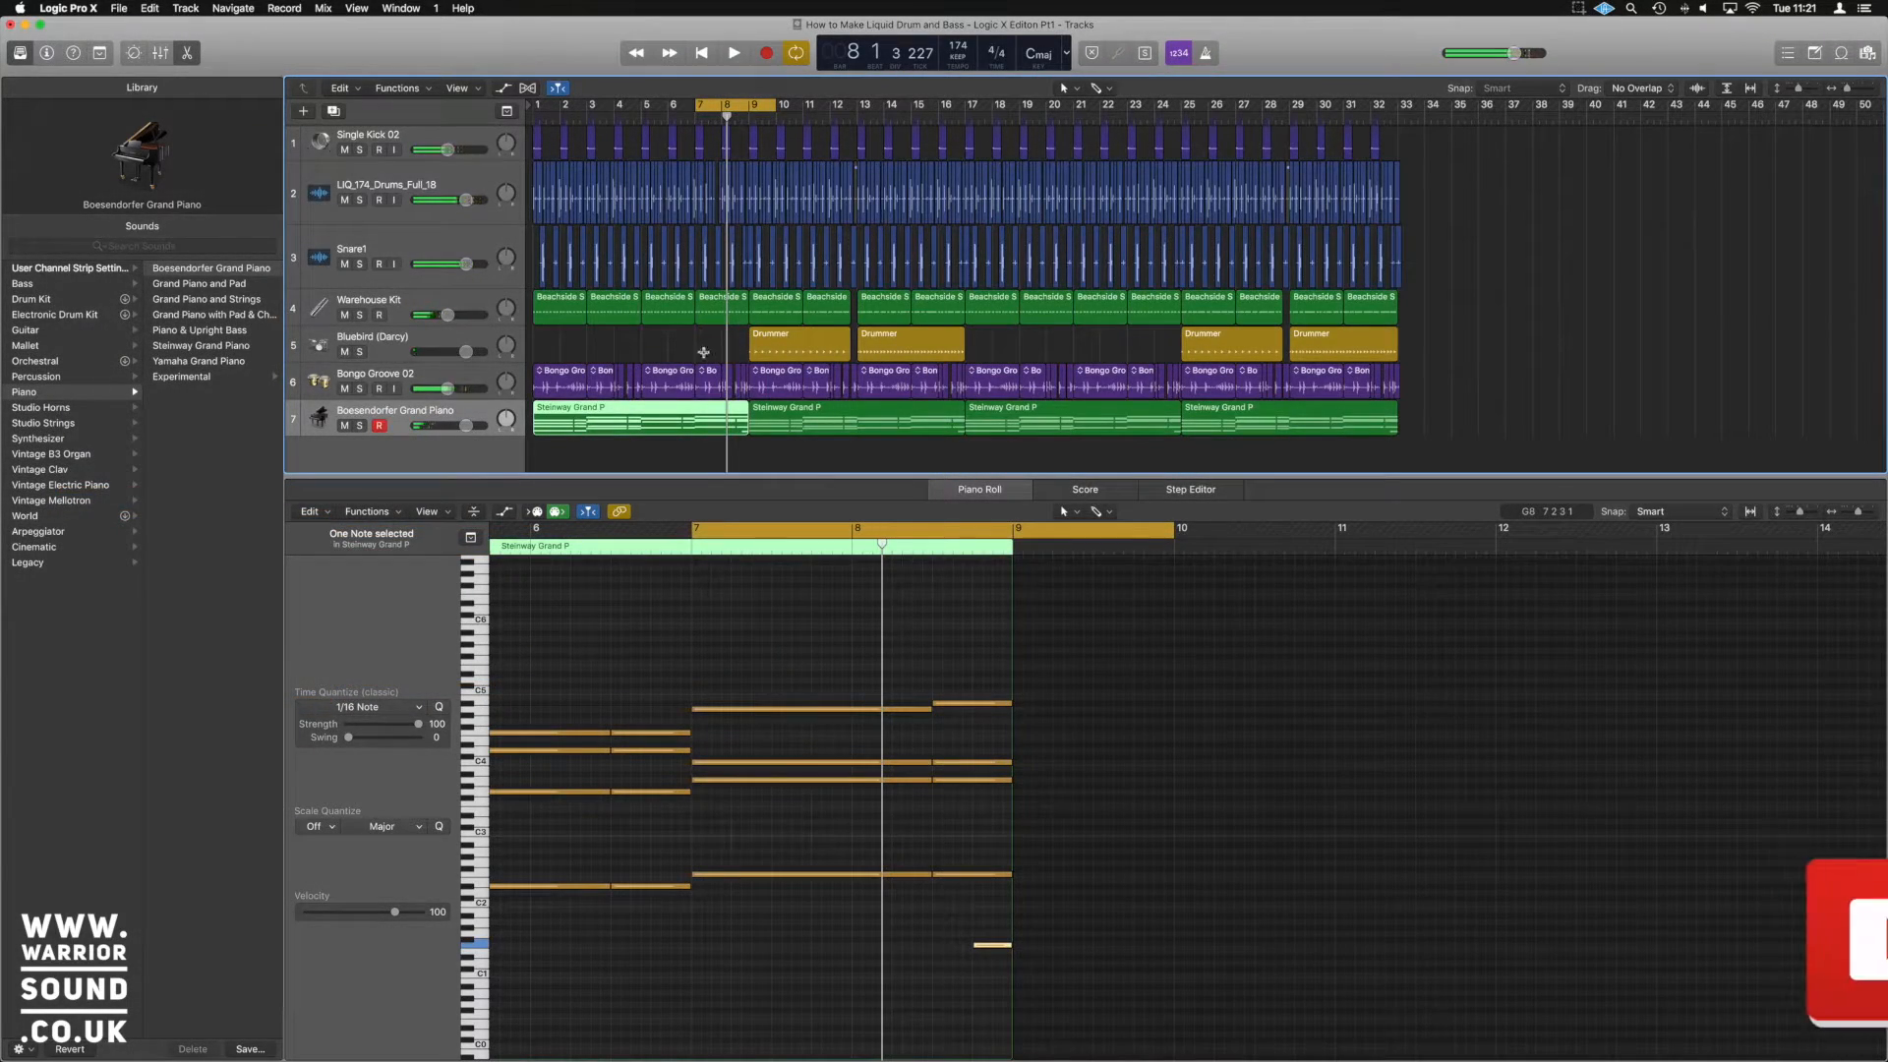
left_click(703, 352)
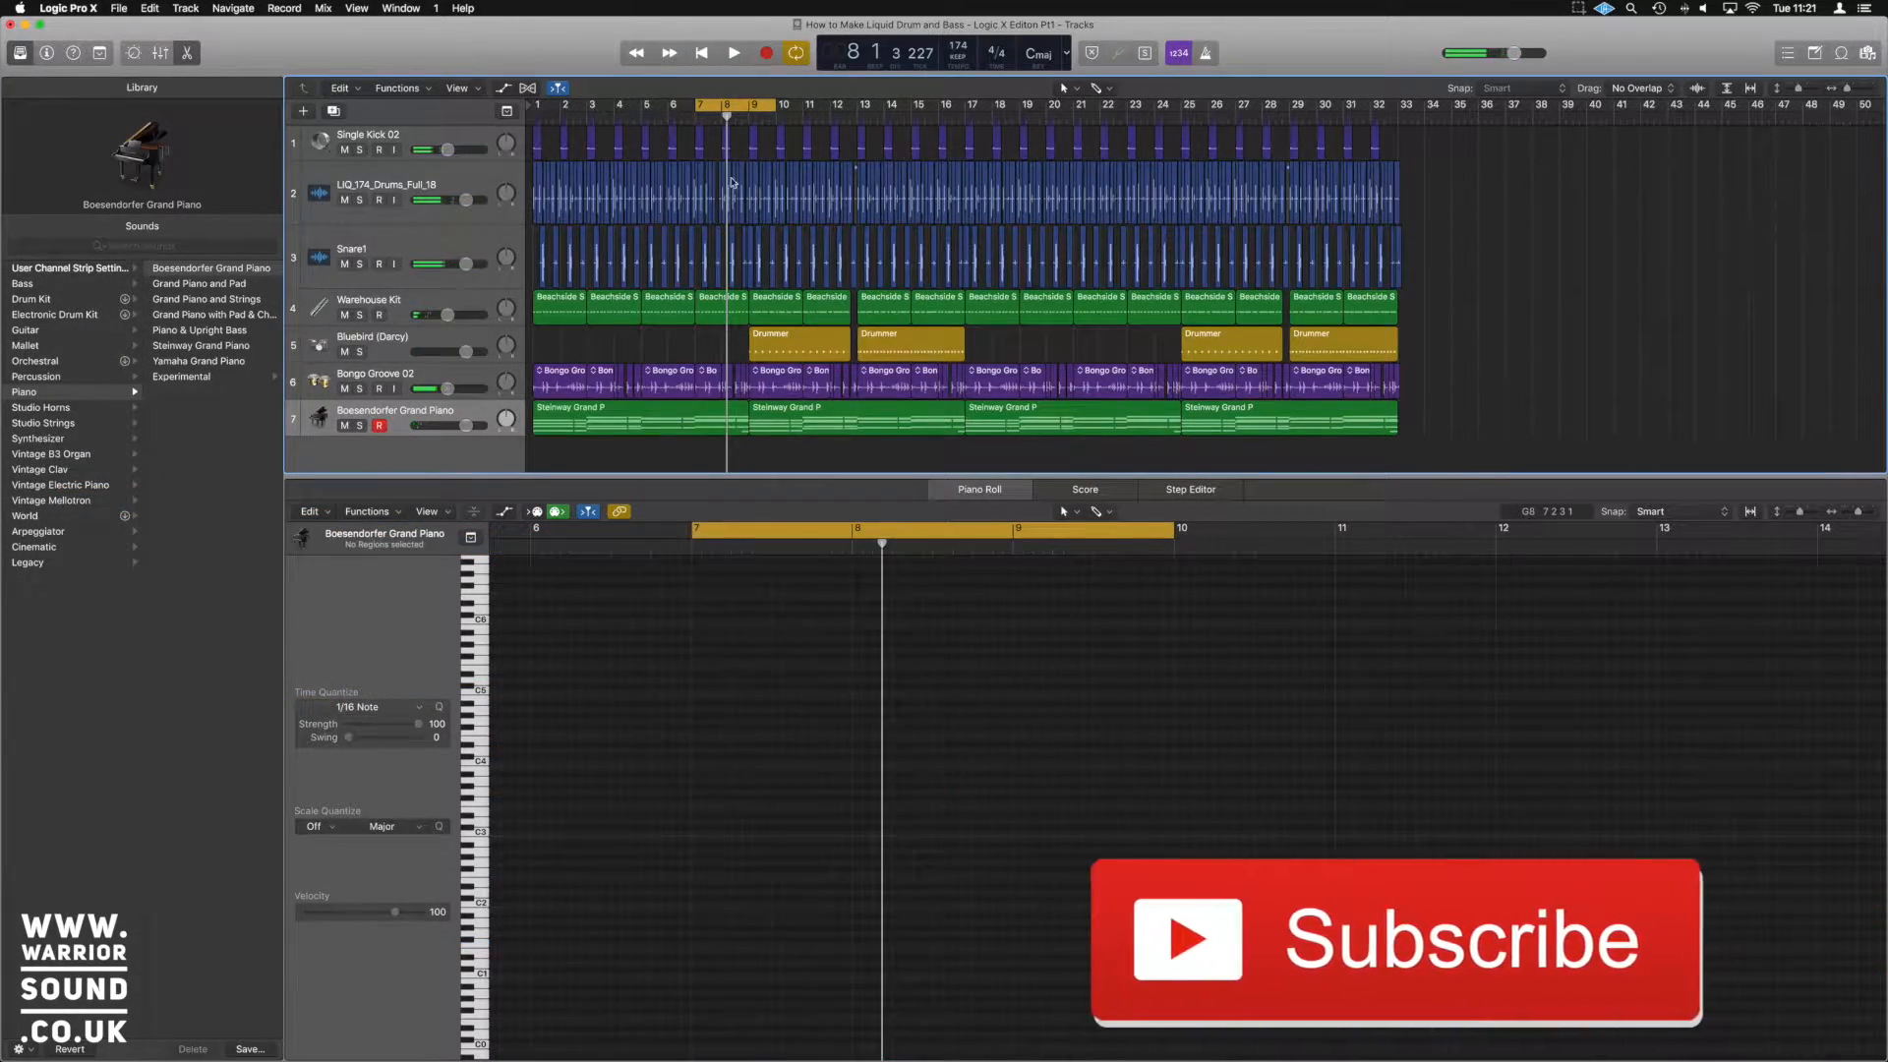
Replace the bars 7 to 9 cycle range with bars 1 to 16 and listen to the first two piano regions
left_click(726, 106)
left_click(726, 108)
left_click(725, 111)
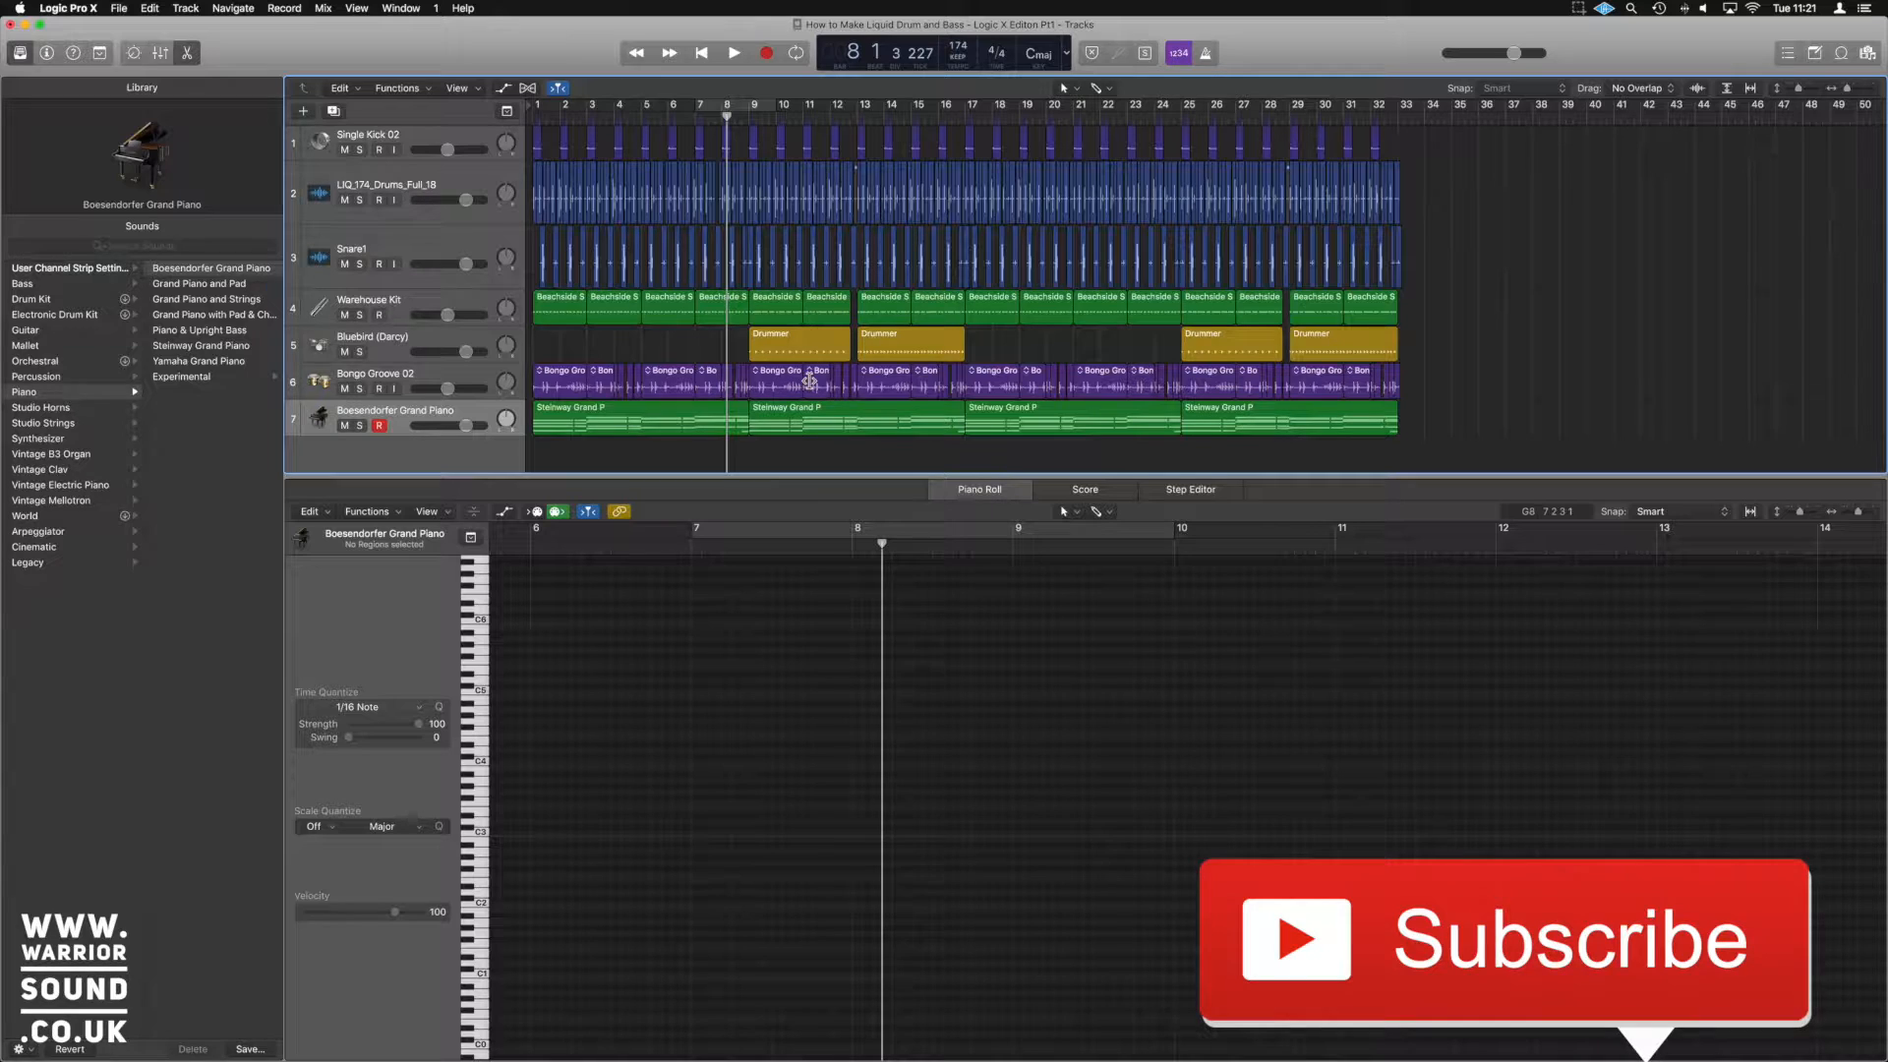
left_click(845, 415)
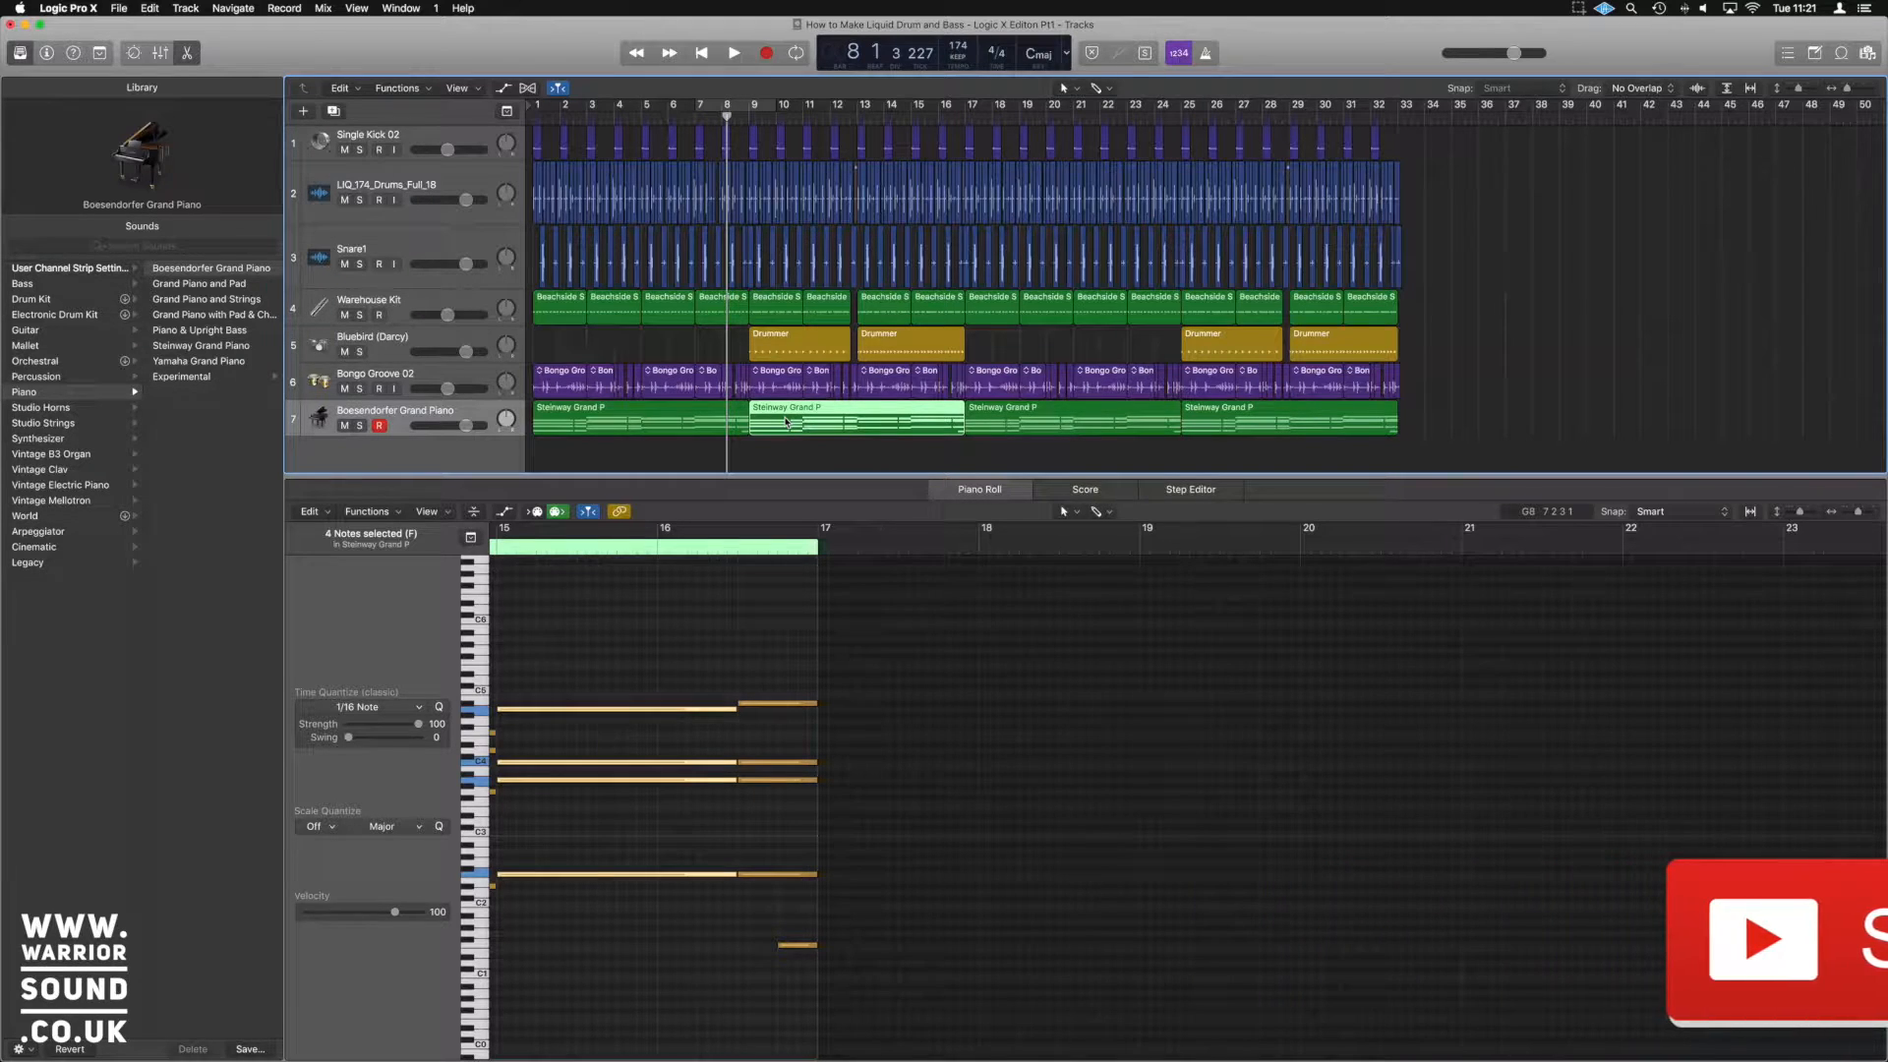
left_click_drag(968, 111, 536, 111)
left_click(1157, 454)
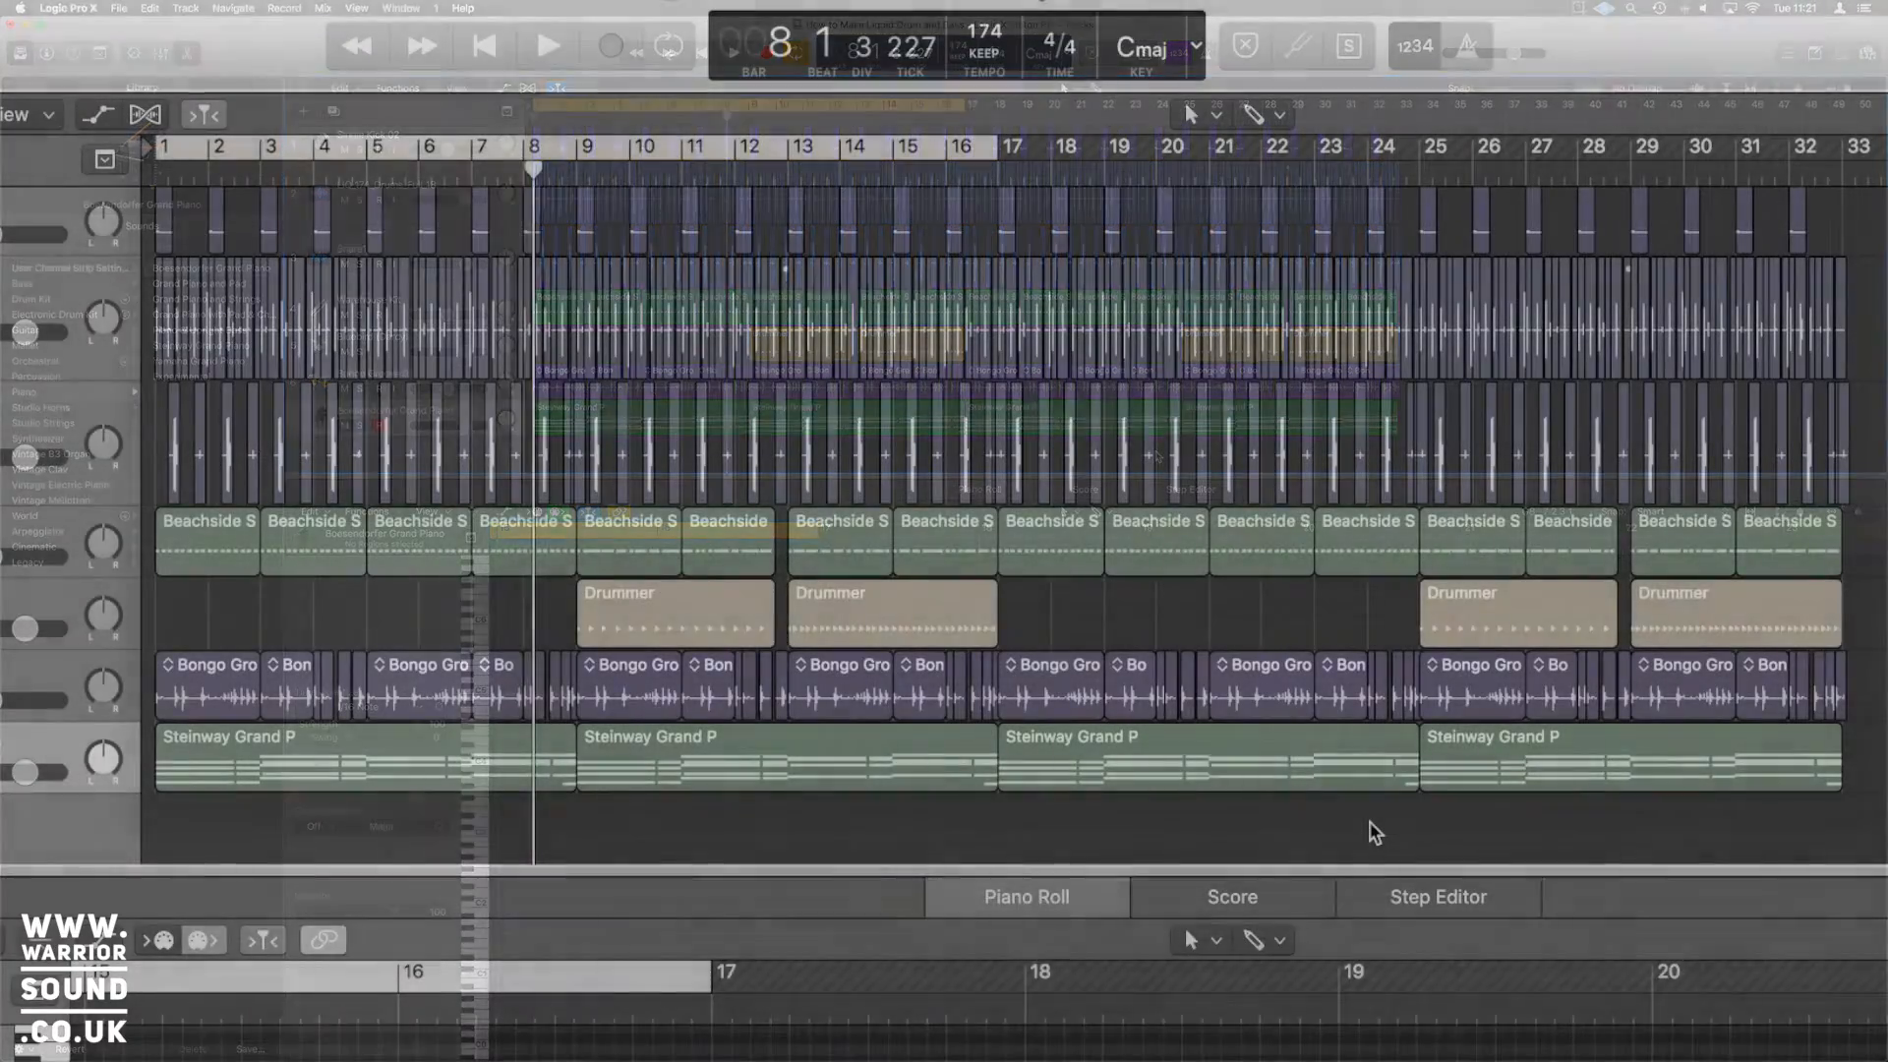
key("space")
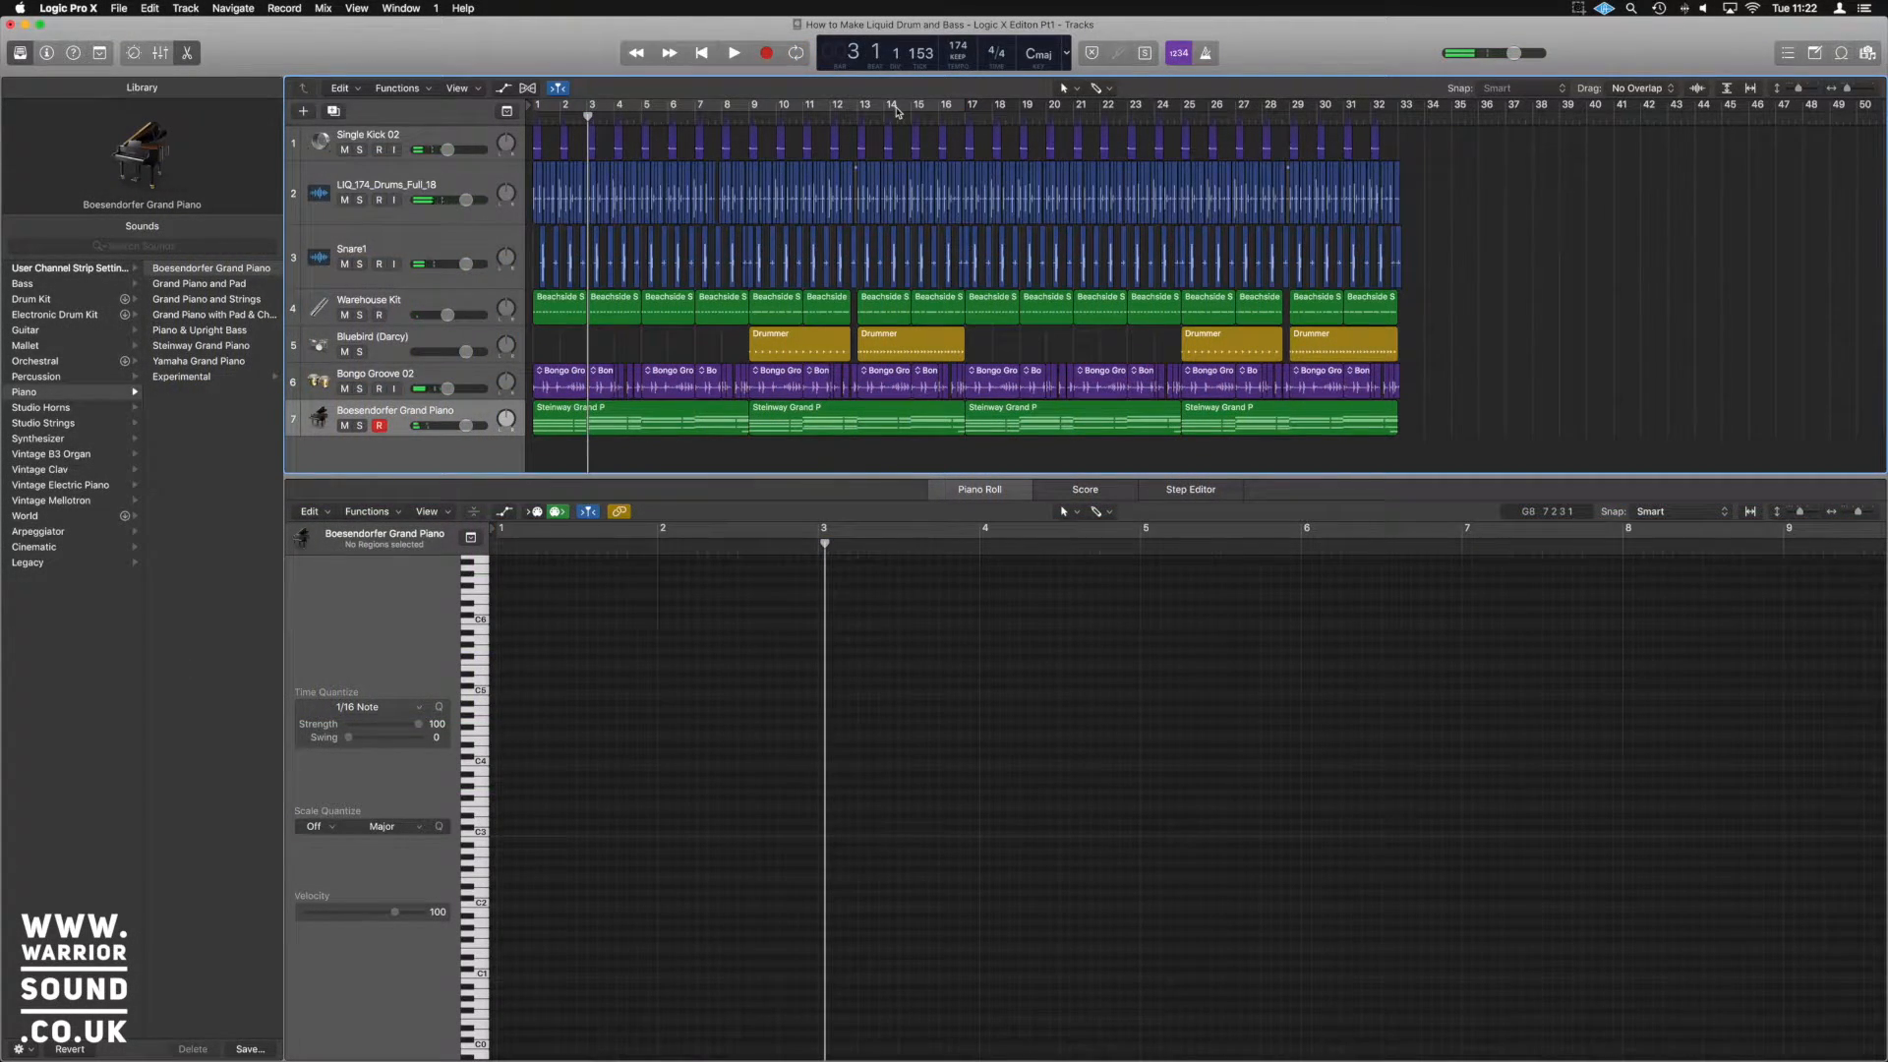
Set the cycle range to bars 17 to 24 and open the third piano region in the Piano Roll, showing all its notes
left_click(1054, 414)
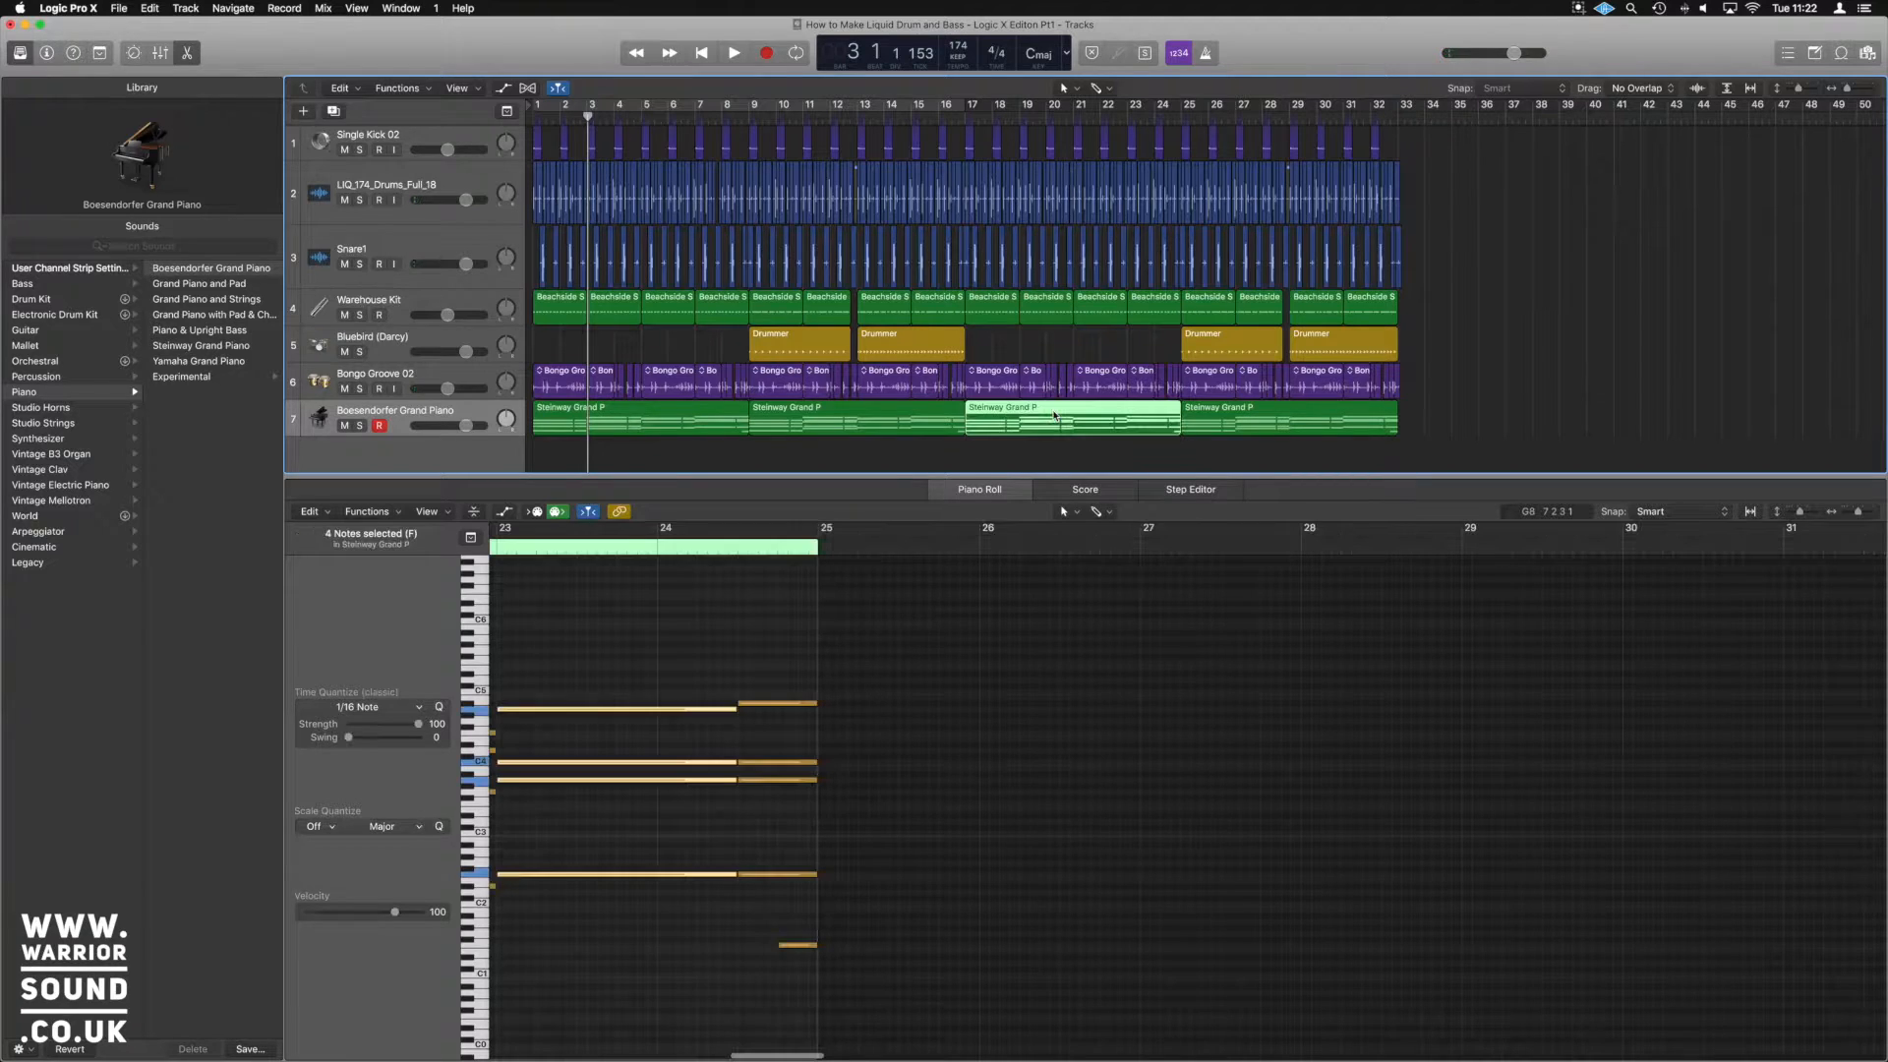
left_click(971, 109)
left_click_drag(868, 105, 1181, 106)
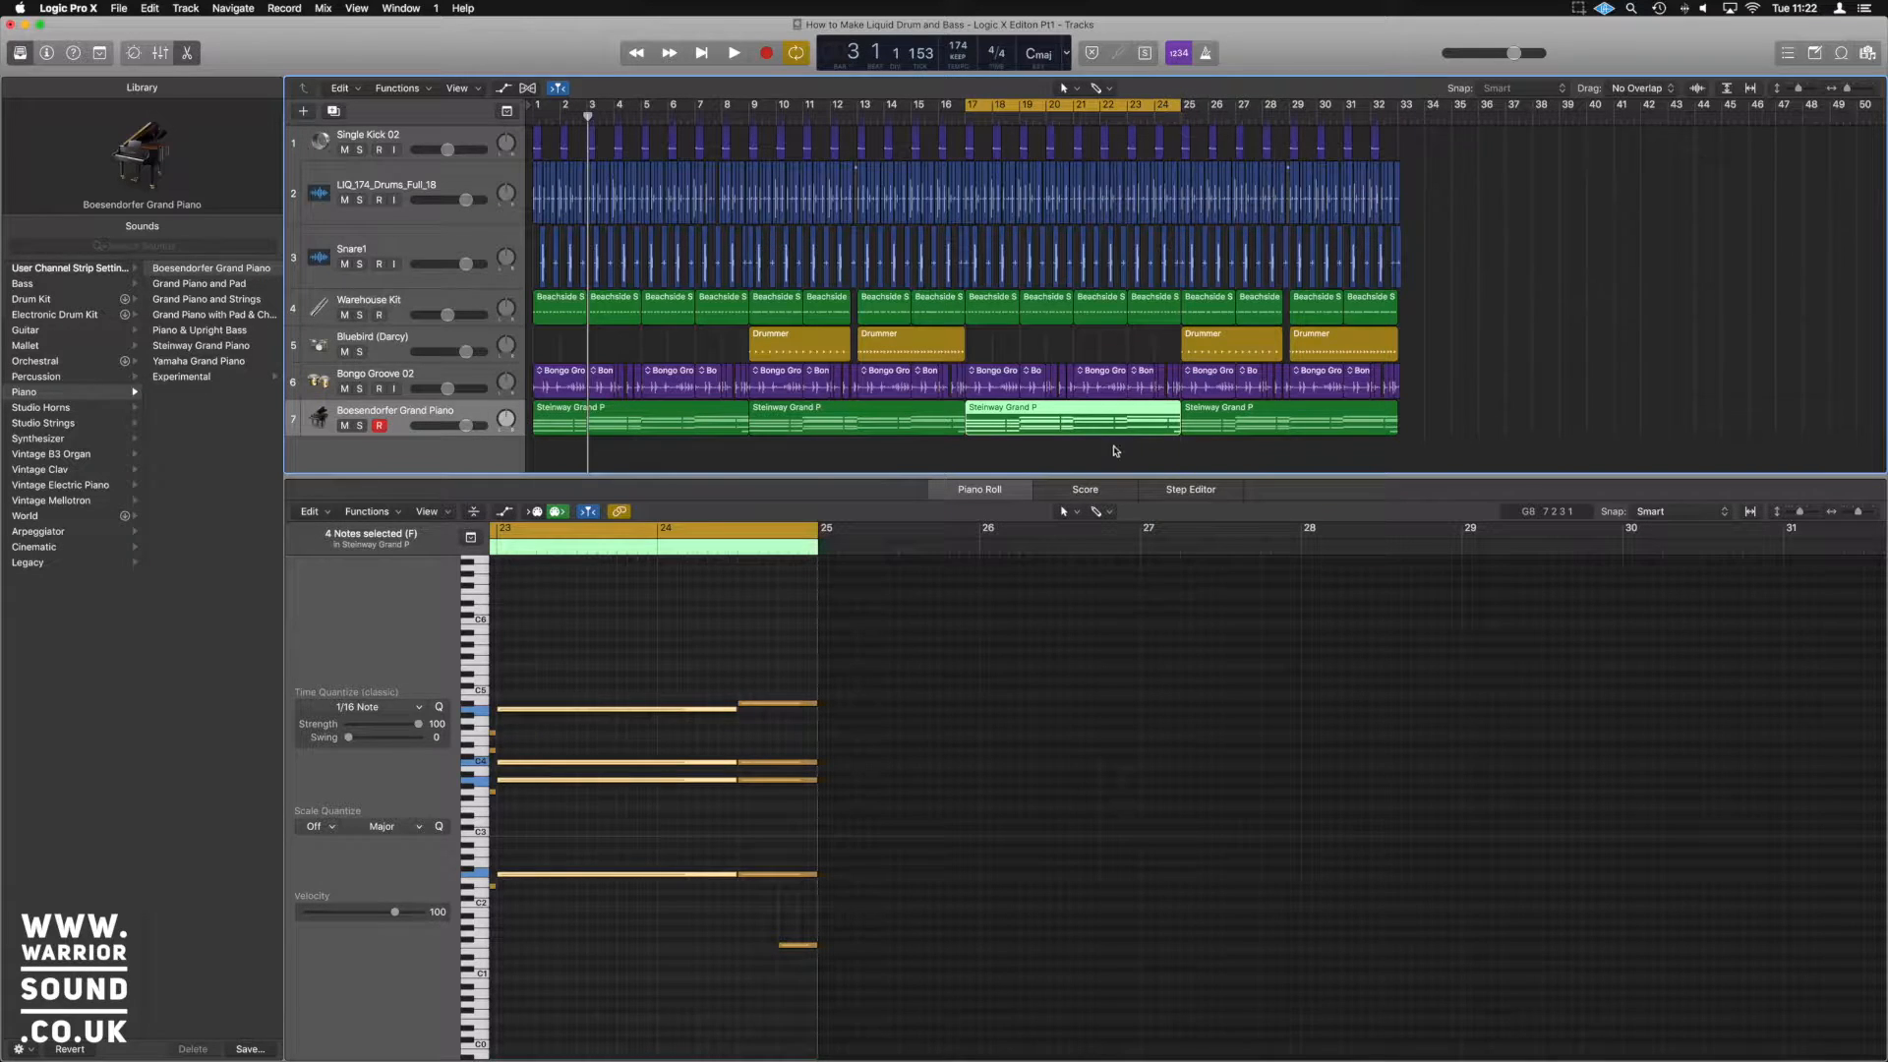
left_click(1115, 447)
double_click(1111, 424)
scroll(809, 662, "left", 8)
scroll(827, 648, "down", 3)
scroll(828, 647, "left", 3)
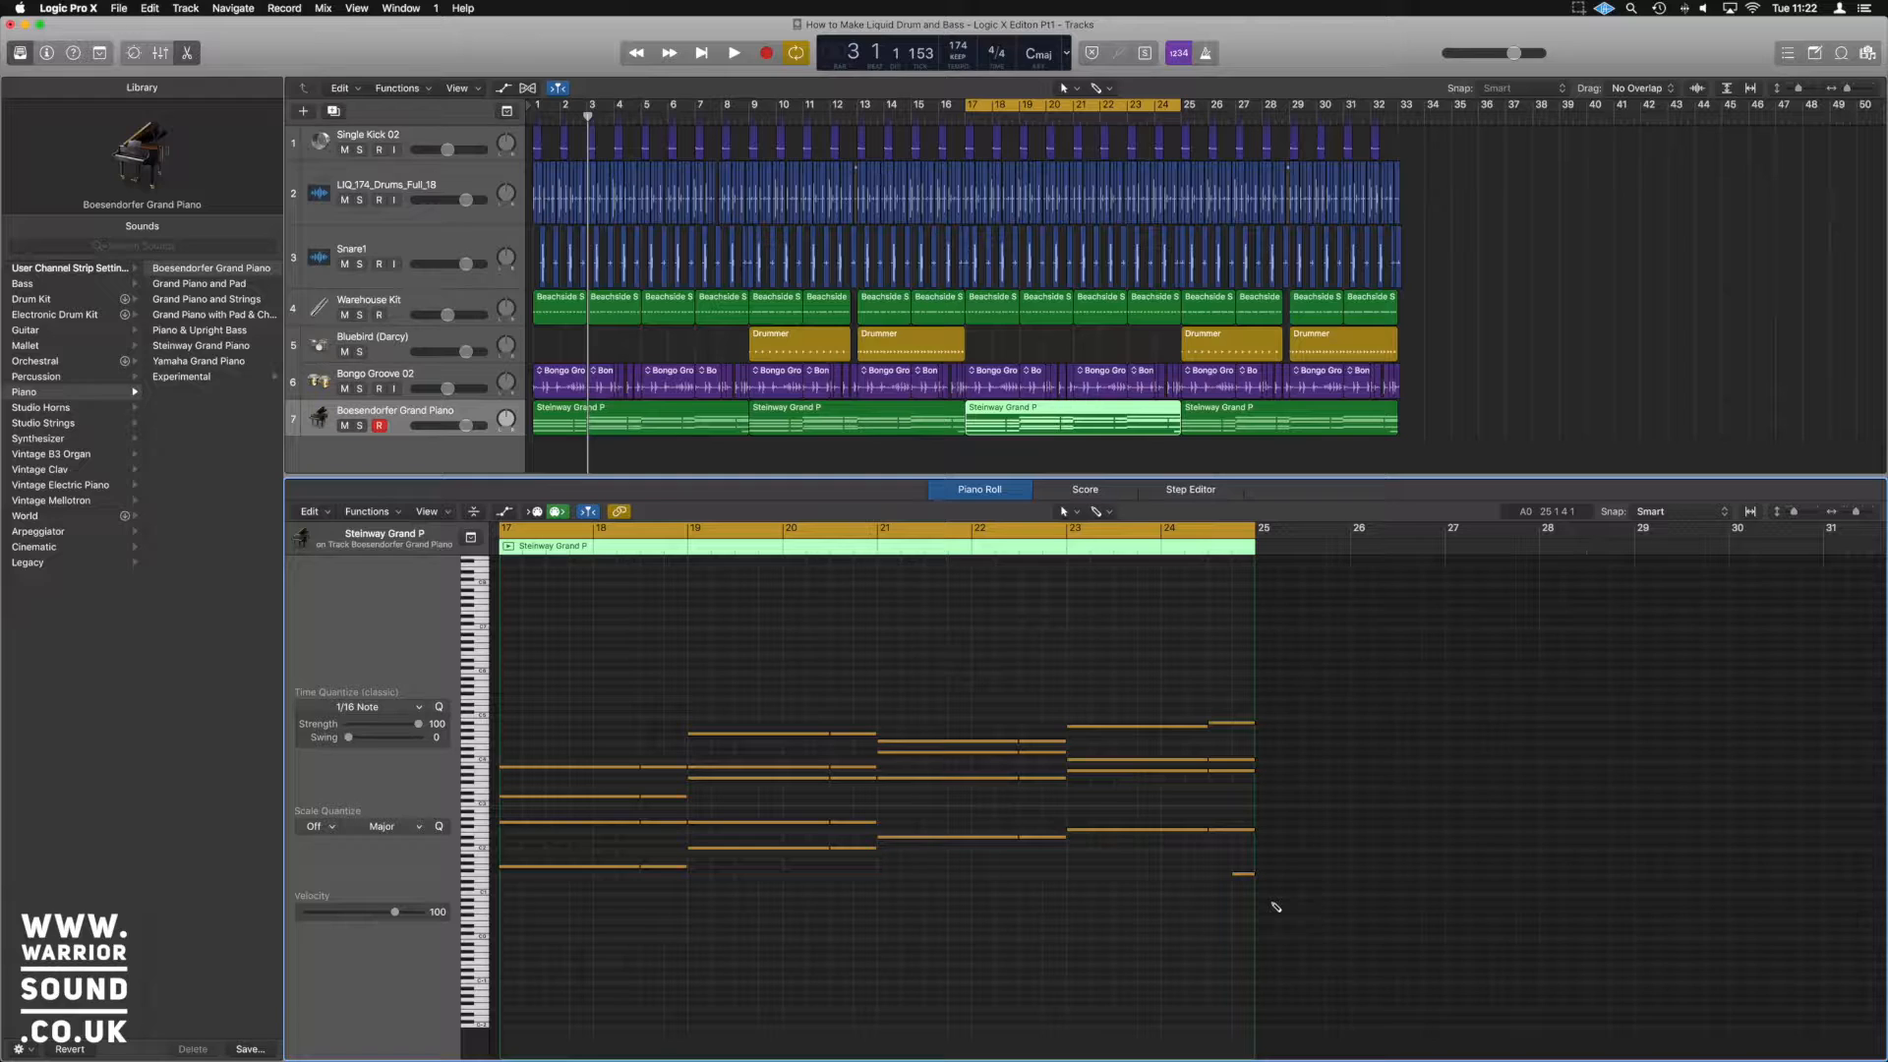
Transpose all the third region's notes up one octave, so the lowest becomes G2, and make a copy of them alongside
key("super+a")
scroll(865, 860, "left", 1)
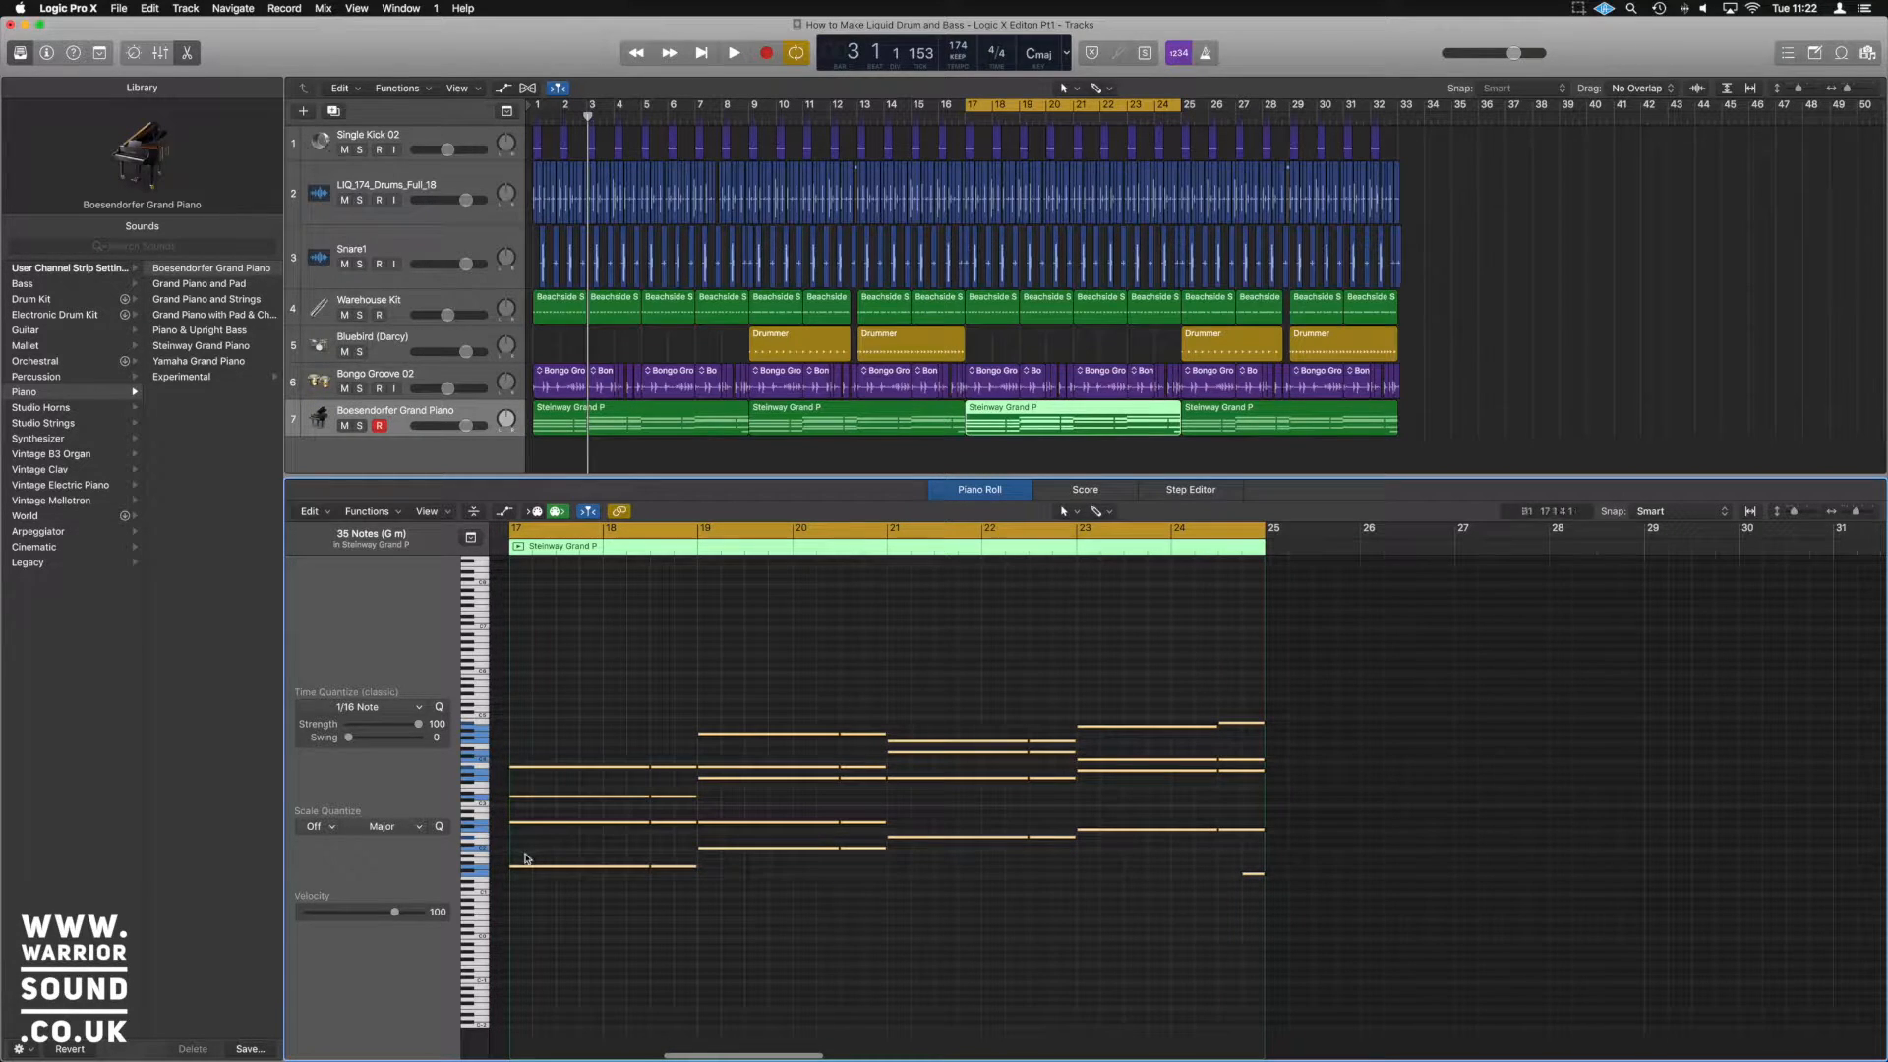
mouse_move(534, 869)
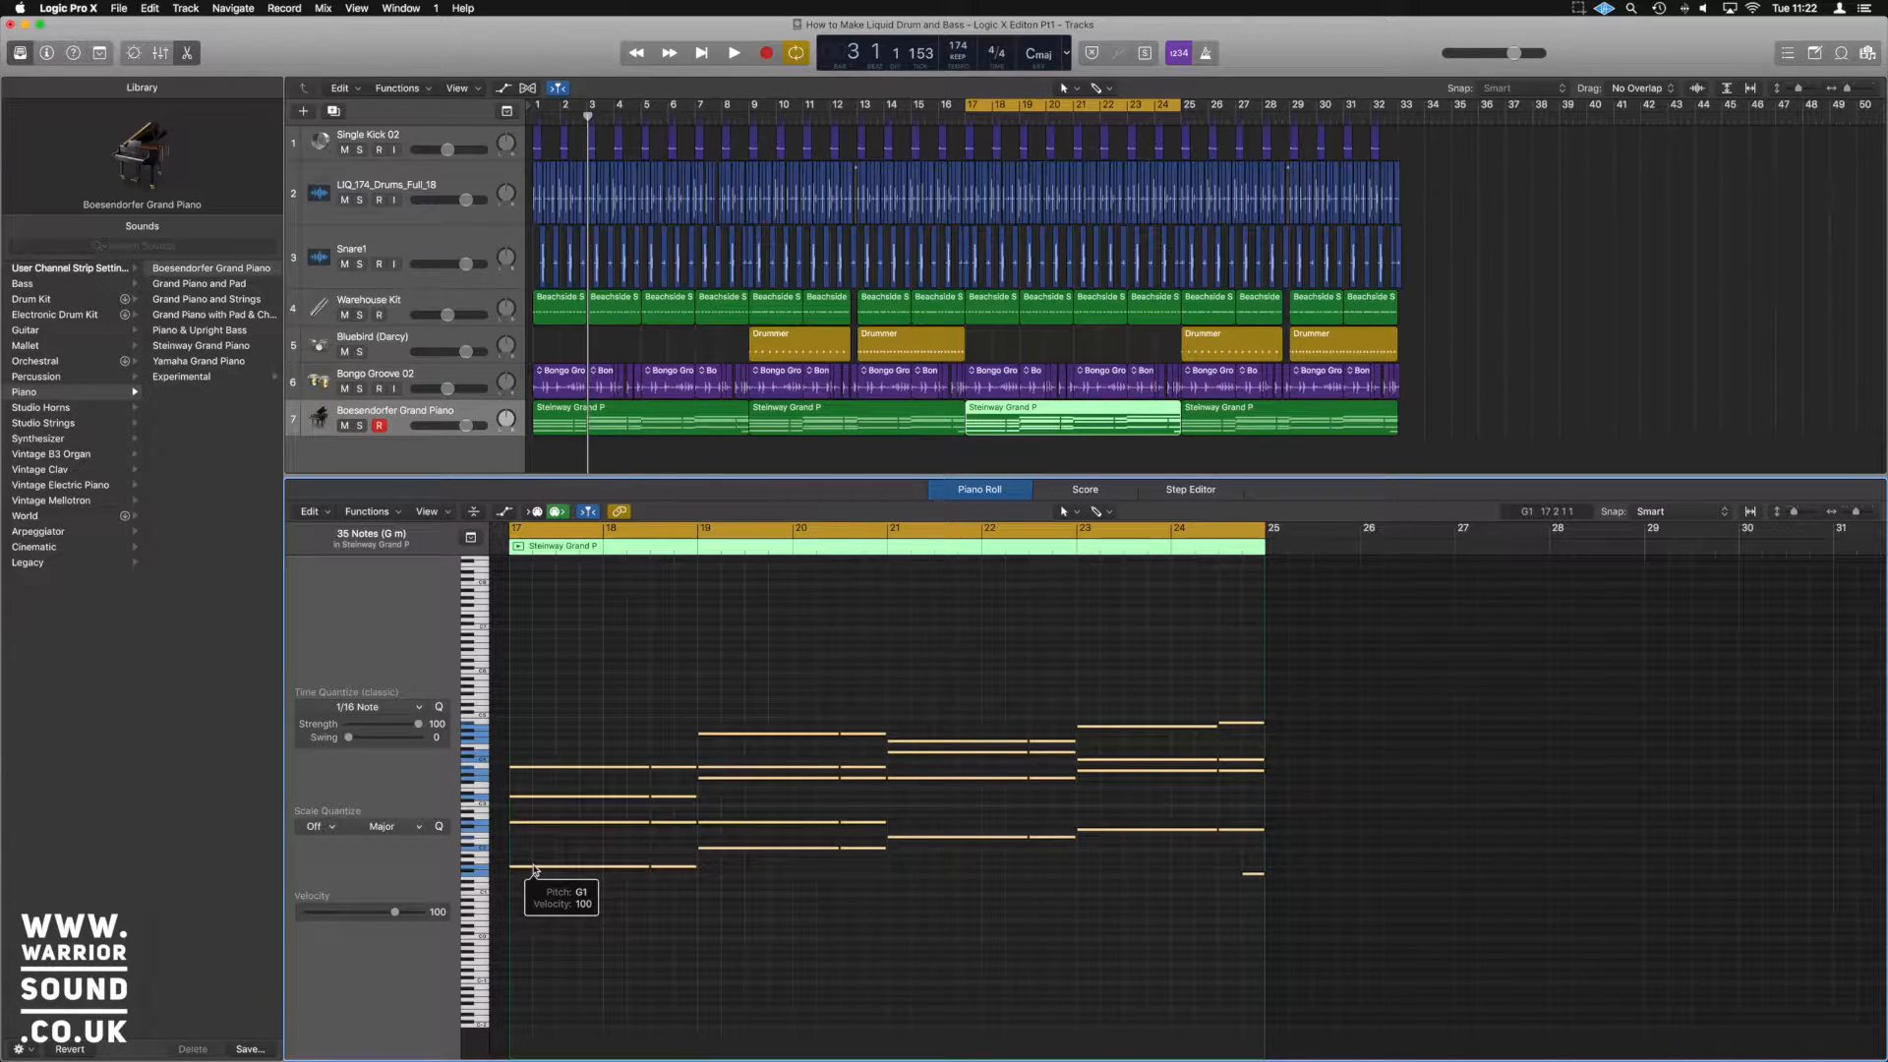
left_click_drag(534, 869, 664, 828)
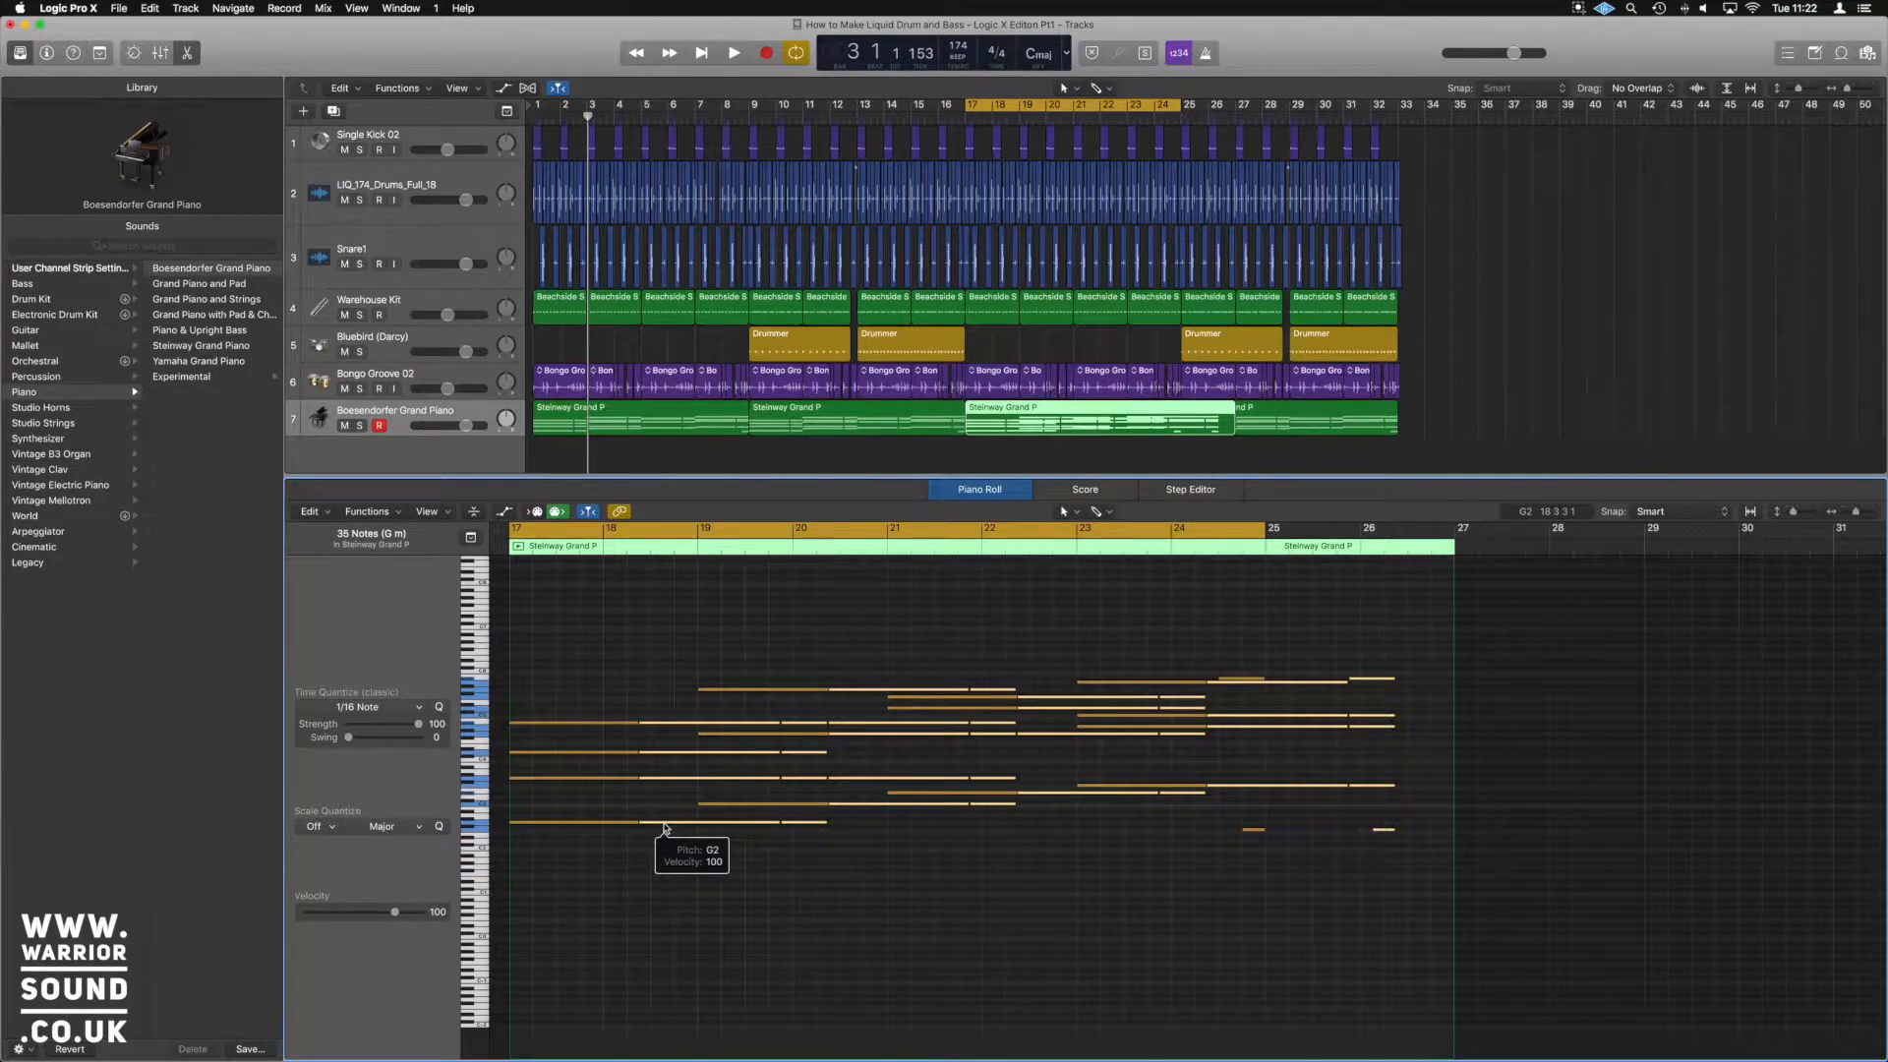
Transpose the copied notes up three octaves, align them with the originals at bar 17, and play the result
left_click_drag(664, 828, 665, 827)
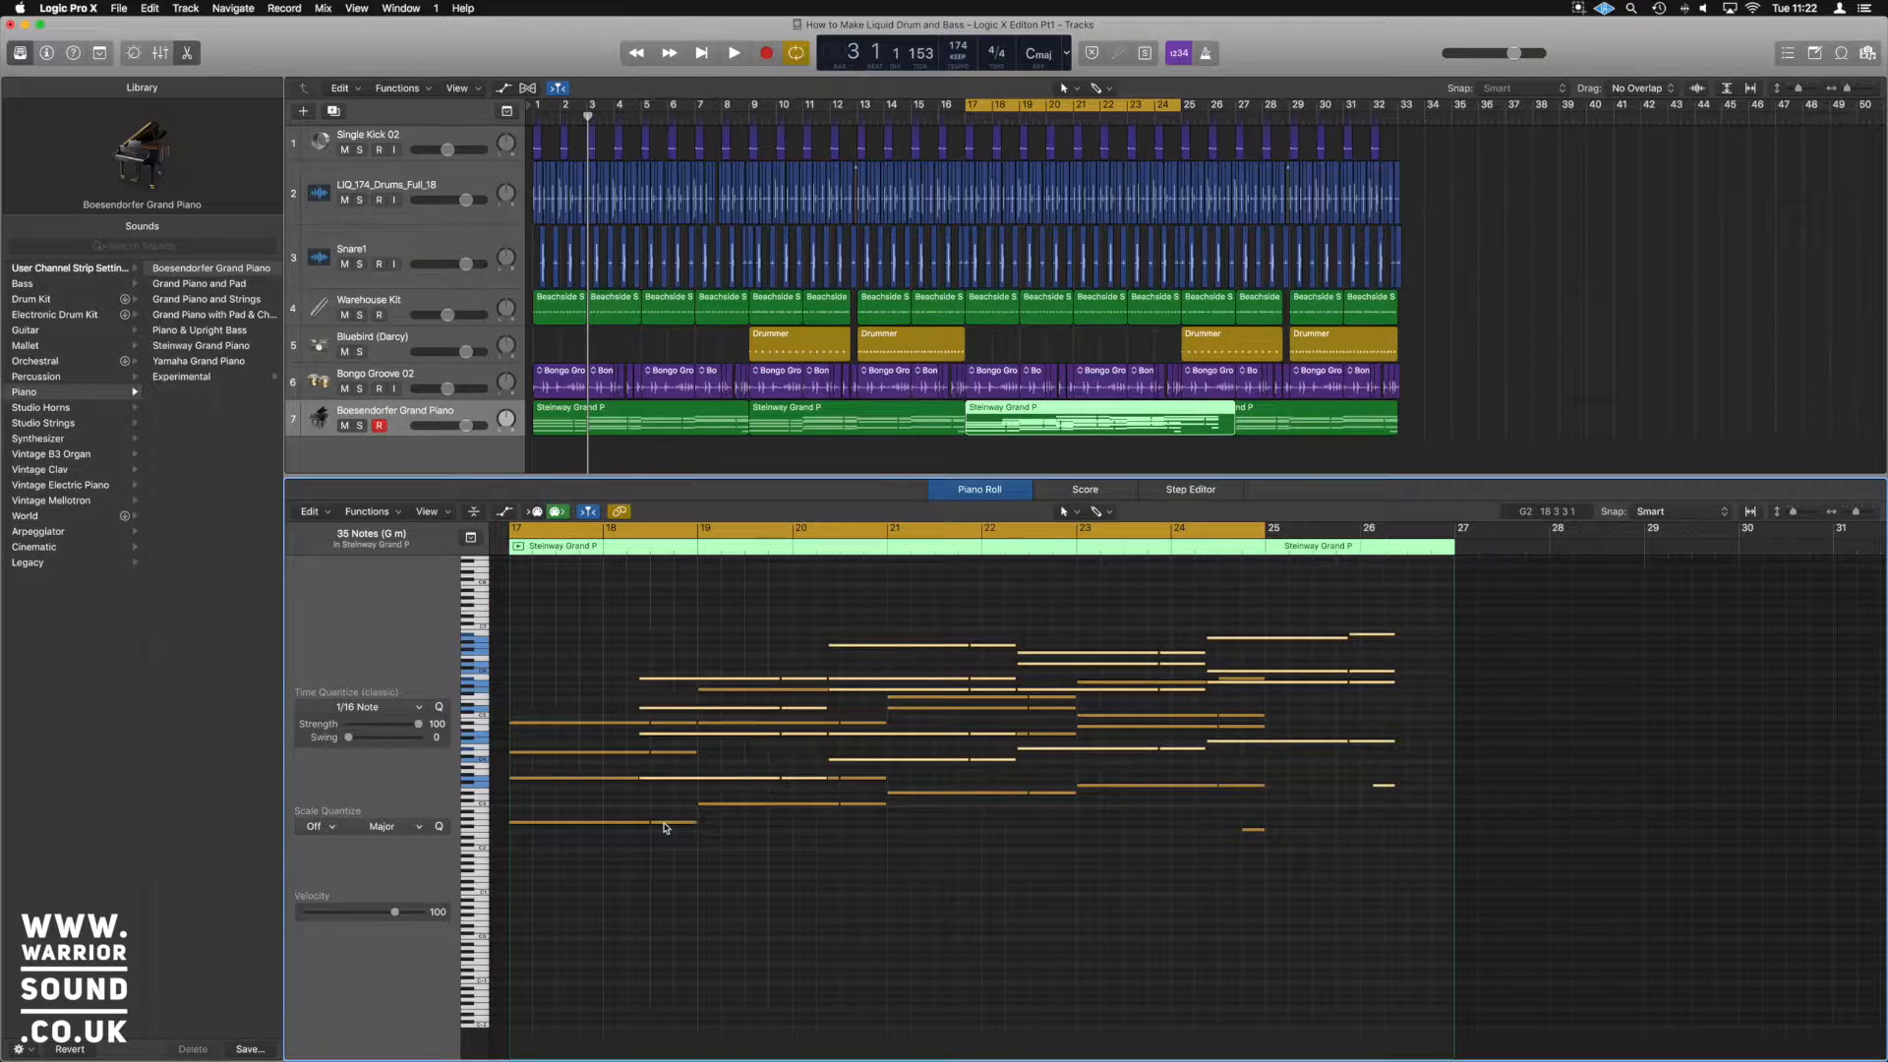
key("shift+alt+Up")
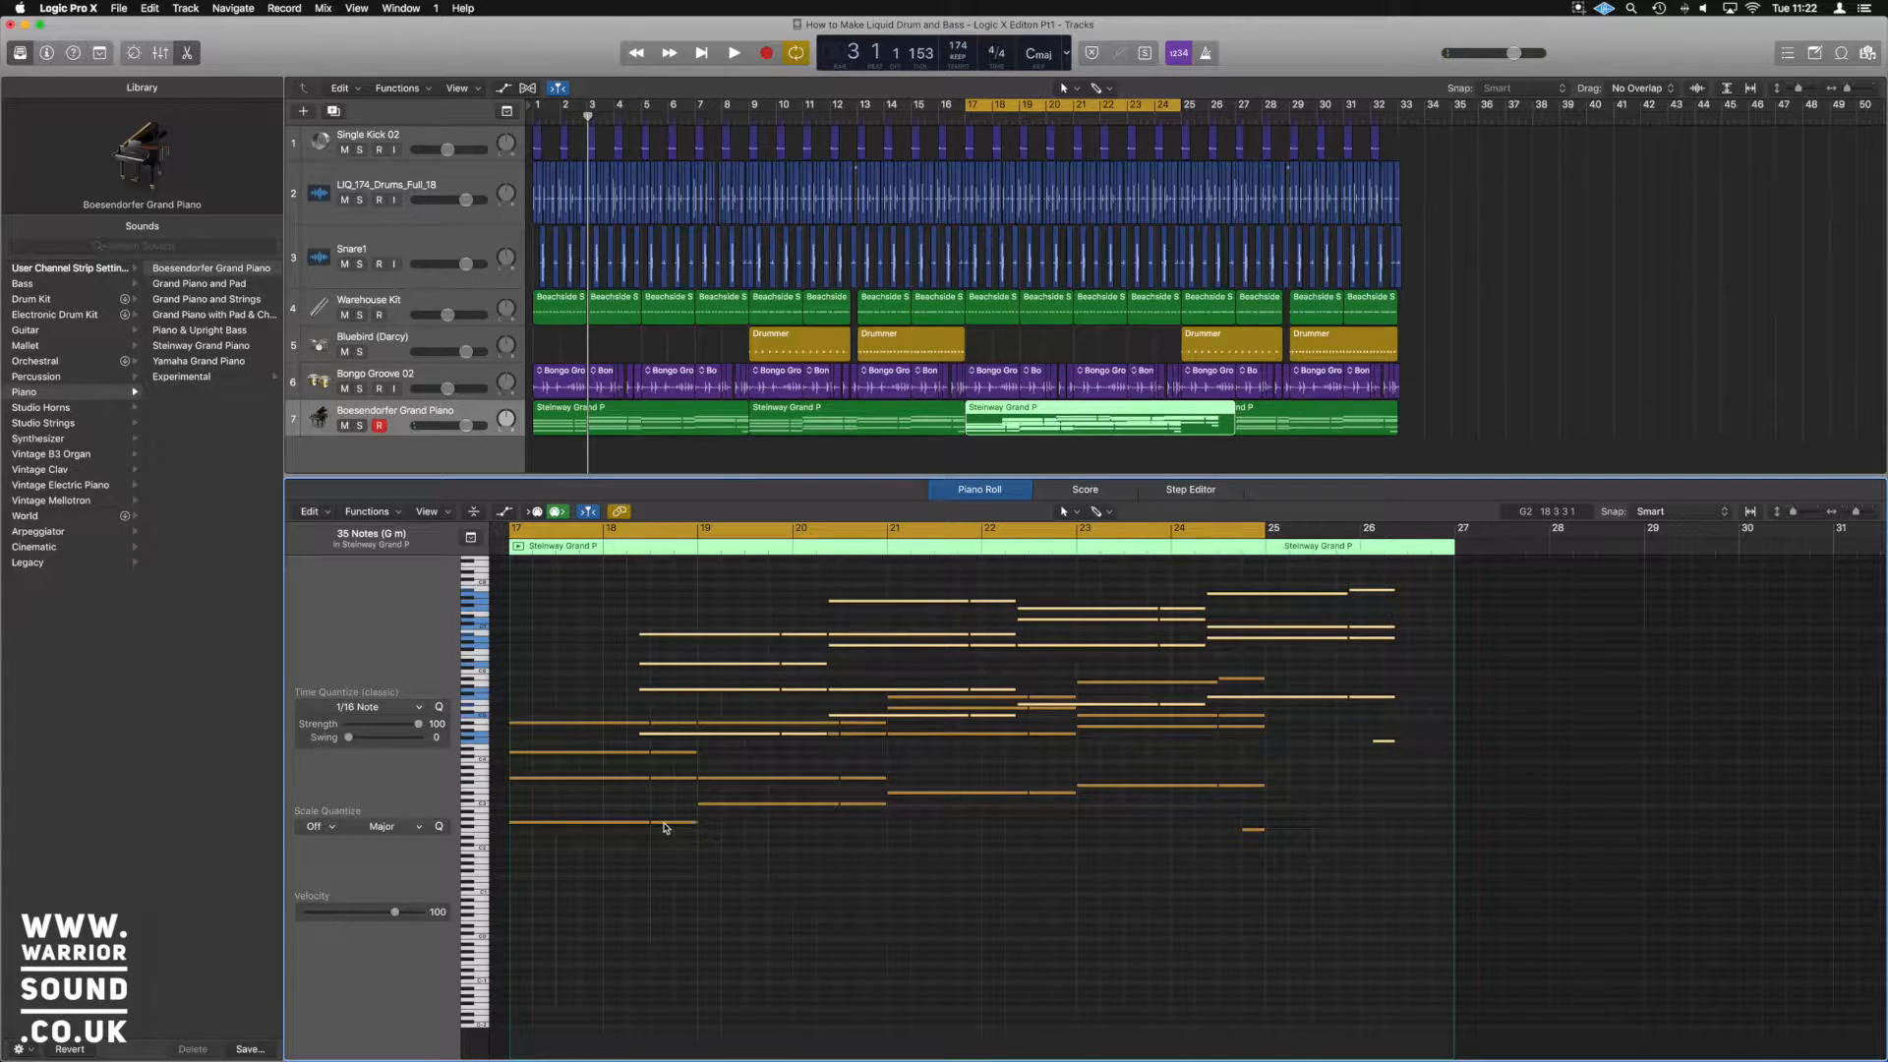
key("shift+alt+Up")
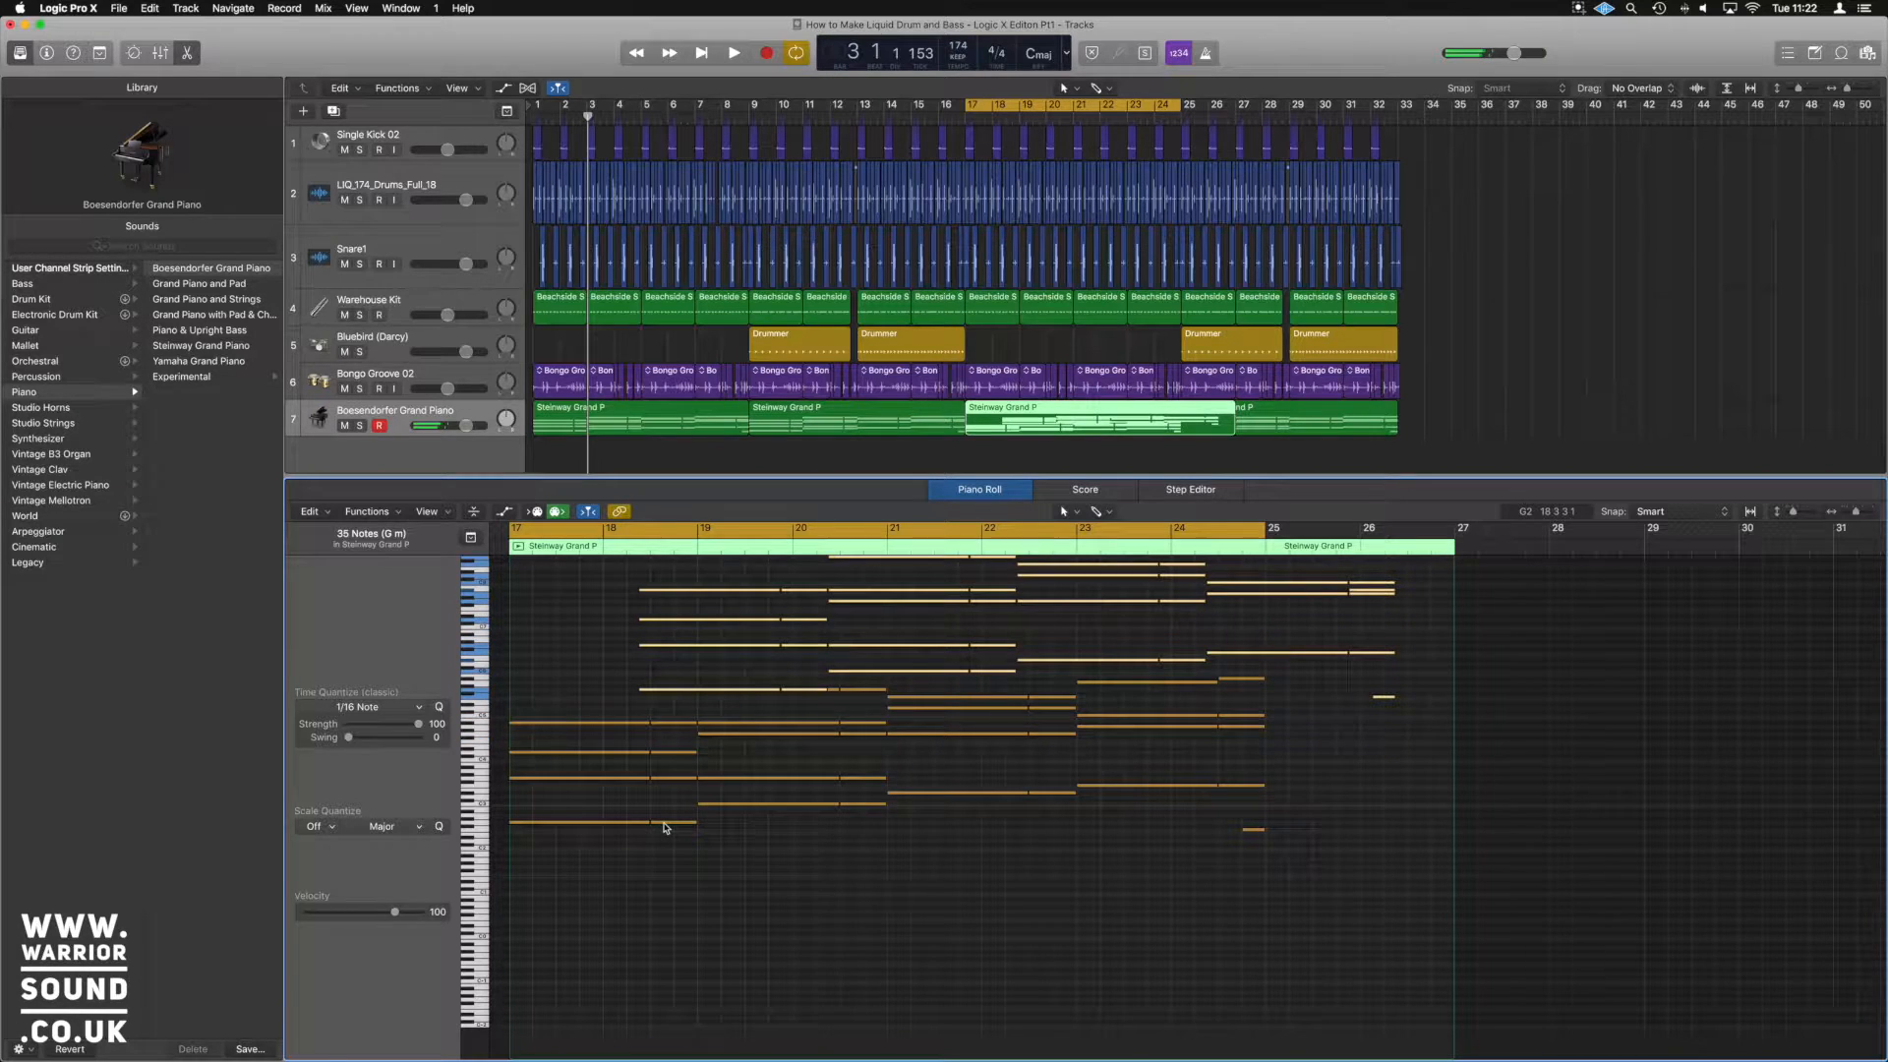
left_click_drag(715, 692, 587, 693)
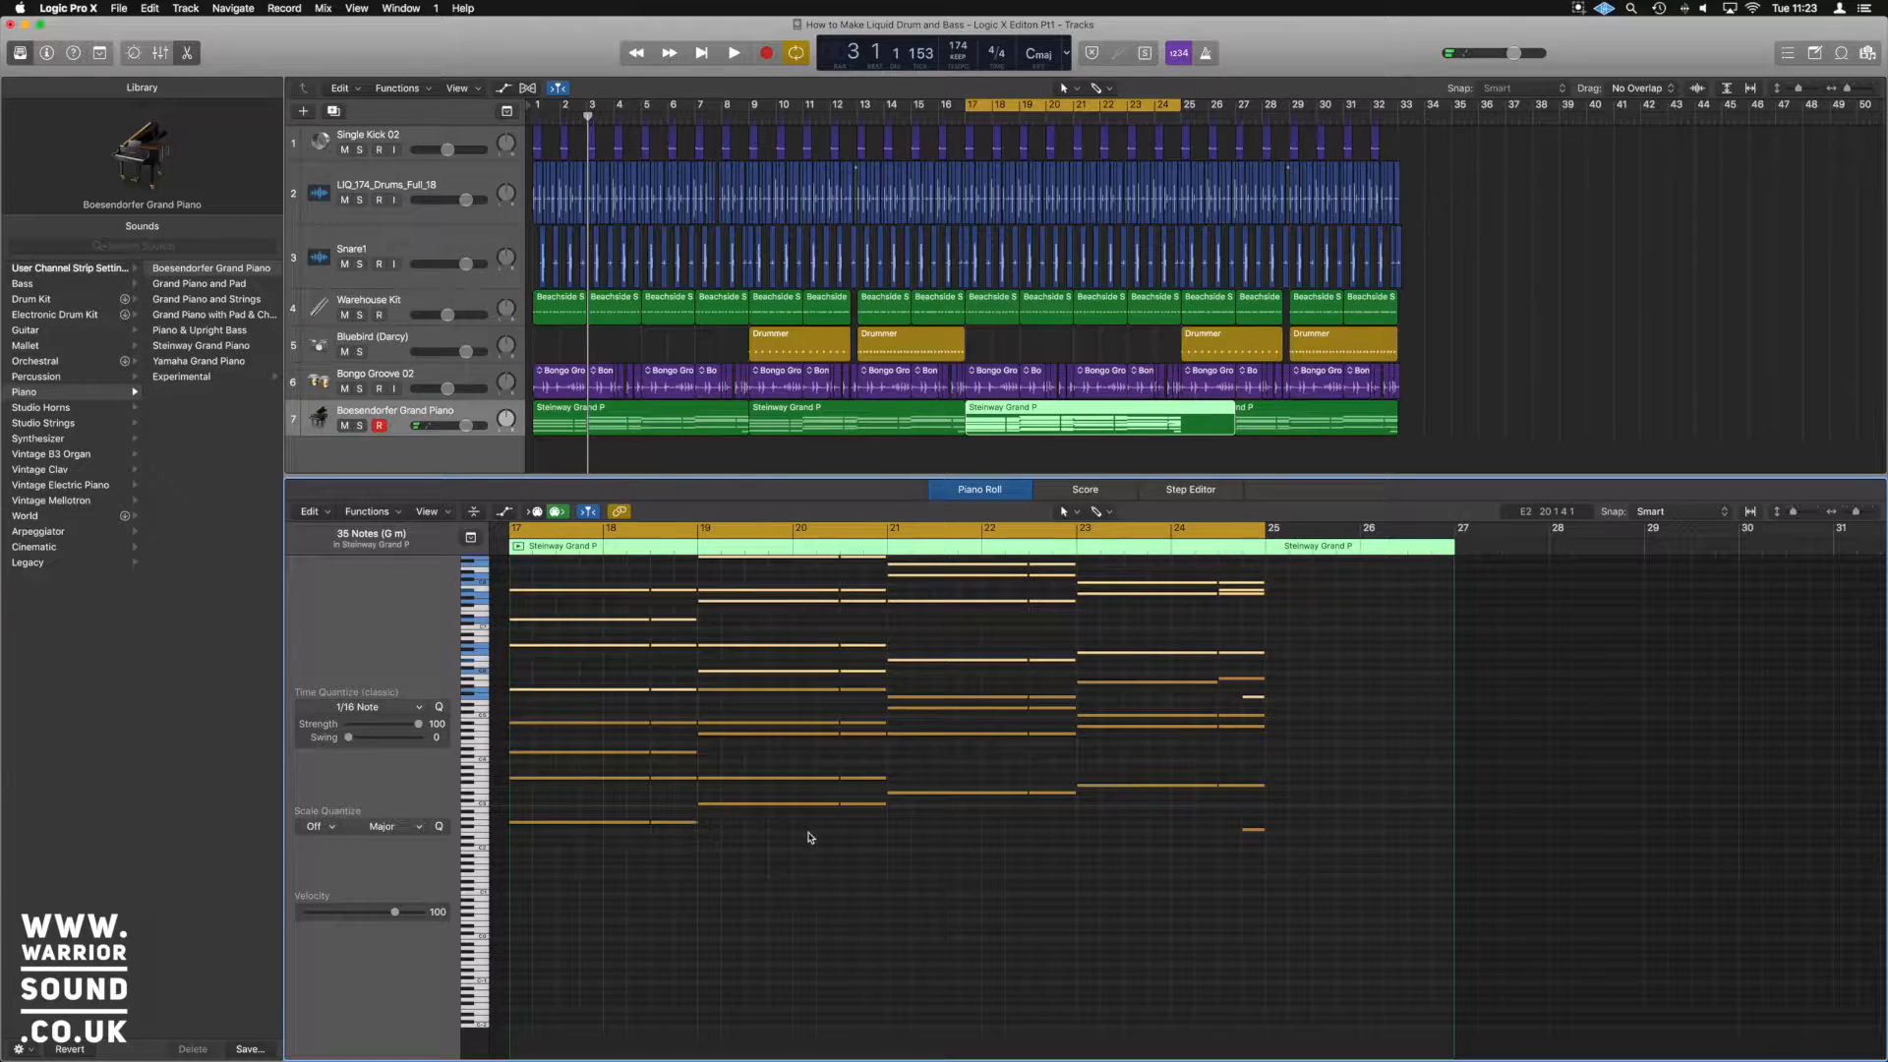
key("space")
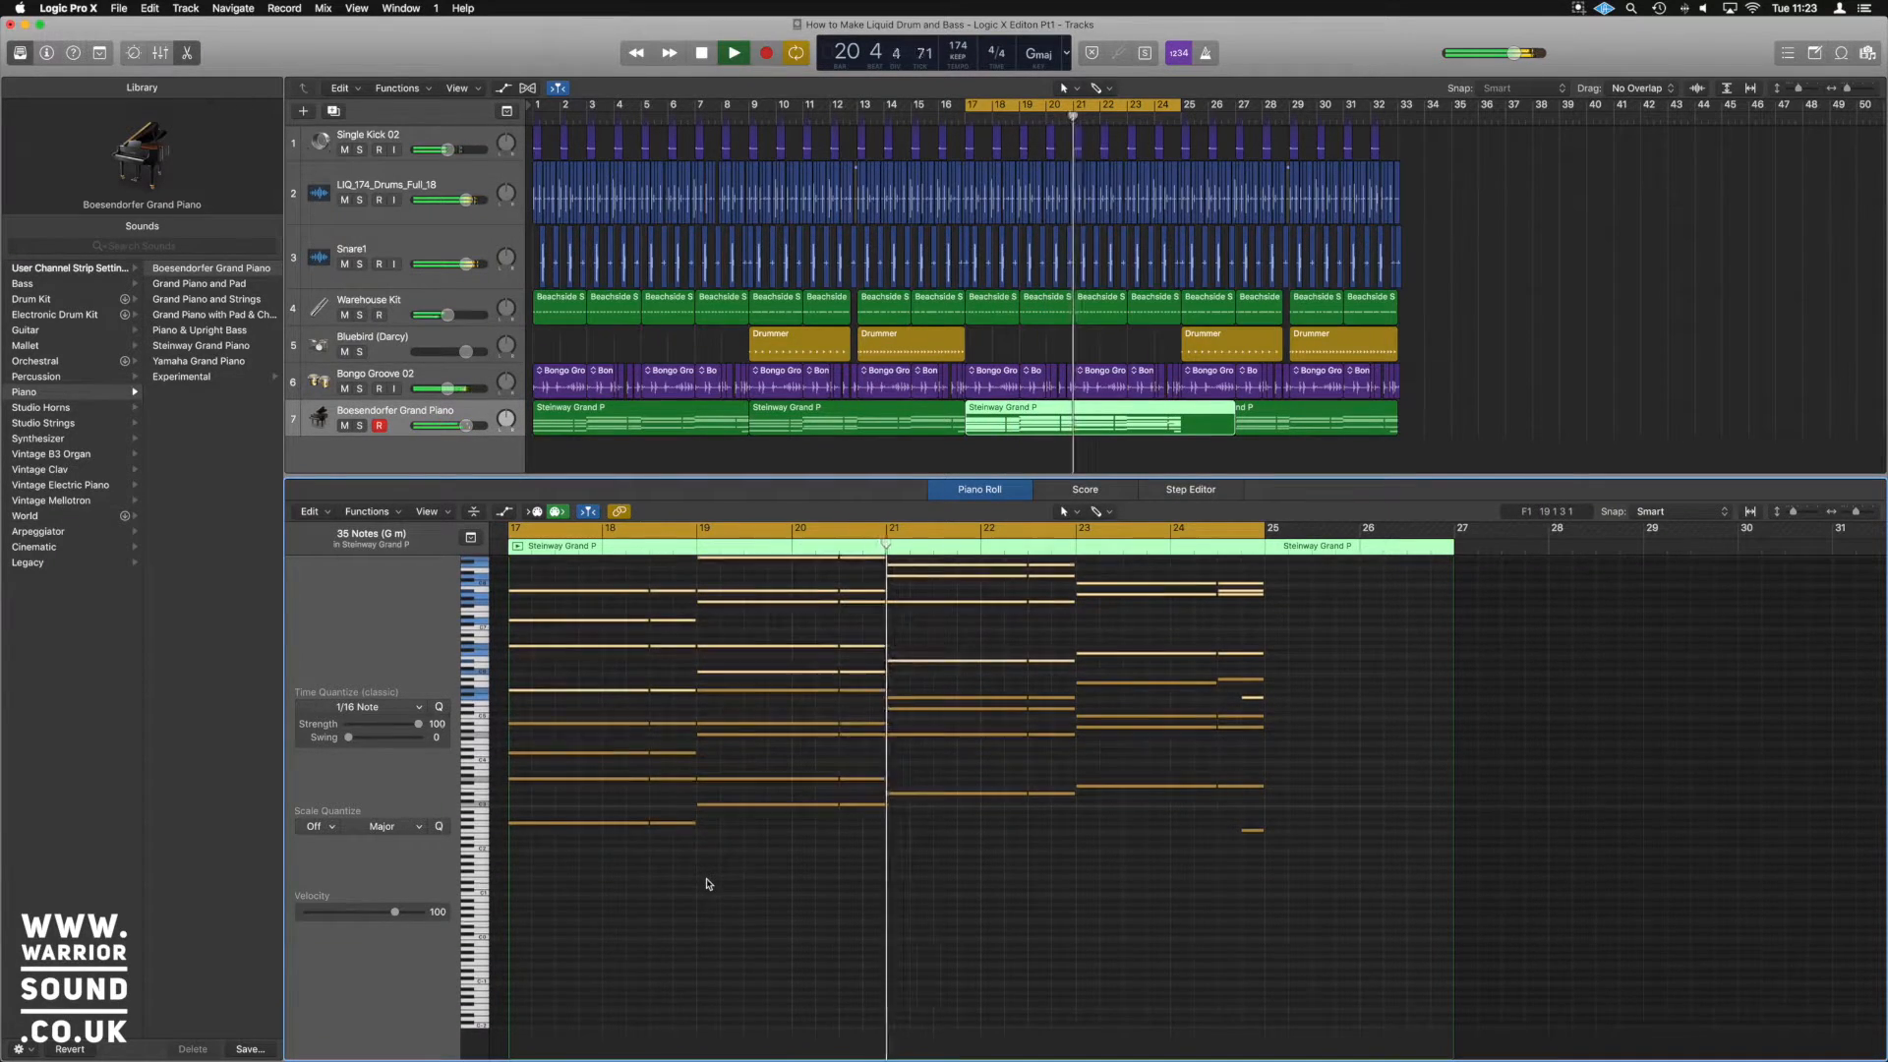
key("space")
Audition the copied notes by pitch and delete the highest ones, from D7 upward
scroll(1053, 754, "down", 1)
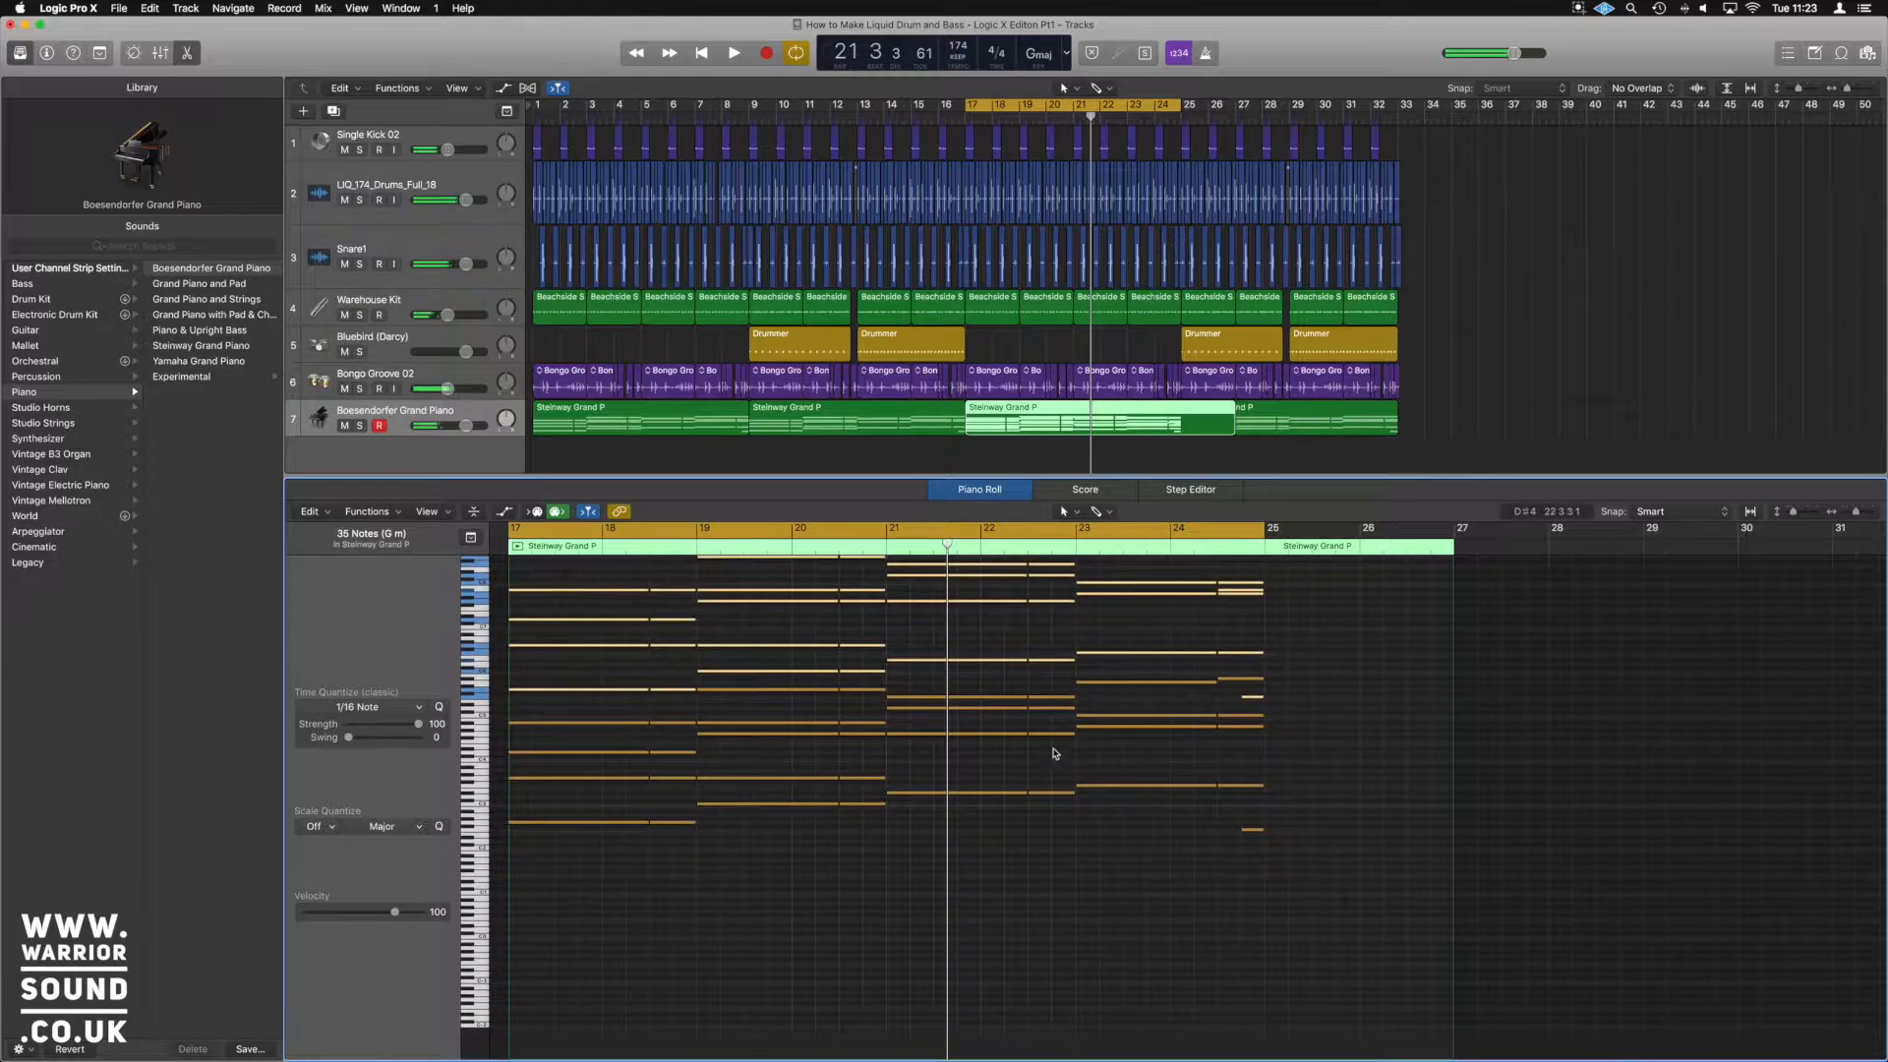
left_click(483, 602)
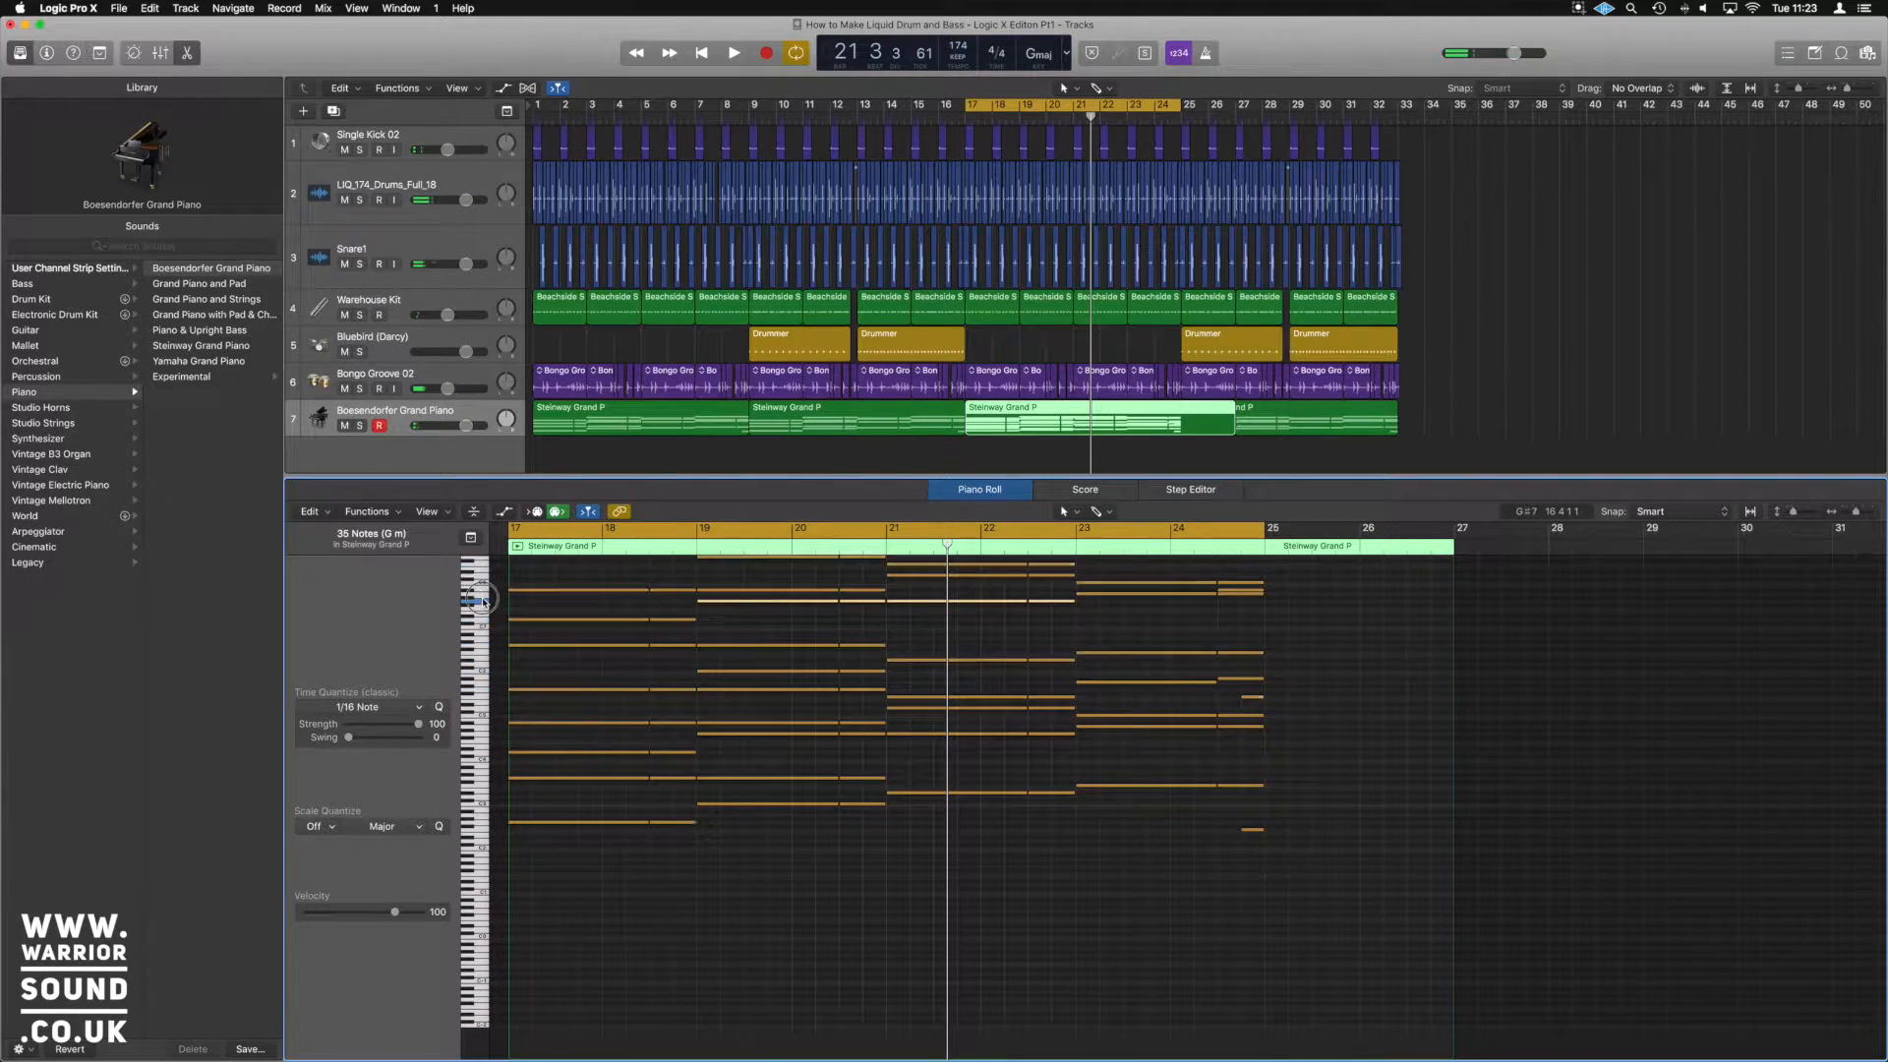
left_click_drag(483, 621, 483, 694)
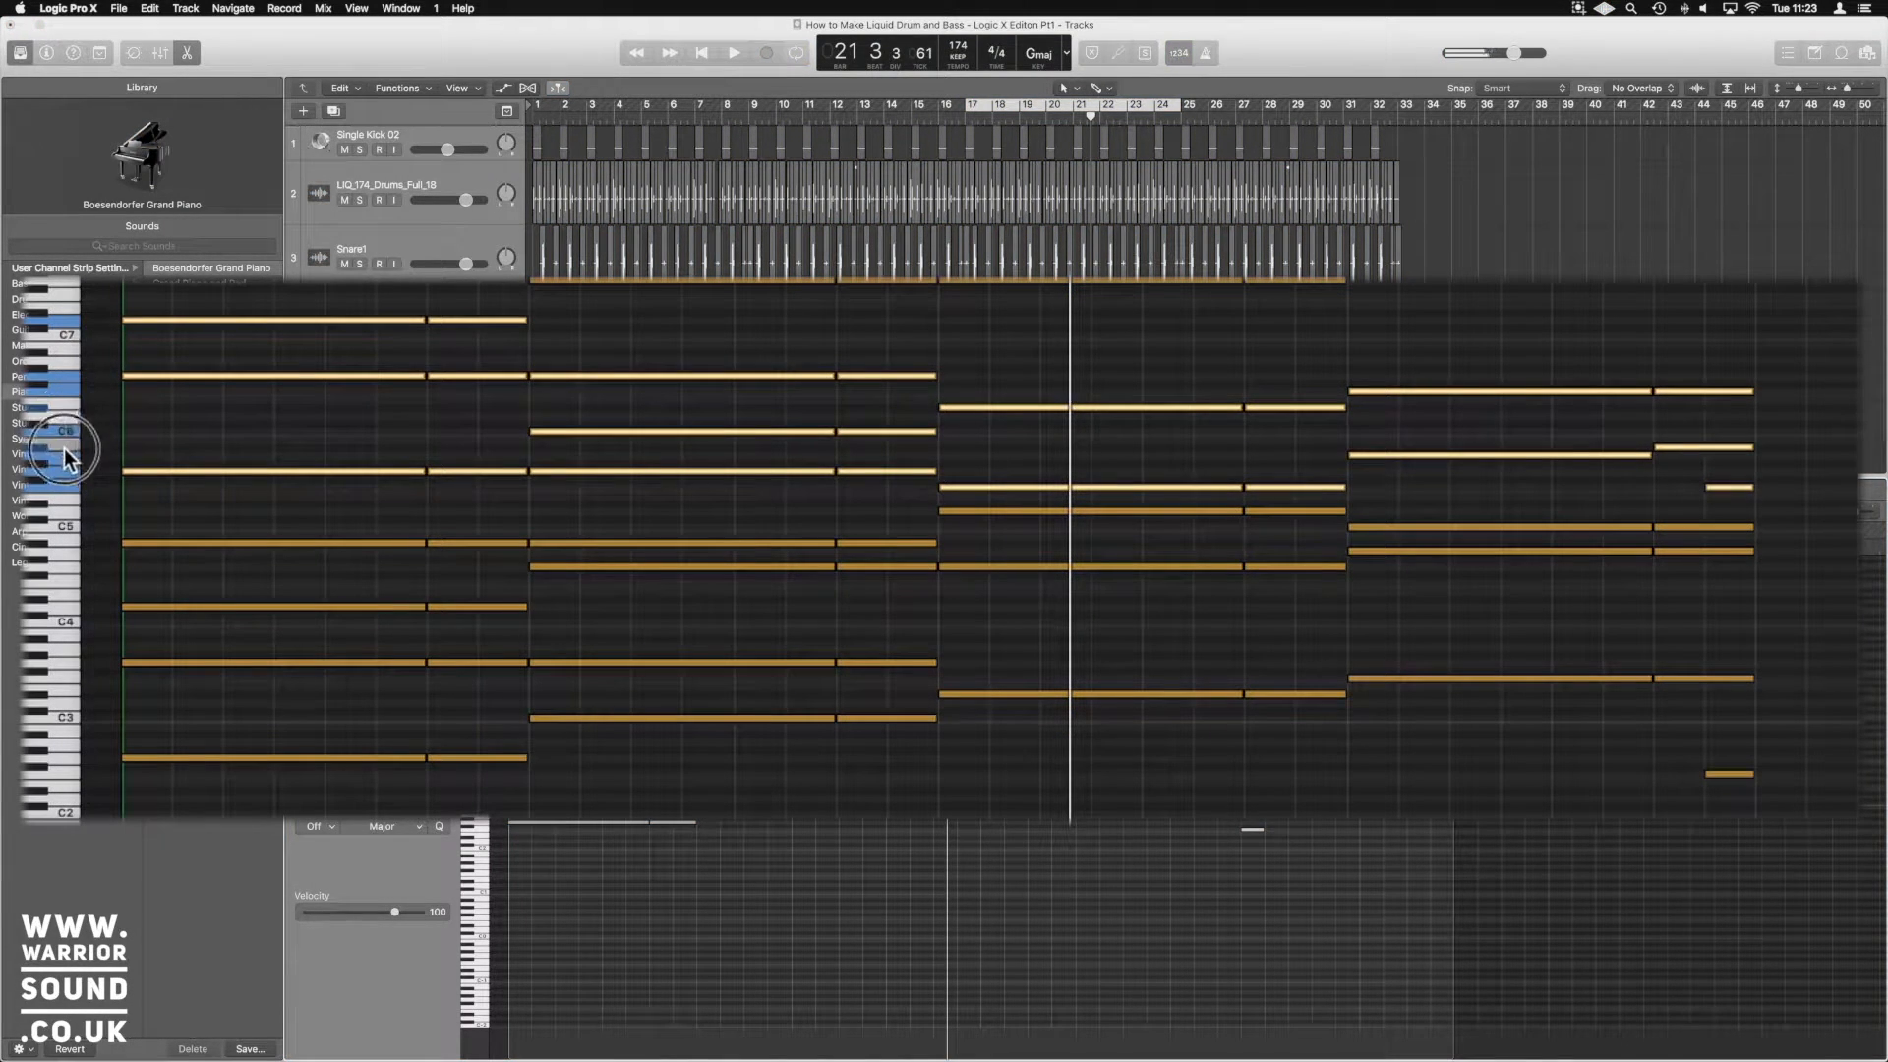
left_click_drag(1791, 305, 129, 280)
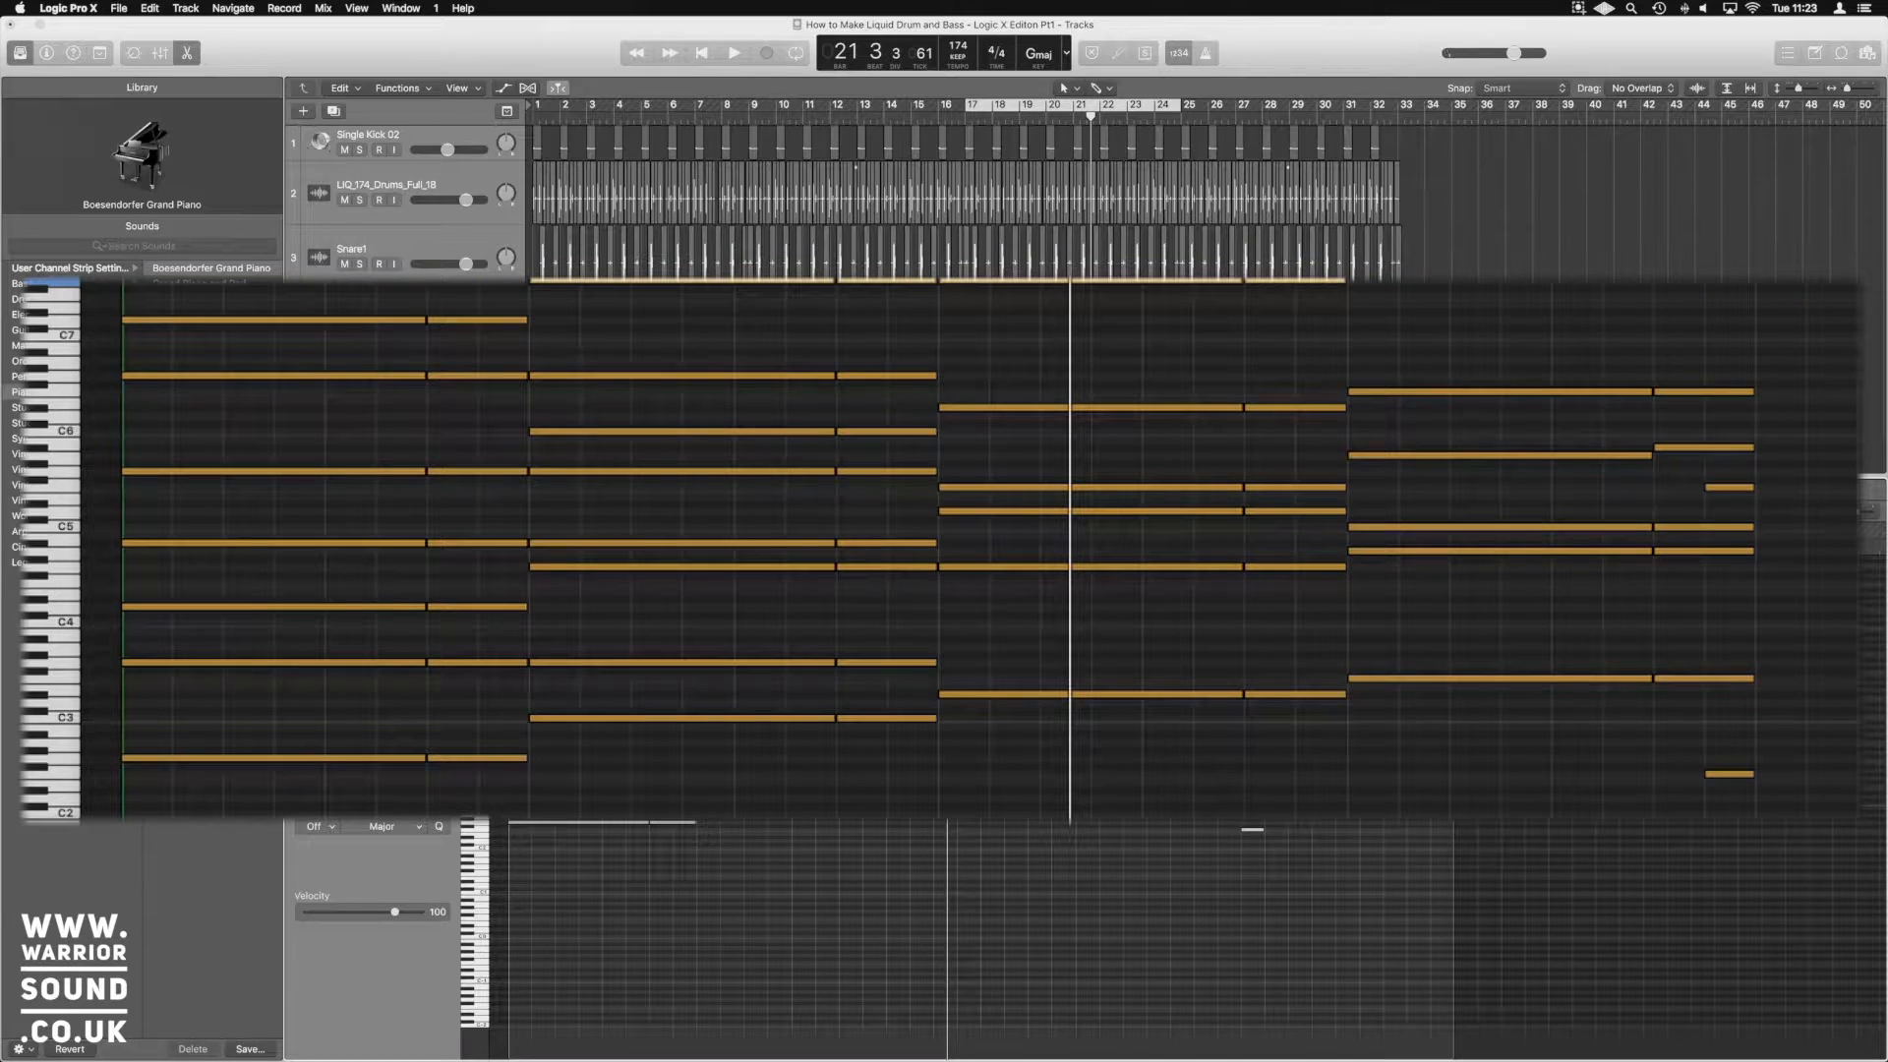
left_click(63, 322)
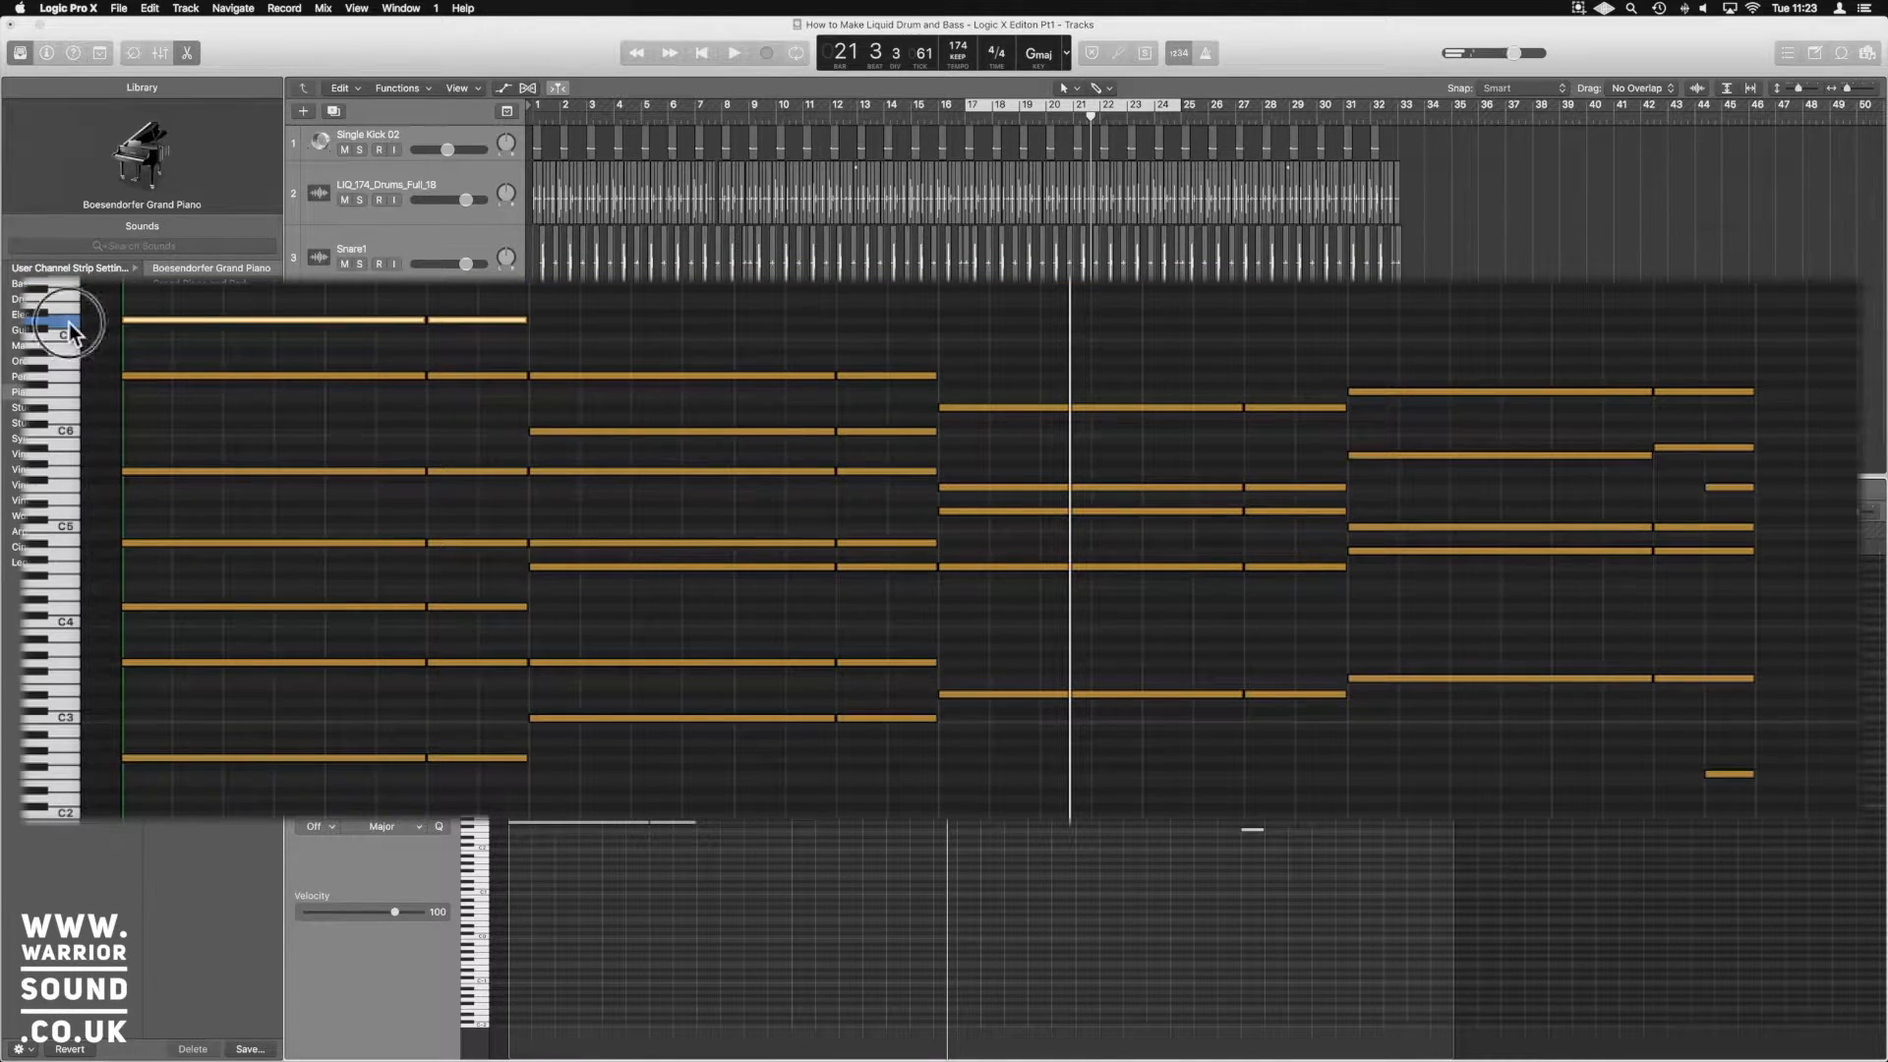
left_click(63, 373)
left_click(481, 328)
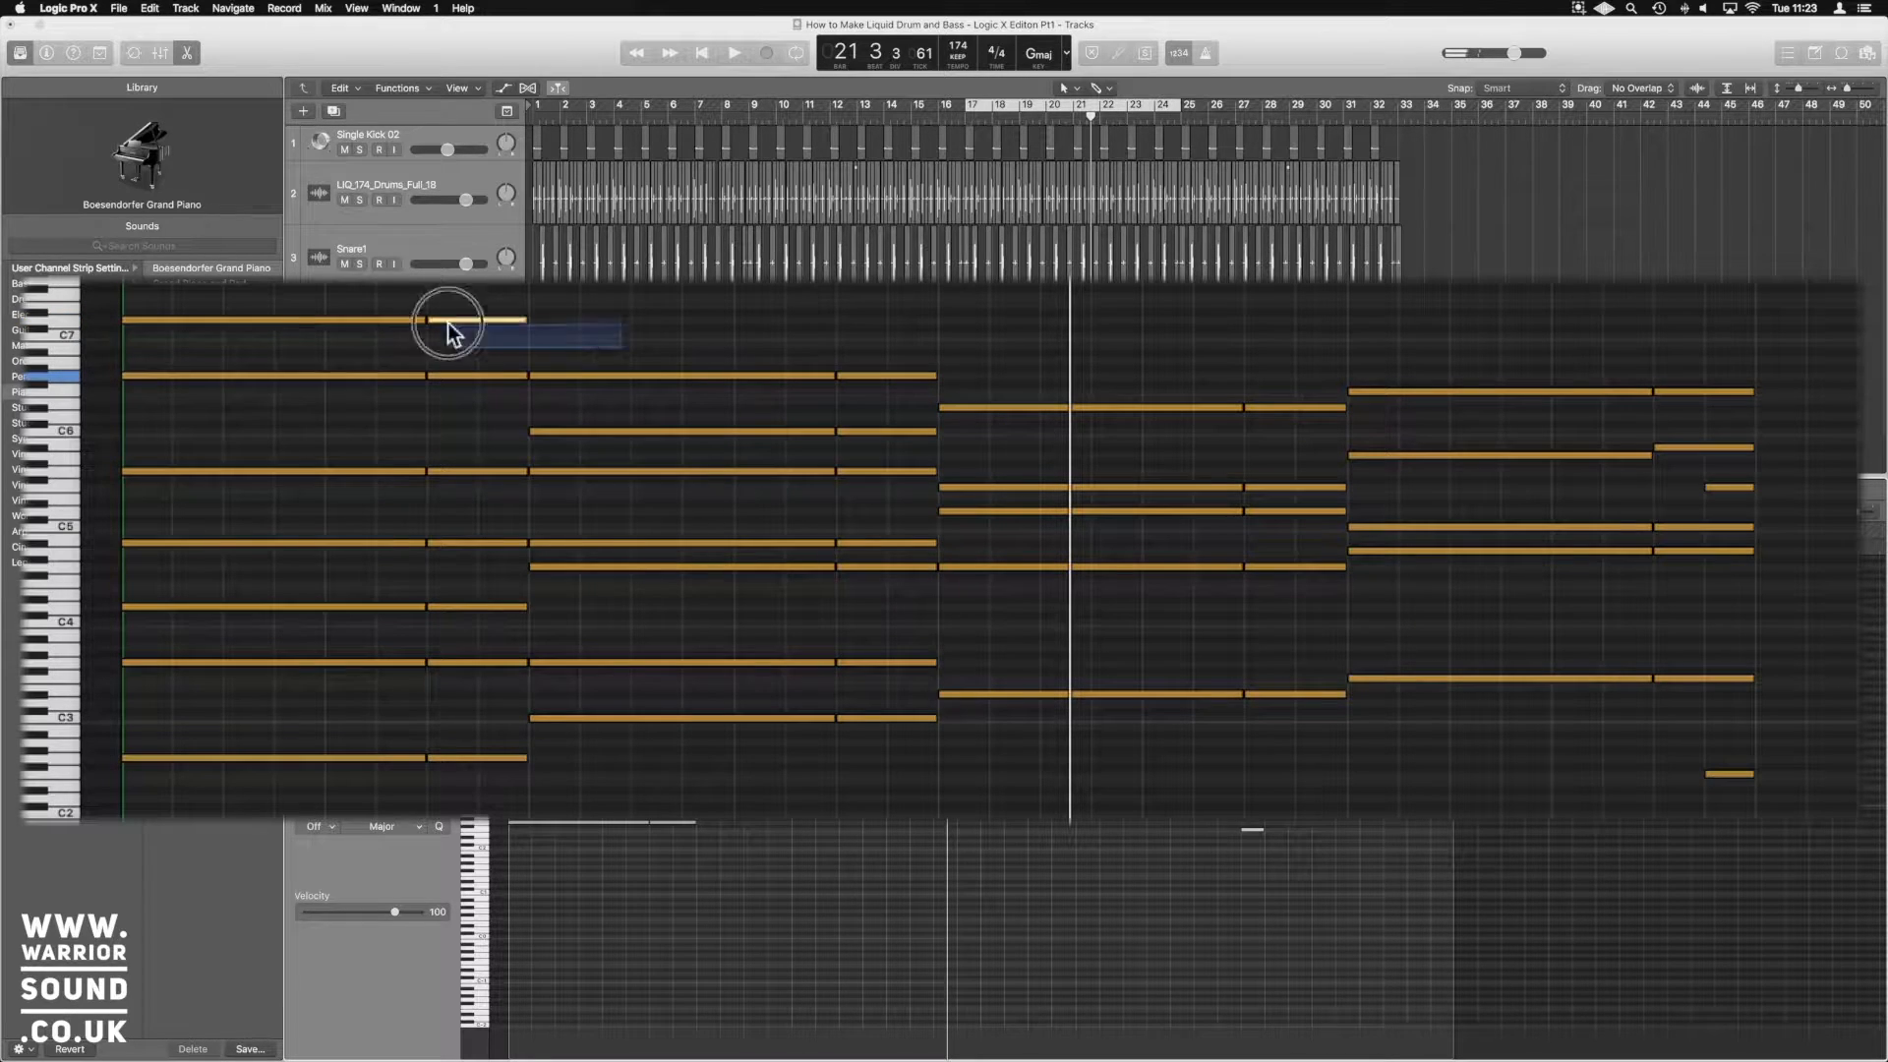
key("Delete")
Replace the first chord's long G5 and G6 notes with one-beat G5 notes on beats 1 and 4 of bar 17, and play them
left_click_drag(69, 468, 67, 362)
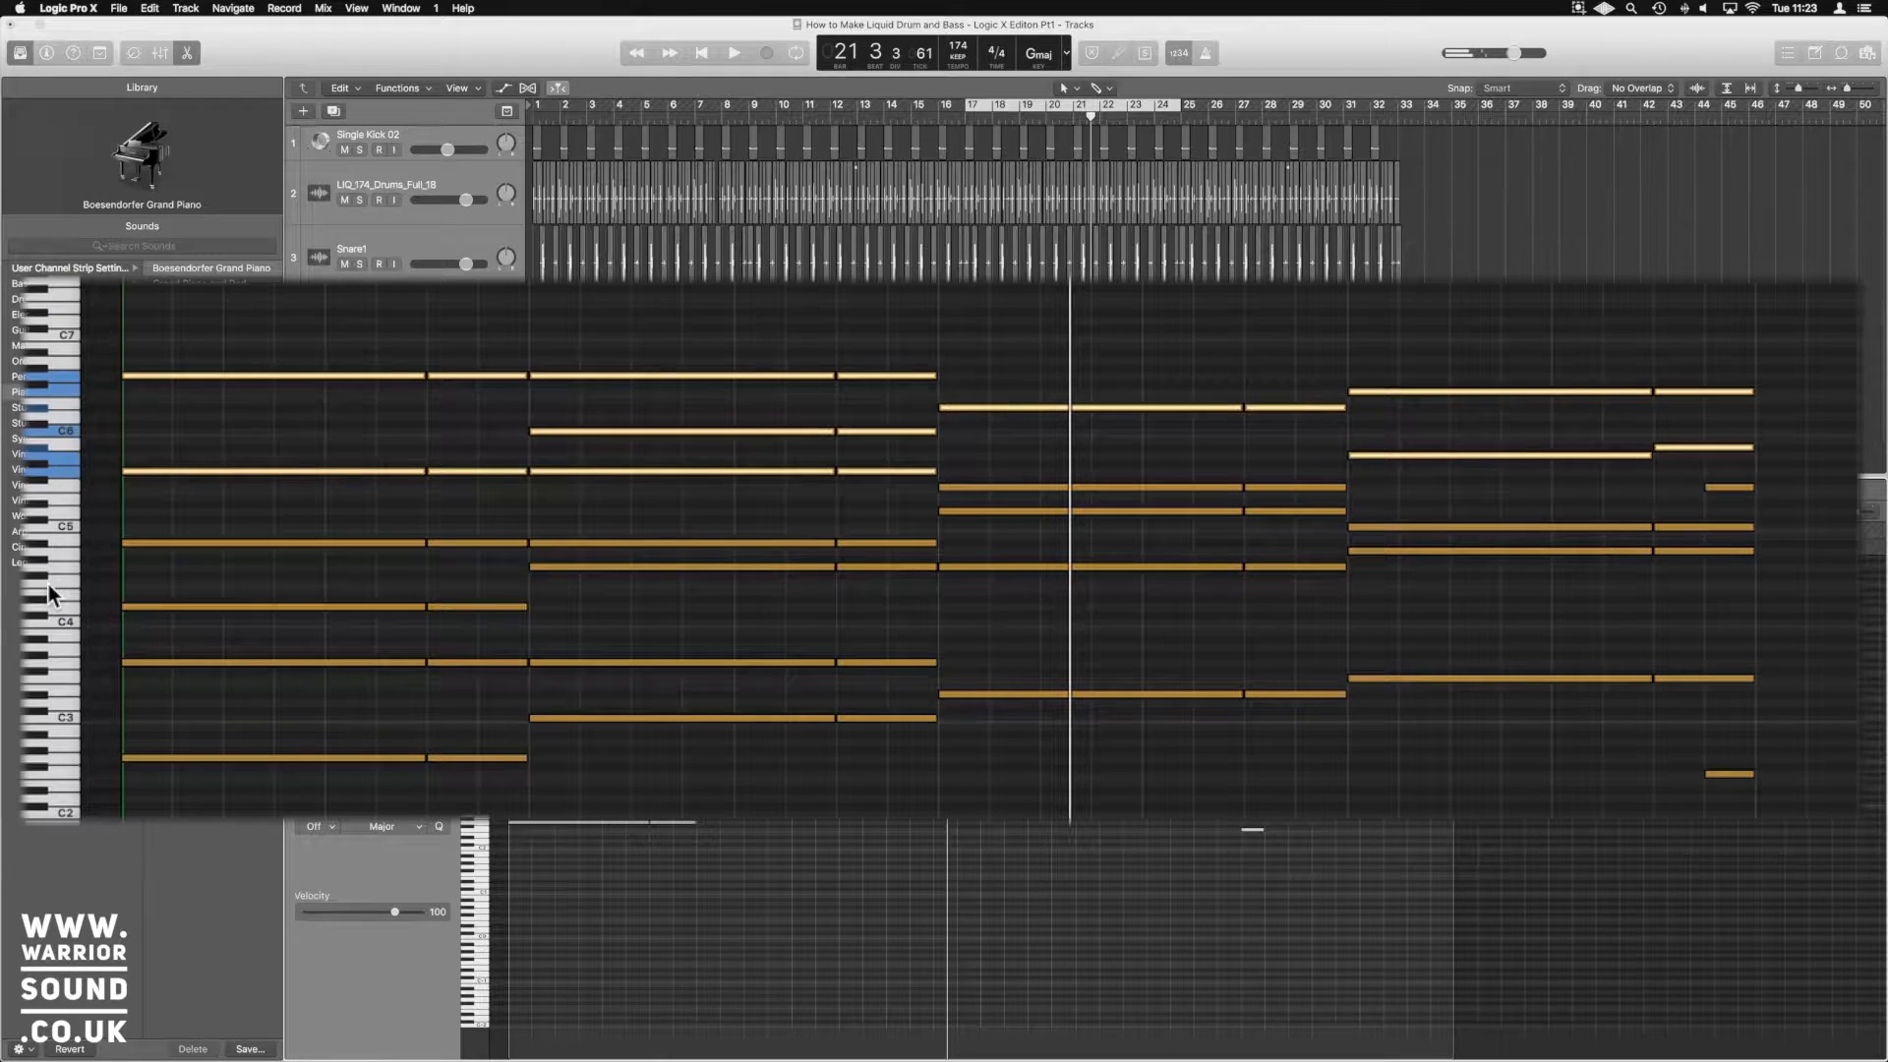
left_click(399, 425)
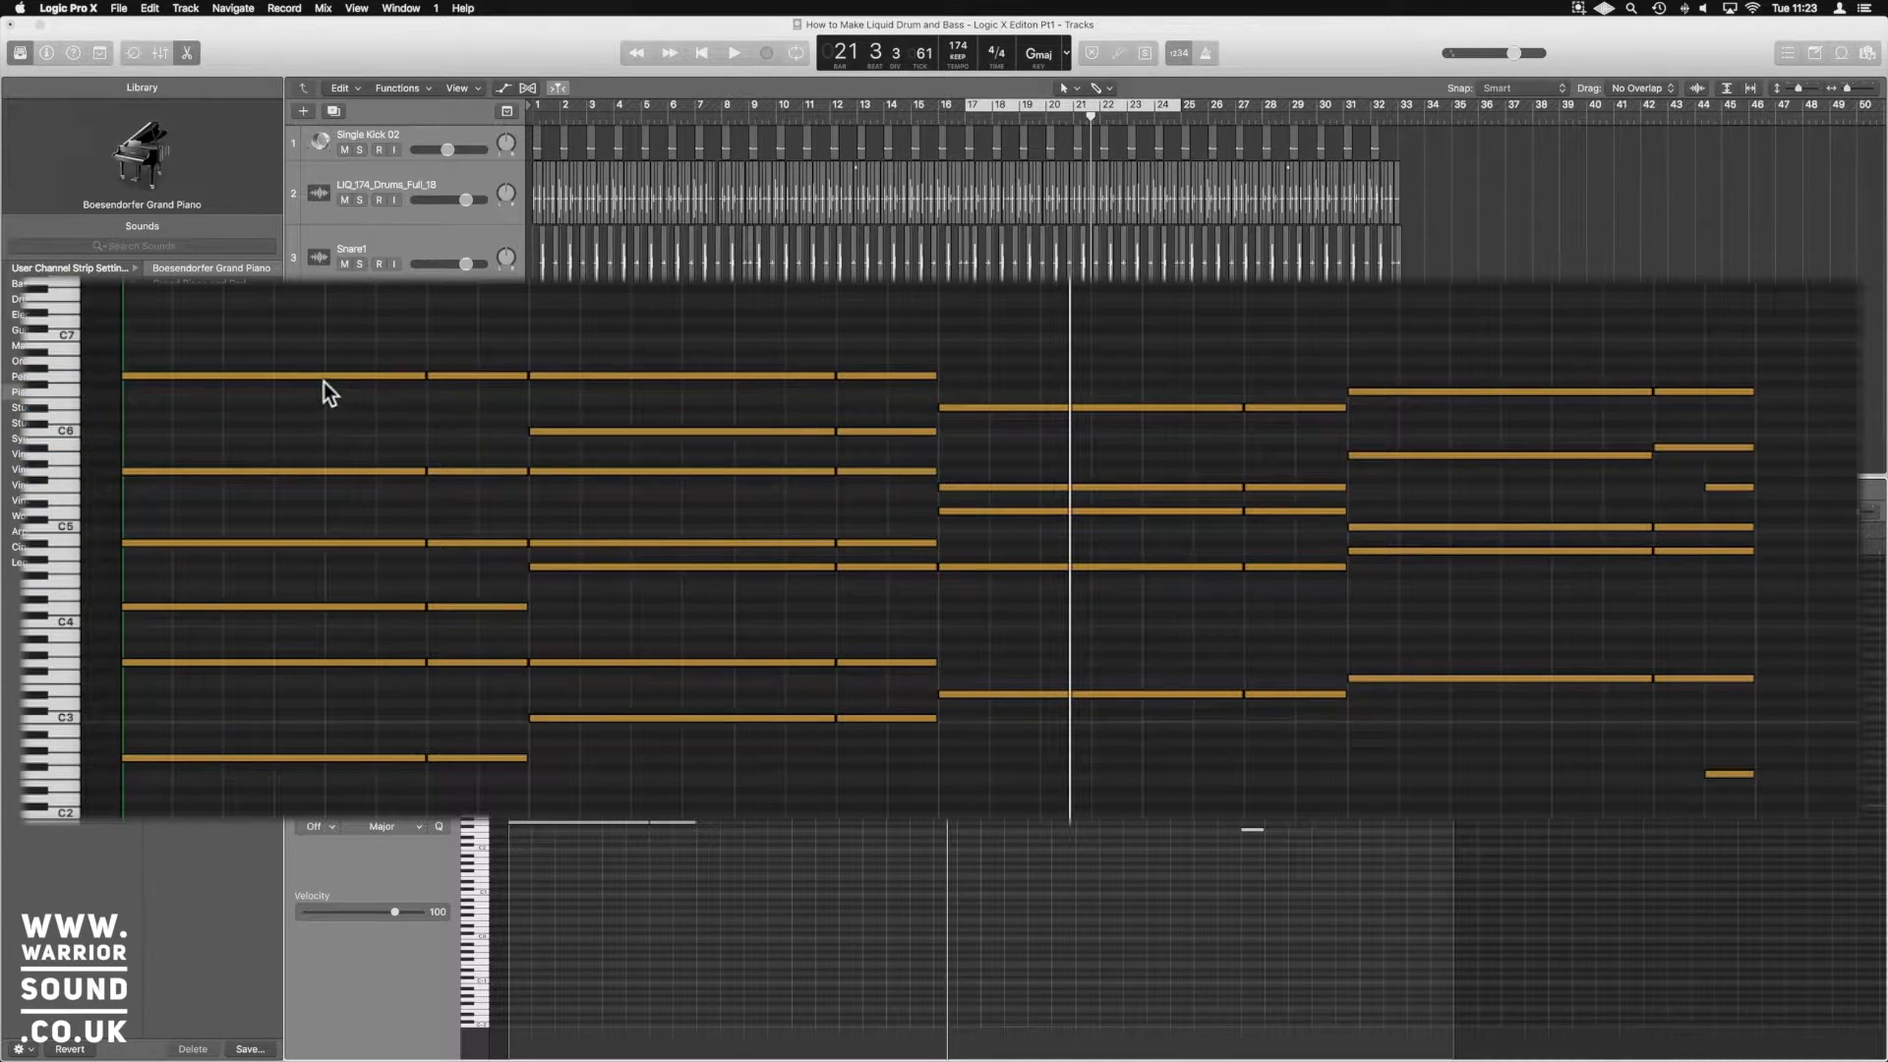
left_click(369, 397)
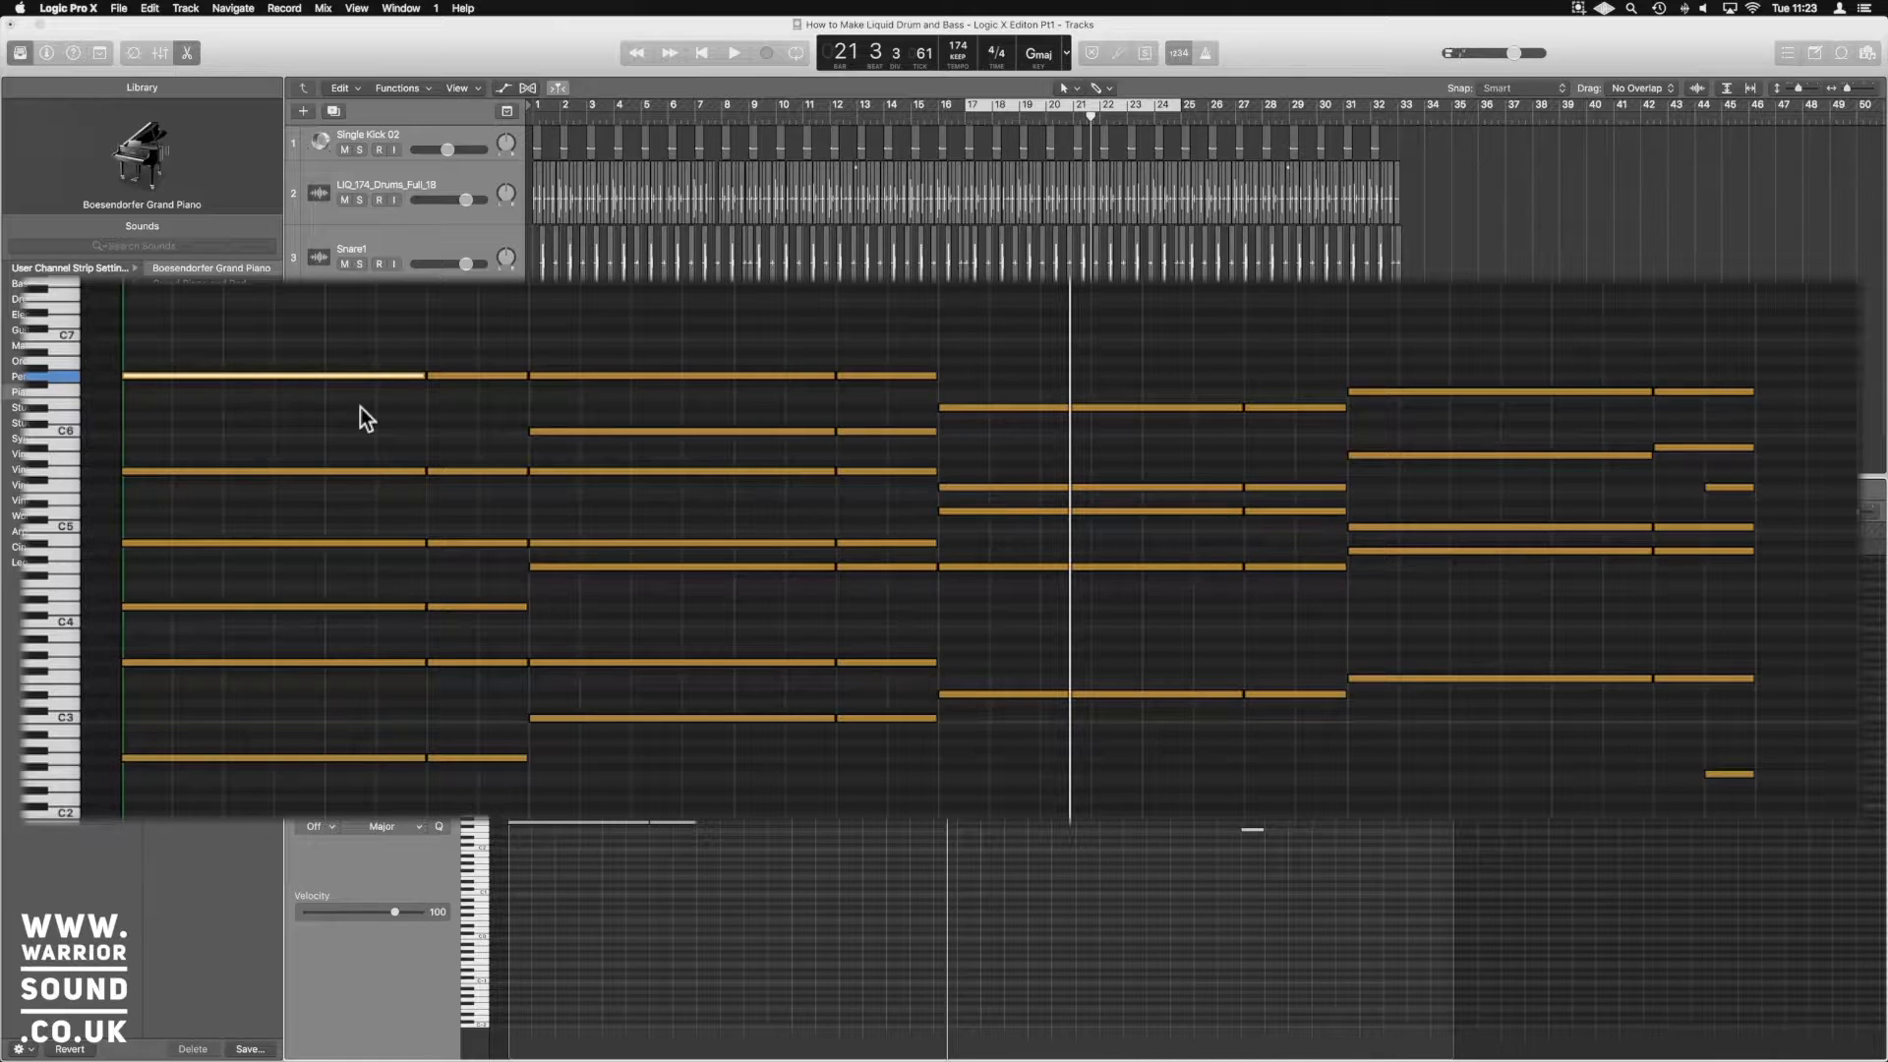
key("Delete")
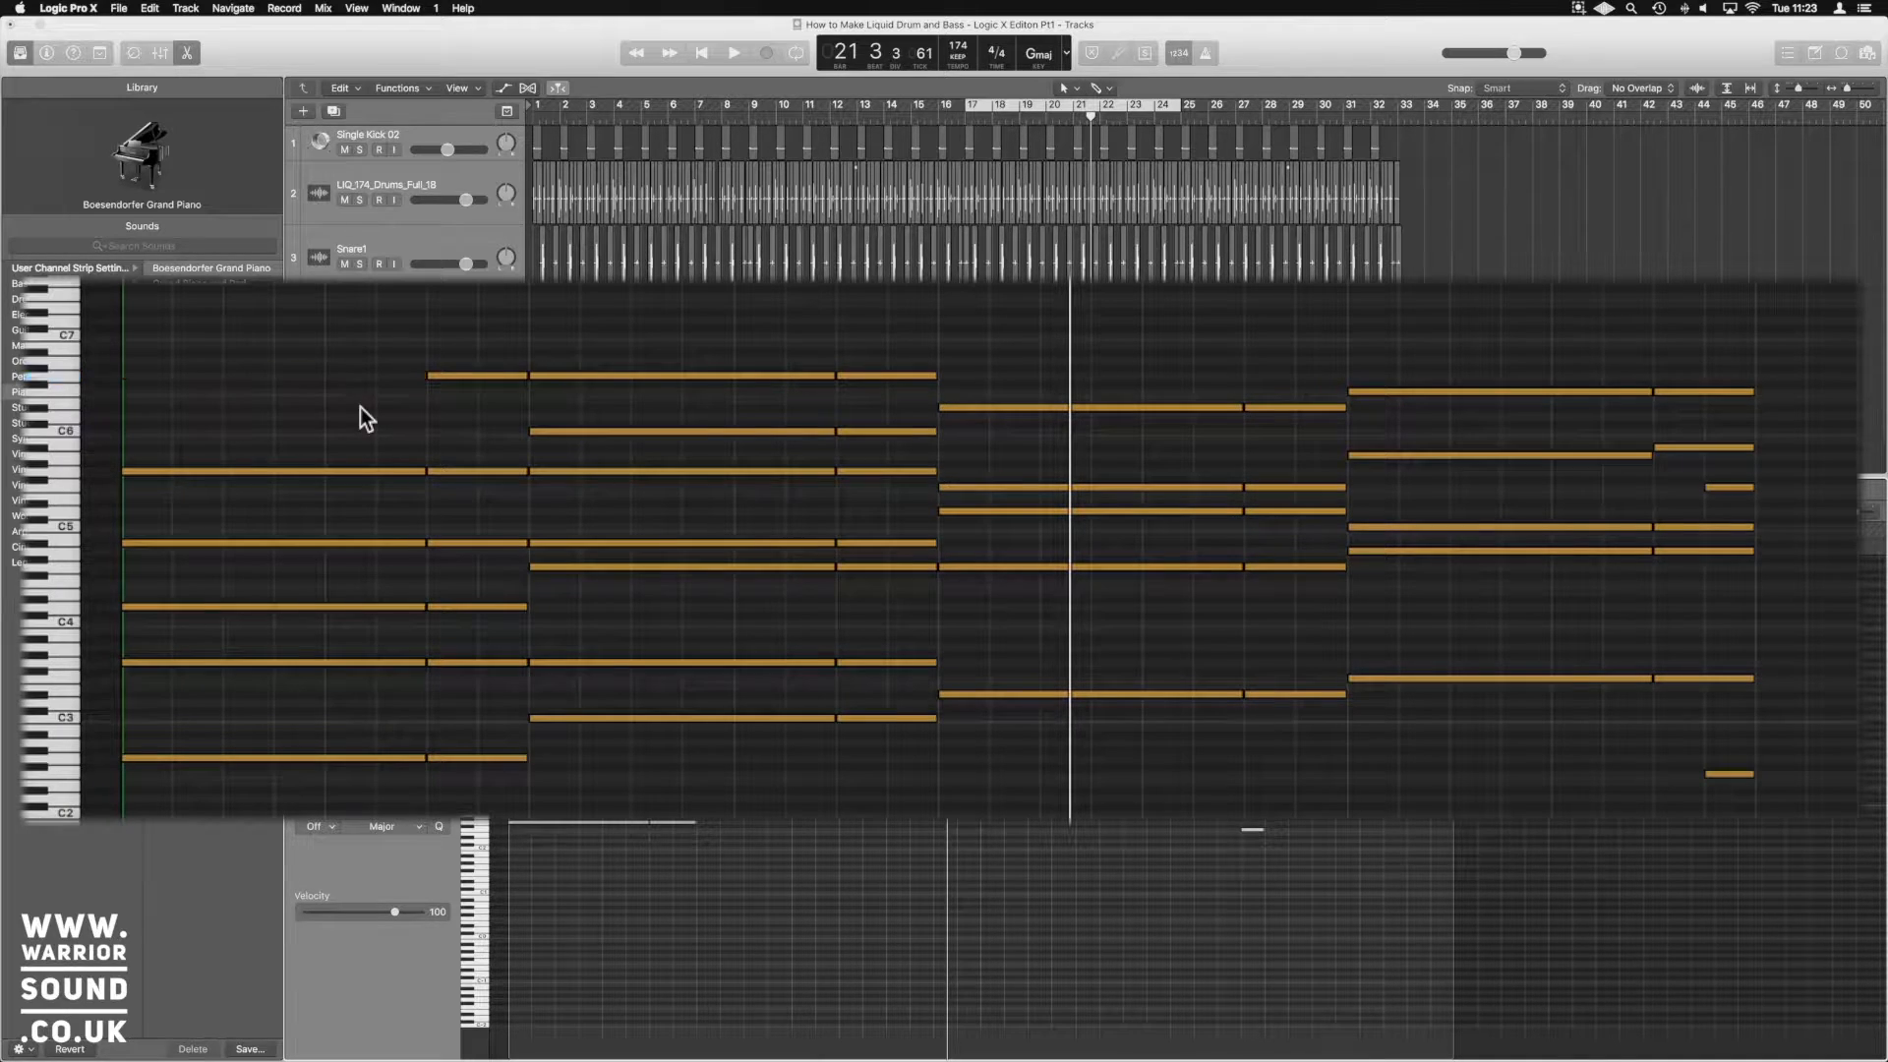
left_click_drag(411, 475, 324, 475)
left_click_drag(182, 484, 169, 486)
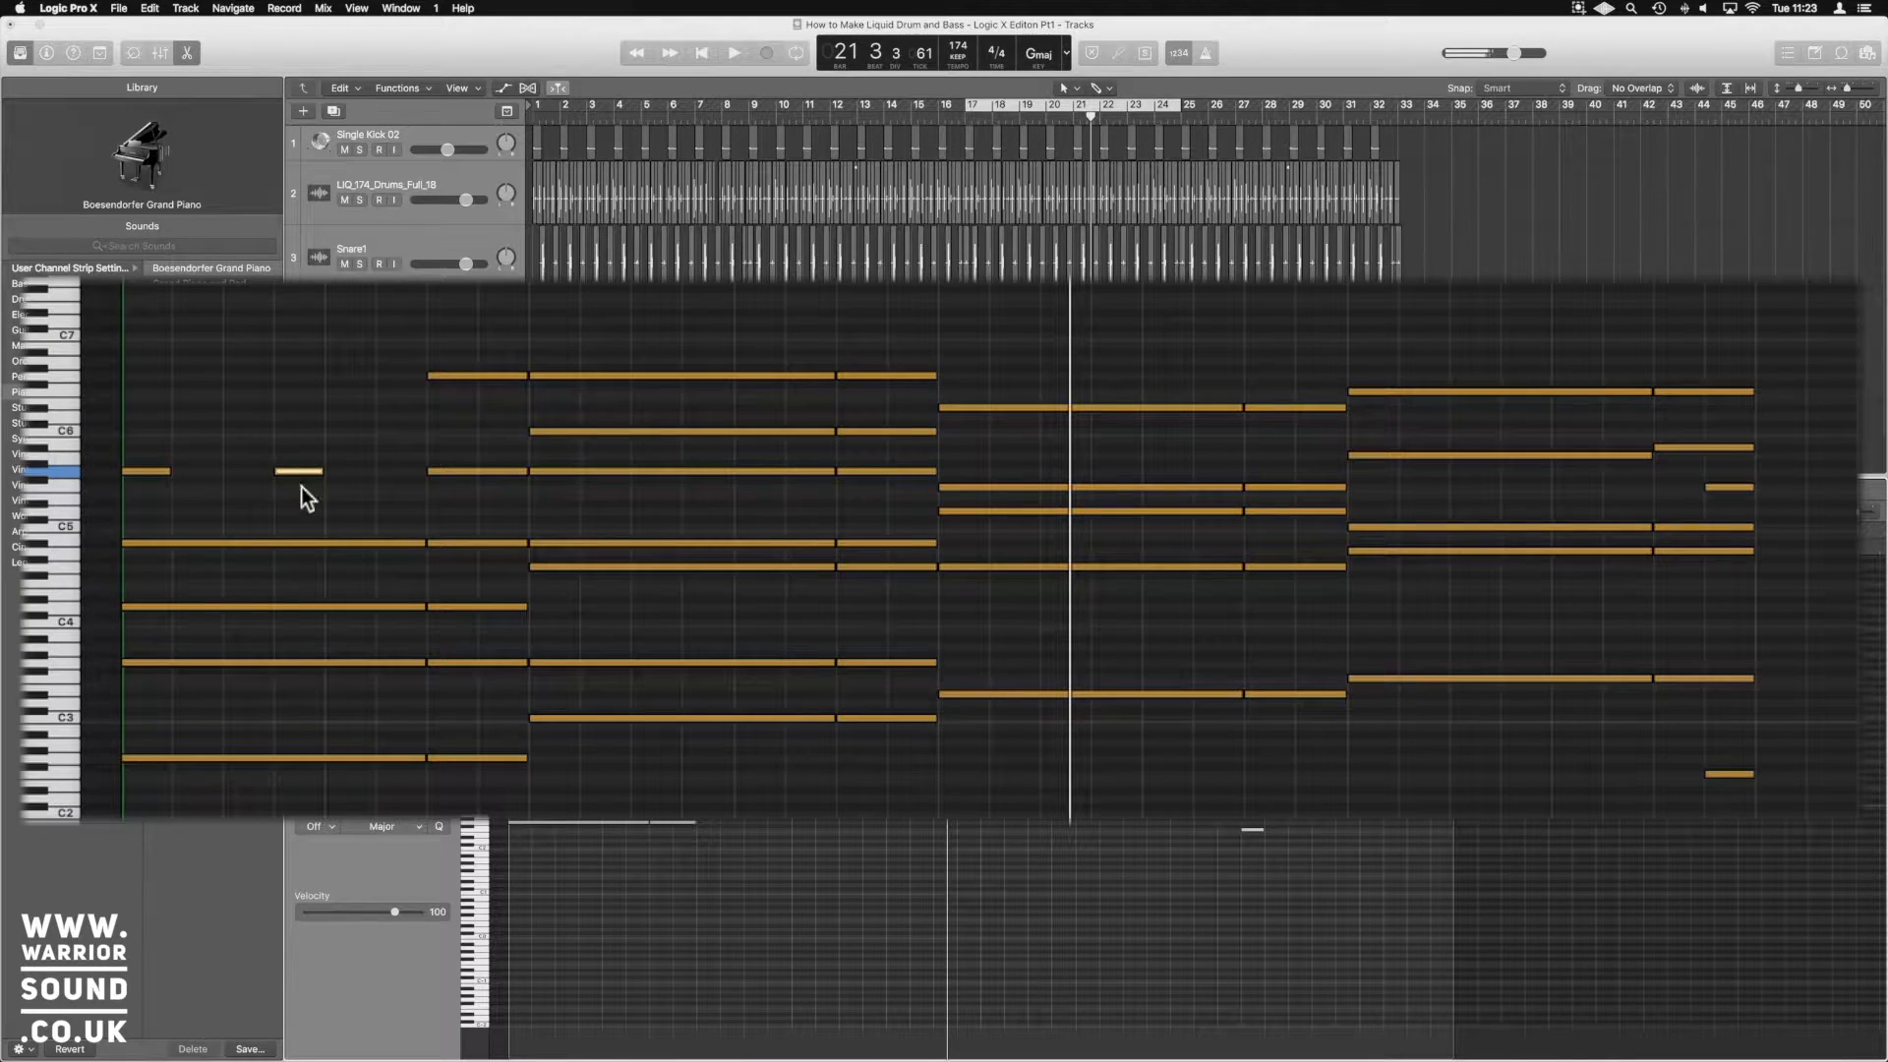
key("space")
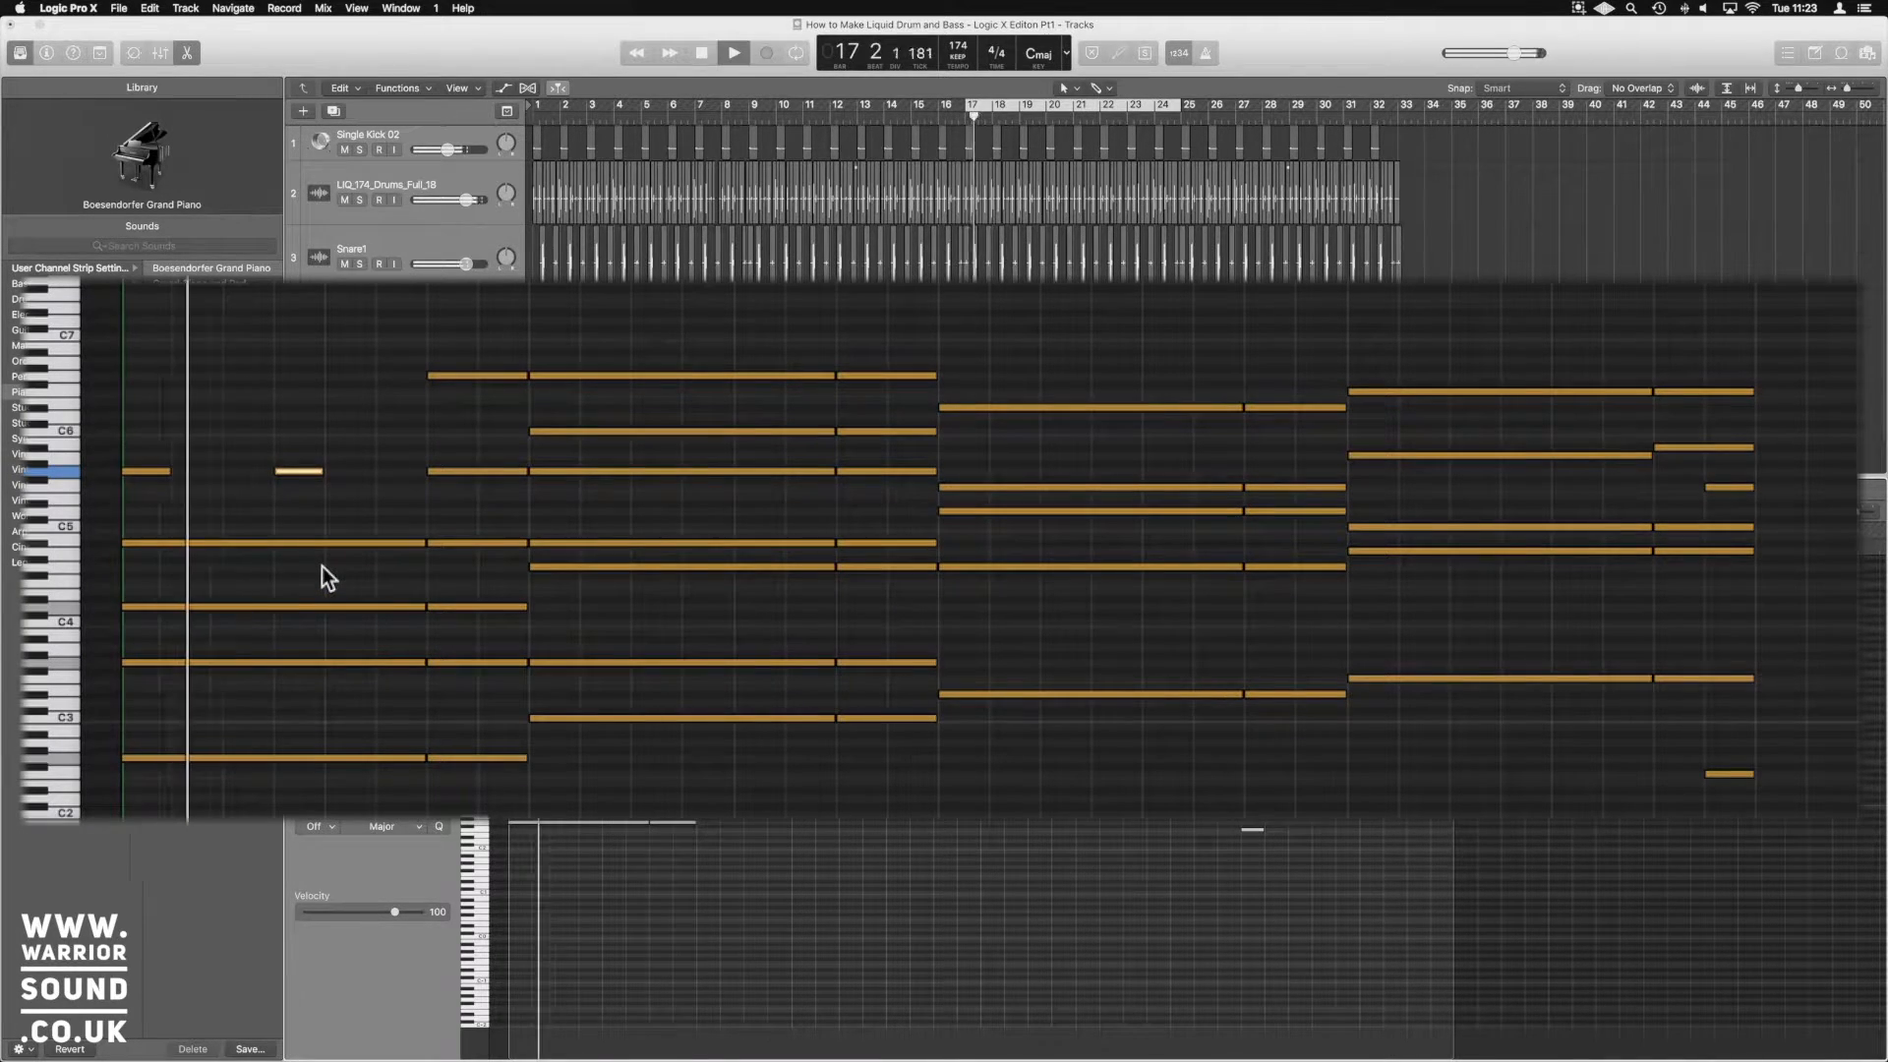
Continue the rising melody with one-beat C6 and D♯6 notes on the first two beats of bar 18, and play it
left_click(335, 431)
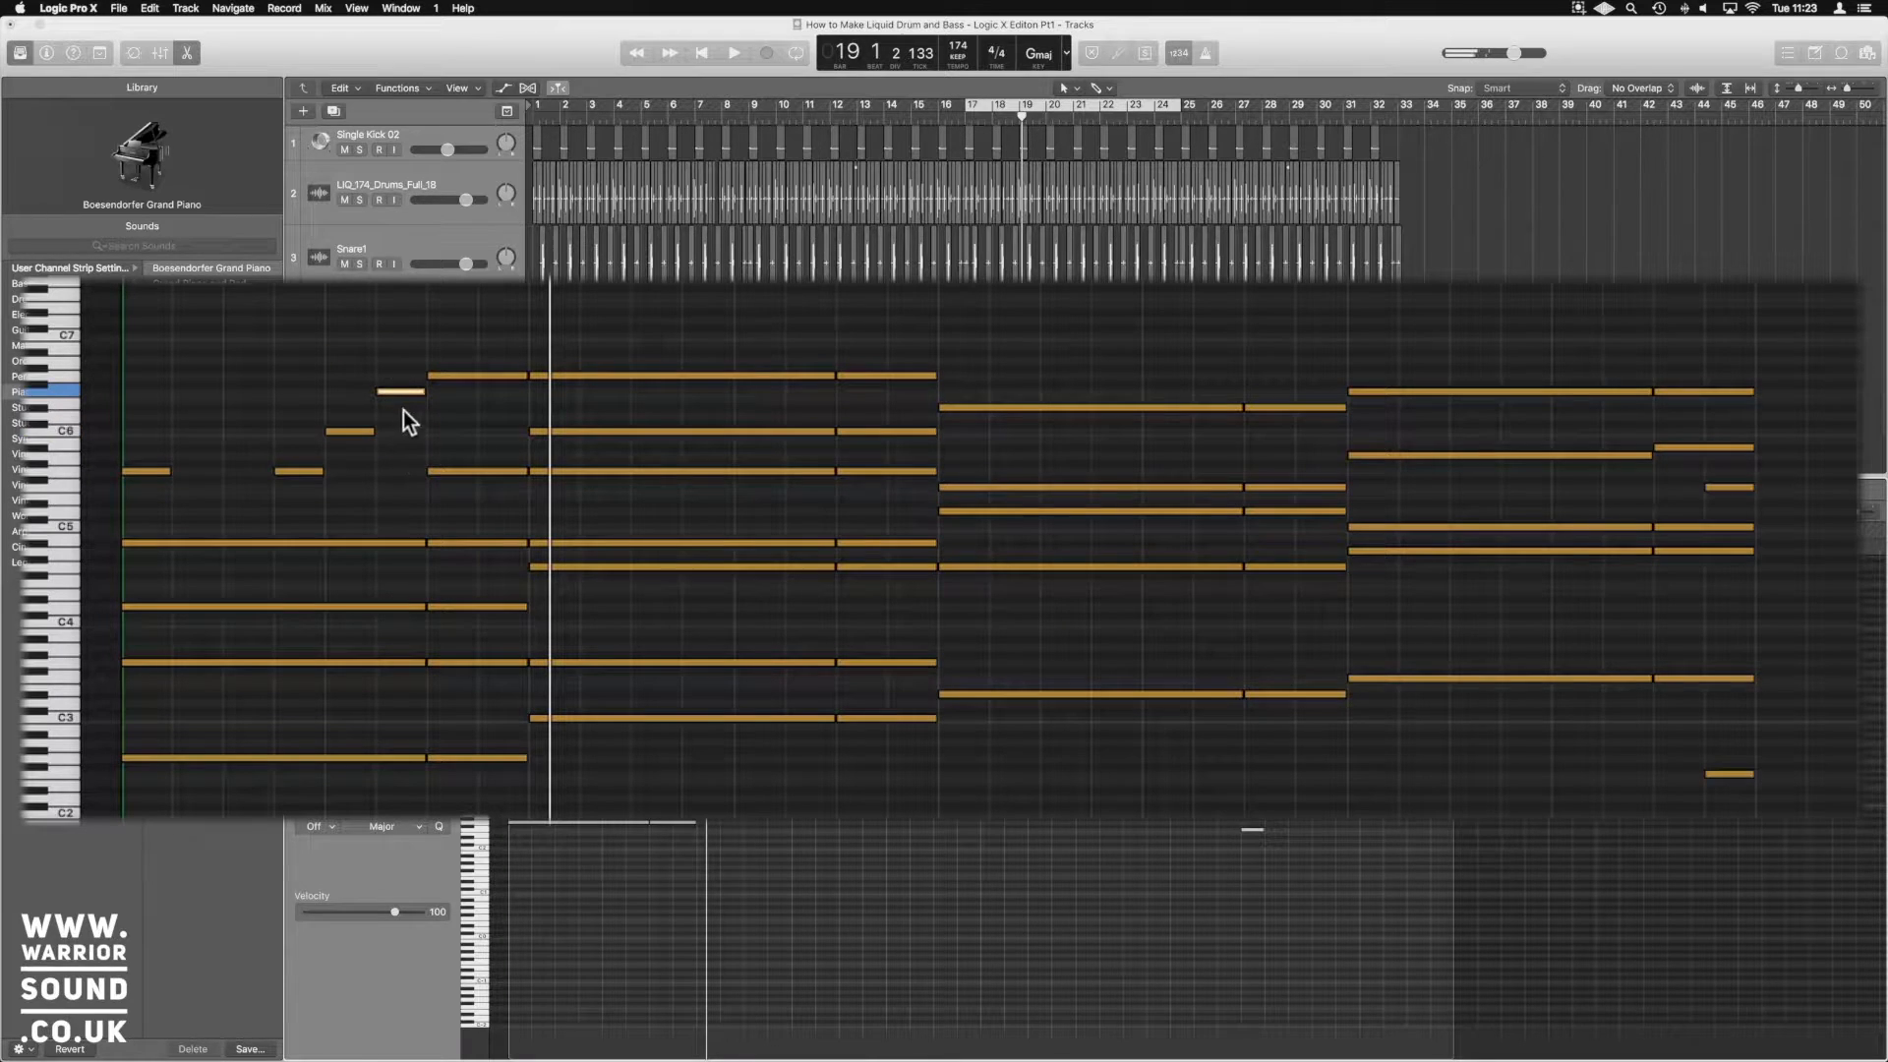
mouse_move(392, 396)
left_mouse_down()
mouse_move(392, 379)
mouse_move(392, 409)
left_mouse_up()
key("space")
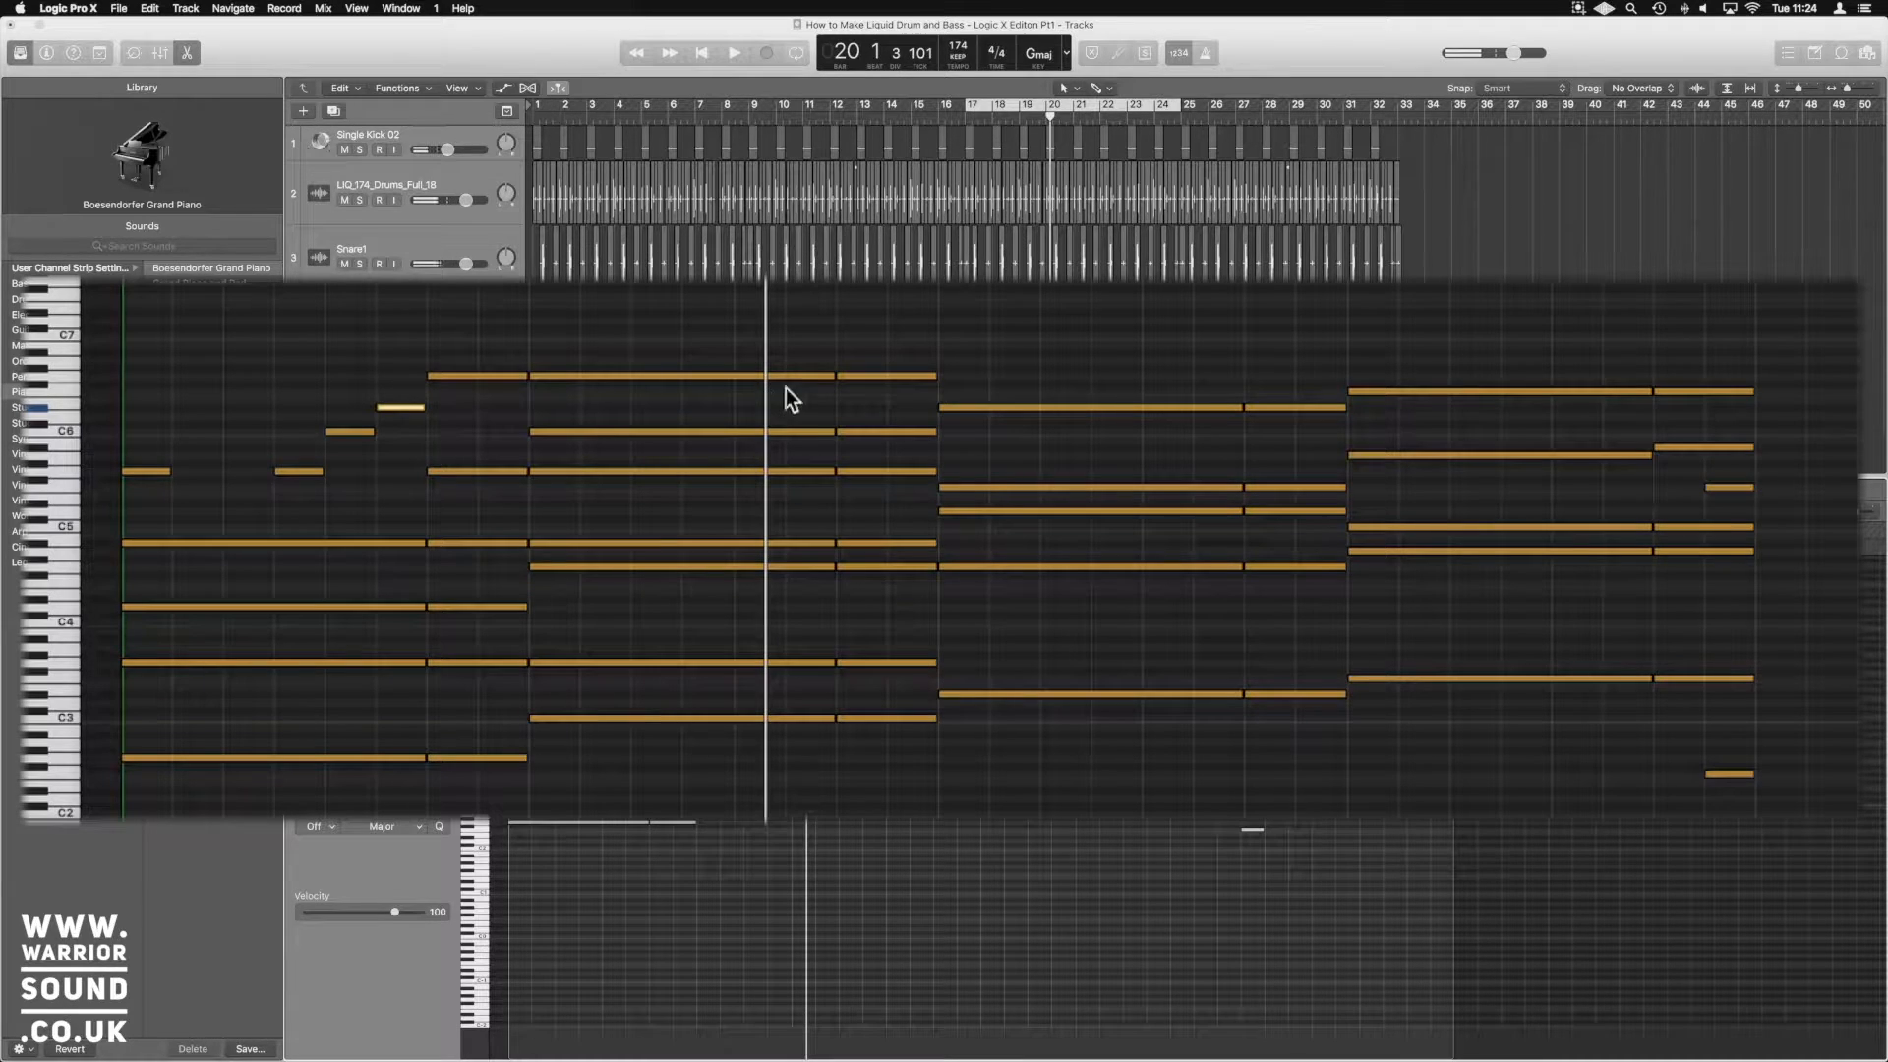
Stagger the upper note starts by half beats, descending from G6 in the bar 19 chord and ascending from G5 in its repeat, and listen
left_click_drag(537, 432, 555, 375)
left_click_drag(538, 476, 606, 472)
key("space")
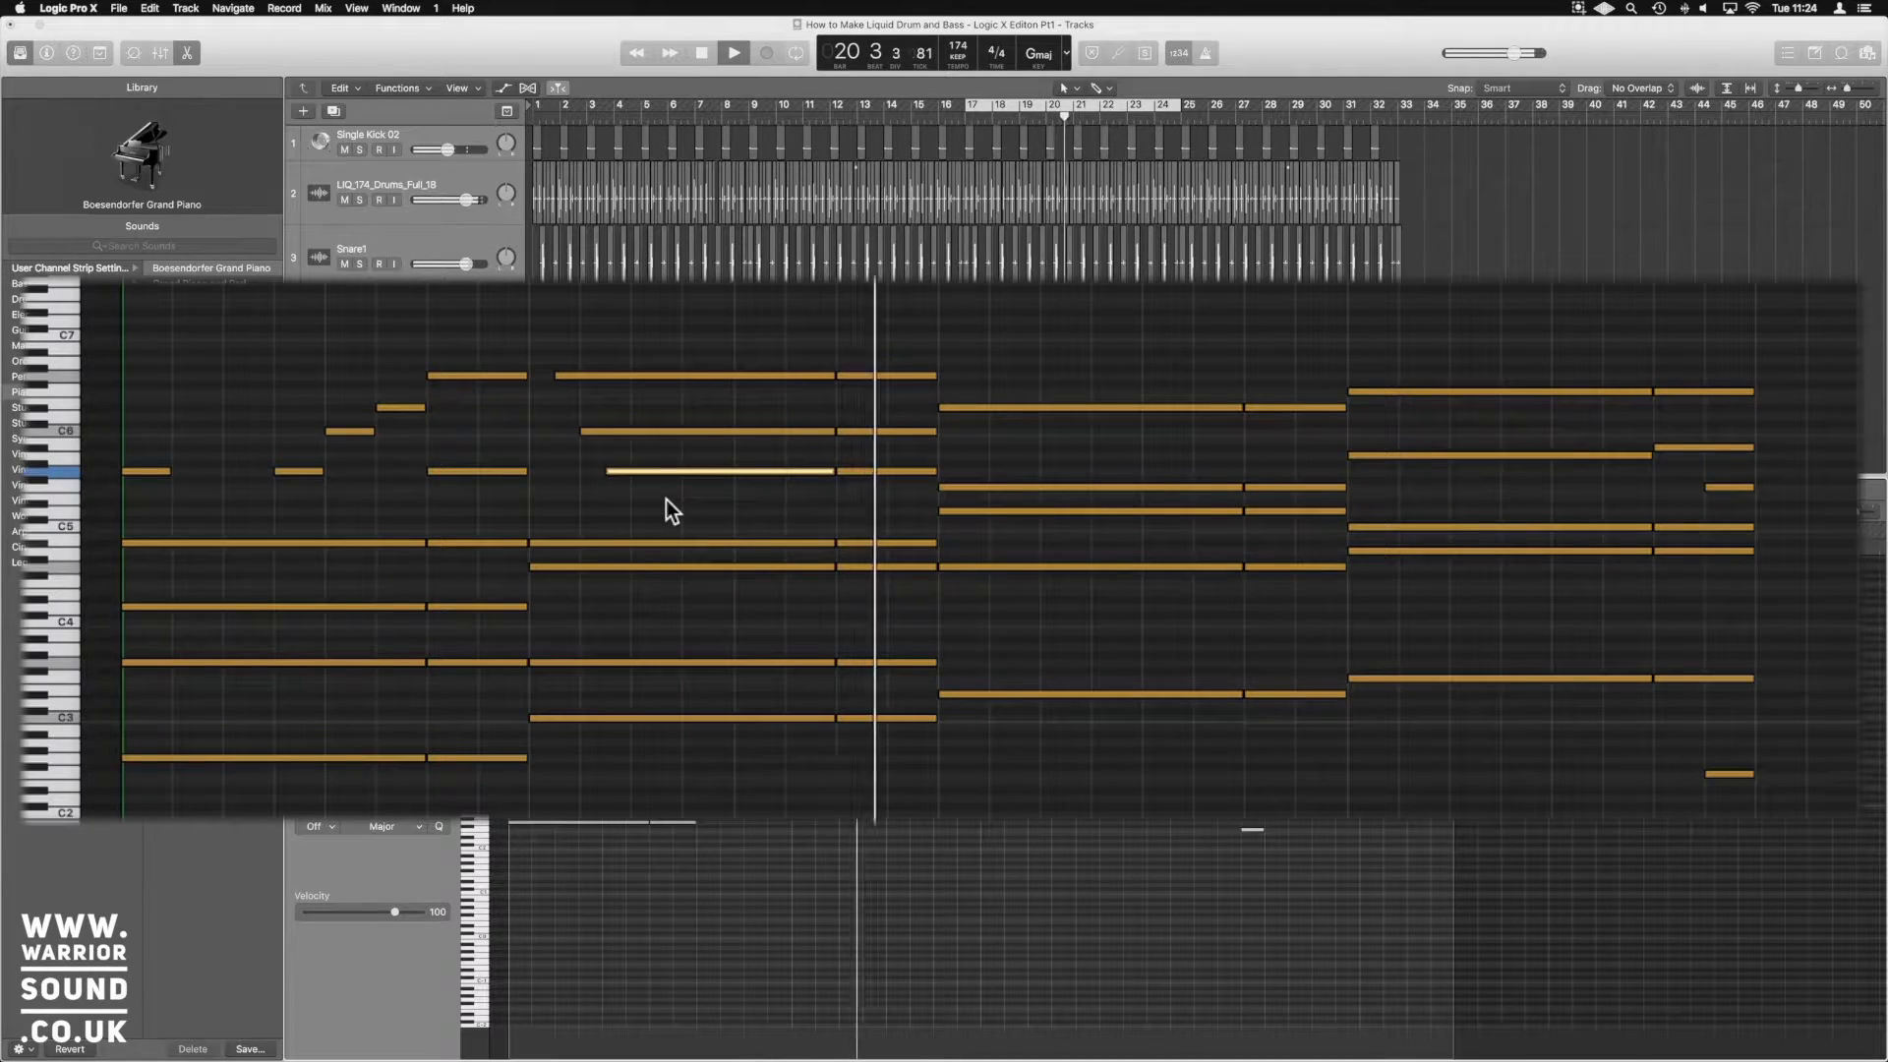
key("space")
left_click_drag(839, 471, 912, 395)
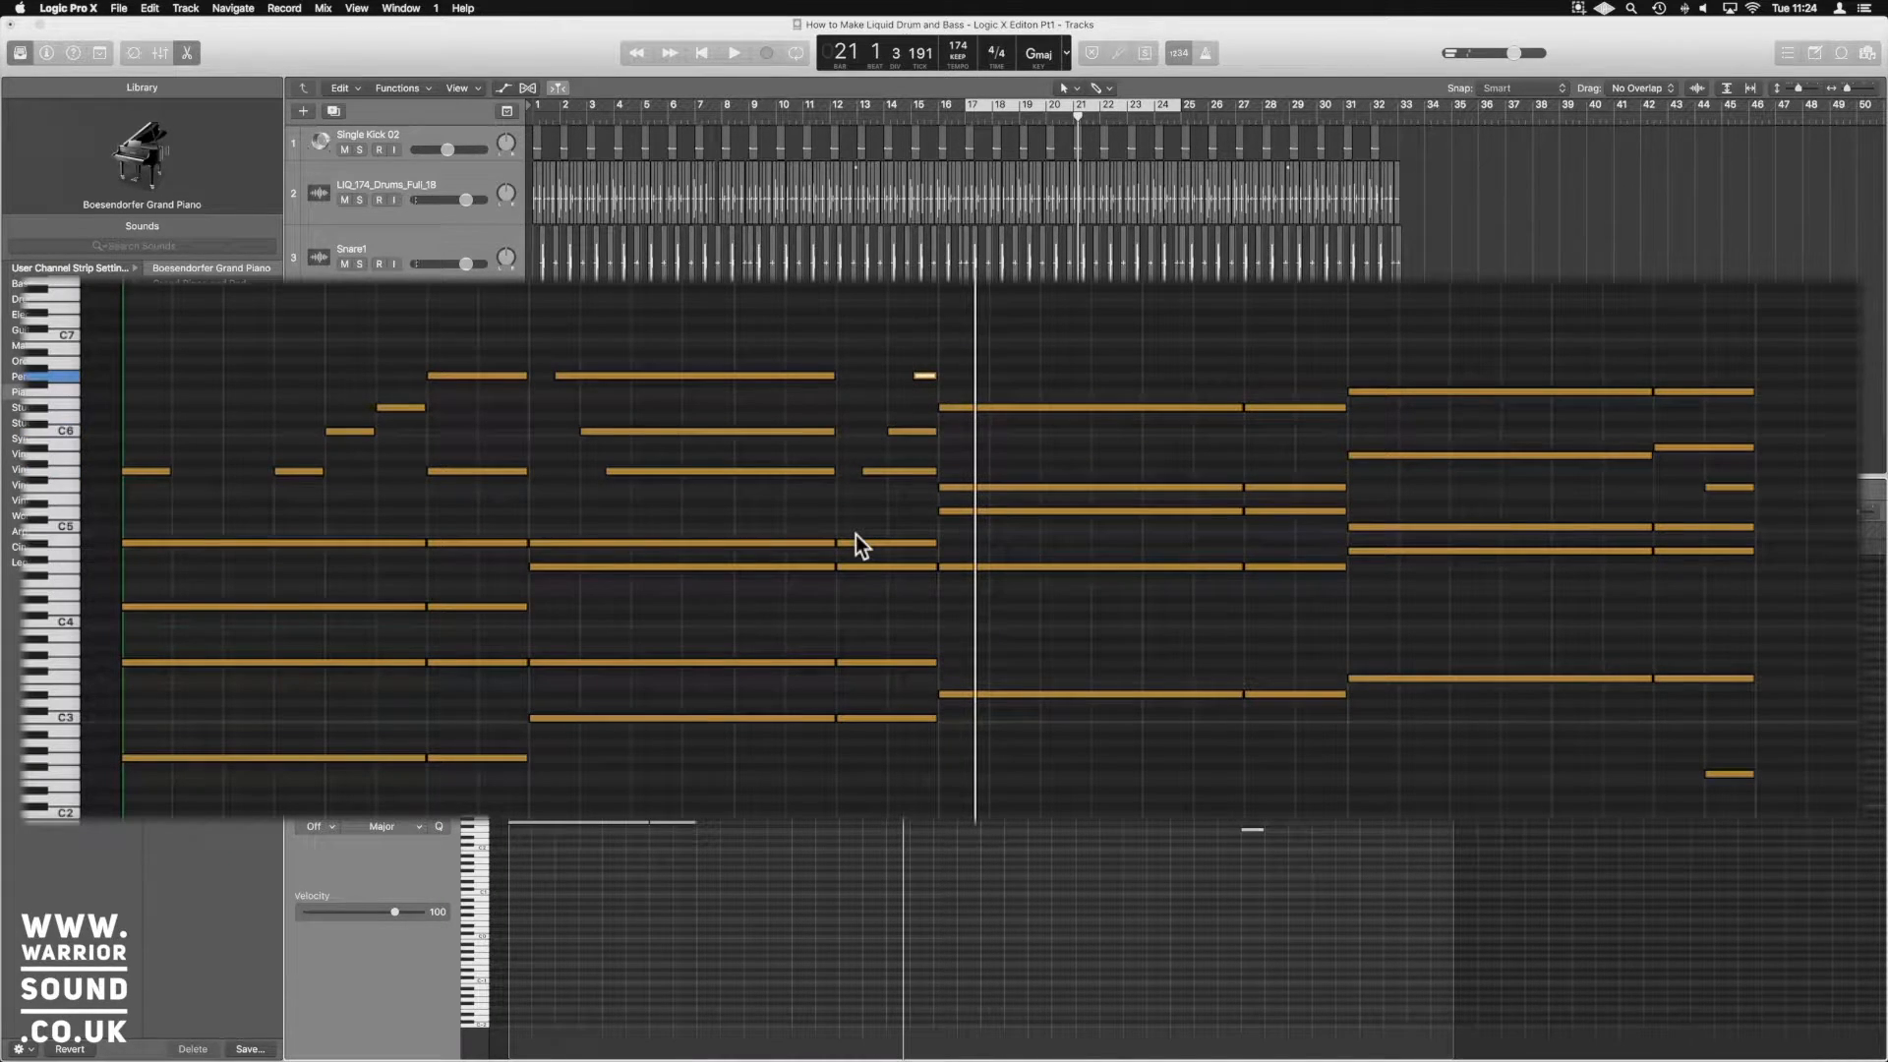
key("space")
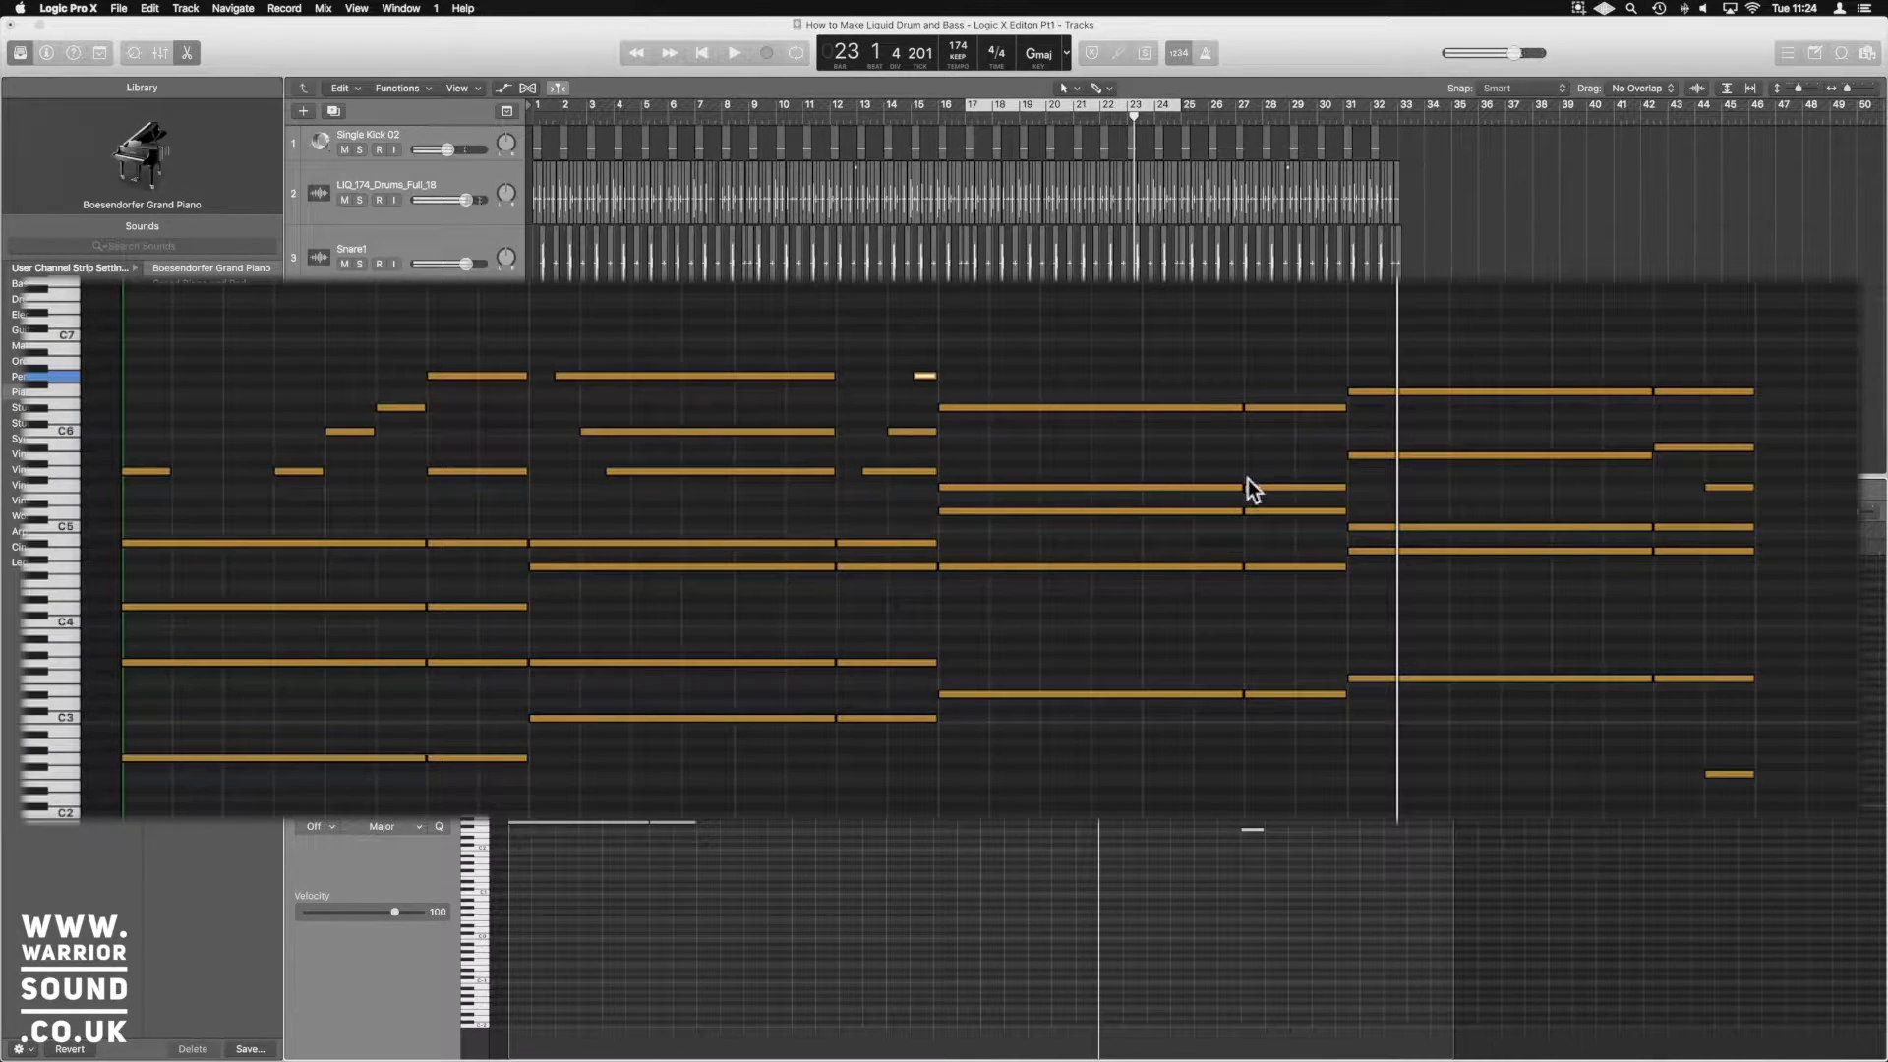
Delay F5 by half a beat and D♯6 by one beat in bar 22's repeat chord, and shorten both pitches in bar 21's chord to one bar
left_click_drag(1247, 486, 1266, 486)
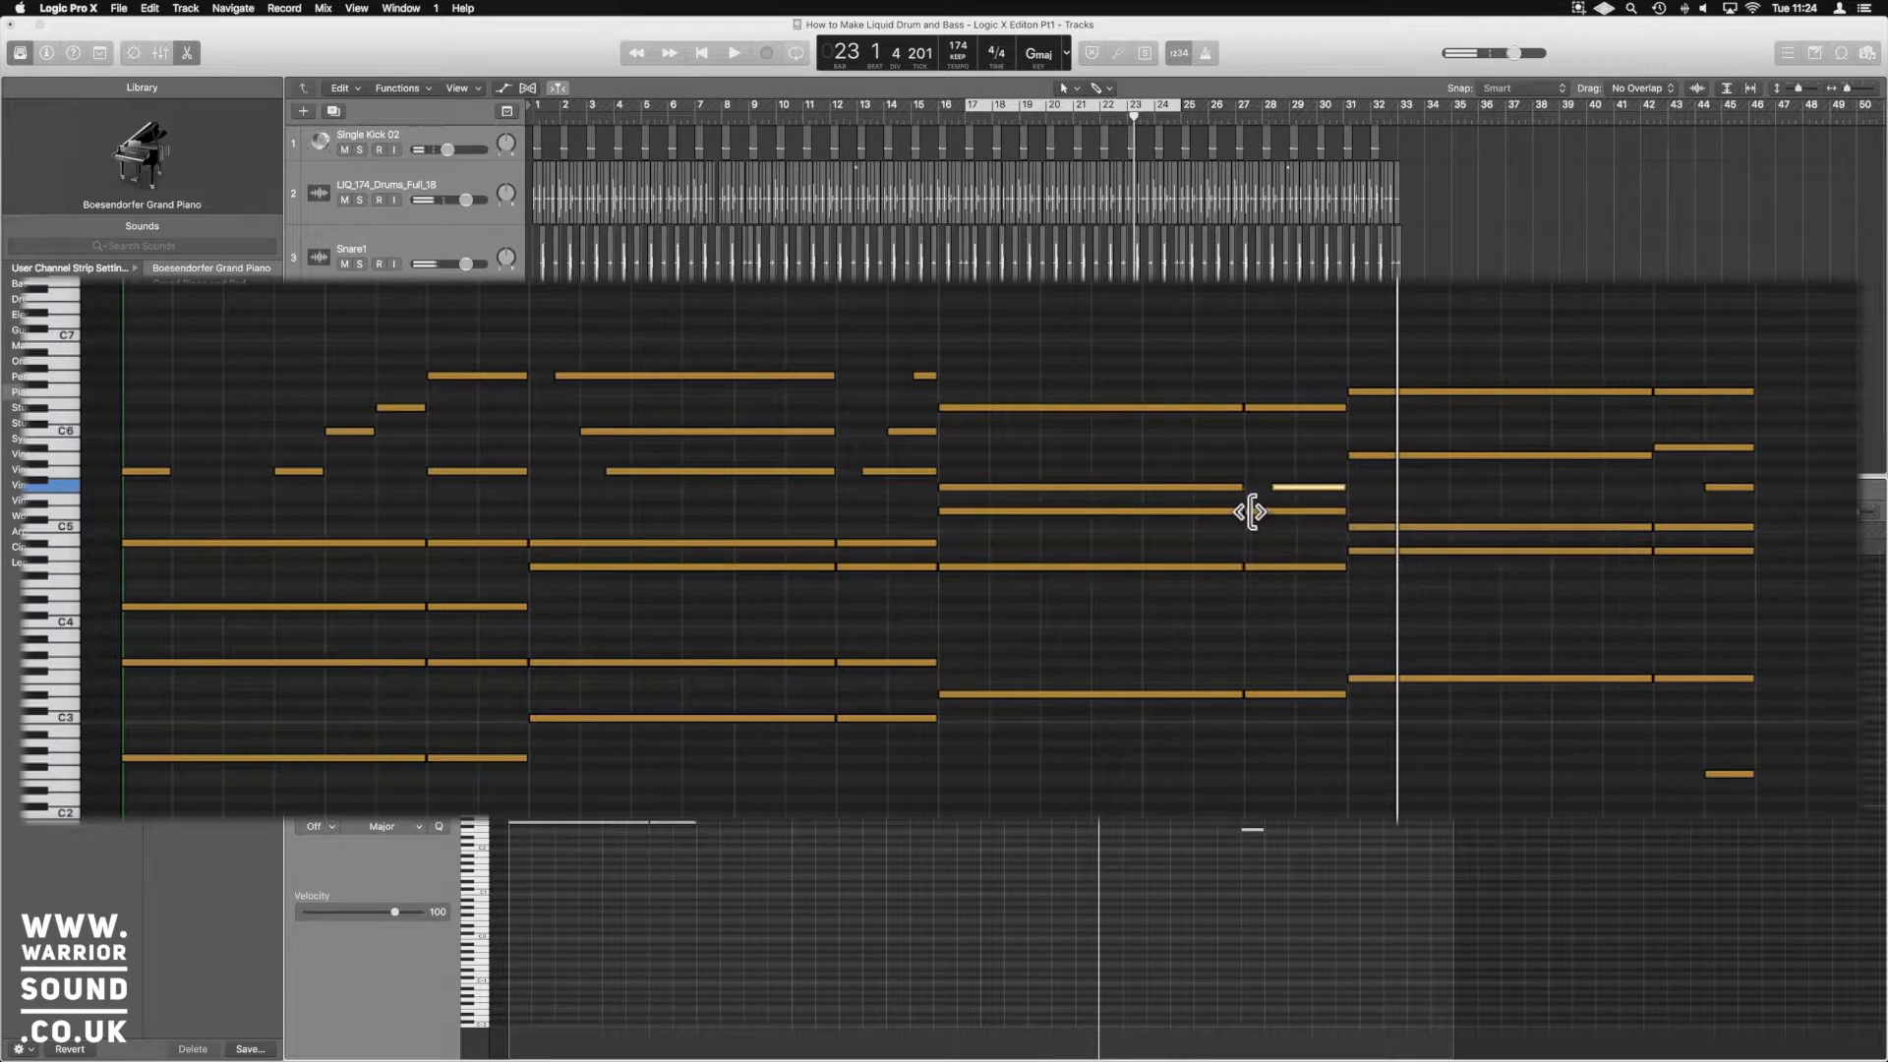
left_click_drag(1251, 408, 1140, 409)
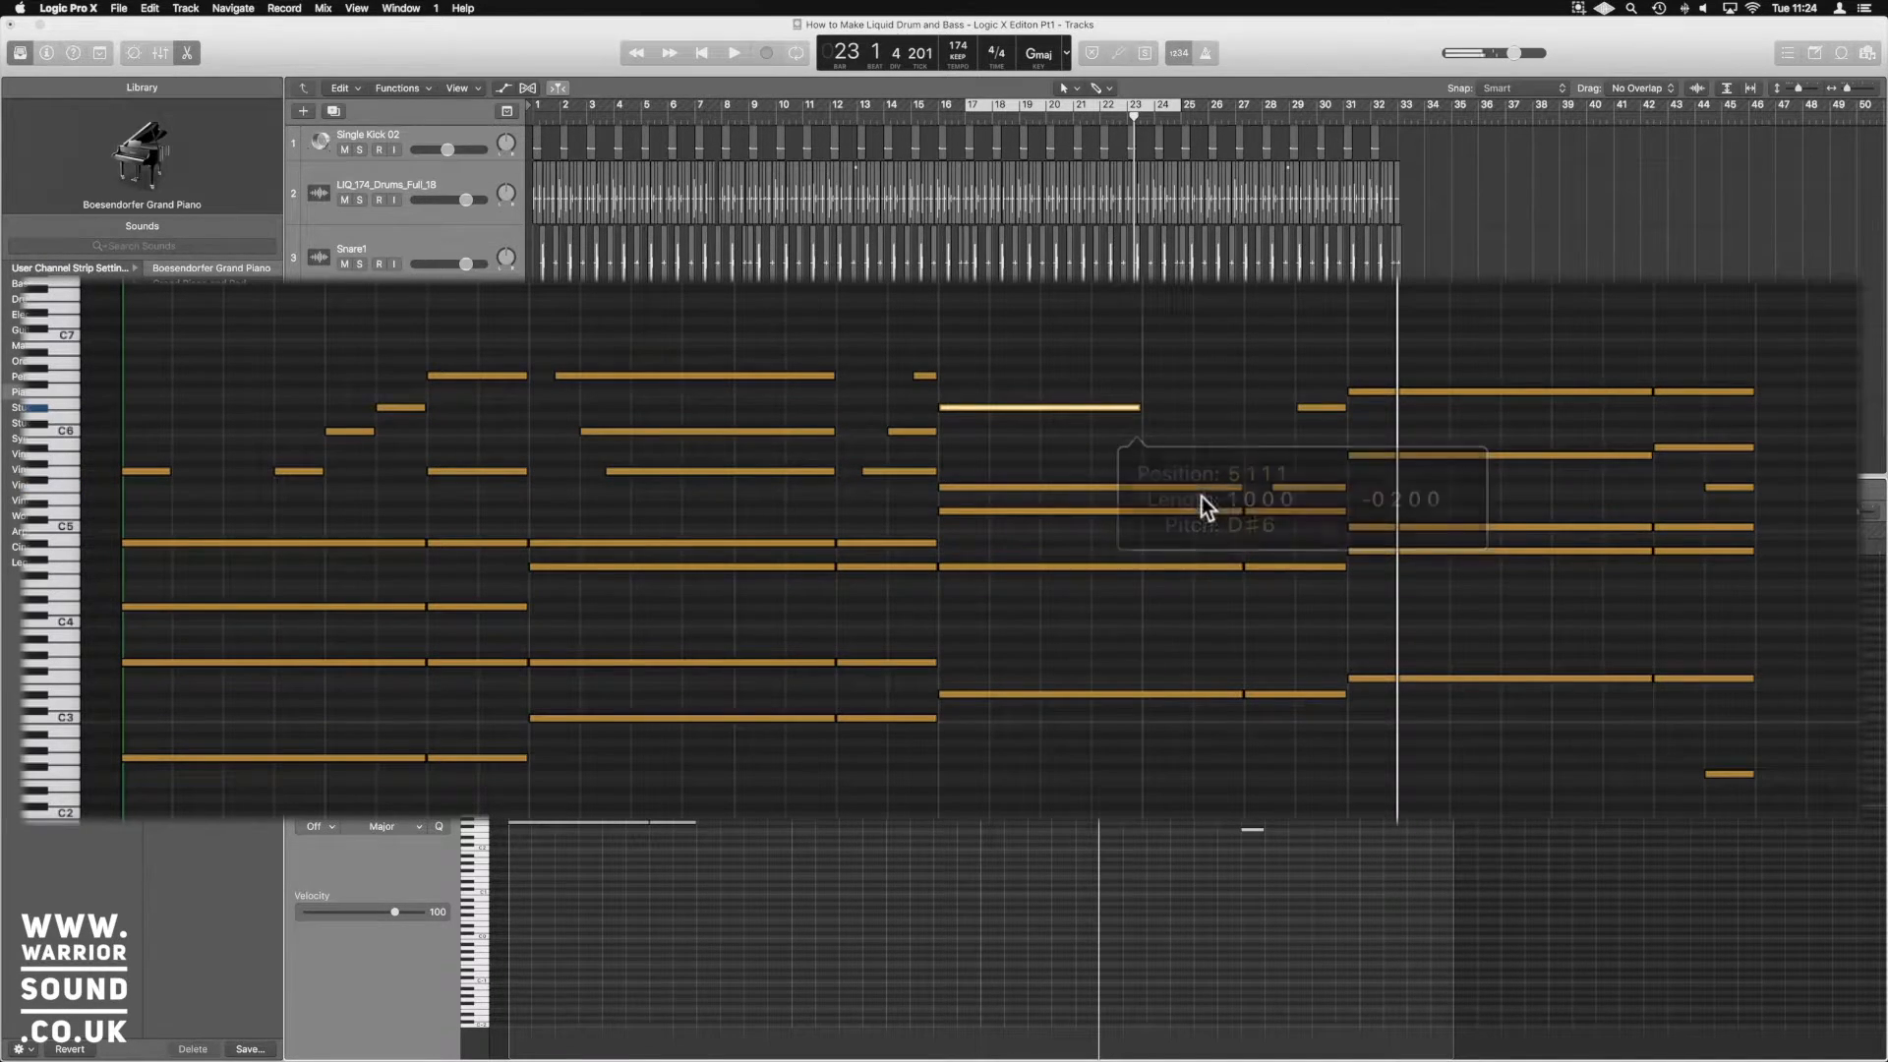
left_click_drag(1230, 488, 1125, 487)
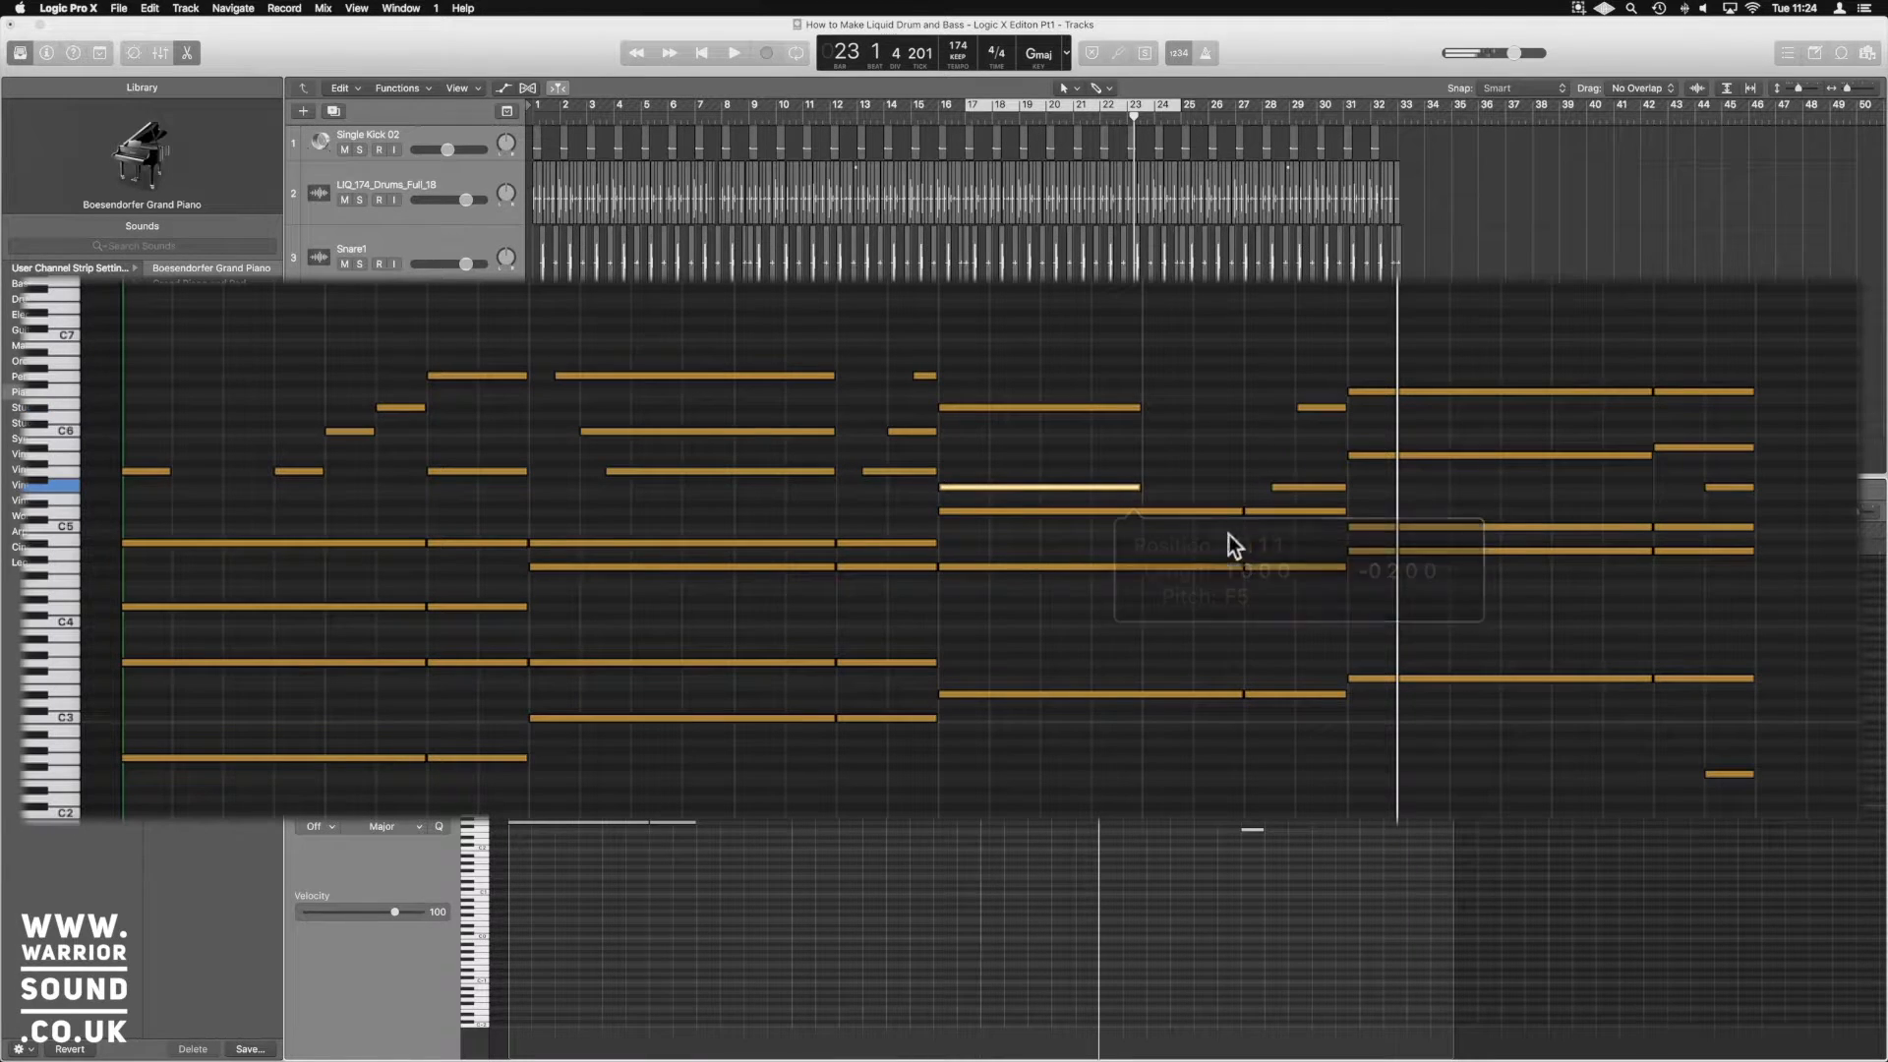
Shorten D5 in bar 21's chord to one bar and add a one-beat C6 on bar 22's first beat and a half-beat G6 before beat 3
left_click_drag(1230, 515, 1146, 510)
left_click(1145, 431)
left_click_drag(1335, 431, 1190, 433)
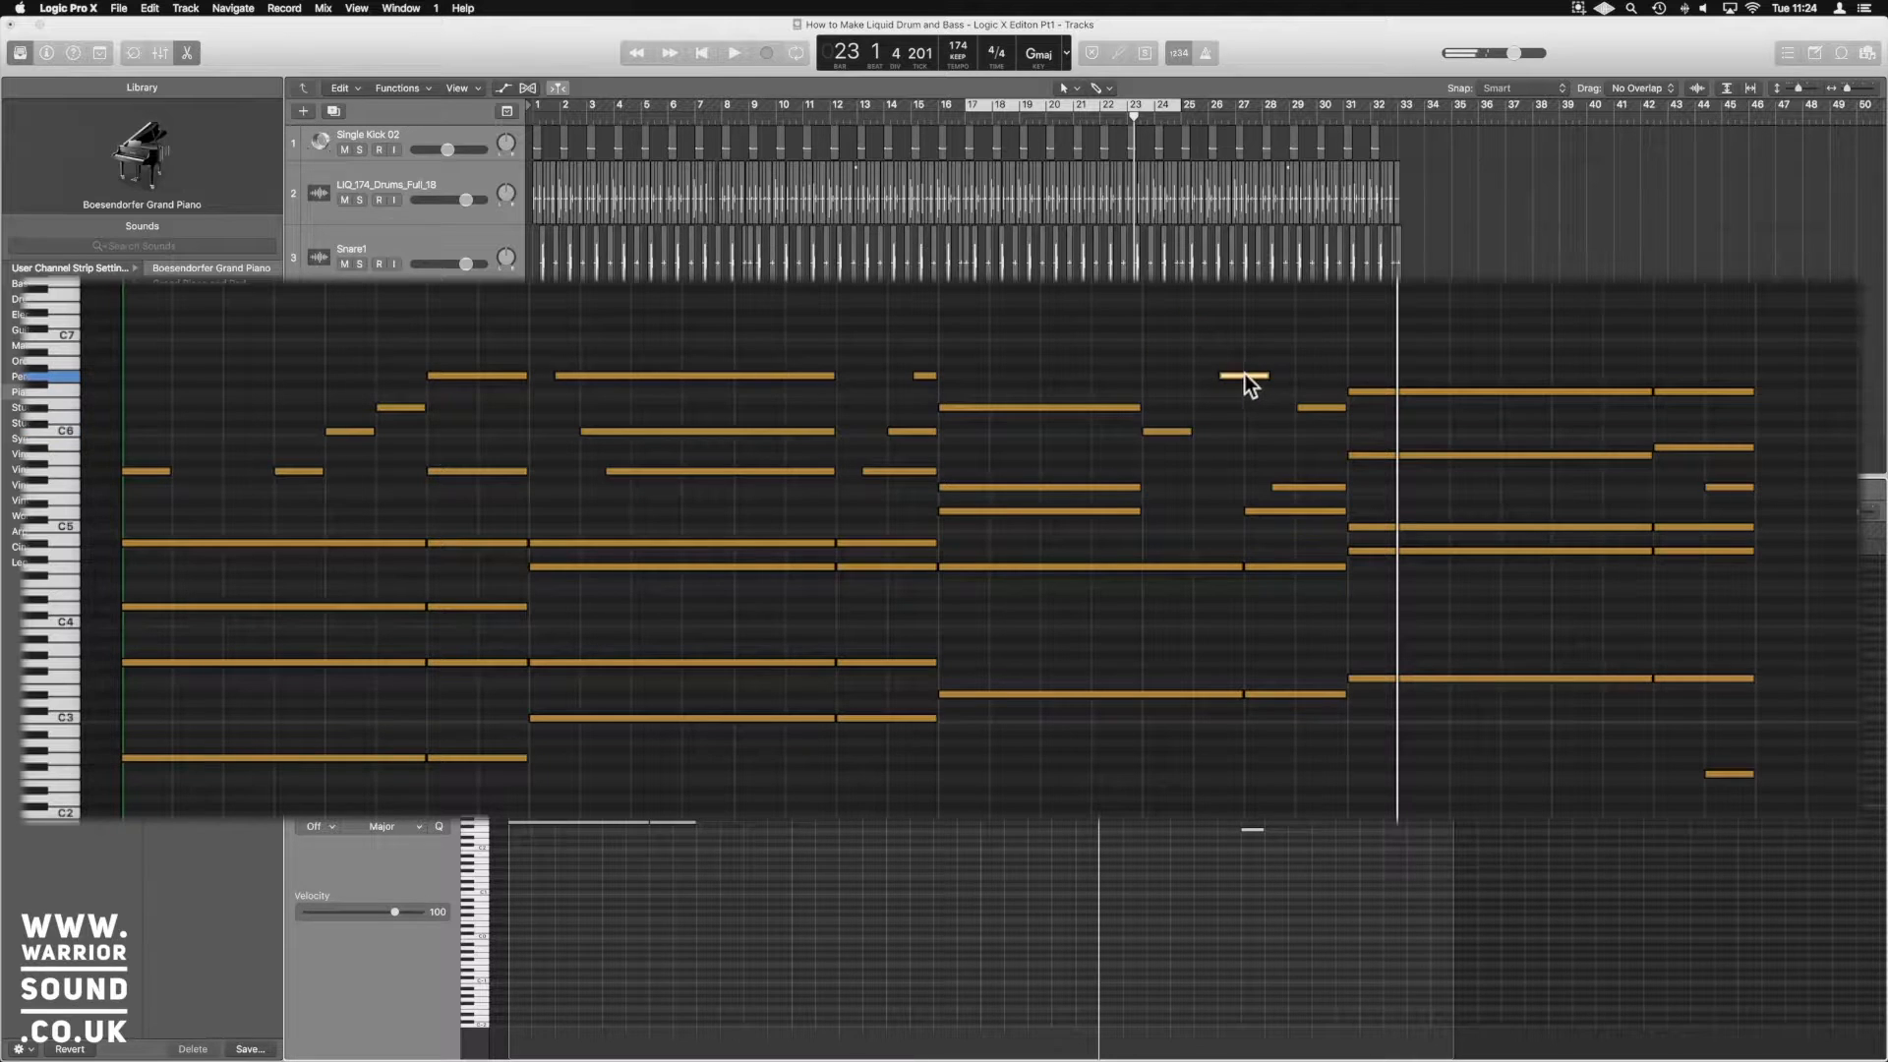
left_click_drag(1267, 375, 1240, 375)
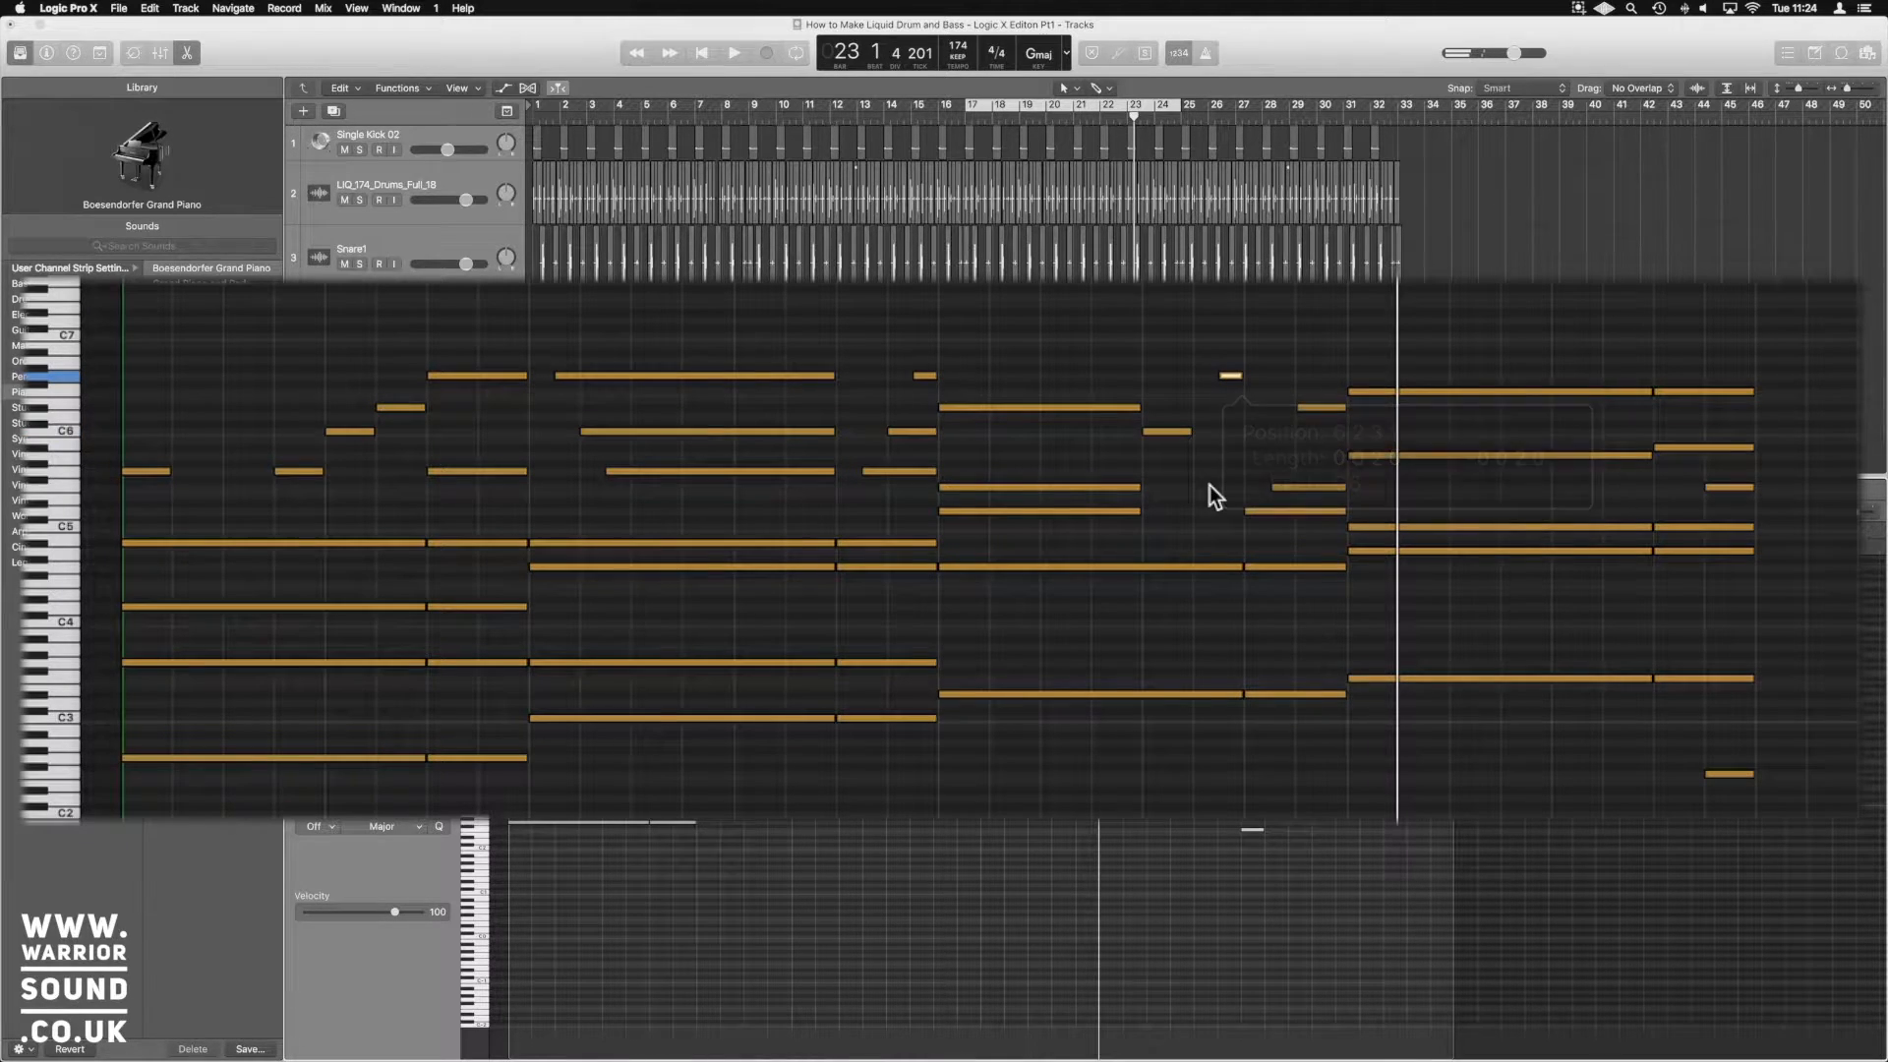
key("space")
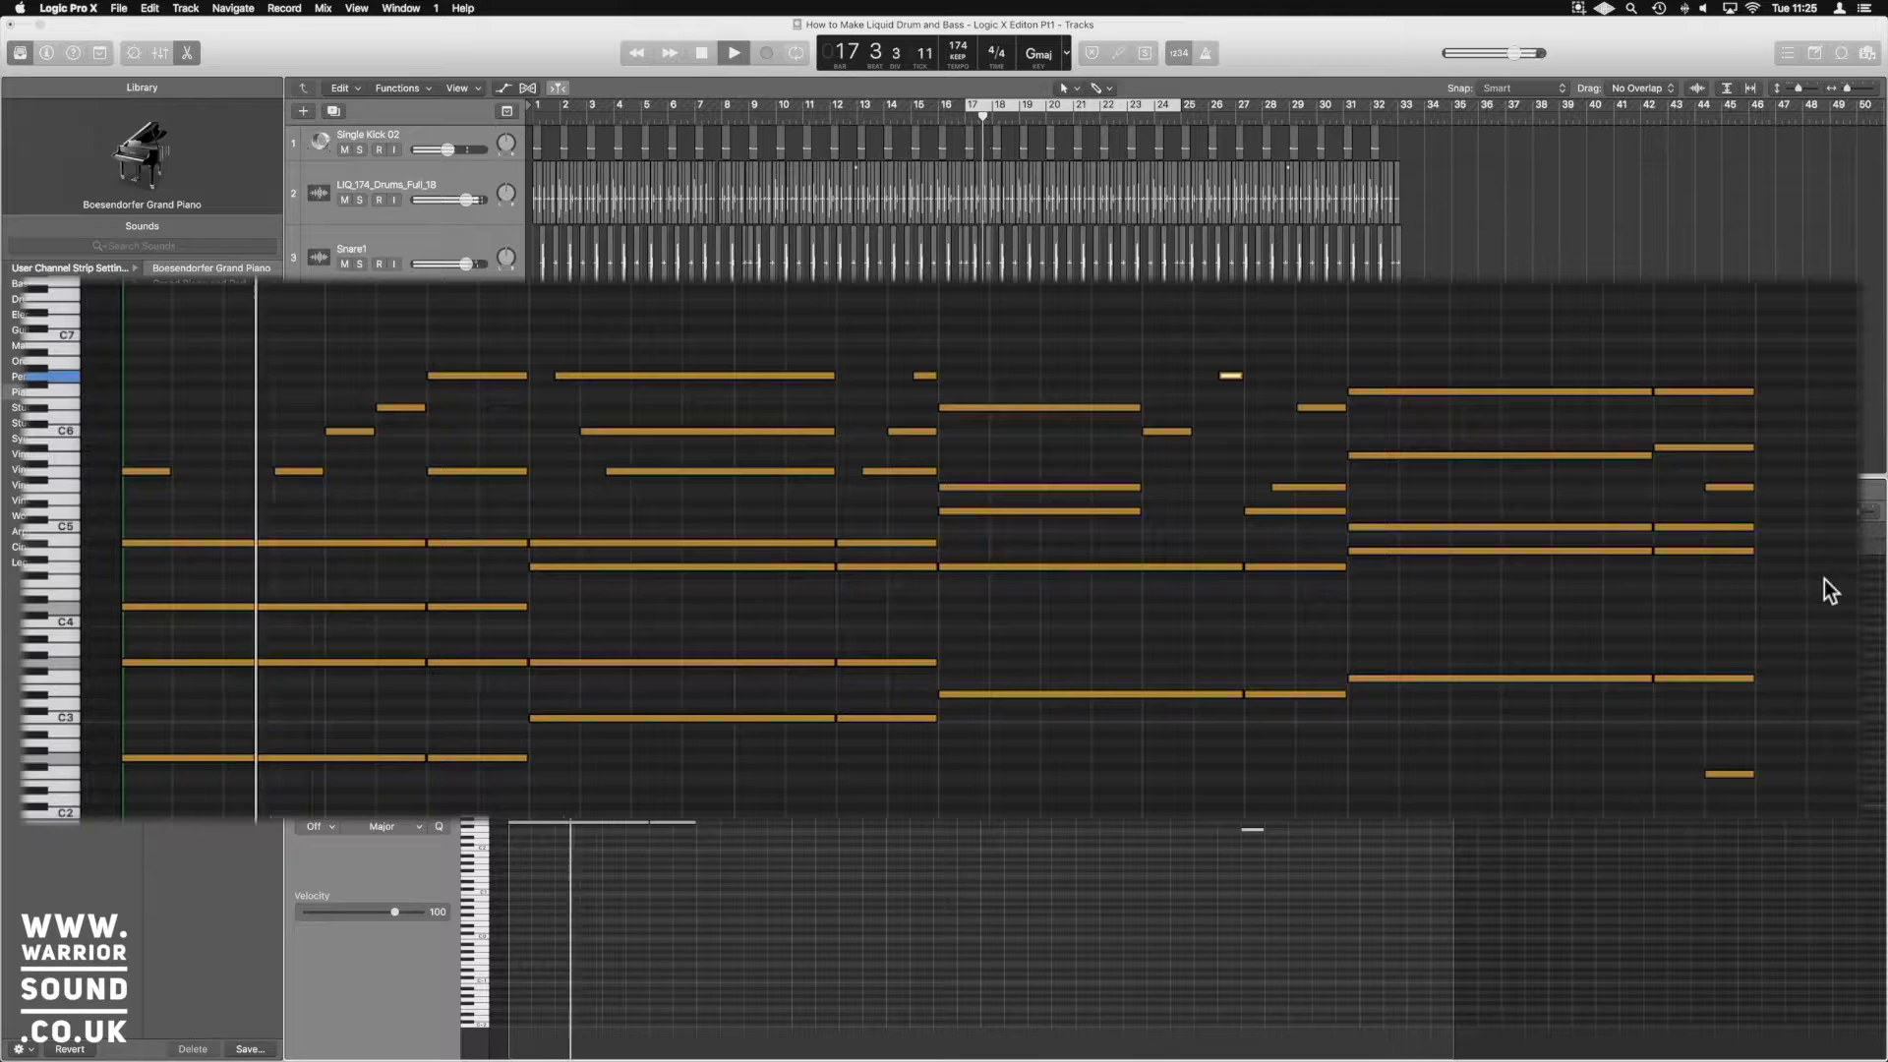
key("space")
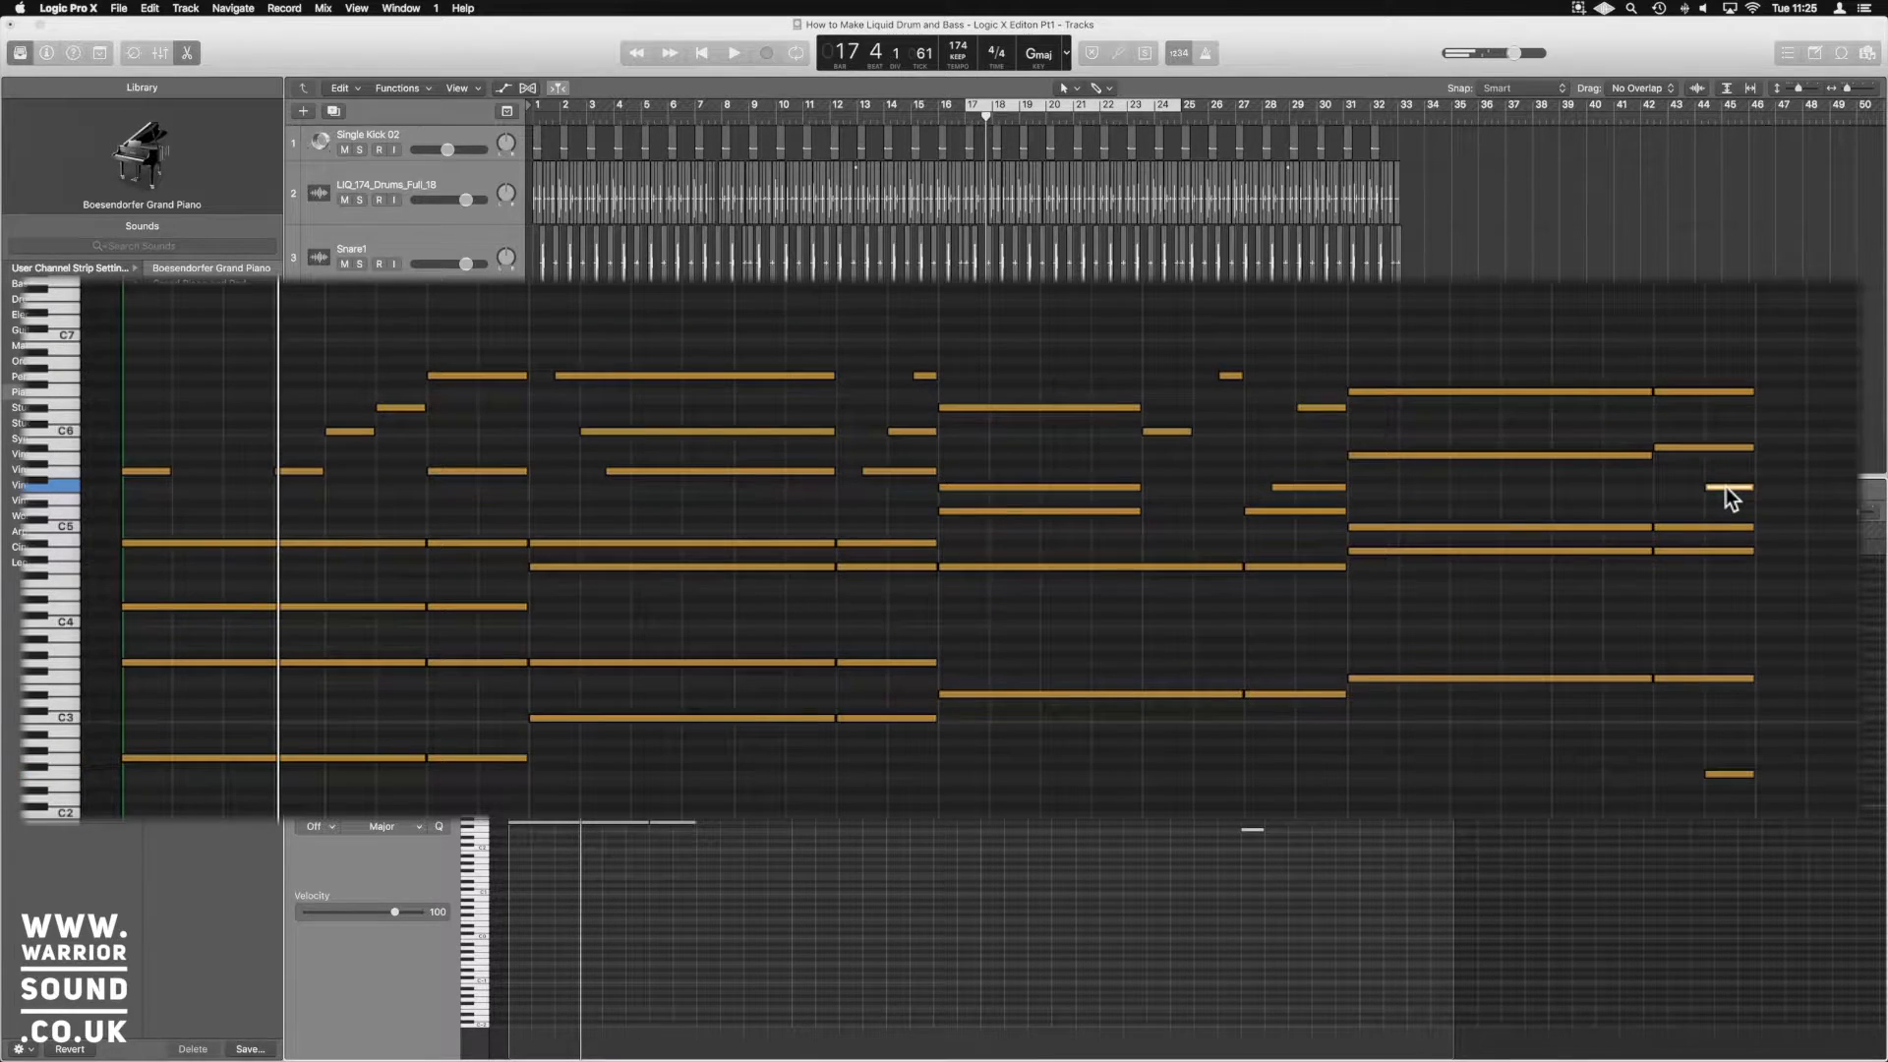
Turn bar 24's closing chord into a descending run: one-beat F6 half a beat late, one-beat D6 on beat 4, A♯5 starting at 24 4 2
key("alt+shift+Up")
key("alt+shift+Down")
left_click(1747, 392)
left_click_drag(1747, 392, 1695, 391)
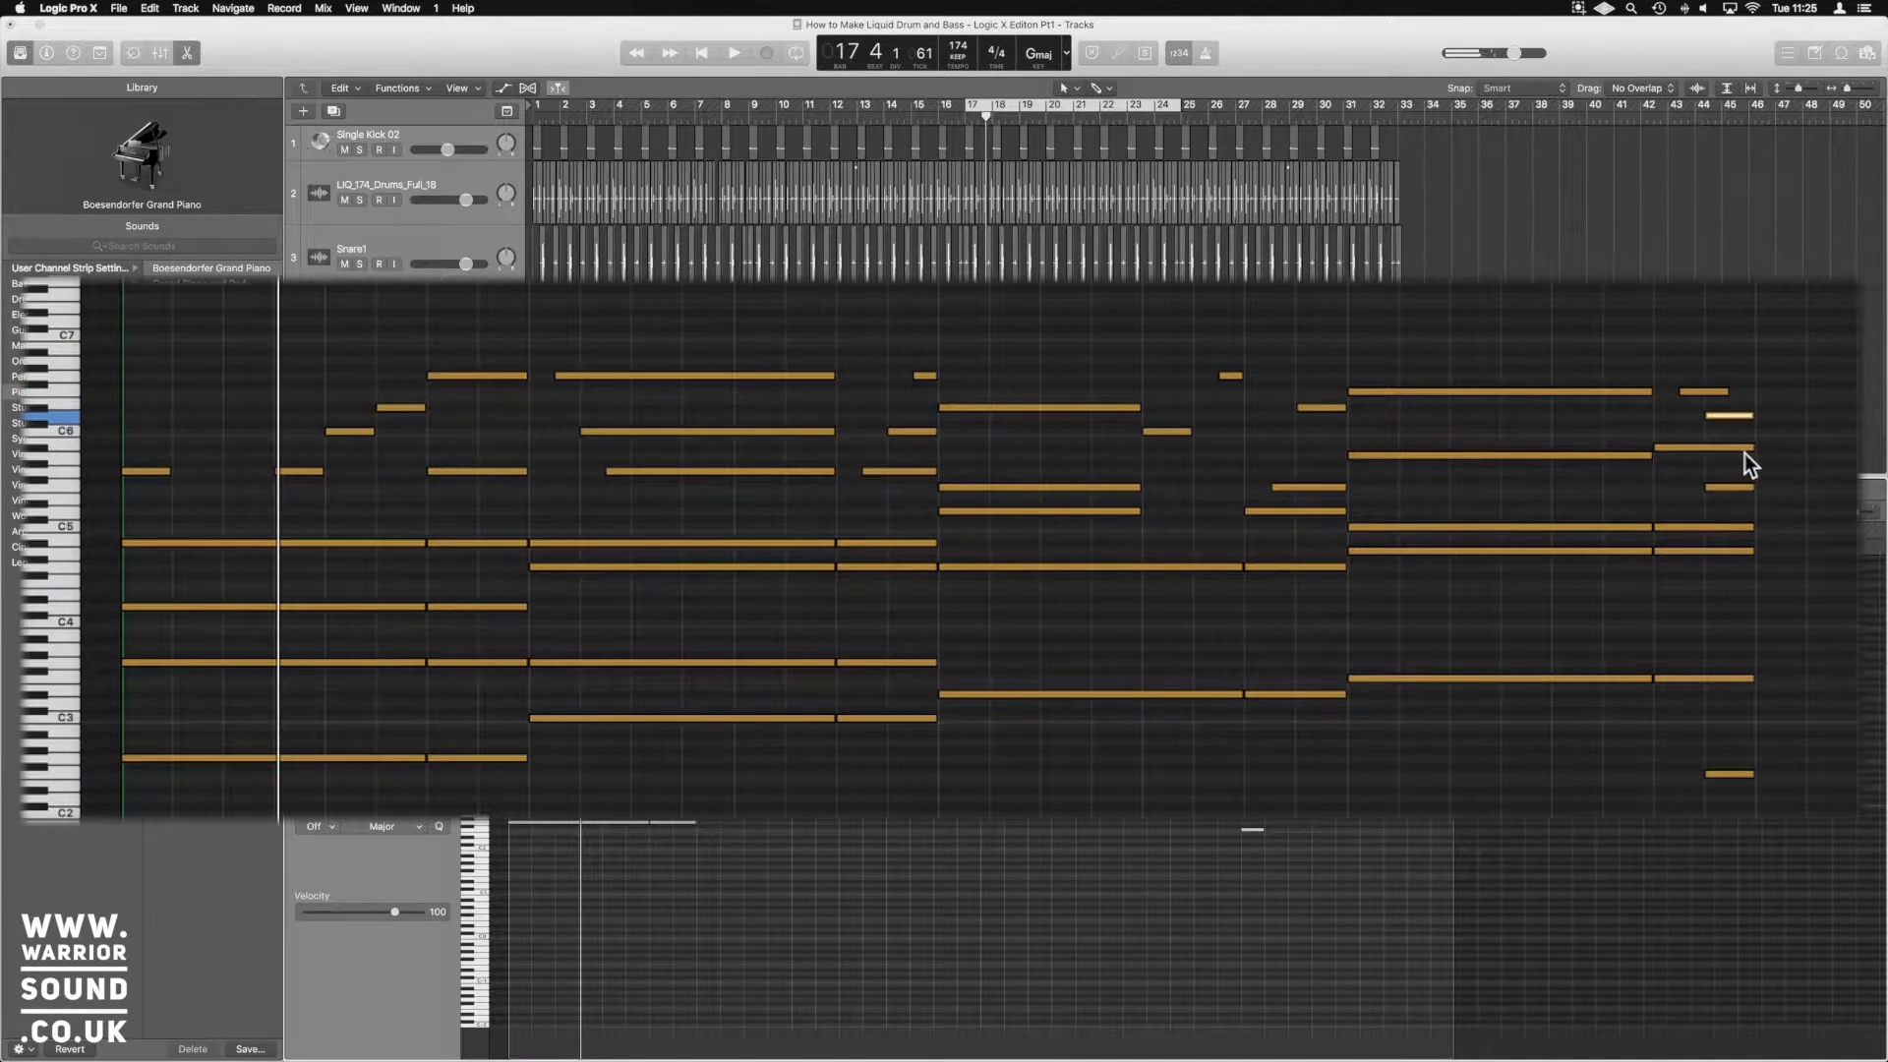
left_click_drag(1661, 449, 1718, 450)
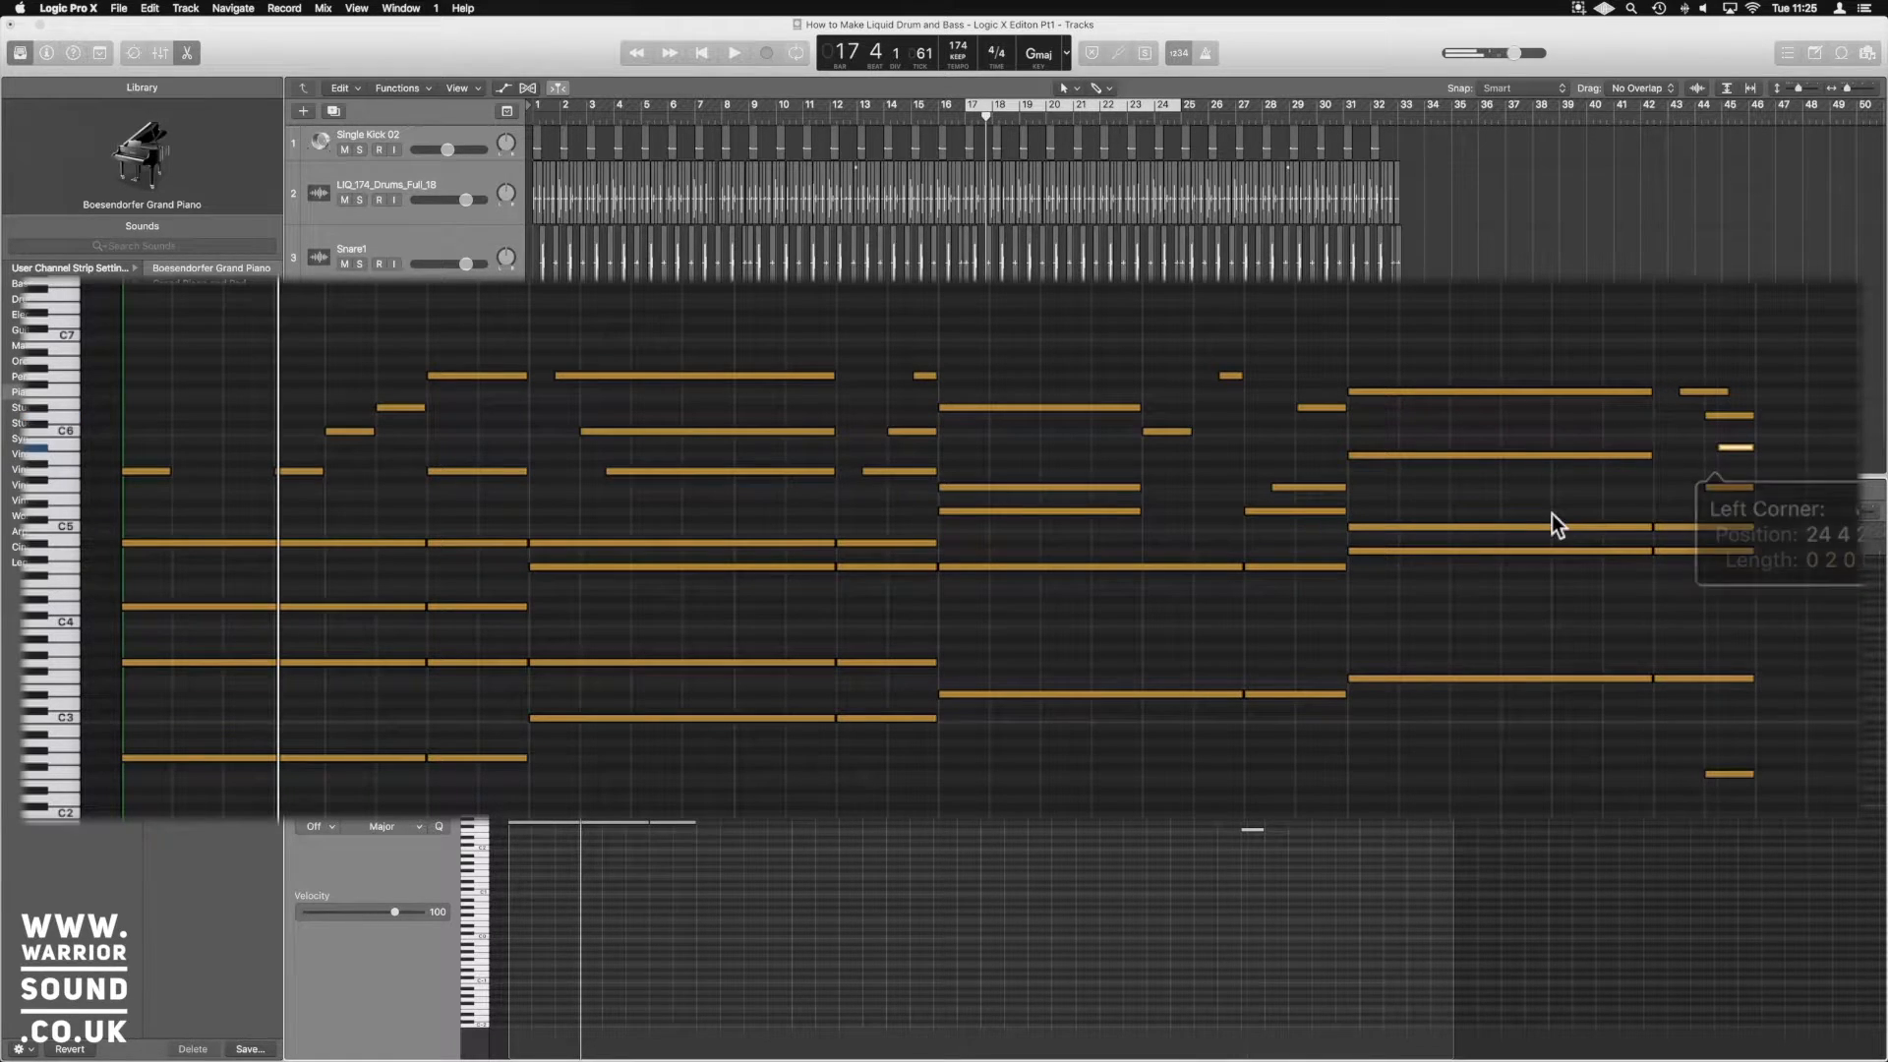
key("space")
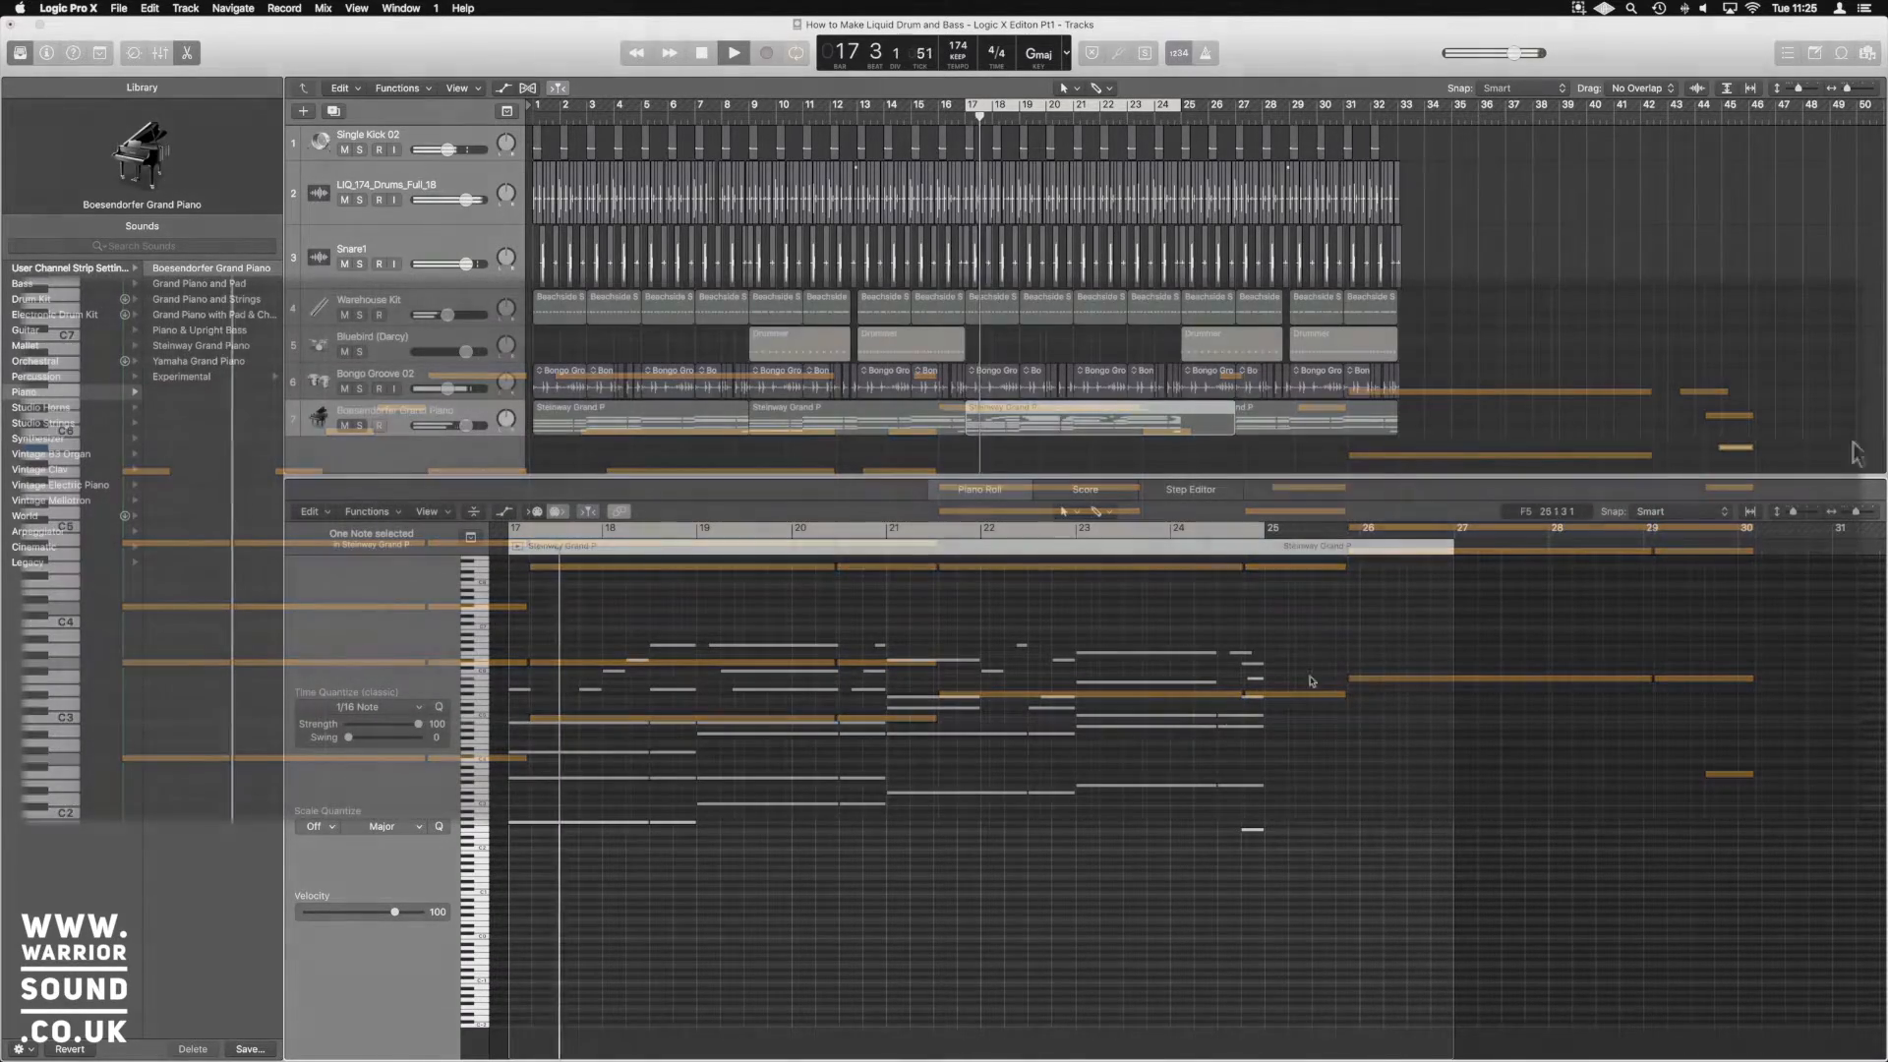
key("space")
Trim the reworked piano region to bars 17 to 24 and replace the old piano region in bars 25 to 32 with its copy
left_click_drag(1233, 432, 1310, 421)
left_click(1265, 410)
key("Delete")
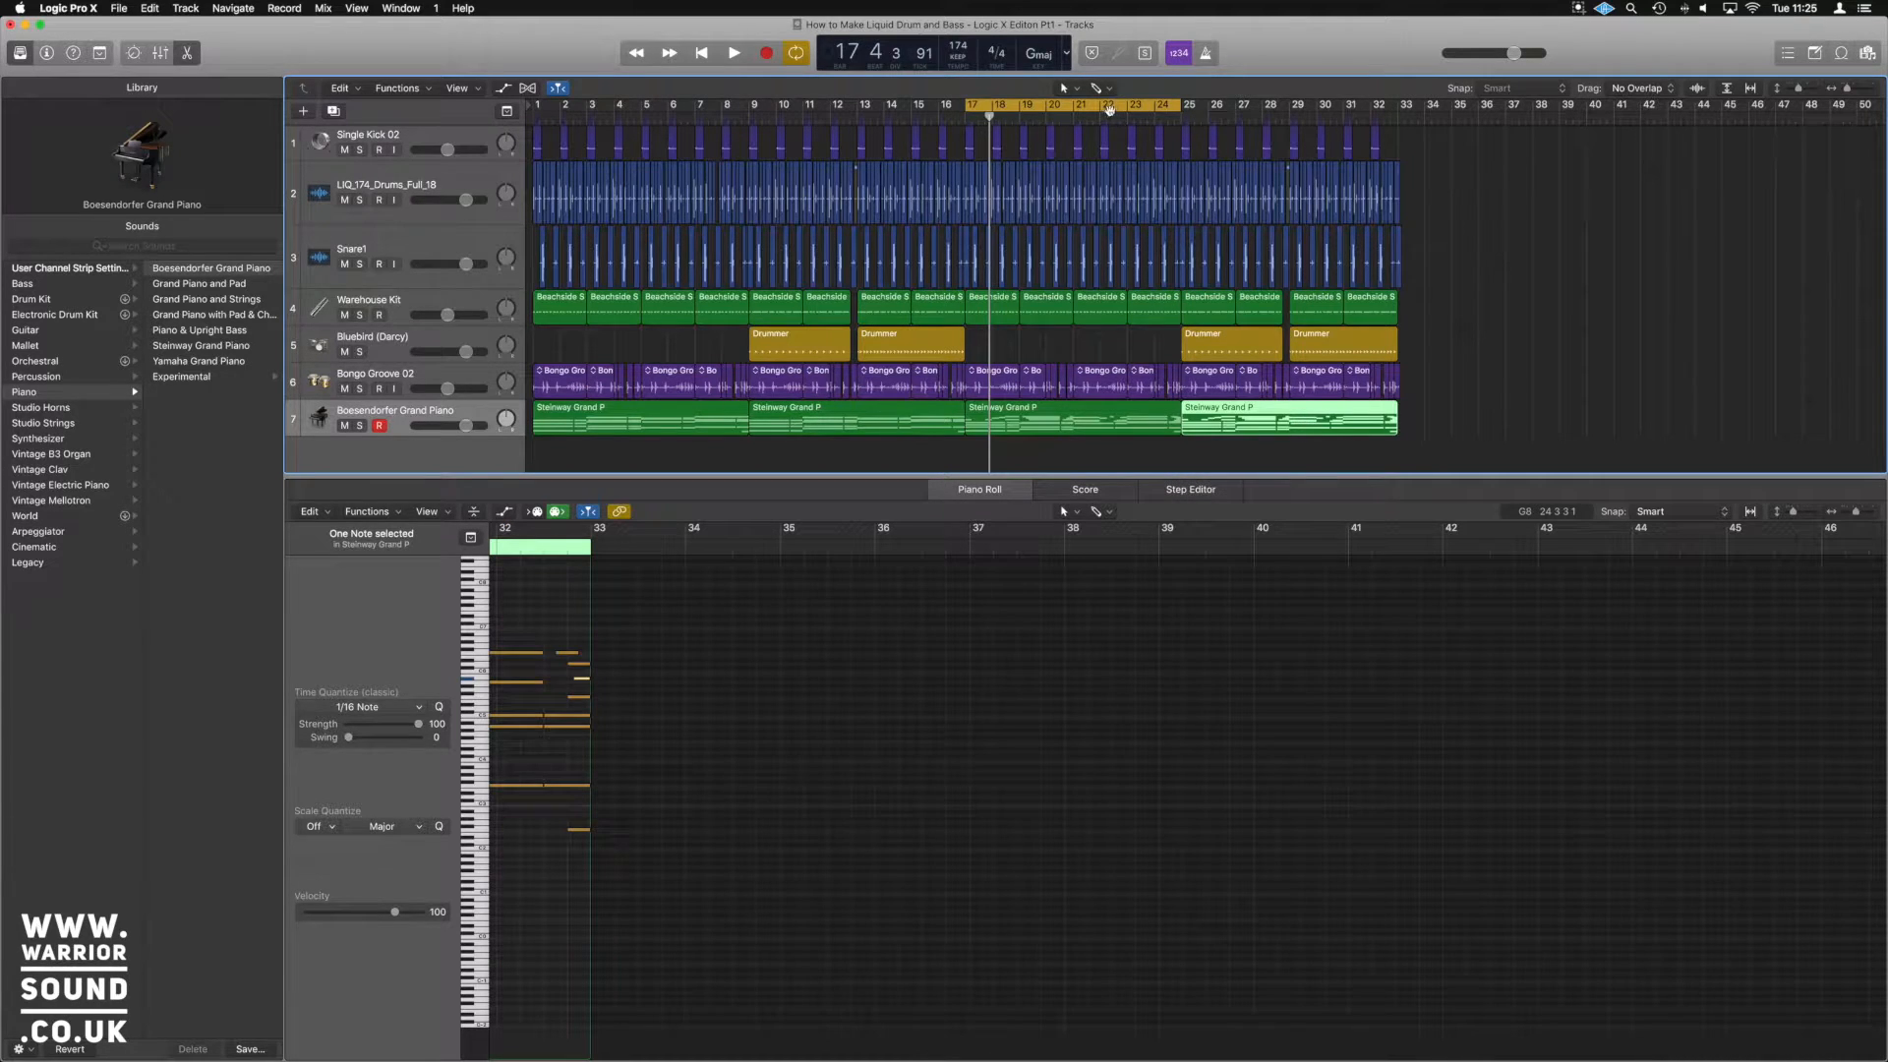
Extend the cycle range to cover bars 1 to 32, play the full arrangement, and deselect all regions
left_click_drag(1398, 105, 533, 106)
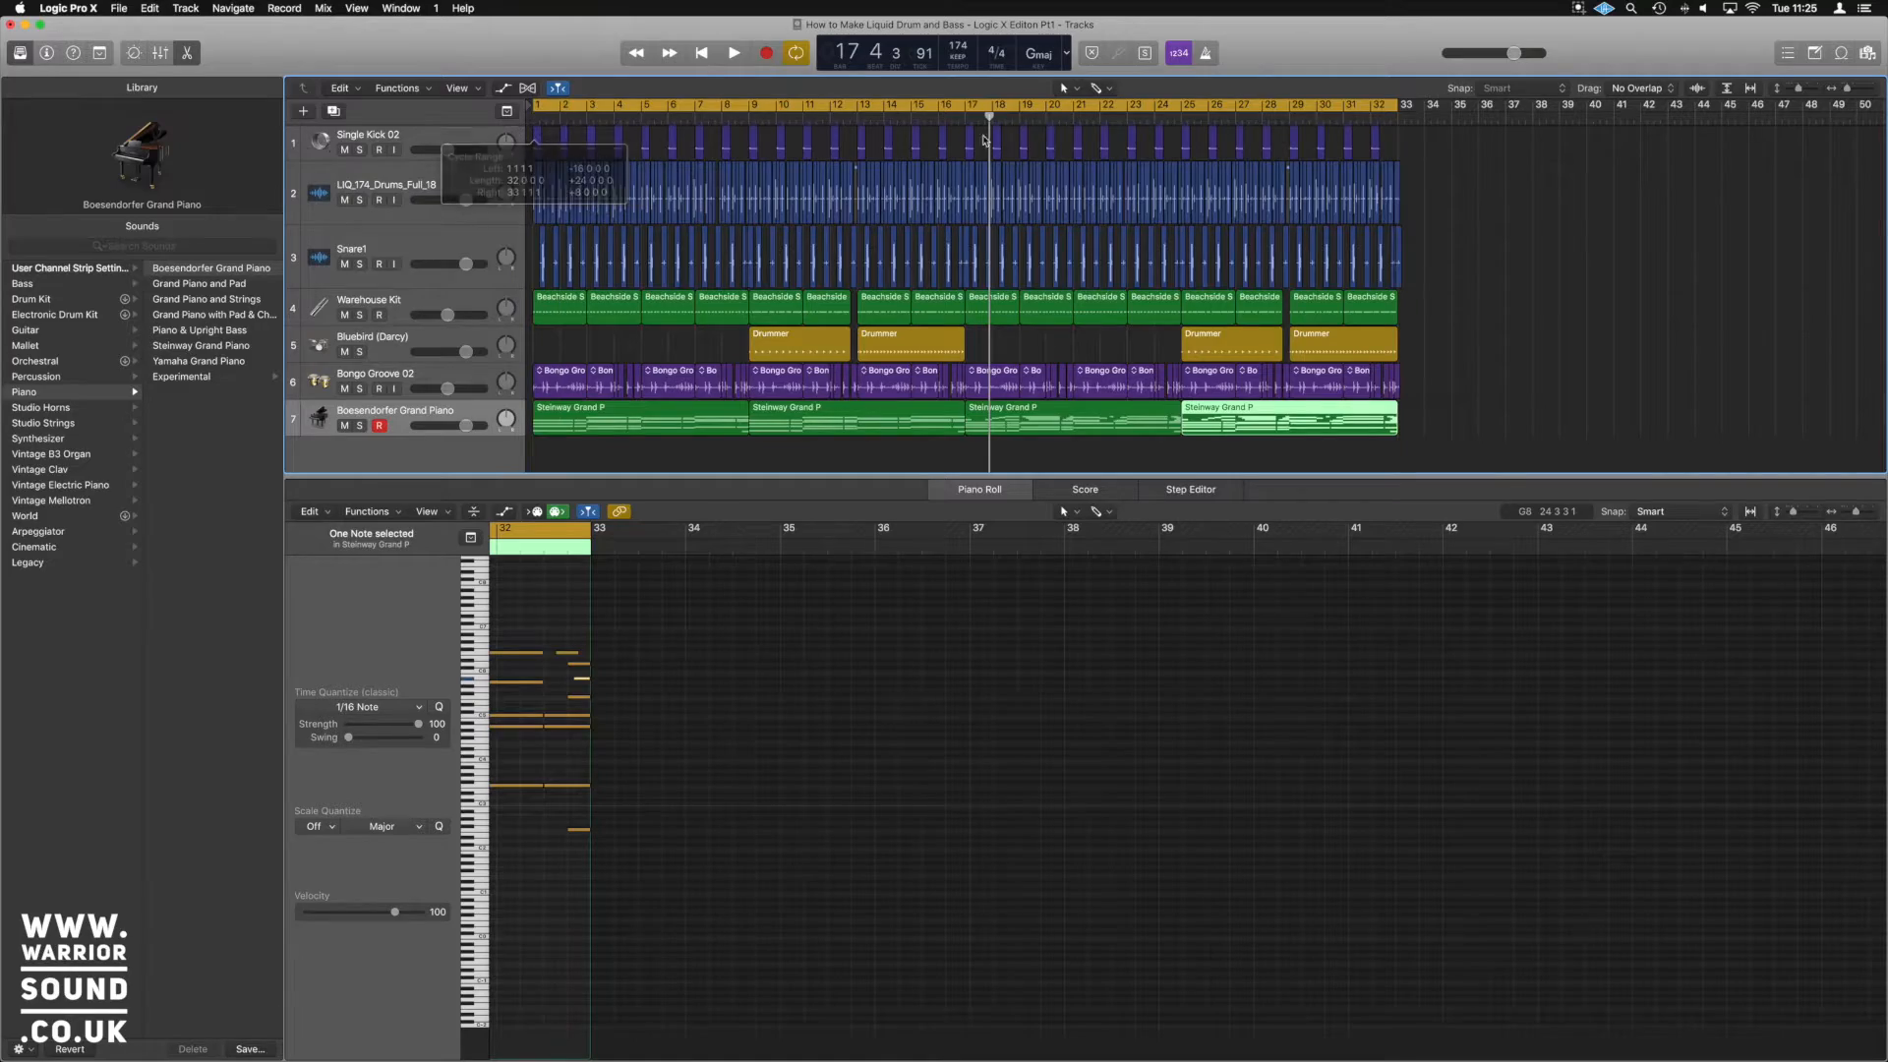
key("space")
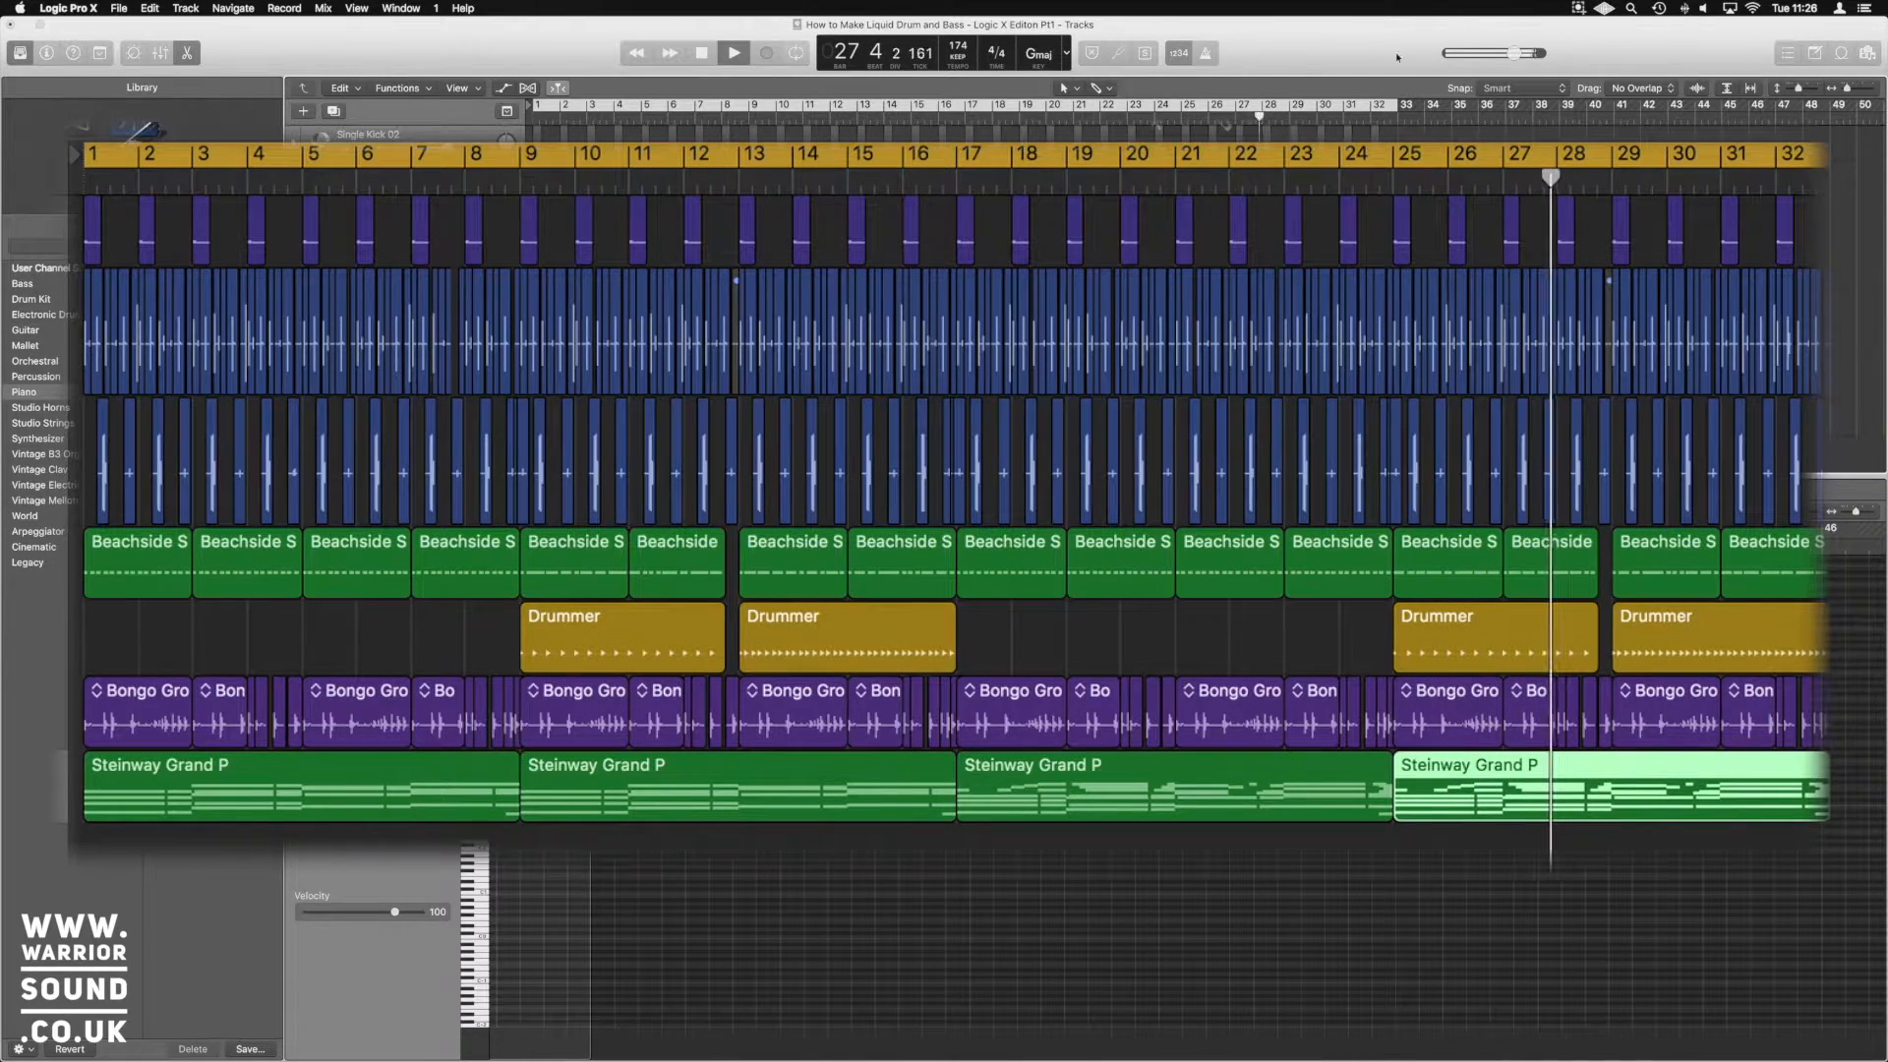
key("shift+d")
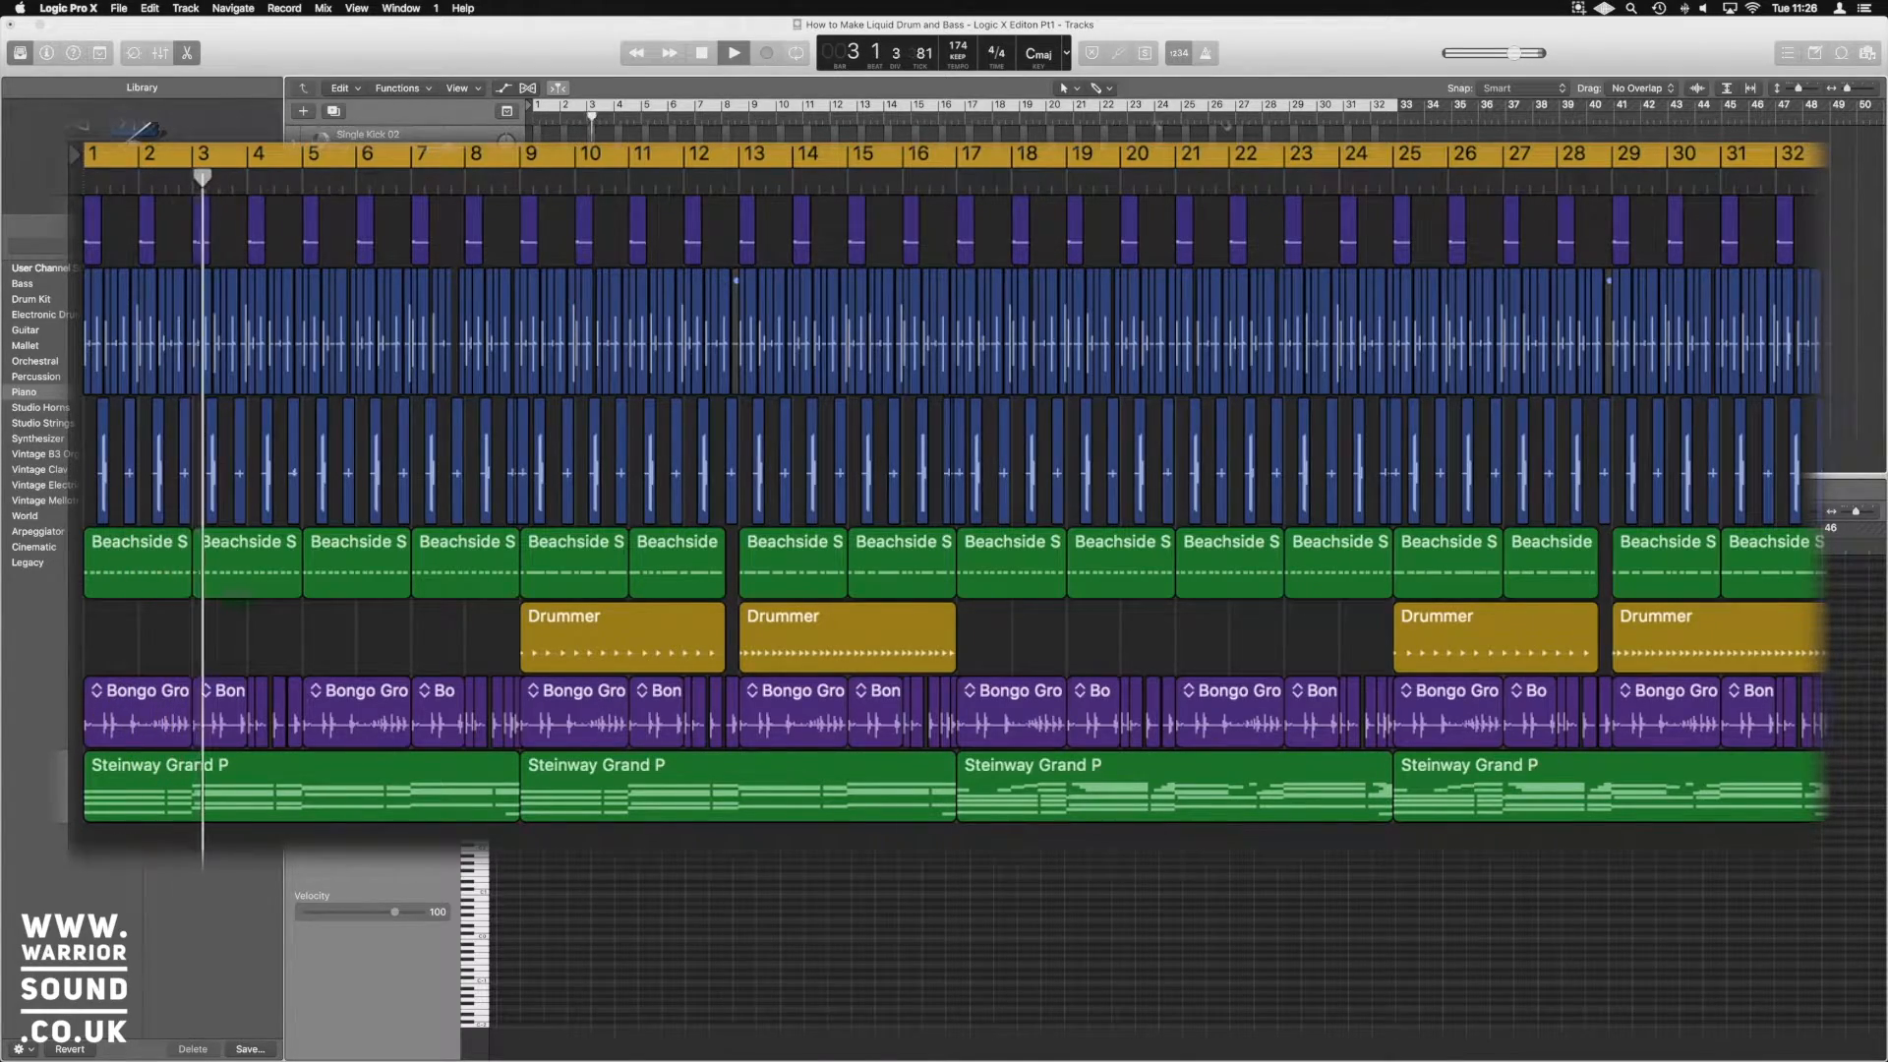
key("space")
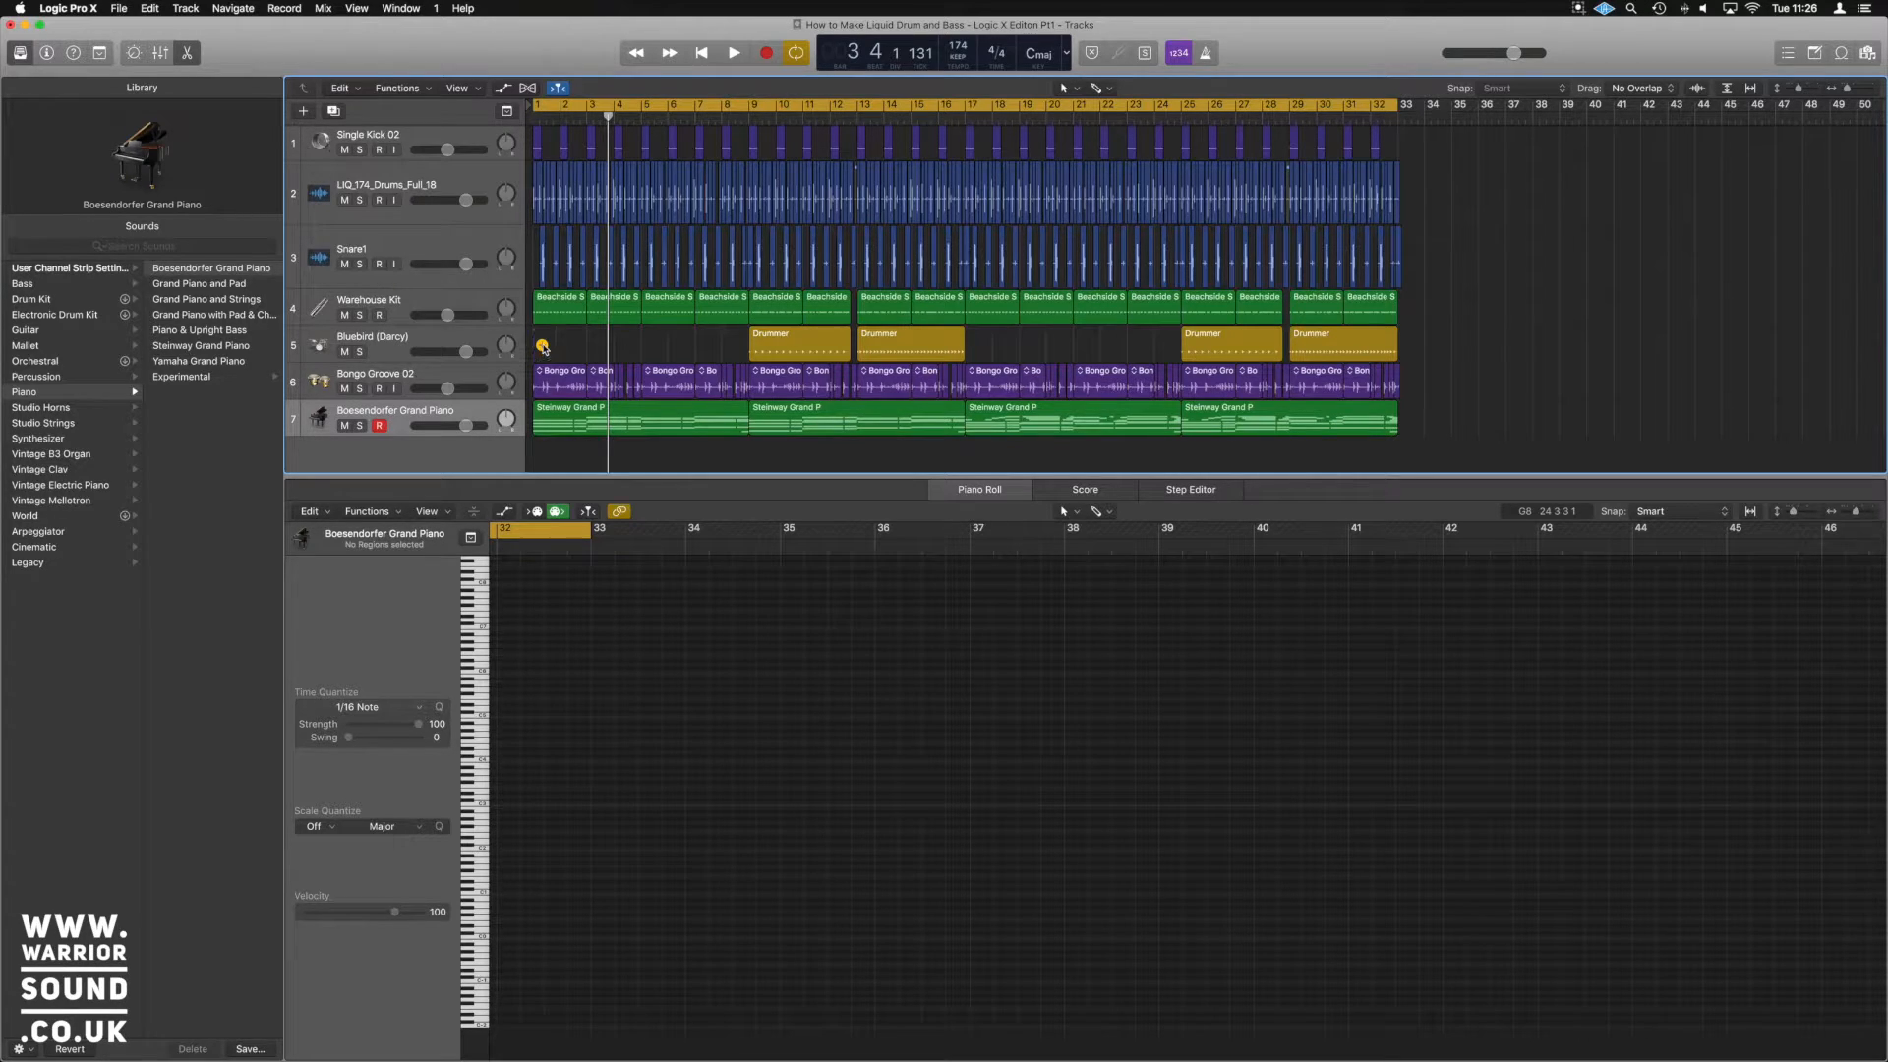
Add a Drummer region at bar 1 of the Bluebird (Darcy) track and shorten it to one beat
key("super+z")
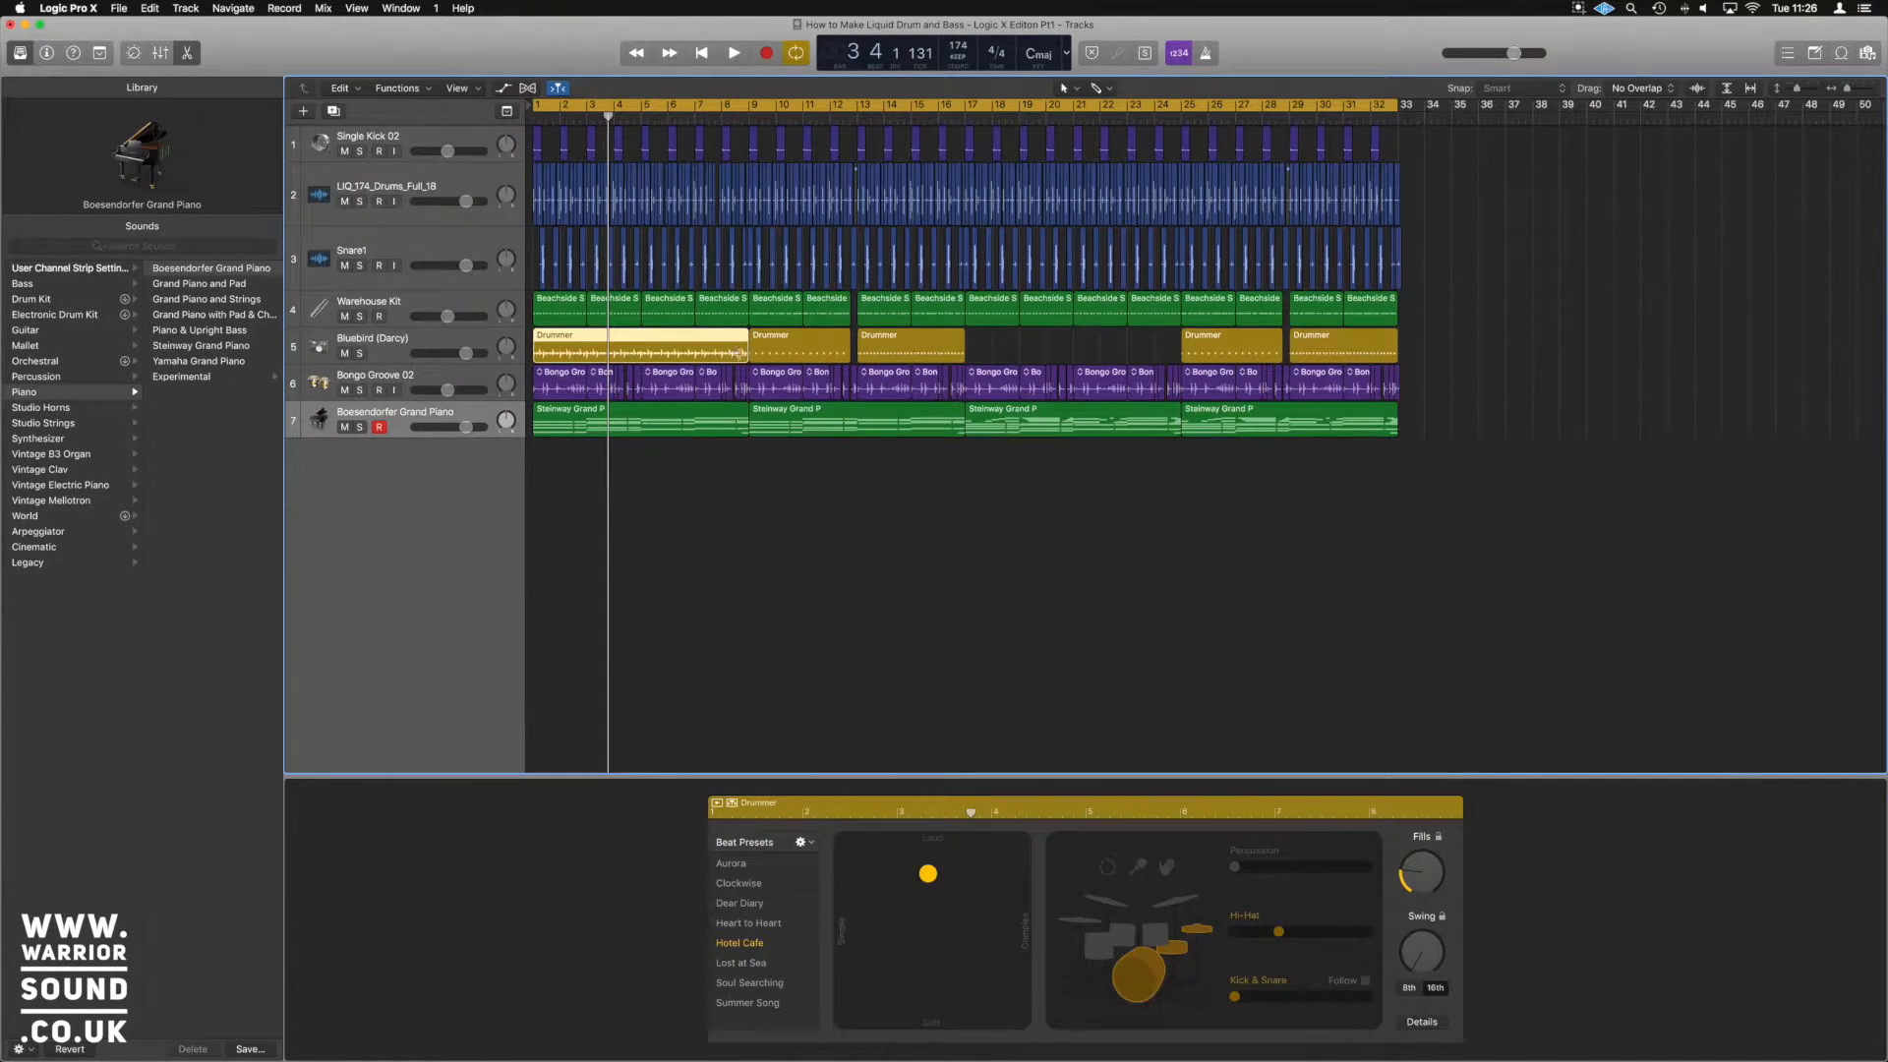
left_click_drag(676, 352, 544, 354)
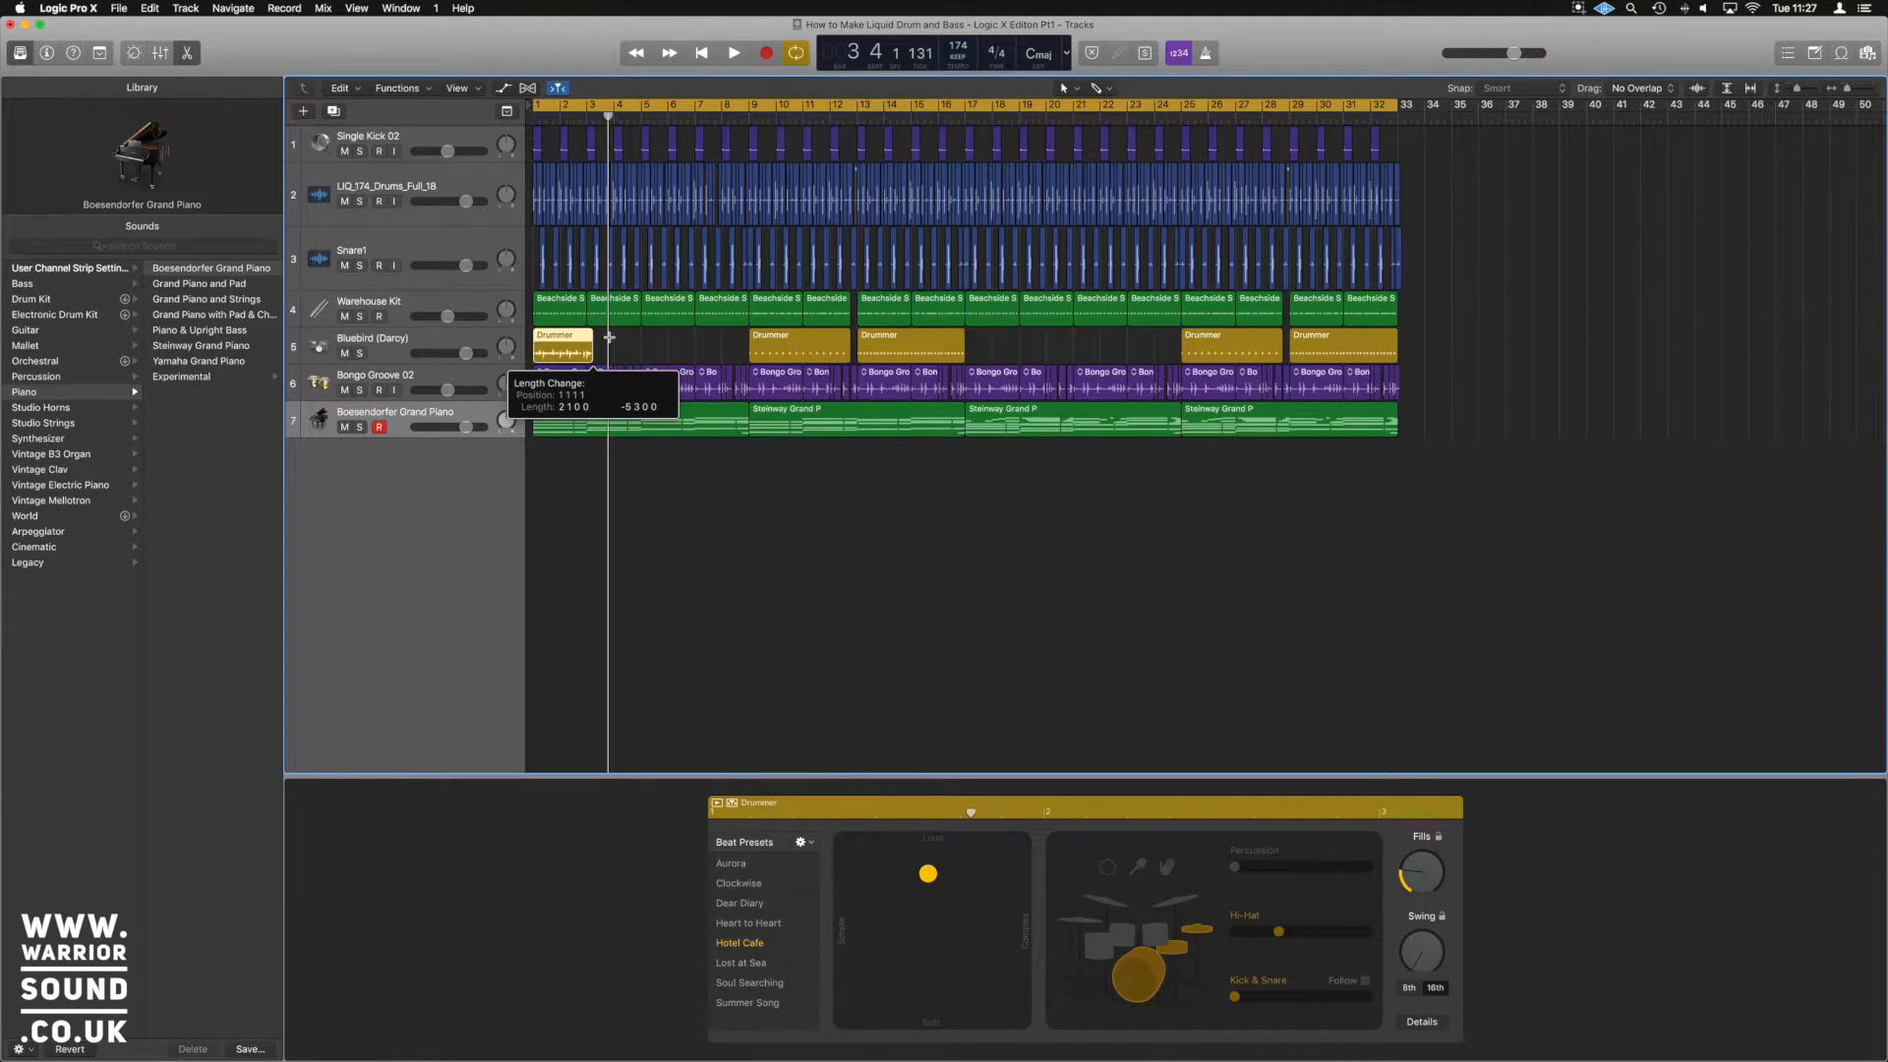
left_click_drag(608, 337, 610, 342)
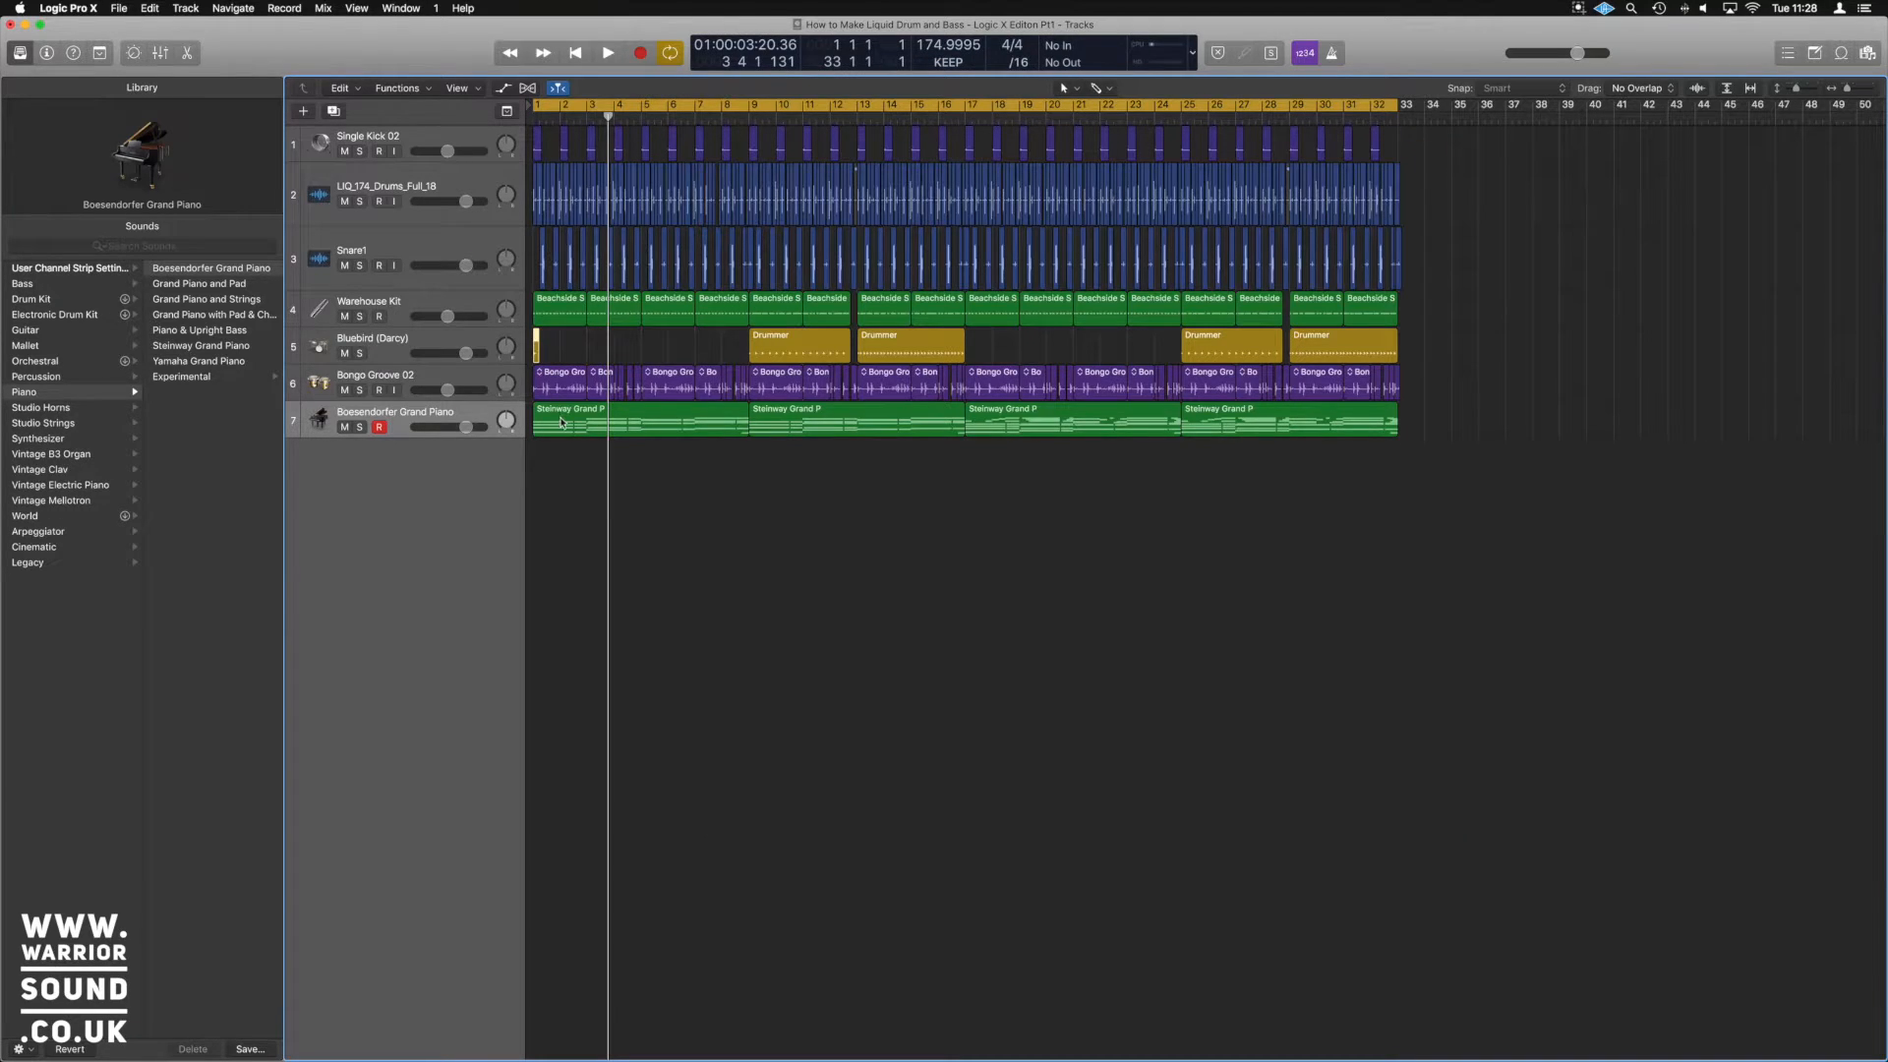
Set the short Drummer region to cymbals only, with kick and snare off, no fills and the simplest, loudest pattern, and listen
left_click(539, 348)
double_click(536, 352)
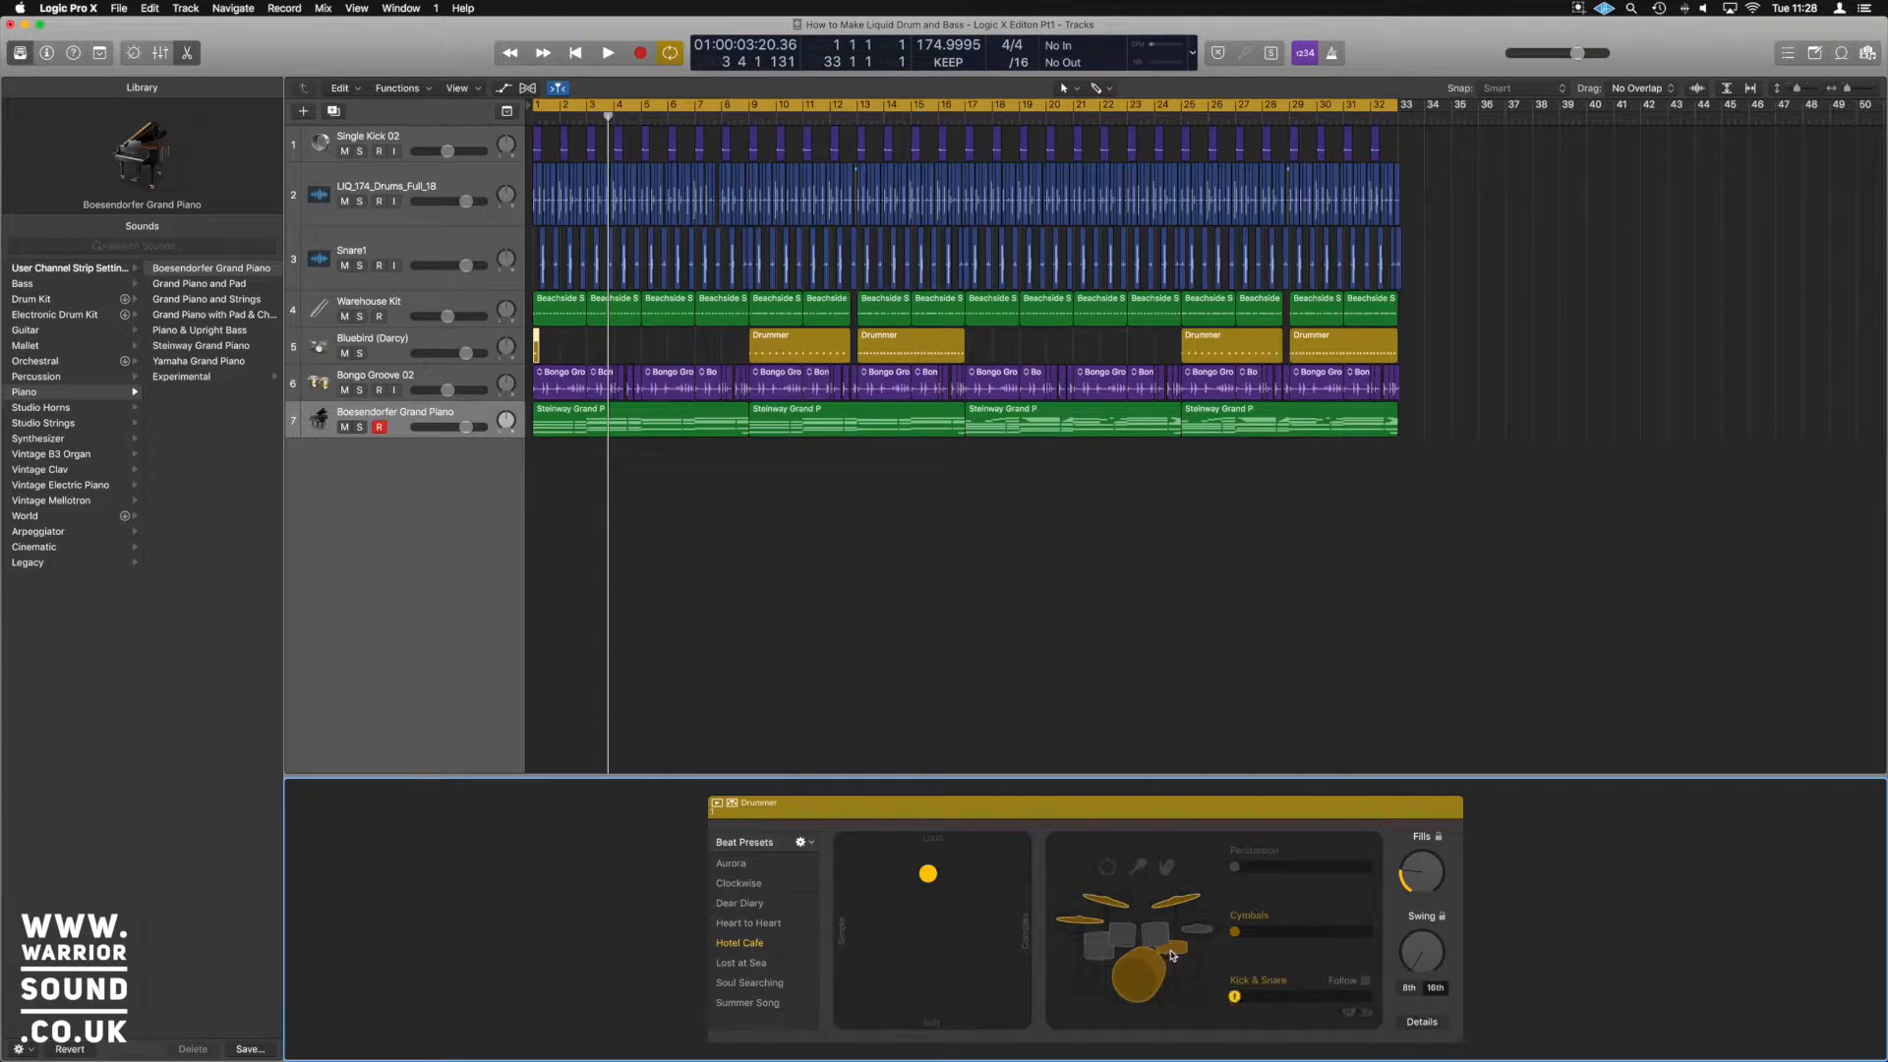
left_click(1184, 901)
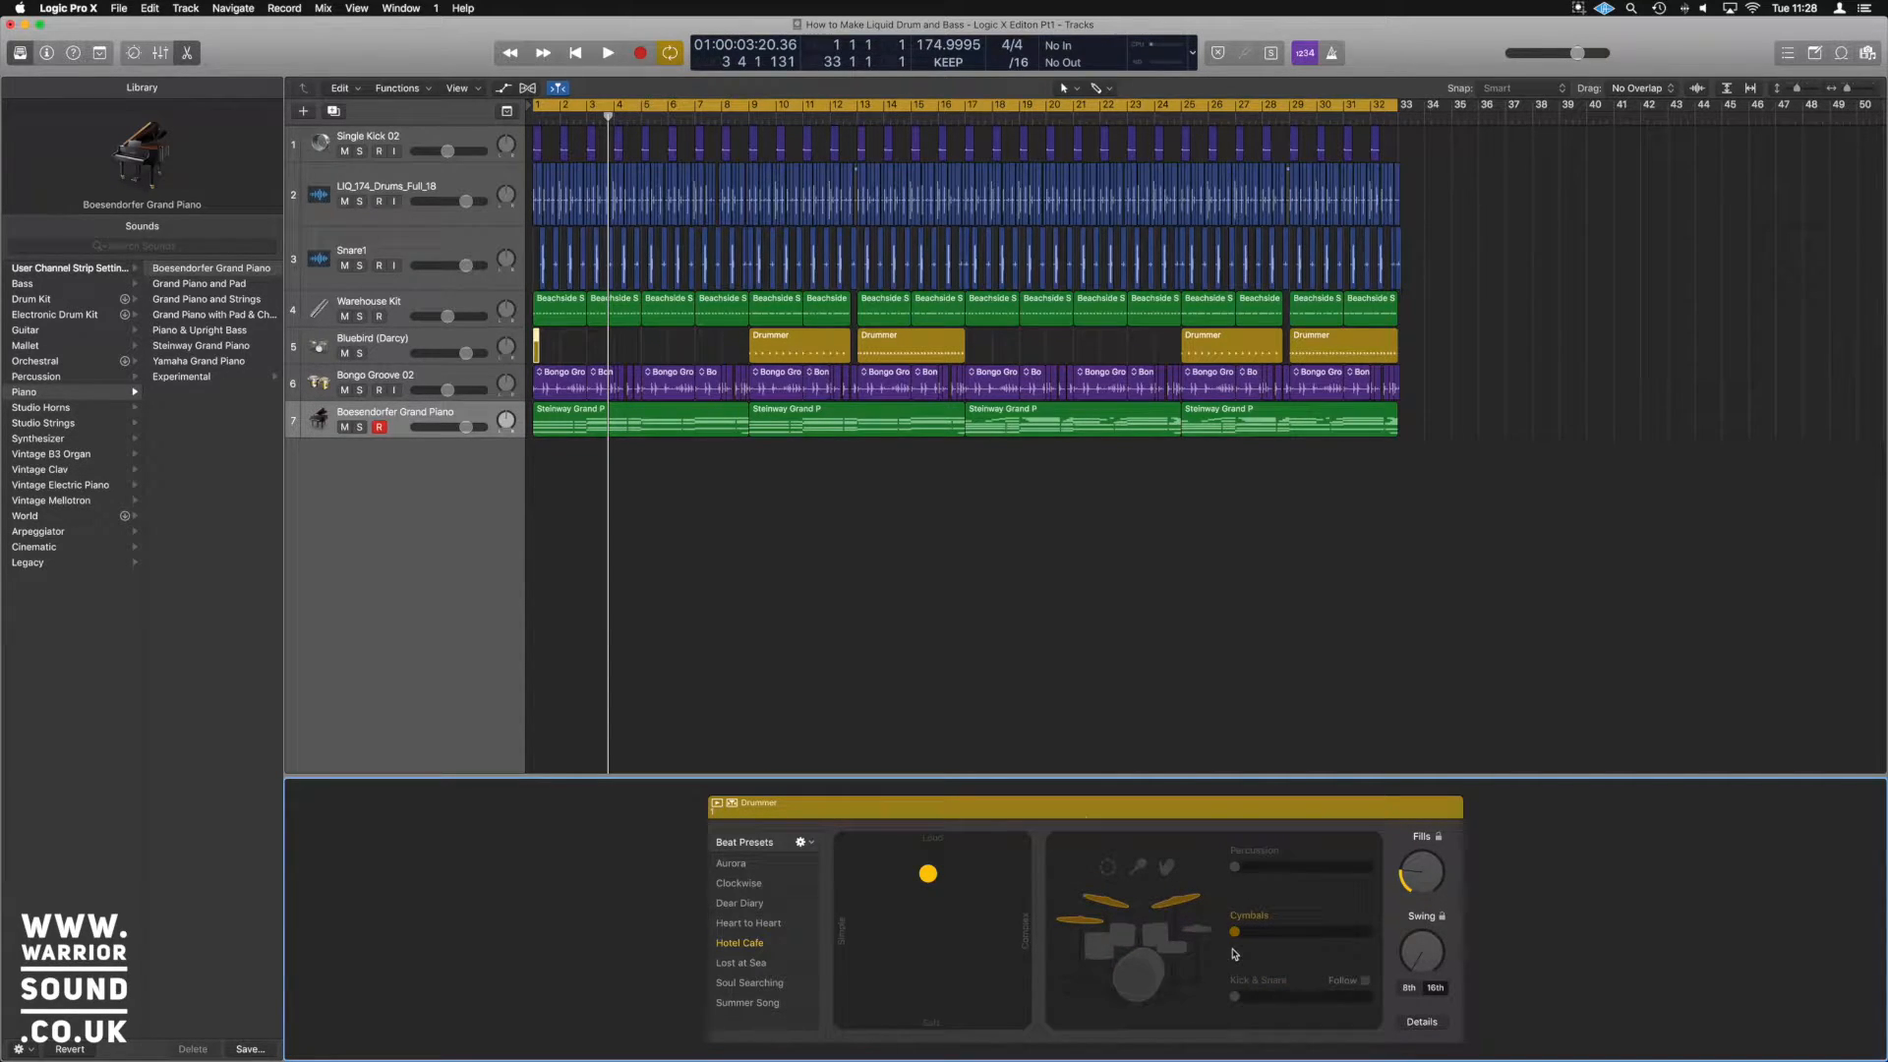
left_click_drag(929, 873, 747, 698)
scroll(713, 505, "down", 3)
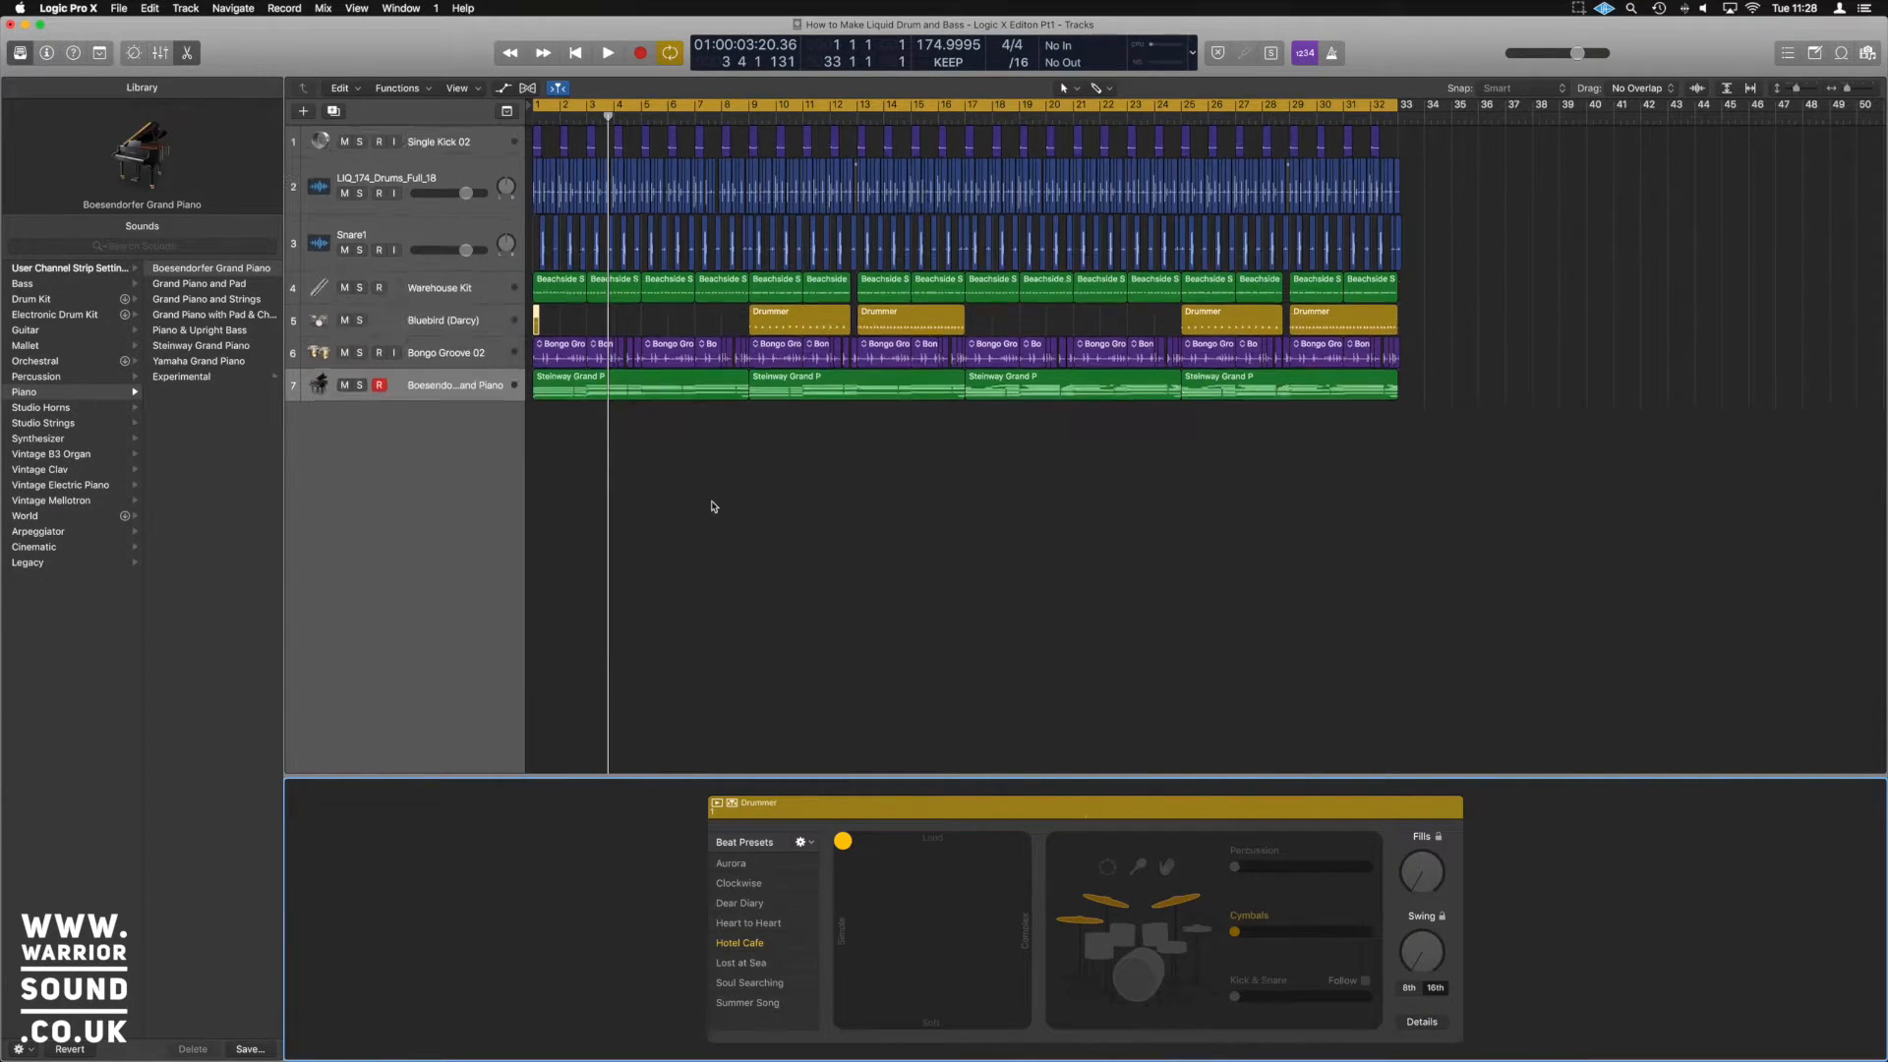
scroll(712, 505, "right", 5)
scroll(713, 505, "up", 4)
scroll(713, 505, "up", 2)
scroll(712, 506, "right", 5)
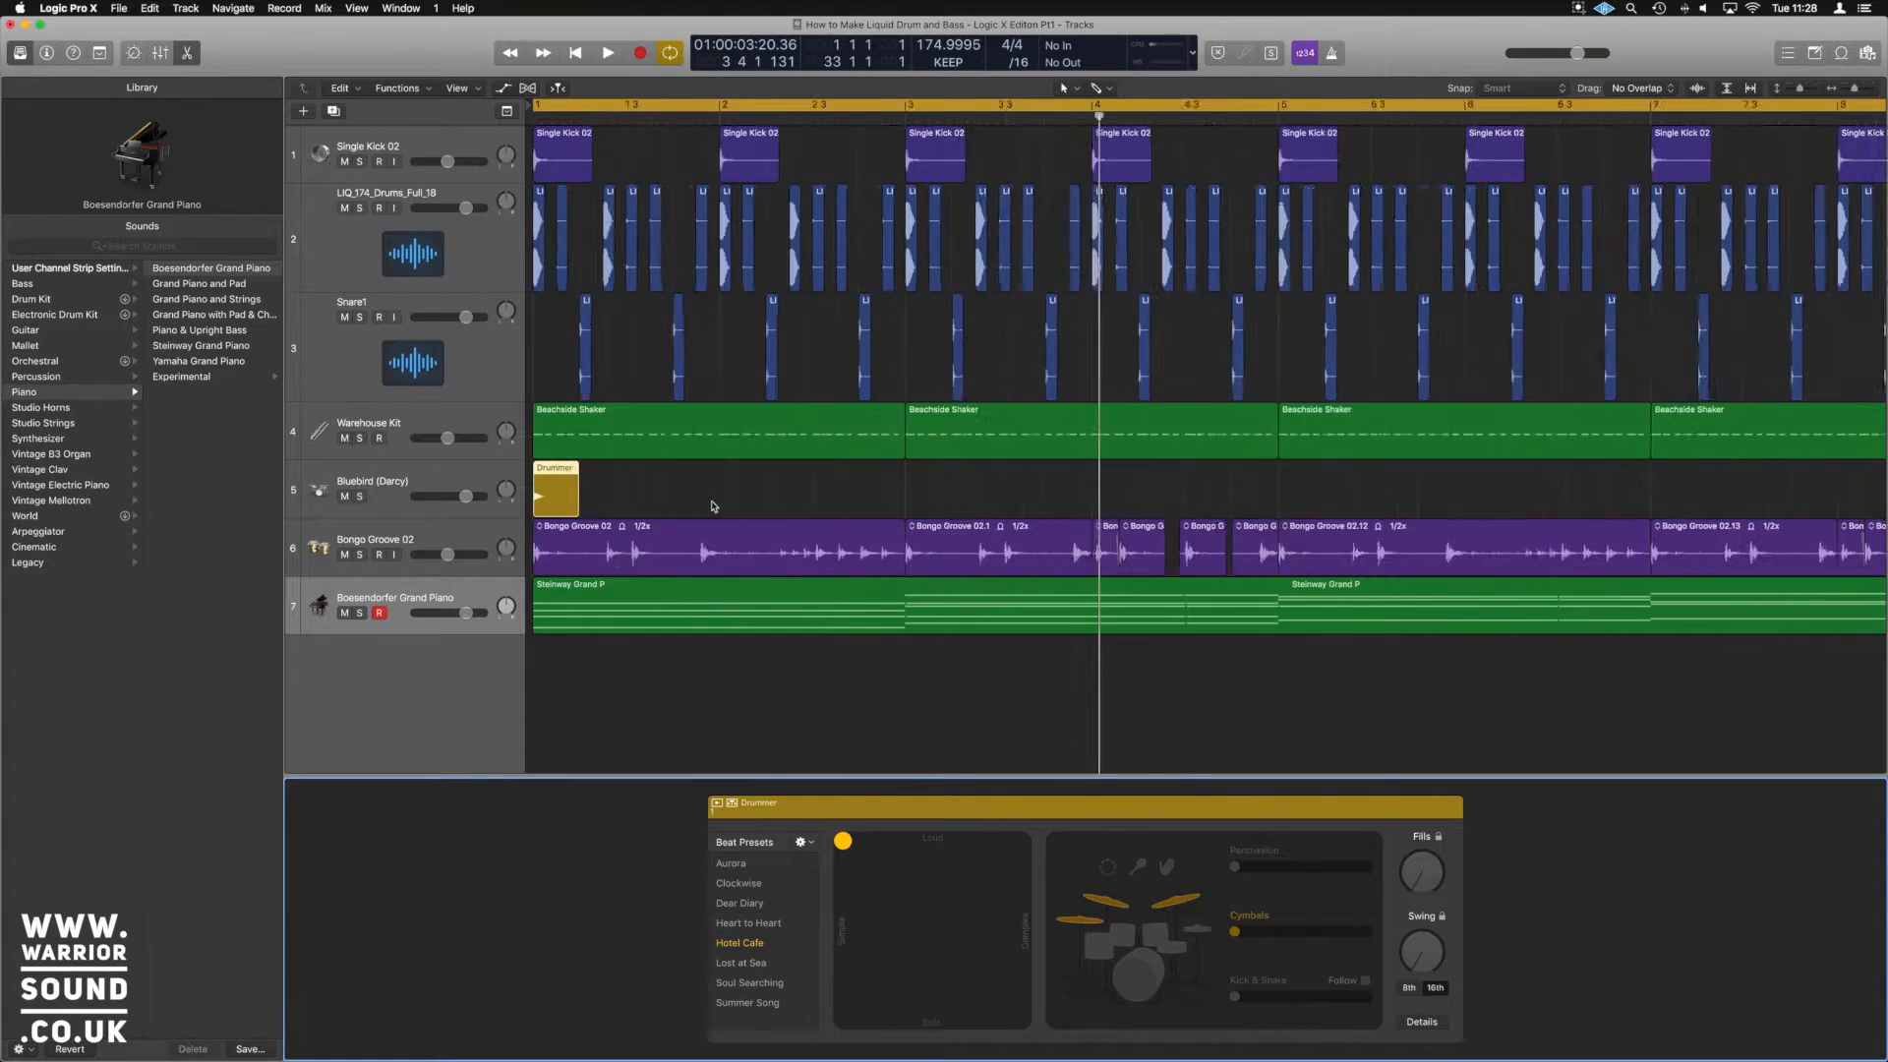
key("space")
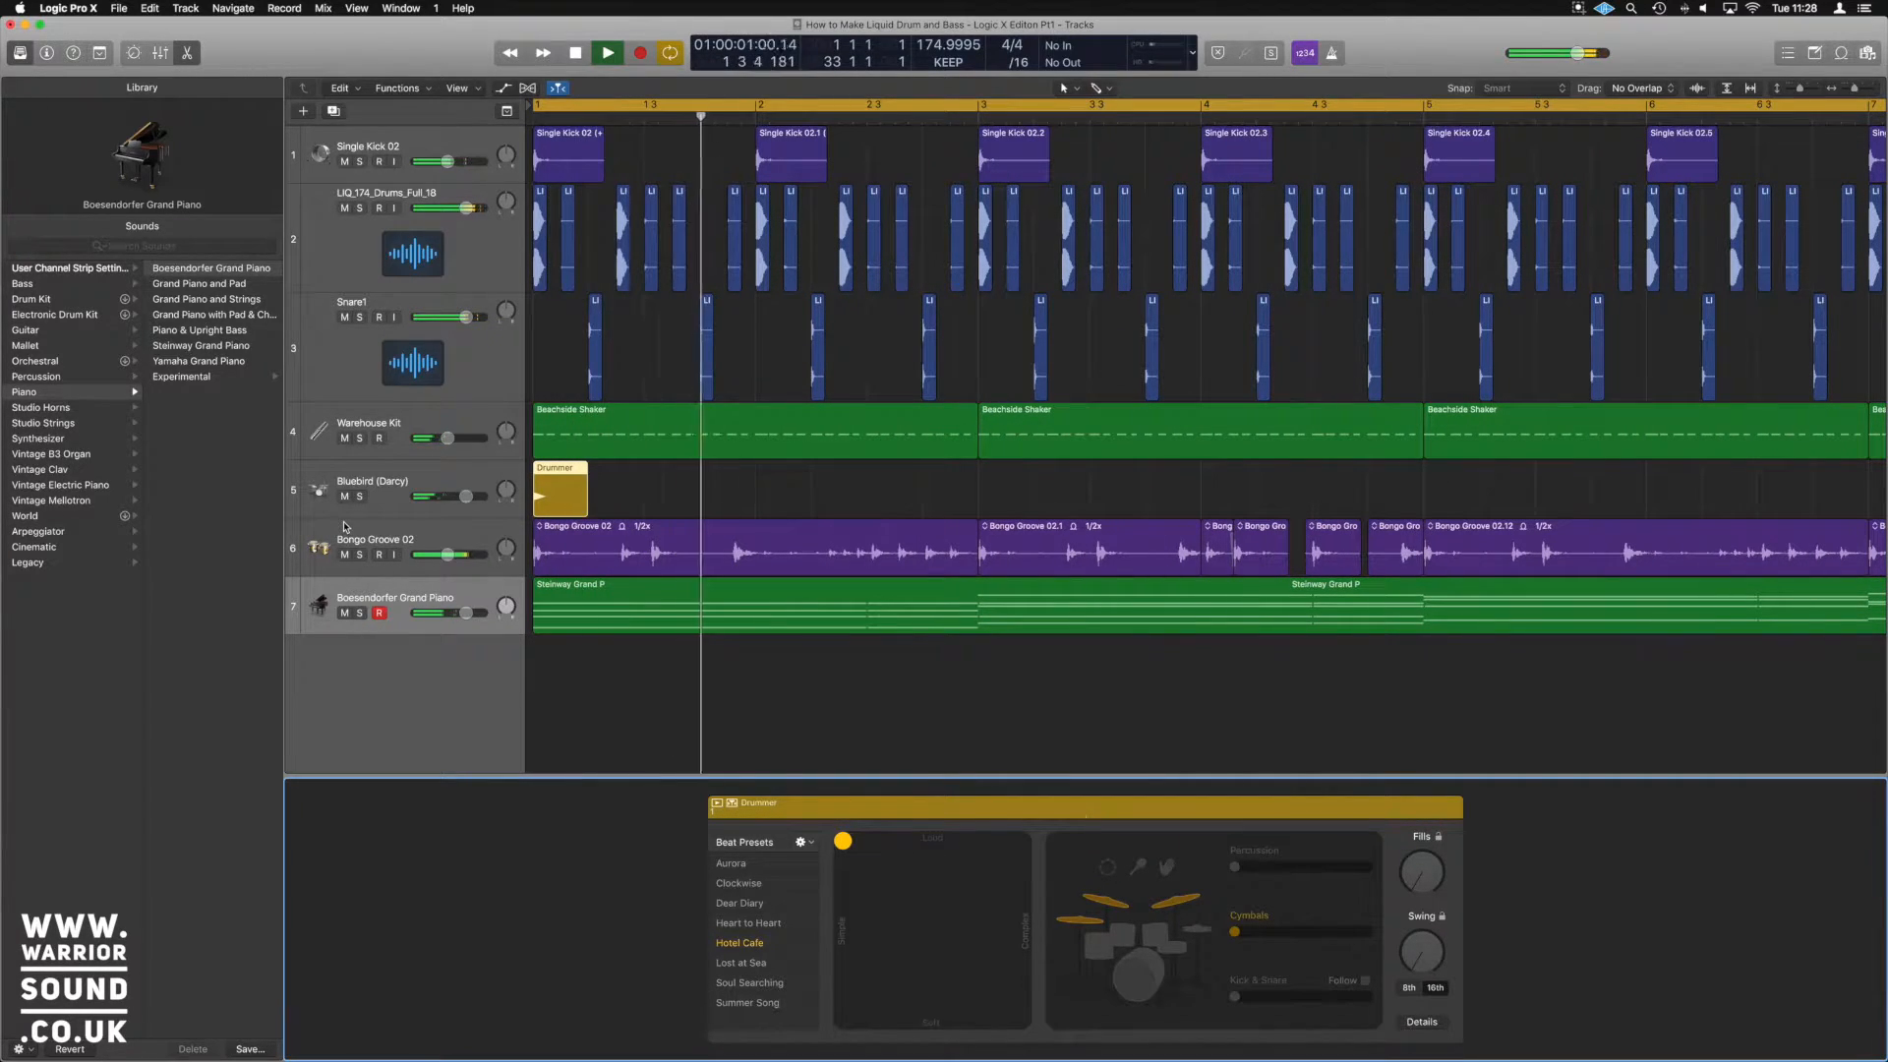
key("space")
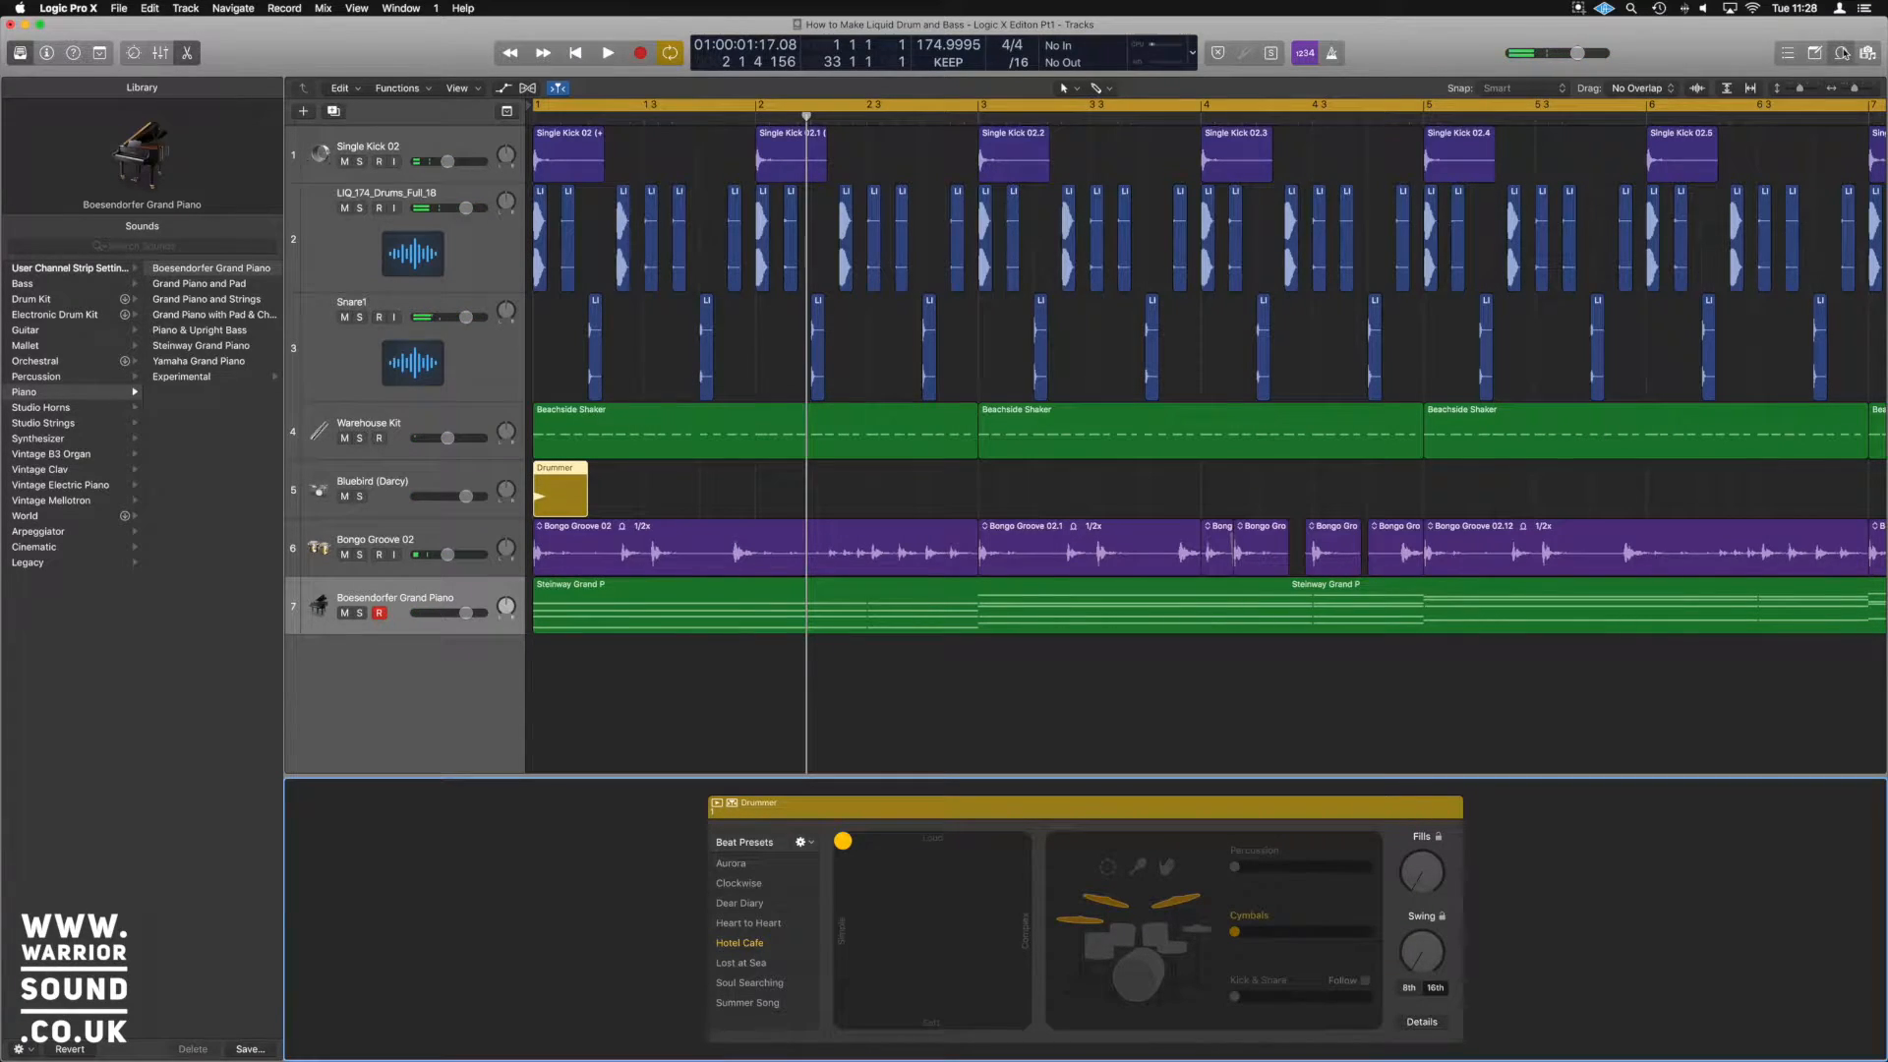
Find Jamaican Crash Anis by searching the loops for "crash", place it at bar 1 trimmed to one beat, and move its track above Bongo Groove 02
key("o")
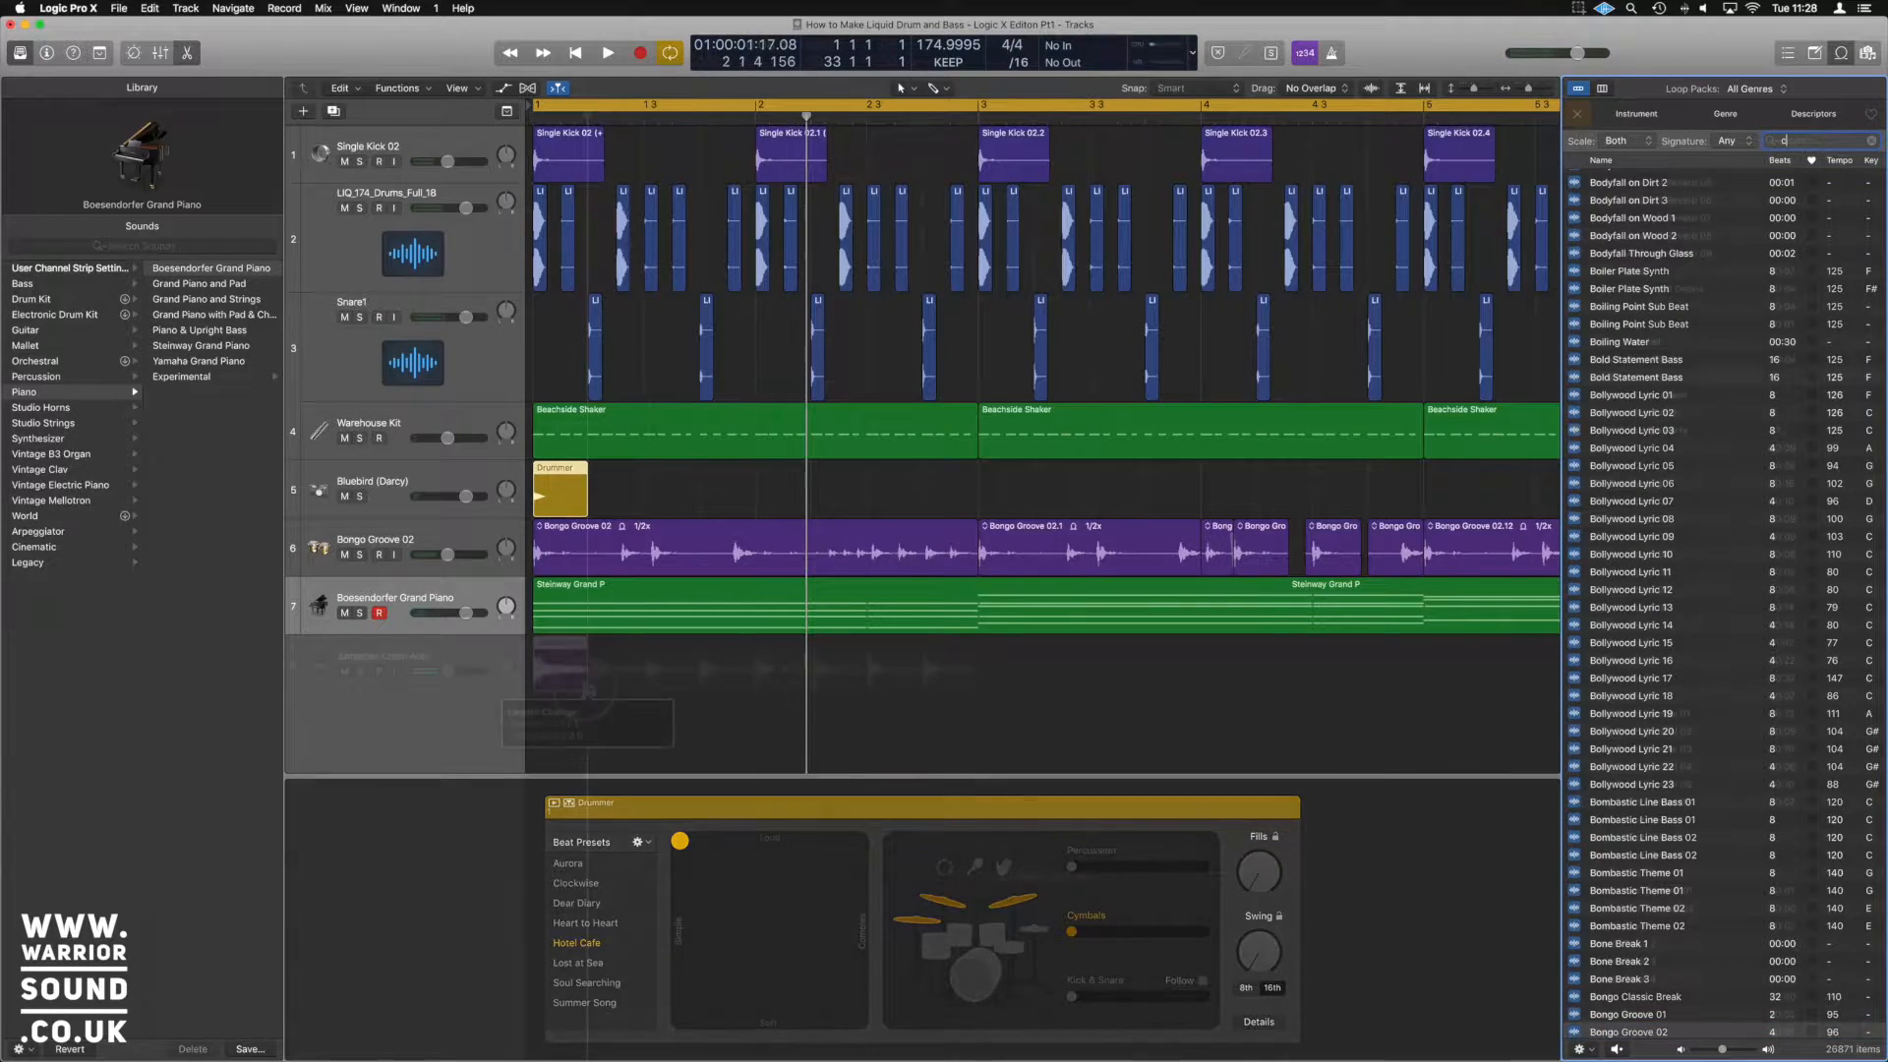
left_click_drag(1638, 376, 594, 667)
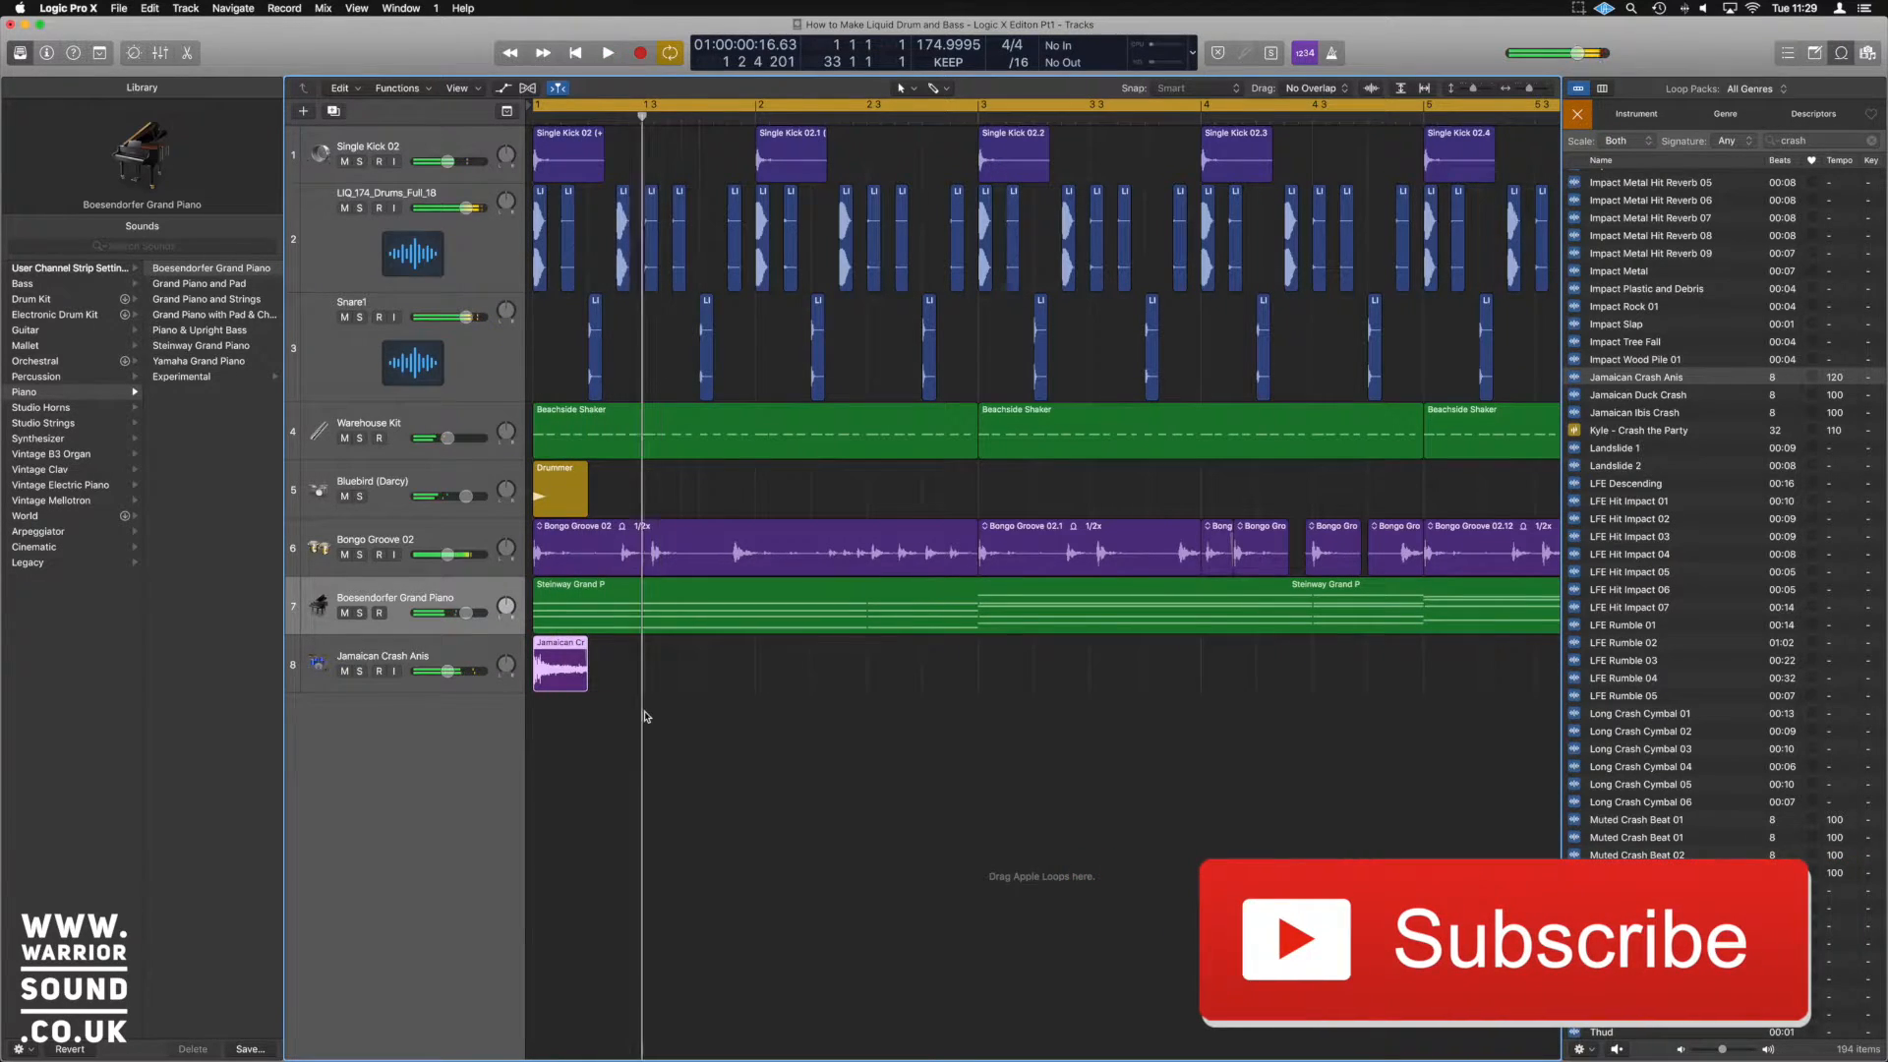
key("space")
key("space")
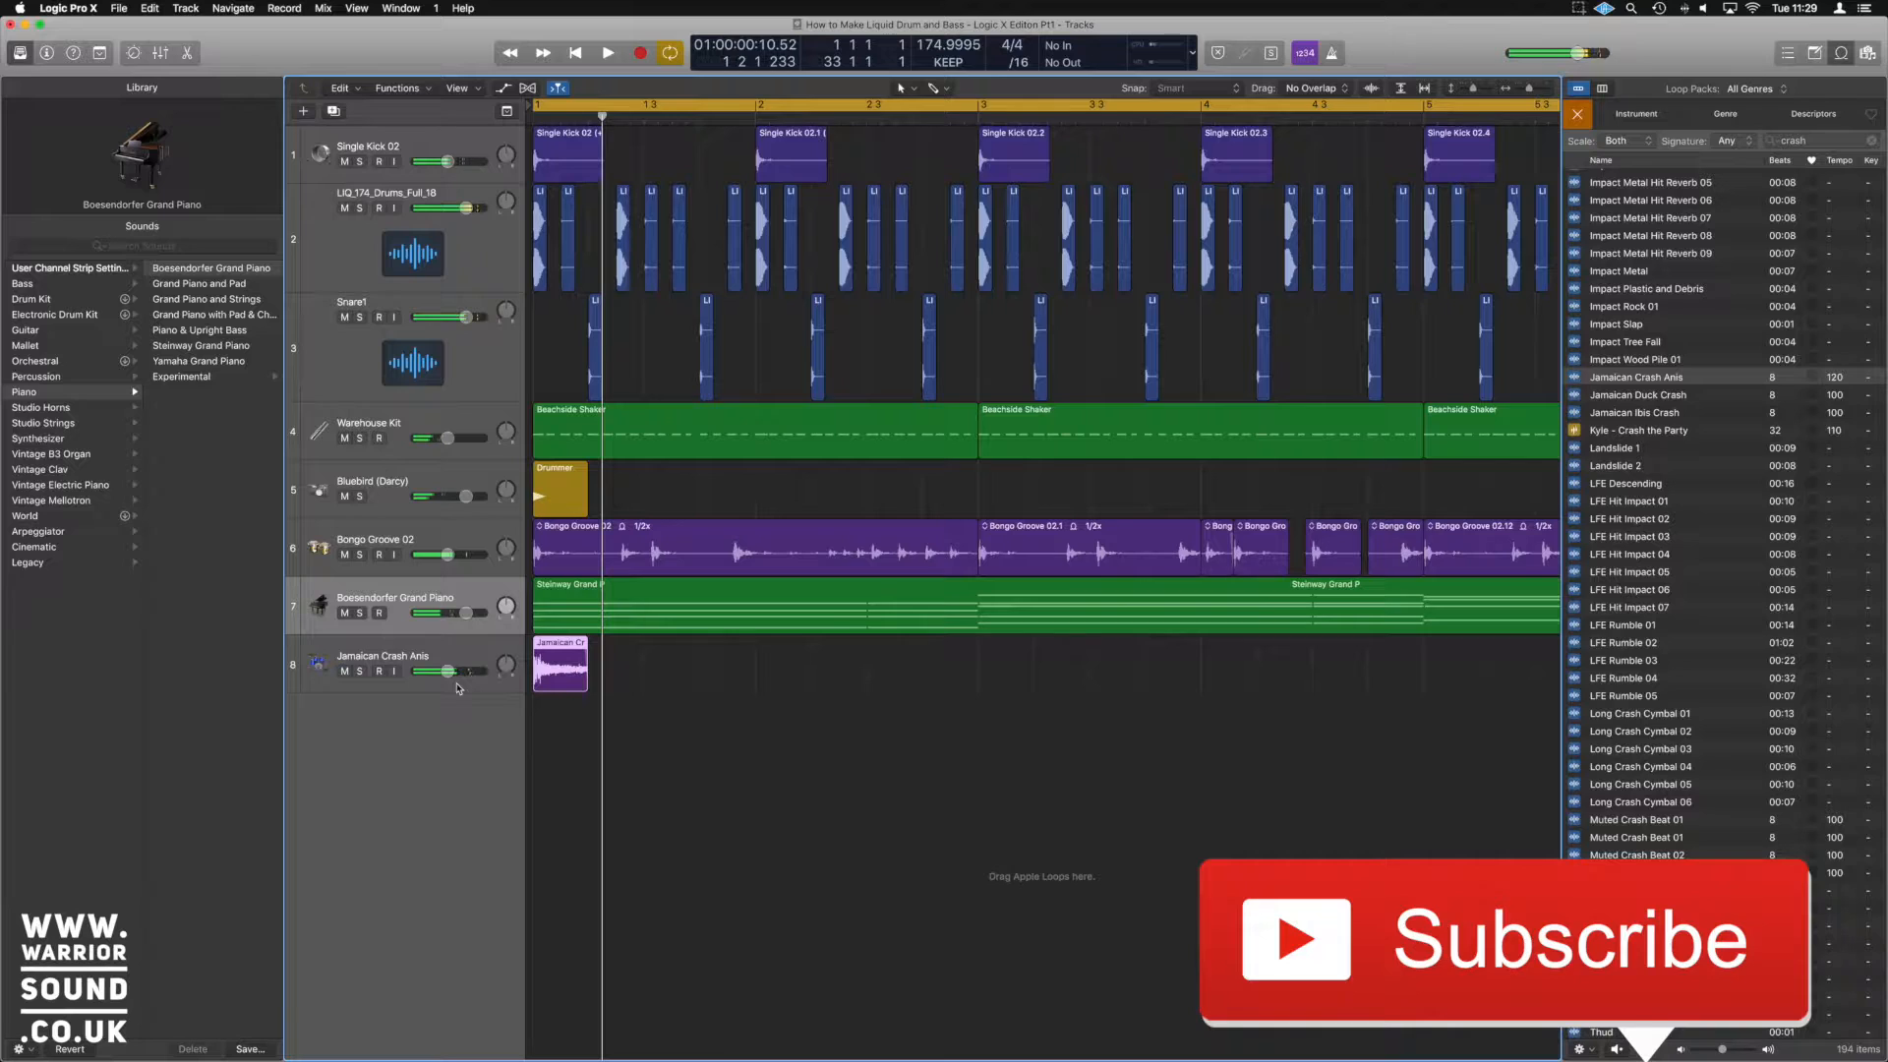
left_click_drag(473, 657, 471, 548)
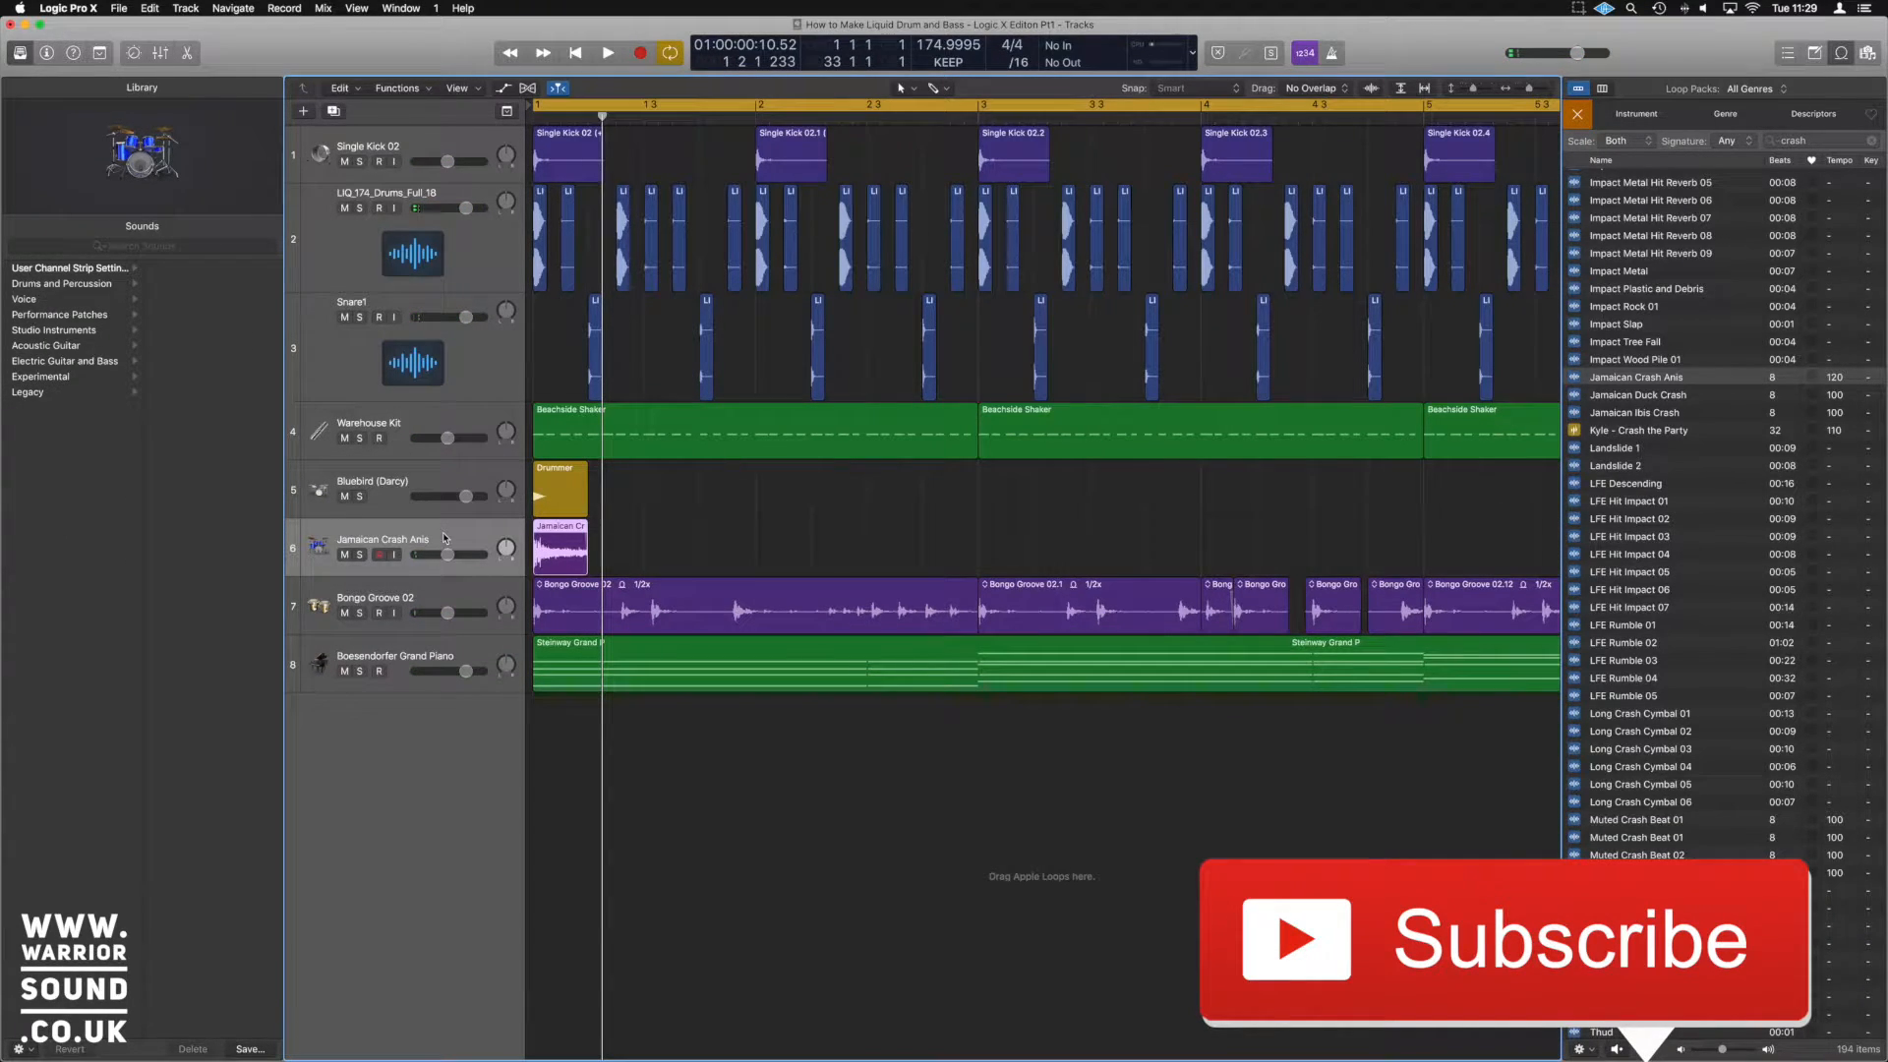
Send the crash track to the Large Hall/4.7s Prison Main Floor reverb on Bus 4 and adjust the send level while listening
key("x")
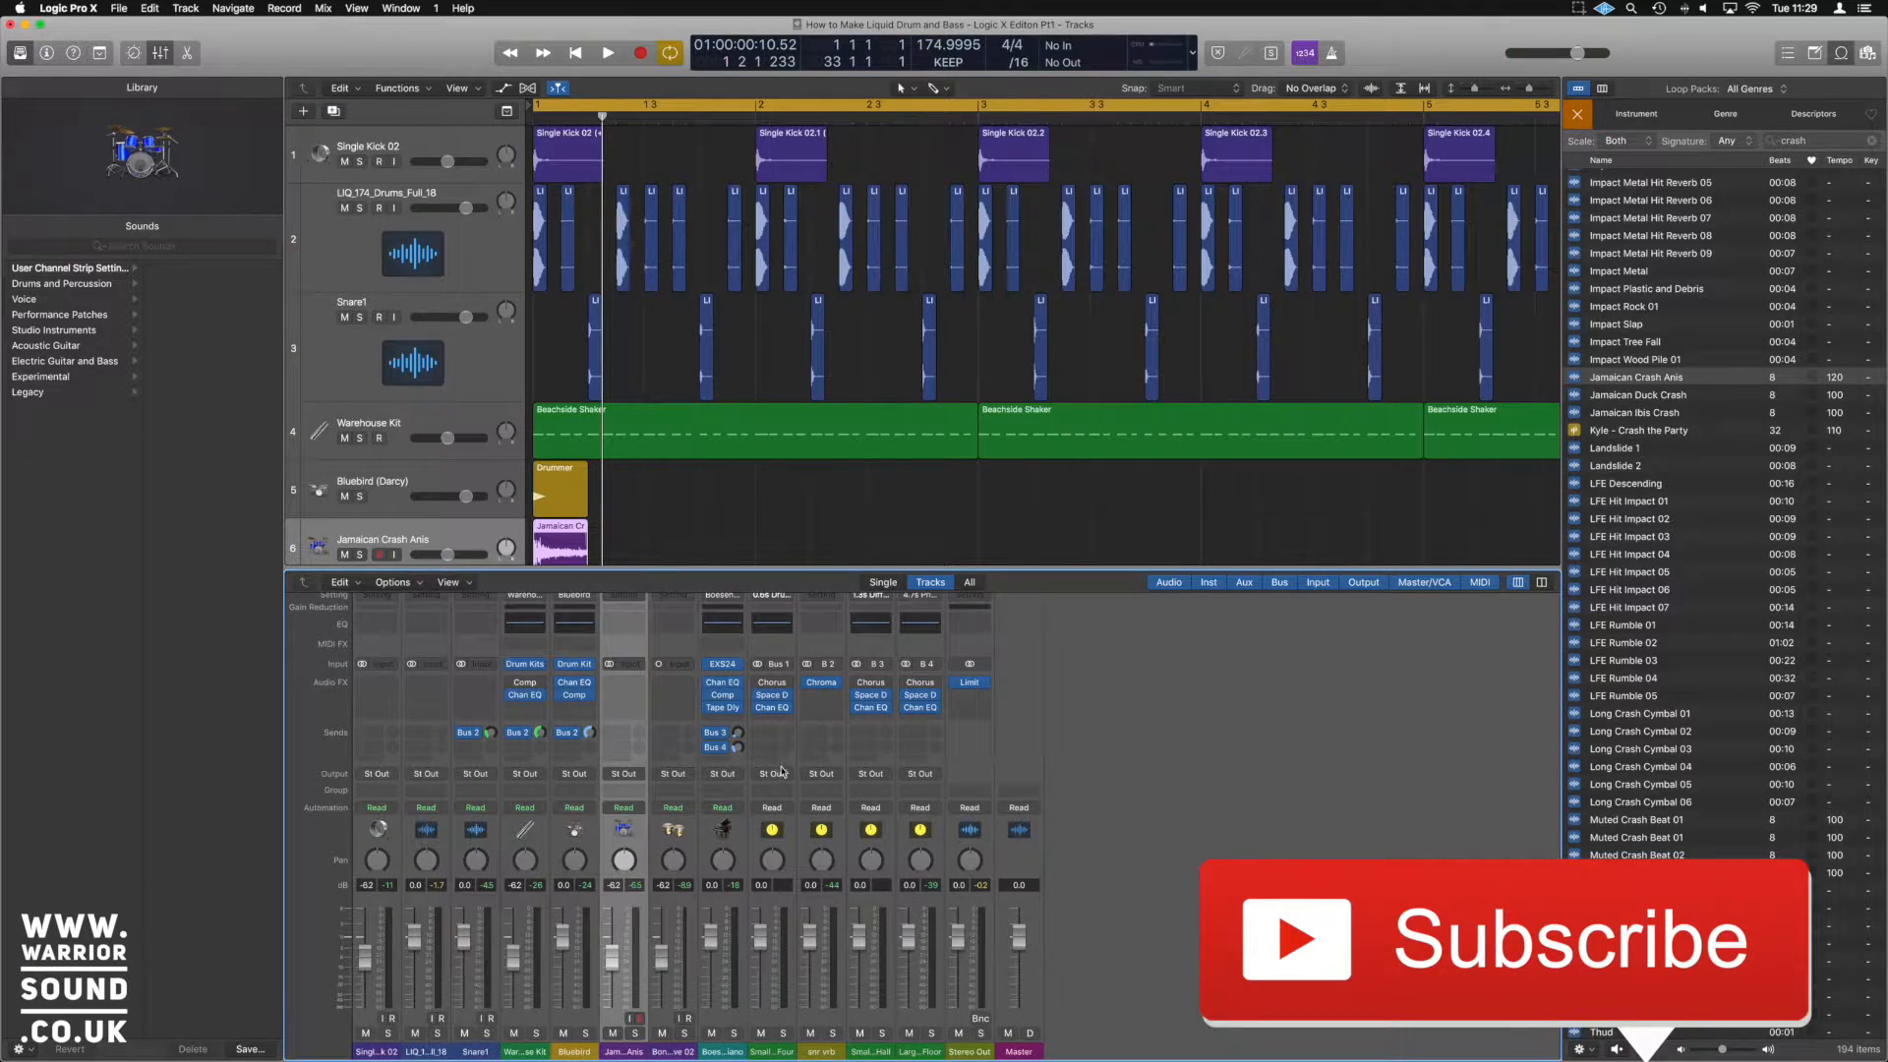
left_click(622, 732)
mouse_move(639, 797)
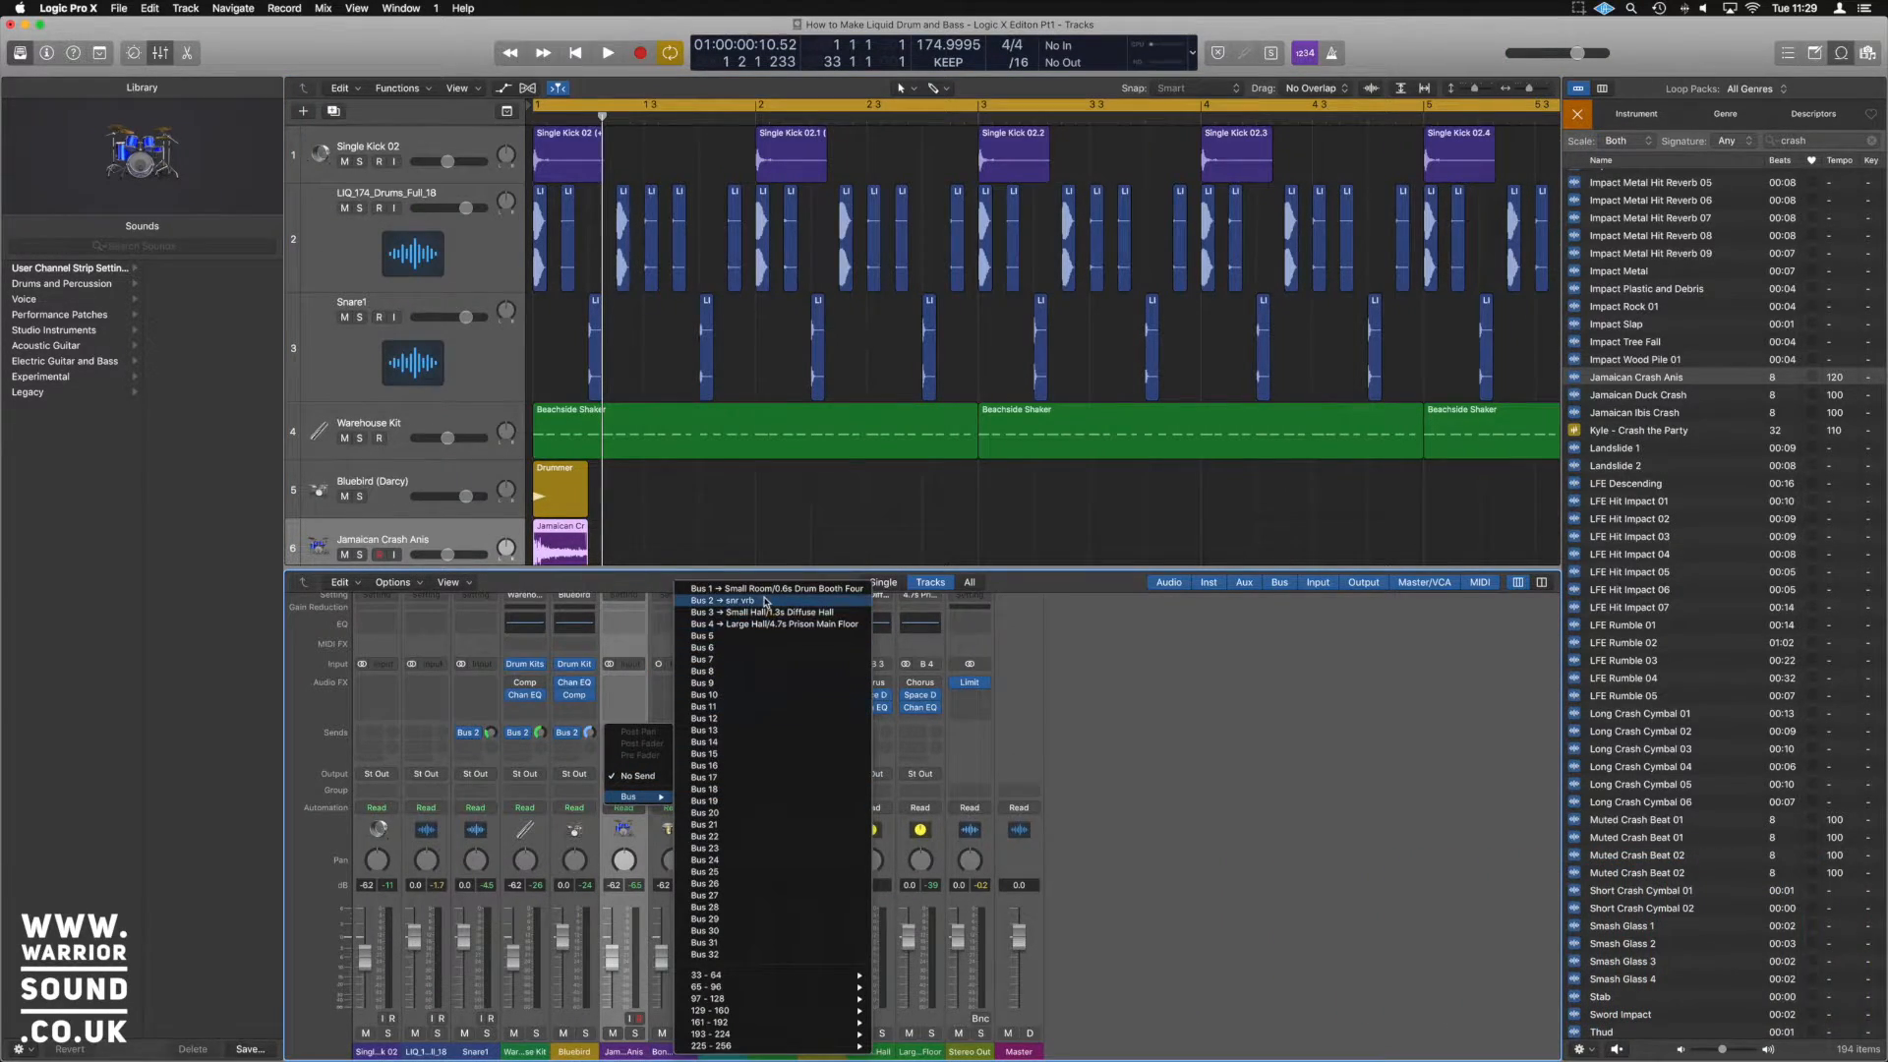
left_click(764, 625)
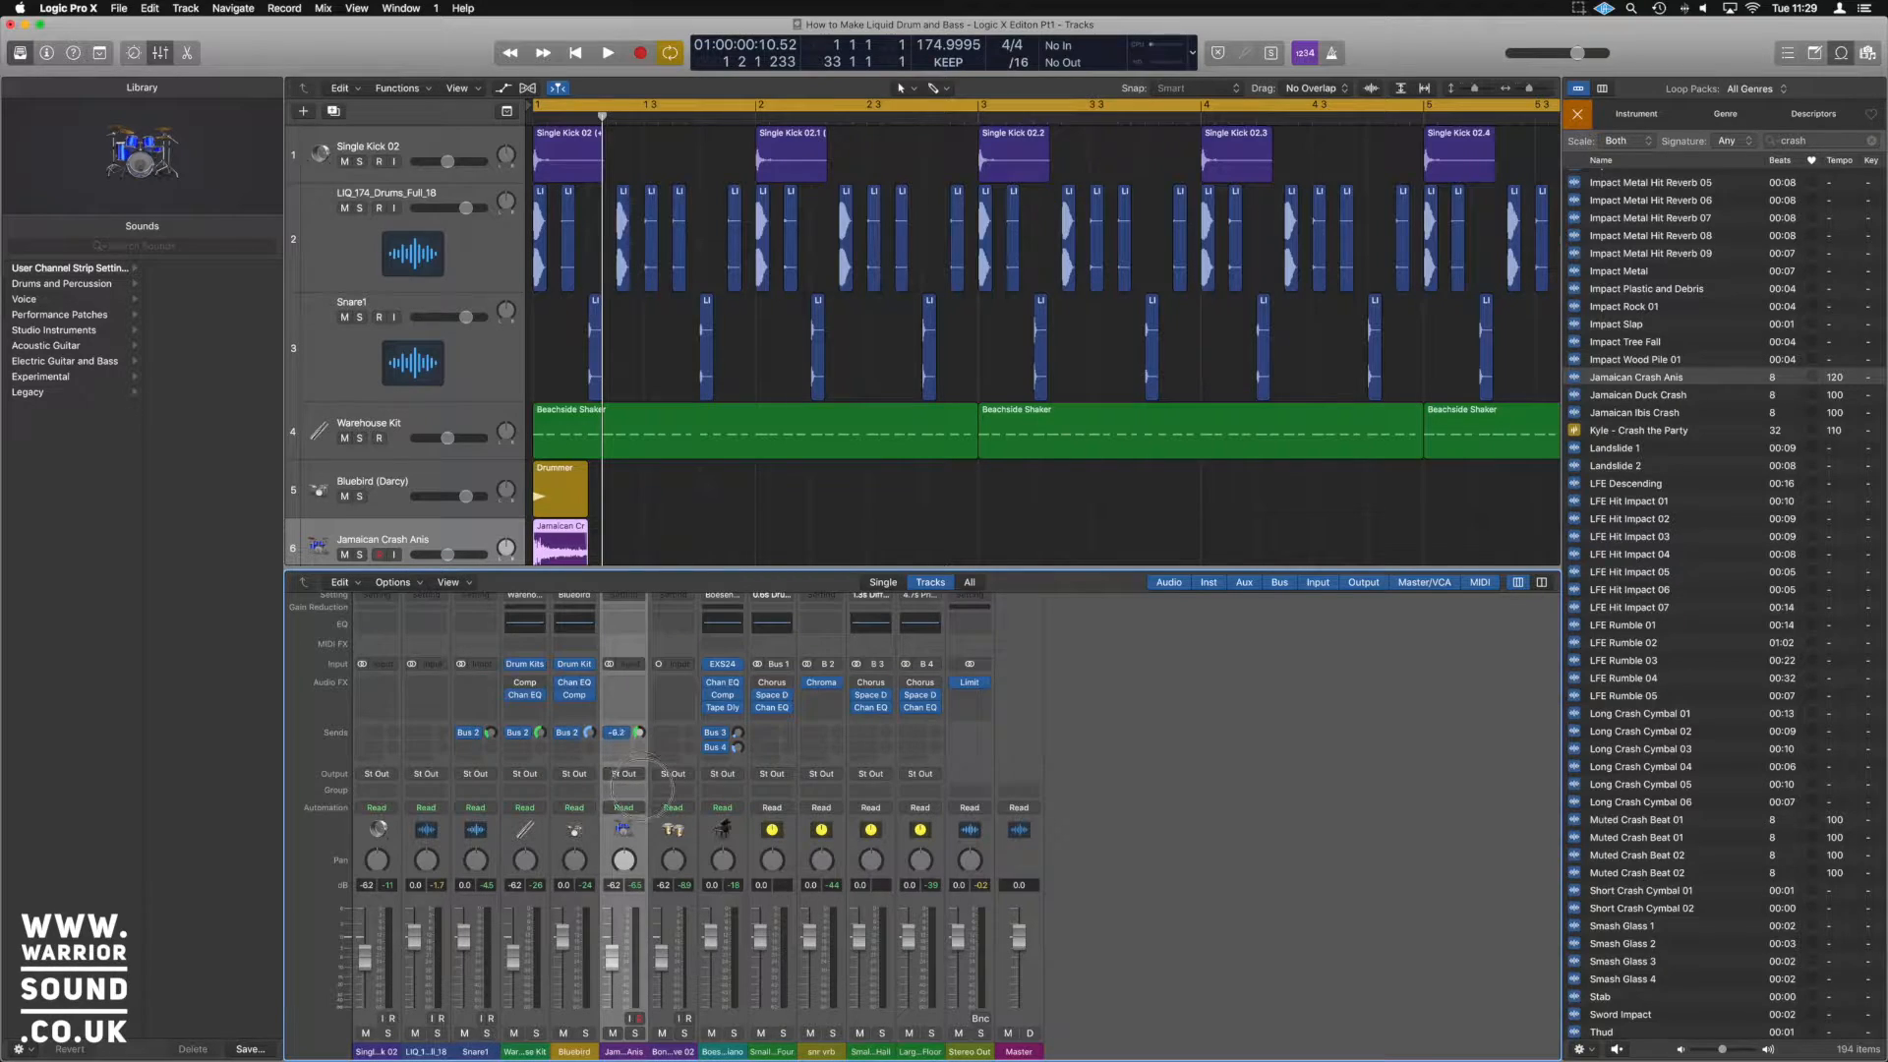
key("space")
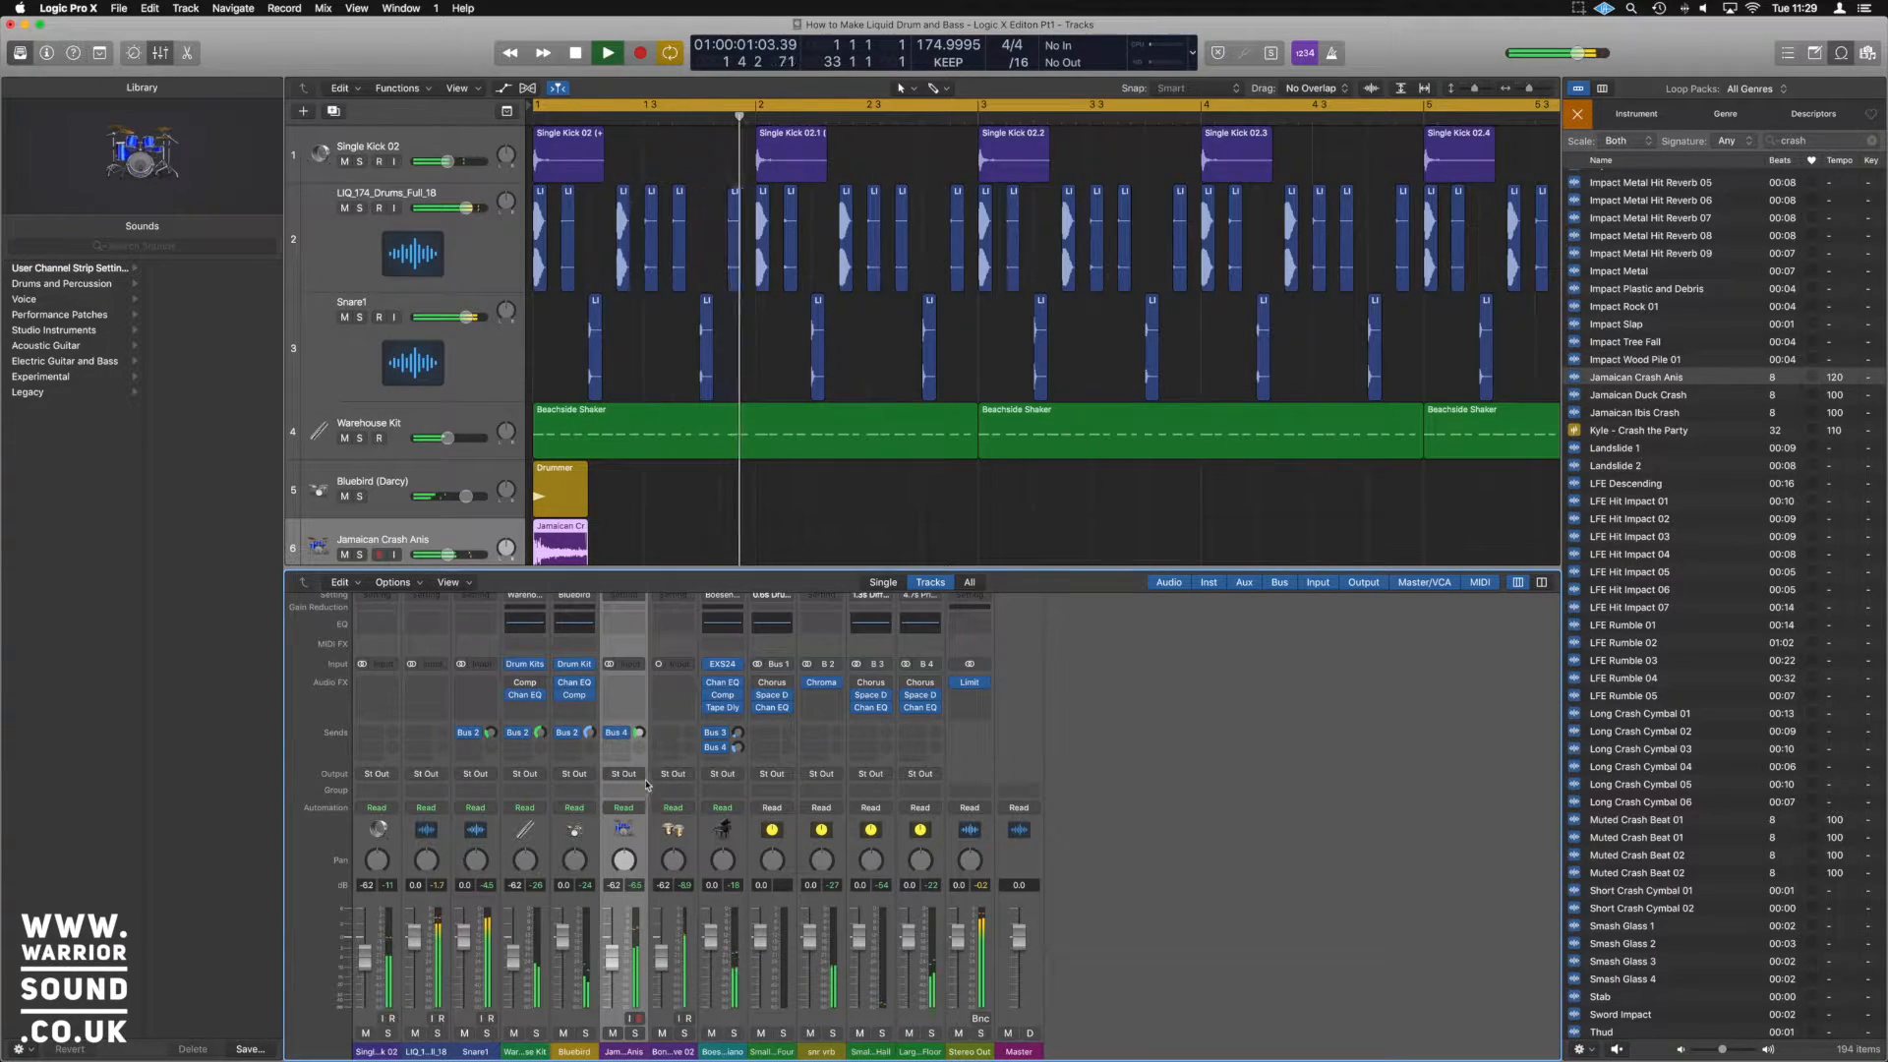
key("space")
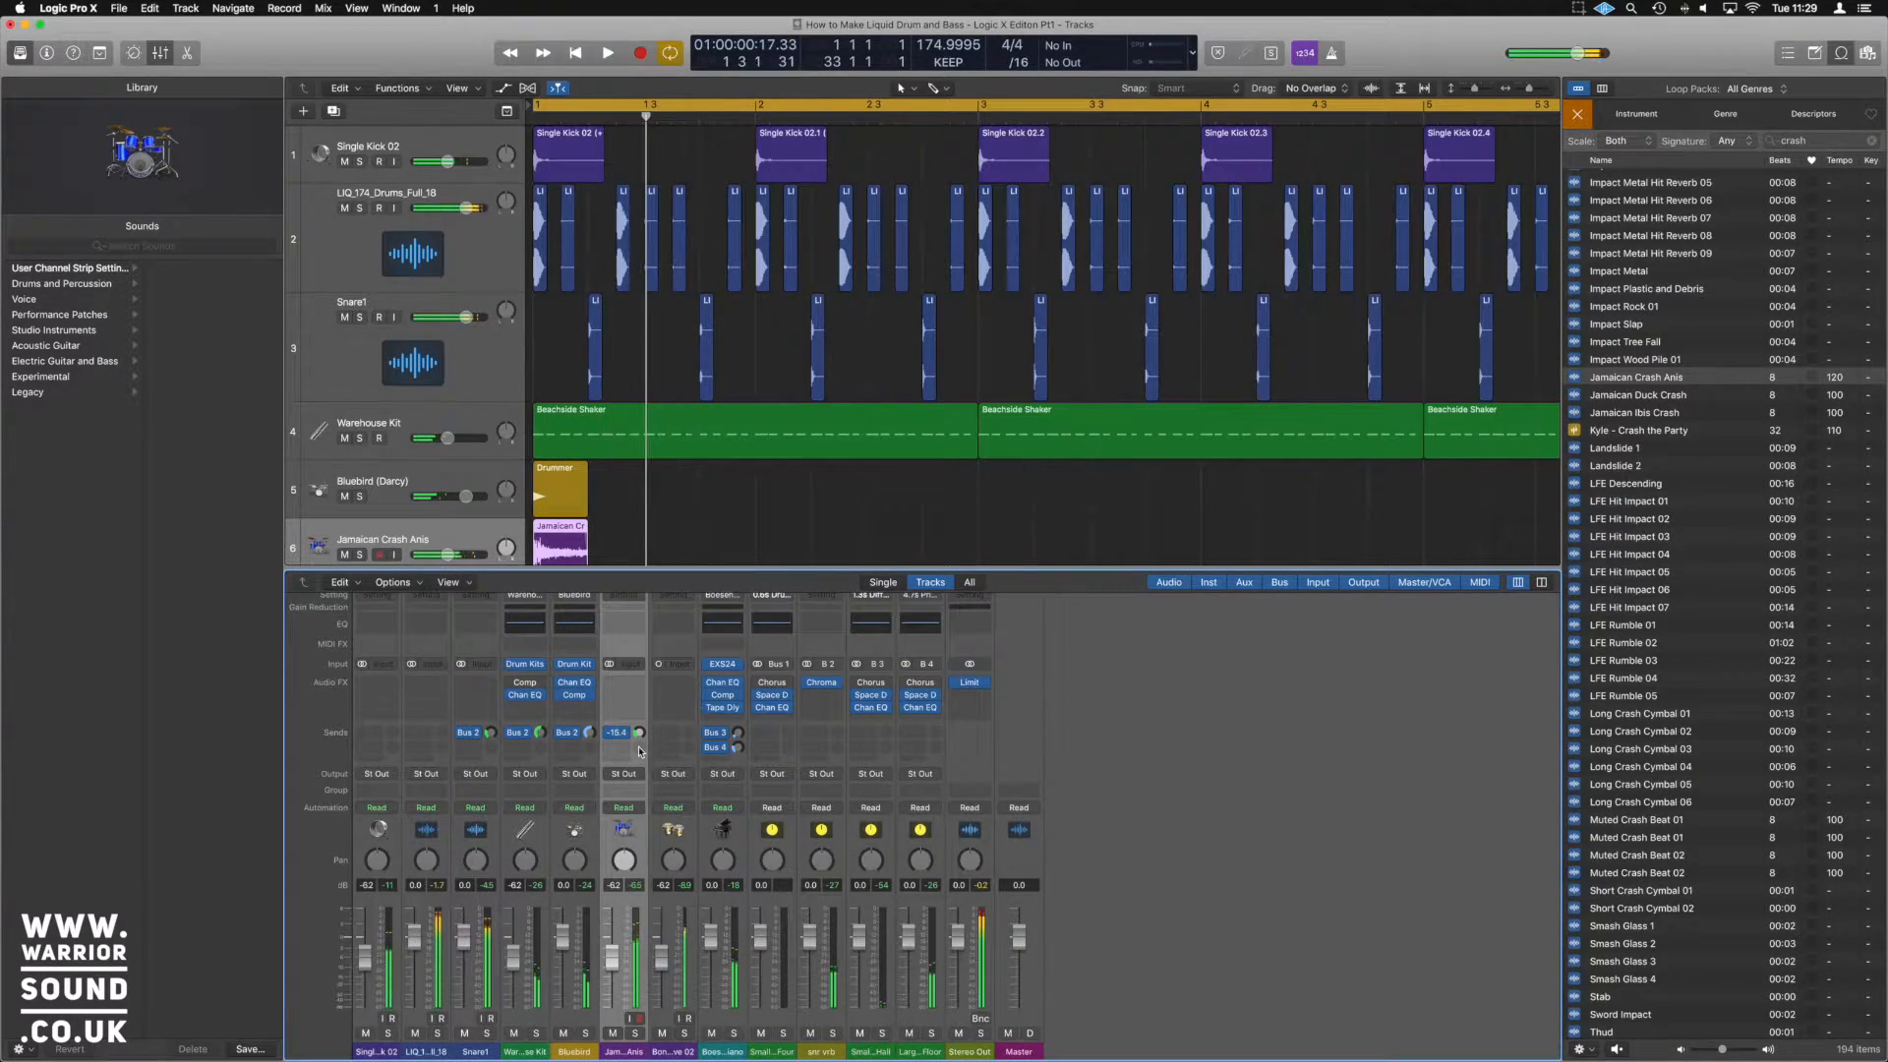
key("space")
Audition impact and cymbal loops and replace the Jamaican Crash Anis region at bar 1 with Long Crash Cymbal 02
left_click(557, 535)
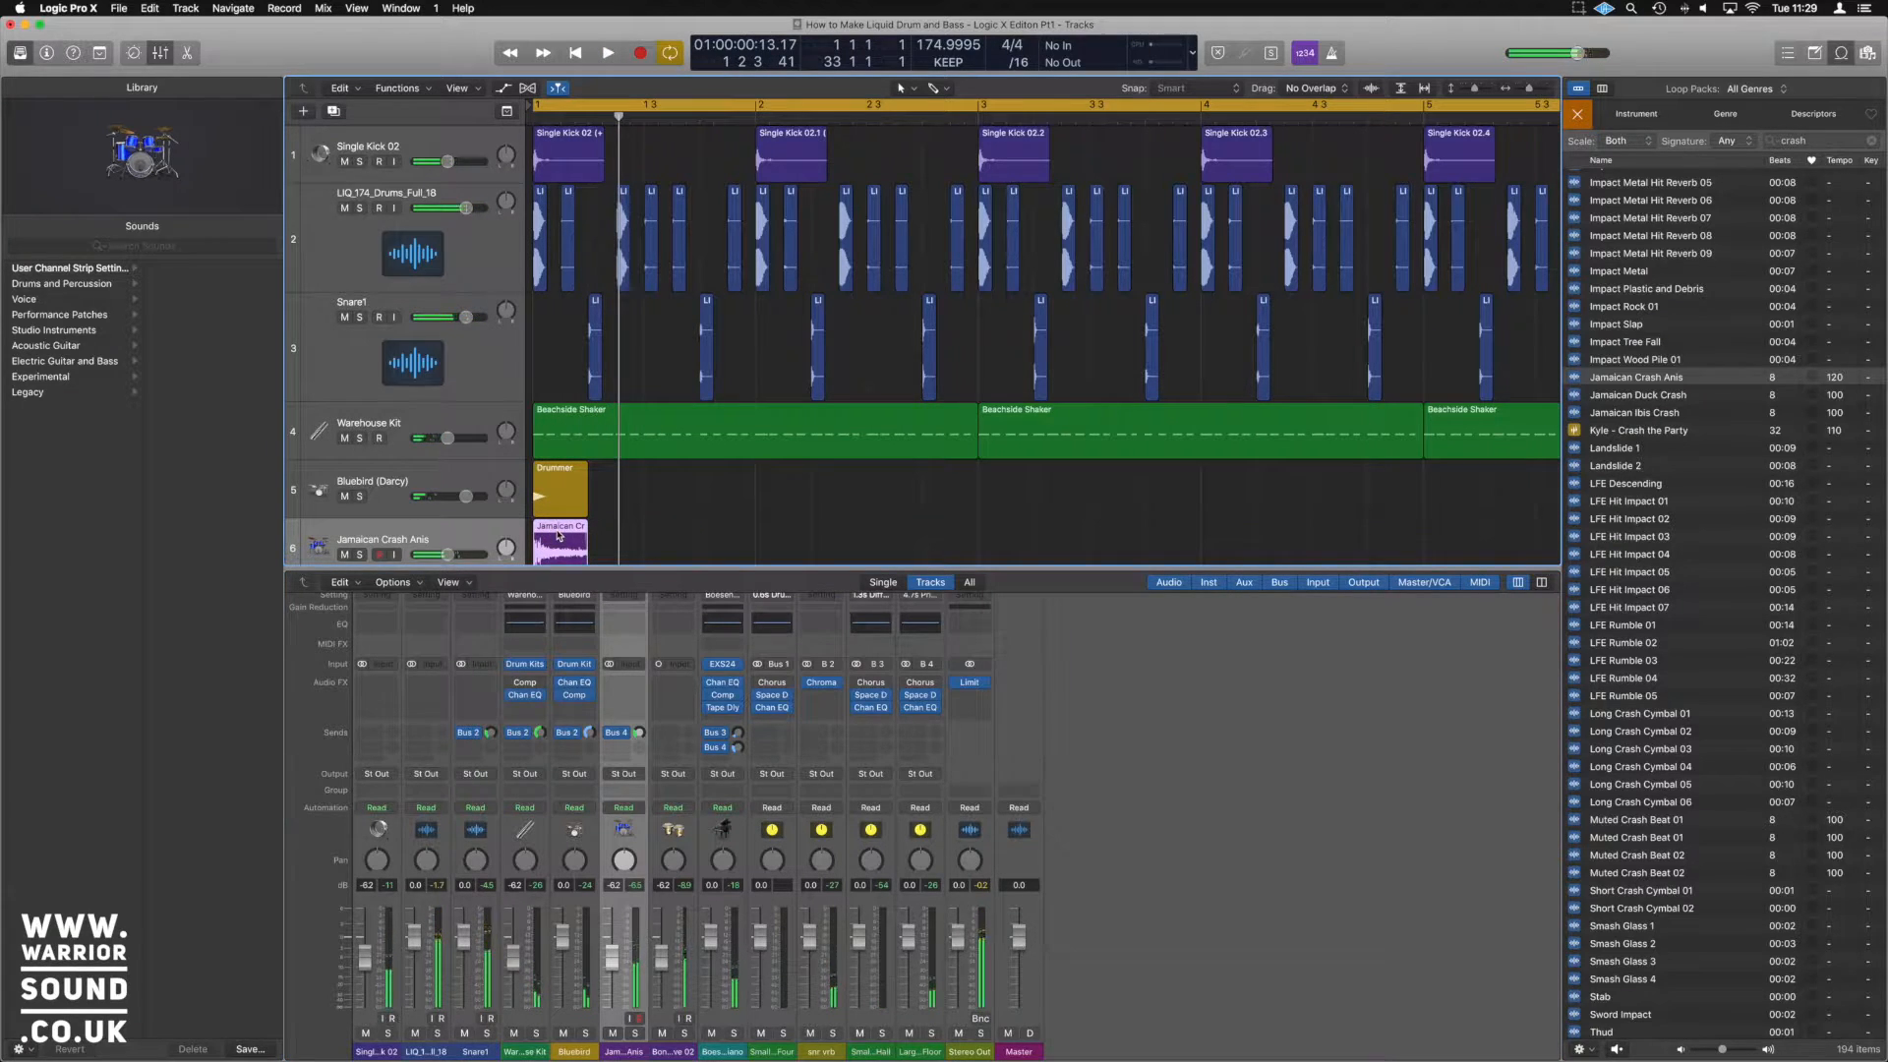
key("Delete")
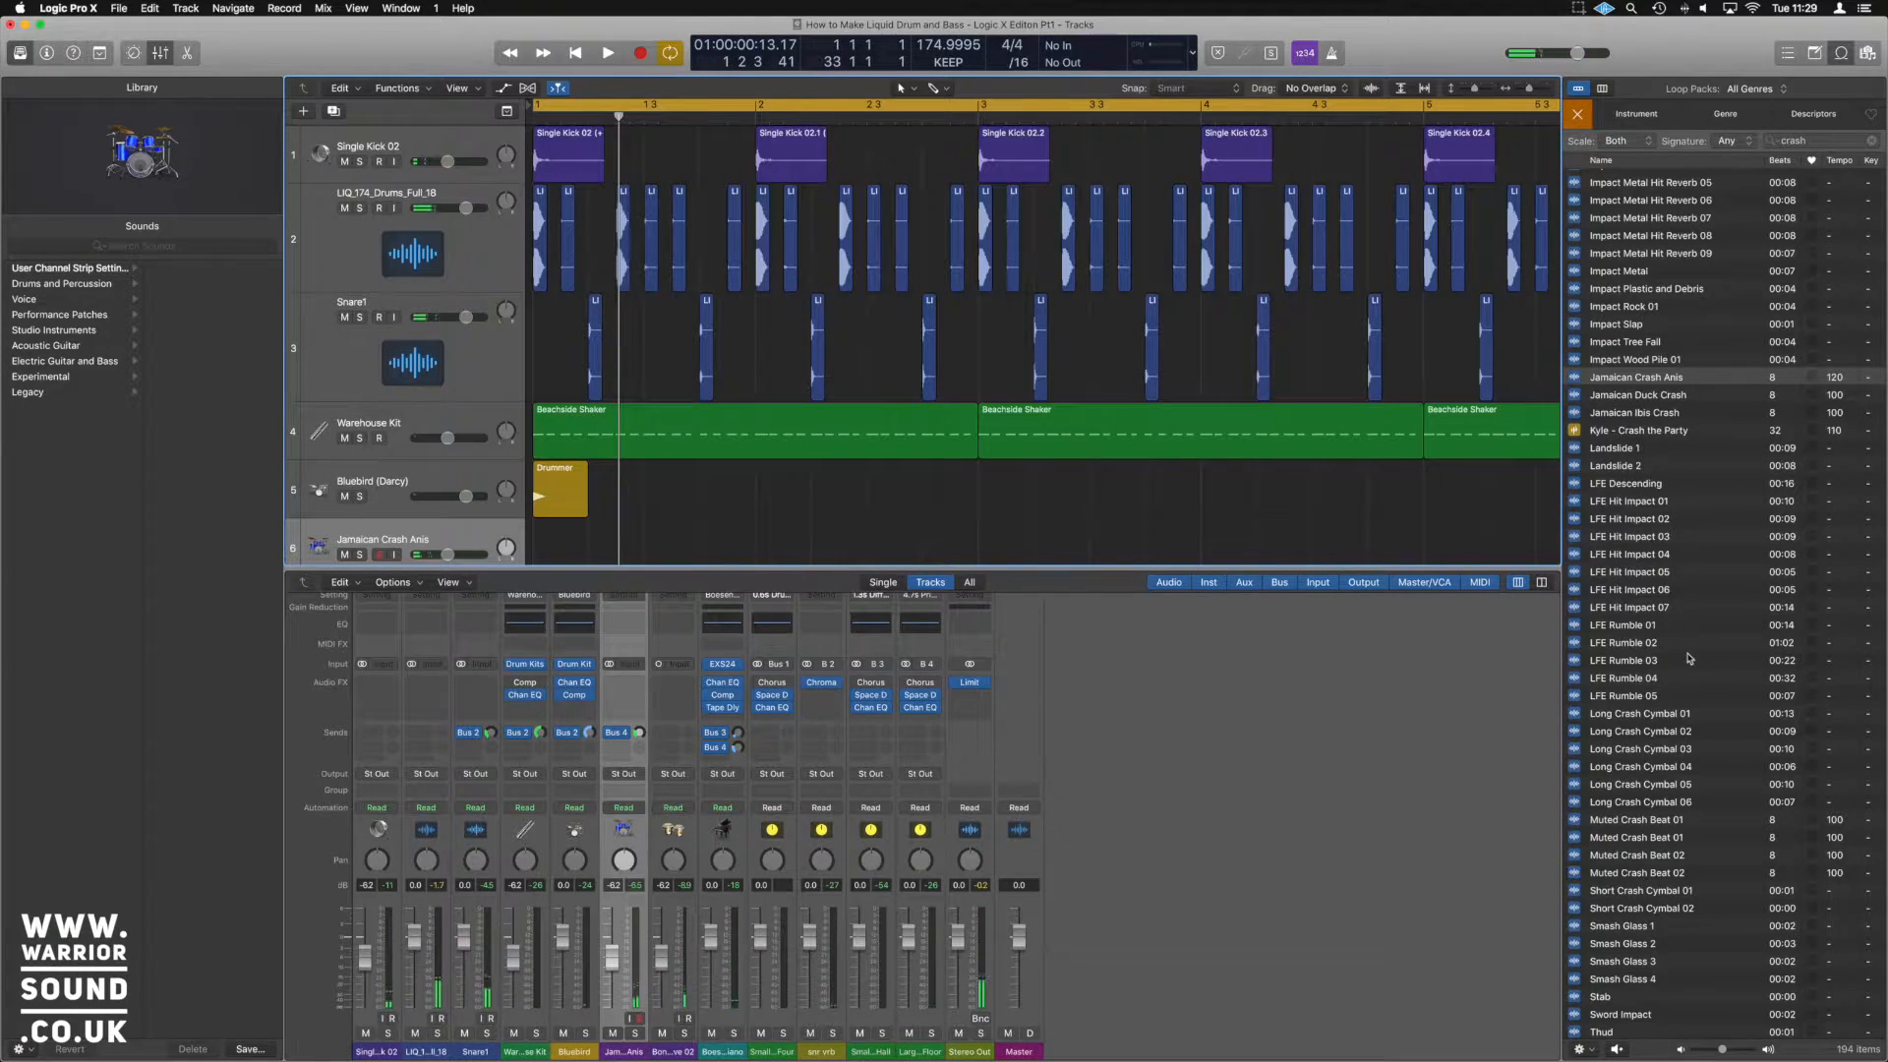
left_click(1627, 553)
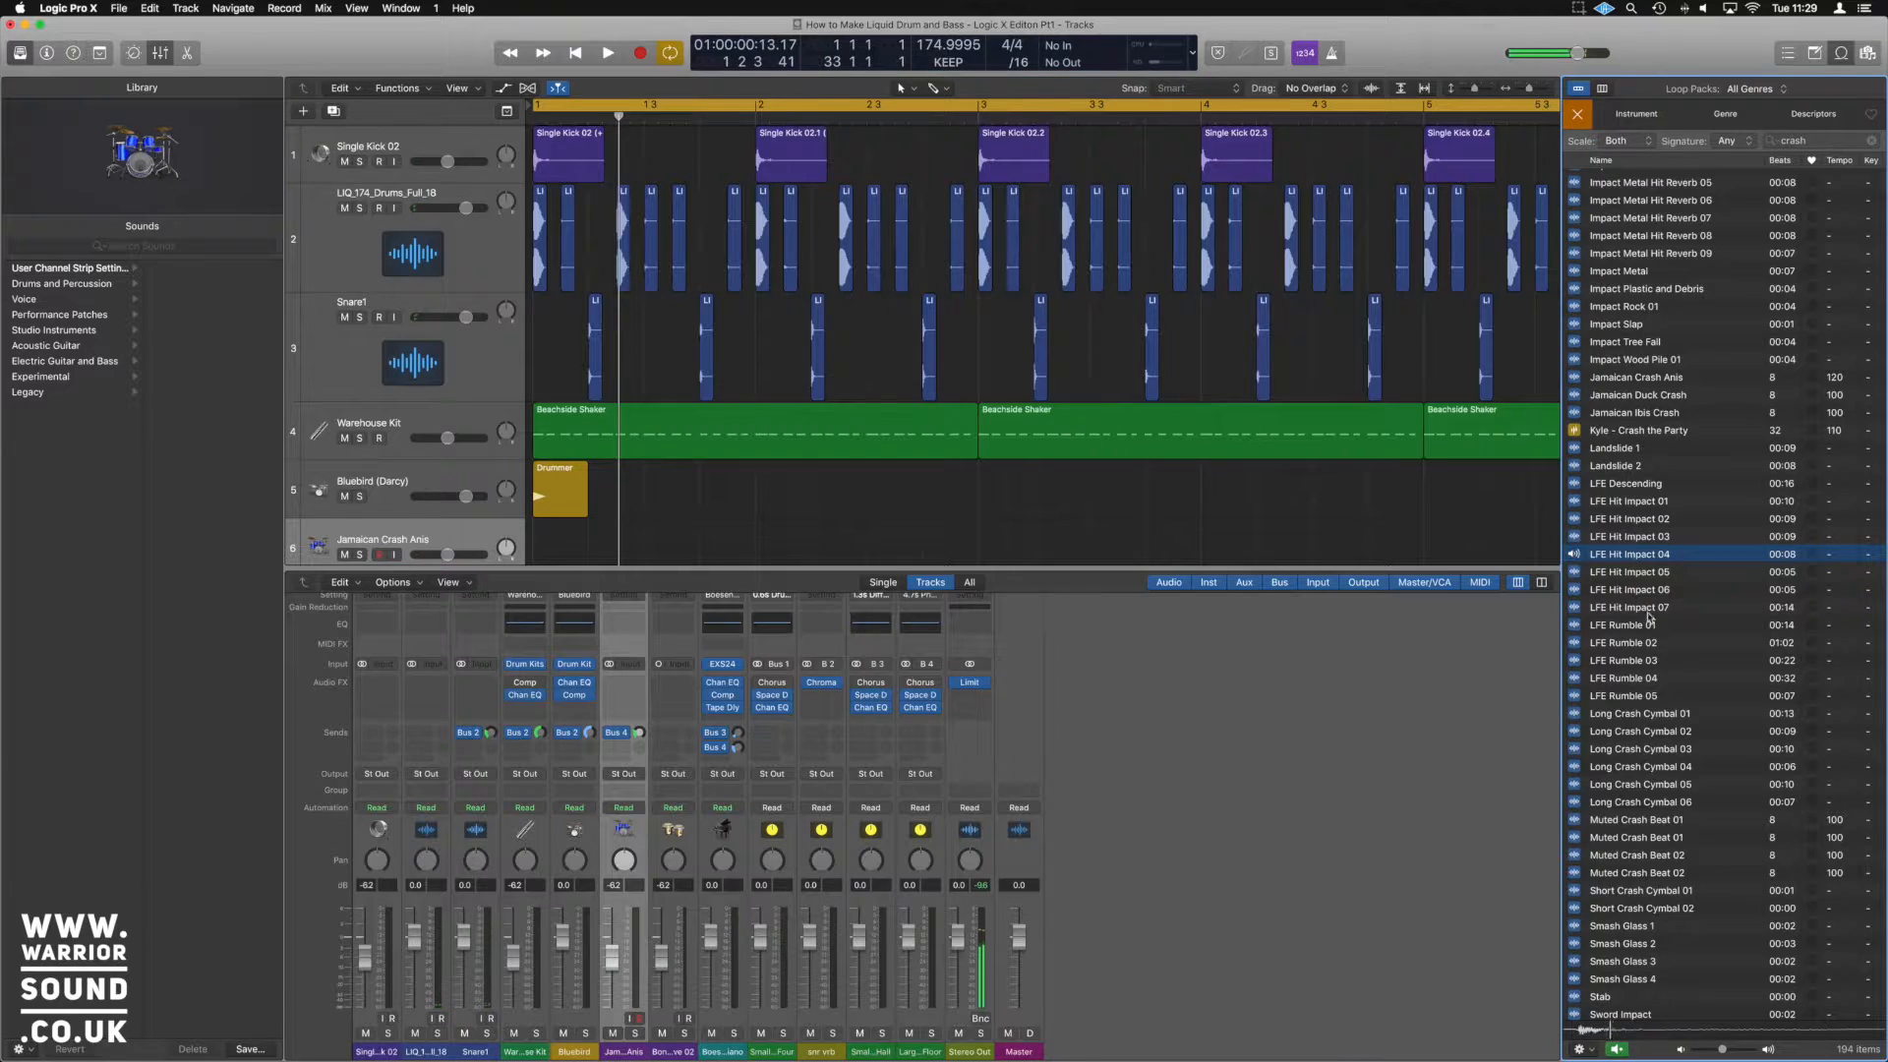
scroll(1661, 608, "down", 1)
left_click(1654, 696)
left_click(1624, 714)
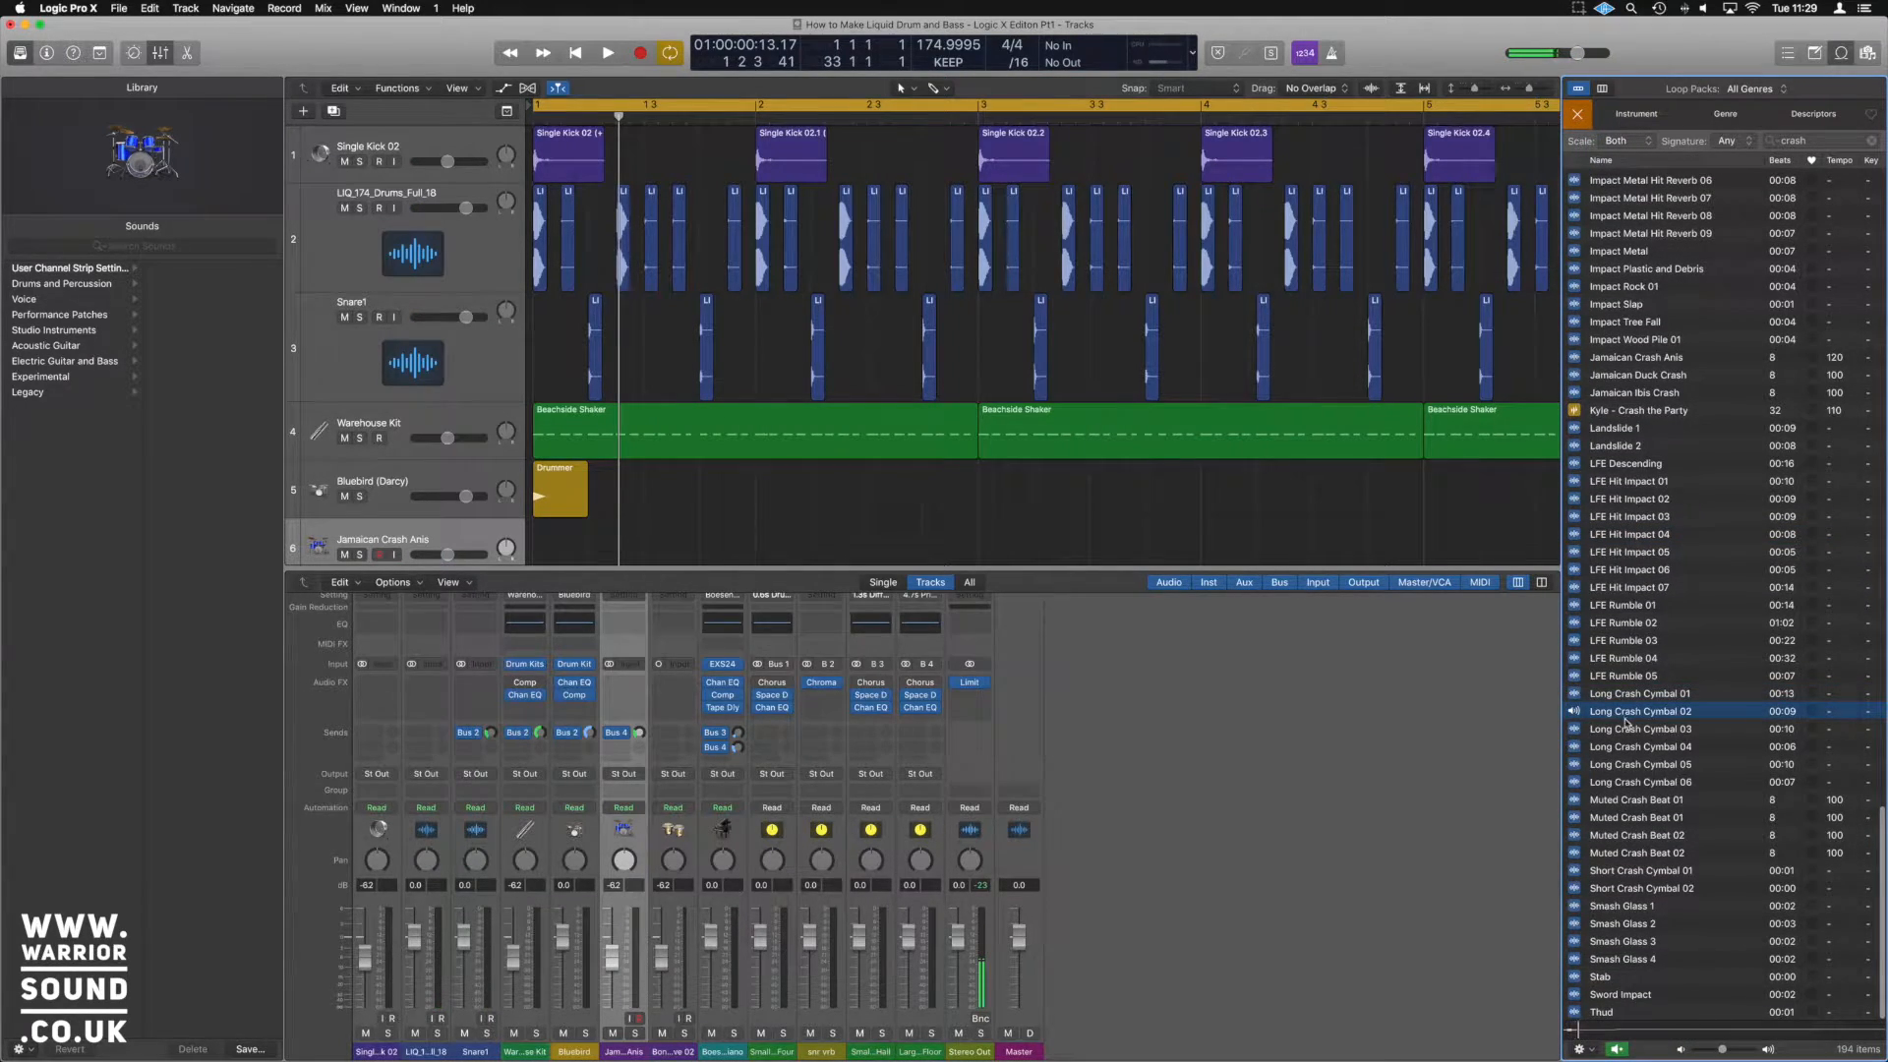
left_click_drag(1637, 714, 590, 526)
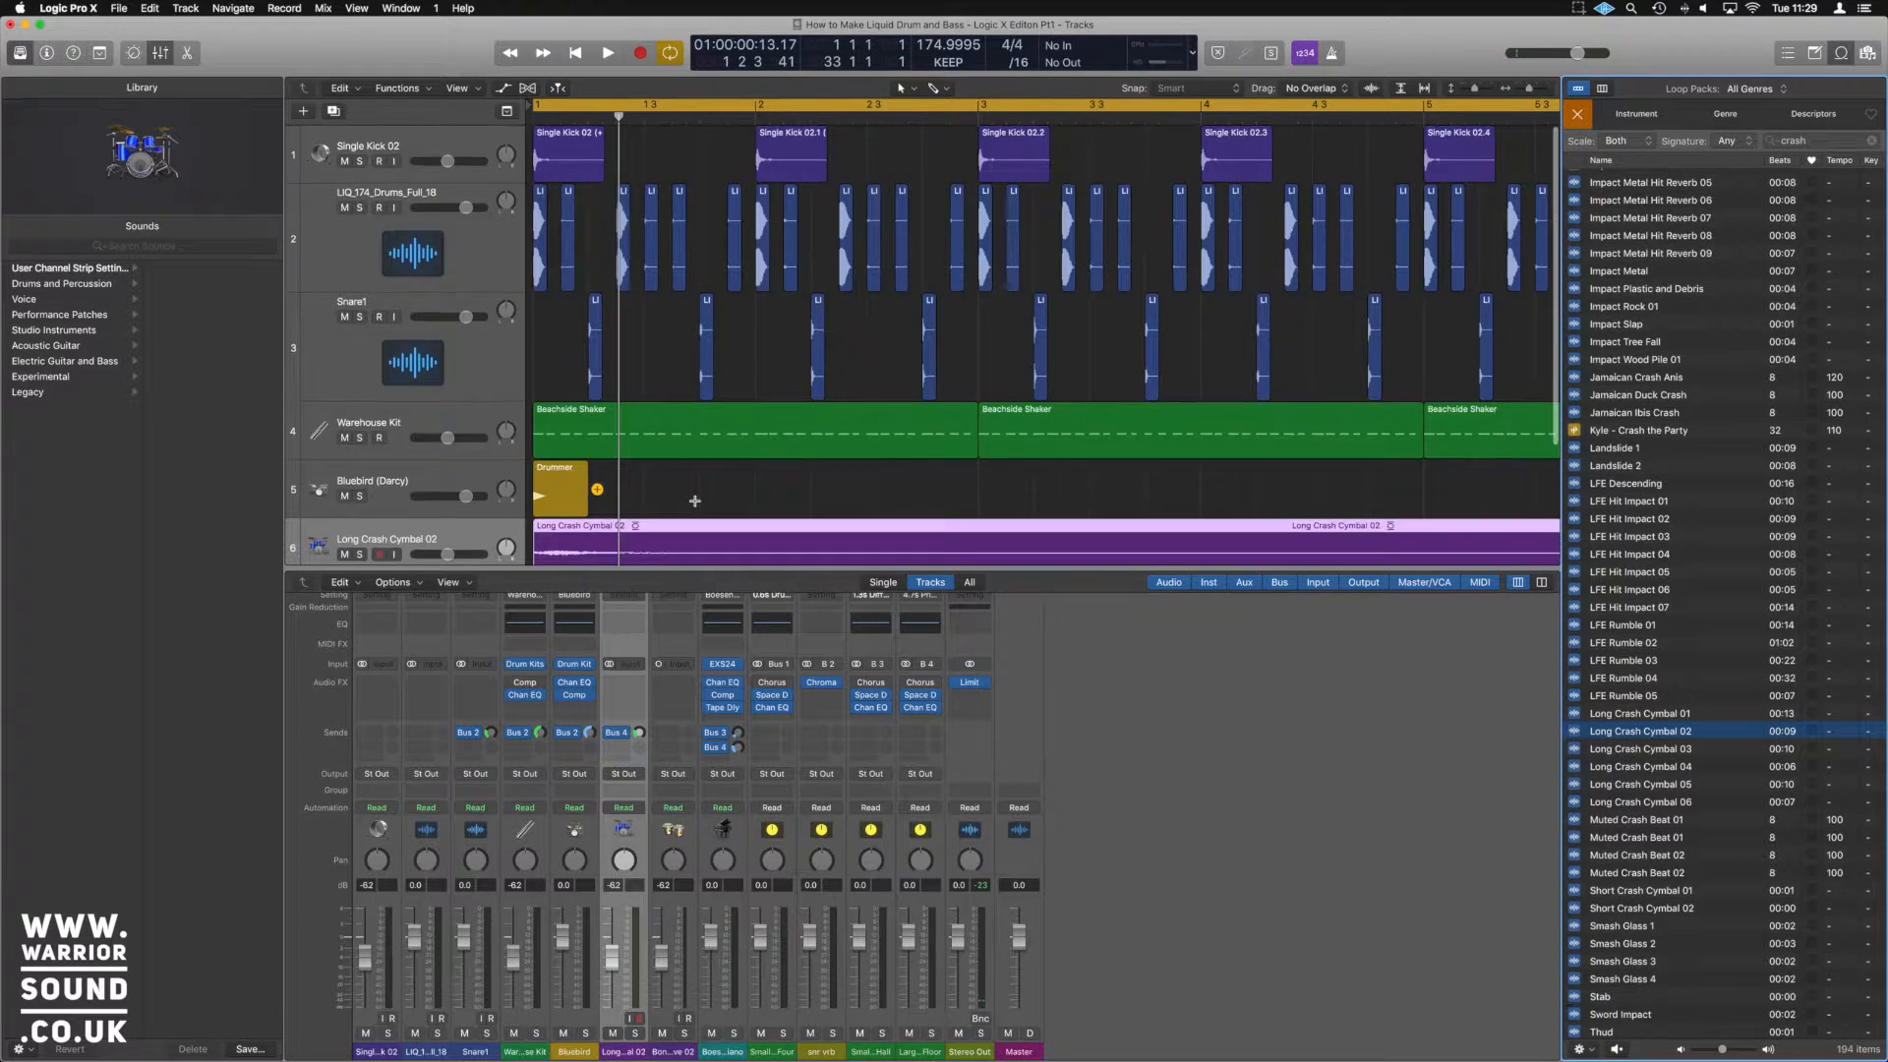
Trim the Long Crash Cymbal 02 region at bar 1 to about one and a half bars while listening
left_click_drag(992, 526, 596, 482)
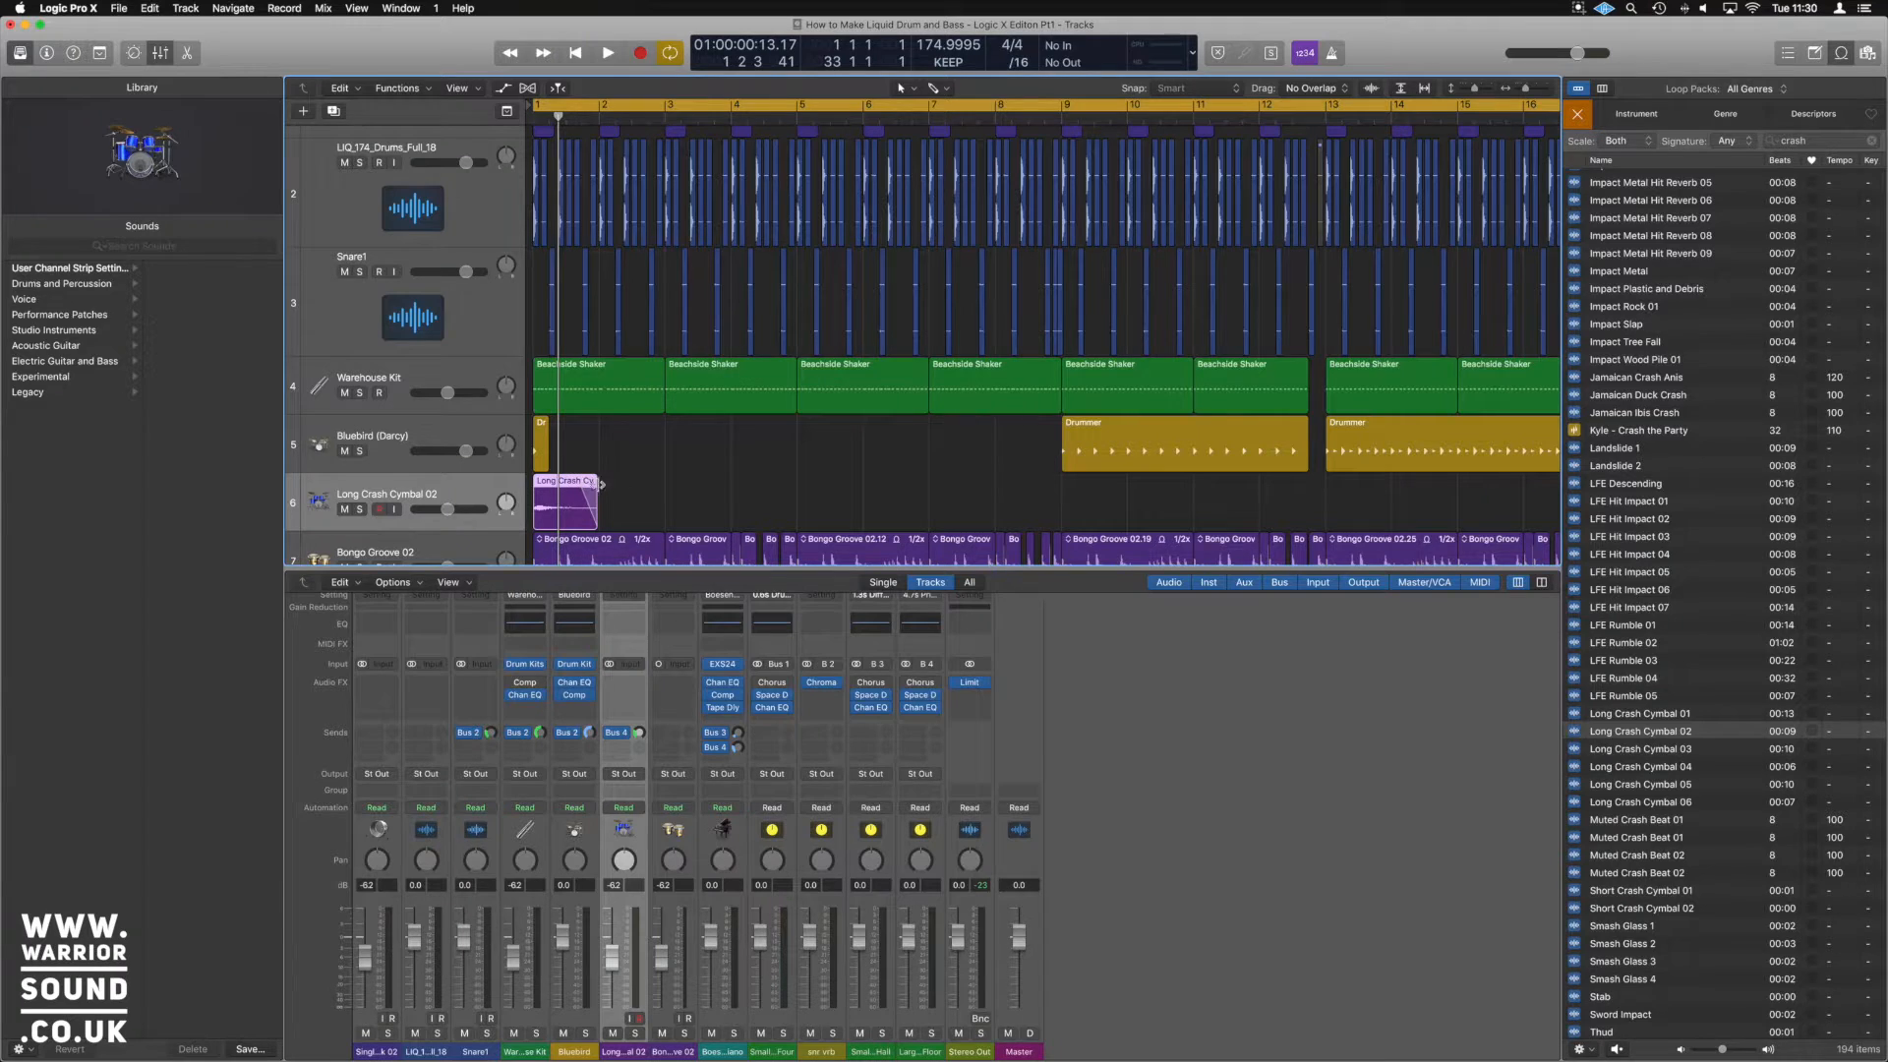
key("space")
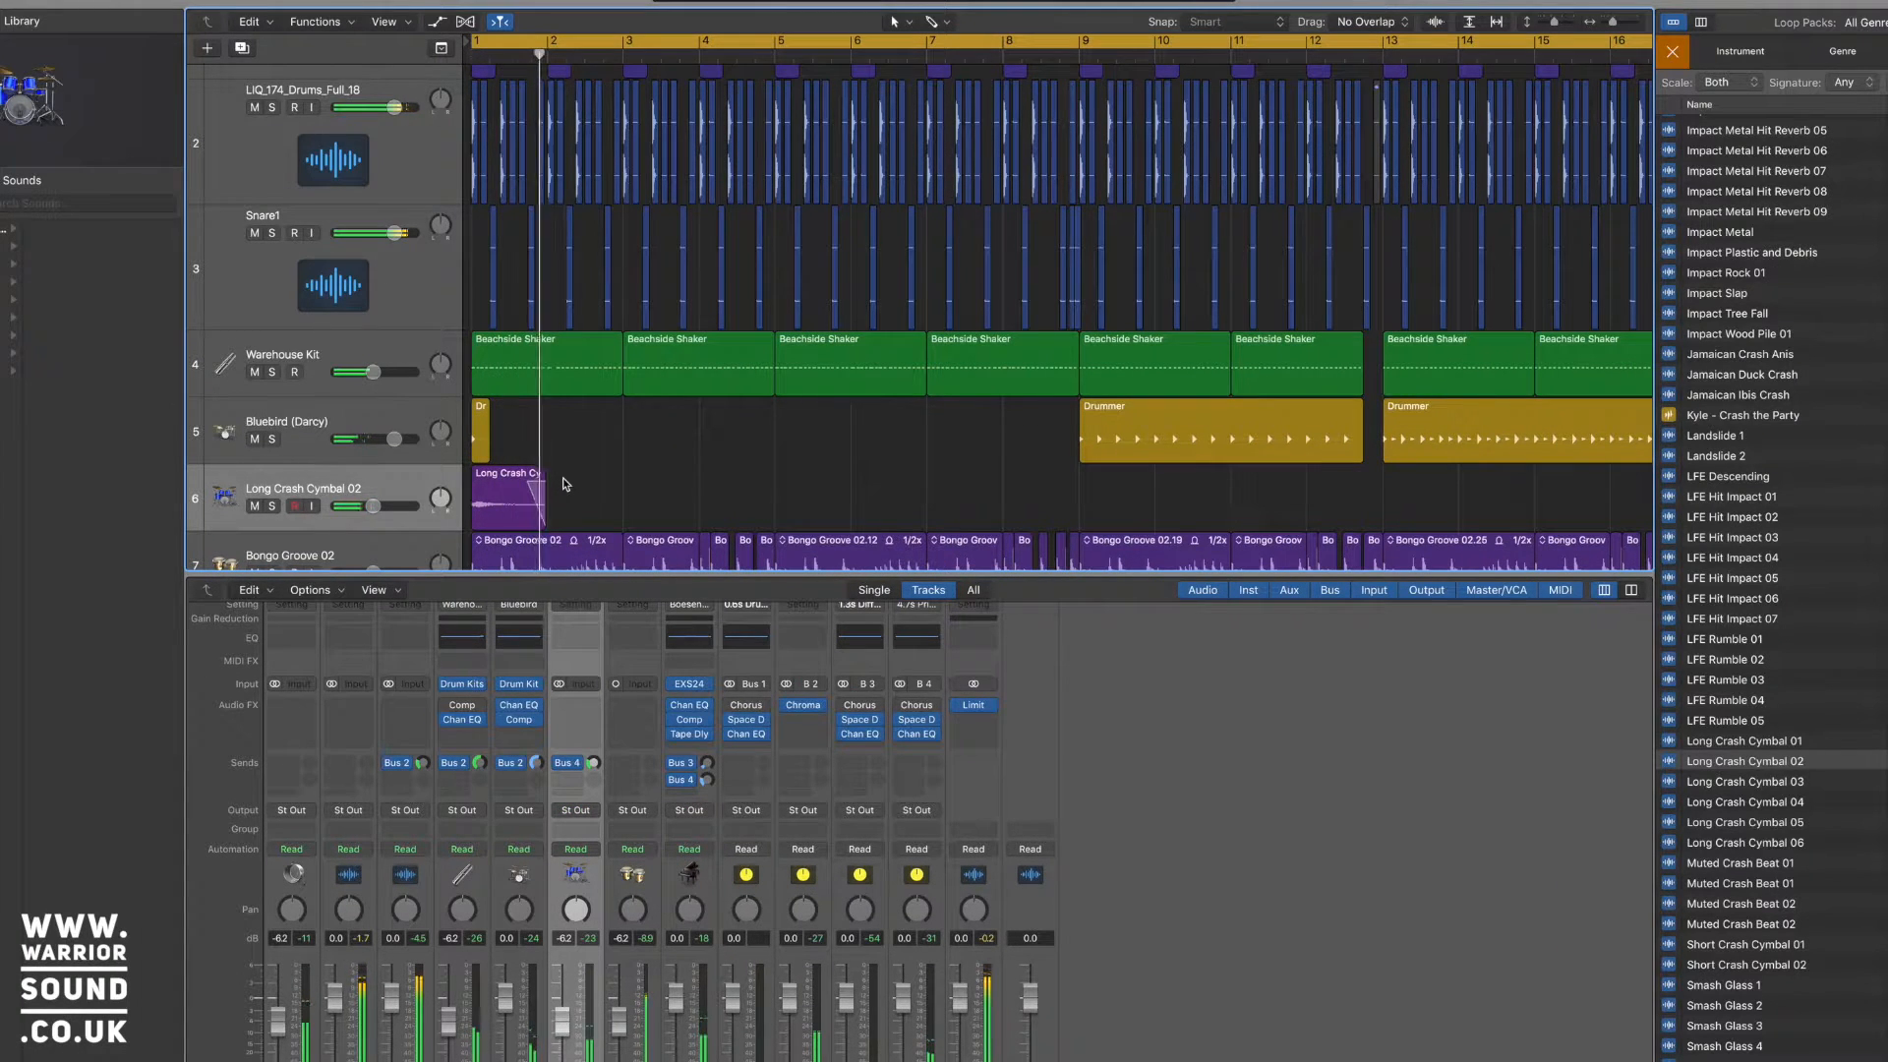
left_click(545, 484)
left_click_drag(545, 521, 595, 521)
key("space")
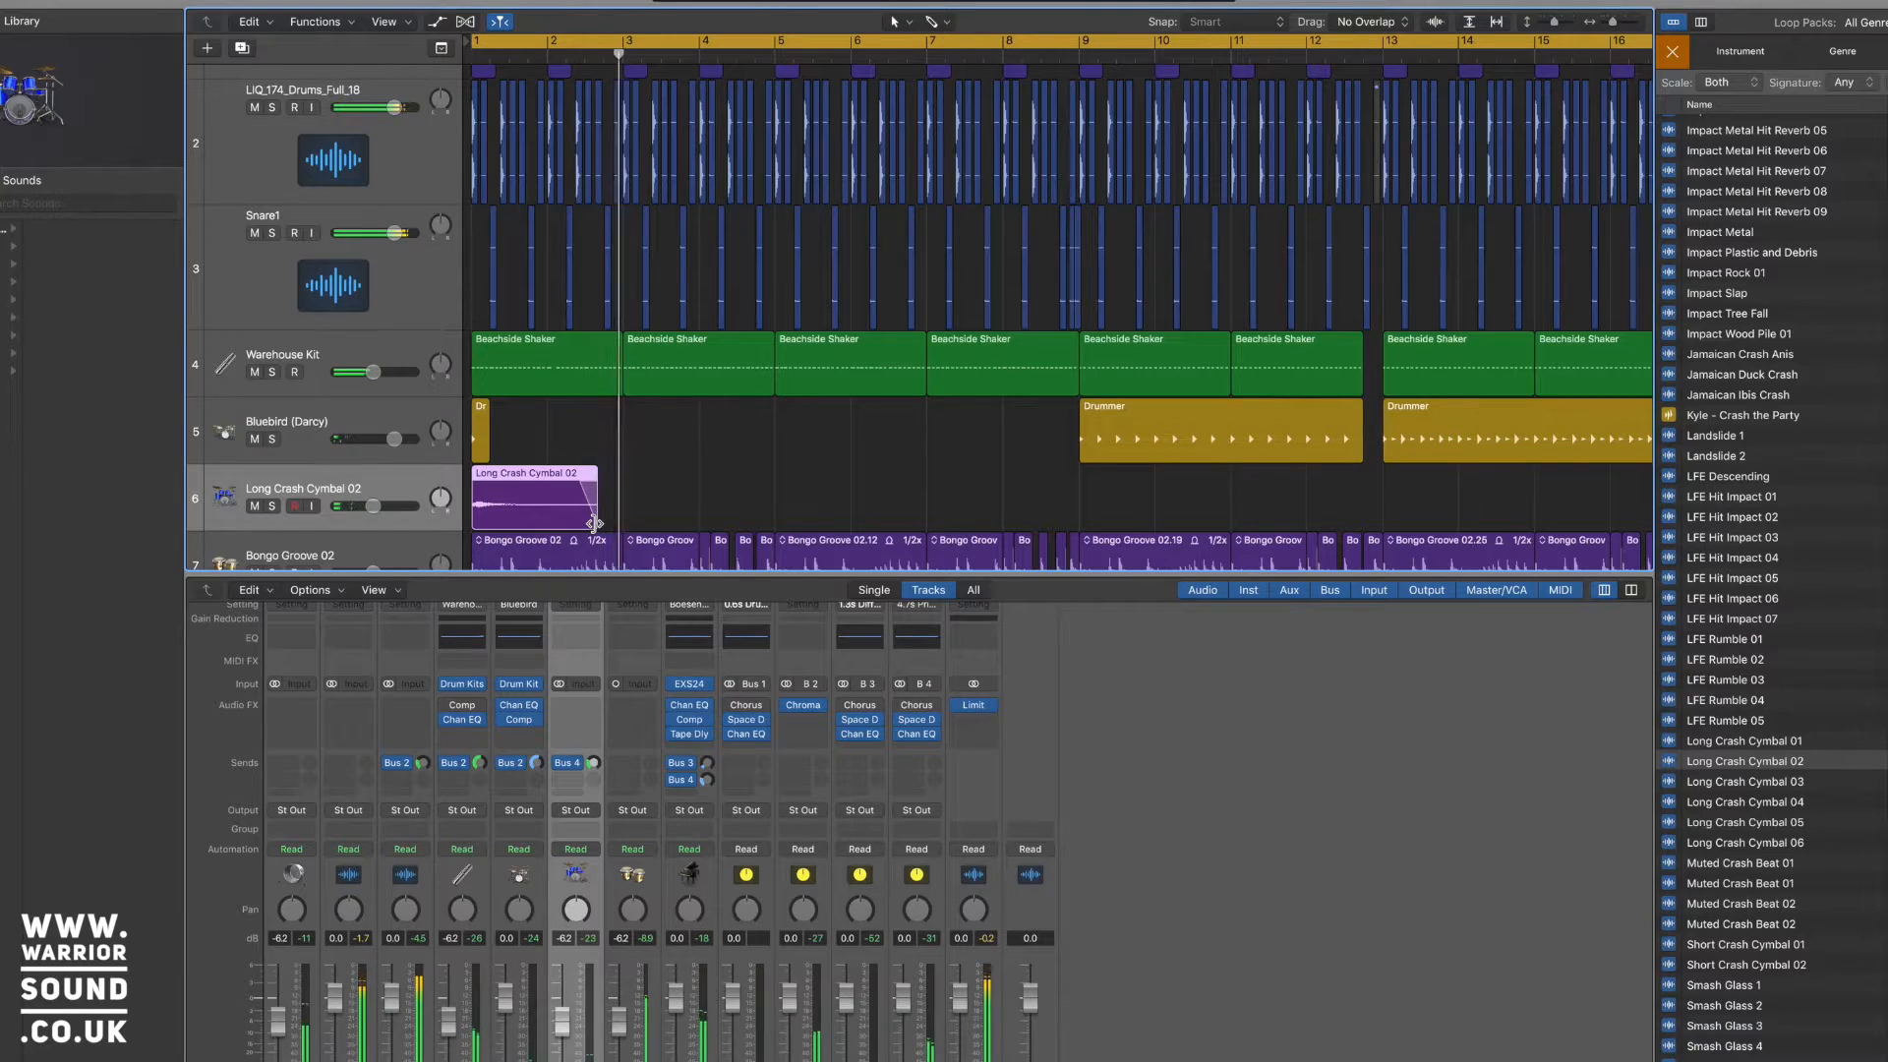
left_click(619, 485)
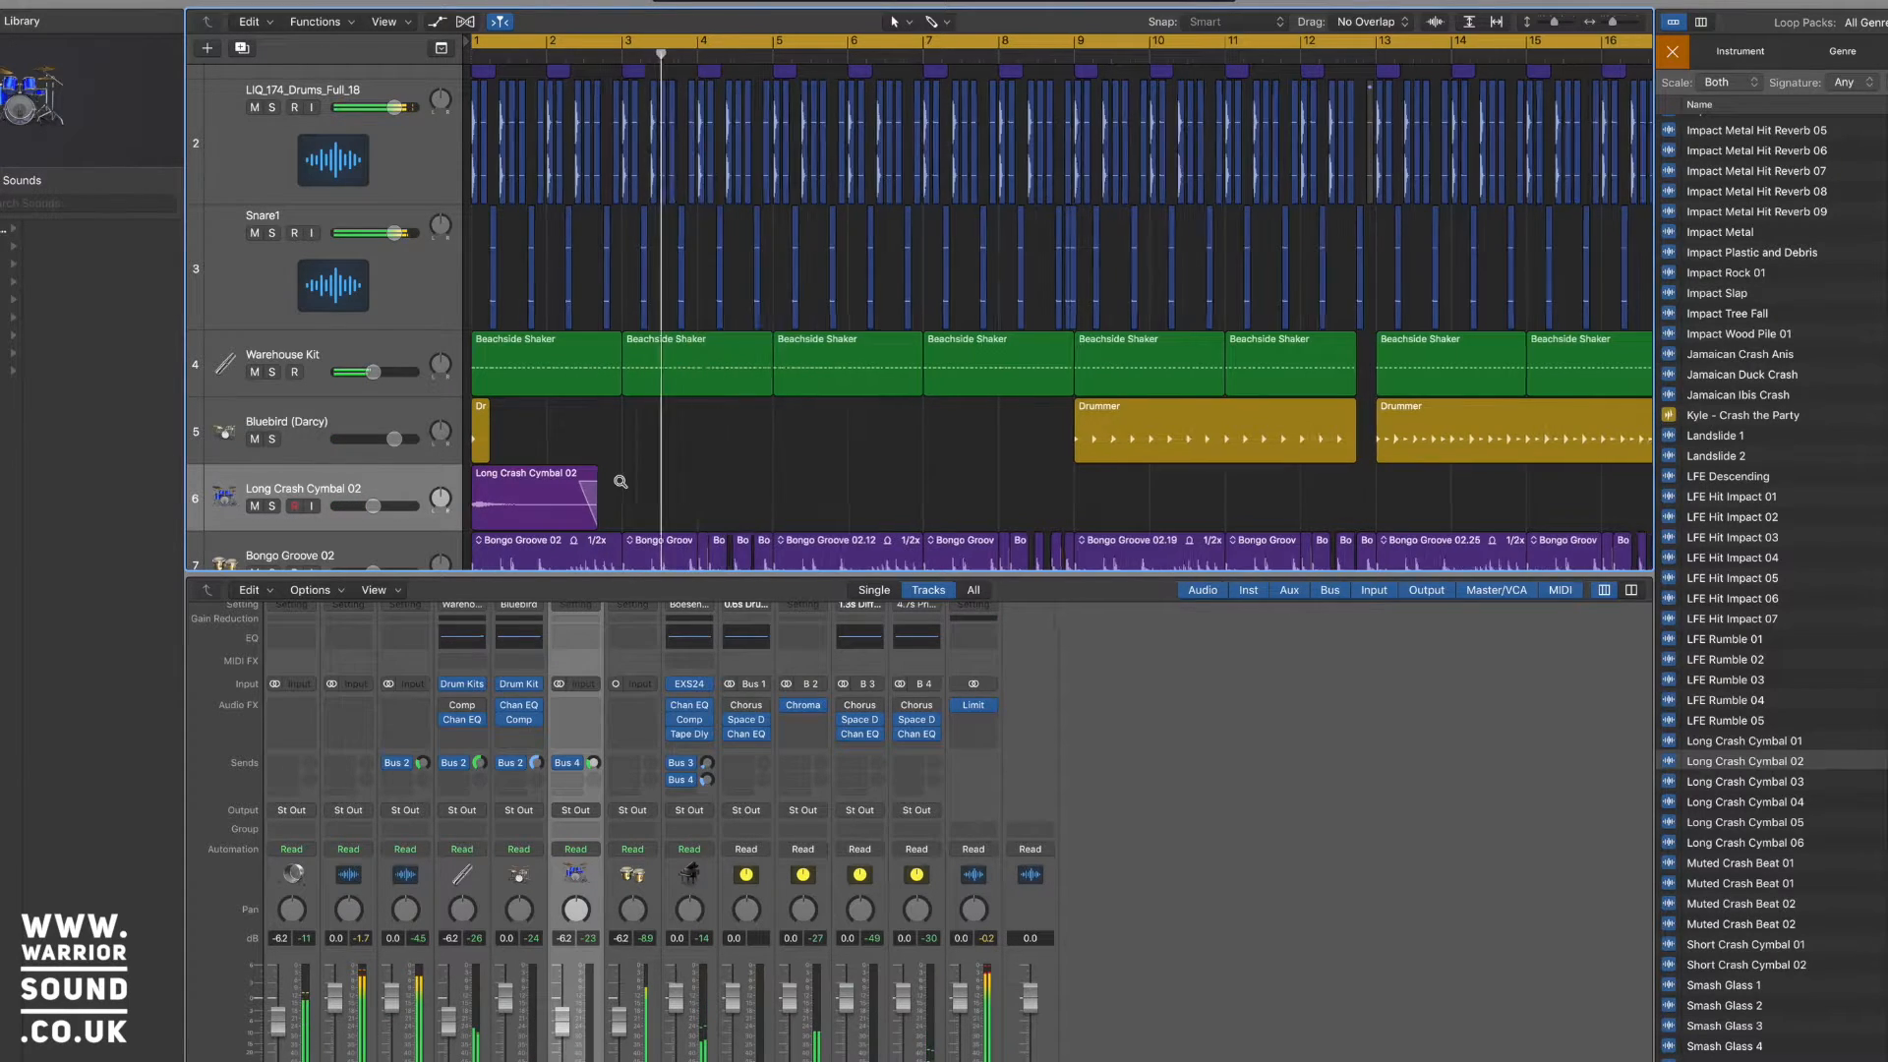
Listen through the 32-bar arrangement with all tracks in view and hide the loop and file browsers
left_click(620, 483, "ctrl+alt")
left_click(620, 482, "ctrl+alt")
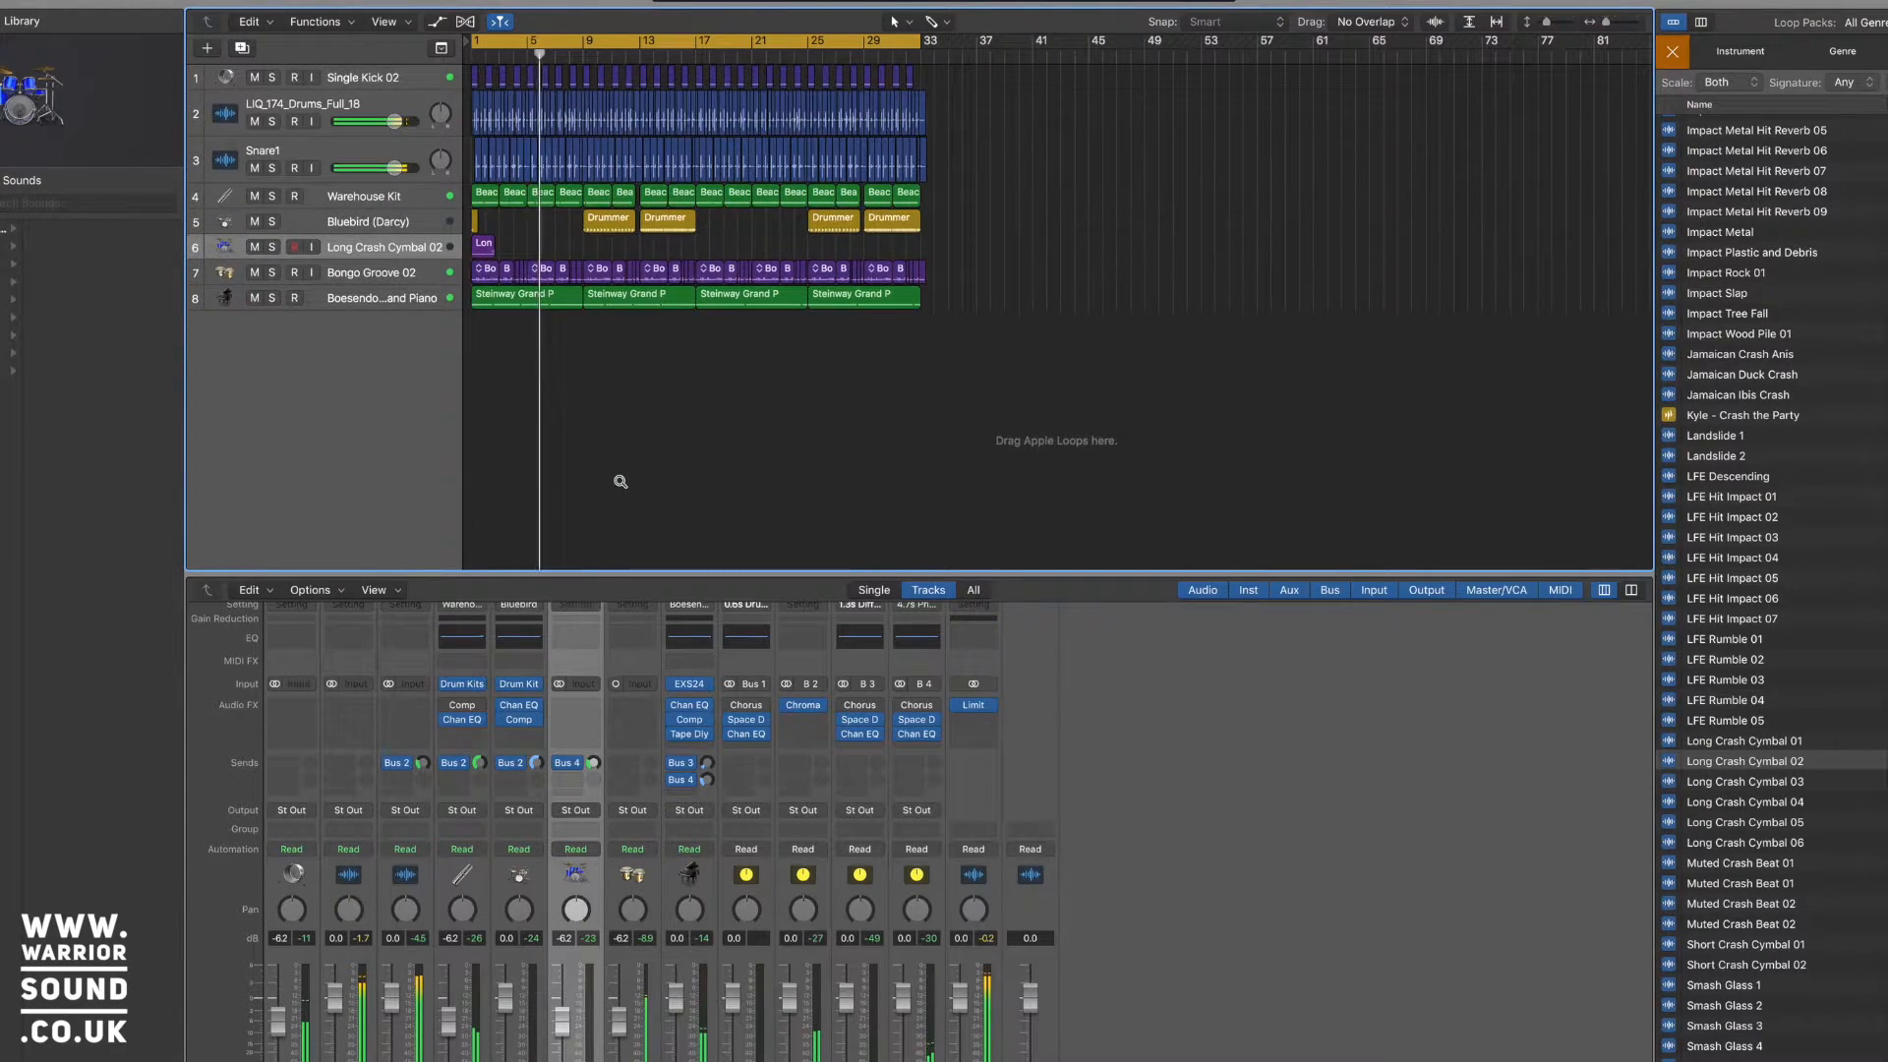
scroll(618, 480, "down", 3)
scroll(618, 479, "up", 1)
scroll(618, 479, "left", 1)
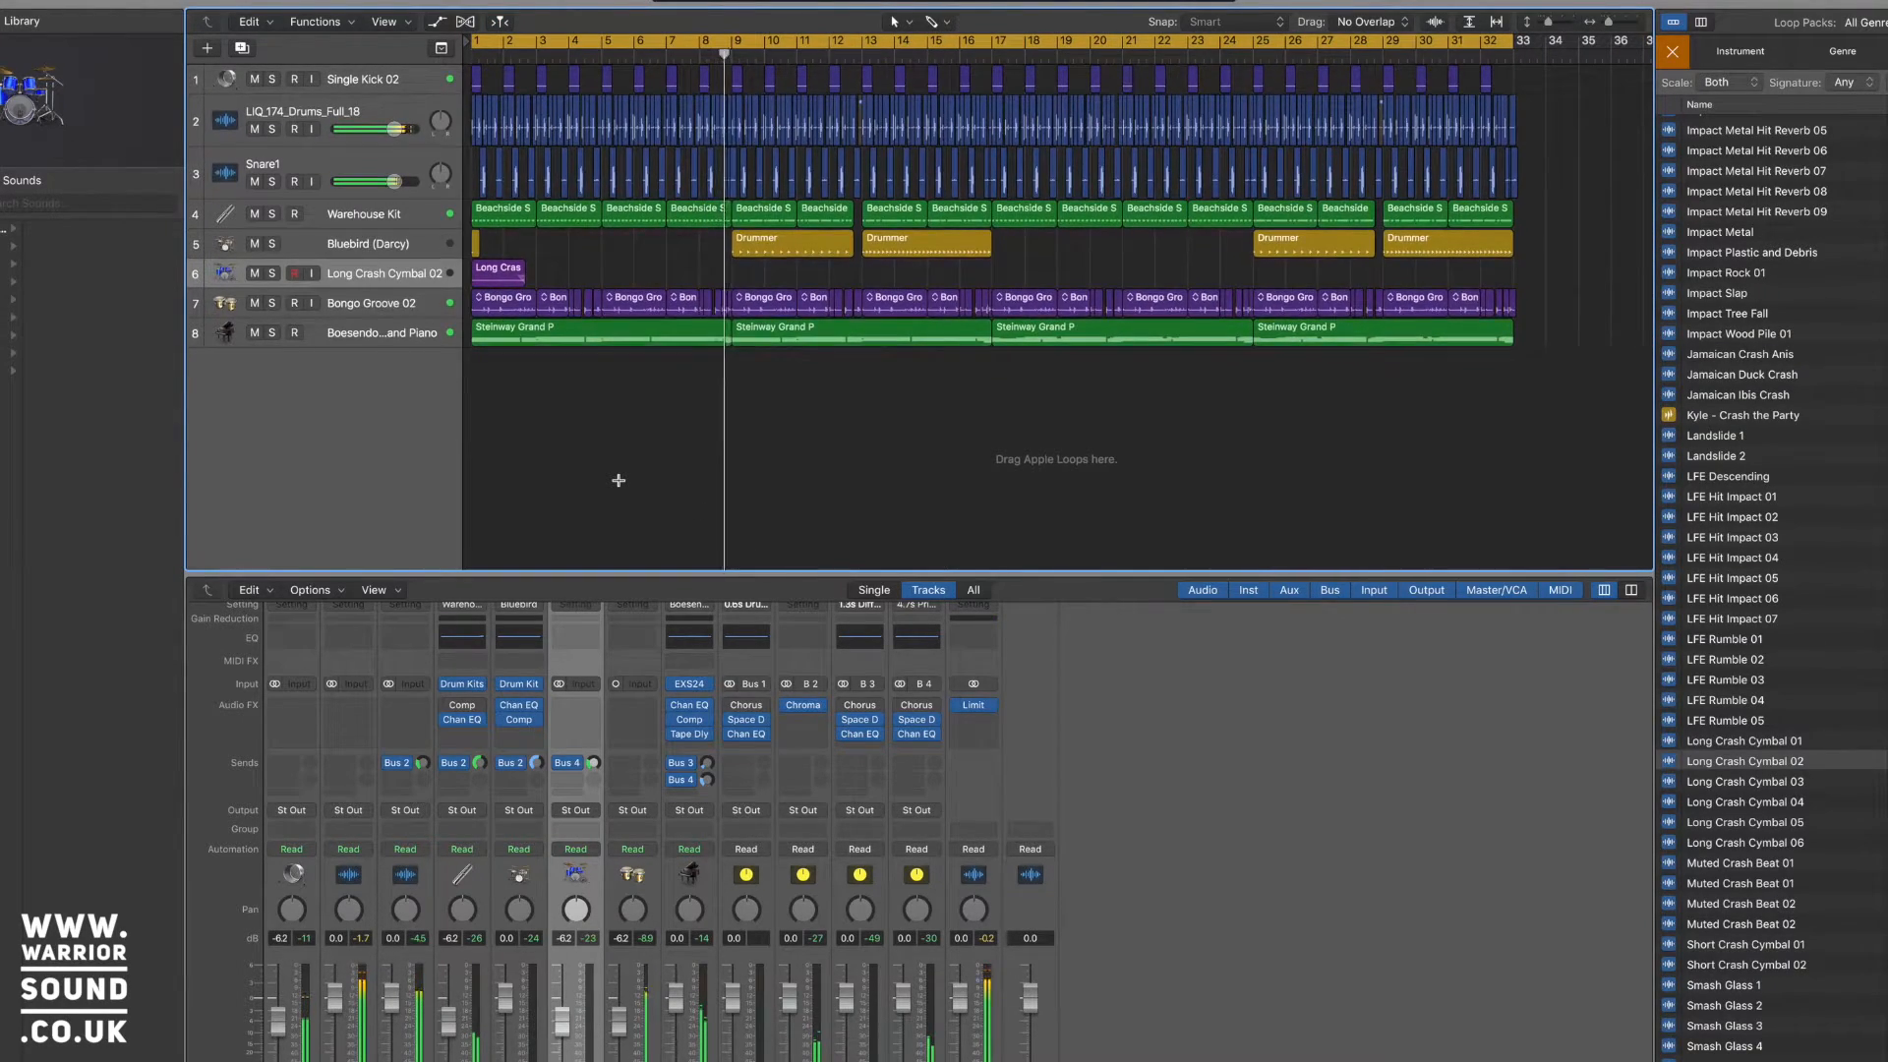
scroll(619, 479, "up", 3)
scroll(619, 479, "up", 2)
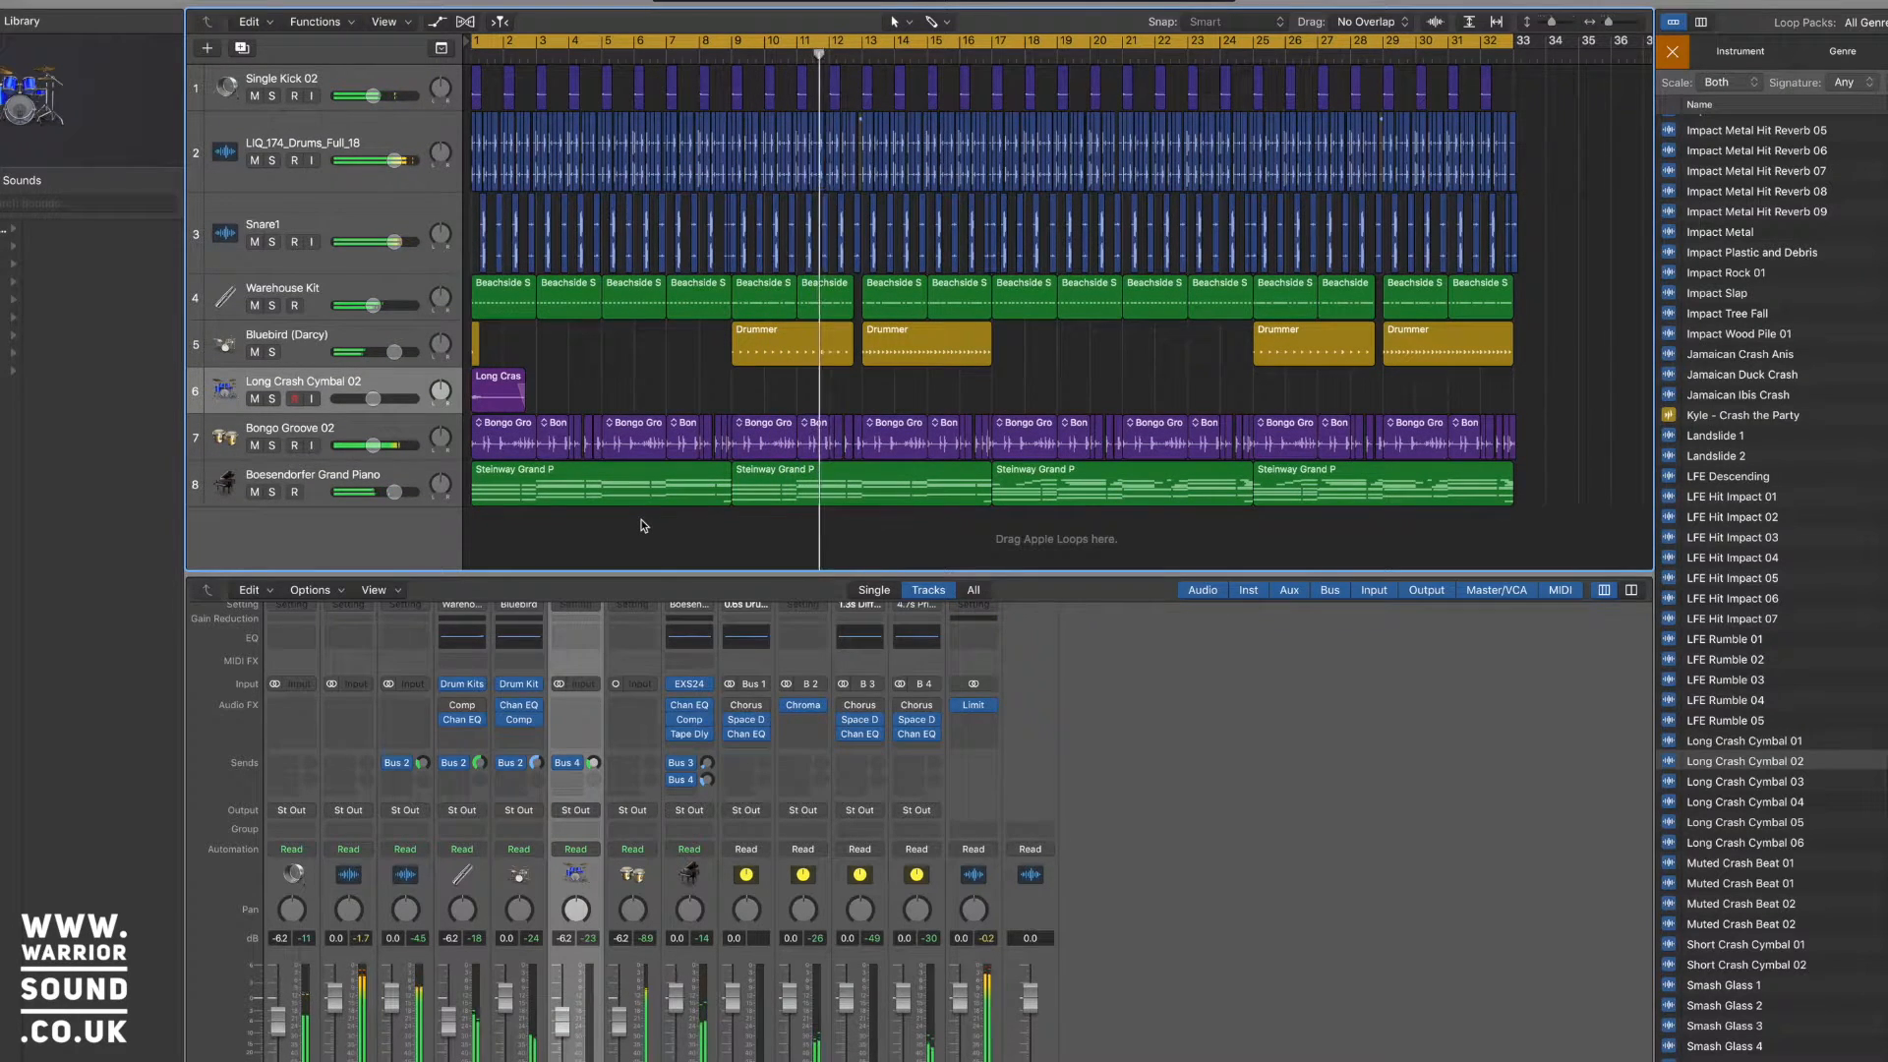
key("f")
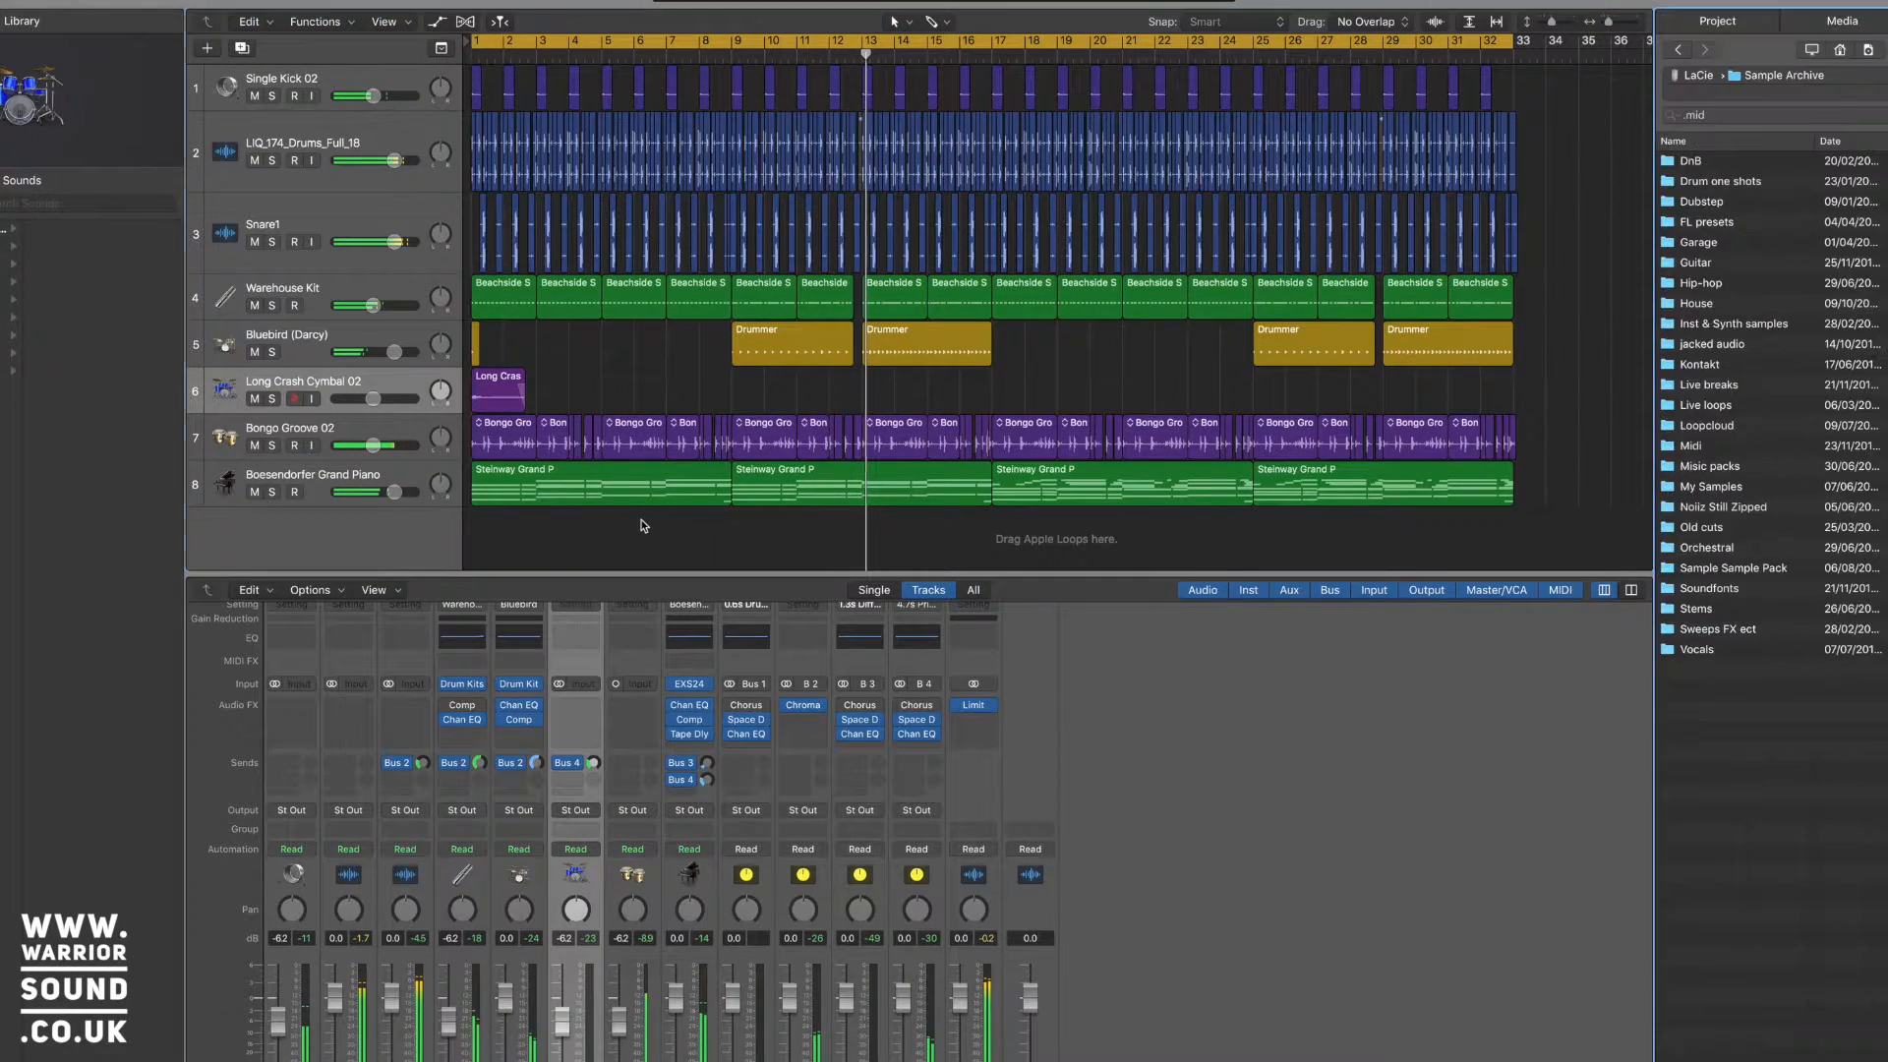
key("f")
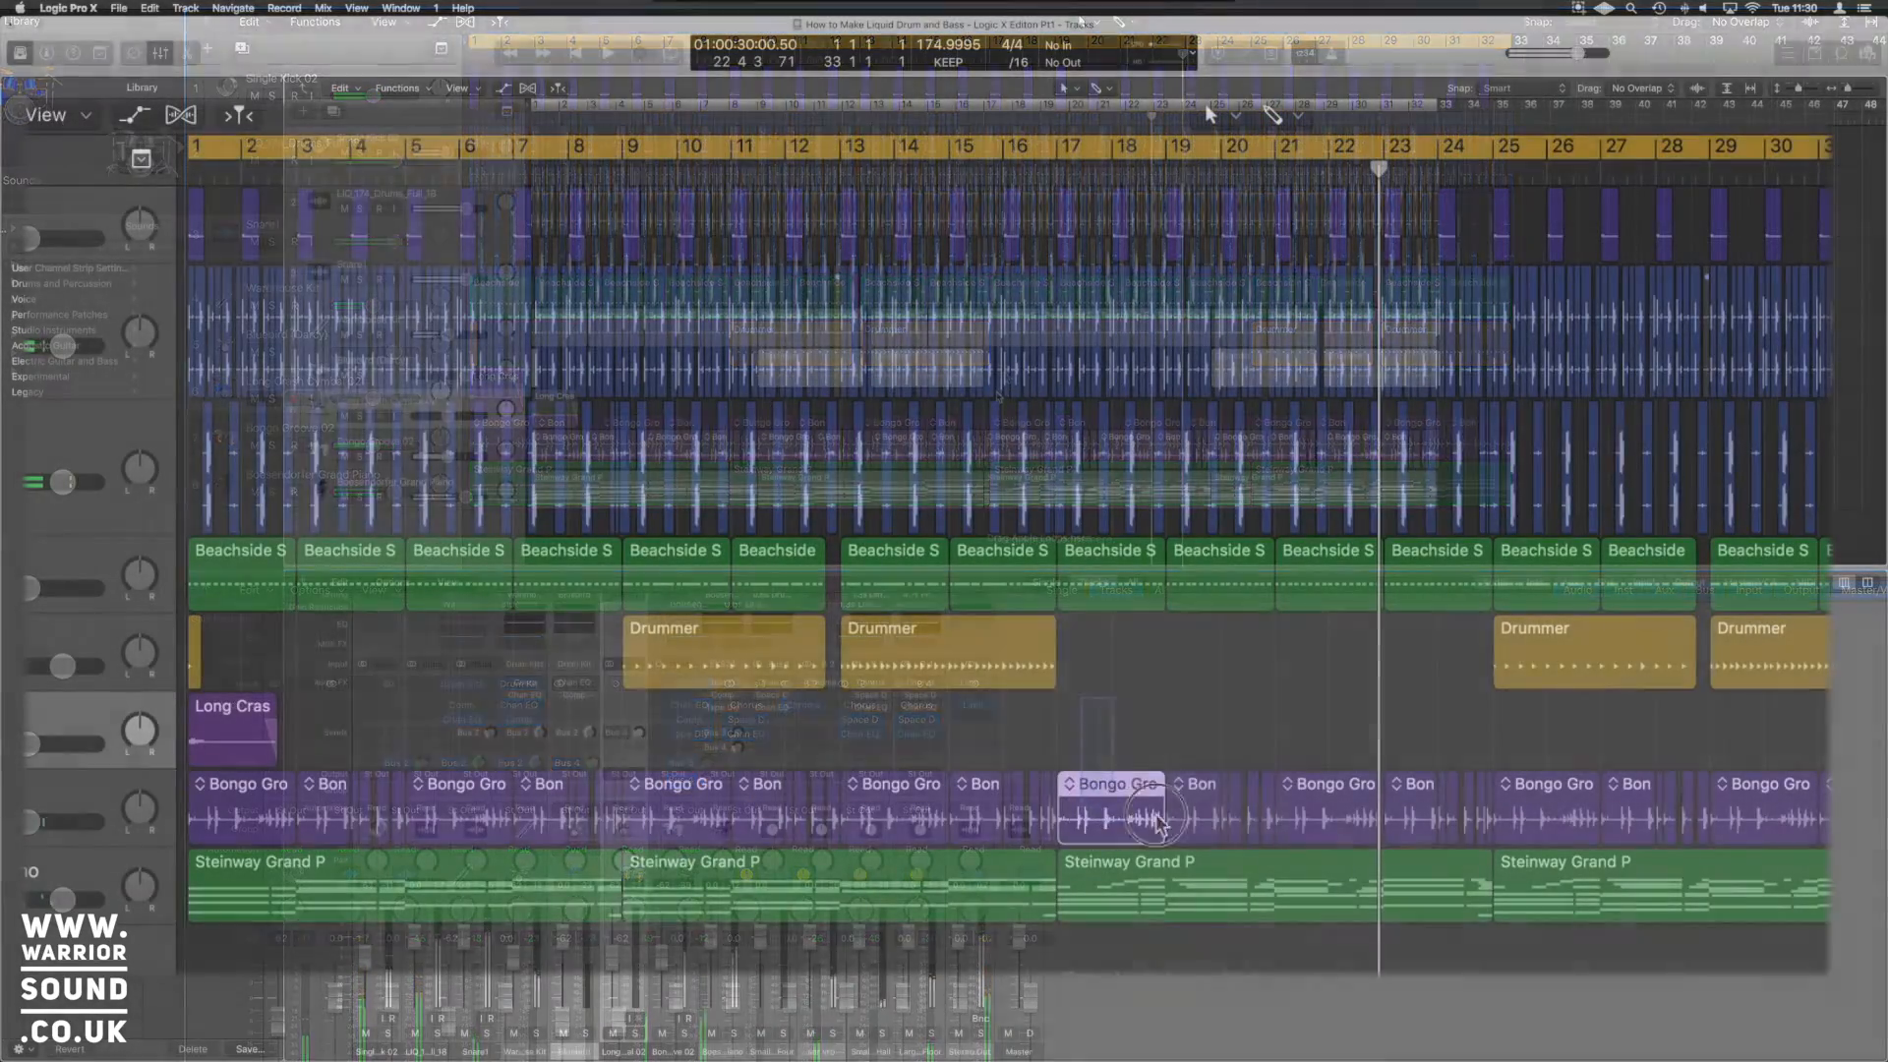
Mute the Bongo Groove 02 regions from bar 17 through bar 22, hiding the Library and showing the Inspector
left_click_drag(1082, 698, 1306, 838)
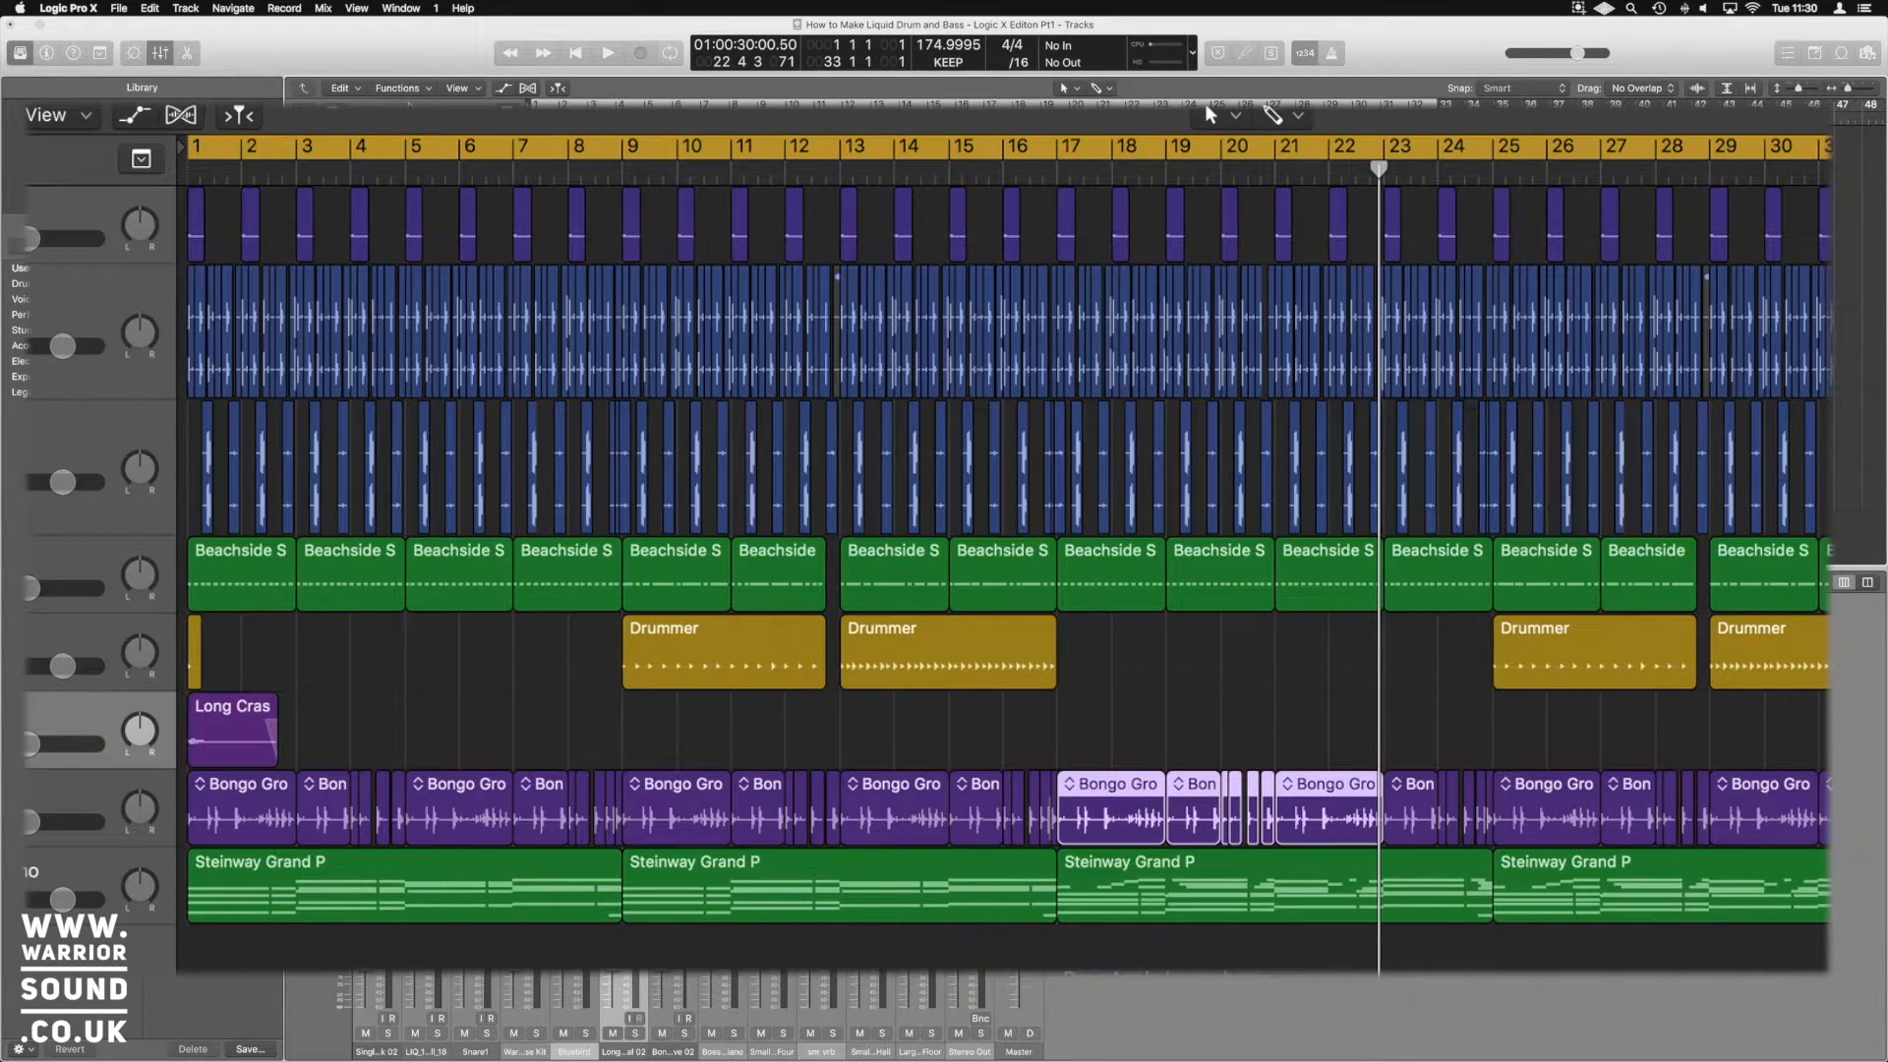
left_click(19, 53)
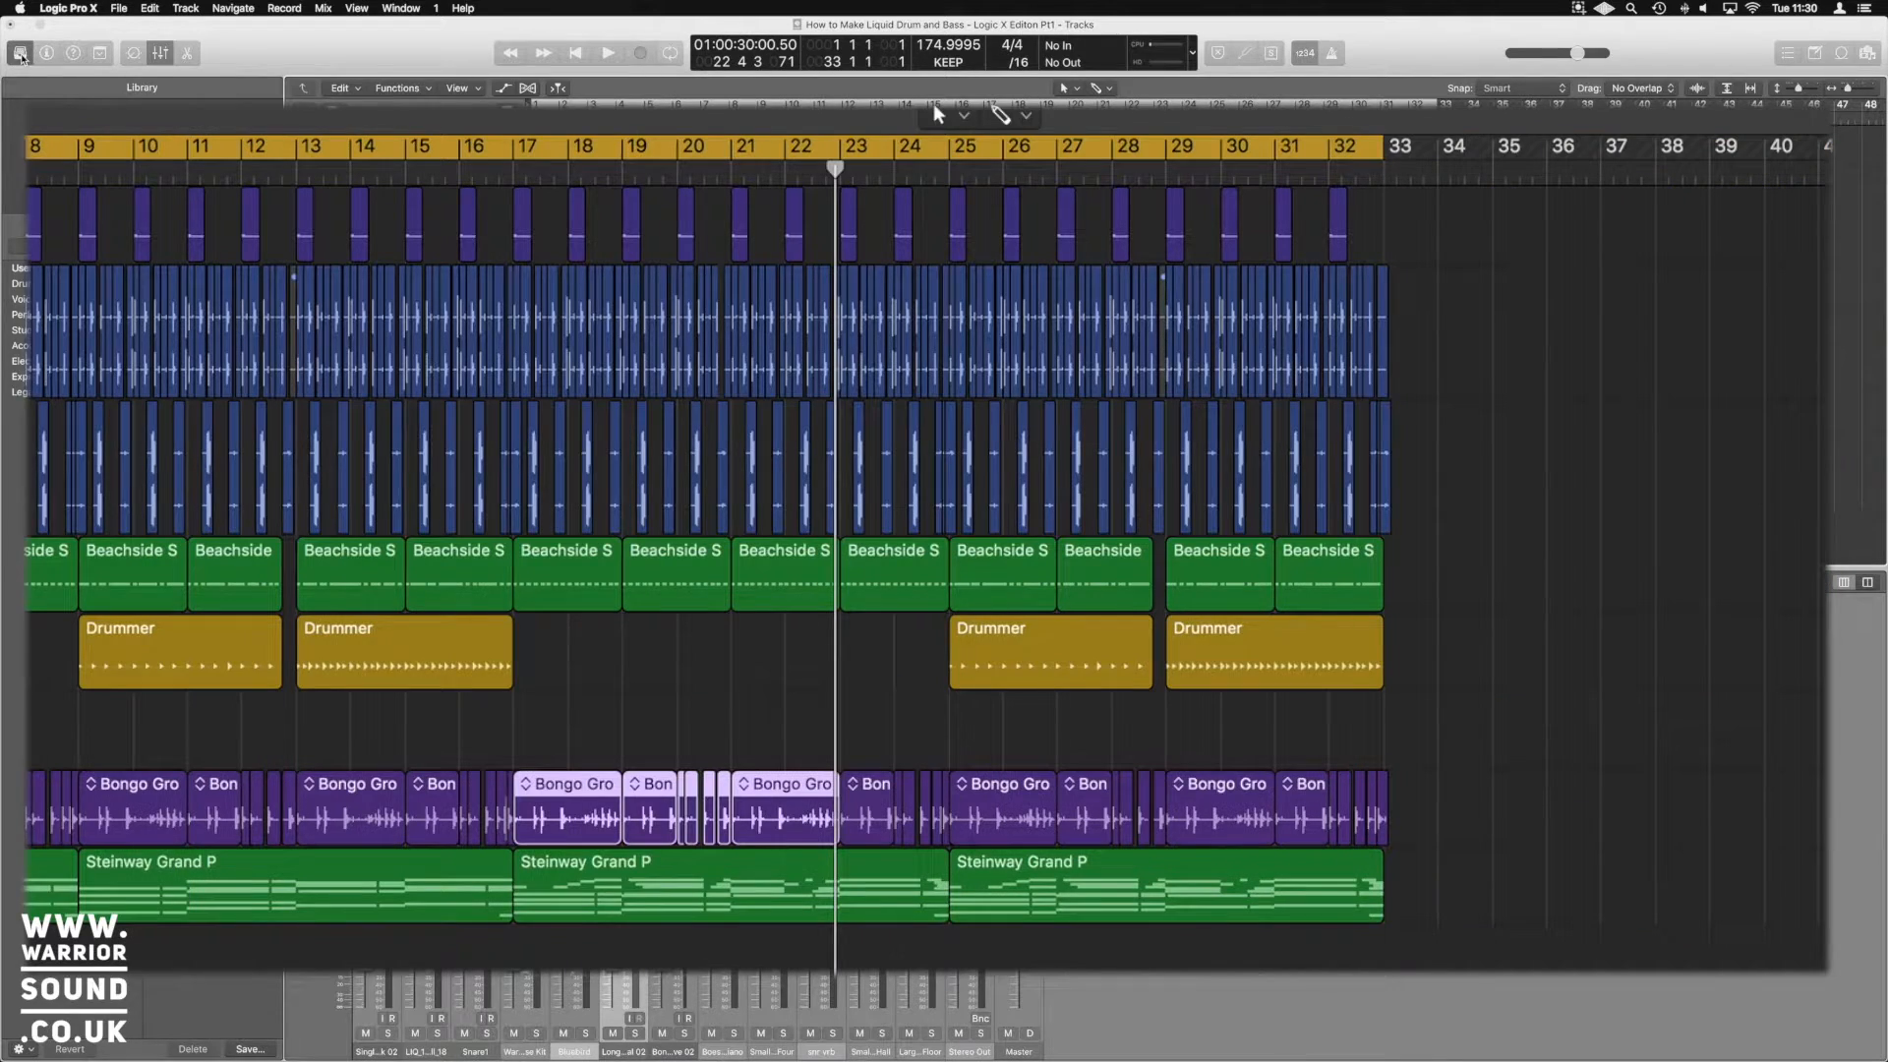
left_click(47, 53)
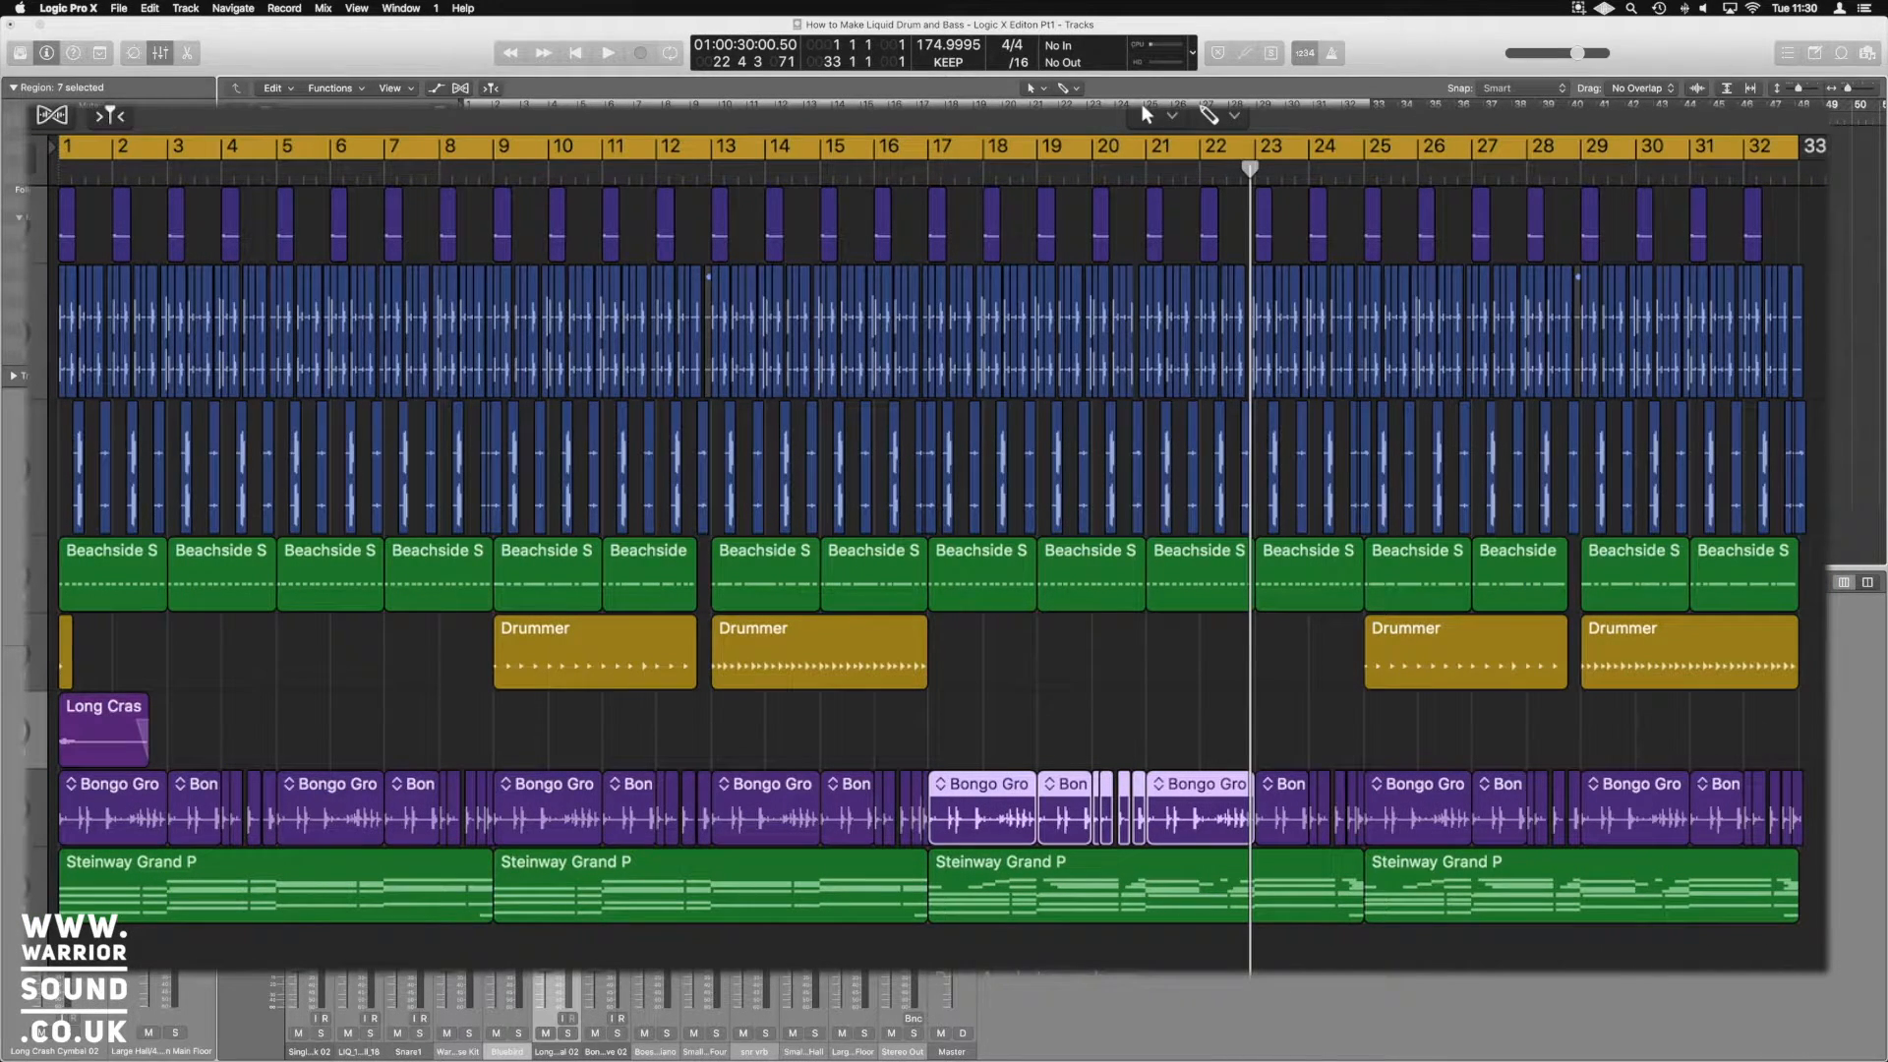
key("m")
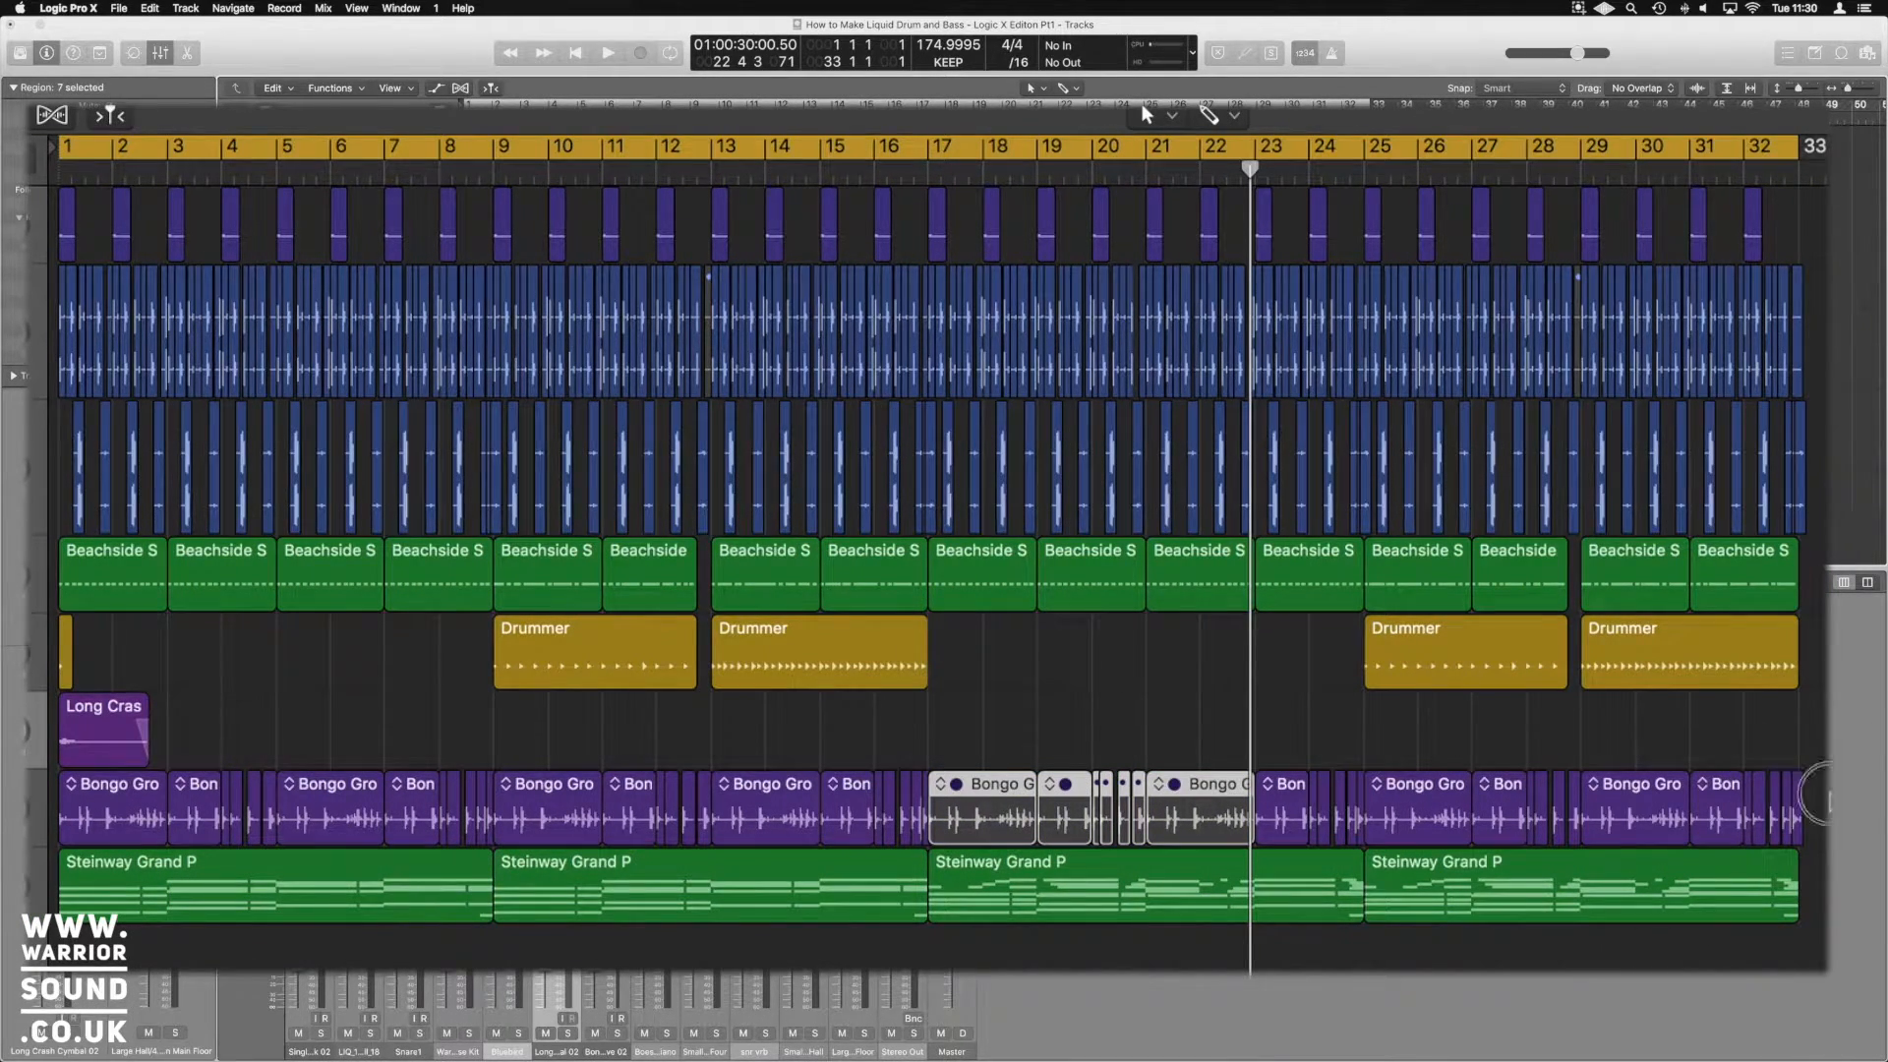
left_click(1827, 798)
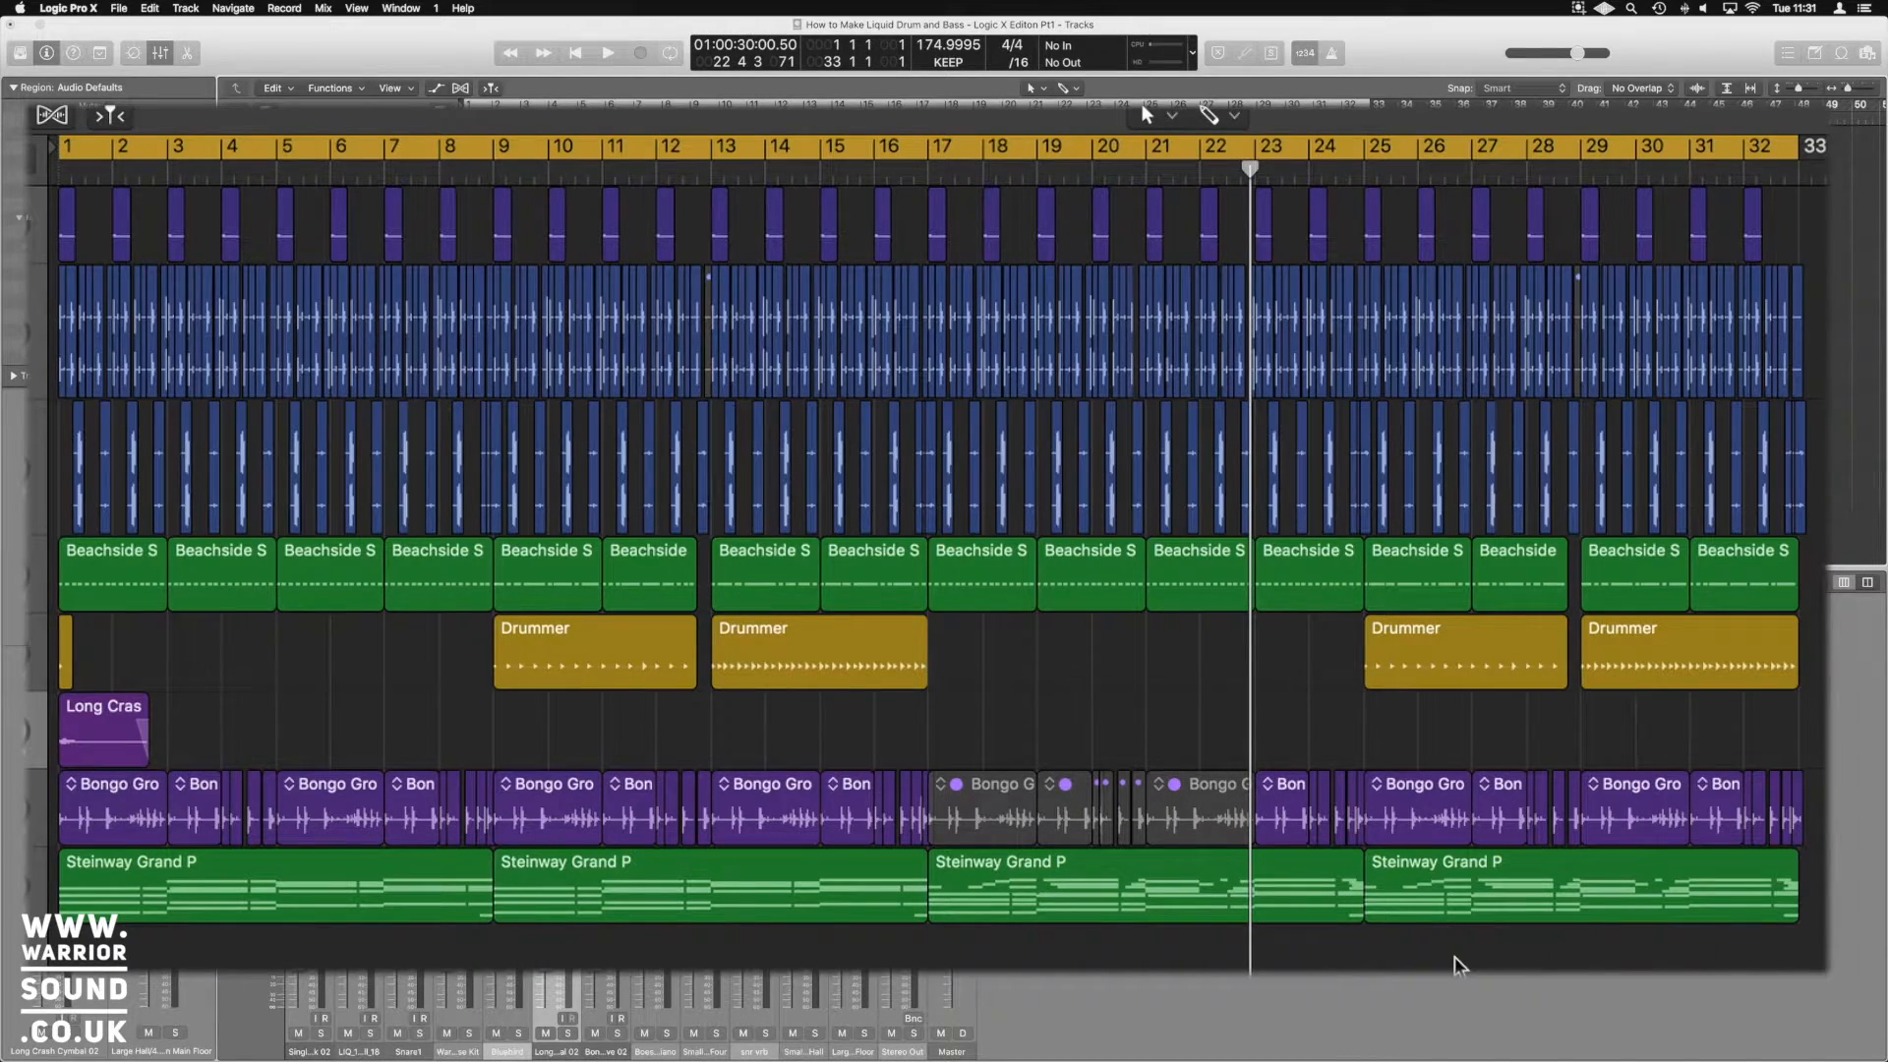
Turn off cycle playback, listen on, and mute the two-bar Bongo Groove 02 regions at bars 25 and 29
left_click(588, 178)
key("space")
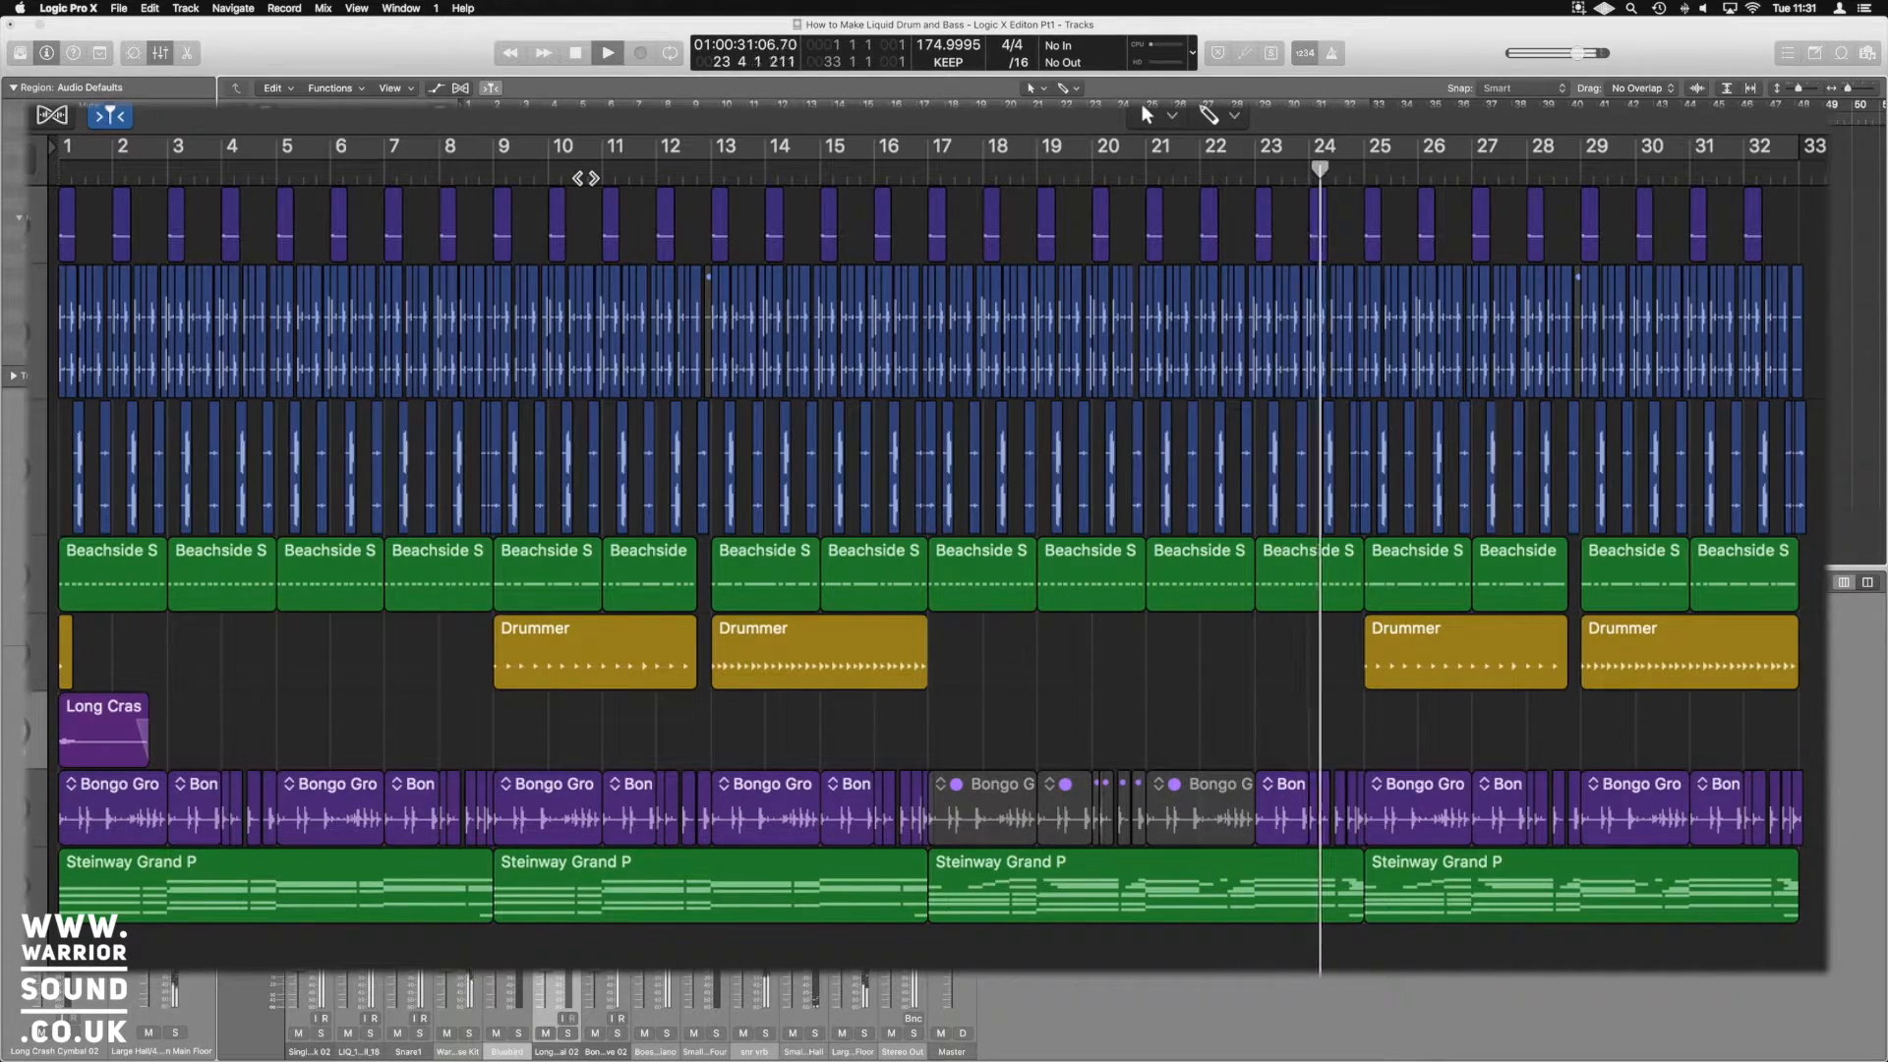
key("space")
left_click(1435, 791)
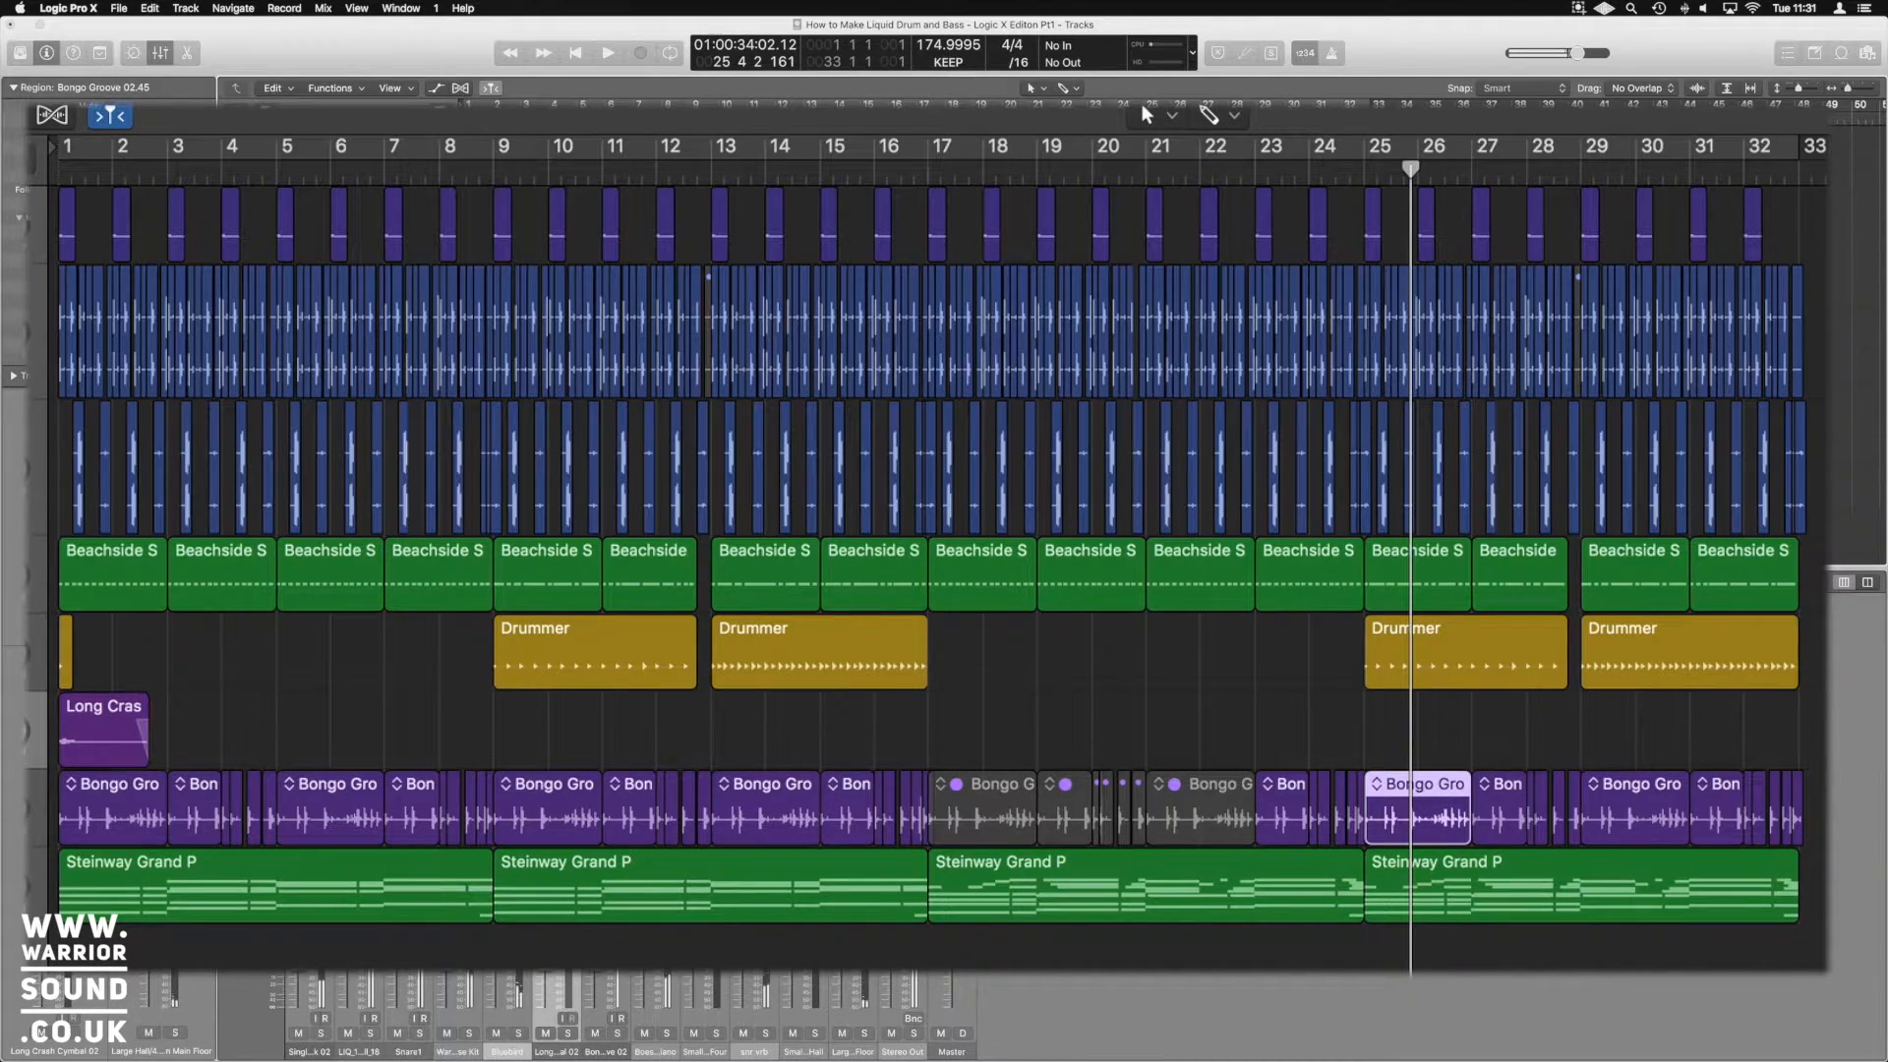
key("ctrl+m")
left_click(1629, 806)
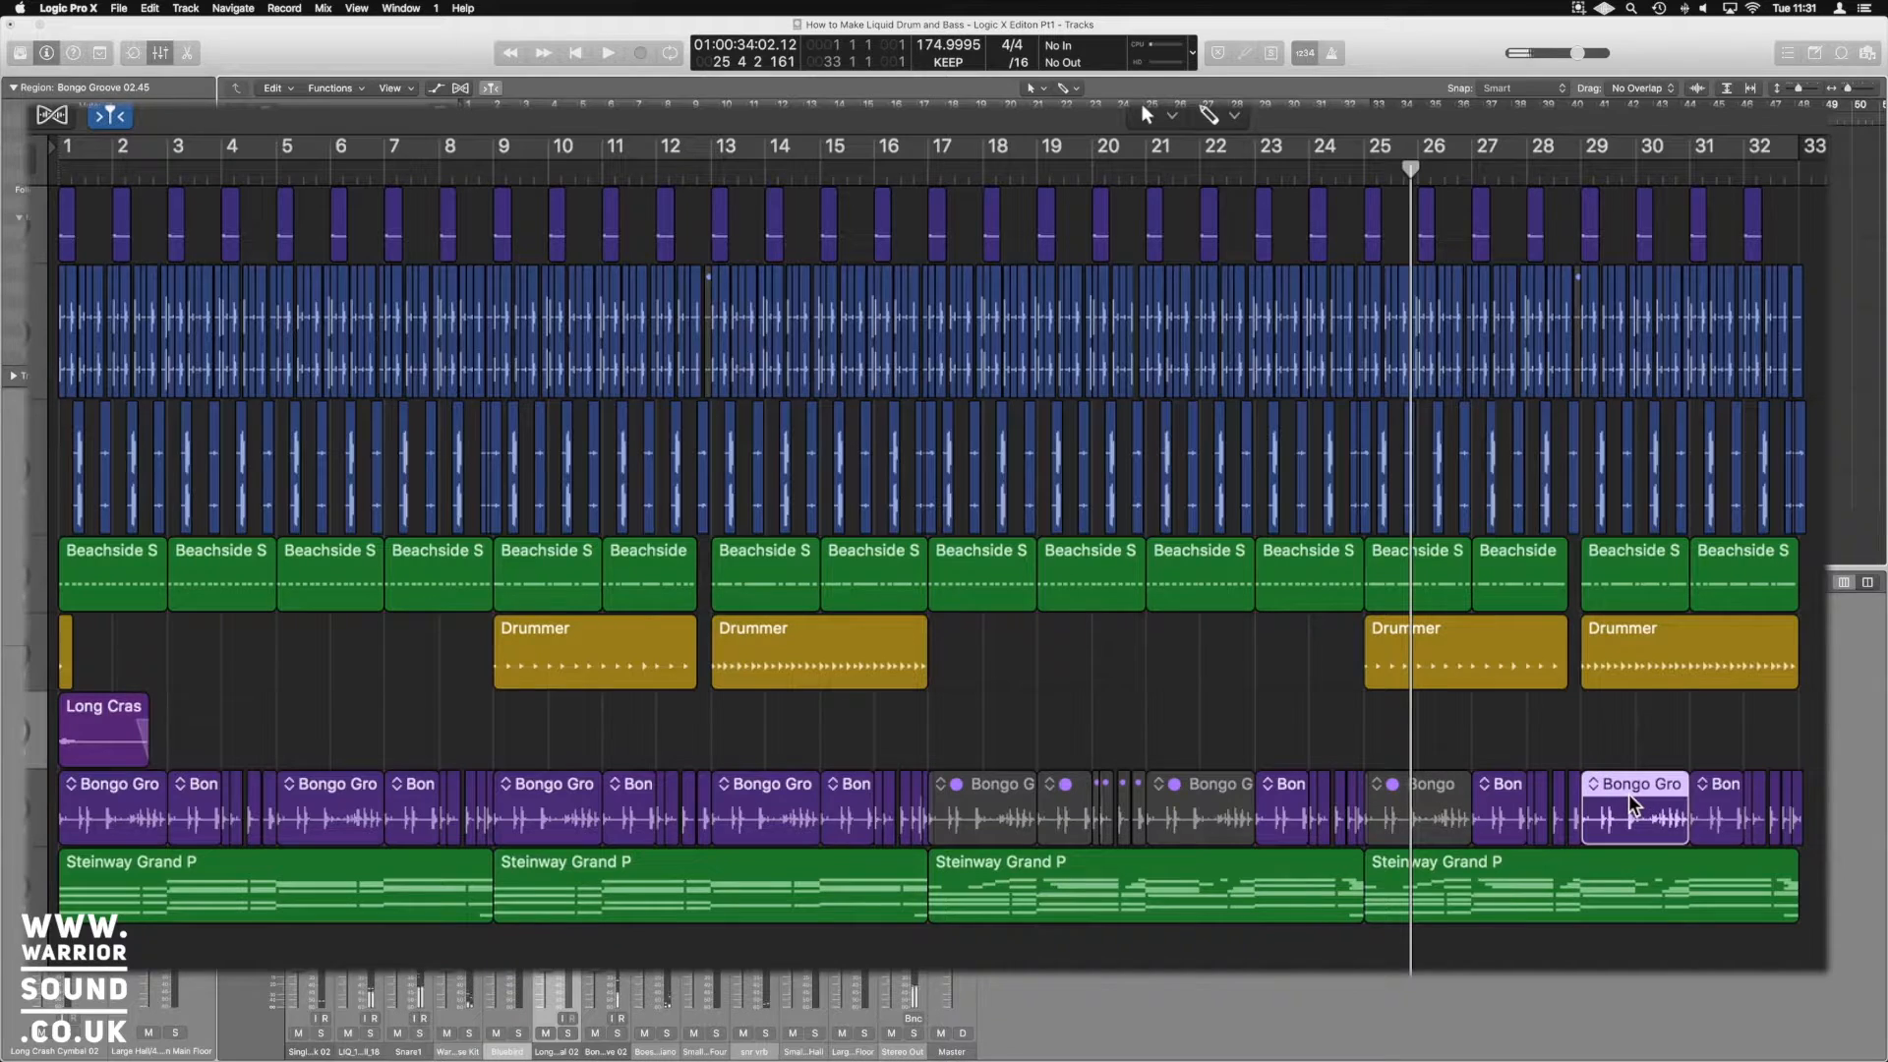
key("ctrl+m")
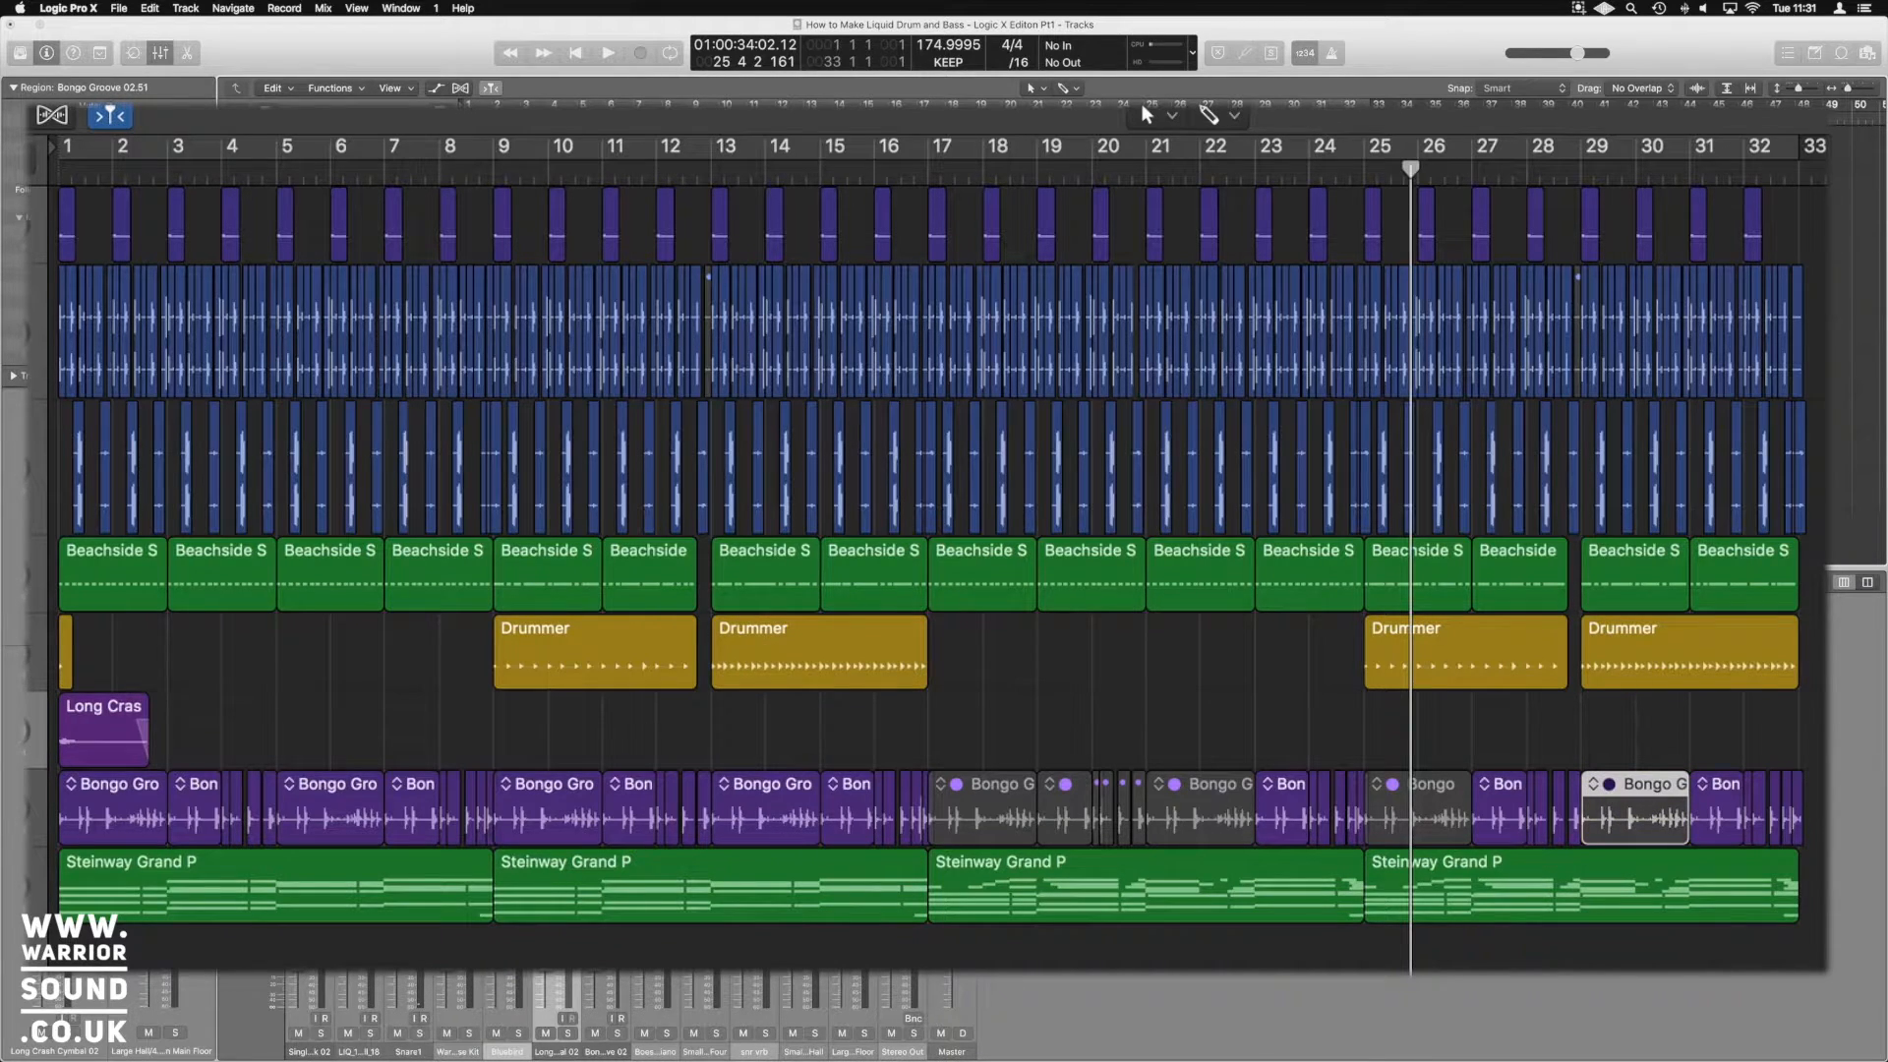
left_click(1820, 796)
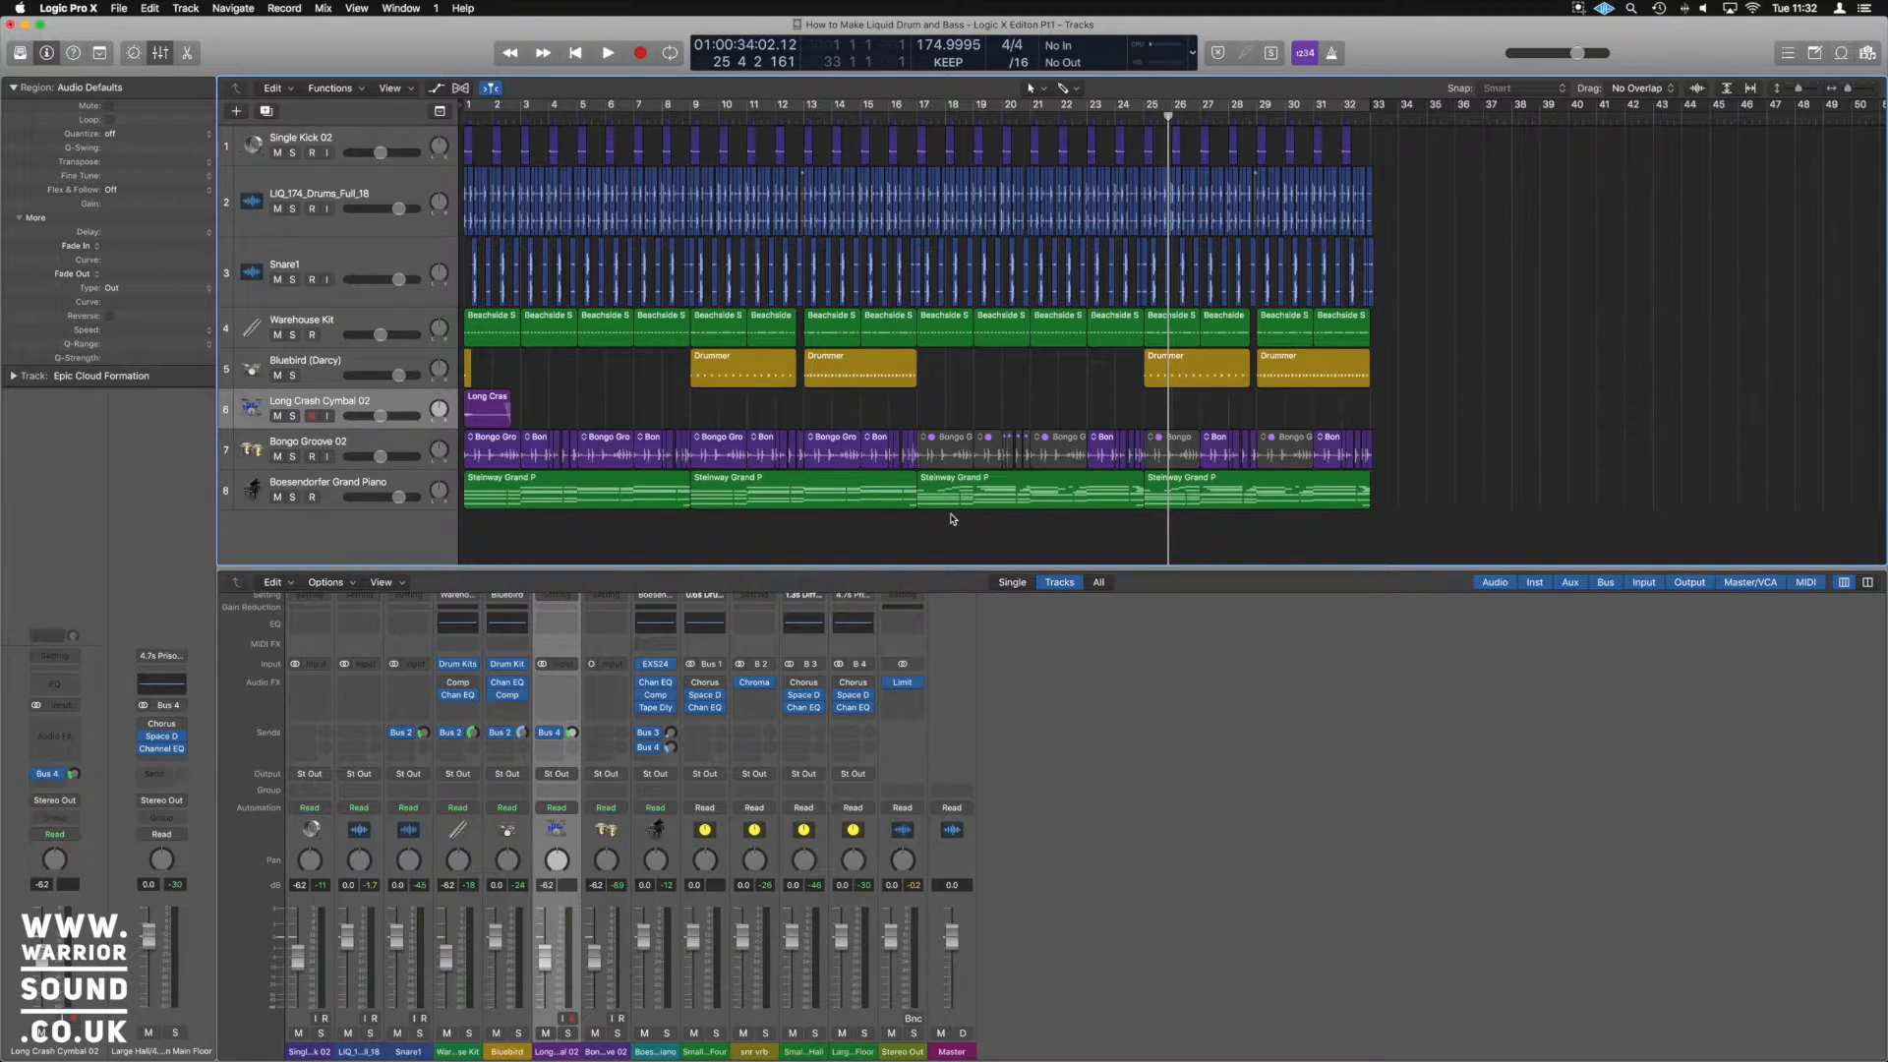
Duplicate the Boesendorfer Grand Piano track without its regions and reset the new track's channel strip
left_click(401, 485)
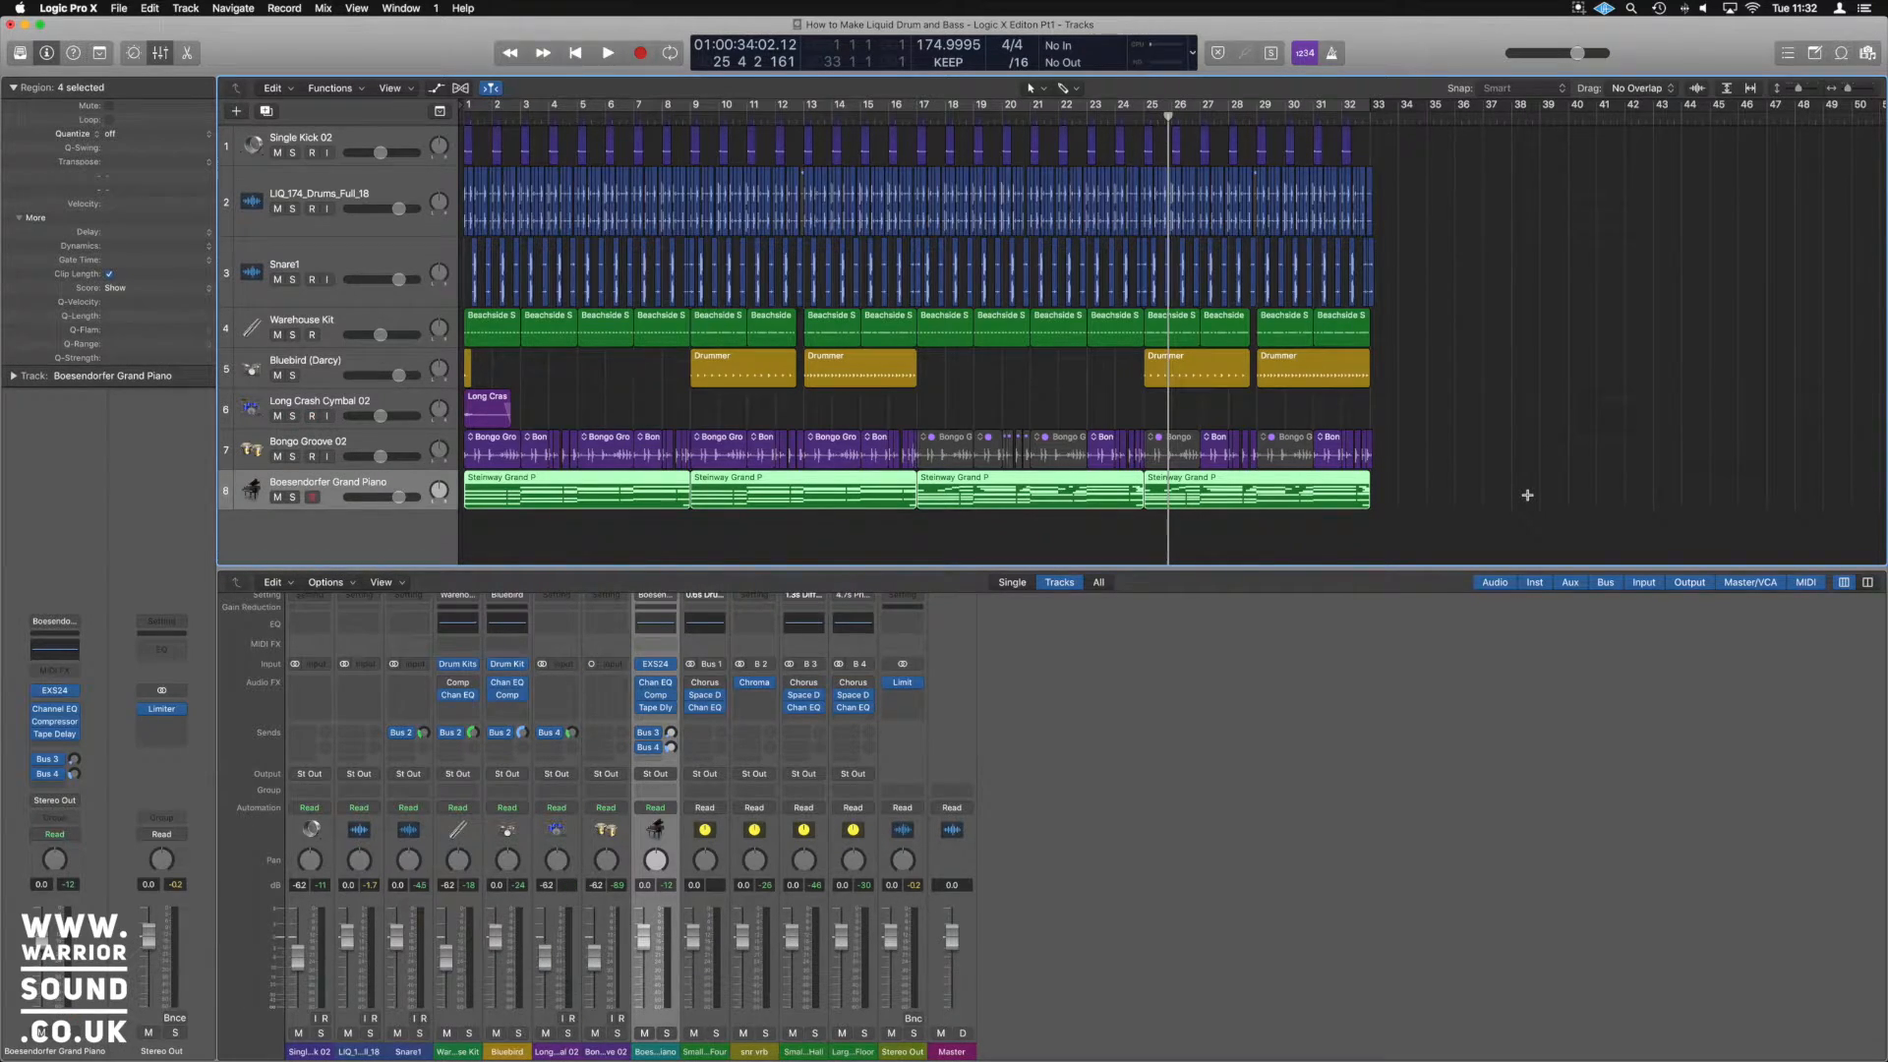
key("super+d")
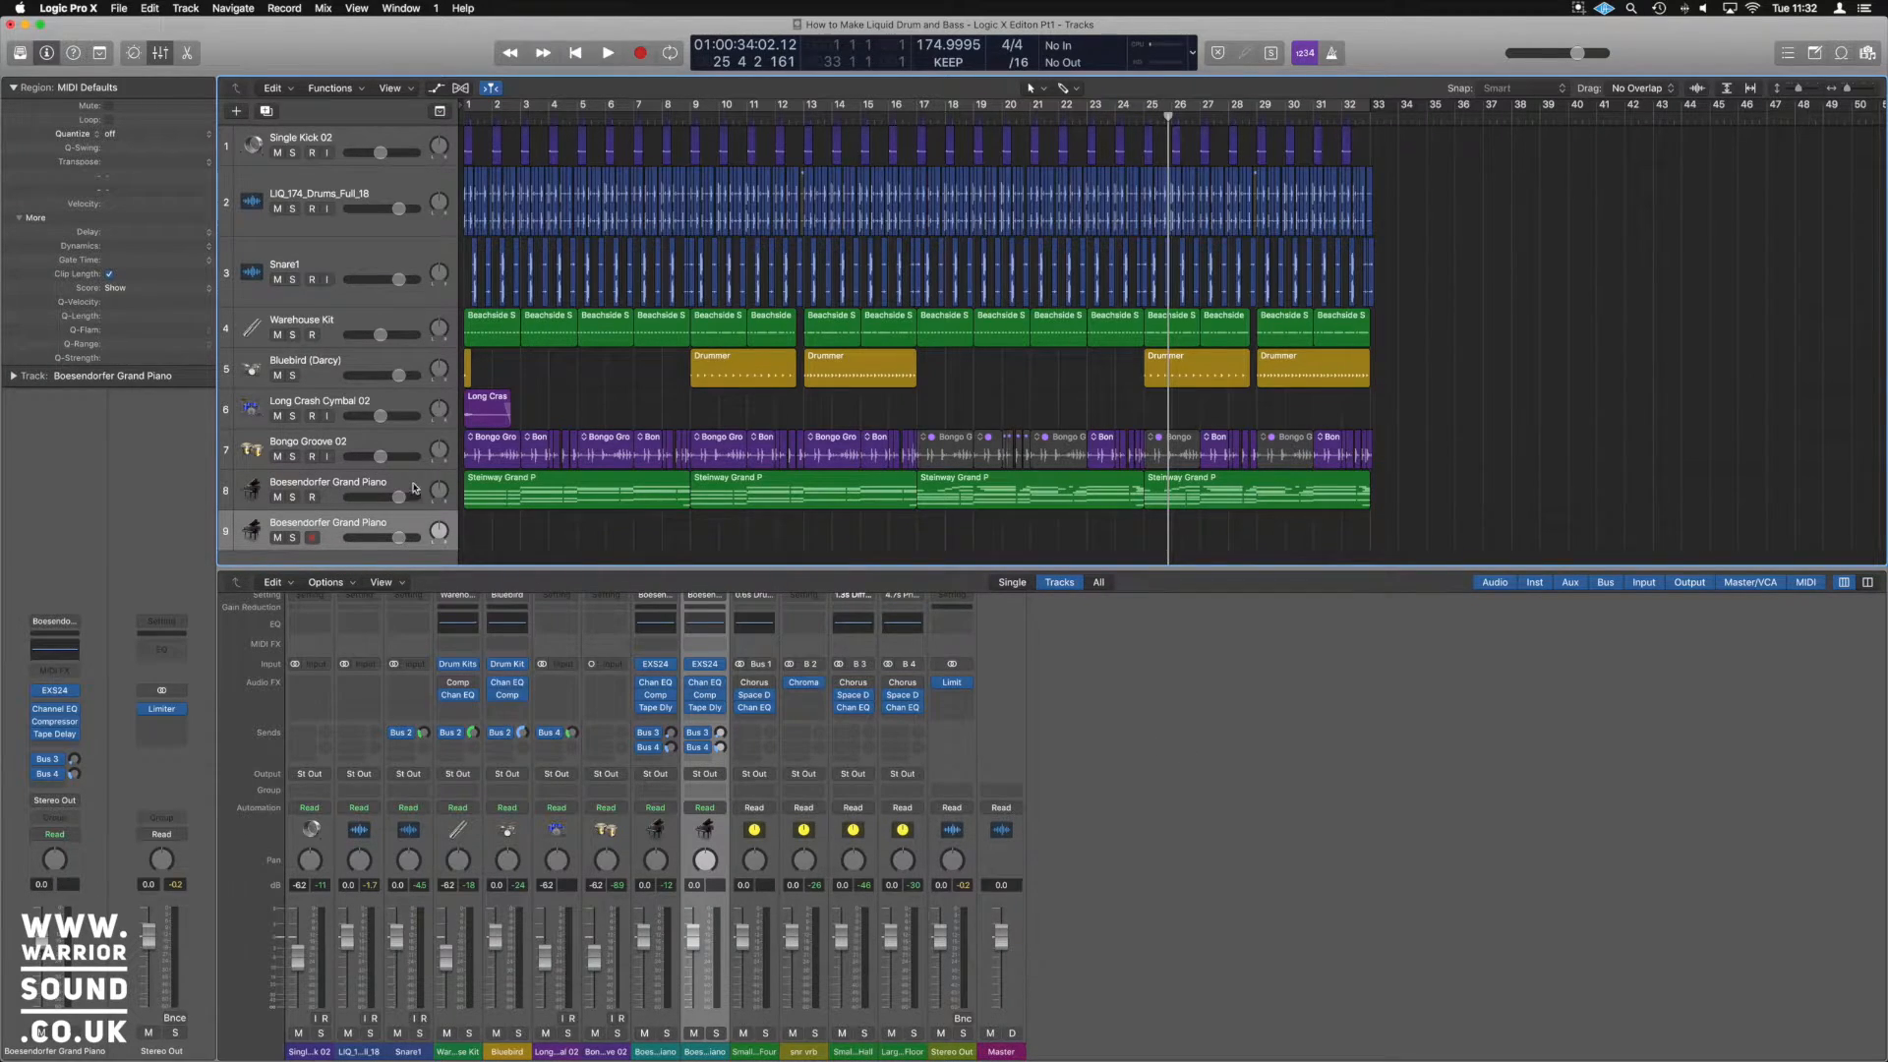
scroll(836, 728, "up", 3)
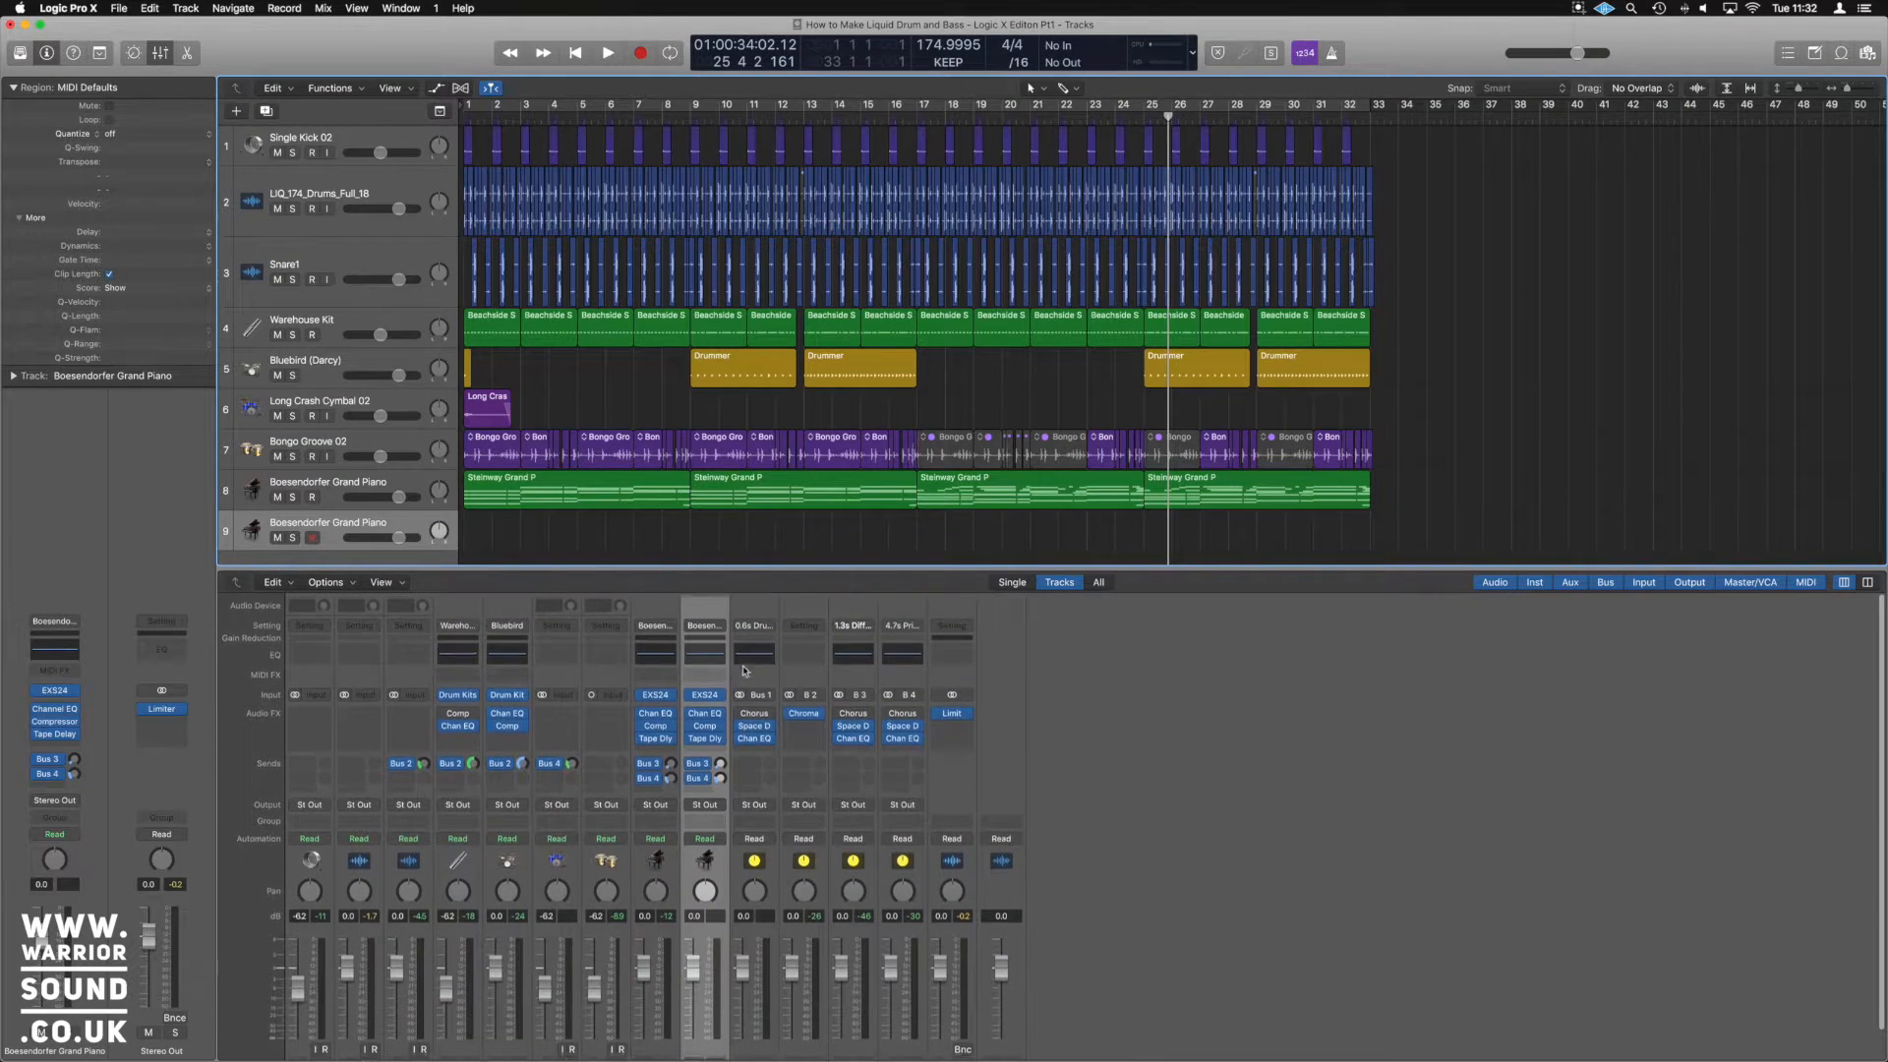
left_click(704, 623)
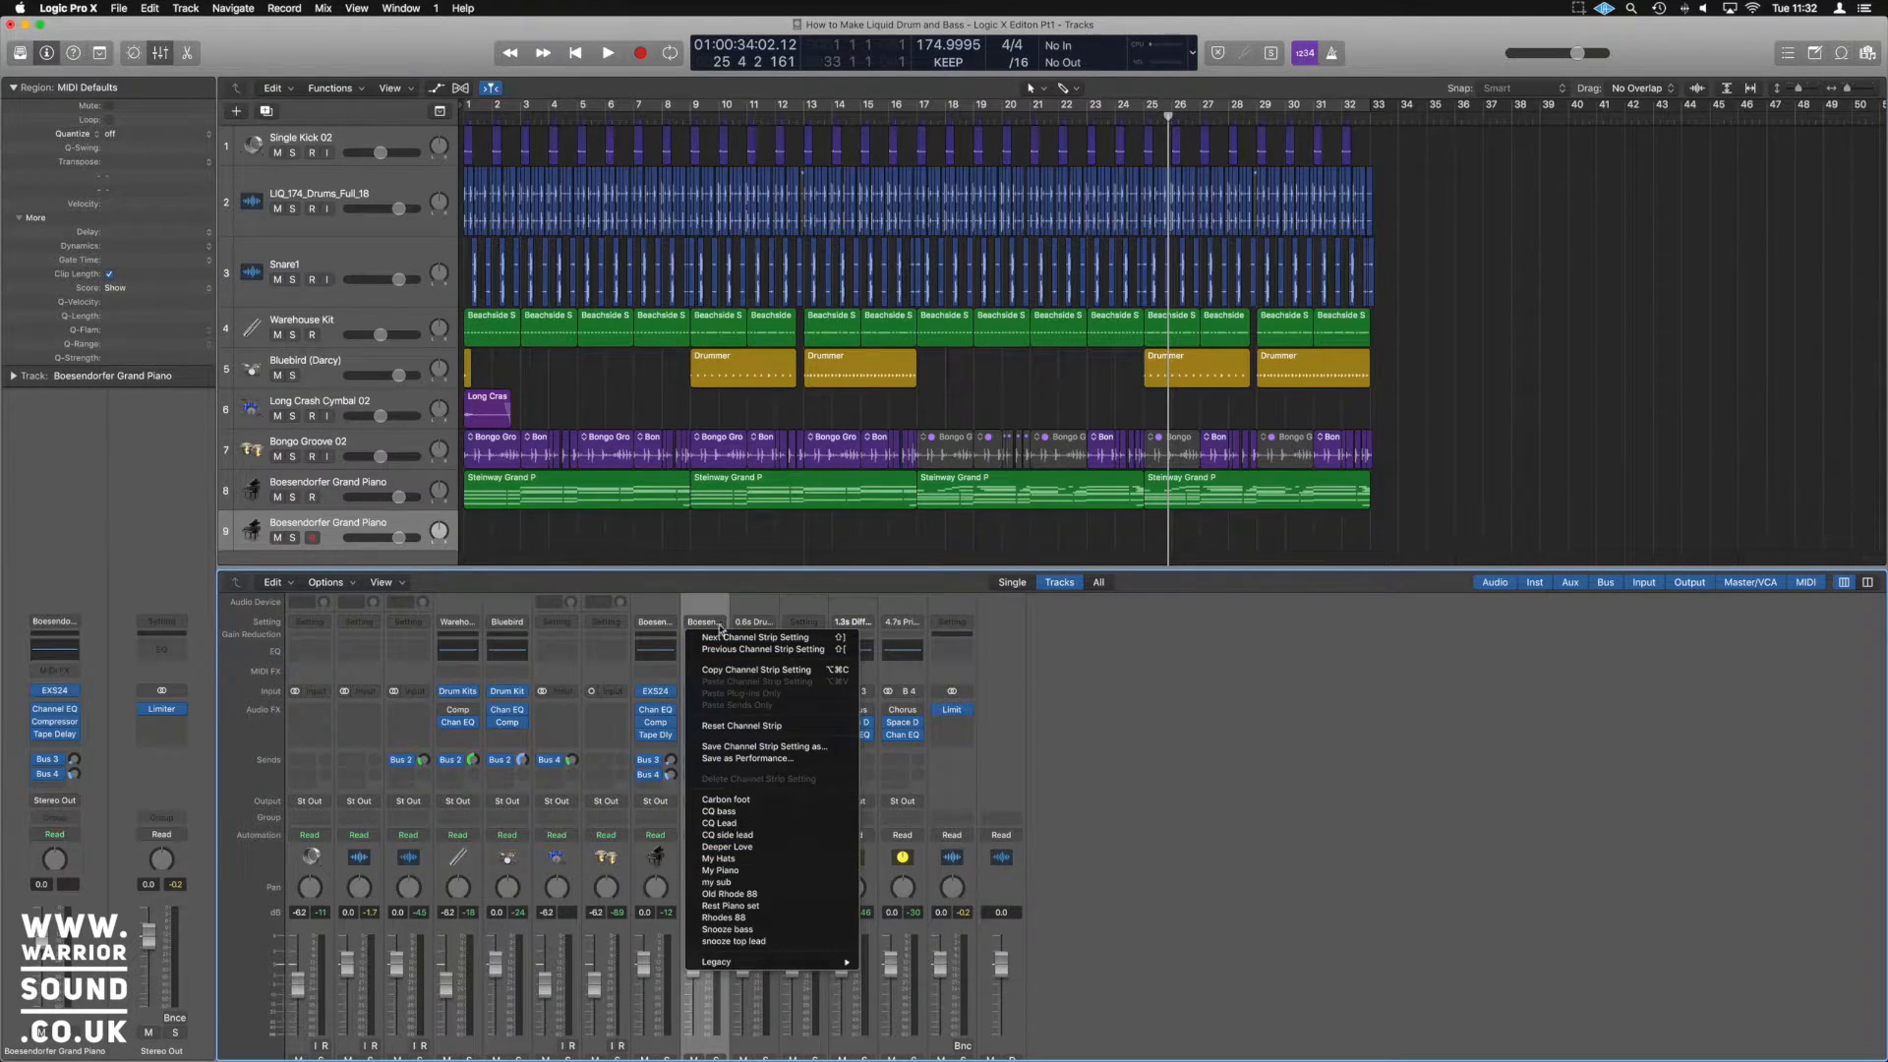
left_click(741, 726)
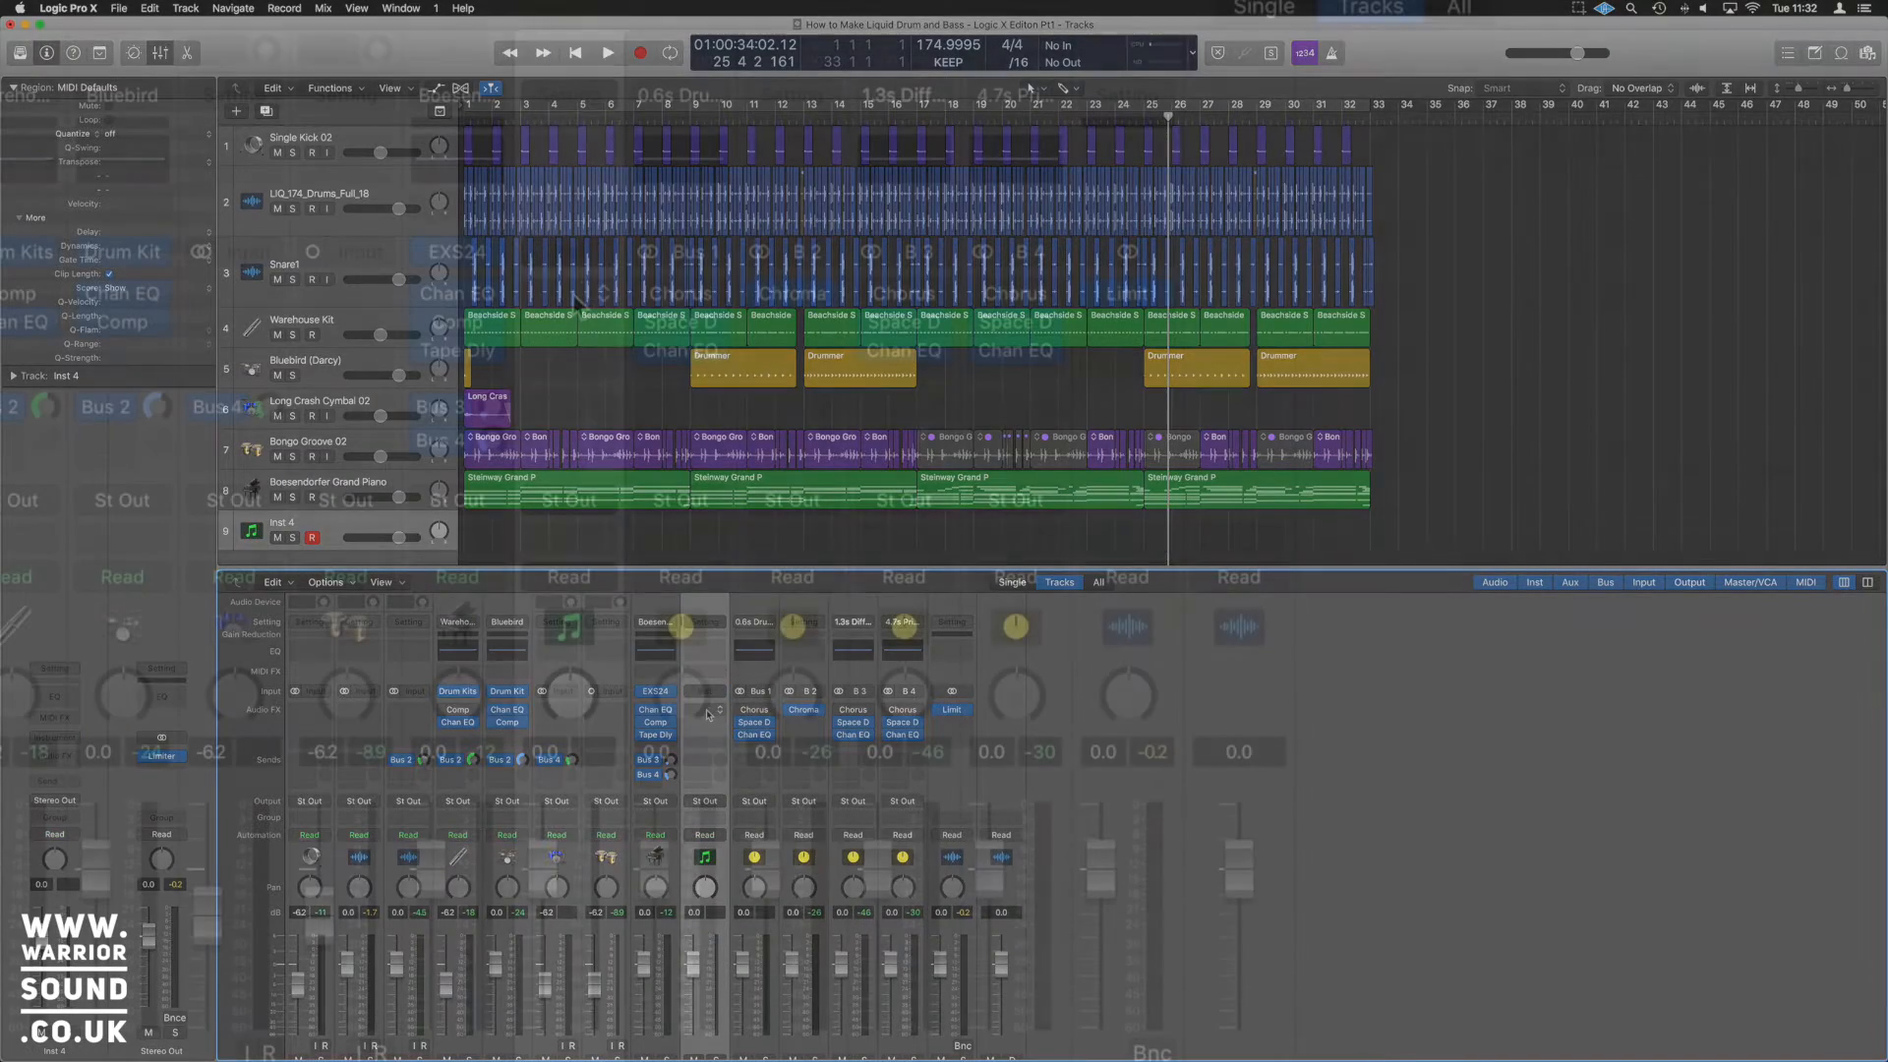
left_click(705, 710)
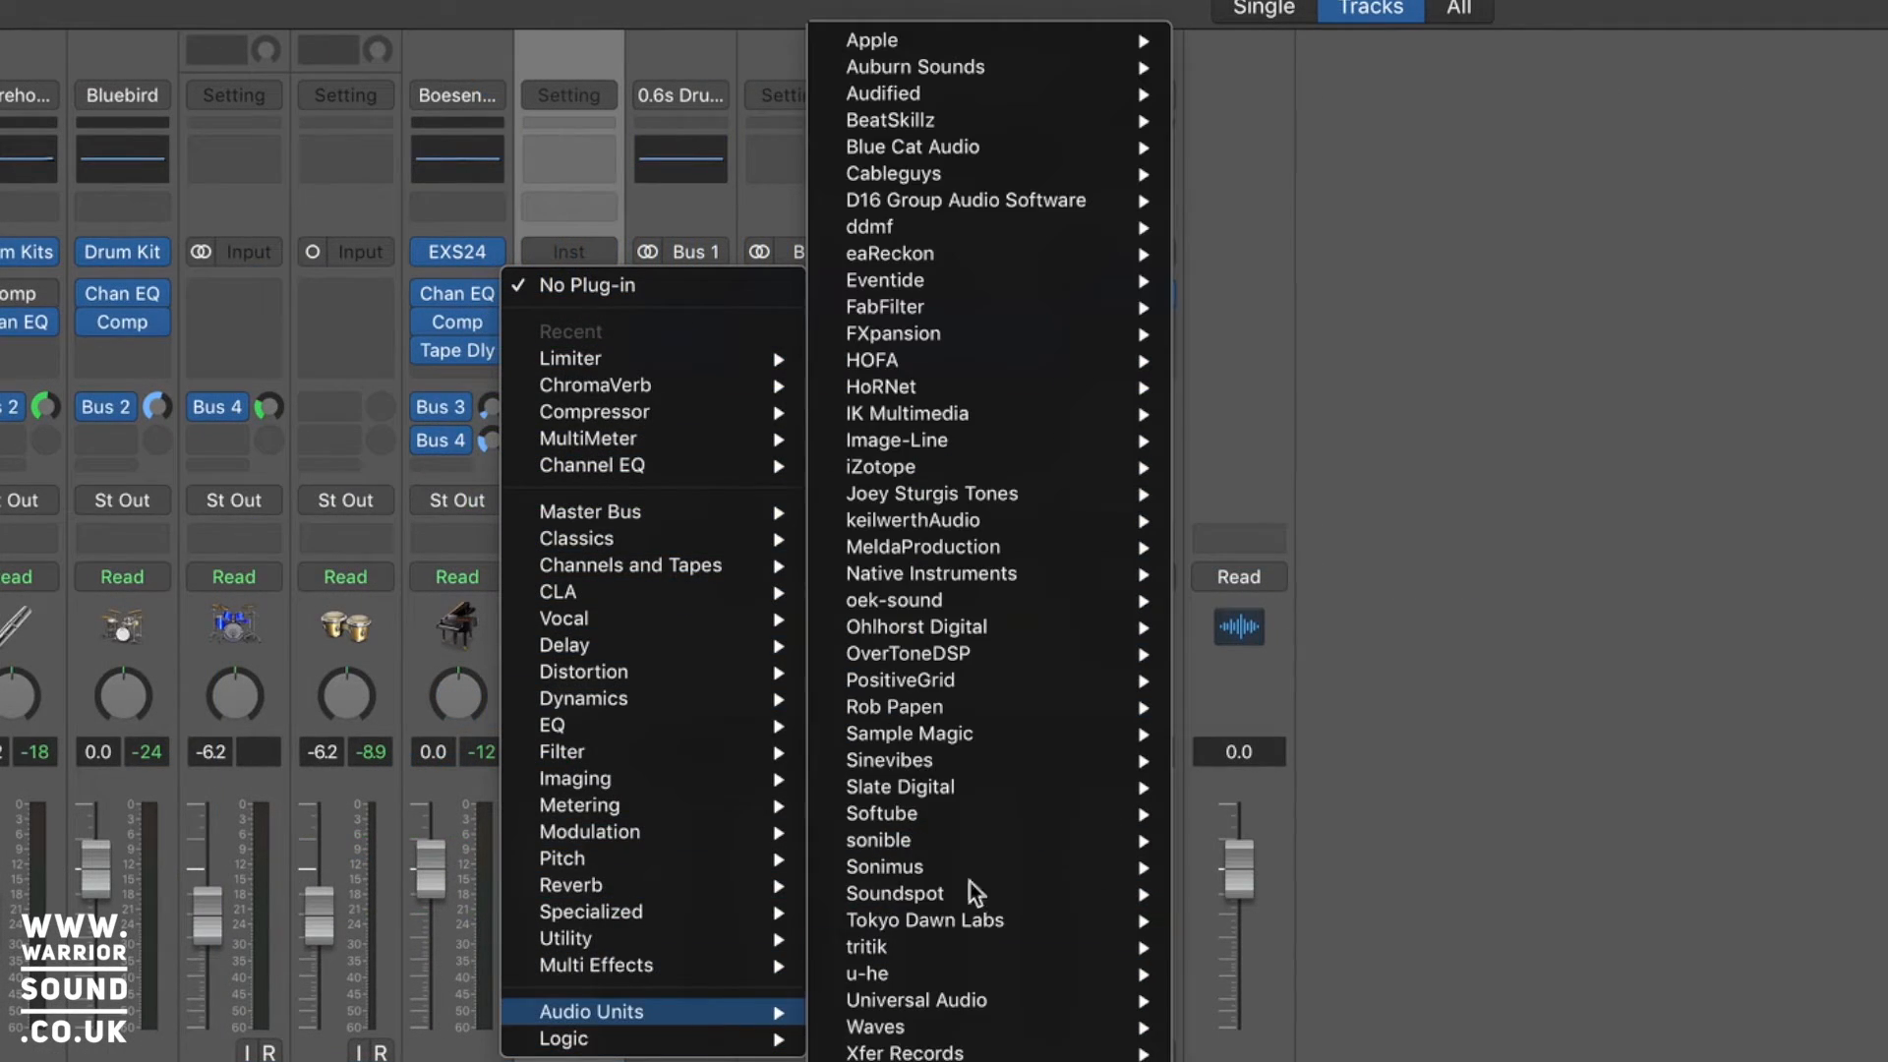
left_click(814, 236)
left_click(575, 215)
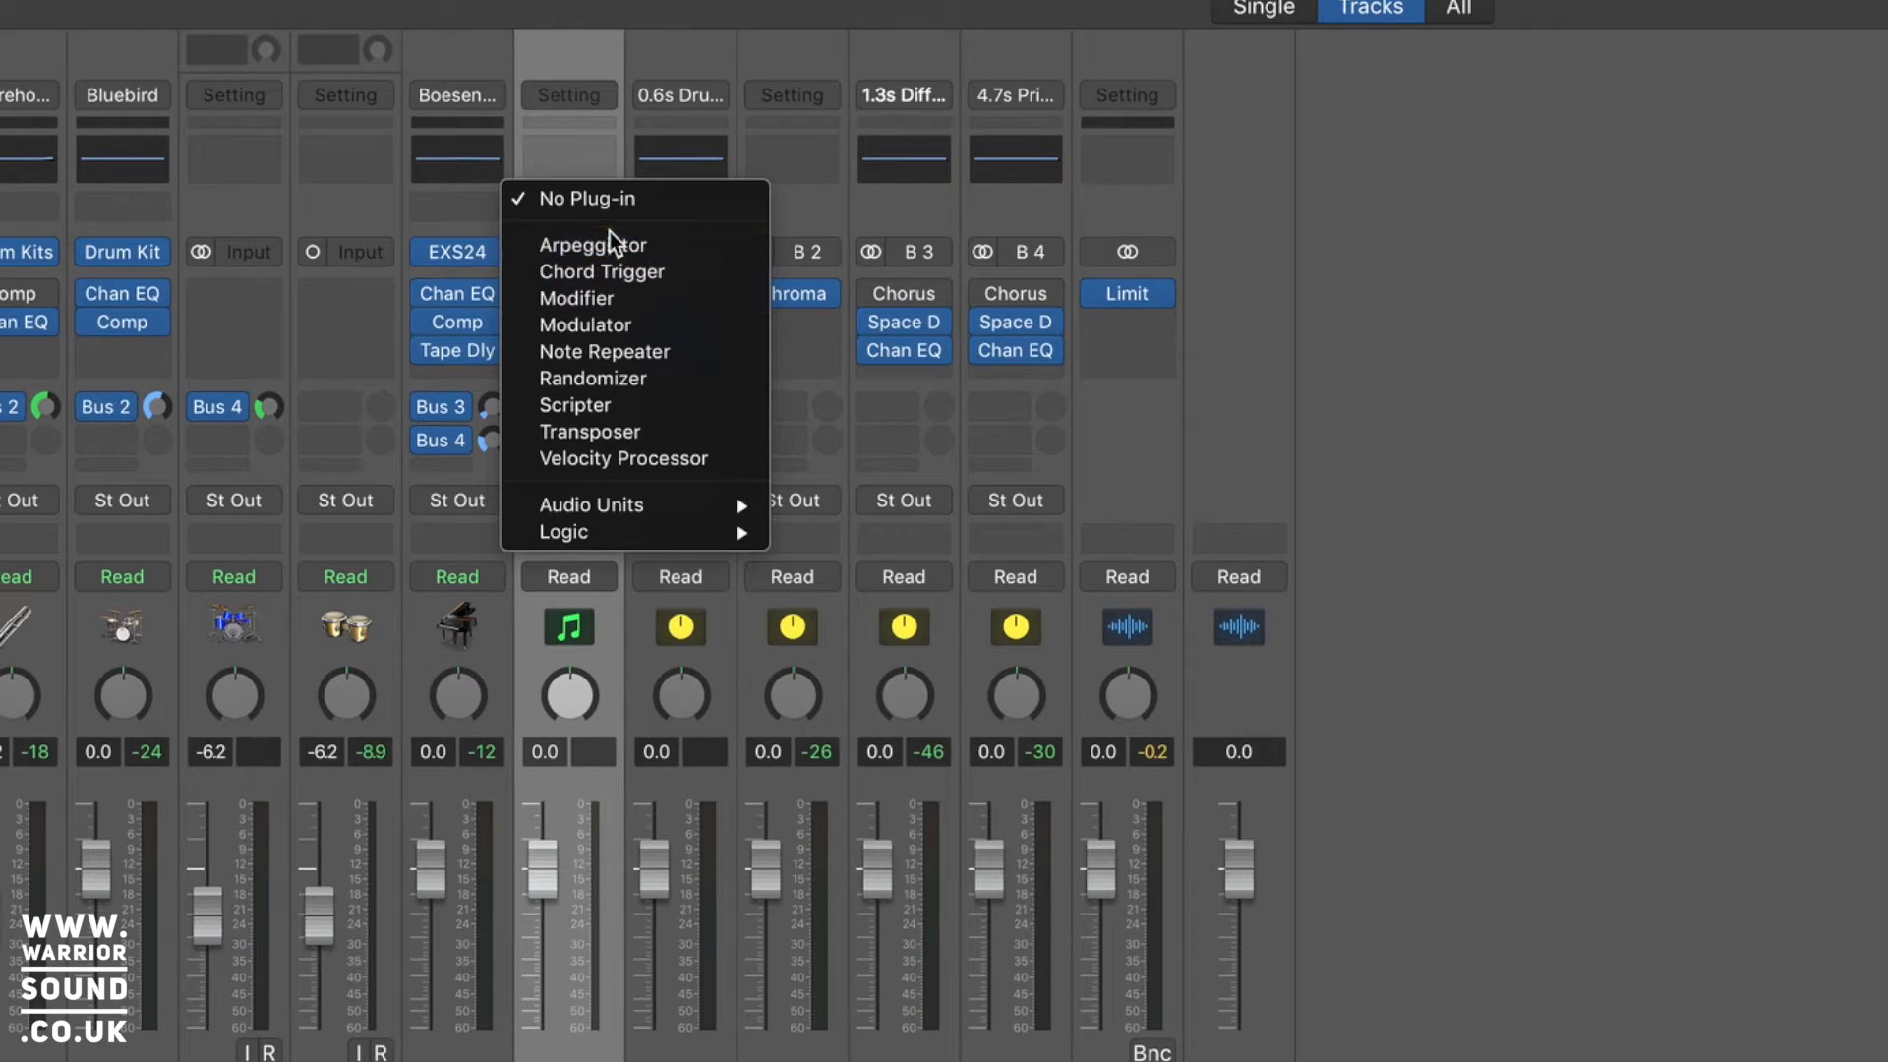
mouse_move(627, 537)
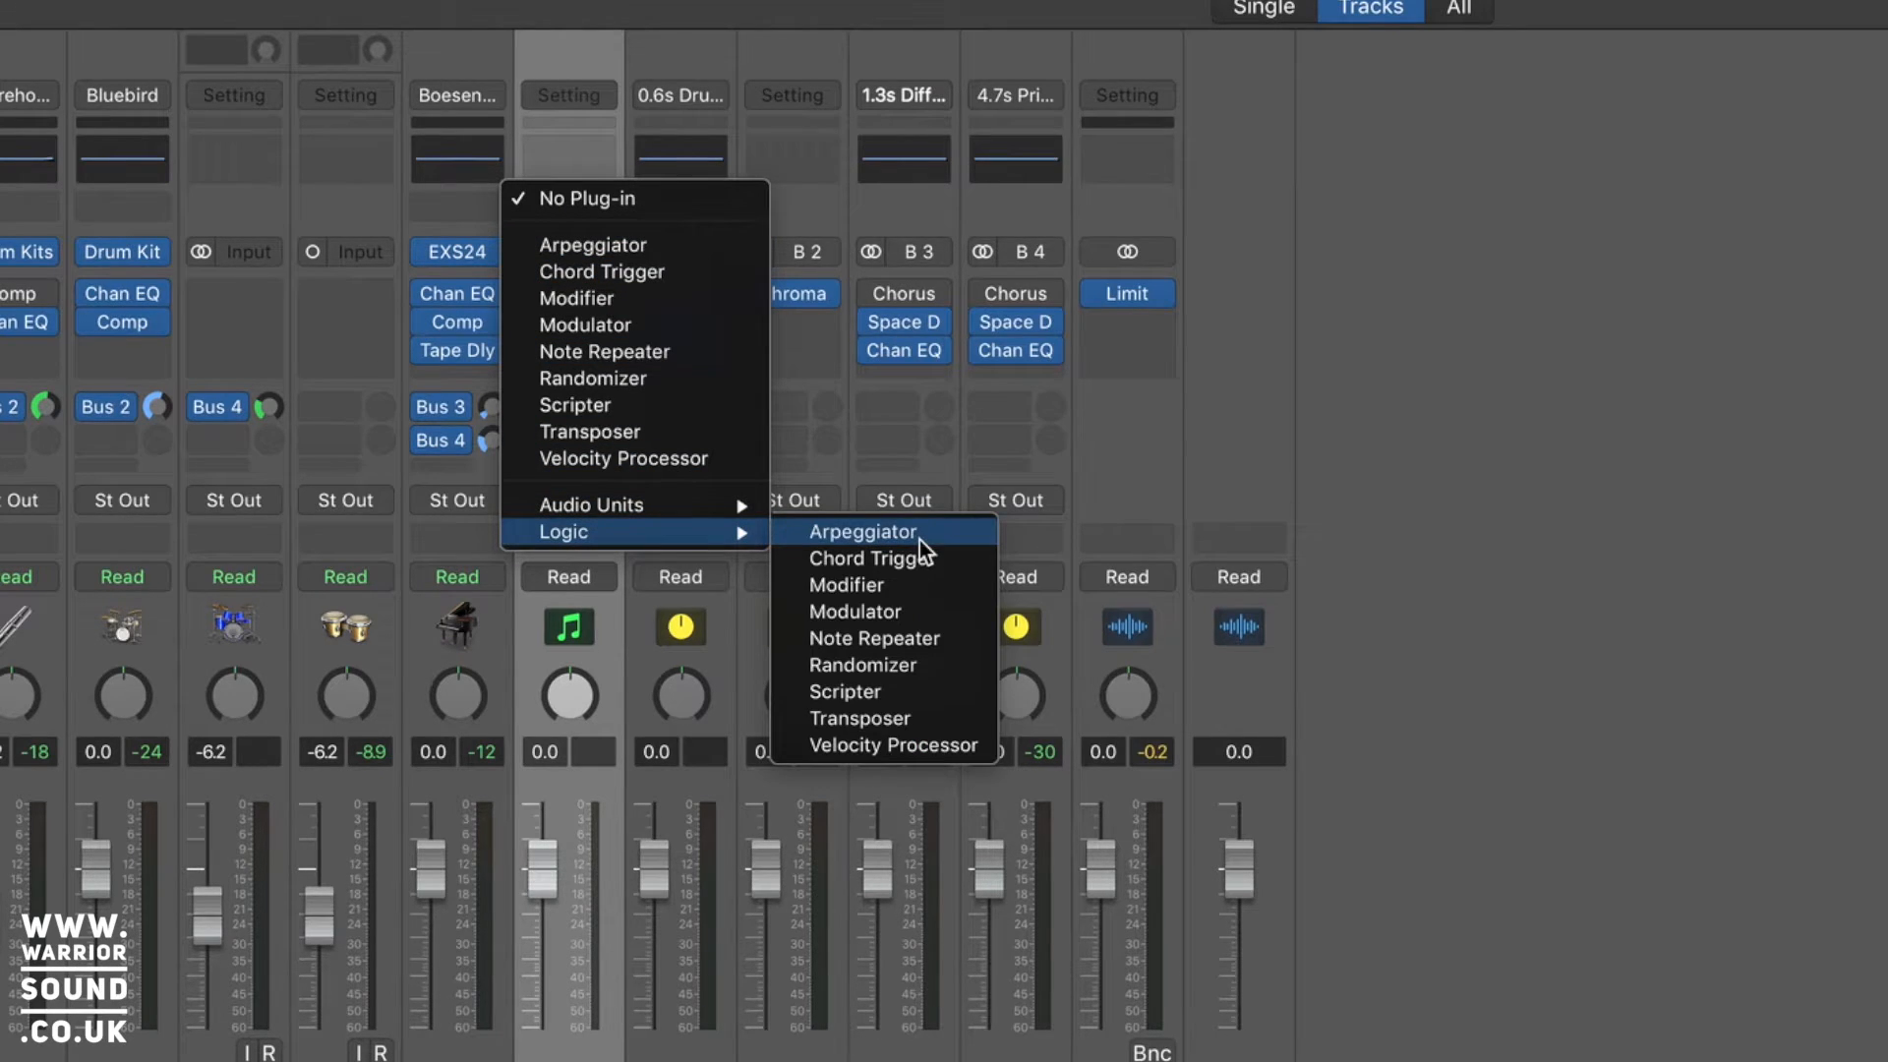
left_click(1612, 201)
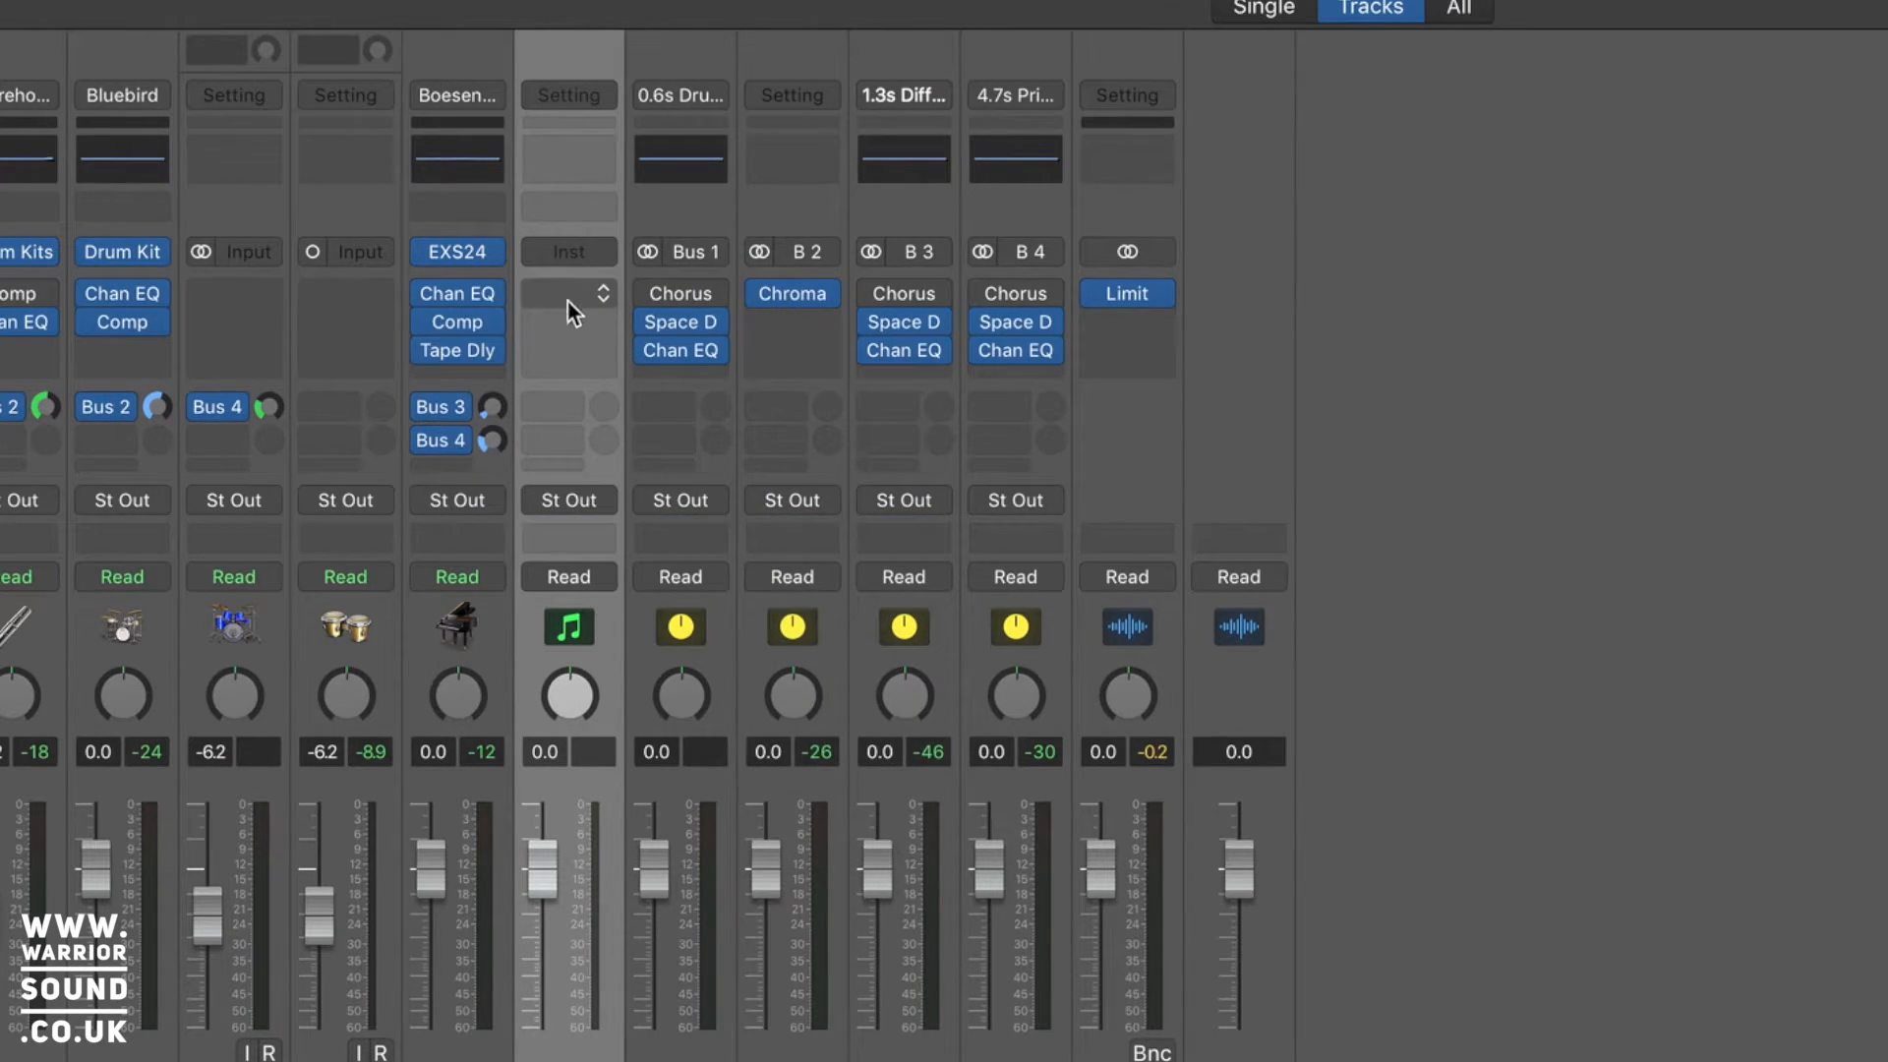
Load Alchemy as the new track's instrument, then reposition and enlarge its plug-in window
left_click(609, 256)
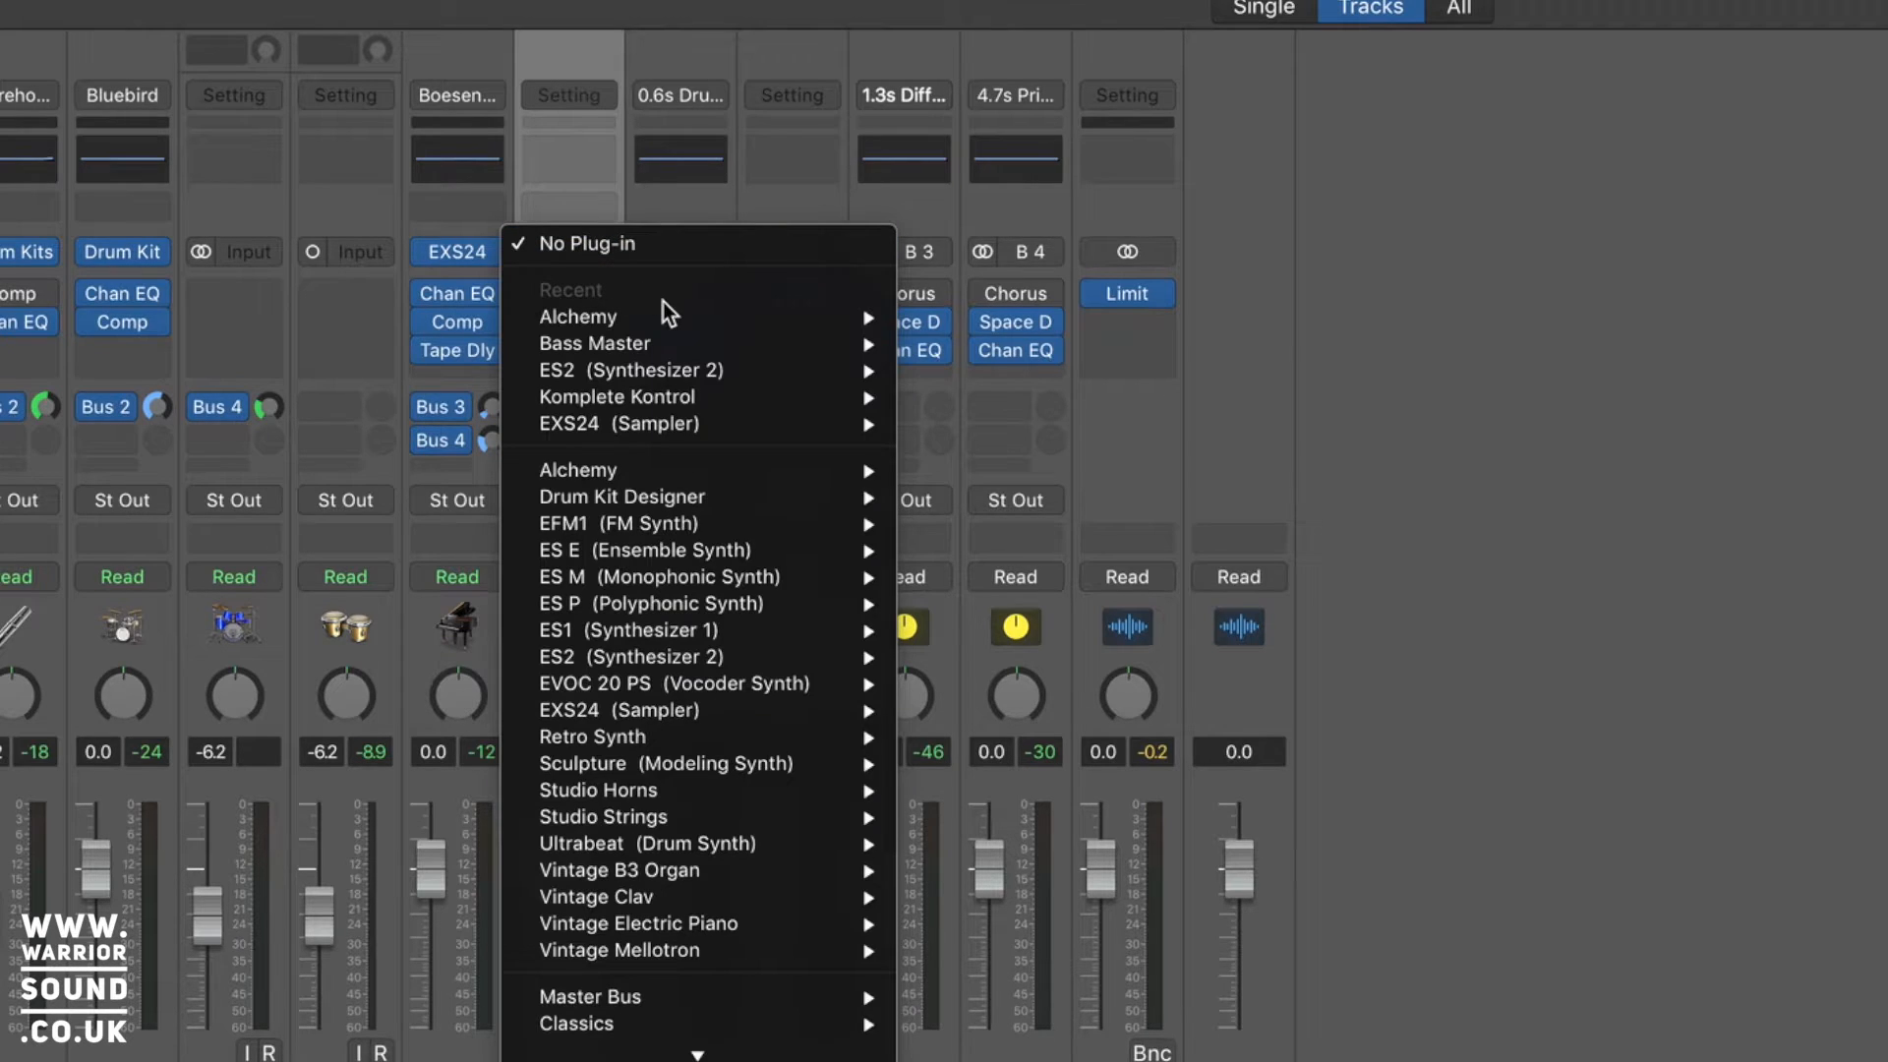
mouse_move(812, 327)
left_click(987, 322)
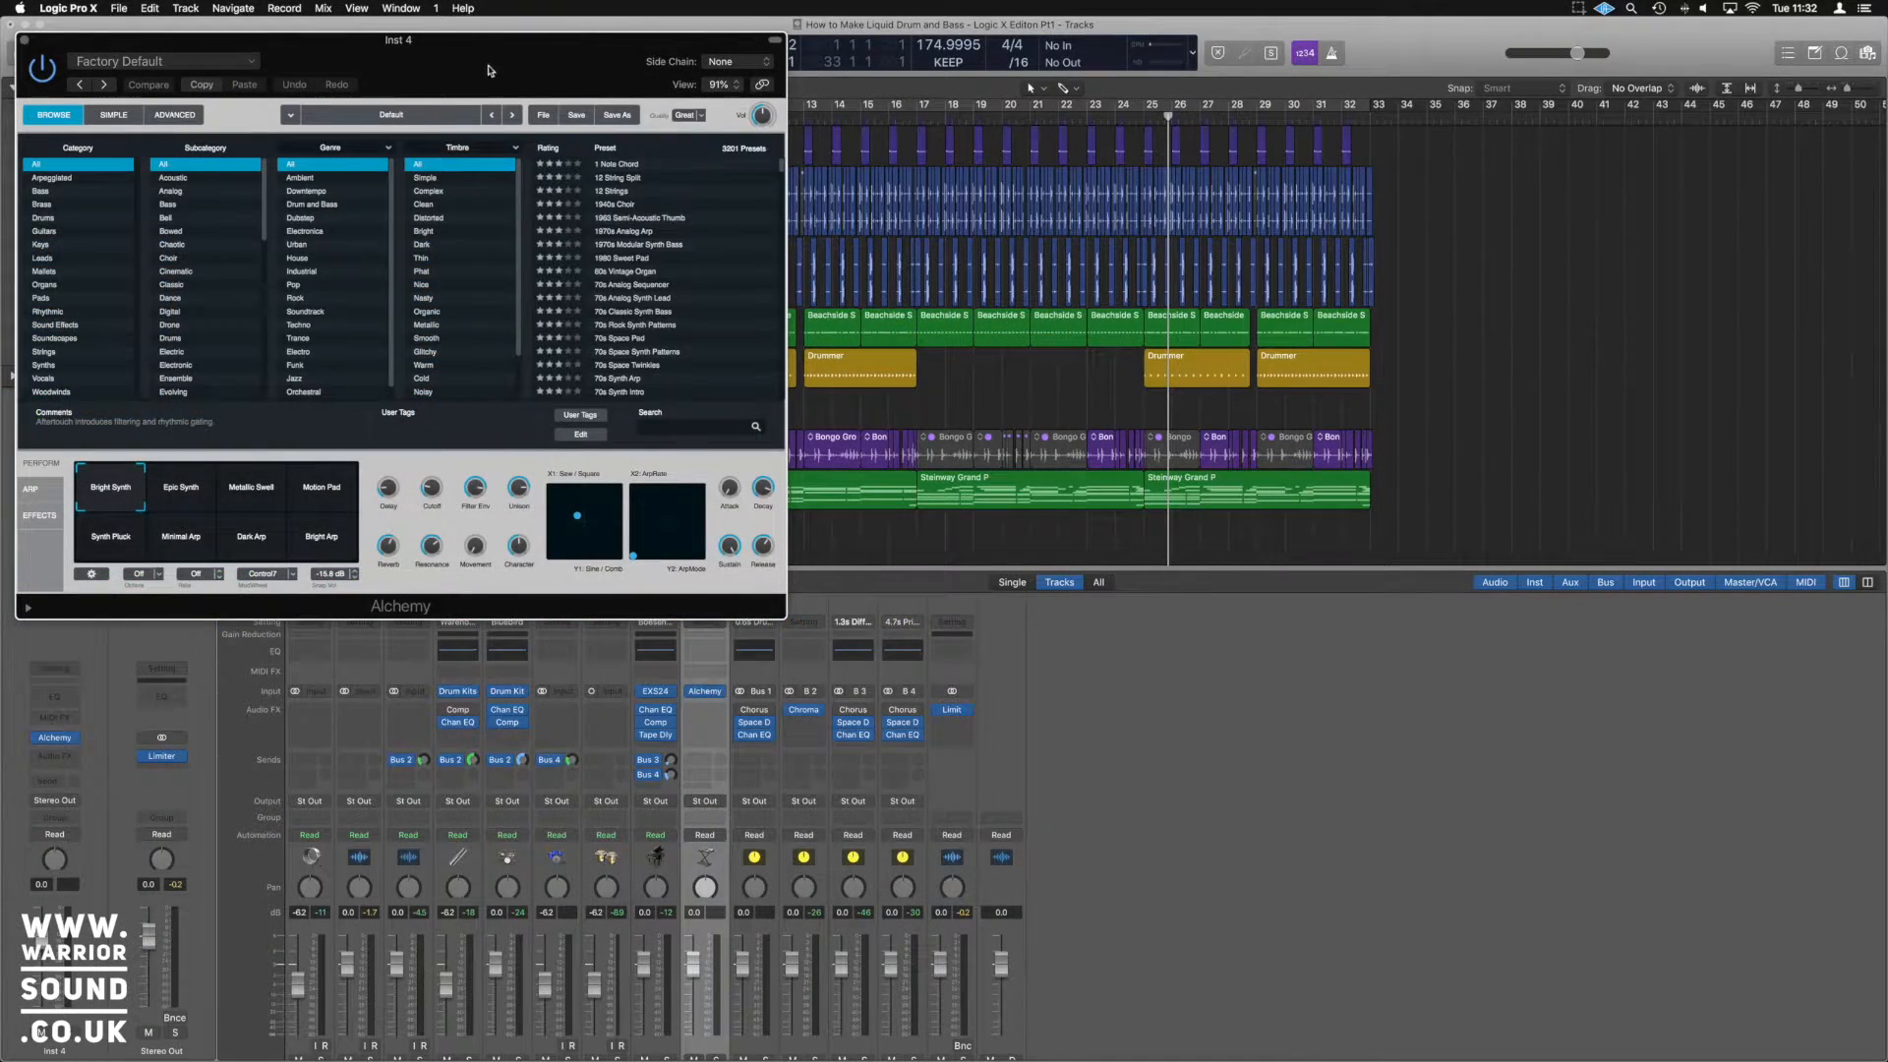
left_click_drag(489, 69, 1048, 164)
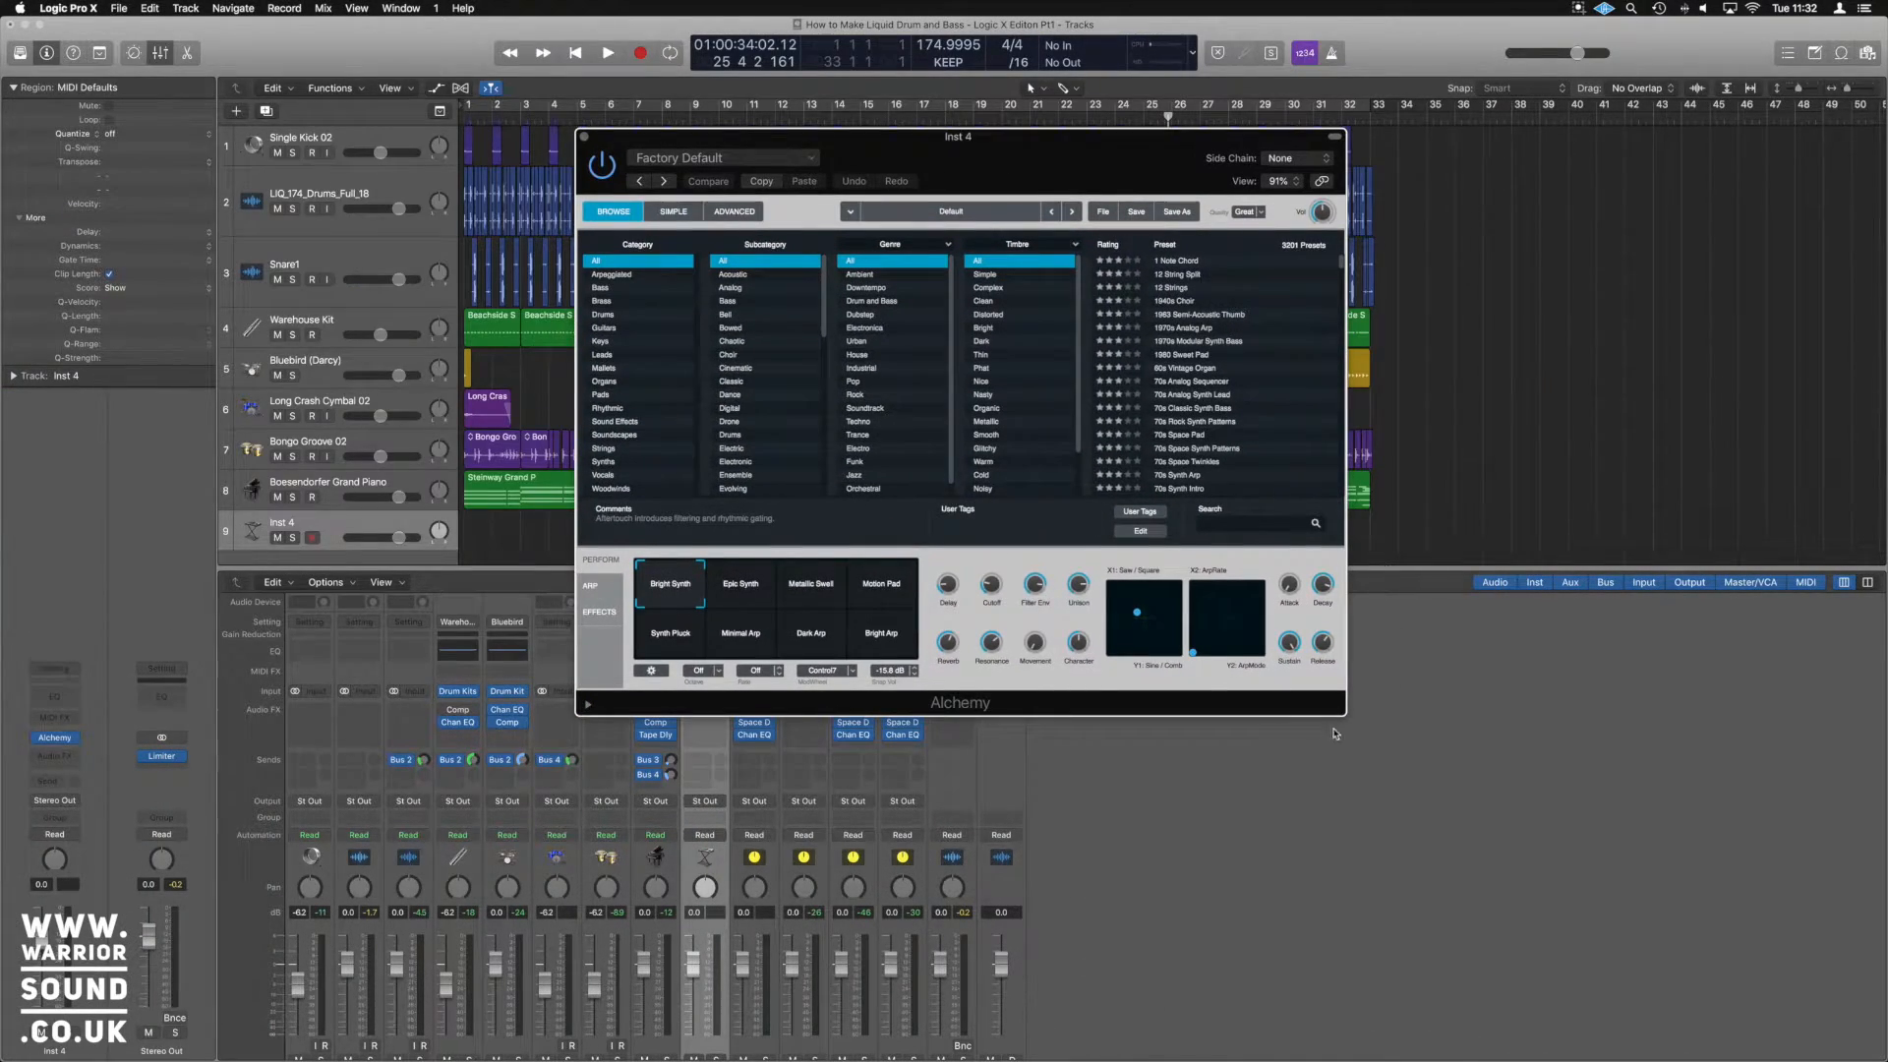
left_click_drag(1345, 714, 1461, 788)
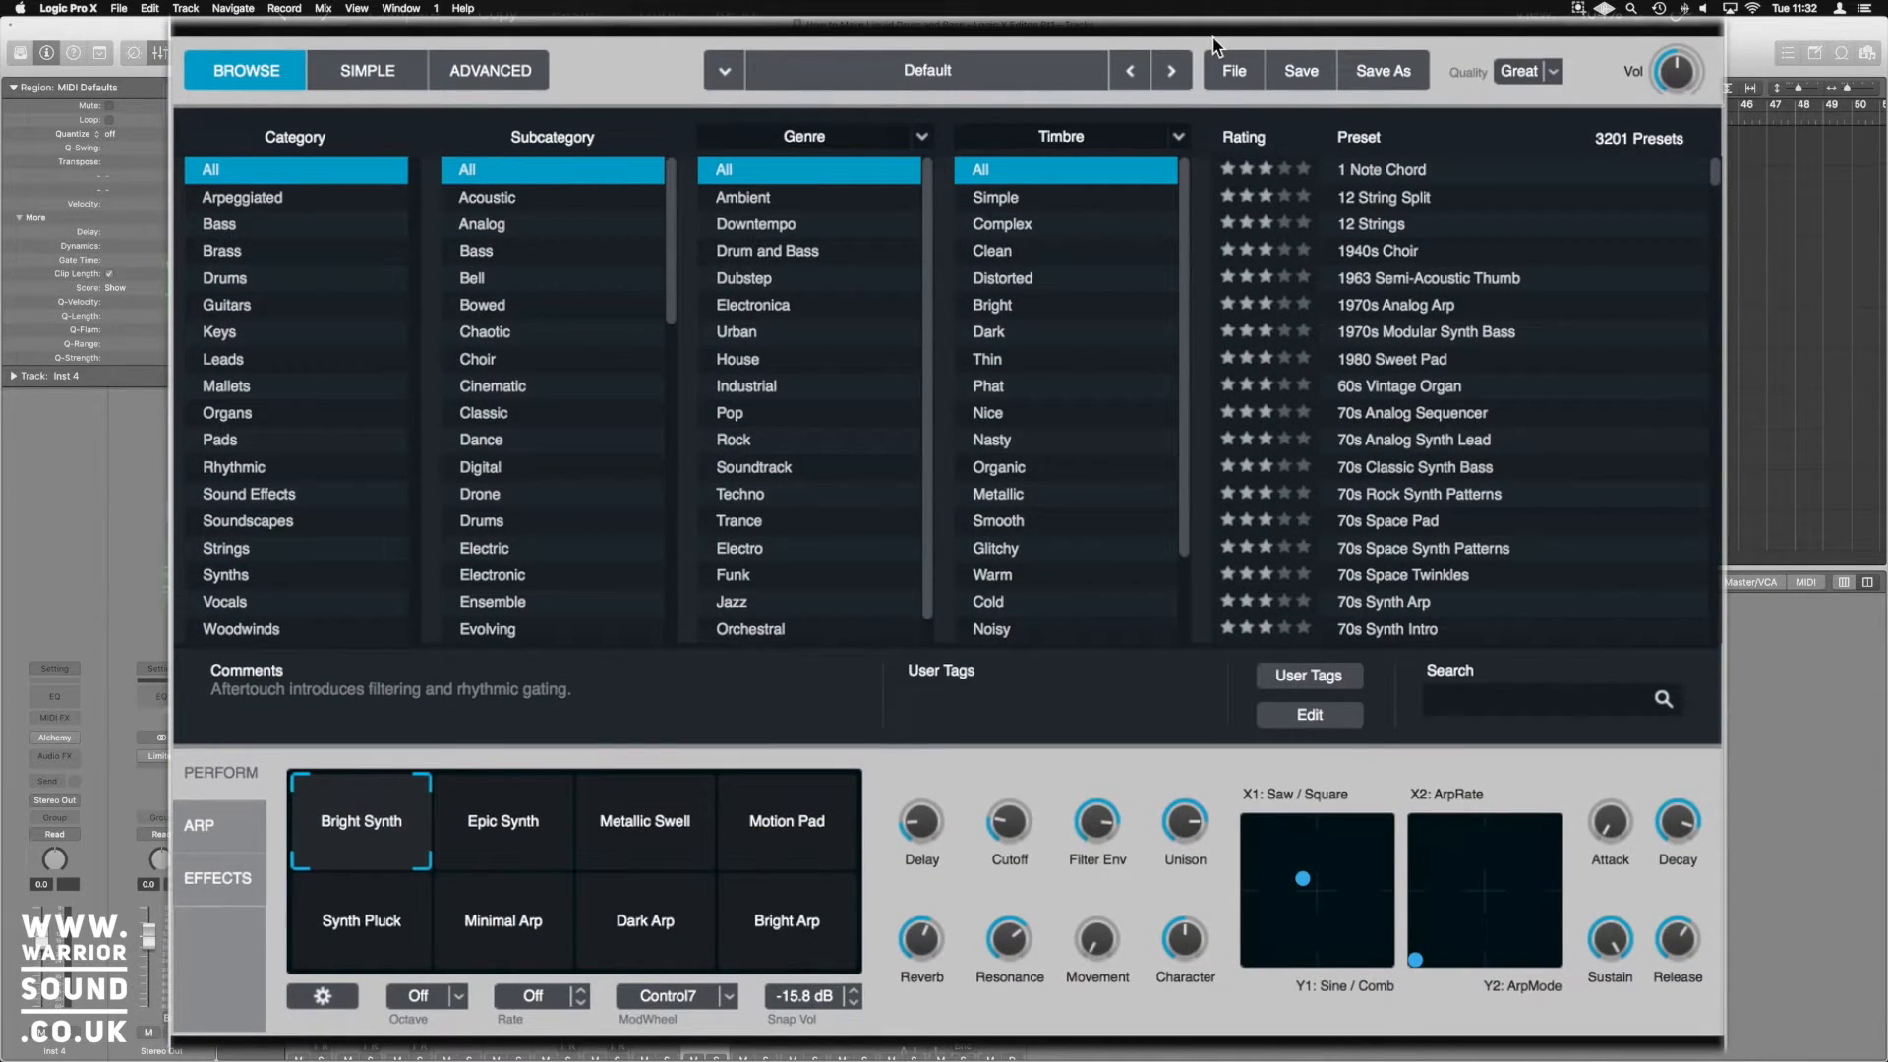
Initialize the Alchemy preset and load the basic virtual-analog Sine waveform into source A
left_click(1237, 79)
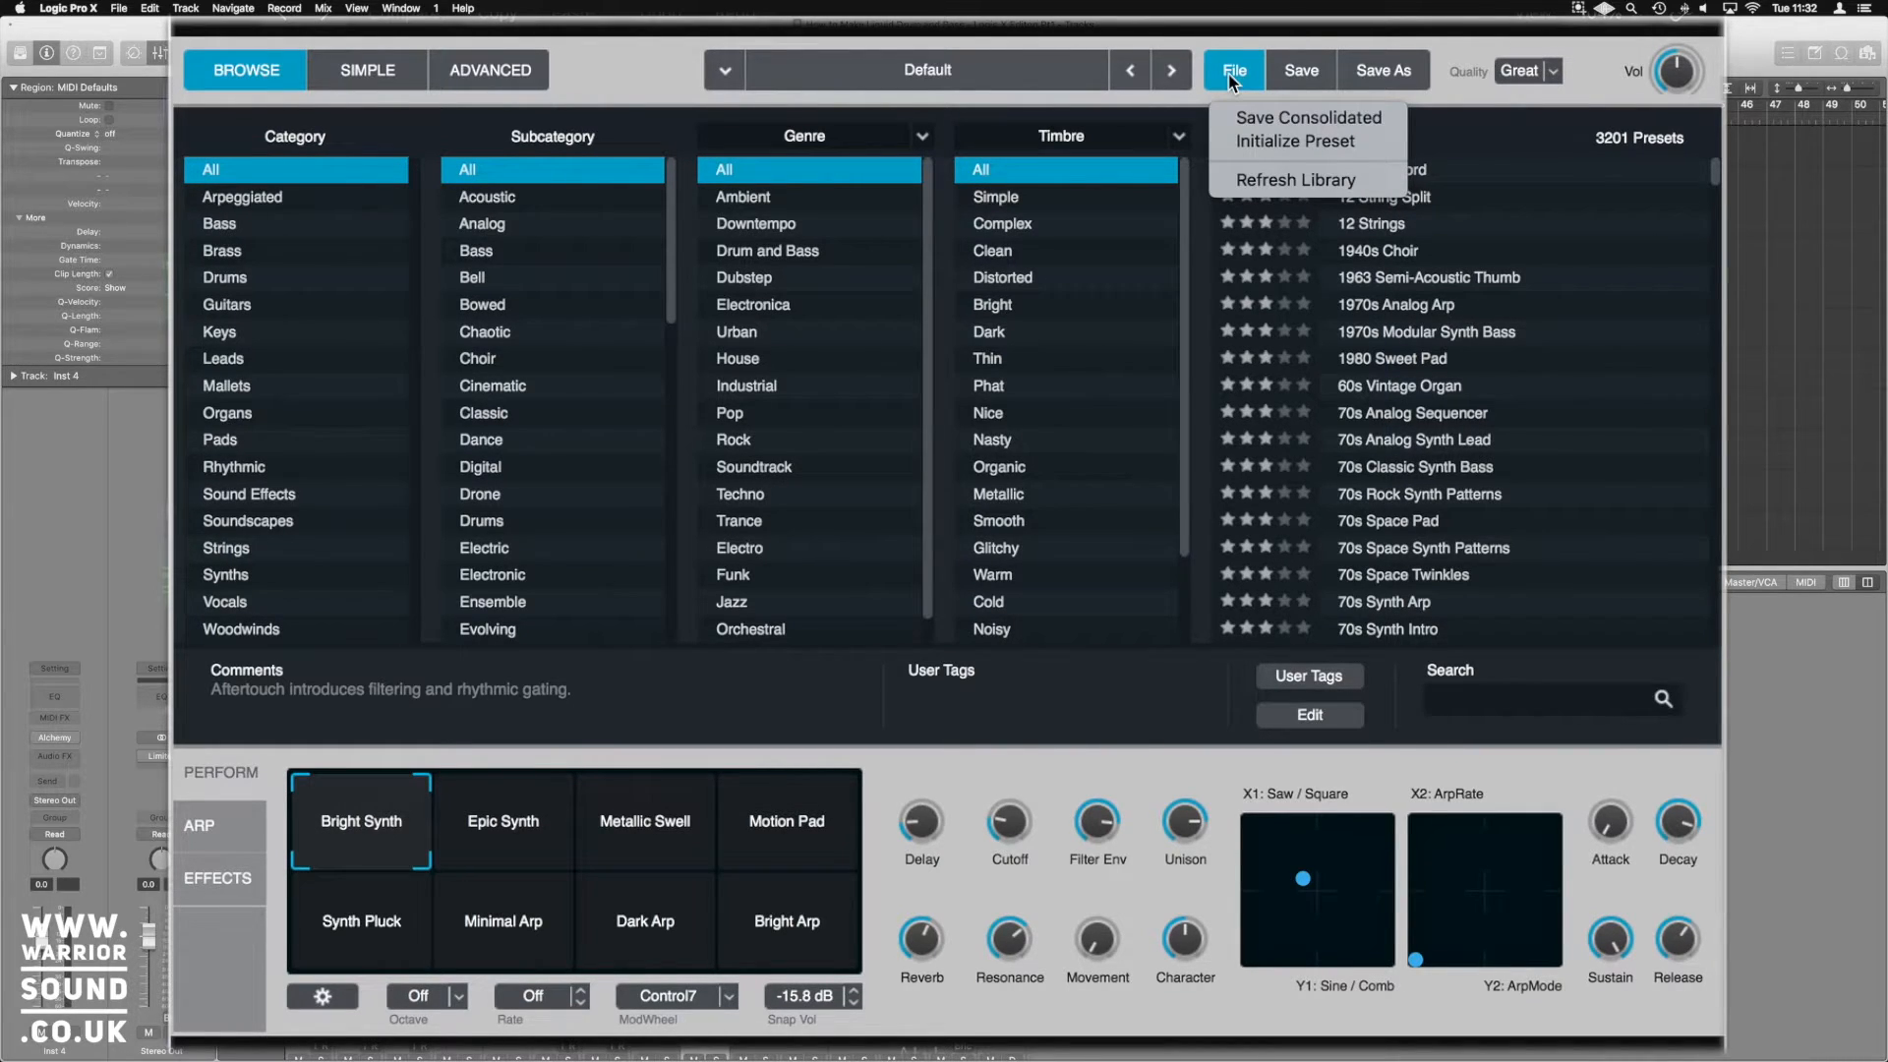
left_click(1278, 145)
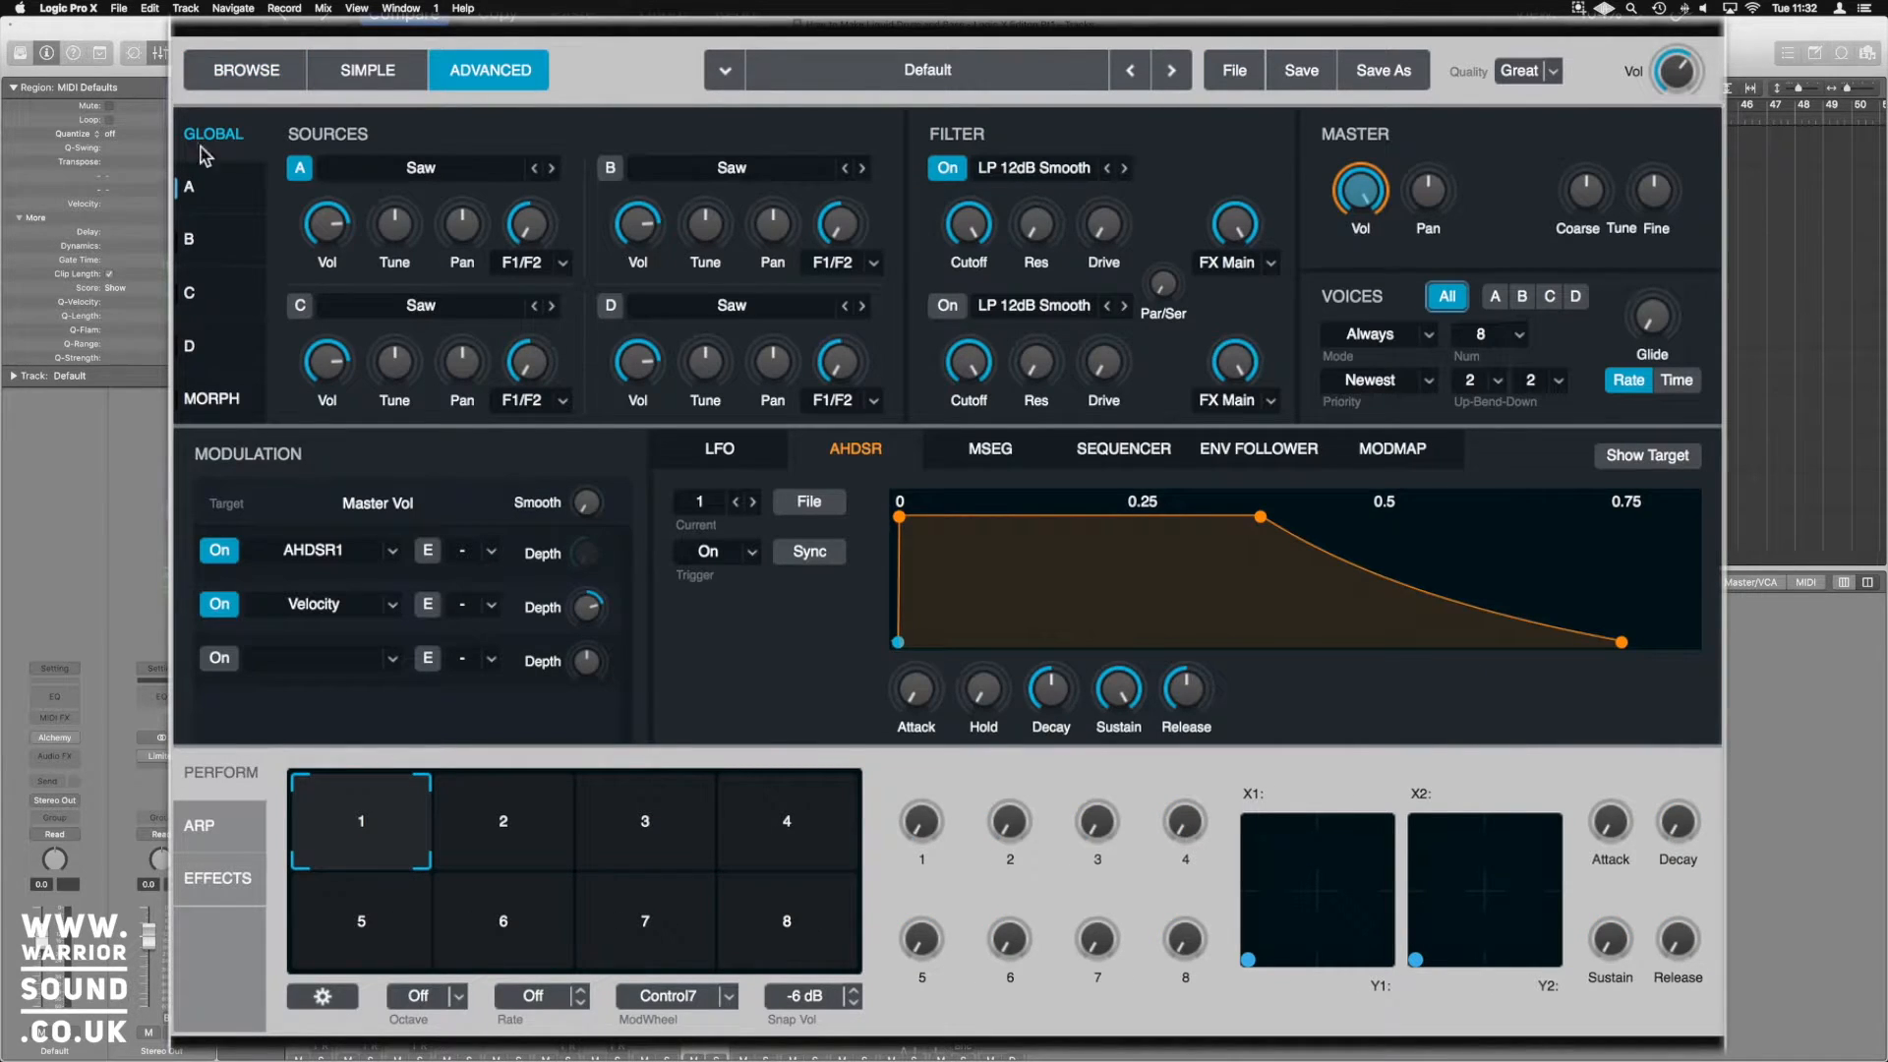
left_click(407, 174)
mouse_move(423, 230)
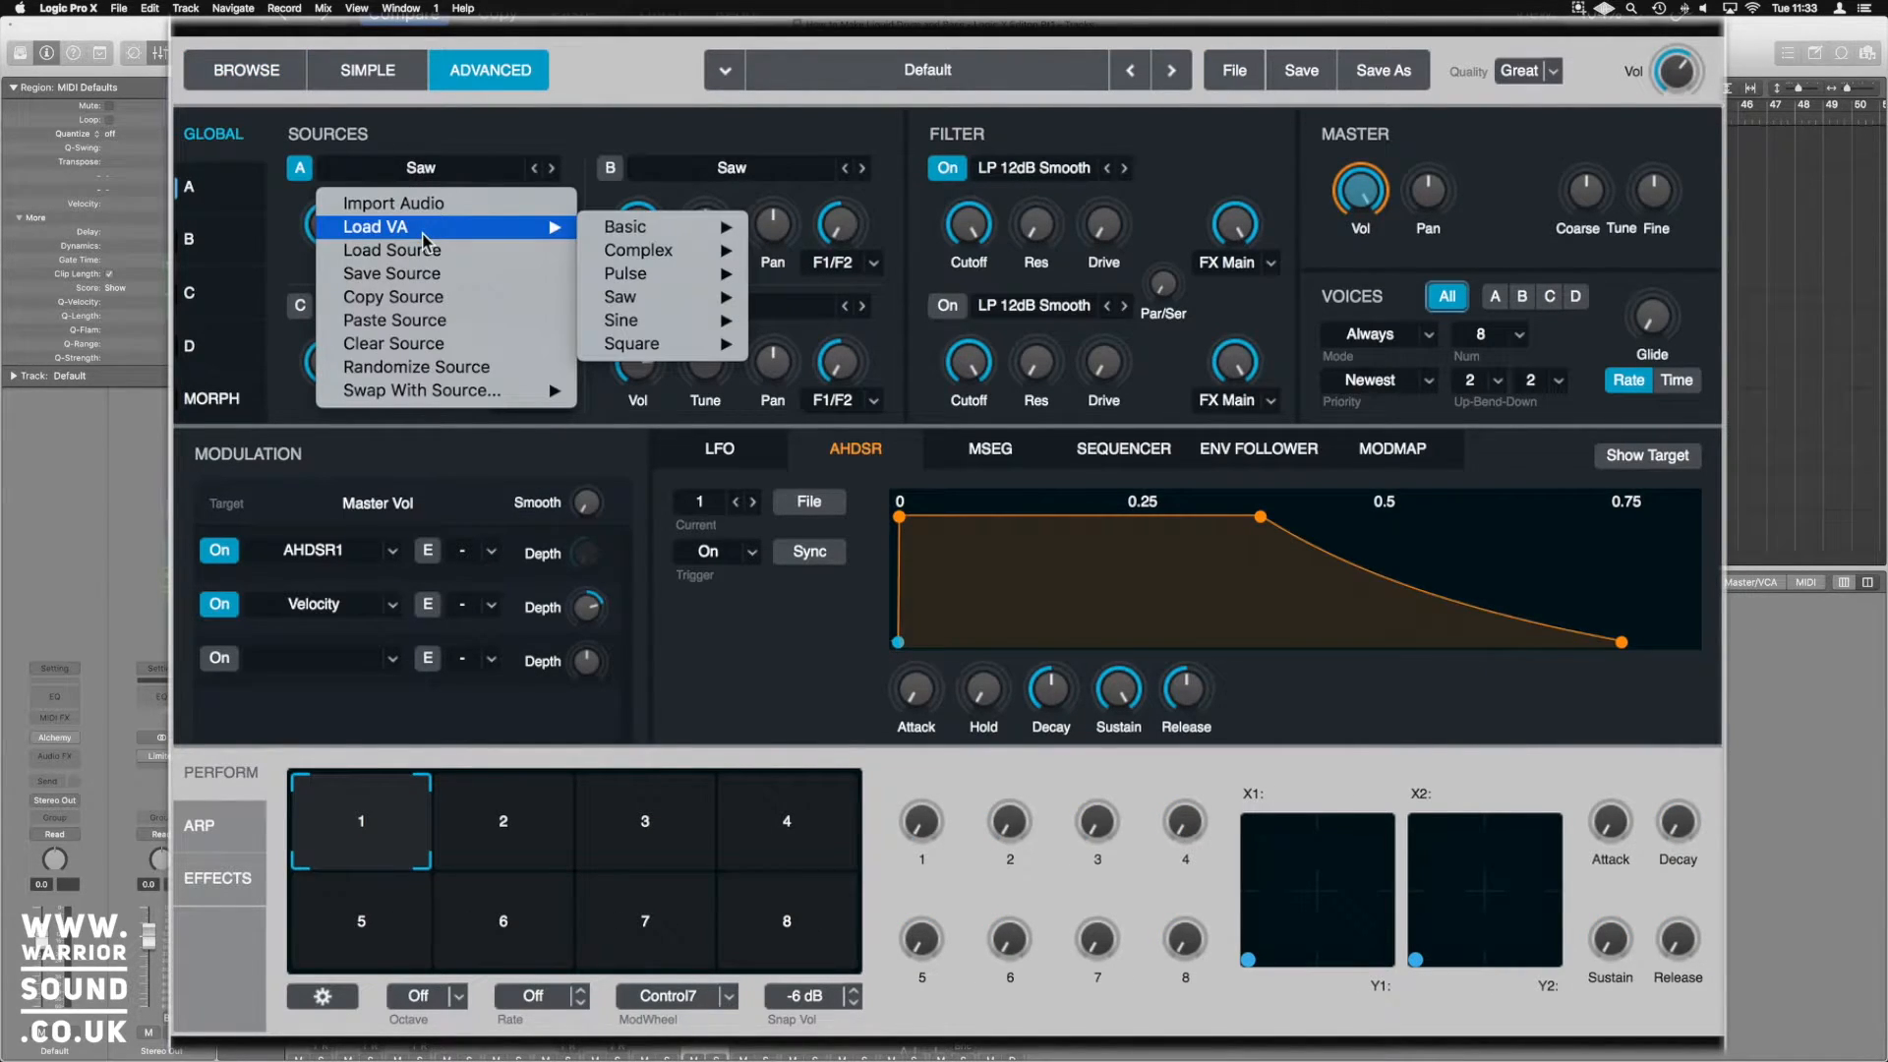
mouse_move(661, 232)
left_click(822, 251)
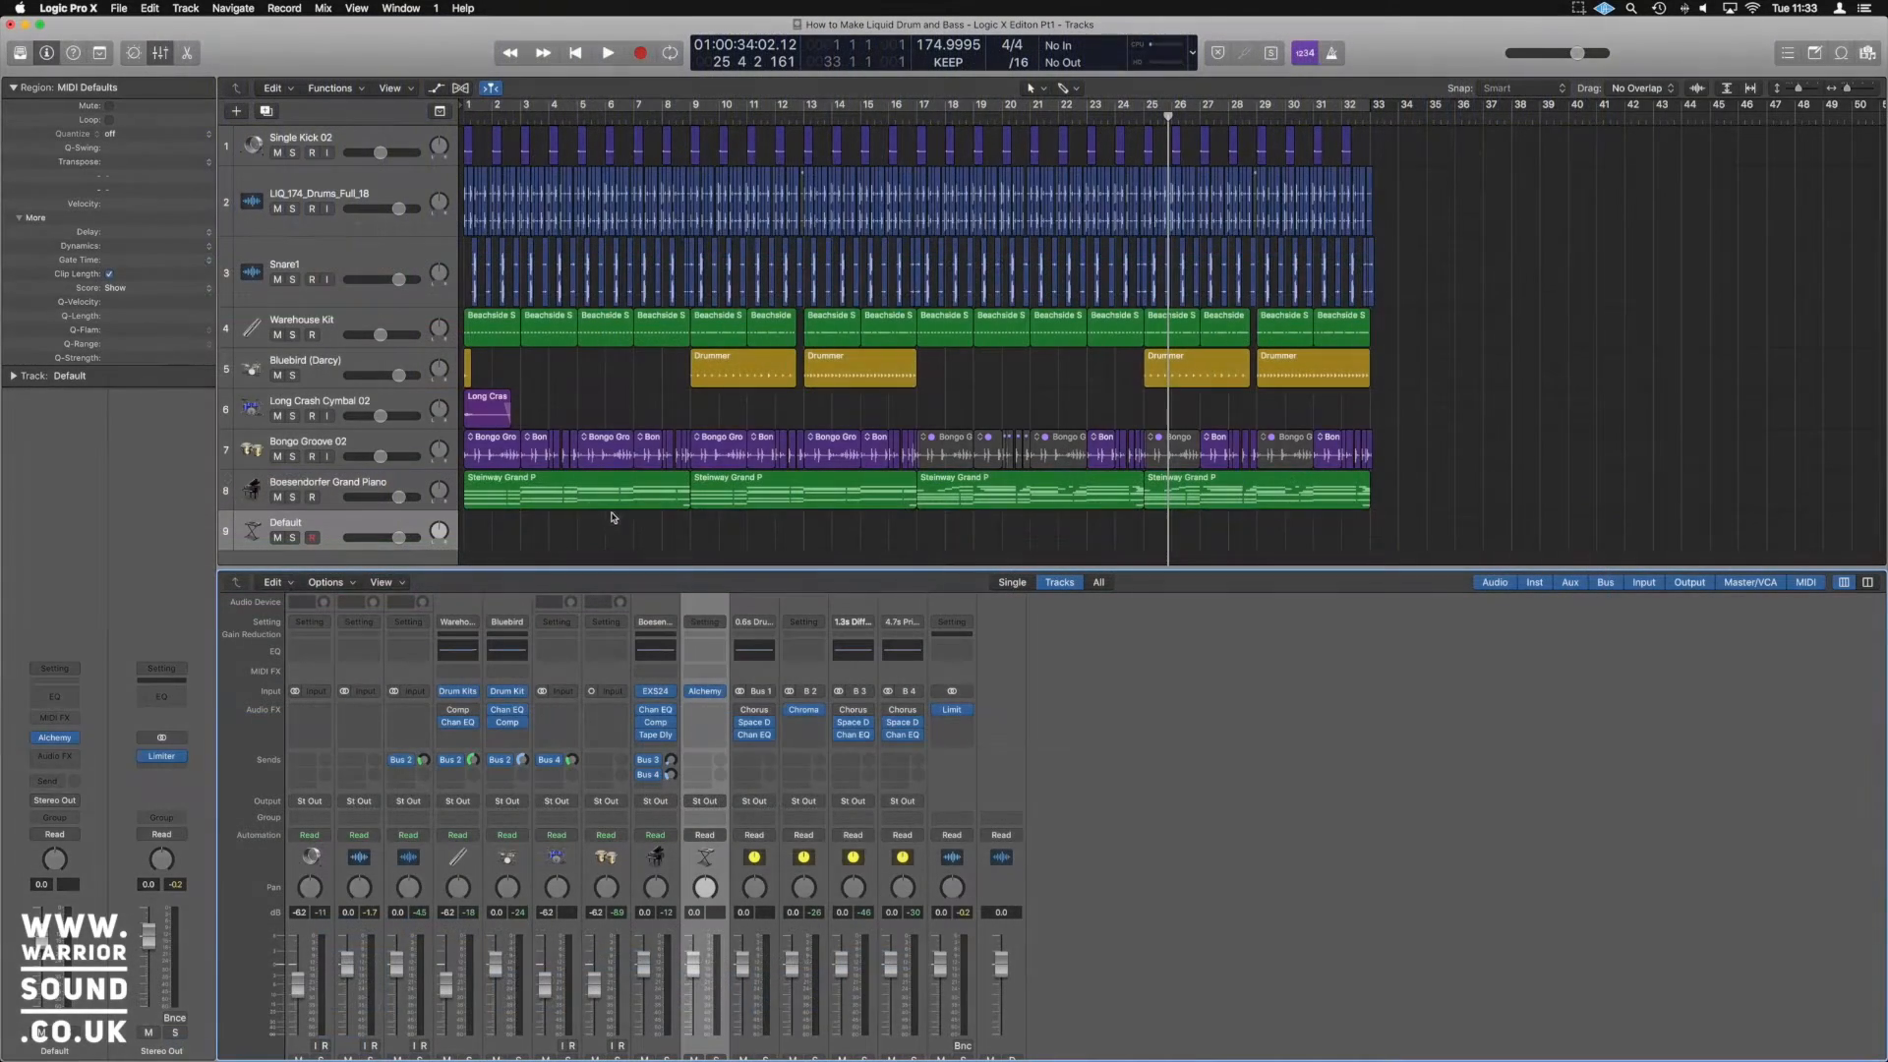
Open the first Steinway Grand P region in the Piano Roll and copy its lowest line of notes, including the short final one
left_click(565, 482)
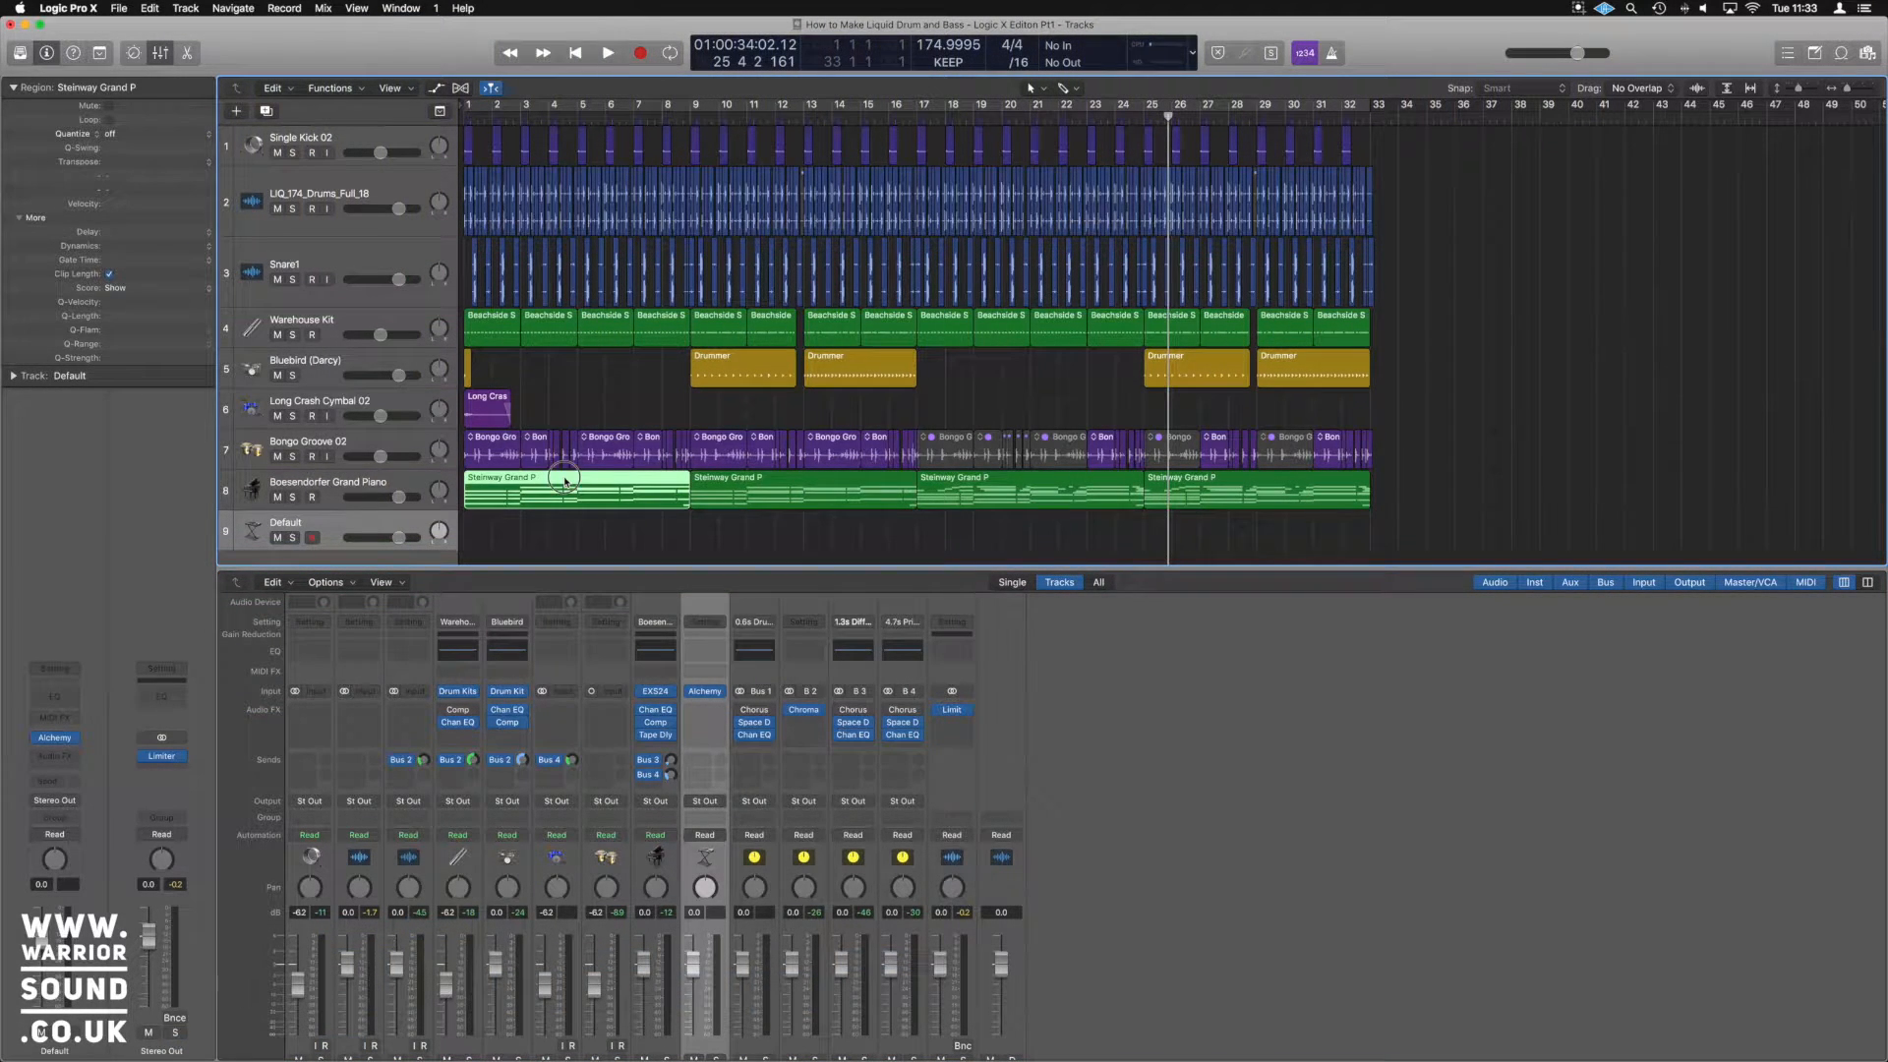
double_click(566, 481)
scroll(728, 616, "left", 3)
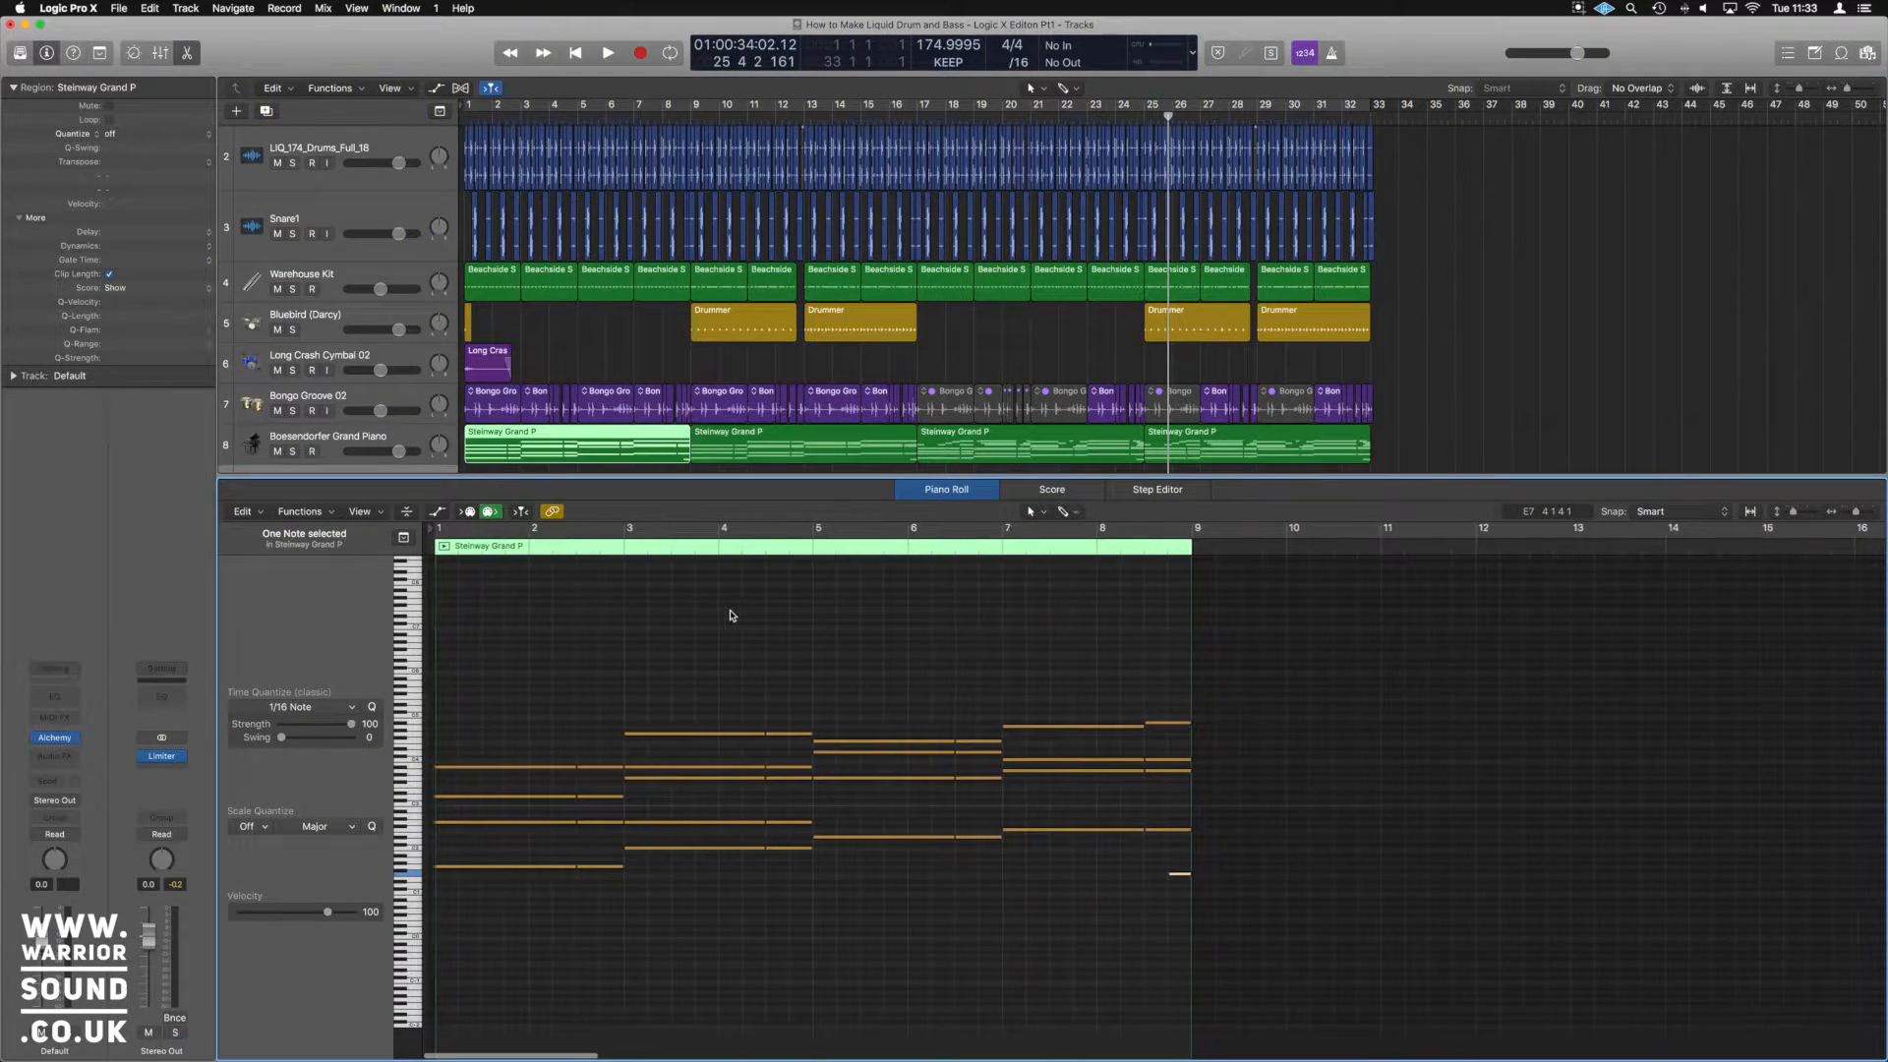
left_click(1211, 859)
mouse_move(1210, 858)
left_mouse_down()
mouse_move(473, 853)
mouse_move(1196, 943)
mouse_move(1195, 825)
mouse_move(1180, 878)
left_mouse_up()
left_click_drag(436, 837, 1070, 927)
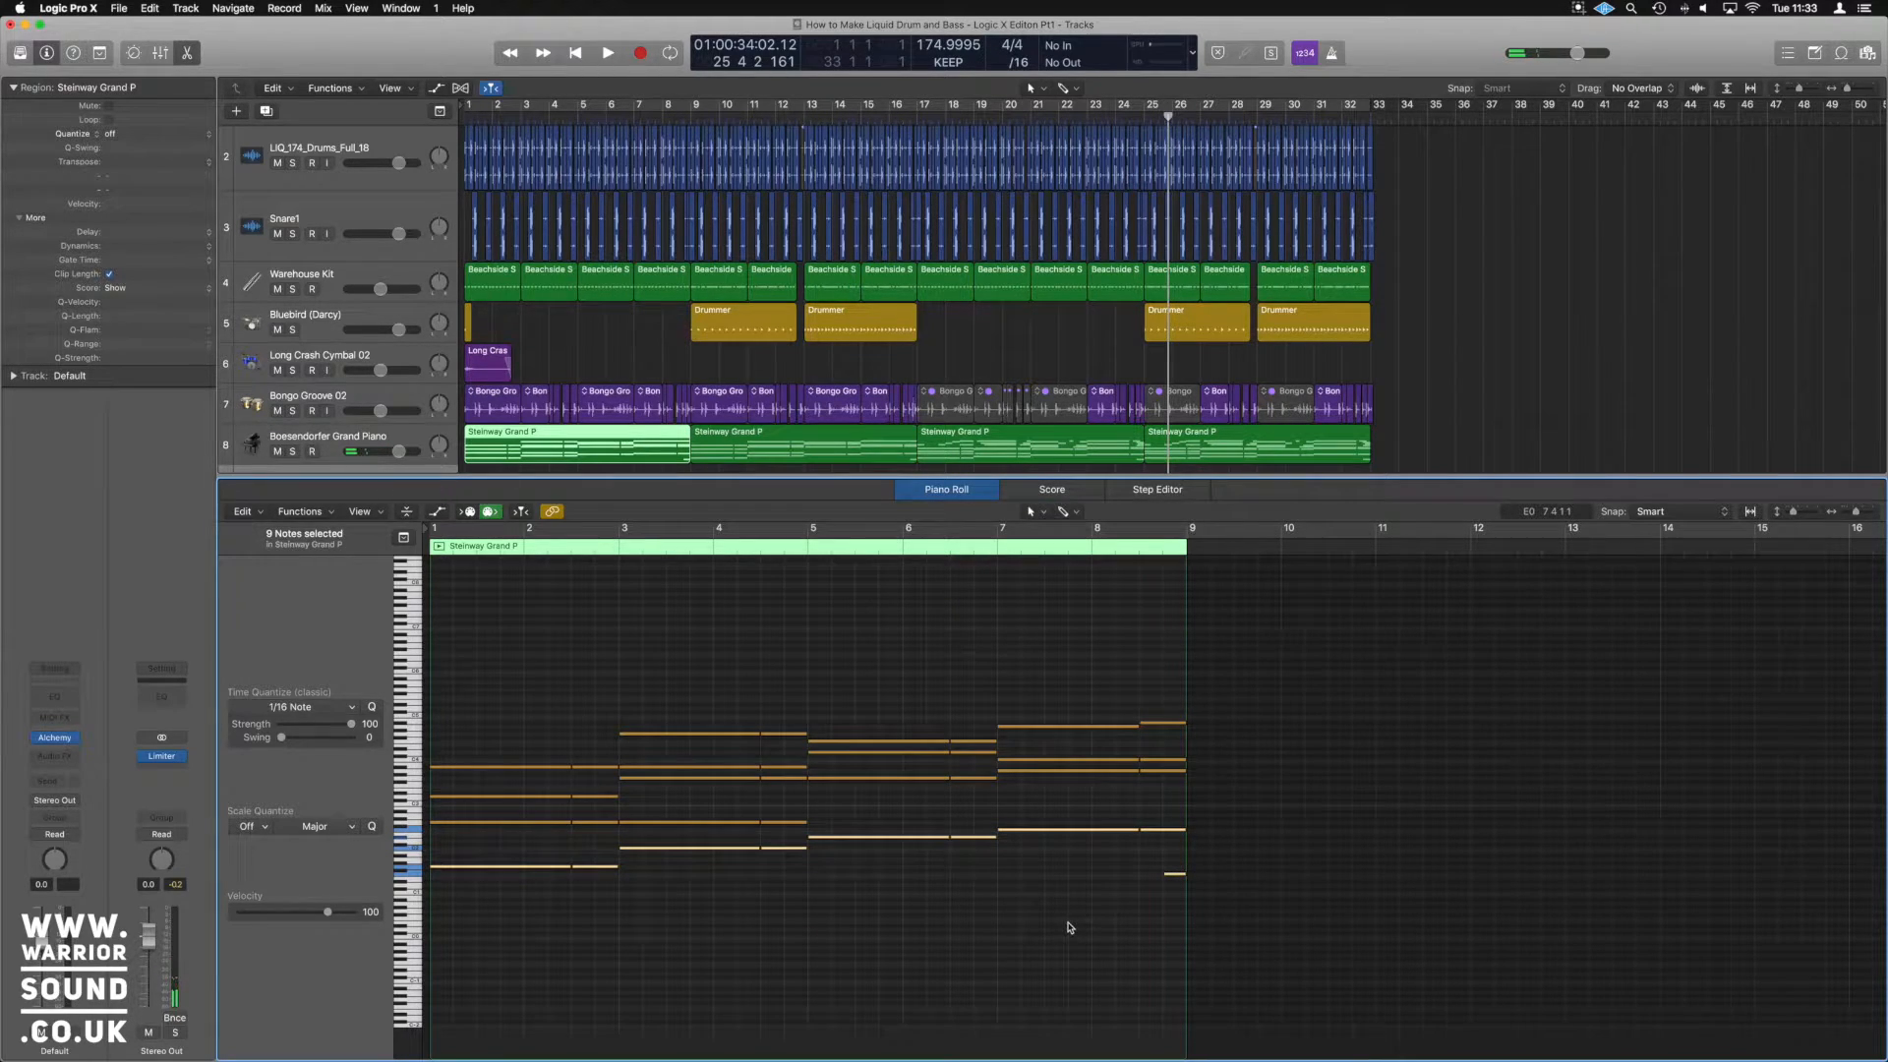
scroll(631, 447, "down", 2)
Create a region at bar 1 of the Alchemy track, paste the copied bass notes into it, and audition it soloed in a cycle
left_click(471, 455)
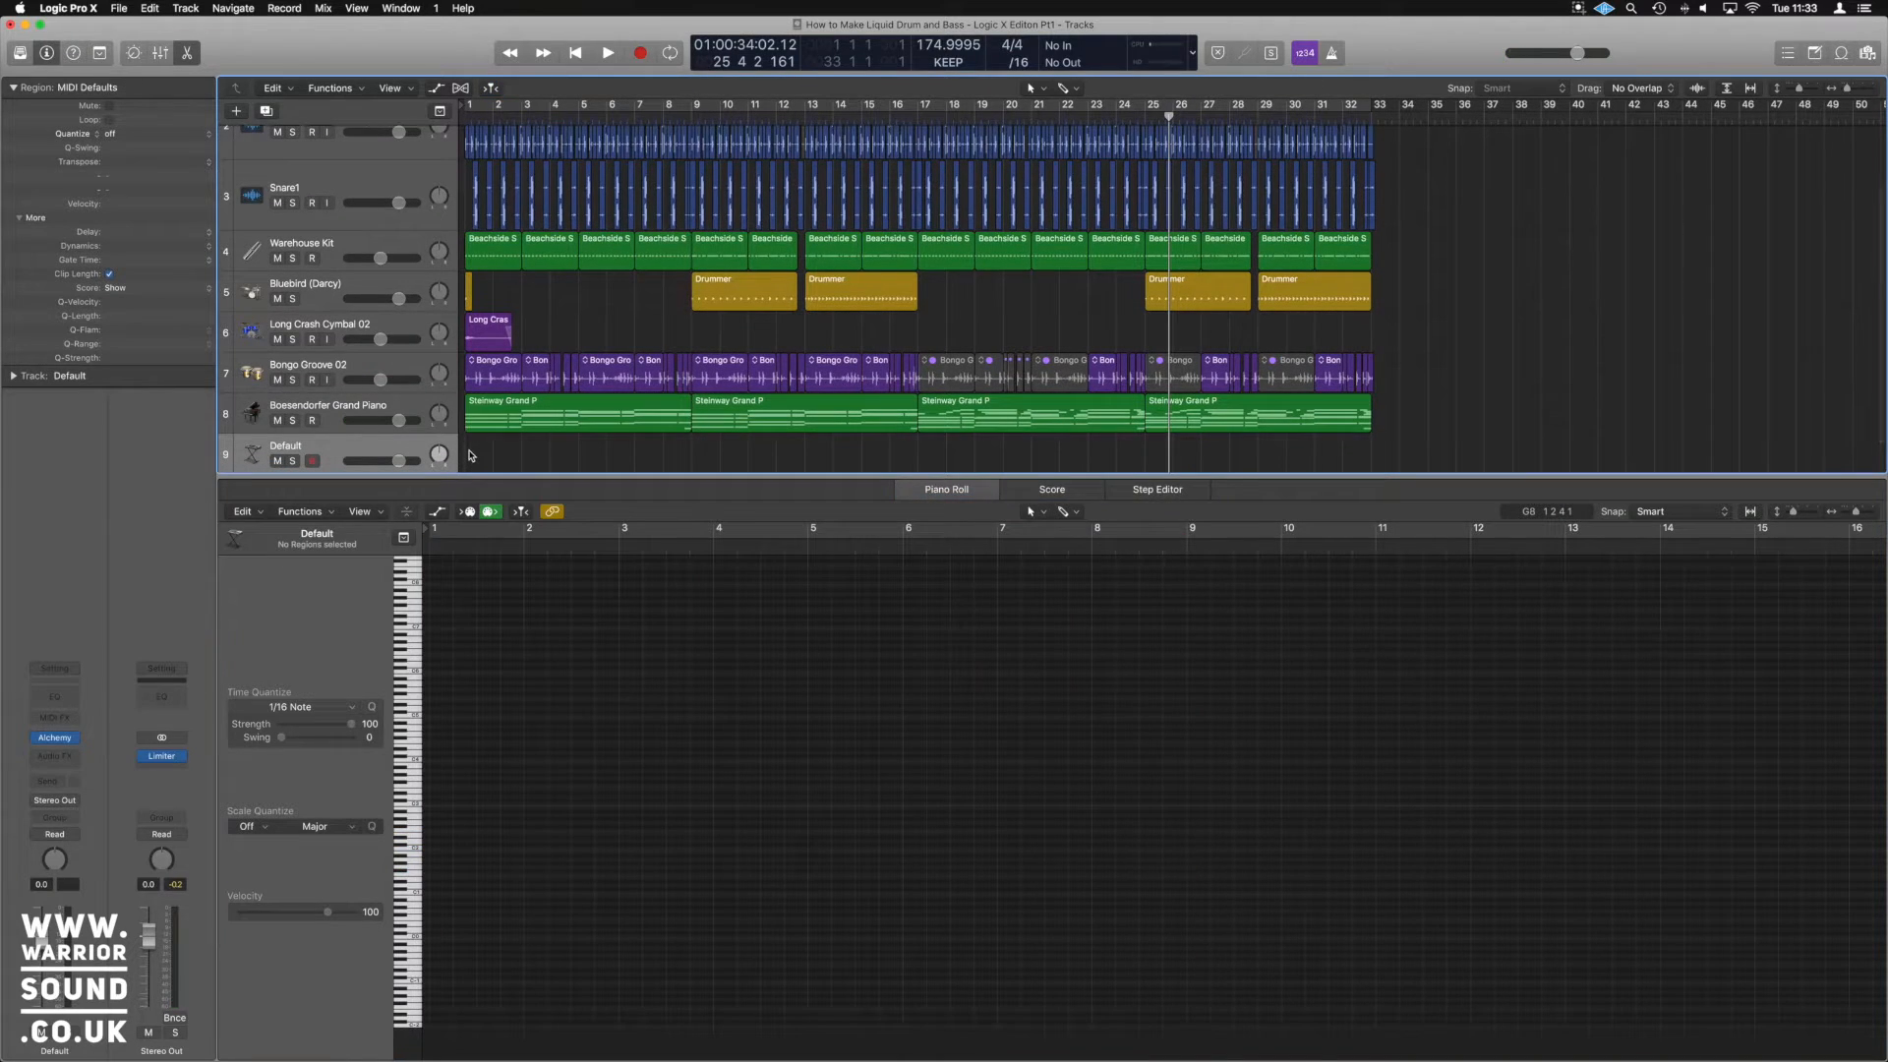
left_click(474, 455)
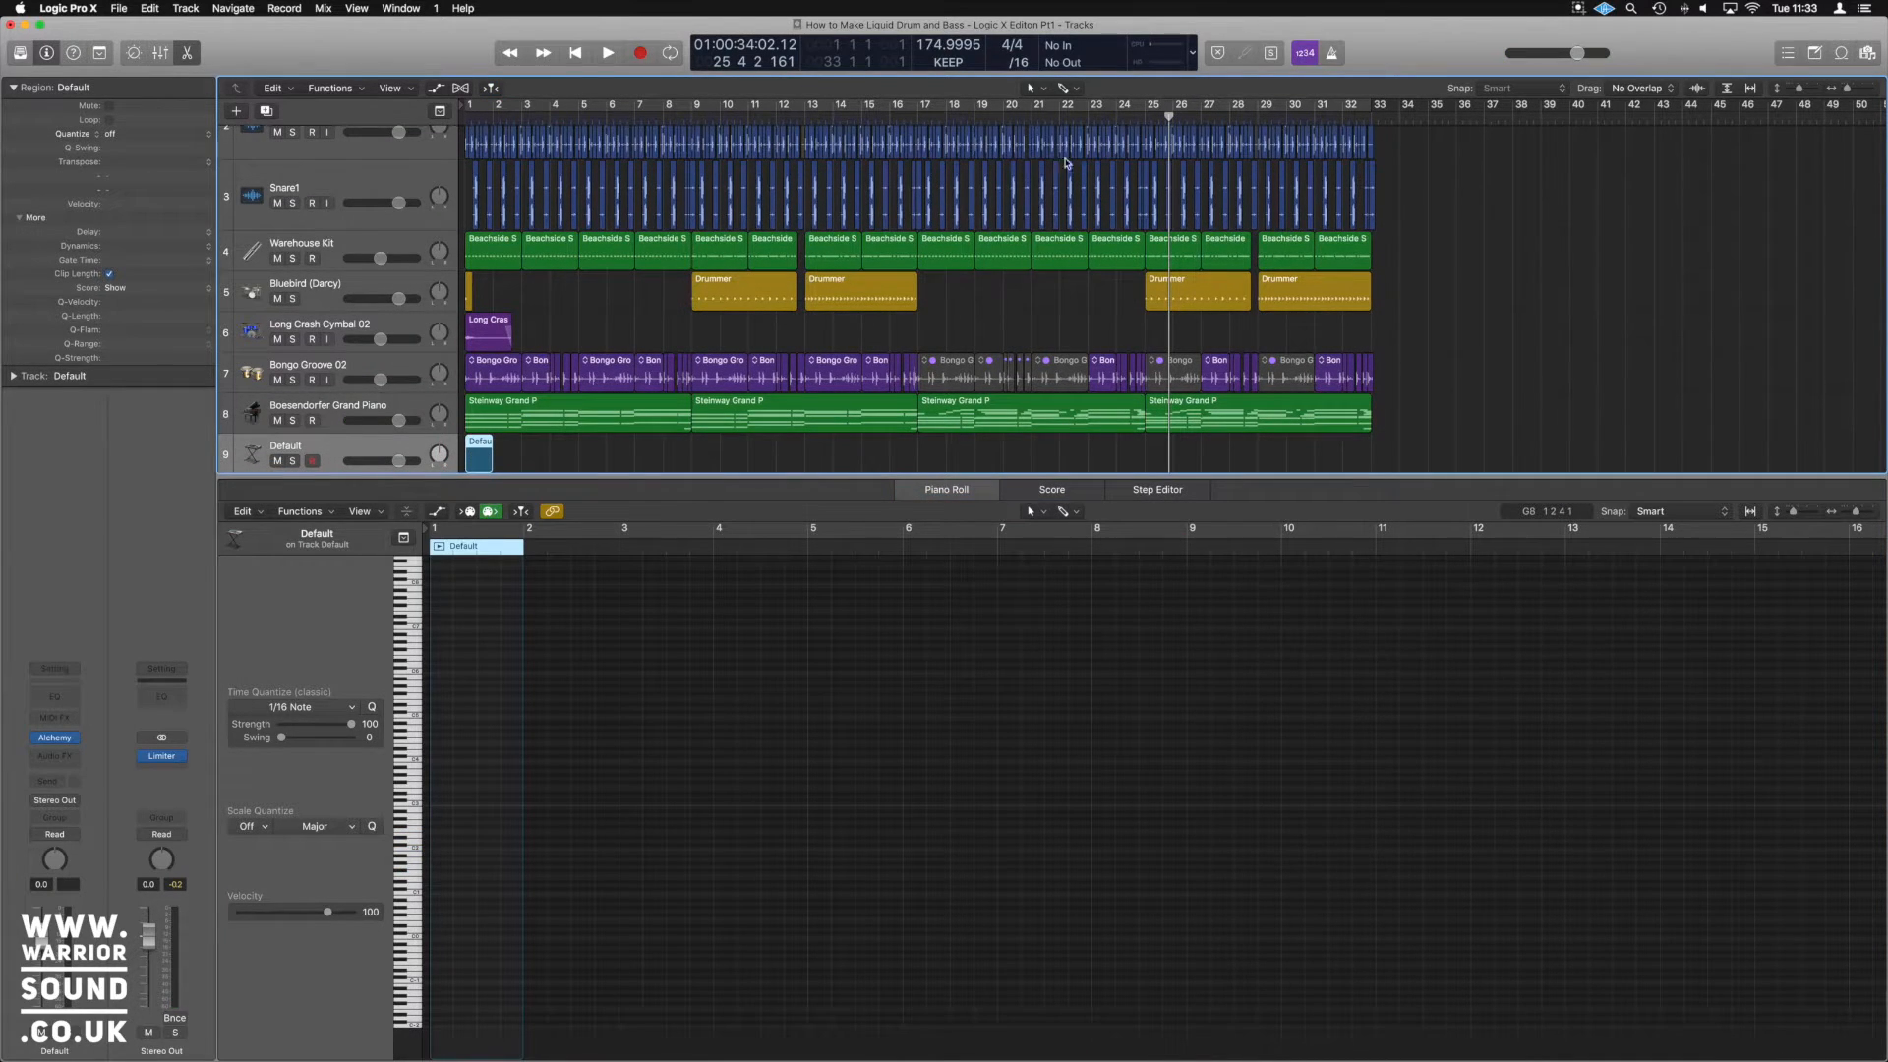
left_click_drag(1169, 115, 411, 206)
double_click(477, 454)
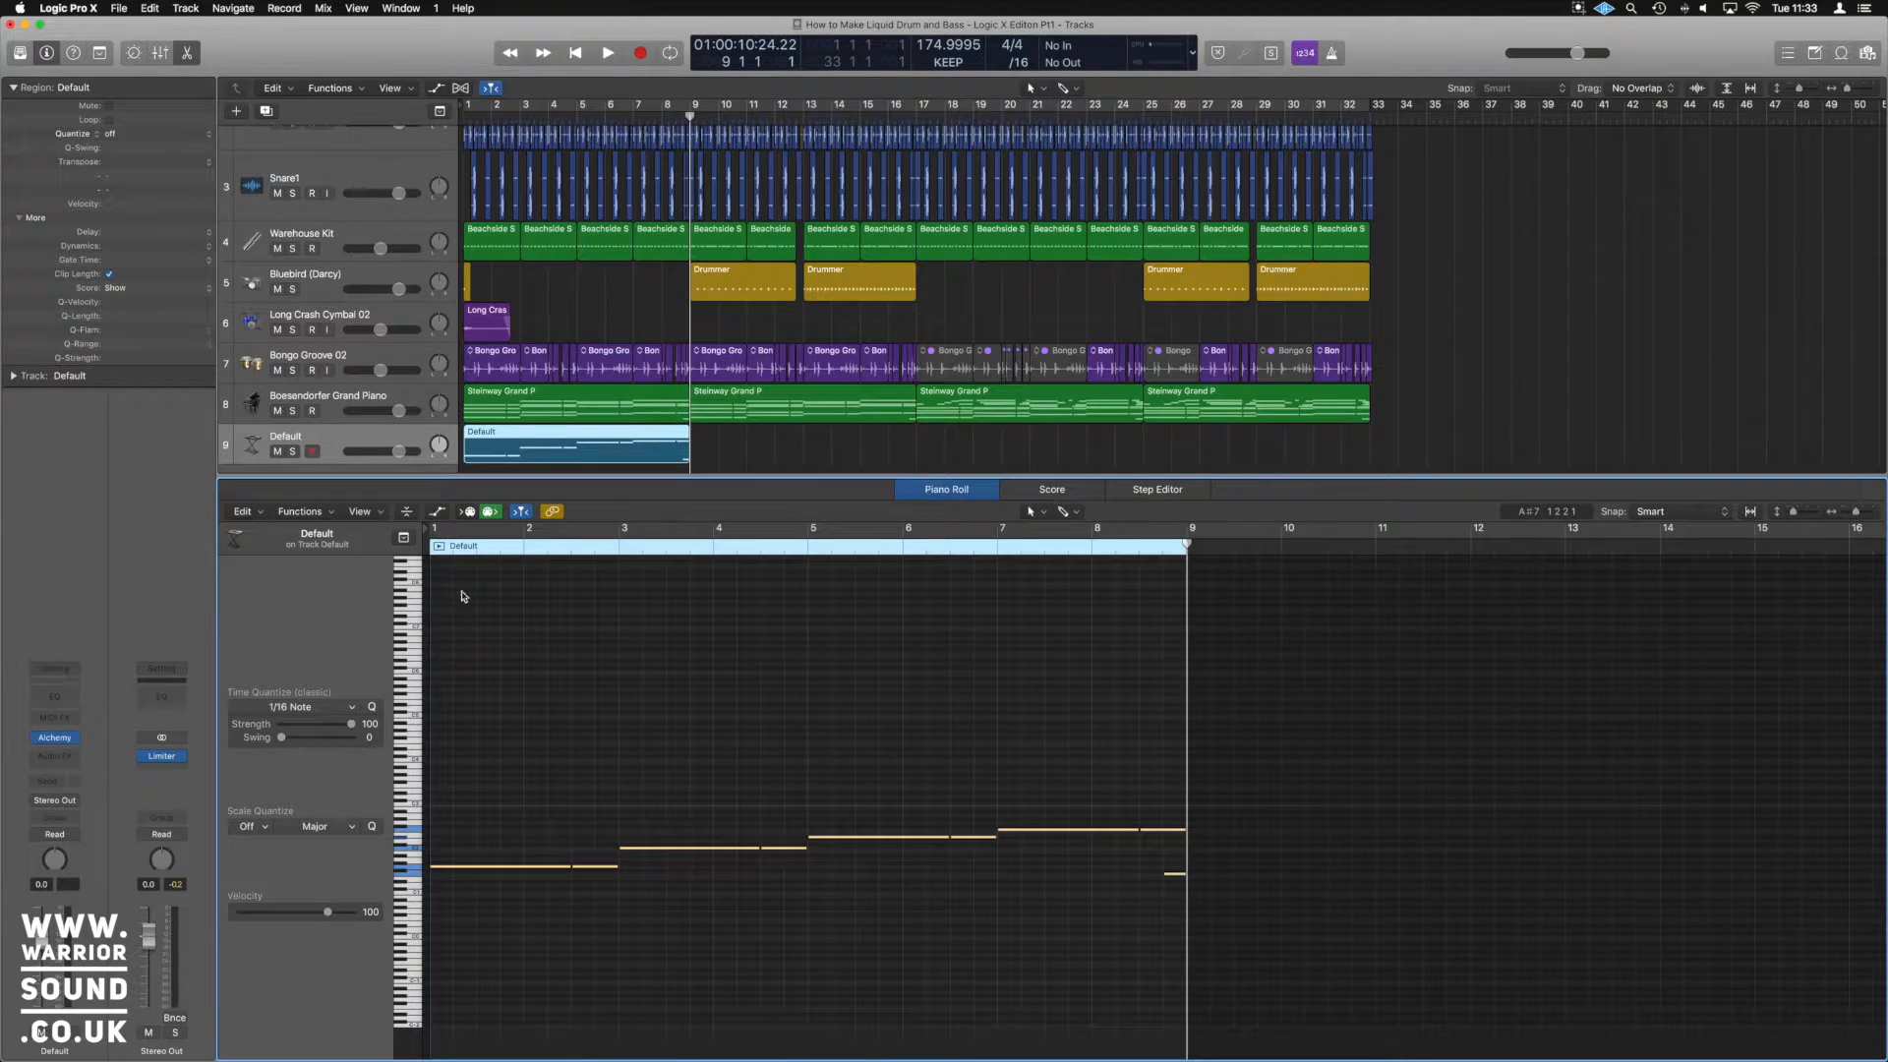
left_click(438, 548)
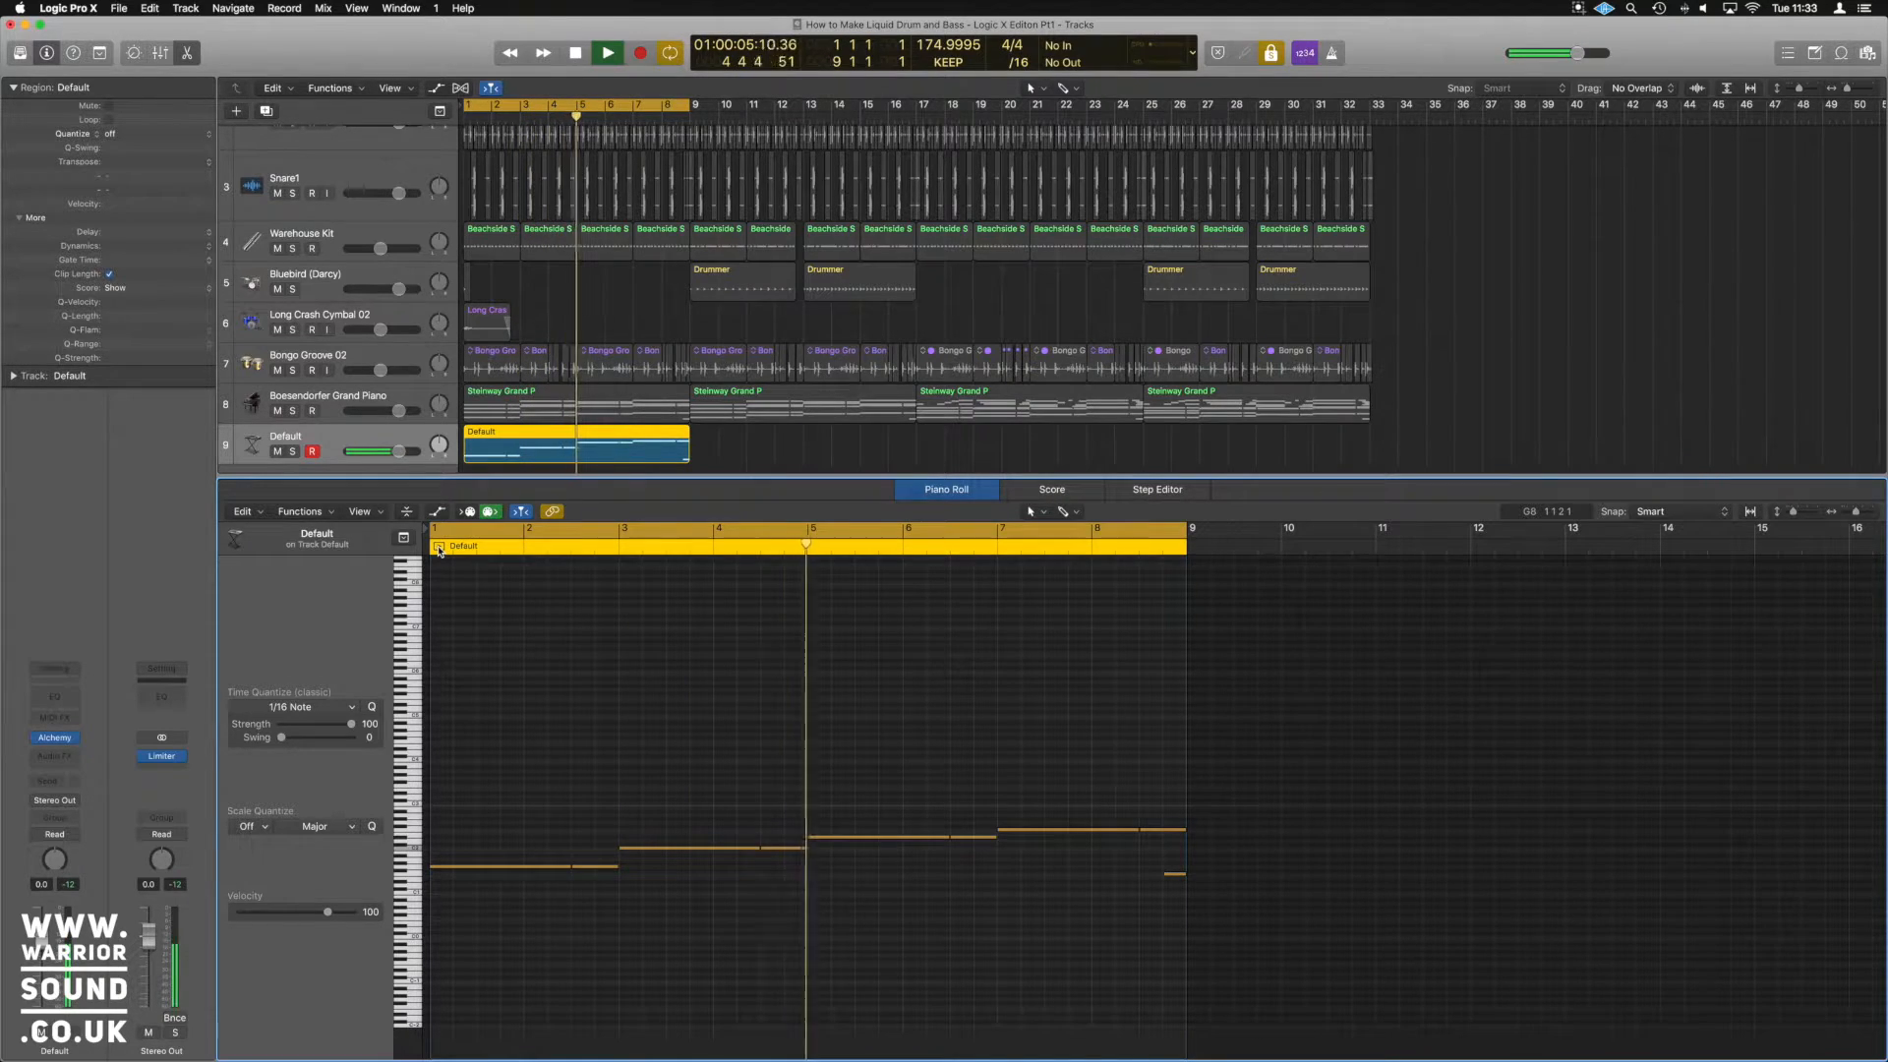
key("space")
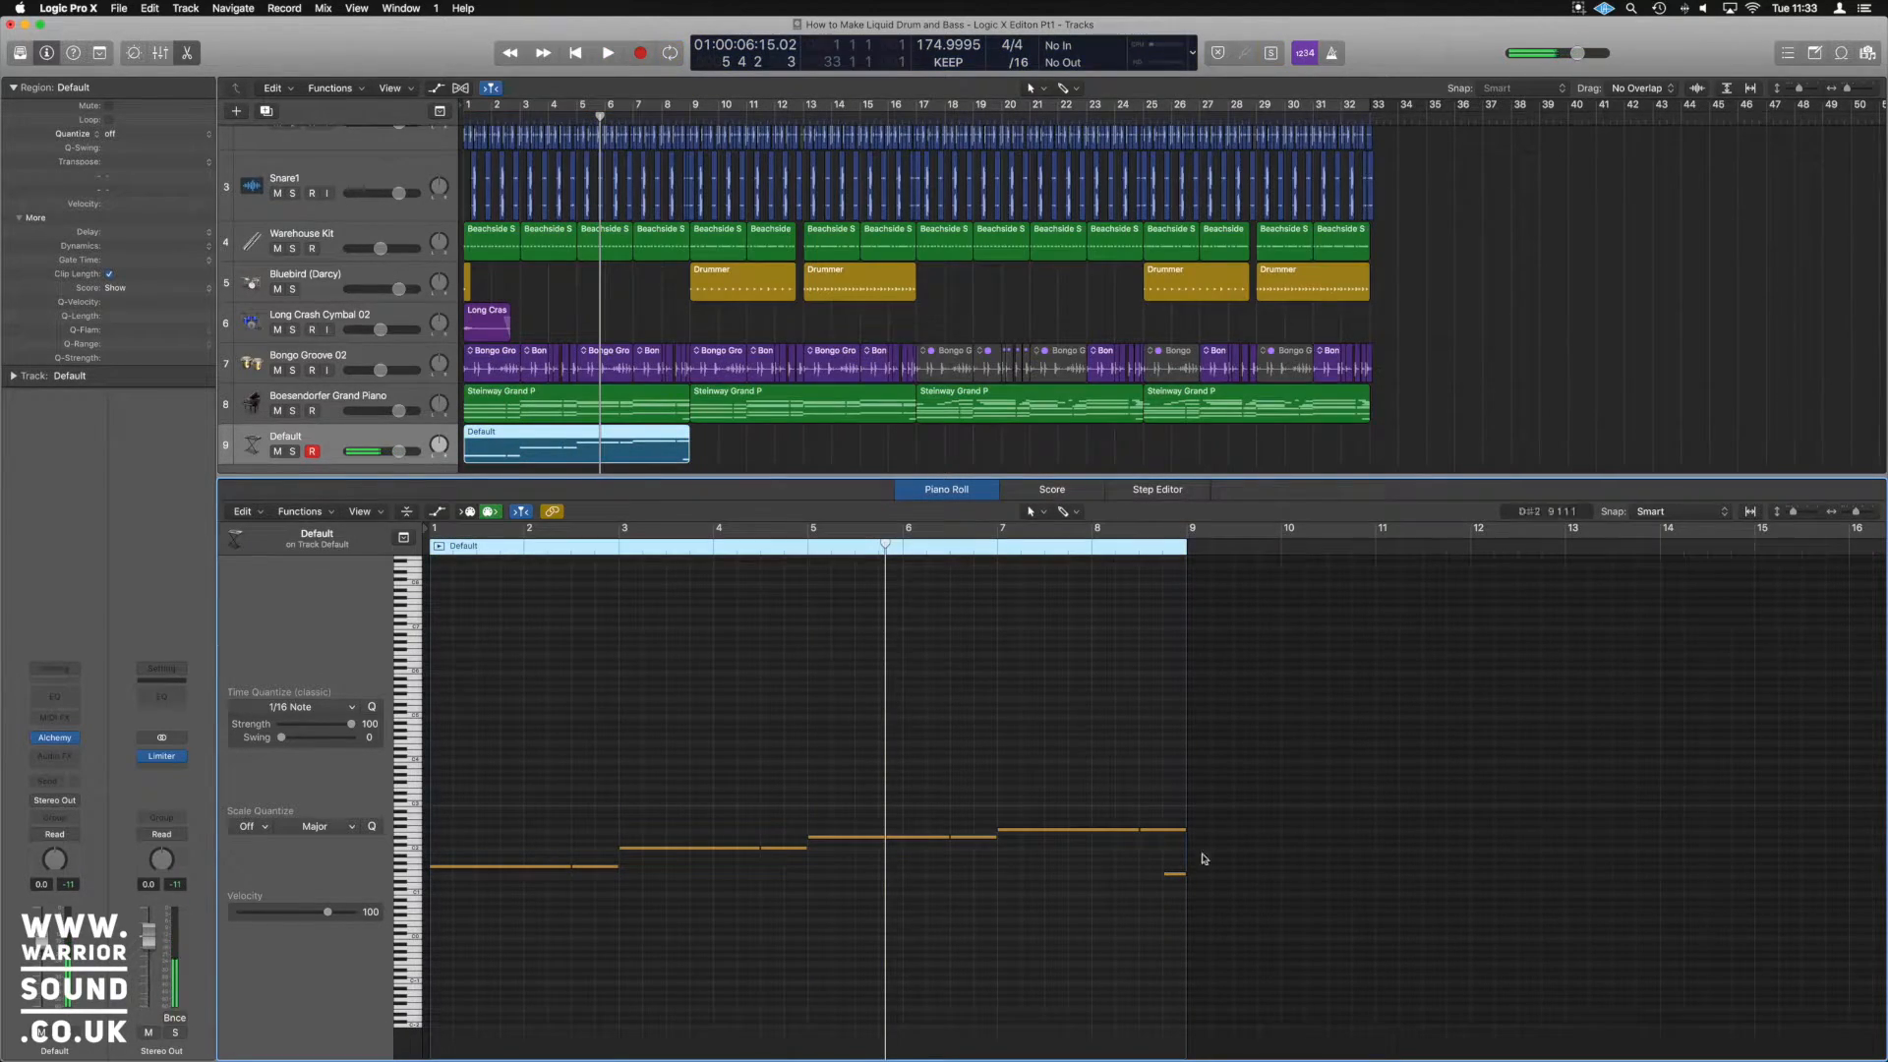
Compare octaves for the short final note, leaving it one octave higher, and lower the longer note in the second half of bar 8 an octave
left_click(1175, 873)
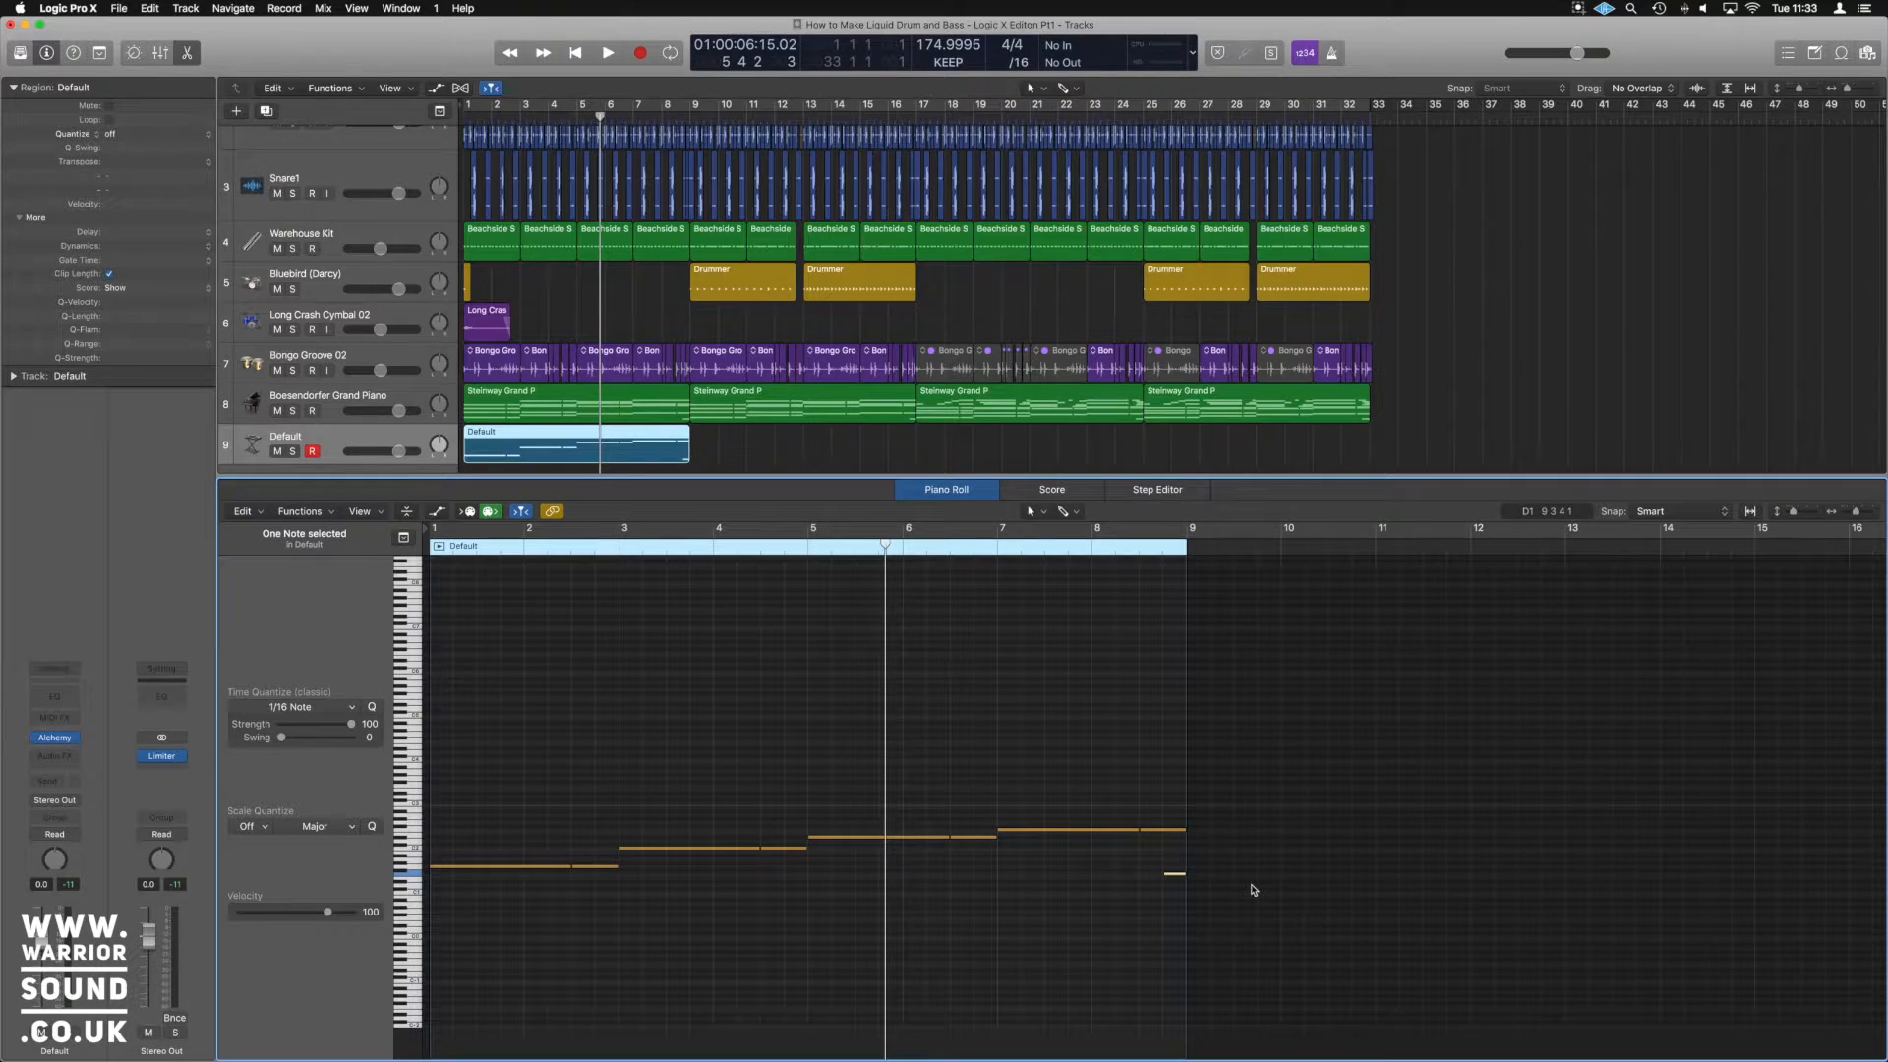
key("shift+alt+Up")
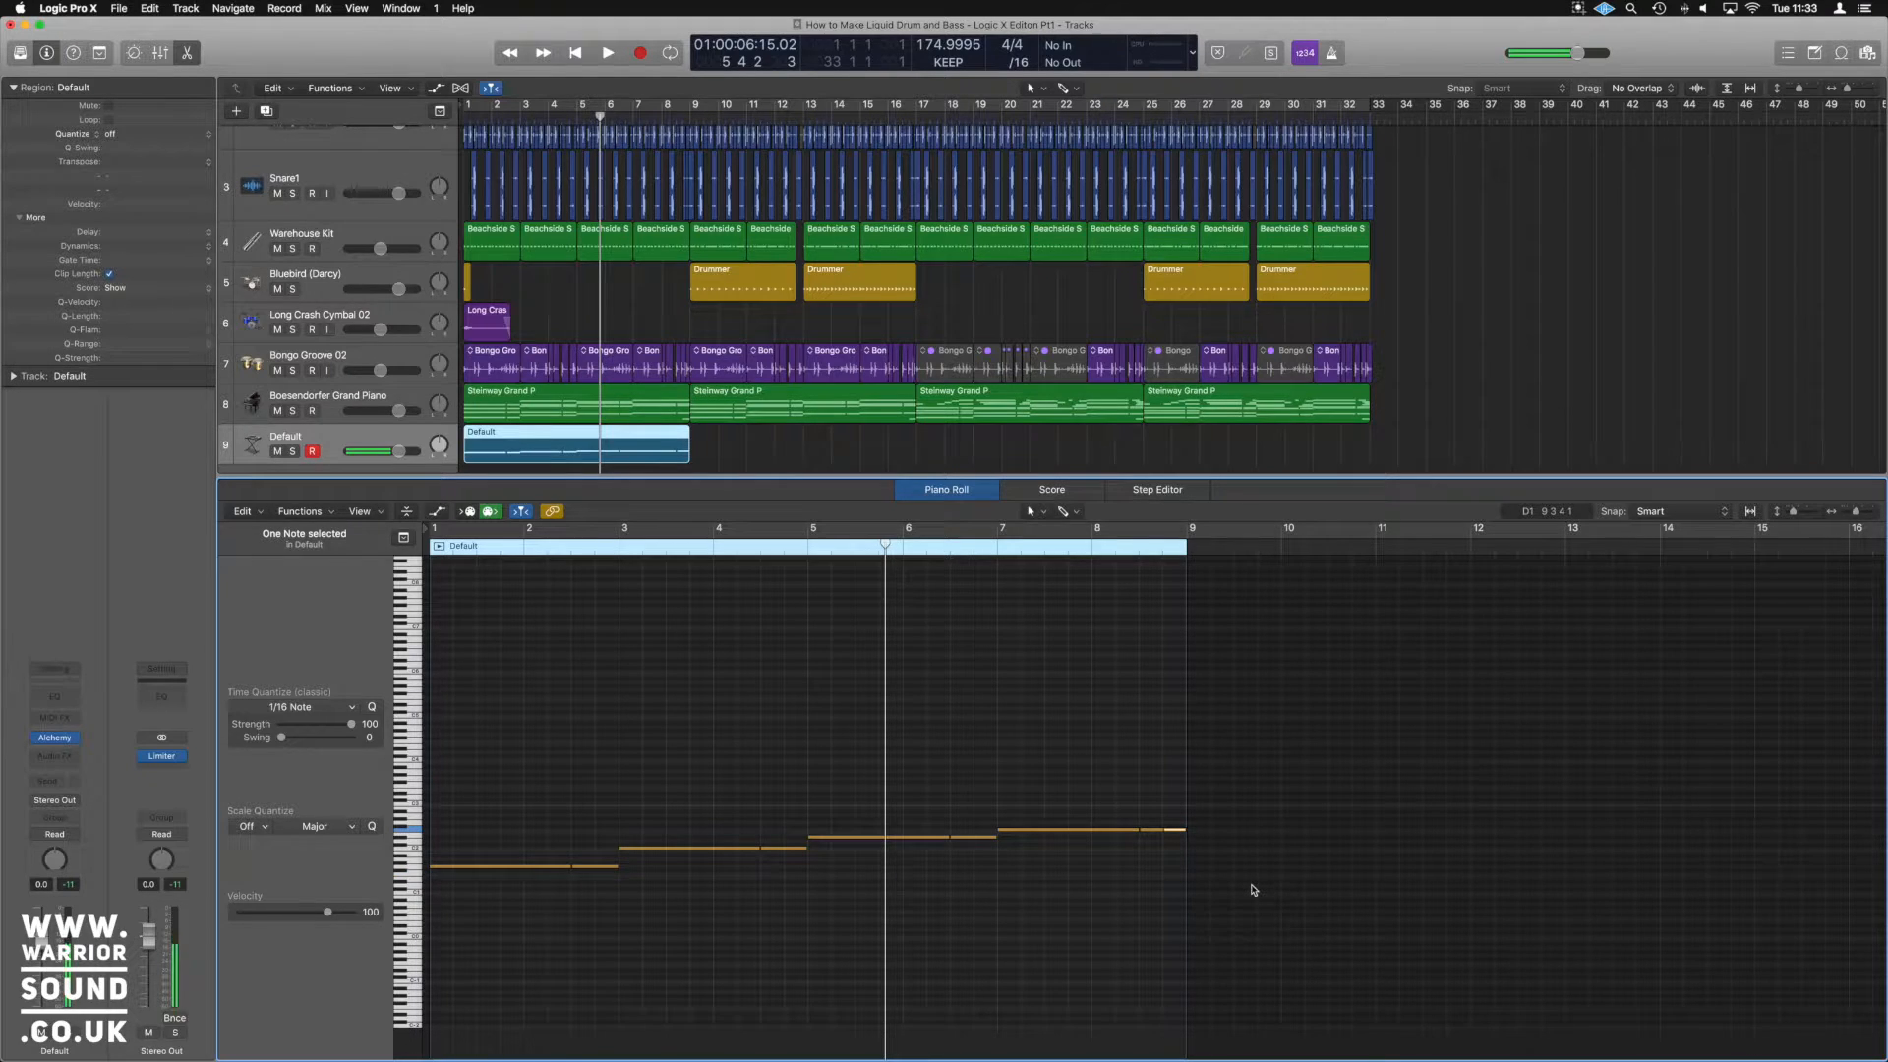
key("shift+alt+Up")
key("shift+alt+Down")
key("shift+alt+Down")
key("shift+alt+Up")
key("shift+alt+Up")
key("shift+alt+Down")
key("shift+alt+Down")
key("shift+alt+Up")
key("BackSpace")
left_click(1155, 830)
key("shift+alt+Down")
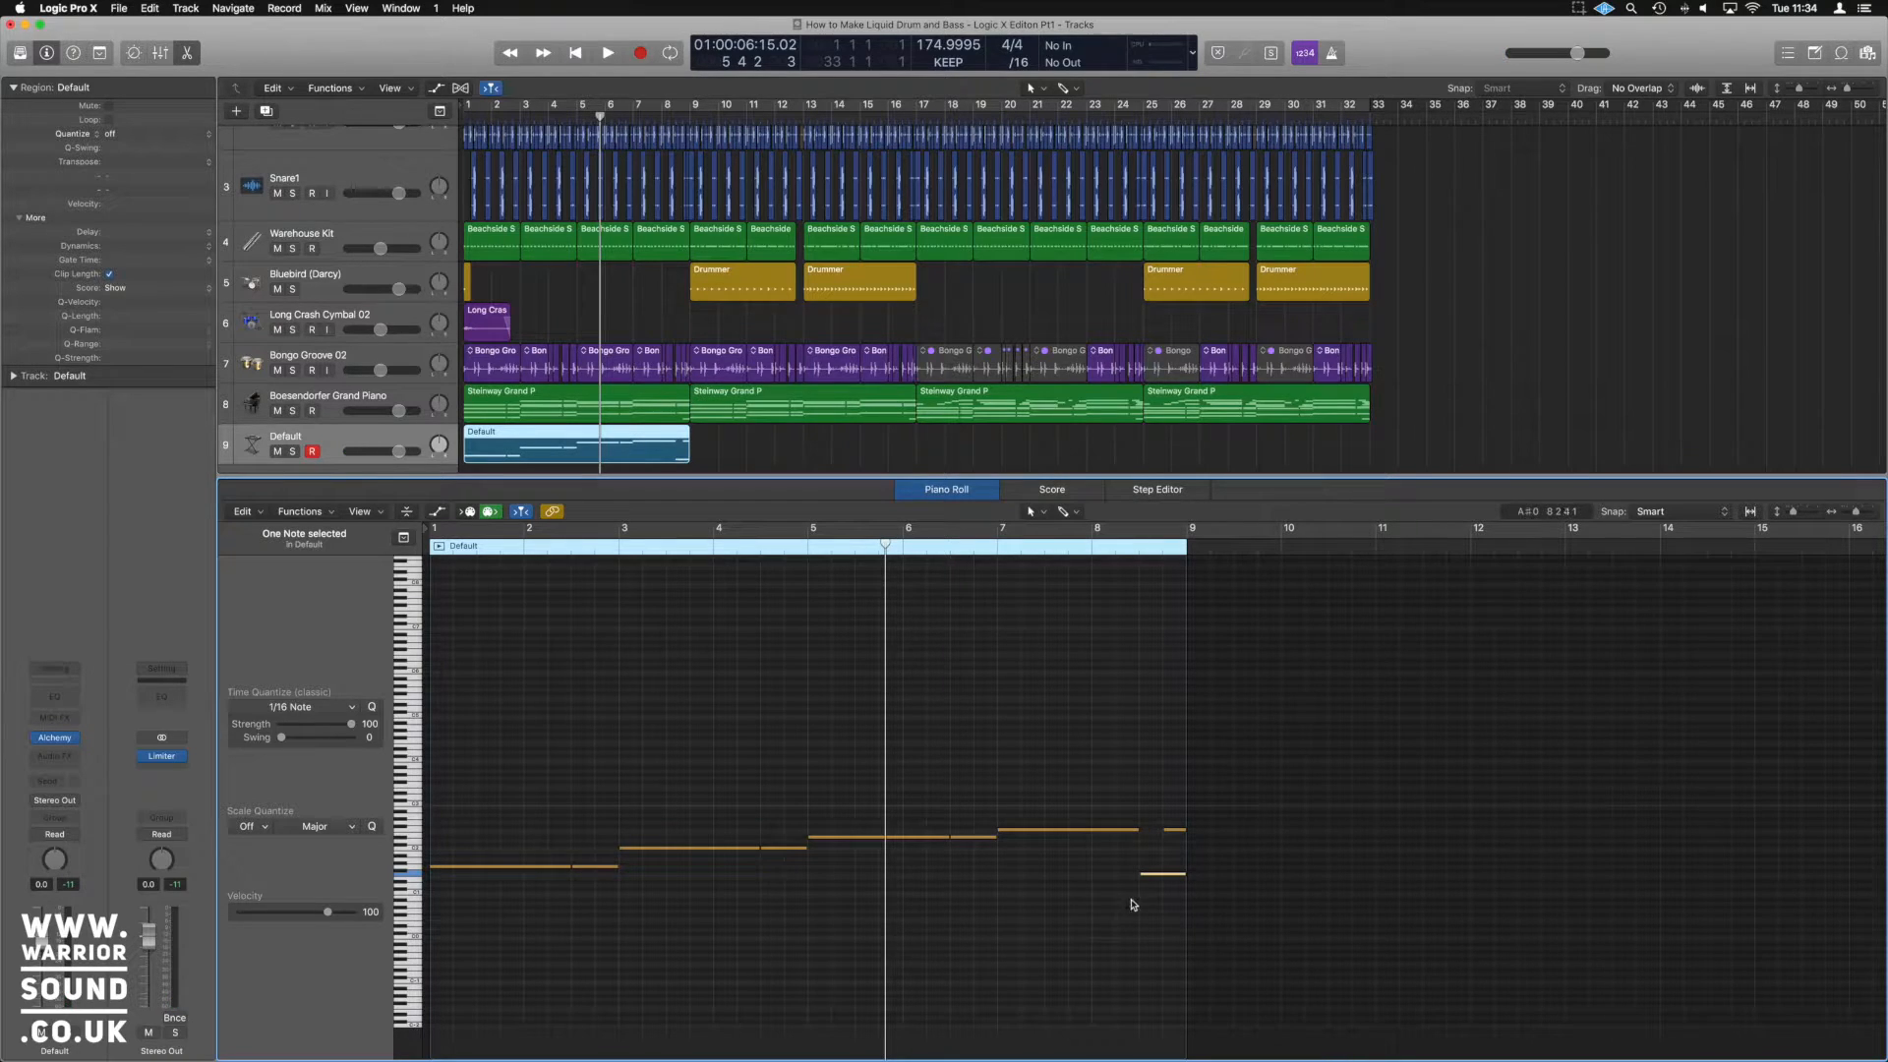
Shorten the long notes starting at bars 5, 3 and 1 slightly to leave small gaps before the notes that follow
left_click(946, 837)
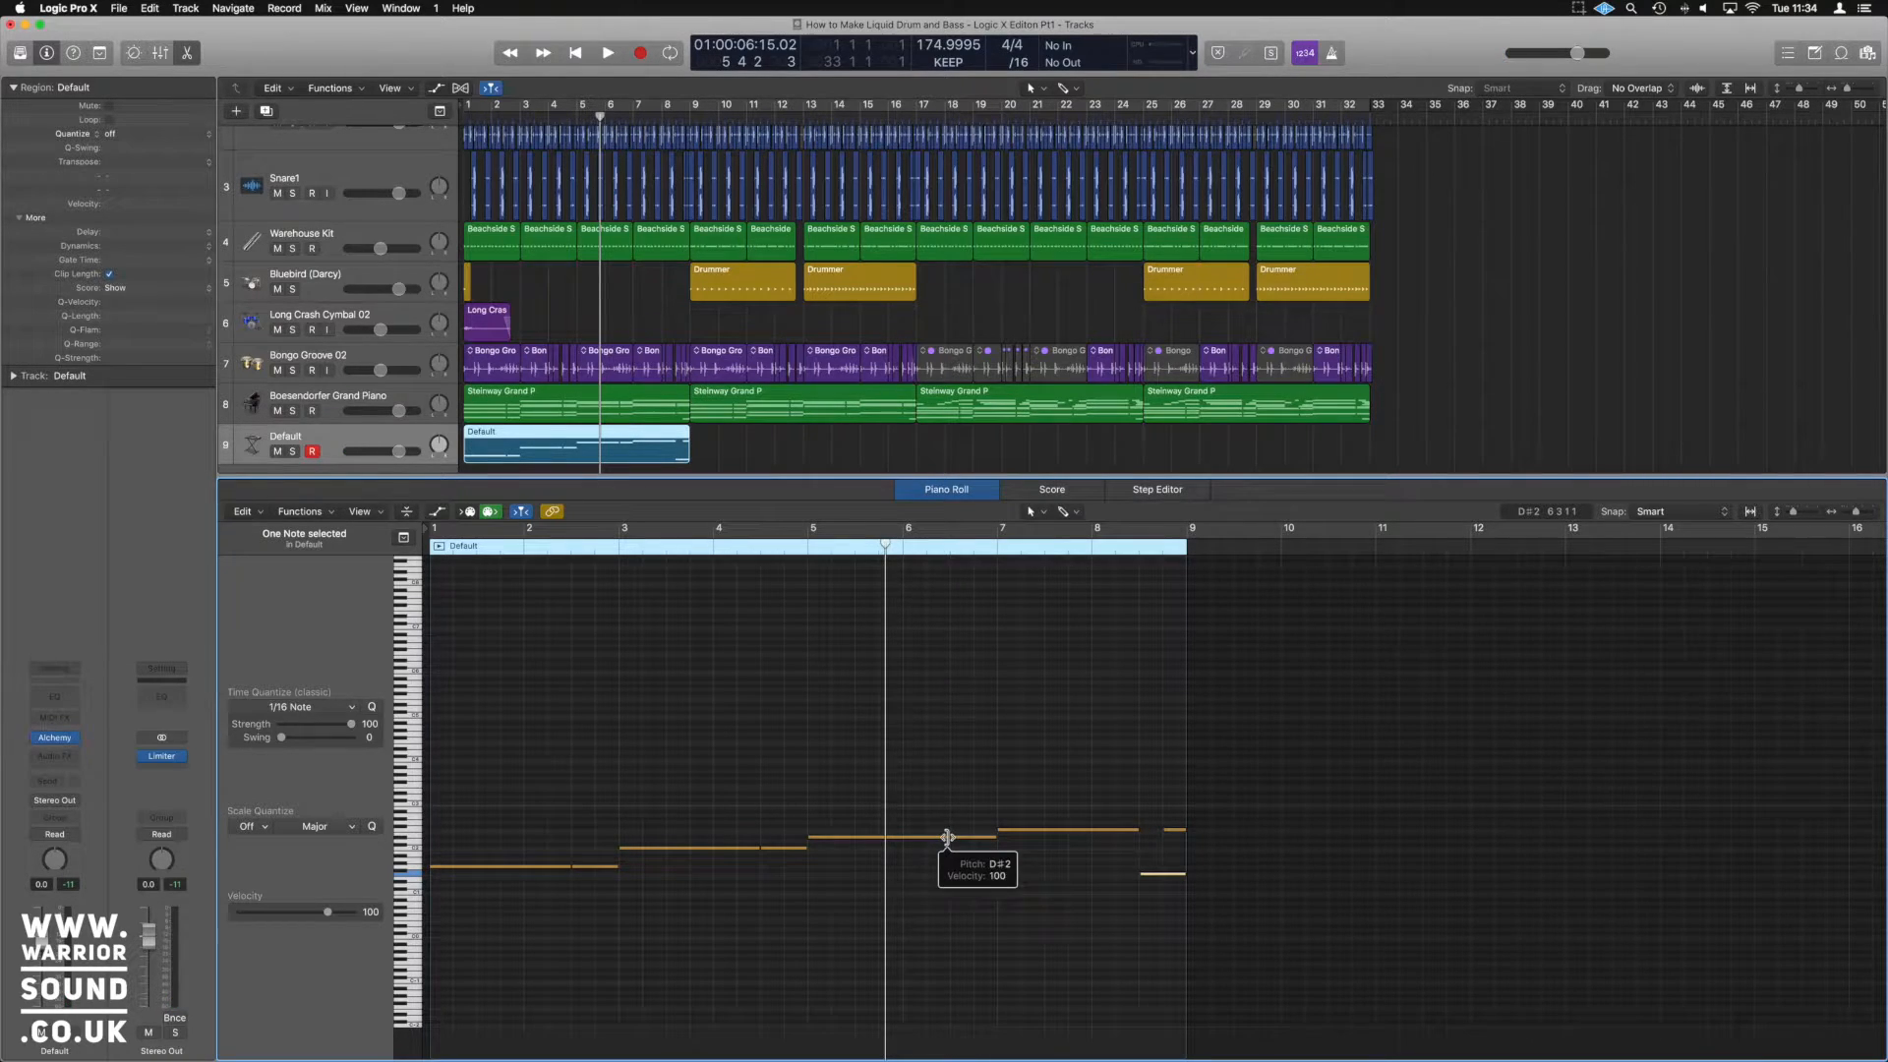
left_click_drag(942, 837, 942, 837)
left_click_drag(758, 849, 753, 848)
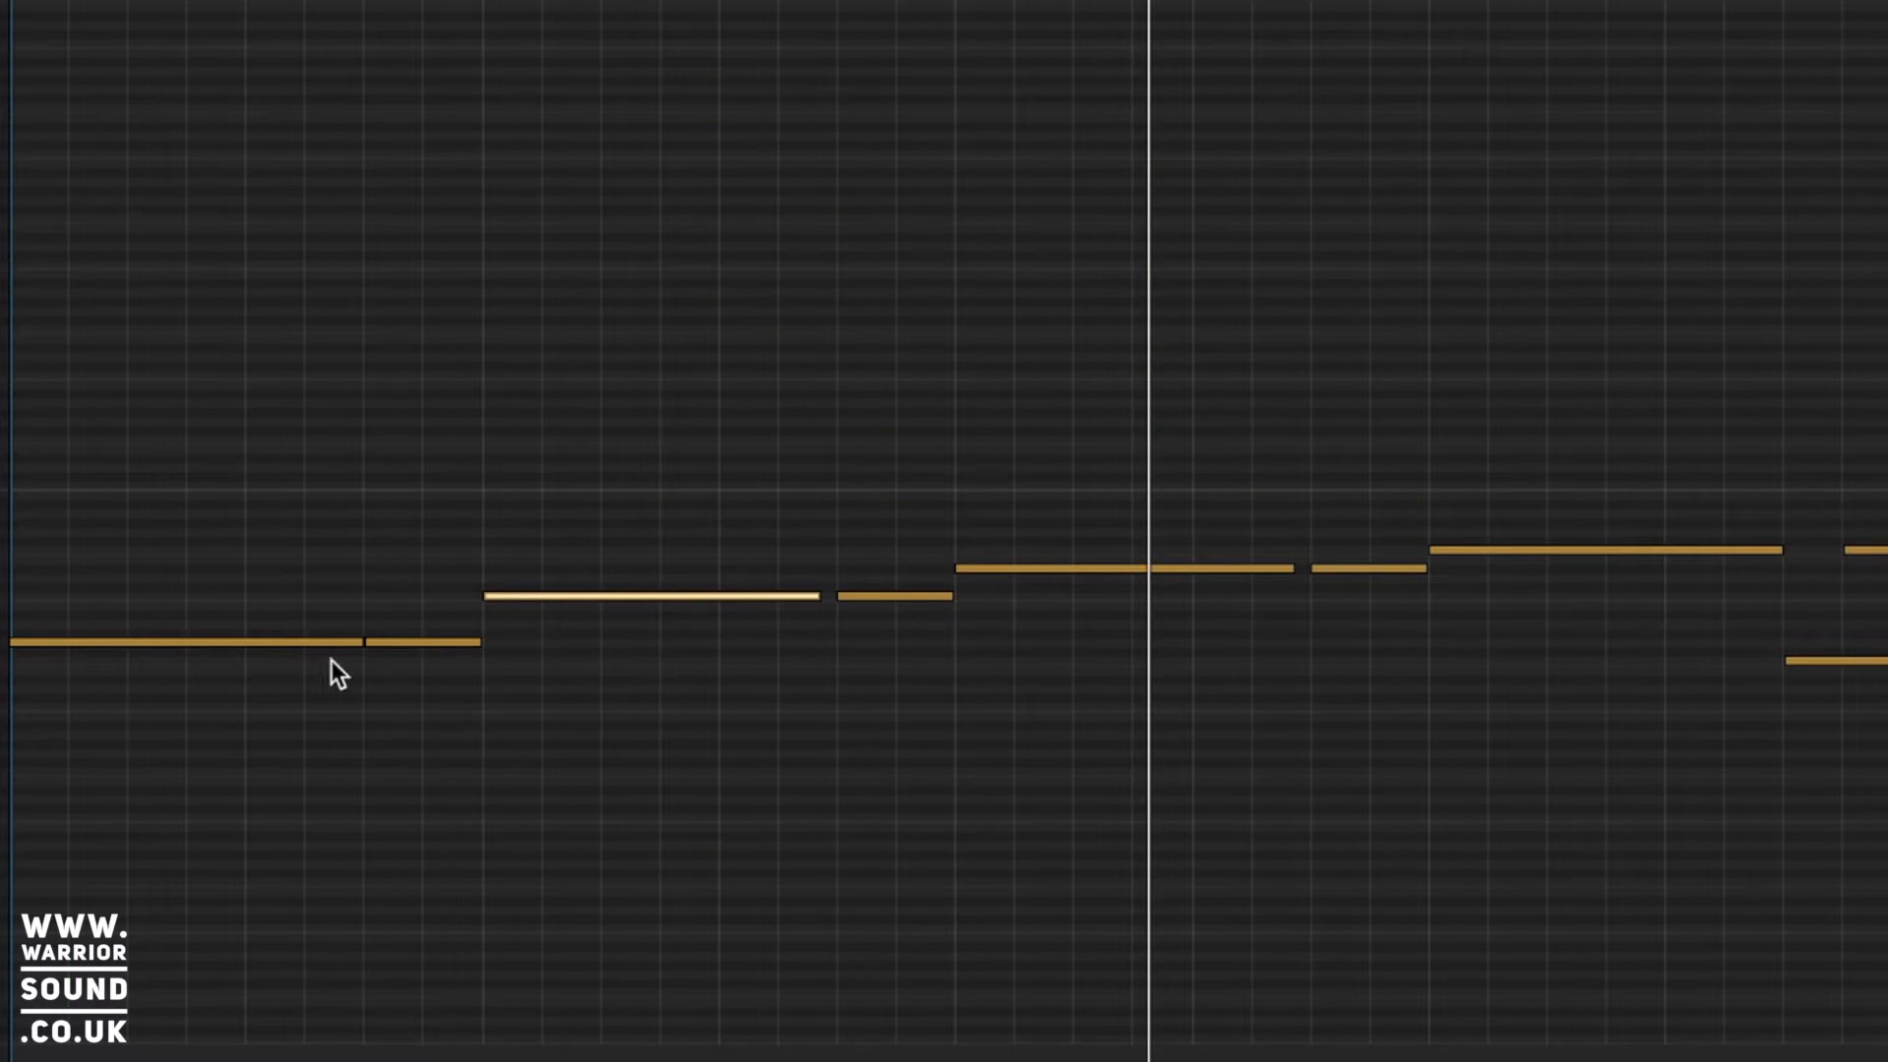
left_click_drag(354, 642, 337, 642)
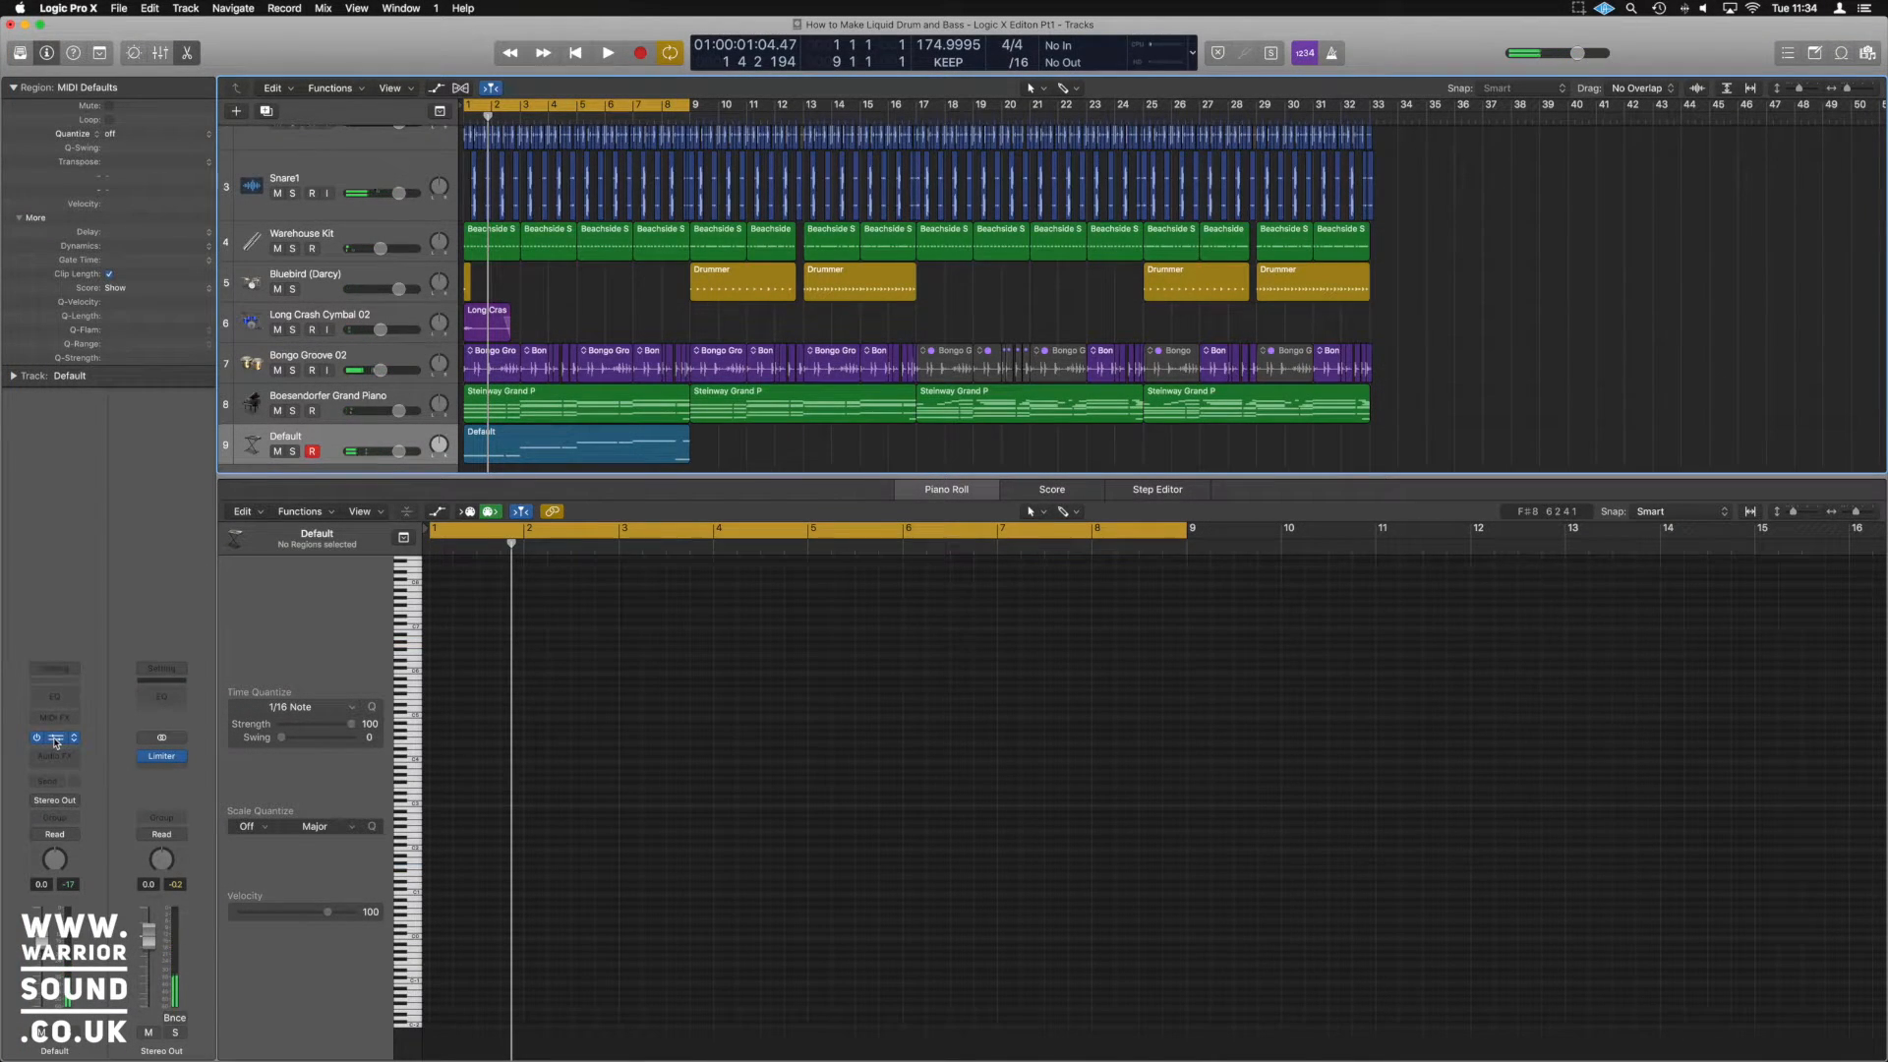
Reopen Alchemy for the bass track, lower source A's tuning, and listen to it with the full arrangement
key("v")
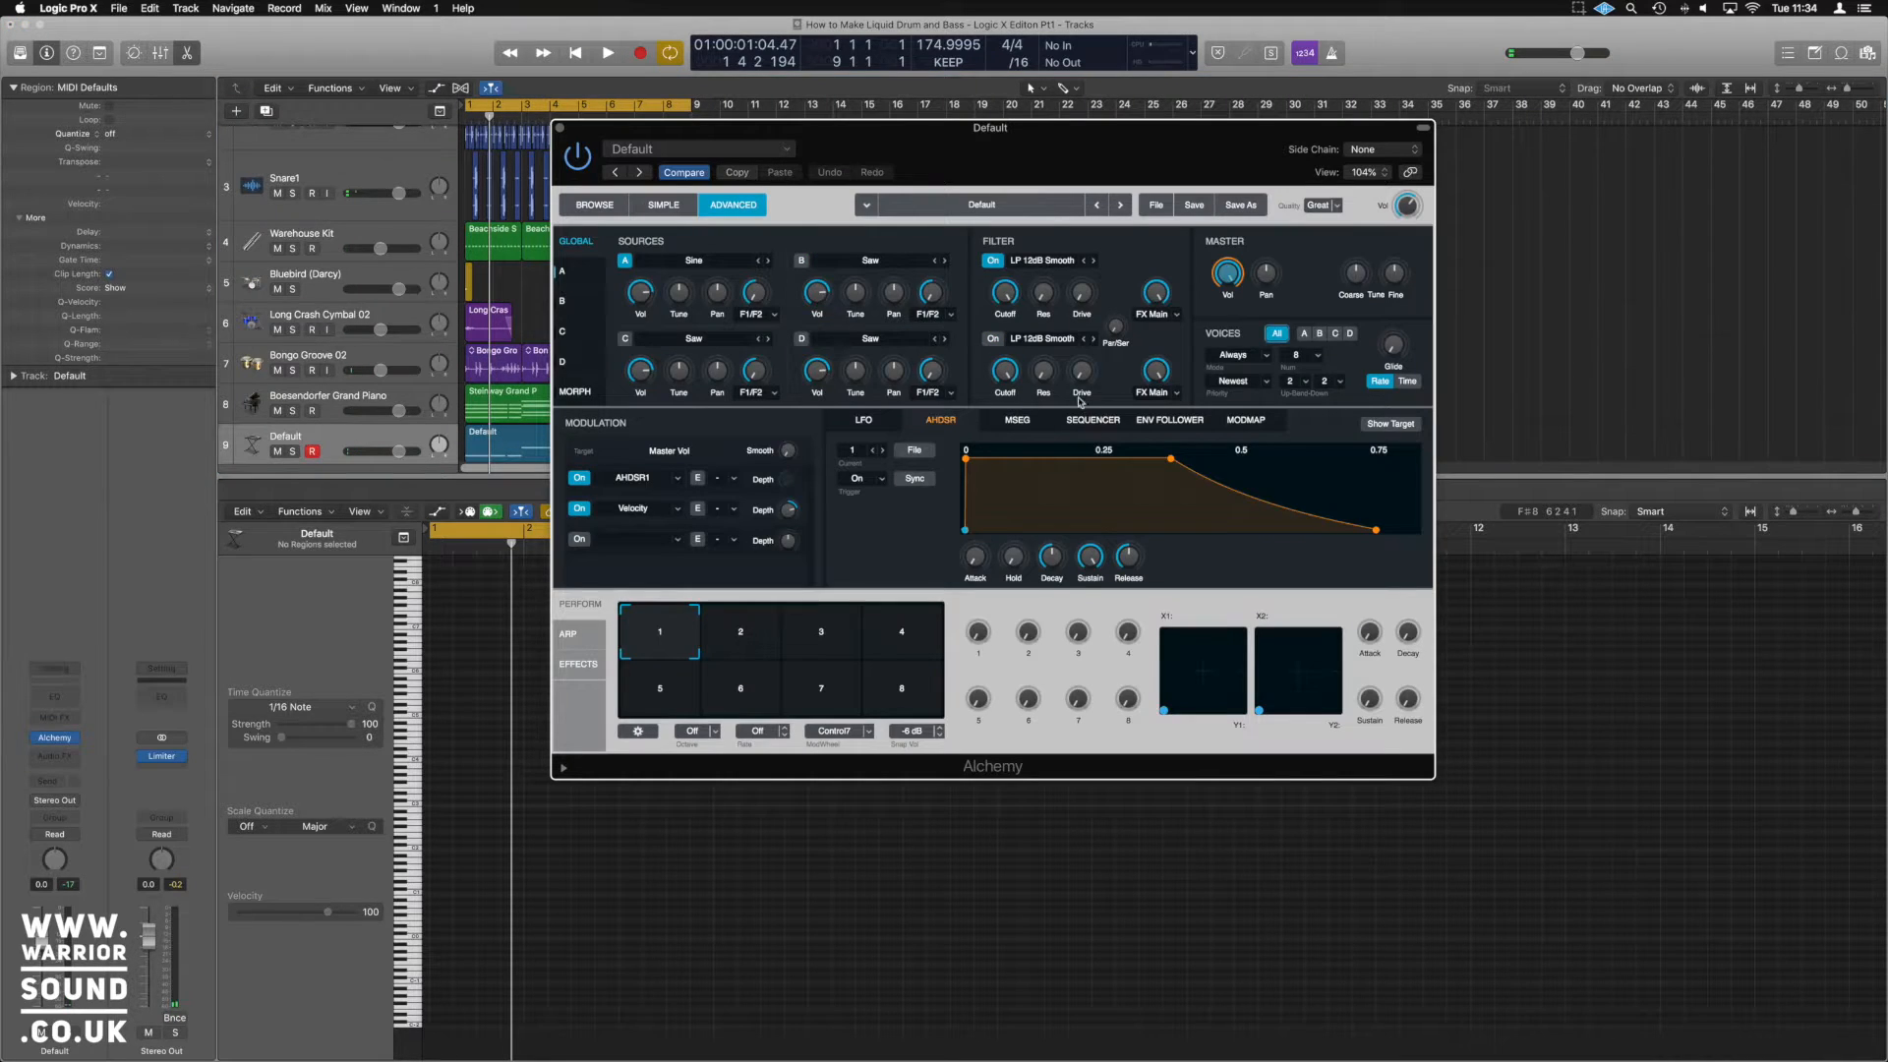
left_click_drag(905, 132, 1112, 227)
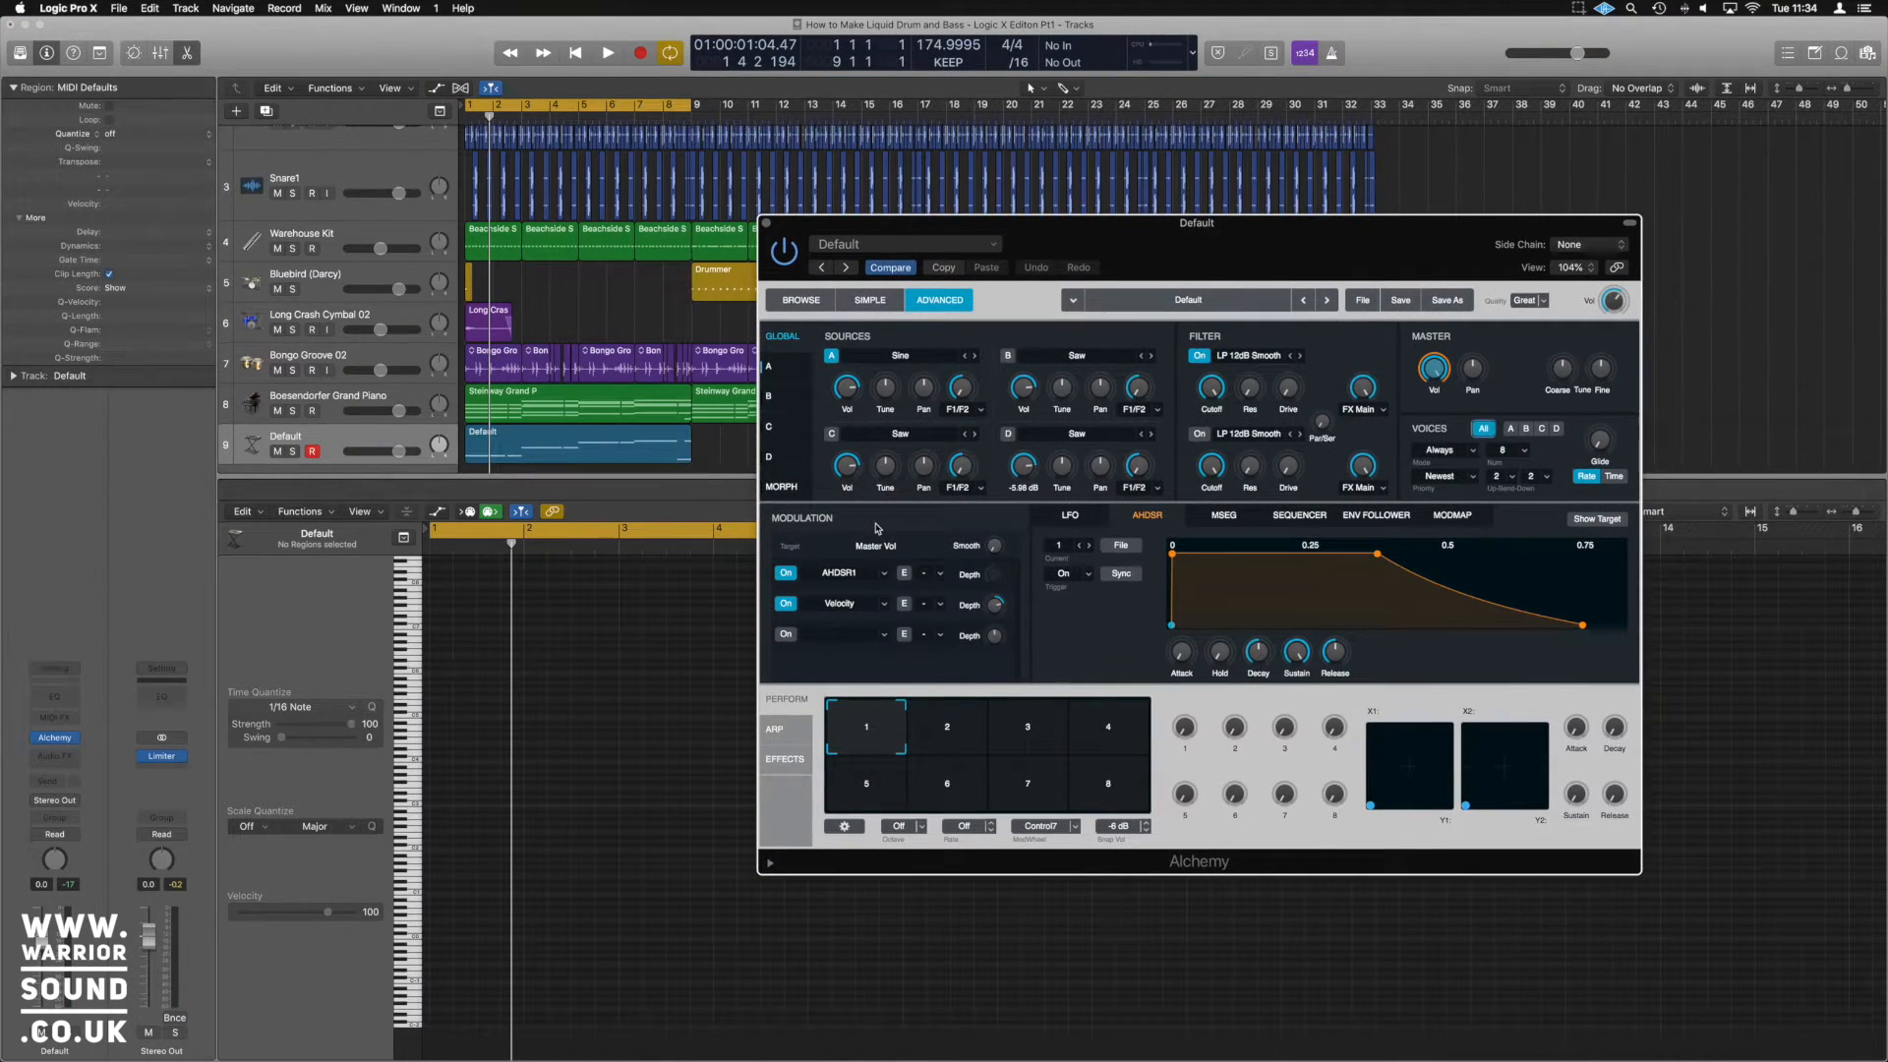
left_click_drag(886, 392, 887, 397)
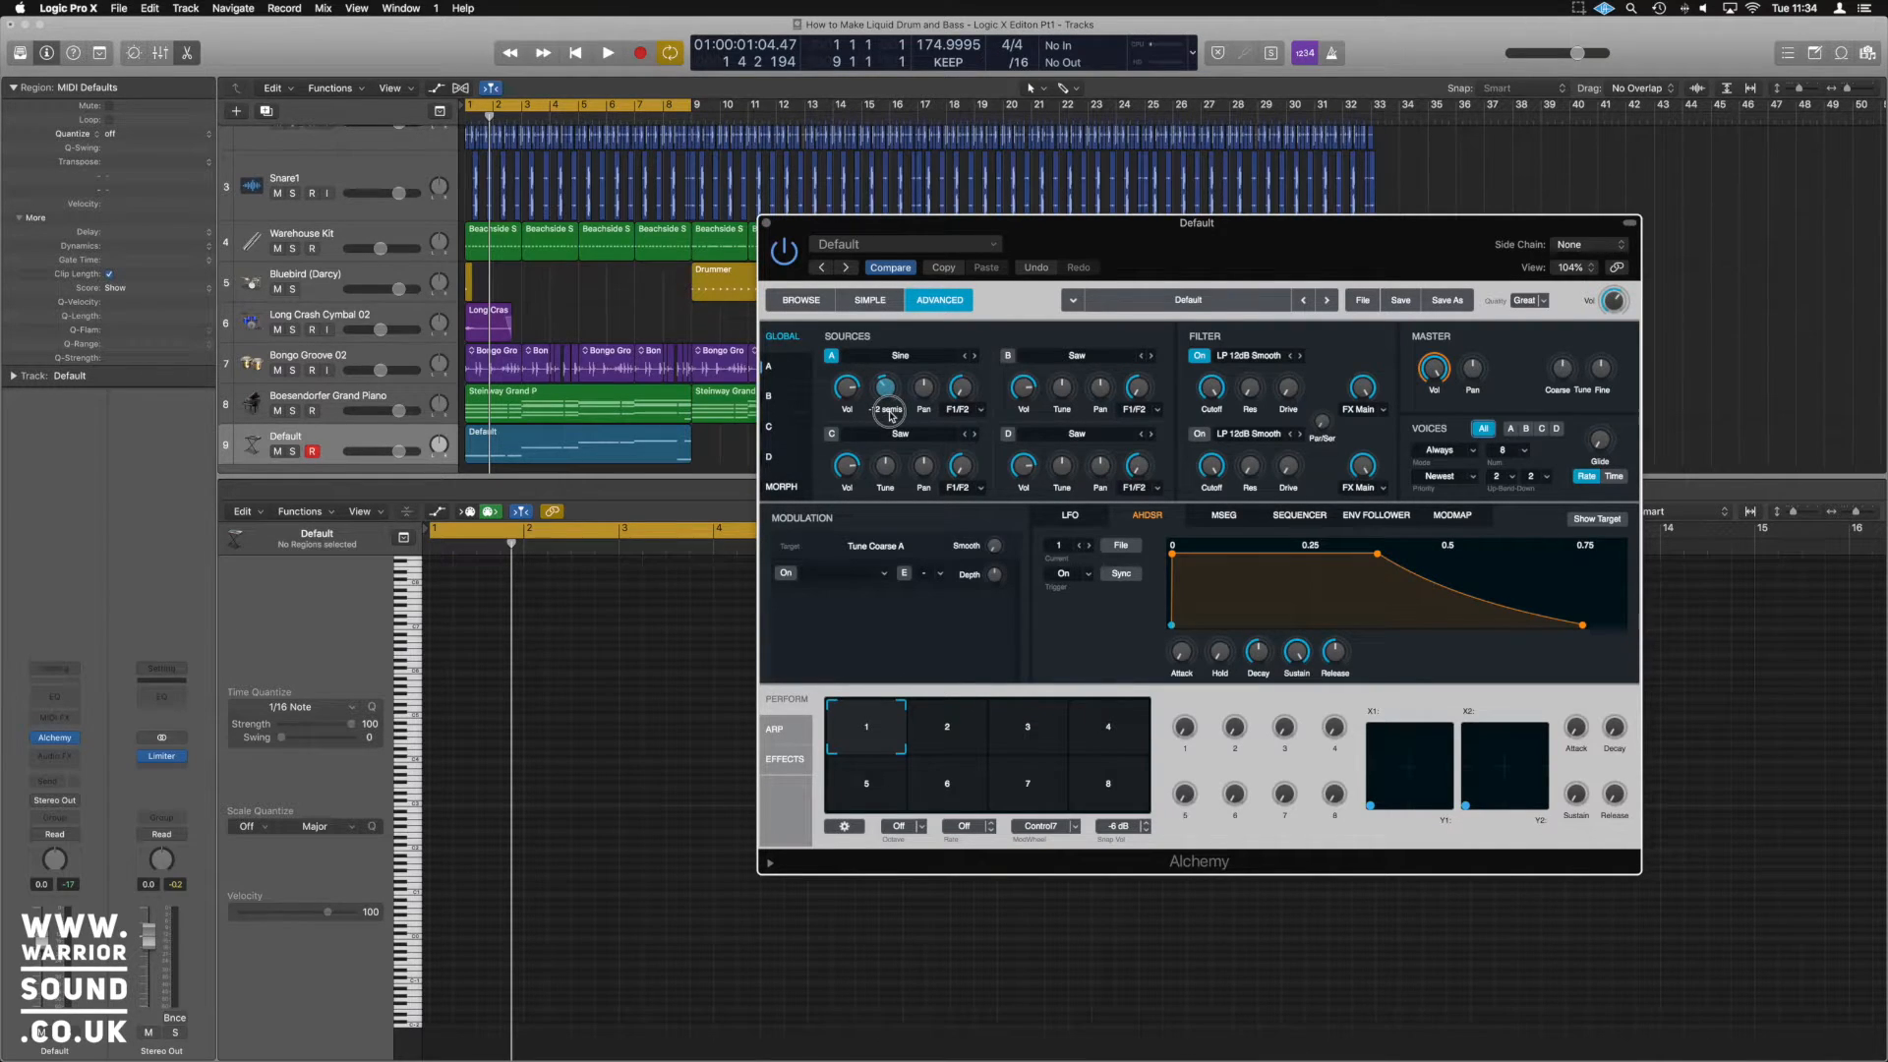
key("space")
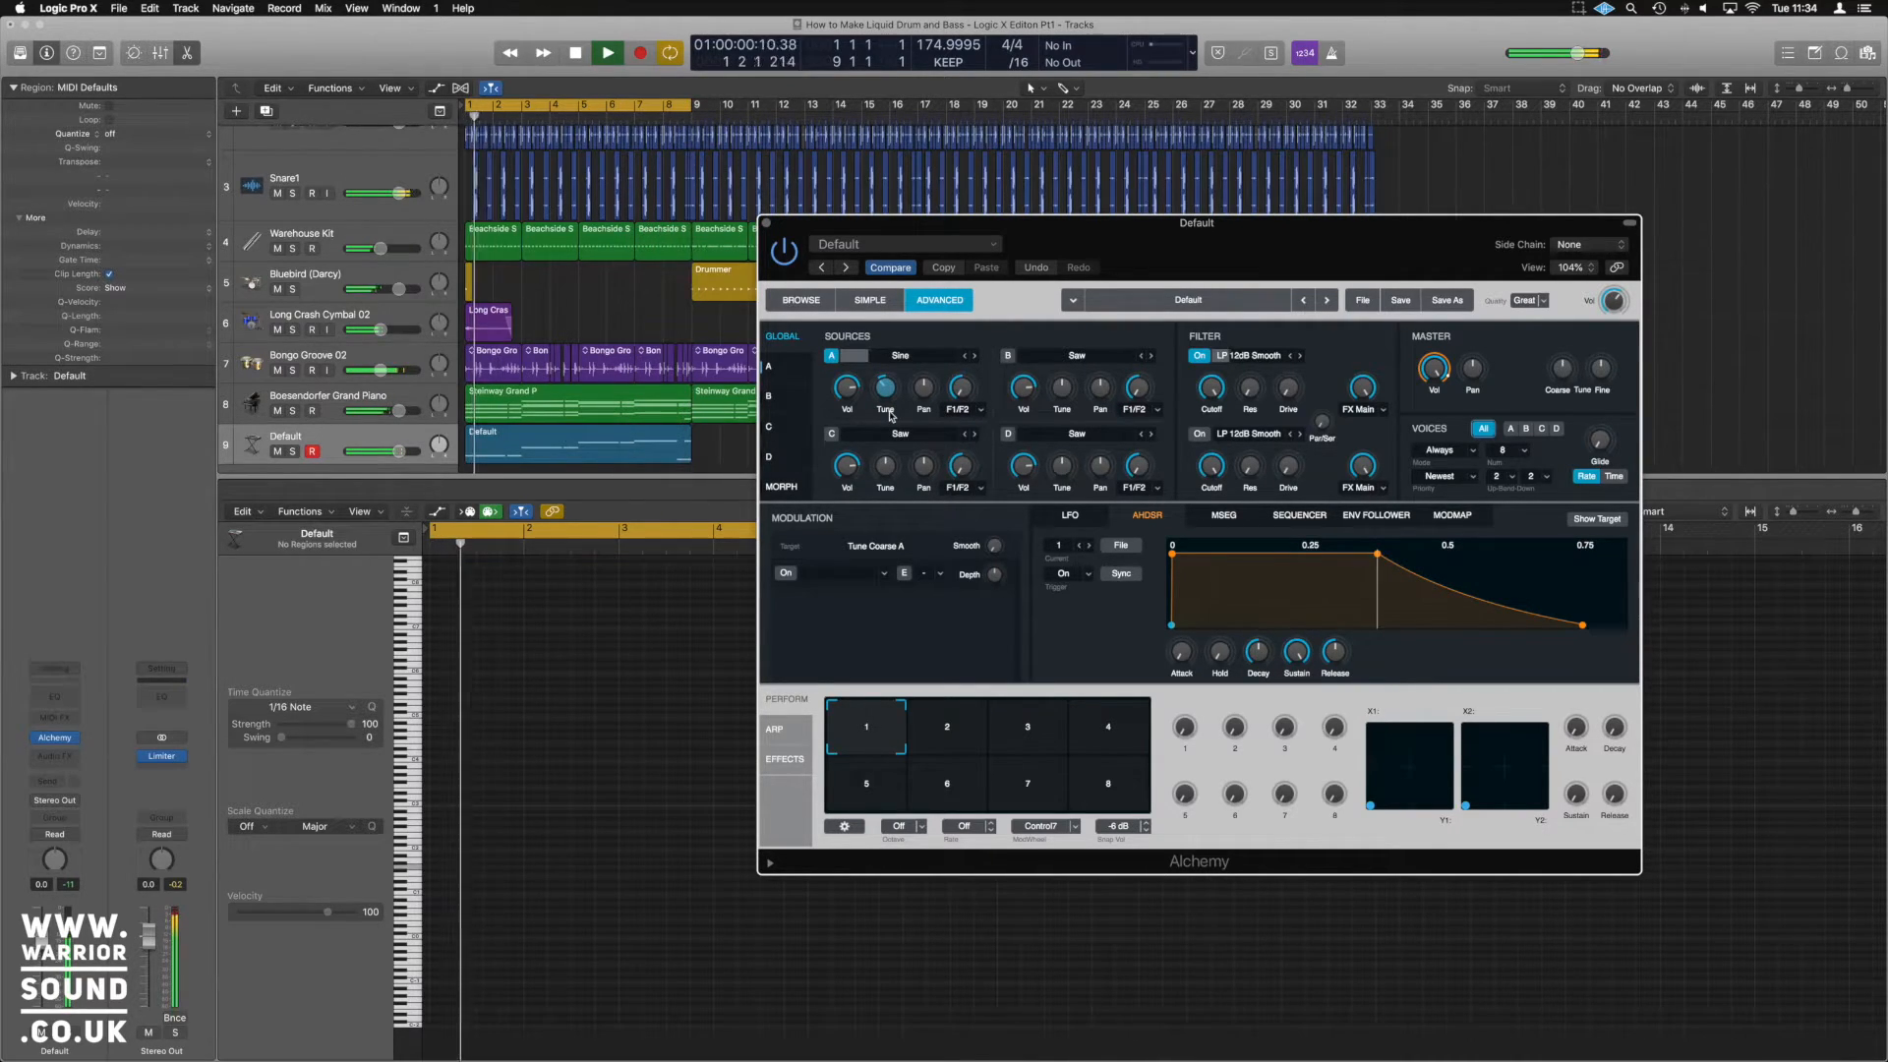
key("space")
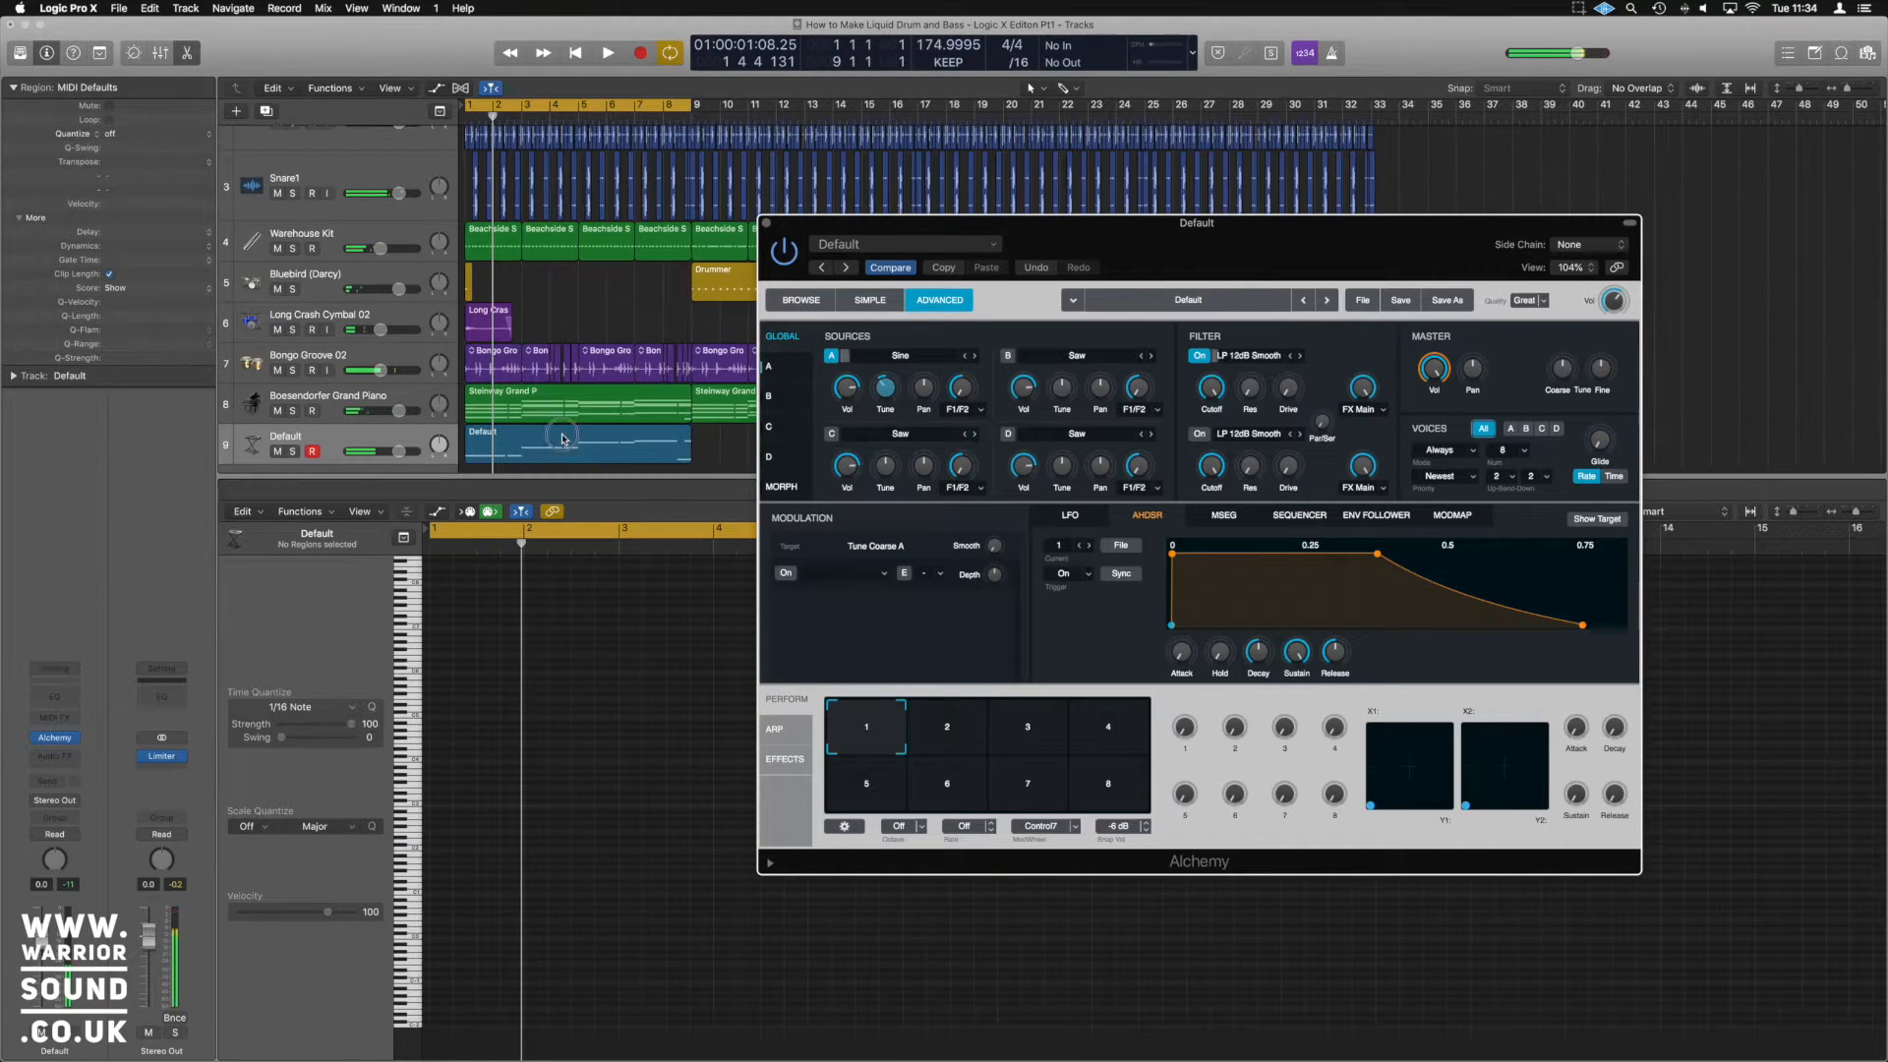
Transpose the two notes in bars 1 and 2 of the bass region up one octave and check them in playback
left_click(563, 439)
left_click_drag(585, 889, 487, 864)
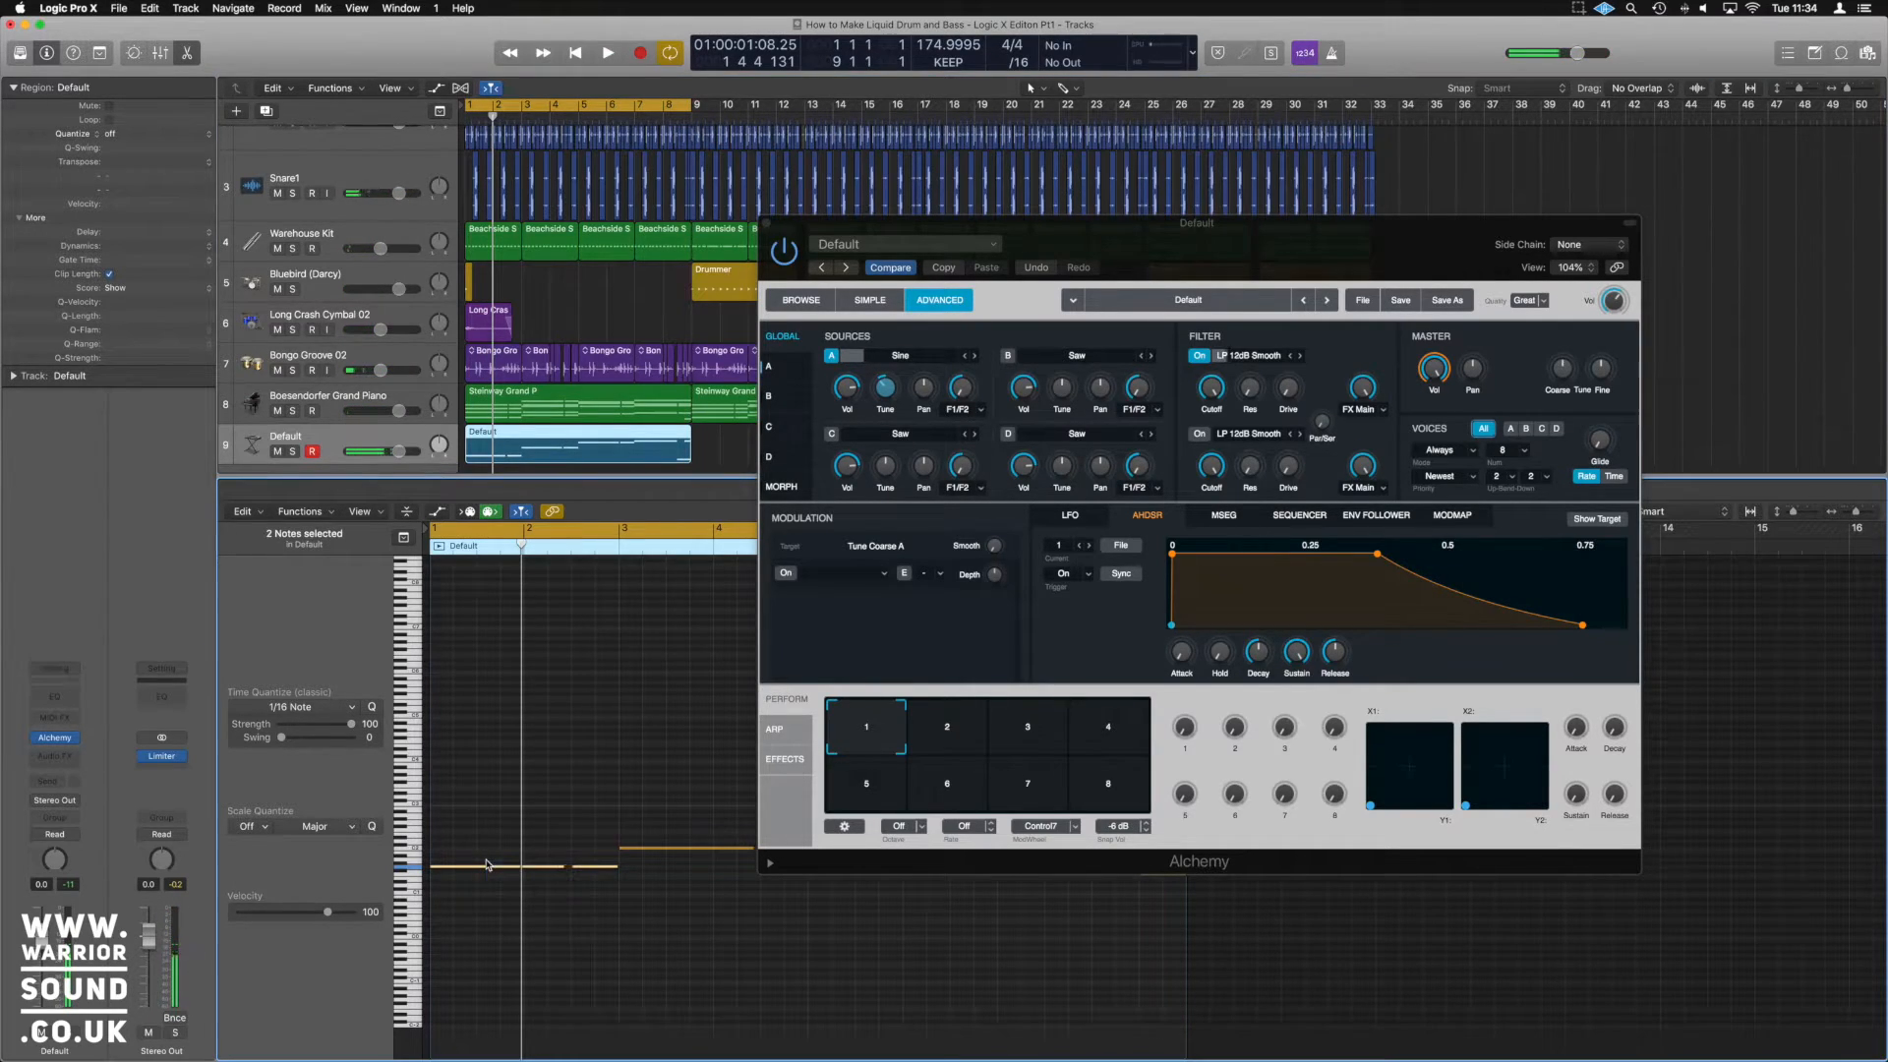
key("alt+shift+Up")
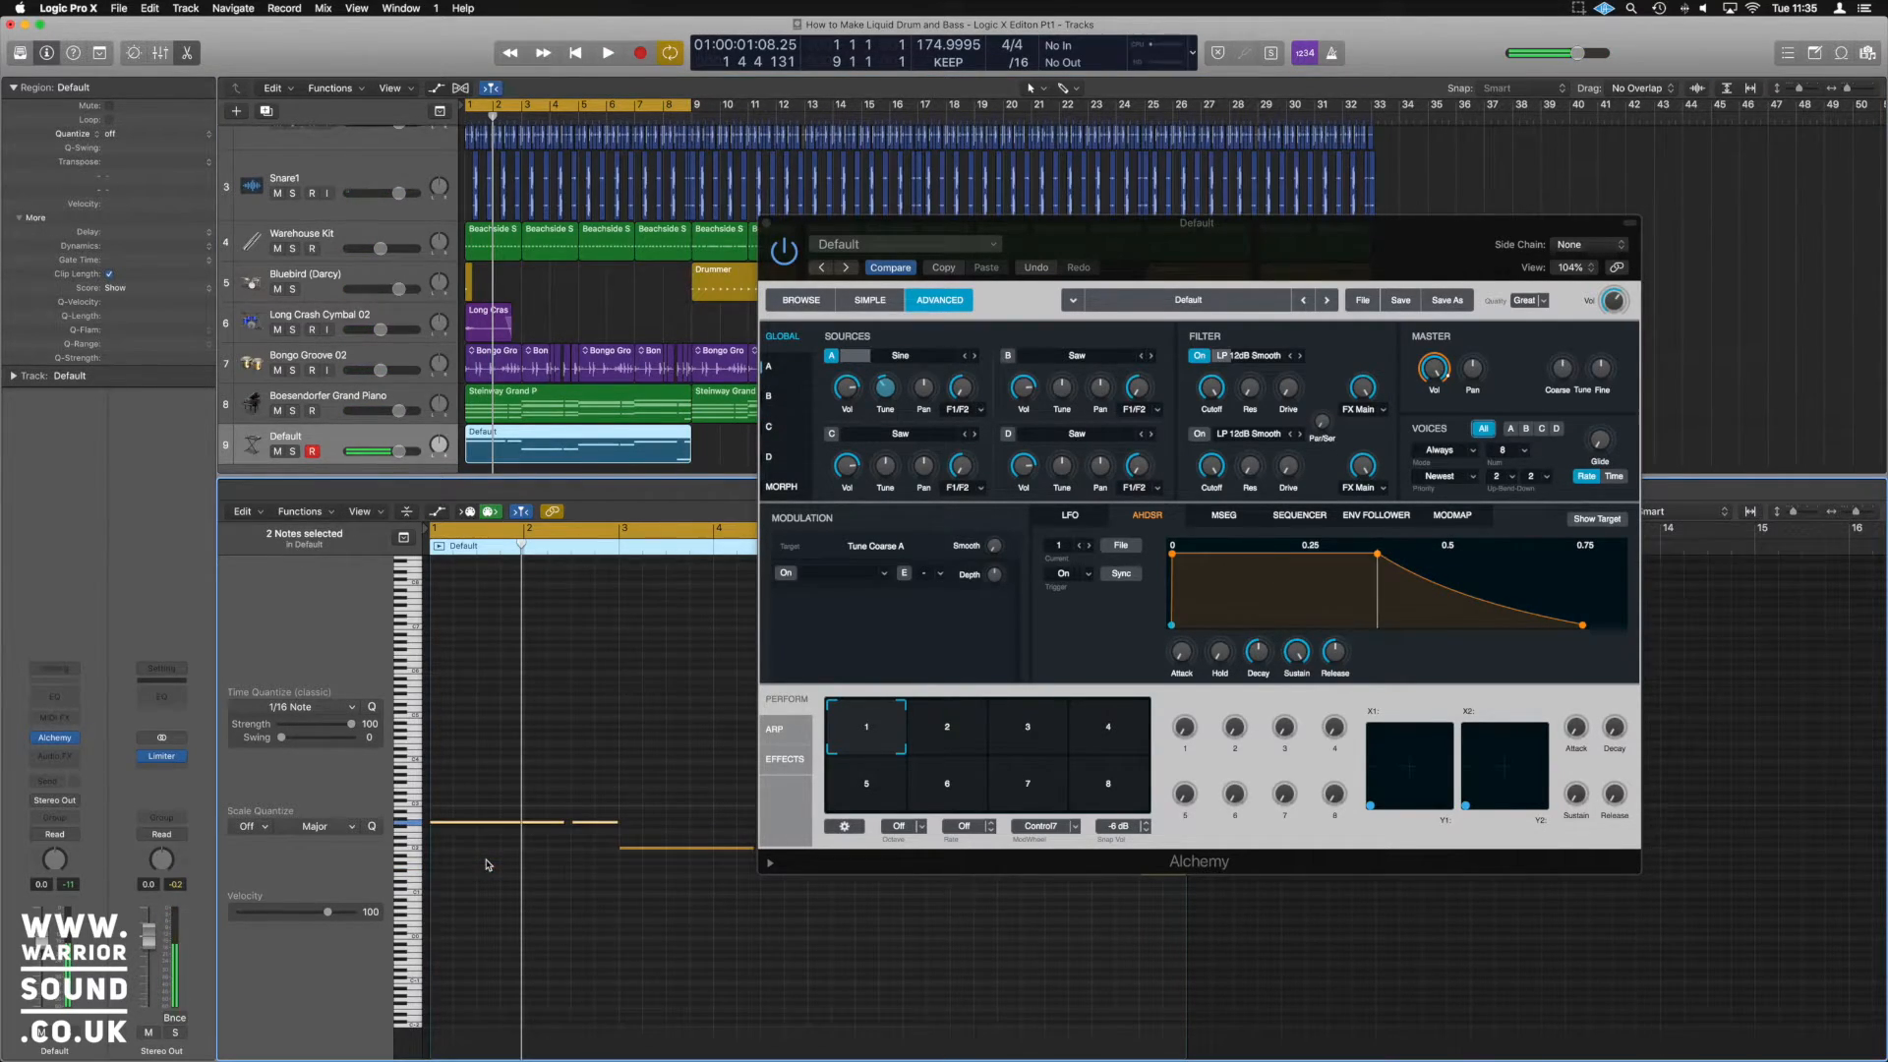
key("space")
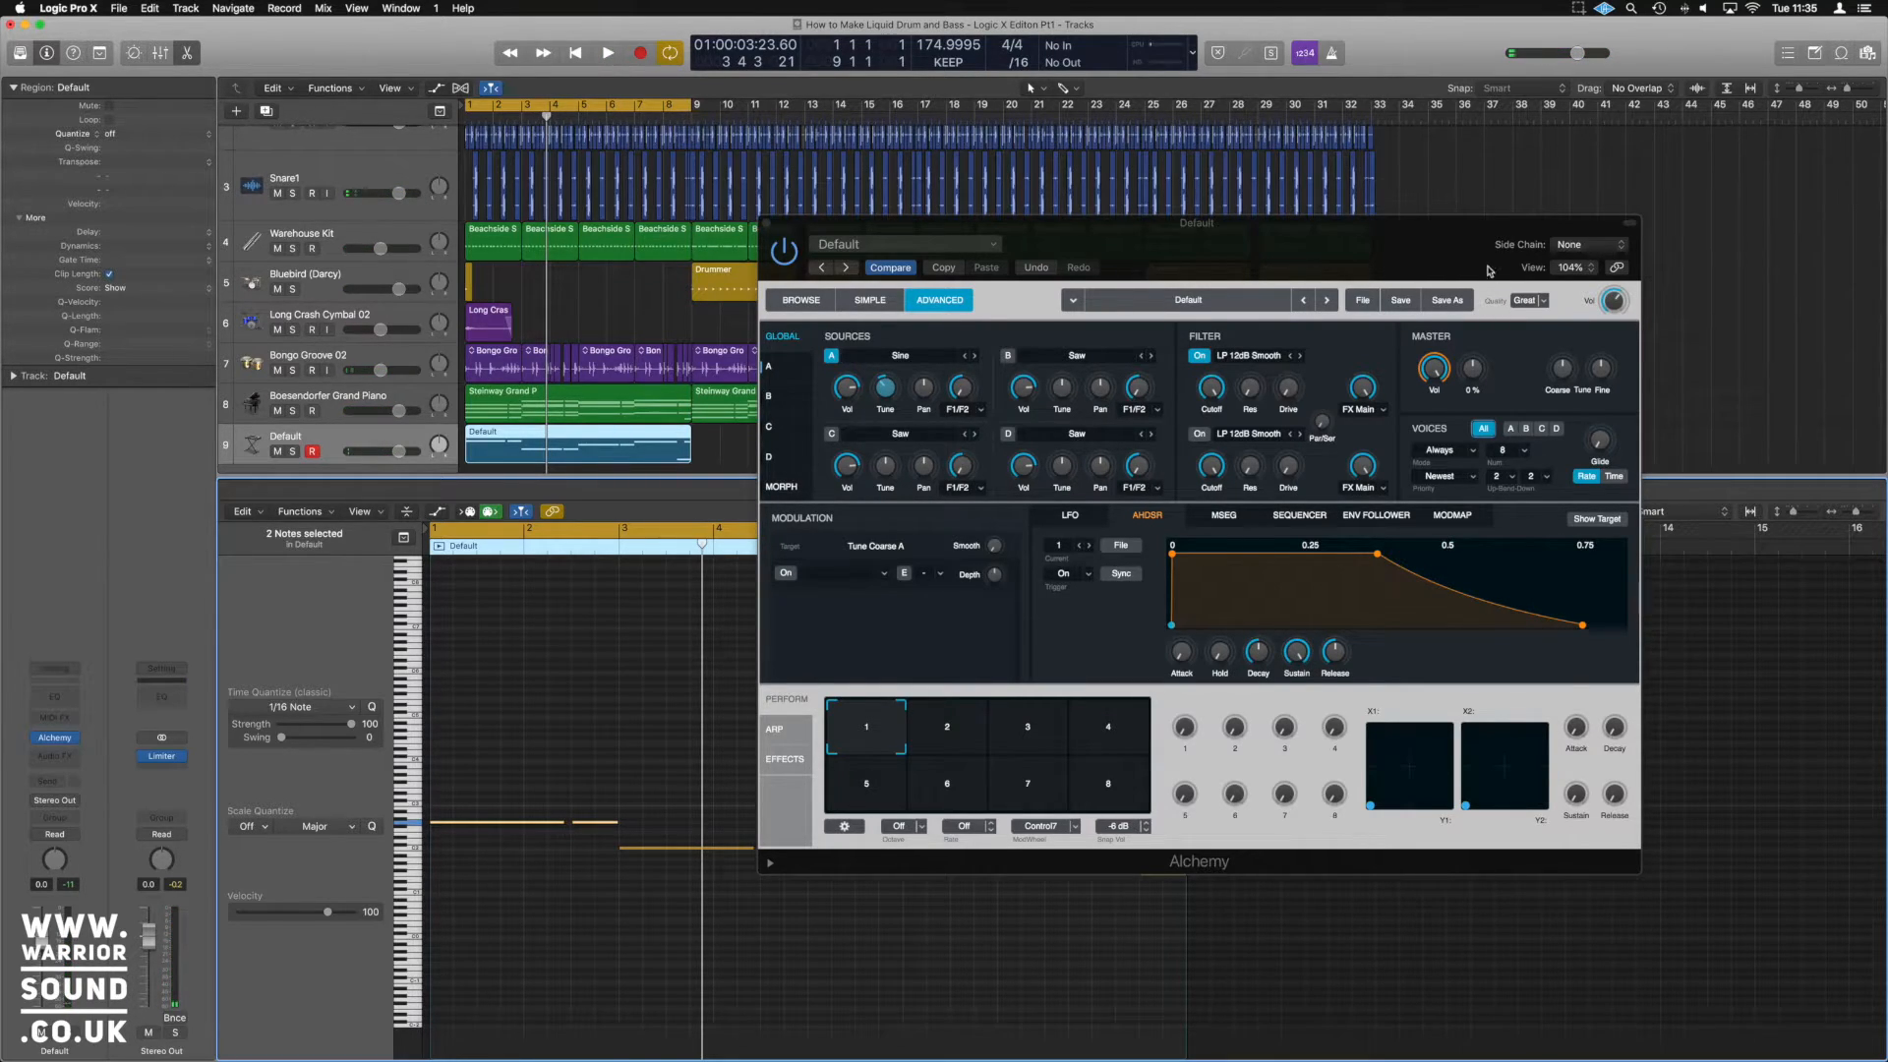
Shape the Master Vol AHDSR1 envelope with a slightly longer attack, marginally lower sustain, shorter release and an outward-bowed release curve
left_click_drag(1445, 253, 1428, 239)
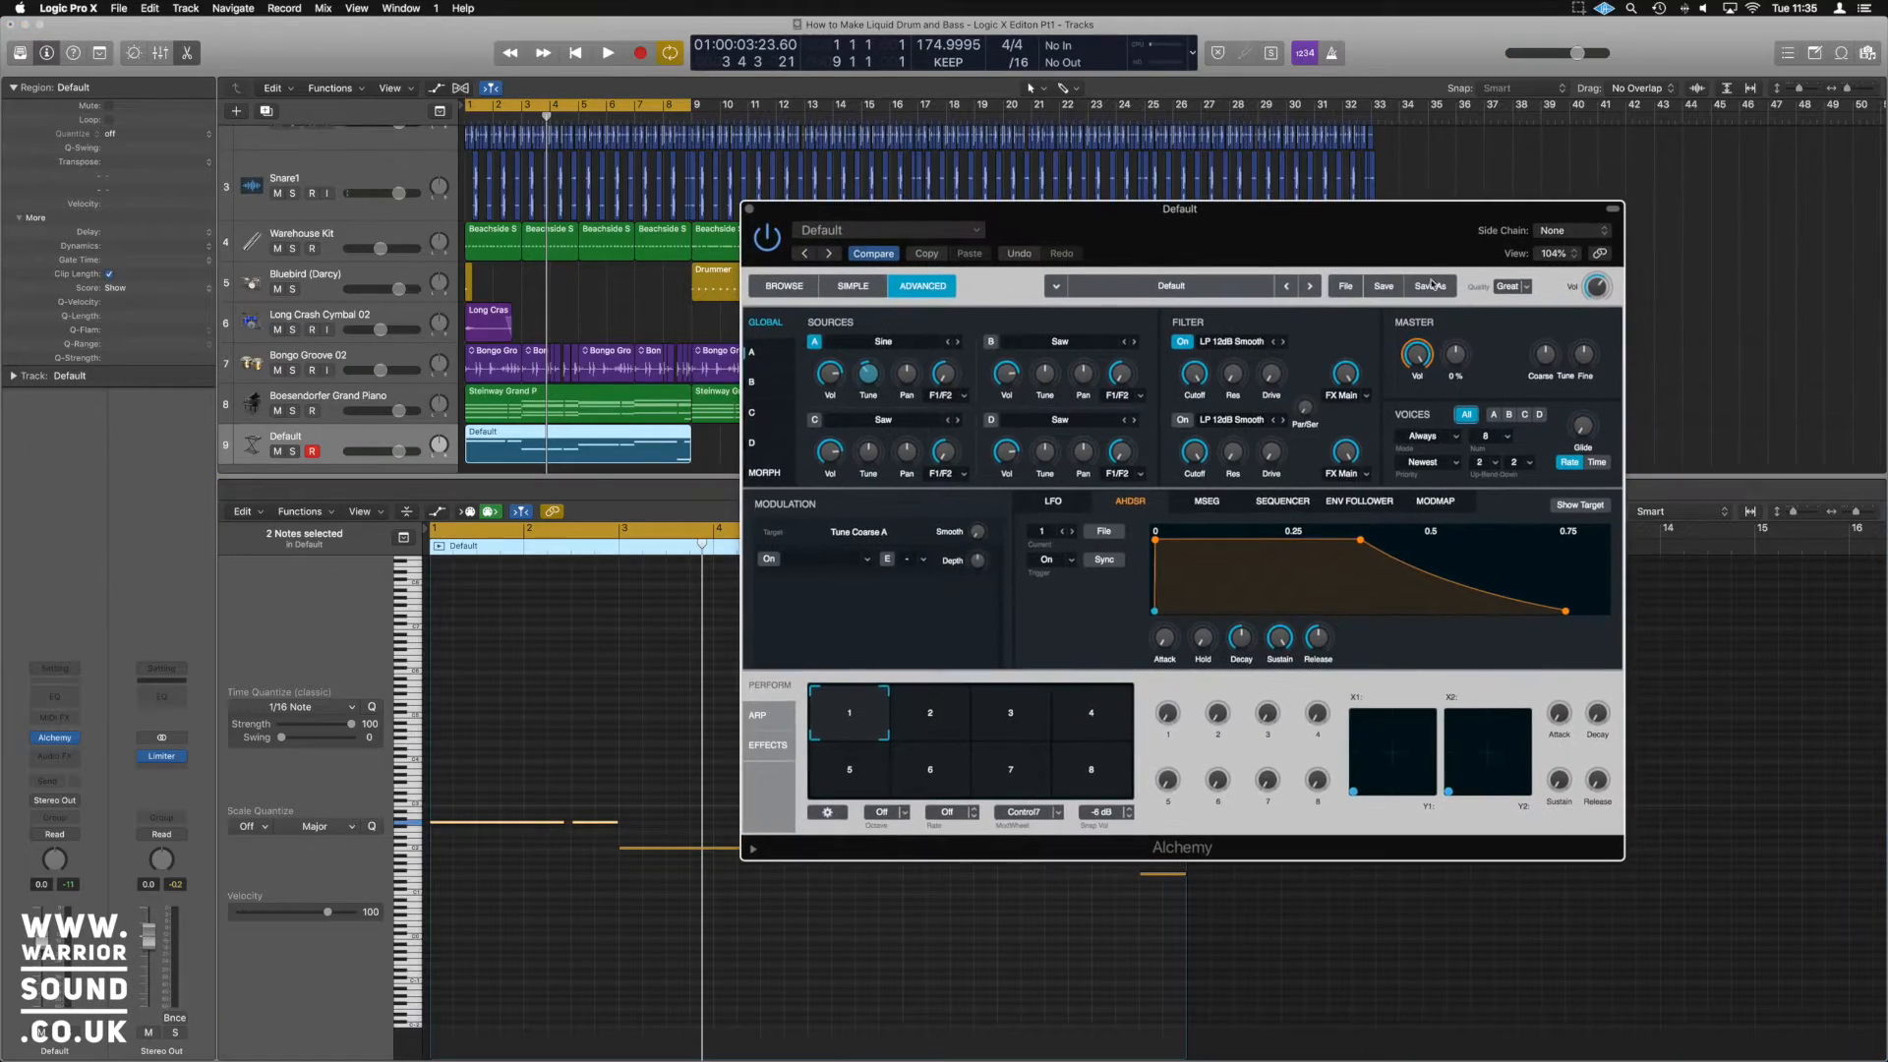
left_click(1416, 356)
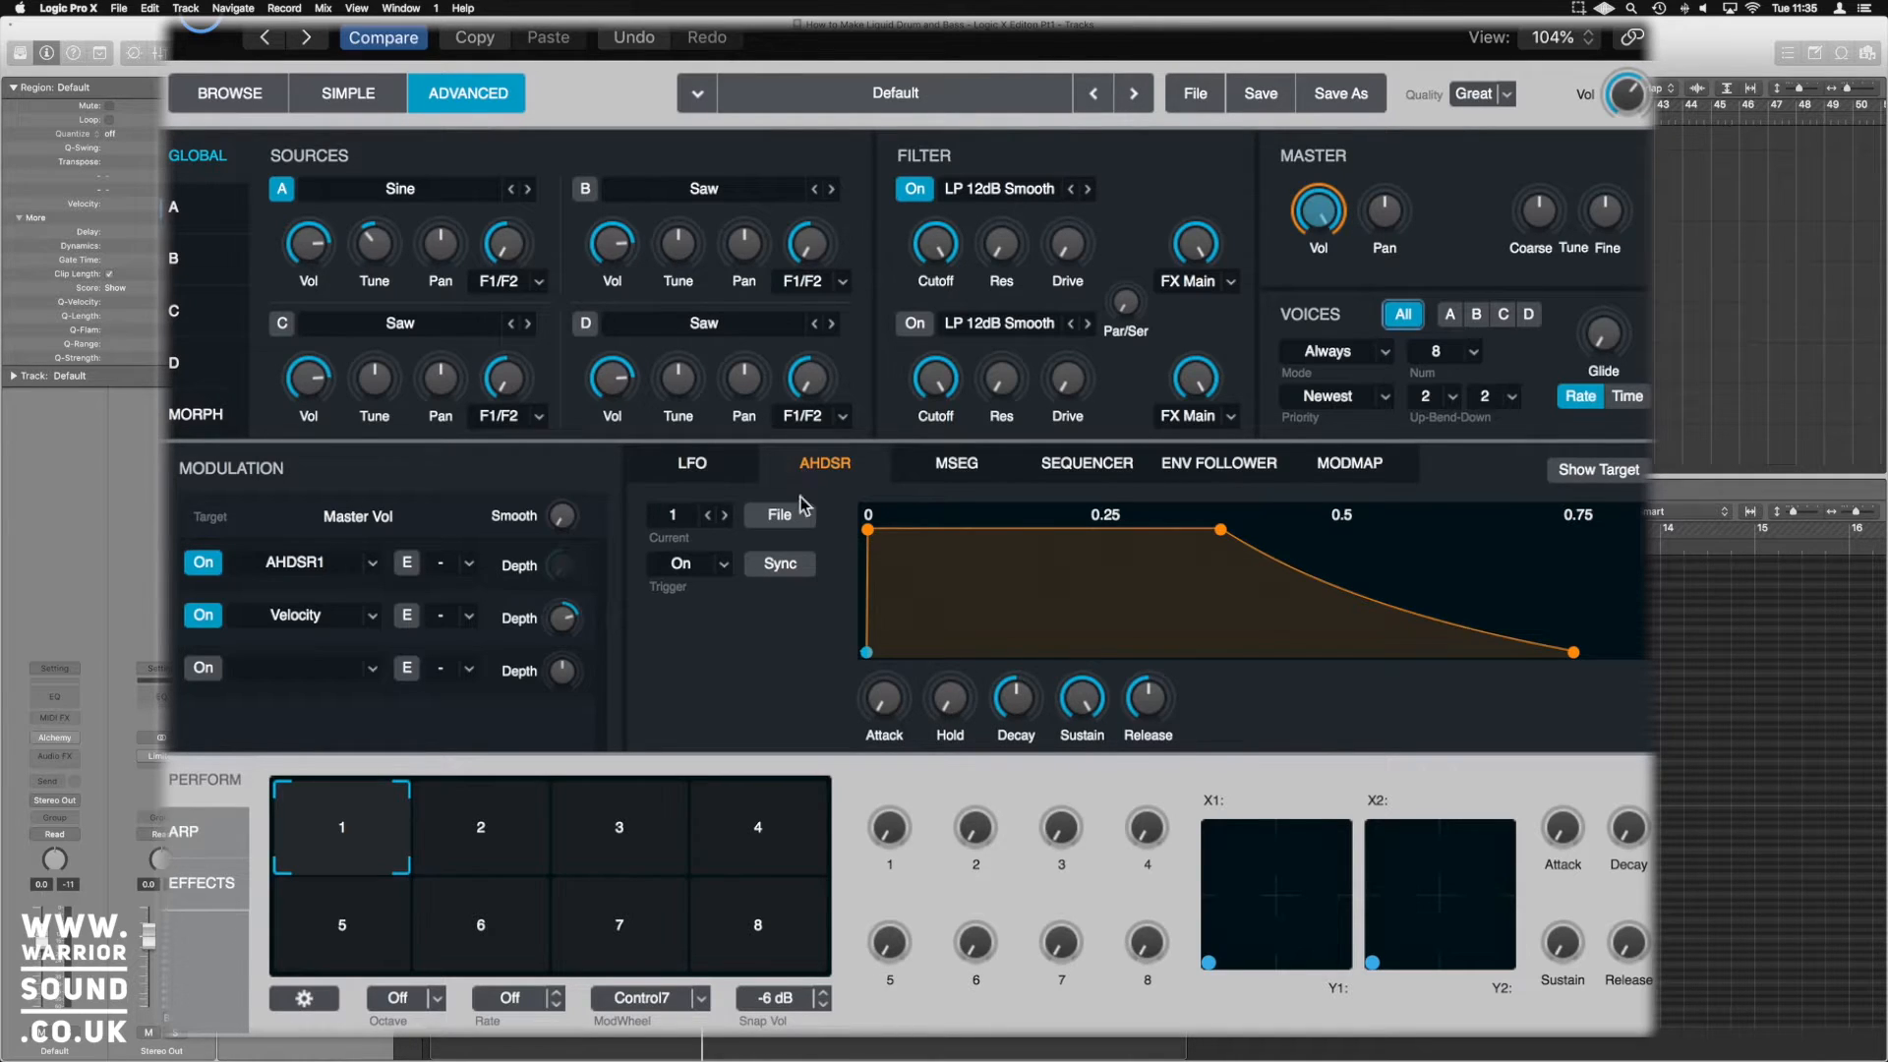
left_click_drag(882, 708, 892, 670)
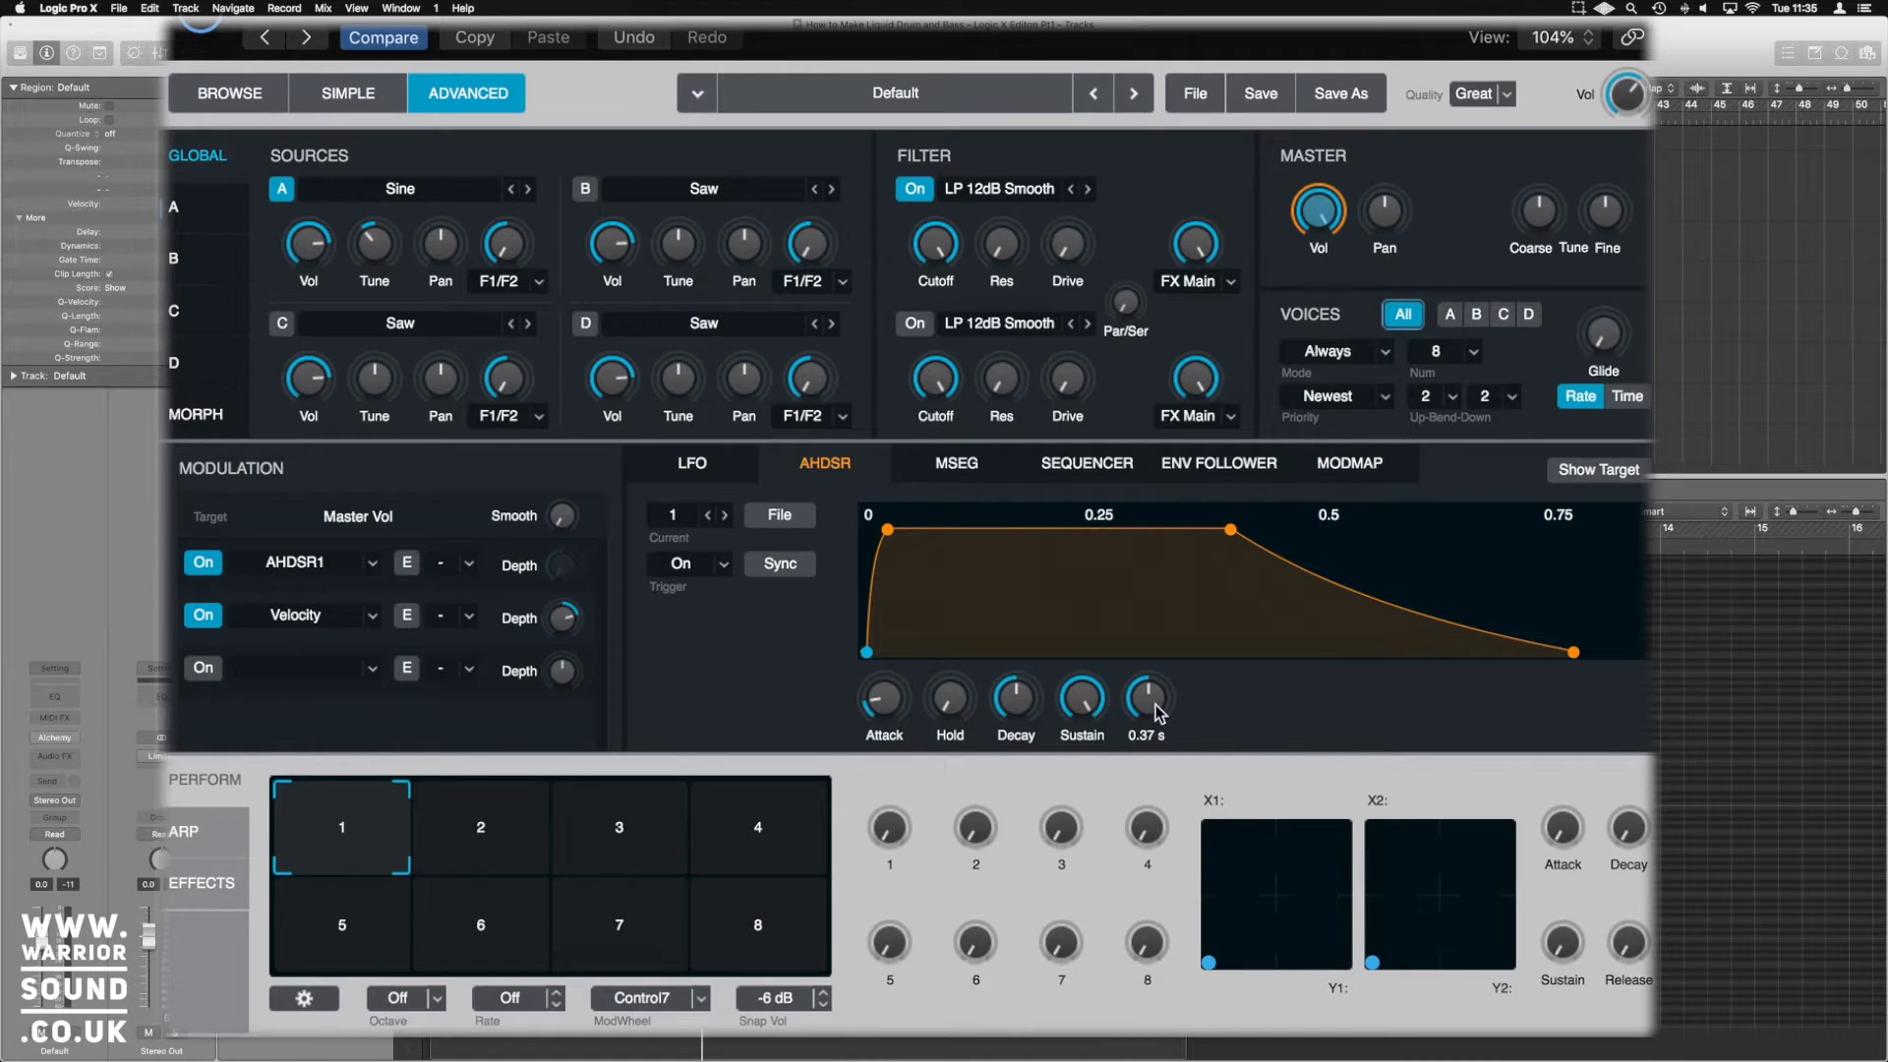
left_click_drag(1155, 709, 1159, 707)
scroll(1156, 705, "up", 2)
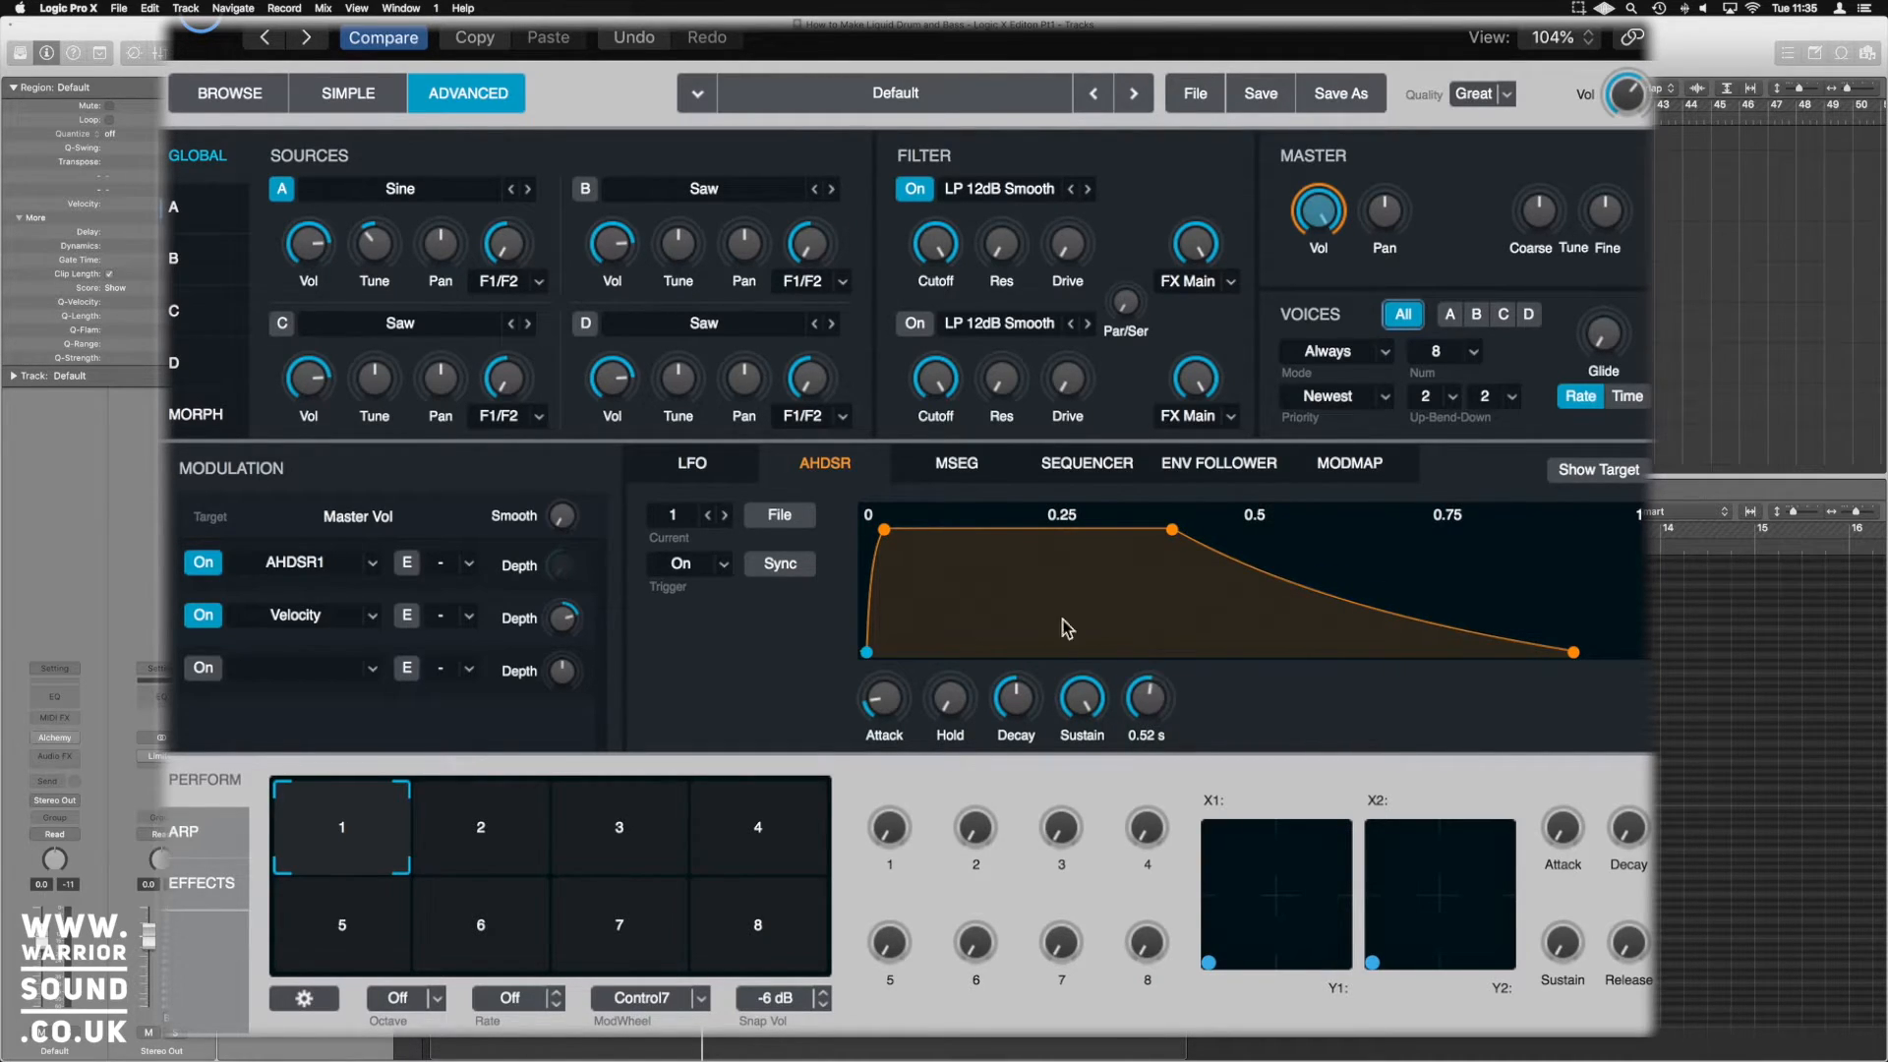
left_click_drag(1071, 722, 1082, 712)
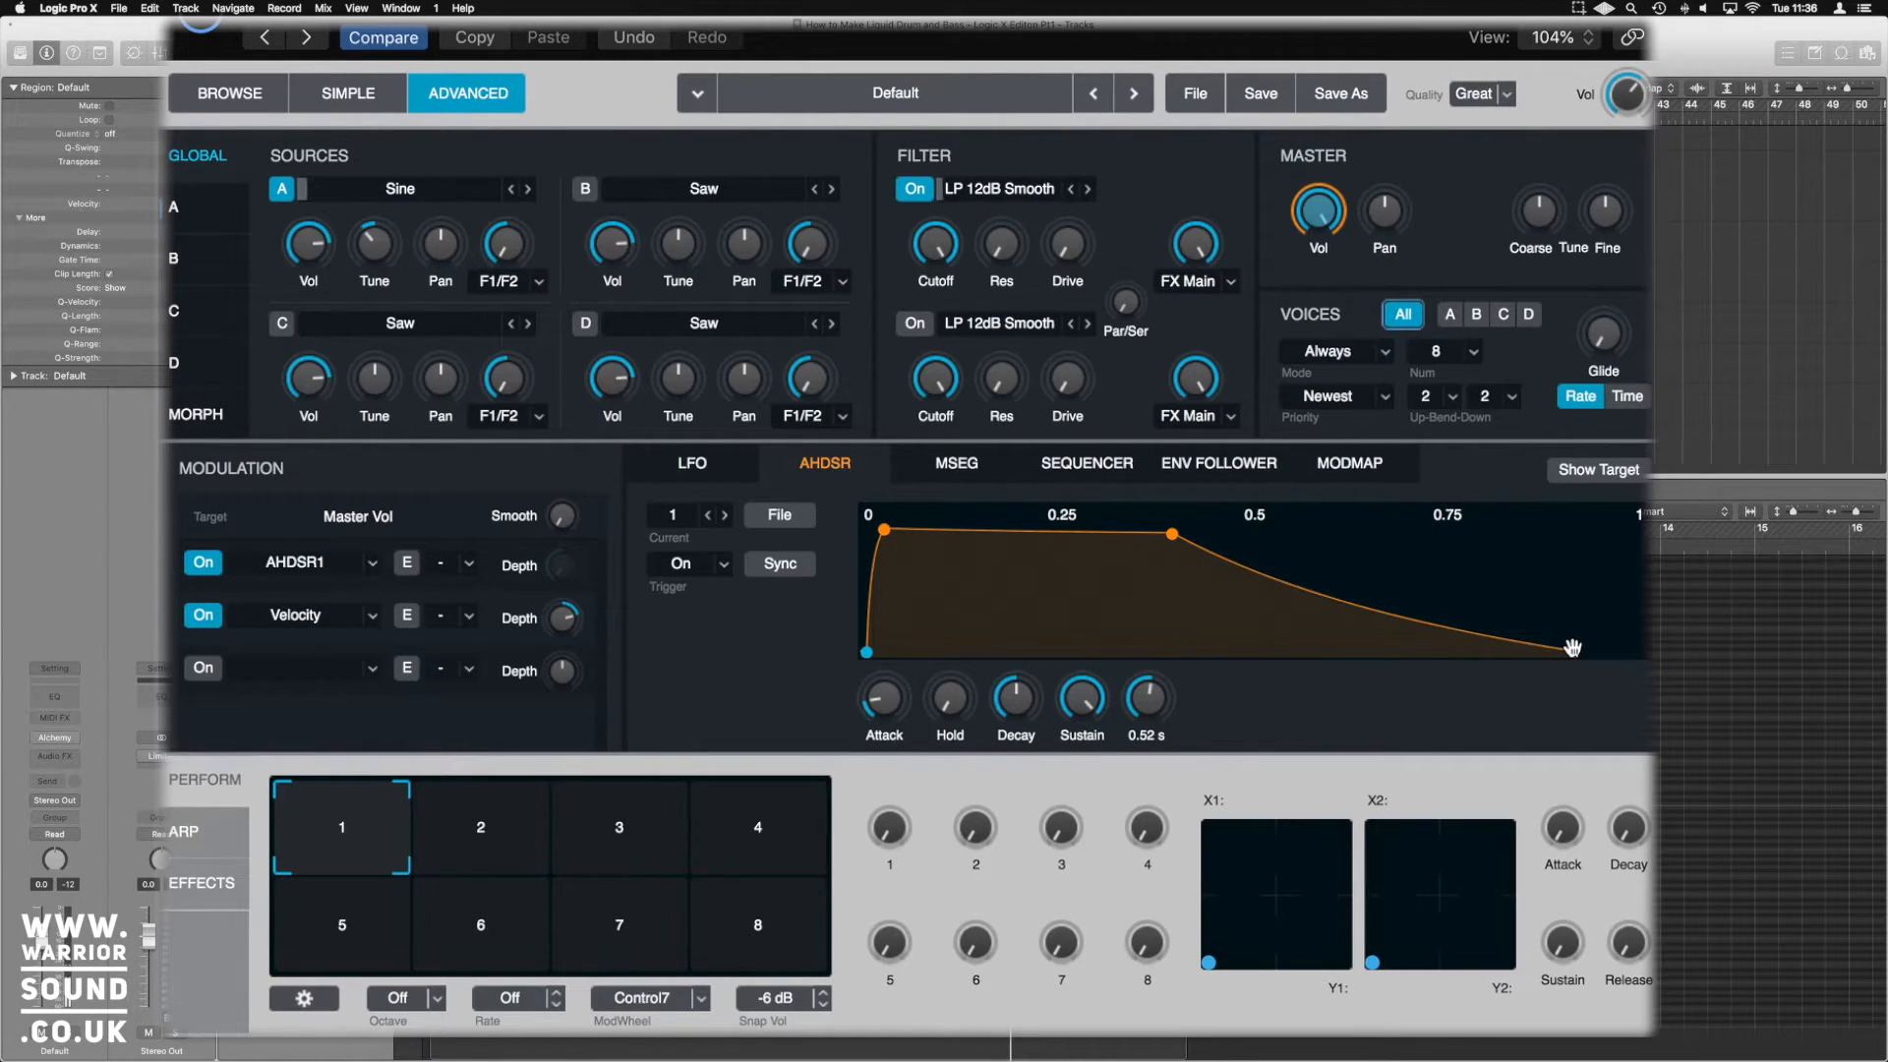
left_click_drag(1572, 652, 1306, 640)
left_click_drag(1450, 612, 1470, 529)
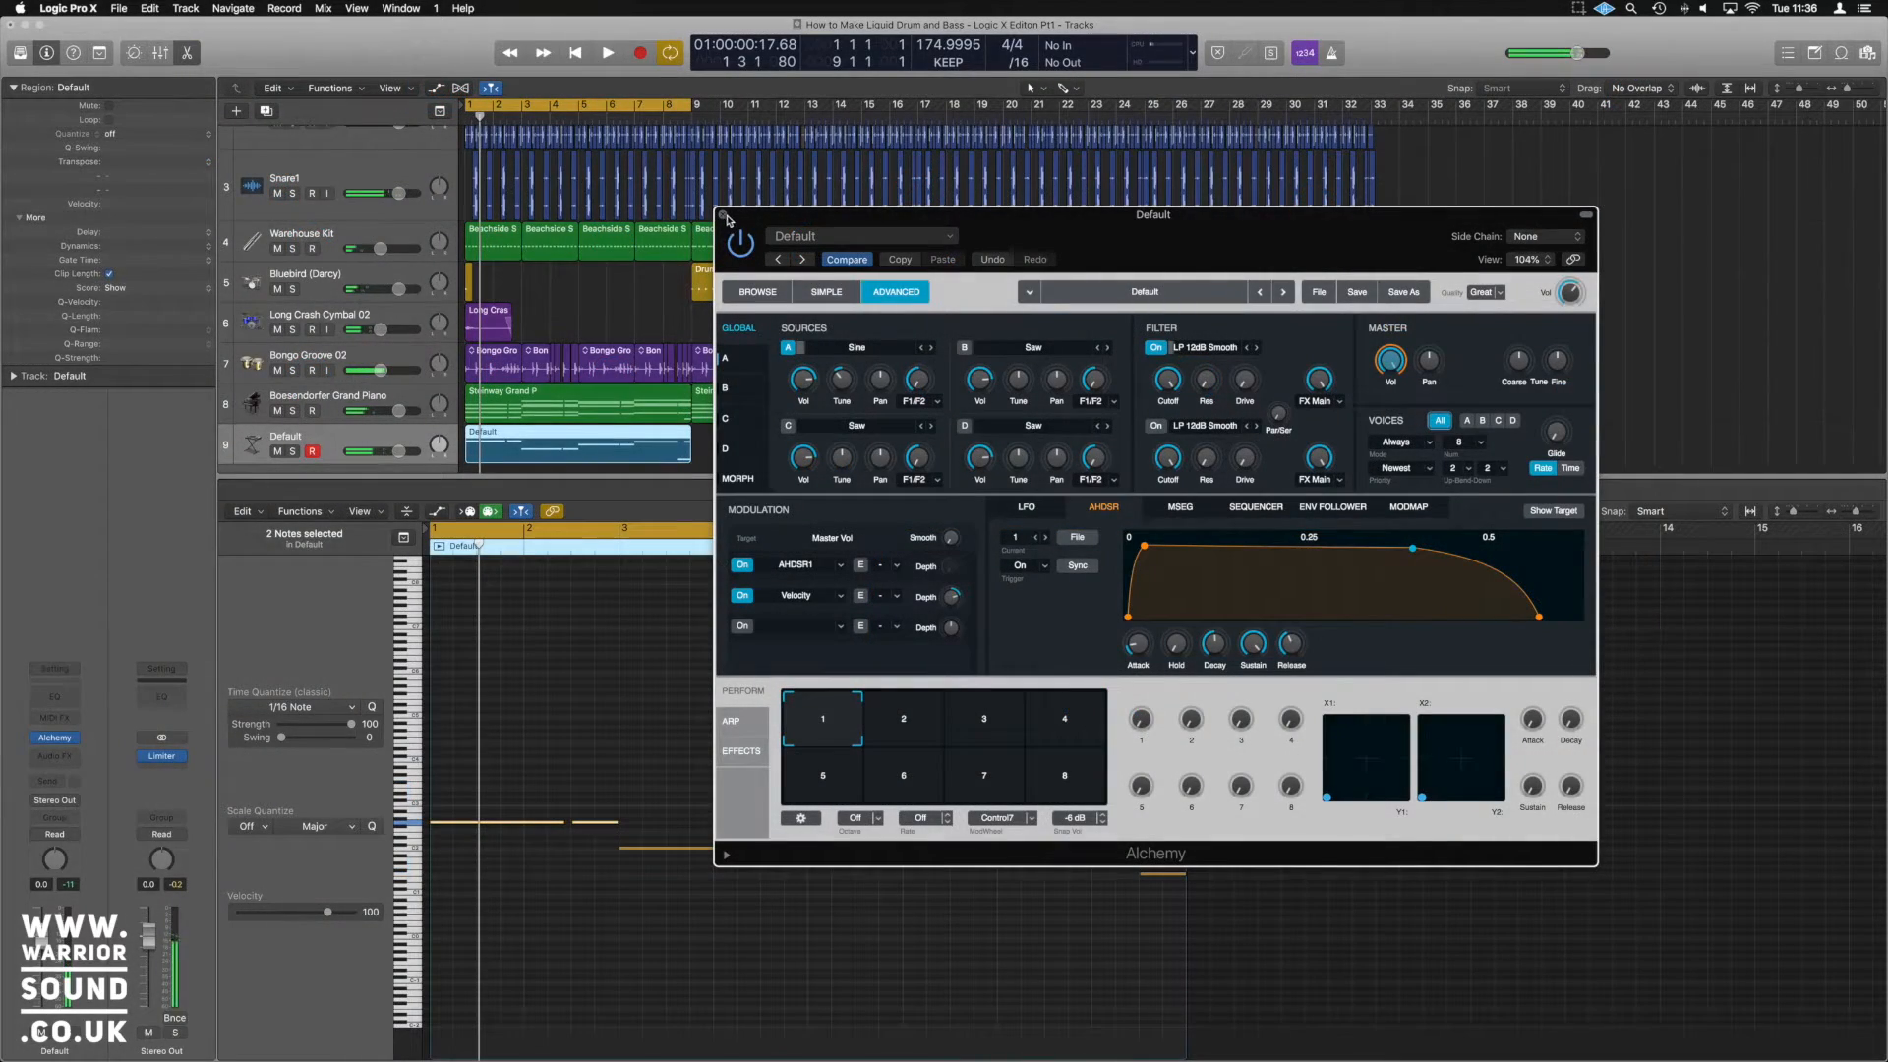
Close Alchemy, copy the bass region to bar 9, extend the cycle range through bar 16, and play the section
left_click(724, 215)
left_click_drag(576, 440, 802, 442)
key("space")
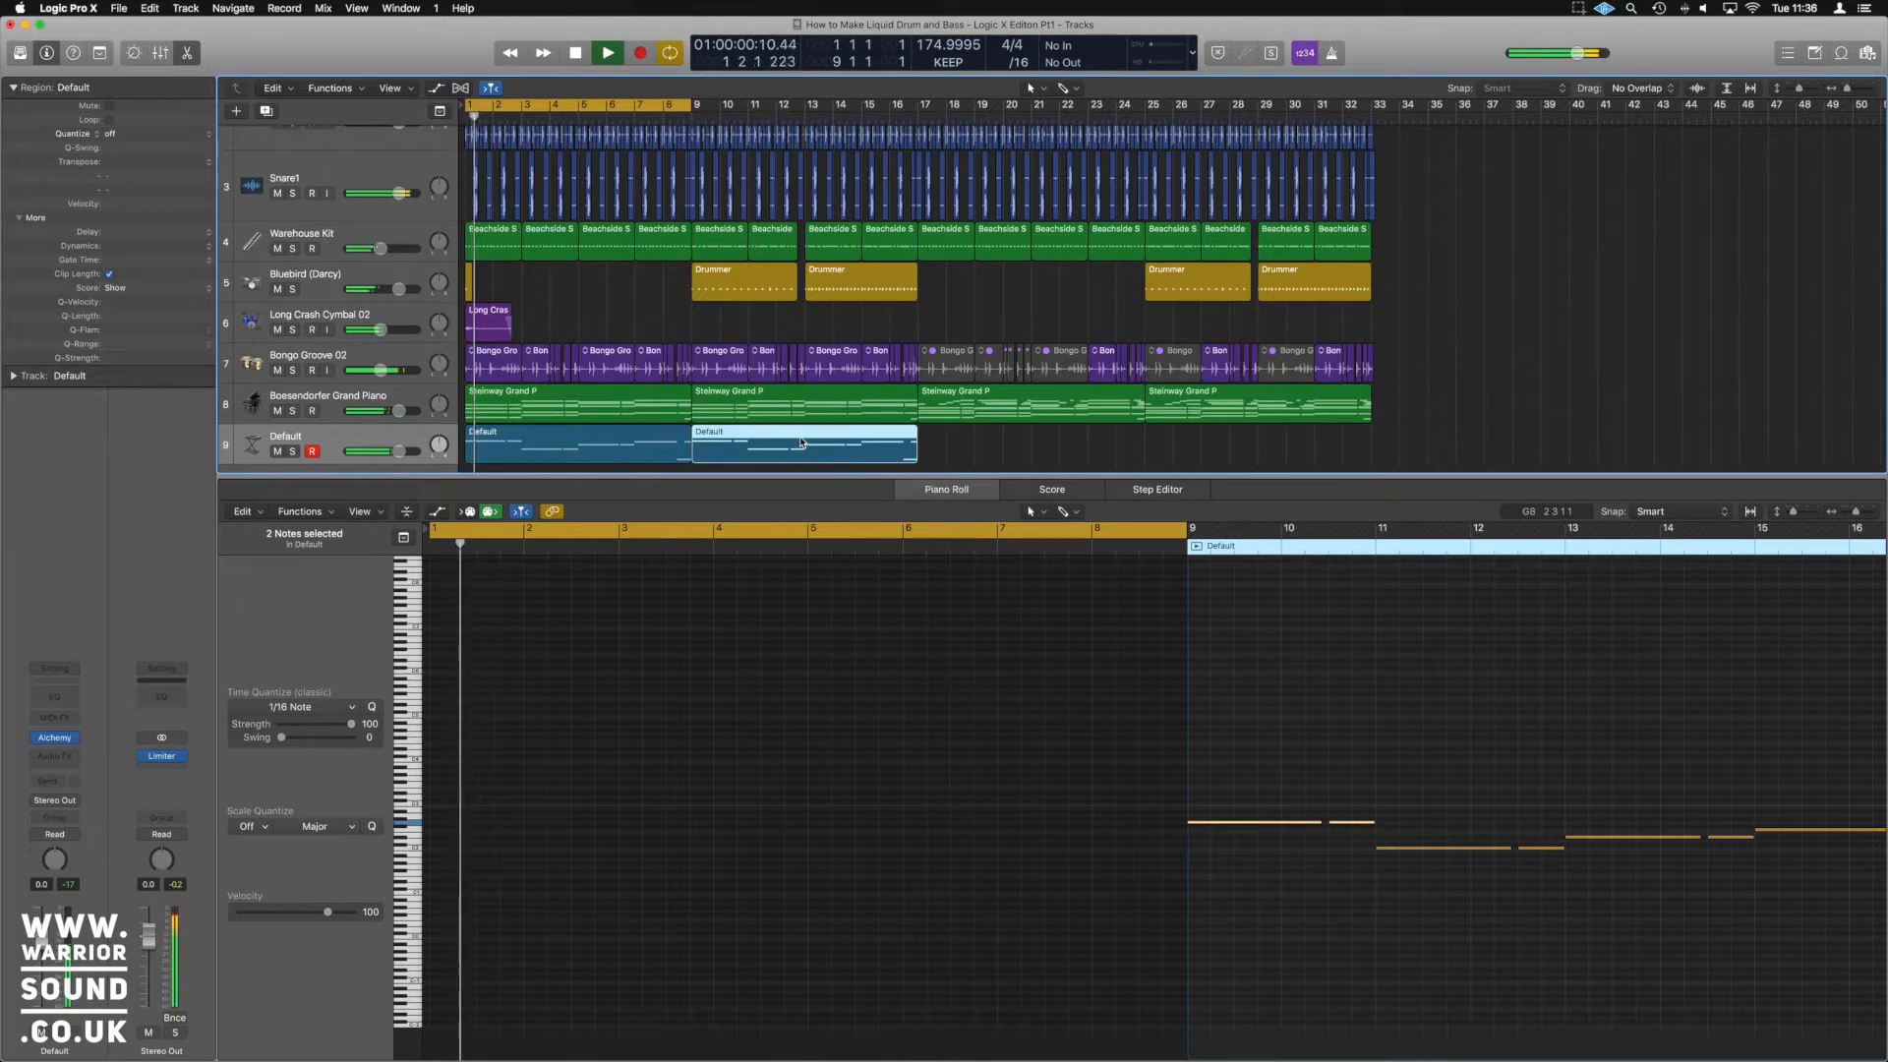
left_click_drag(691, 106, 919, 106)
left_click(929, 433)
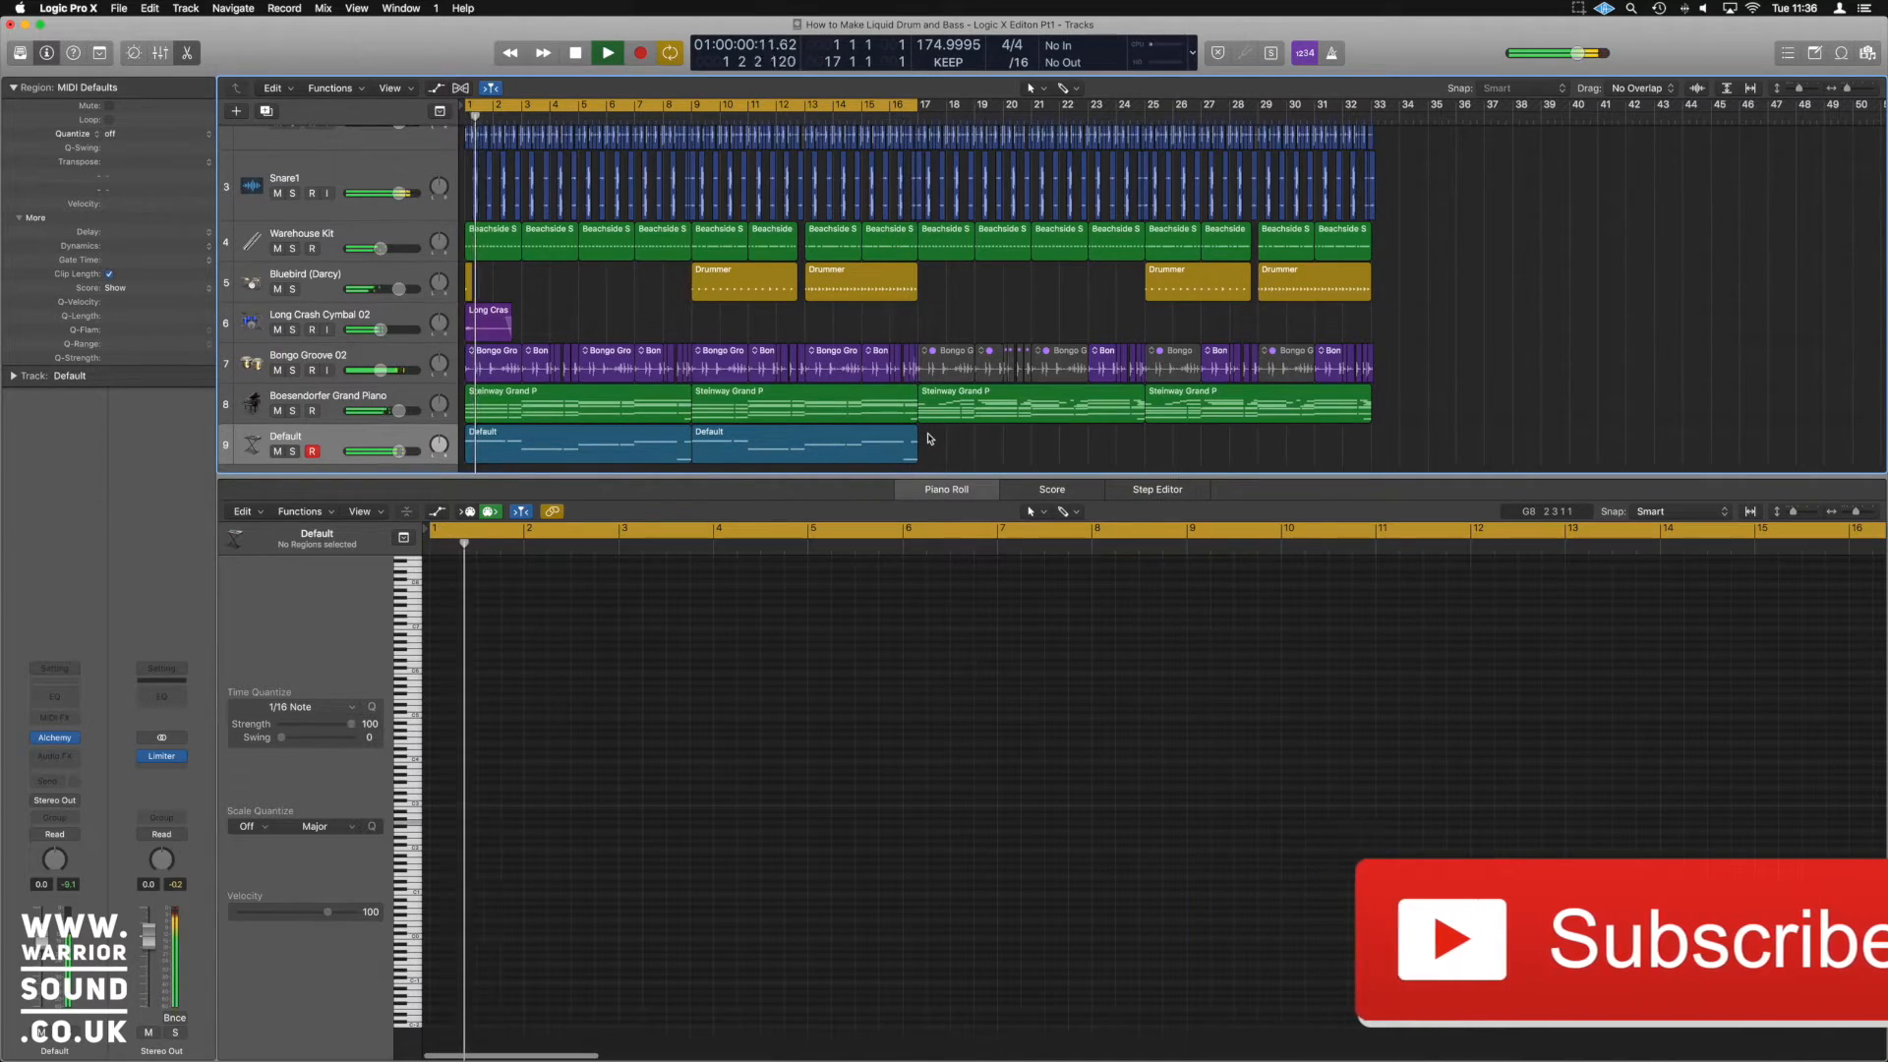
key("space")
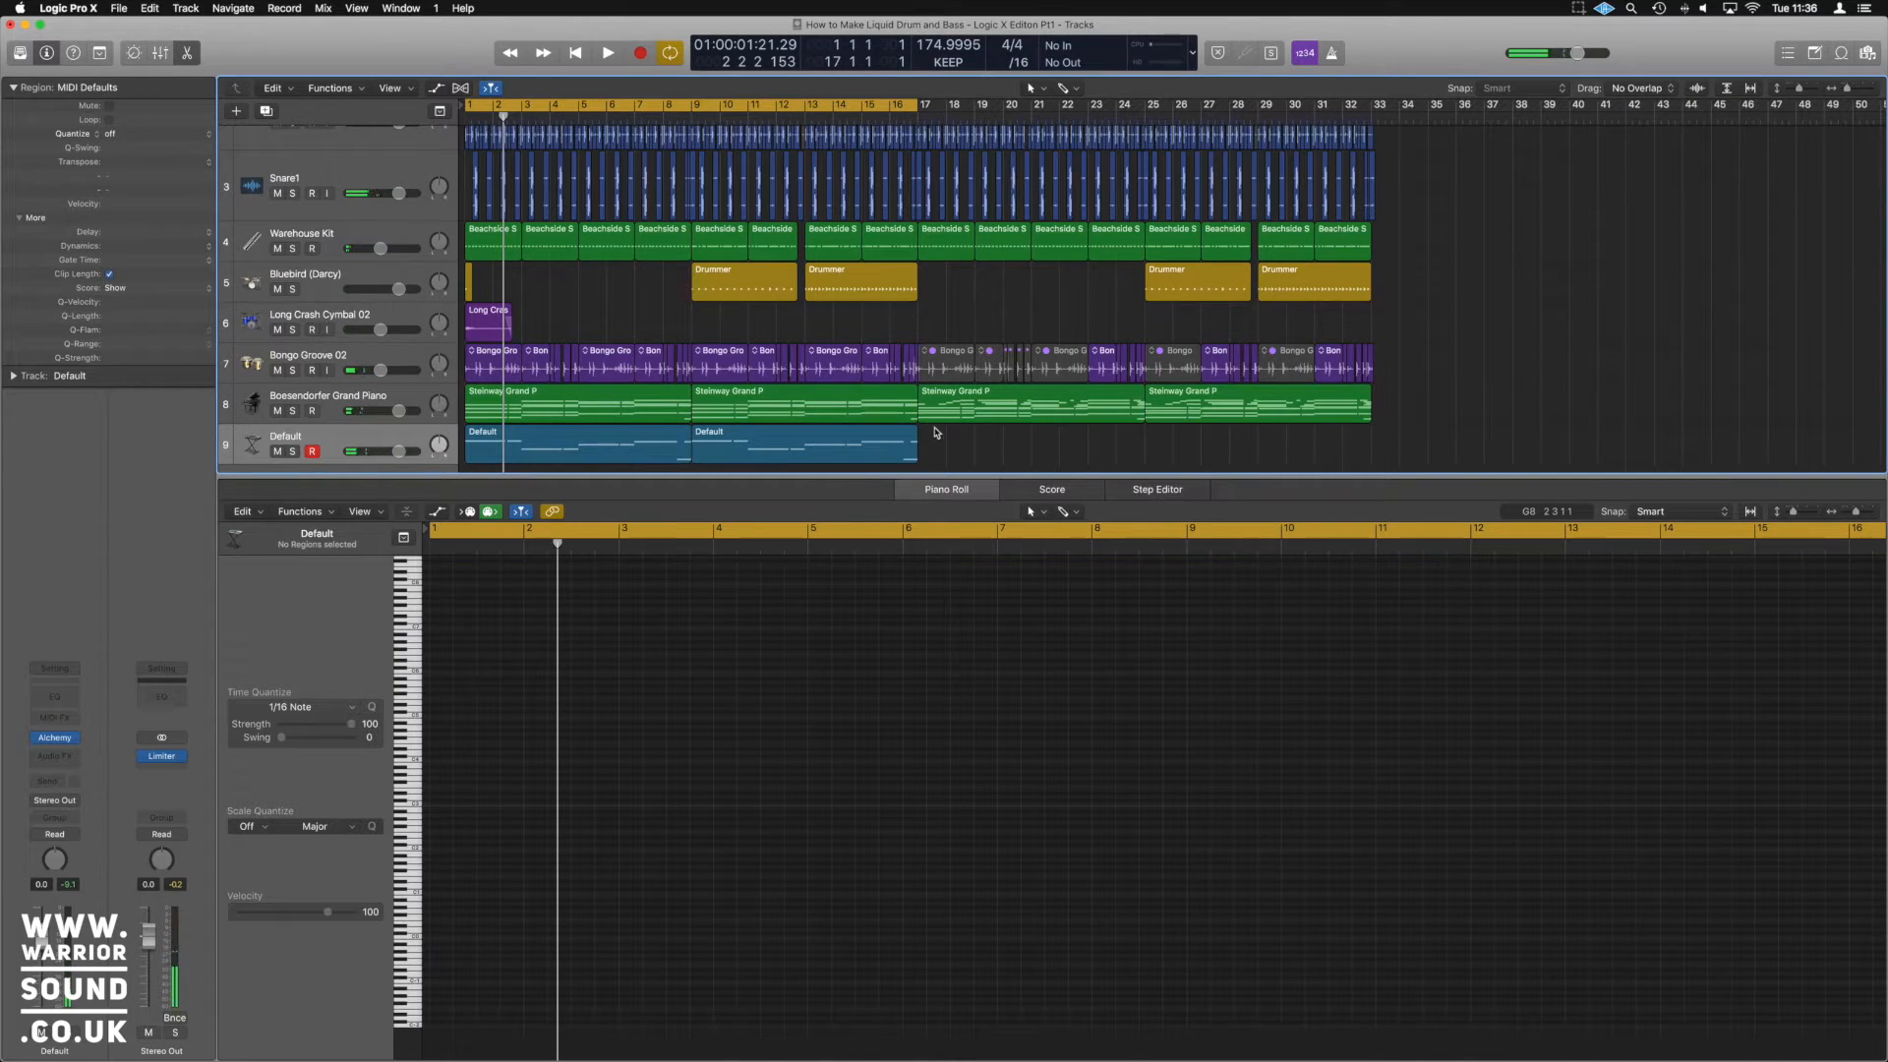
Add a Compressor to the bass track, load the FET Sidey preset, and set its side chain to Single Kick 02 (Audio 3)
left_click(349, 442)
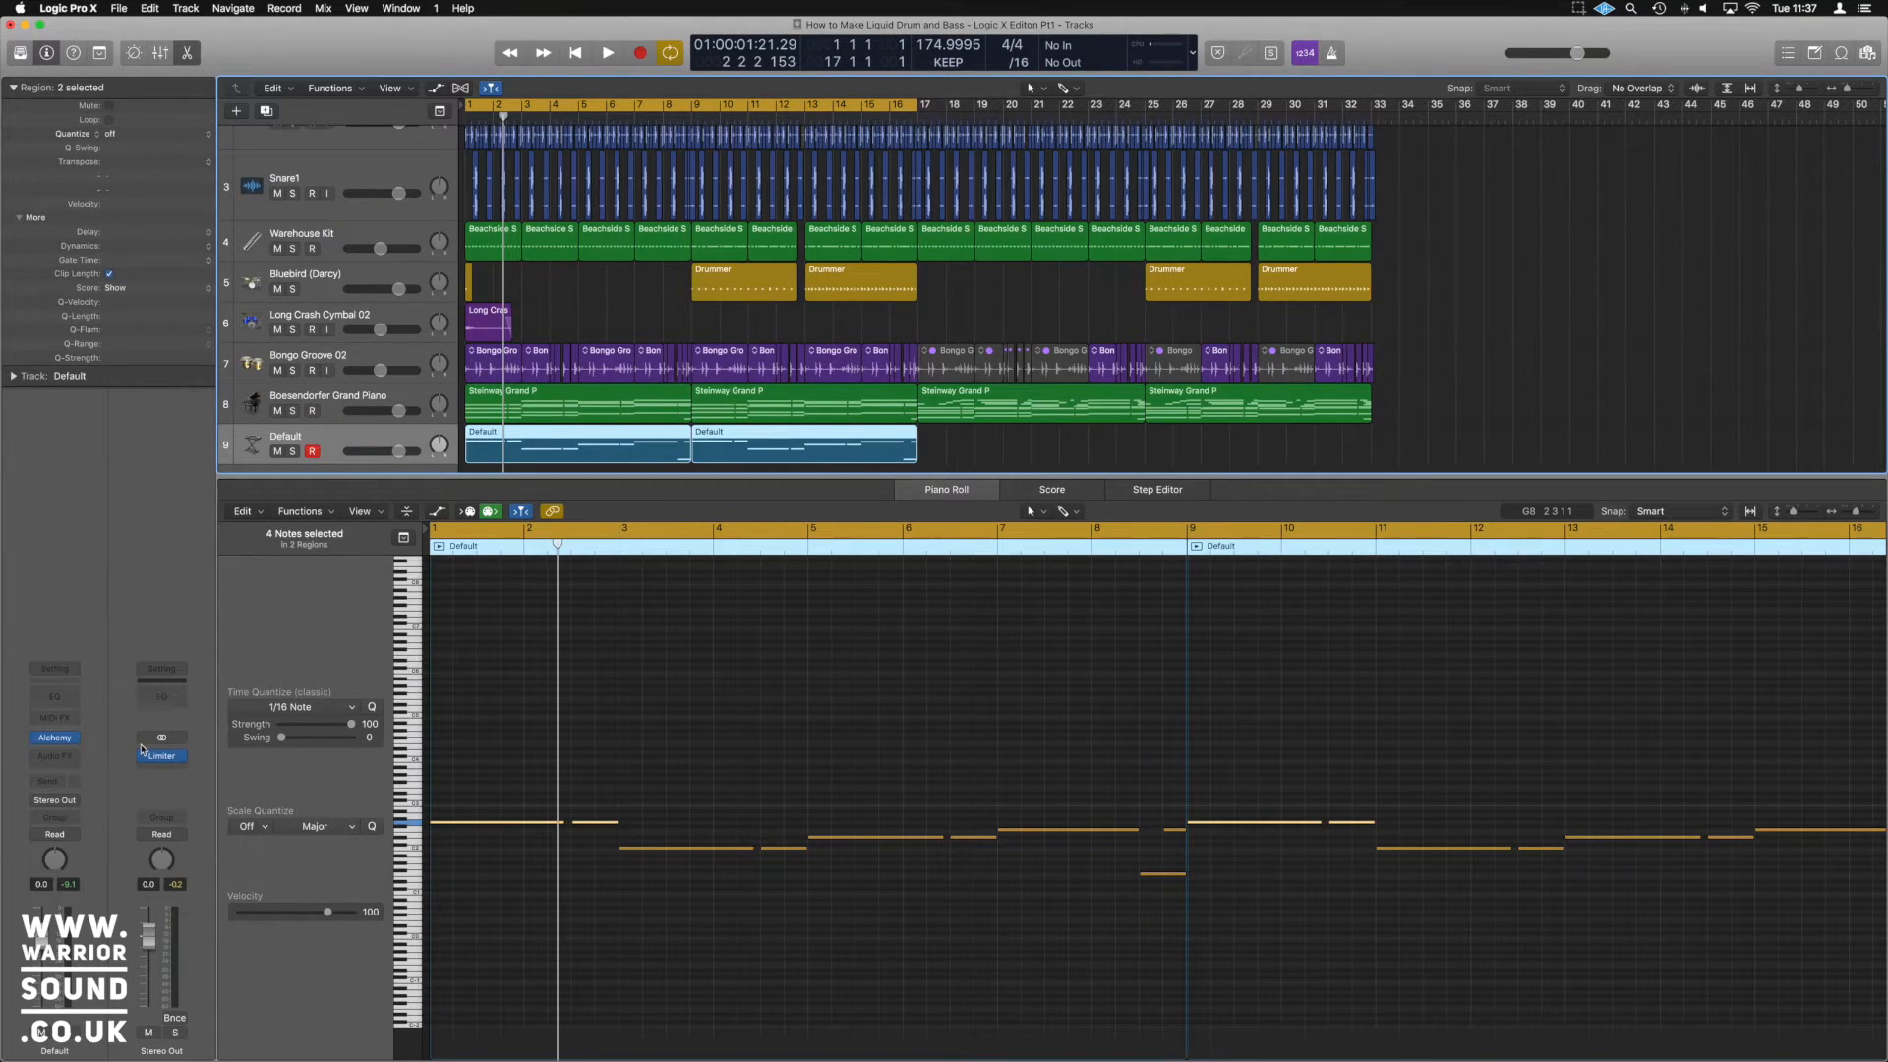
key("x")
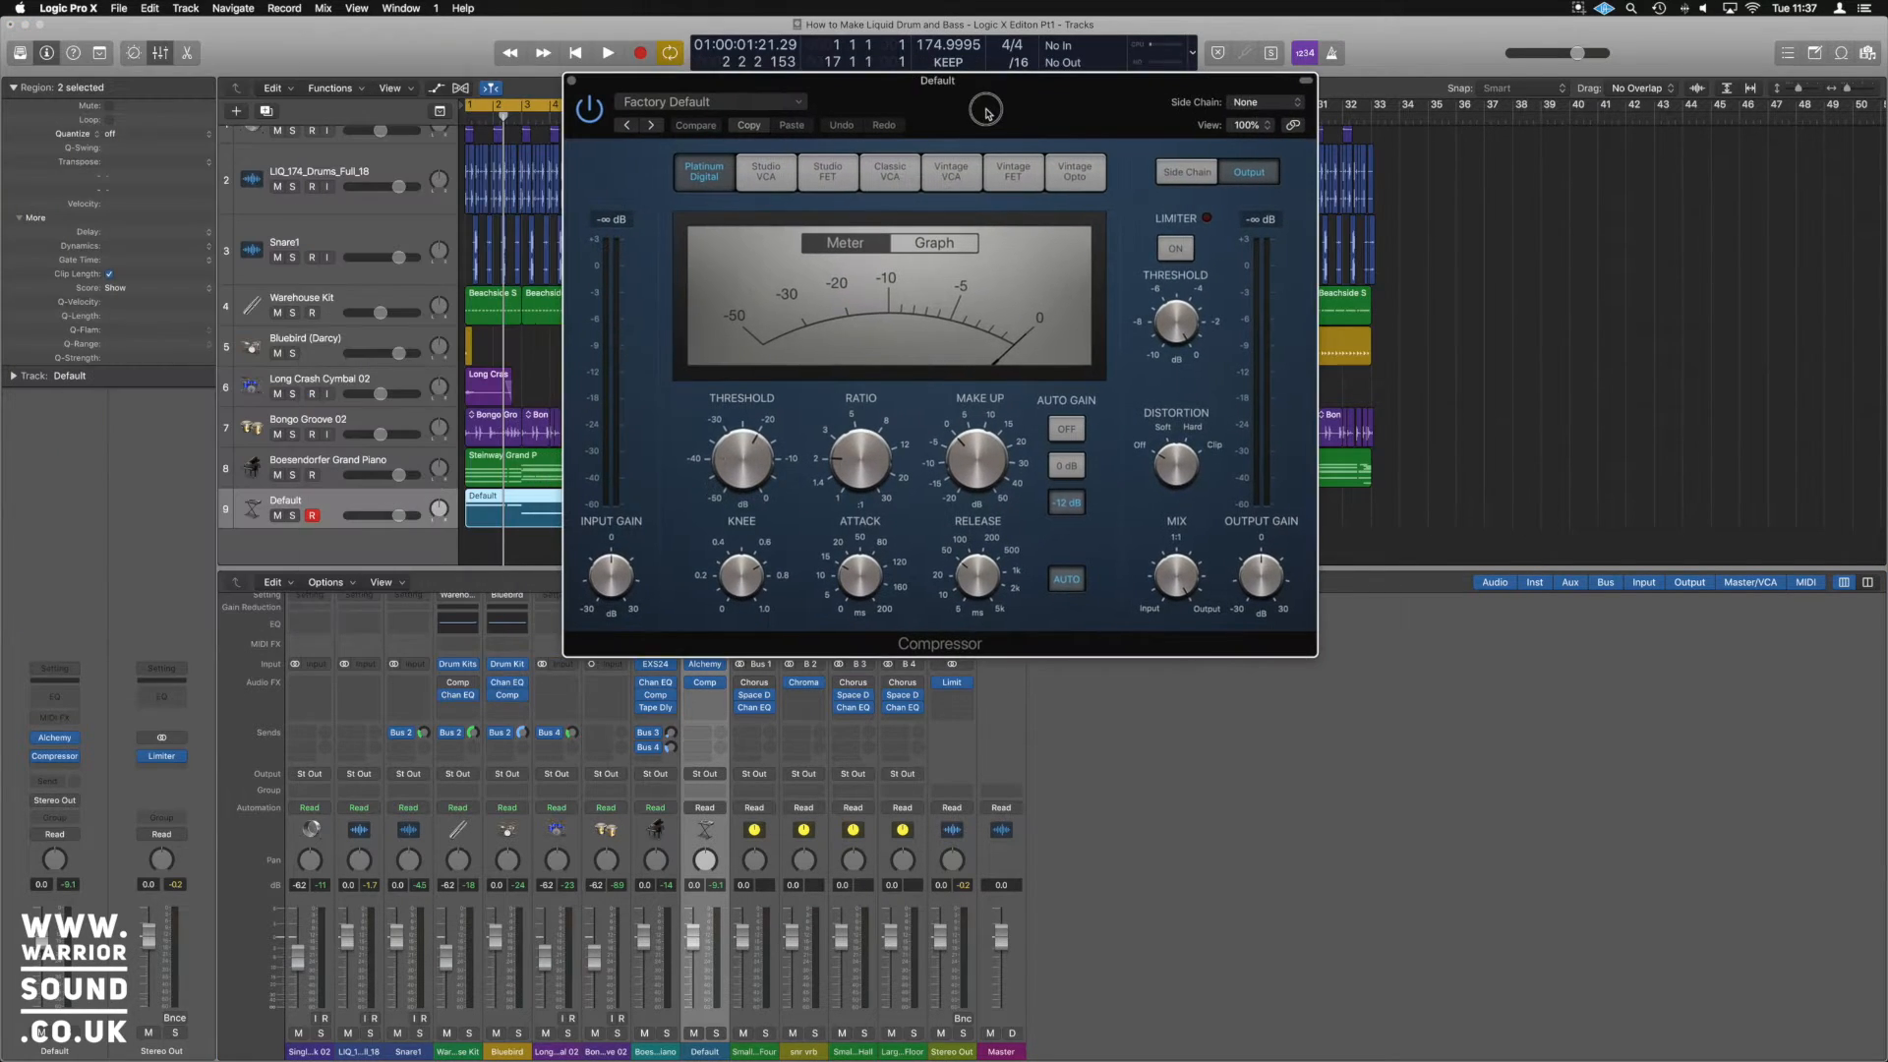
left_click(721, 103)
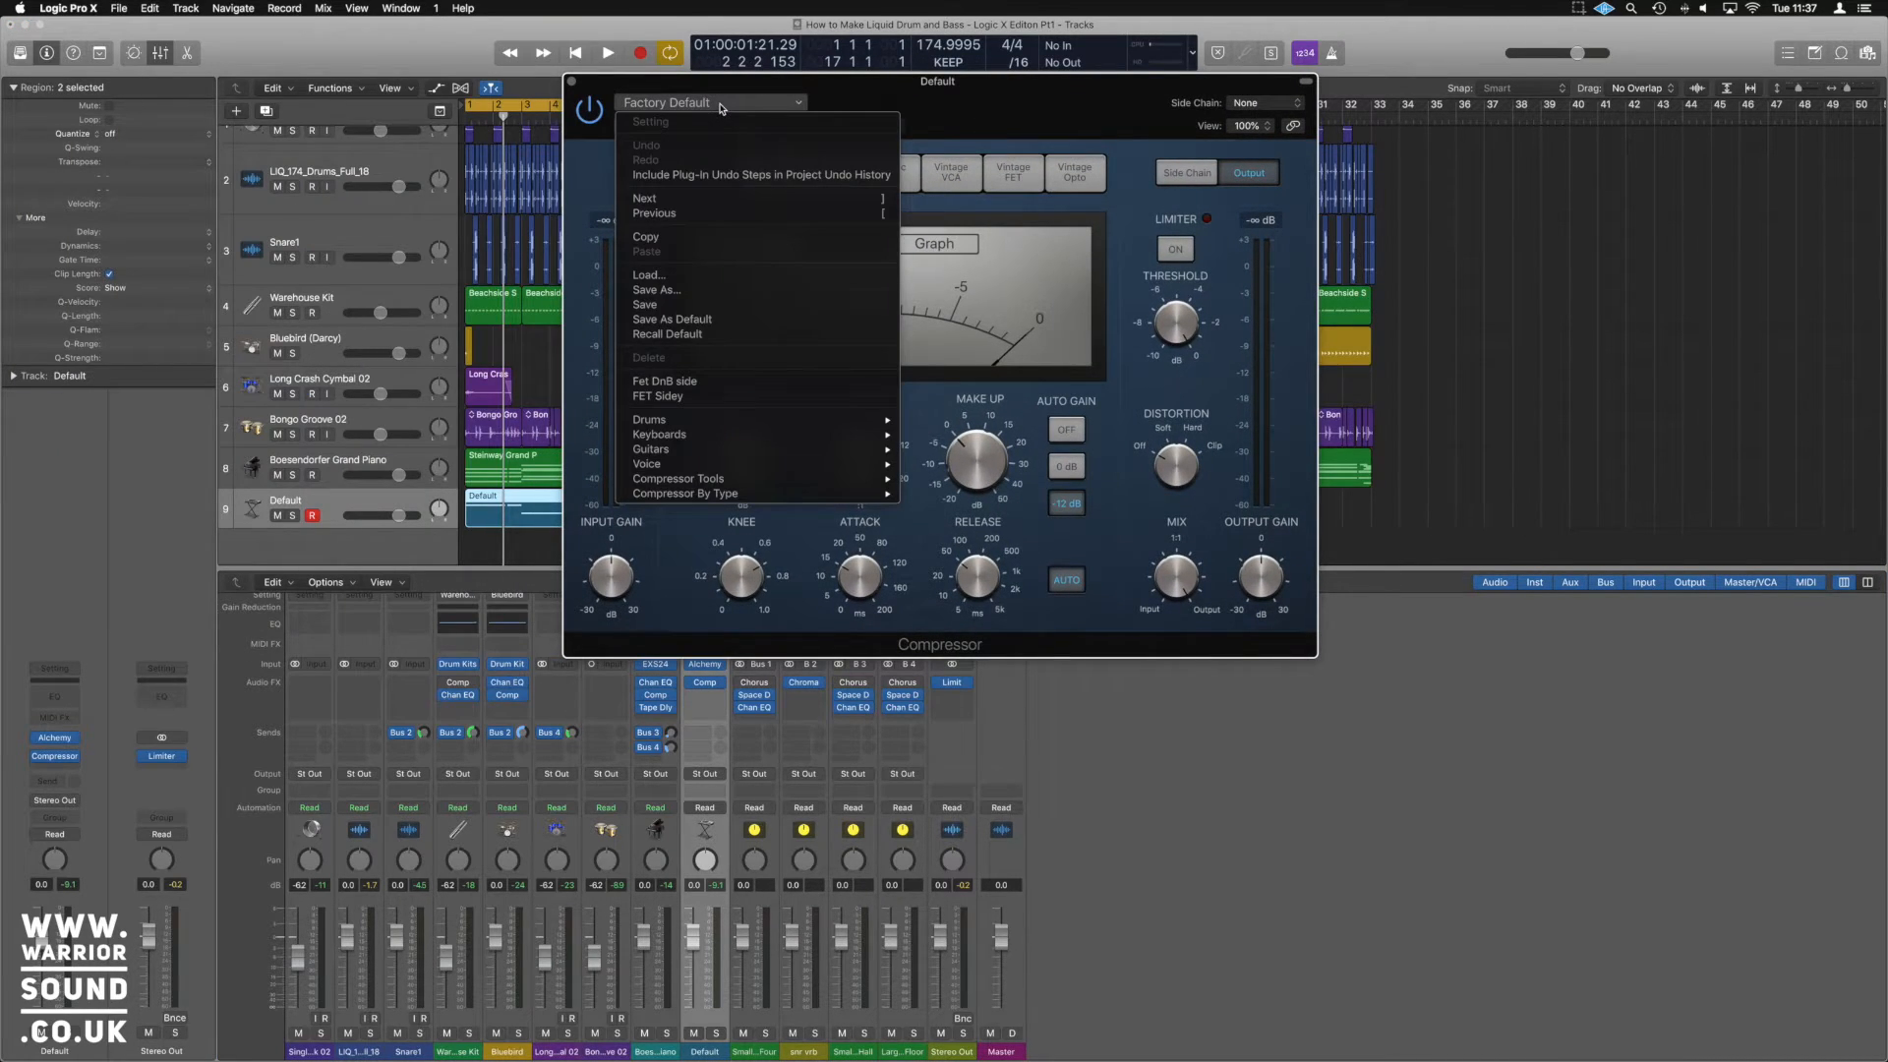
left_click(666, 397)
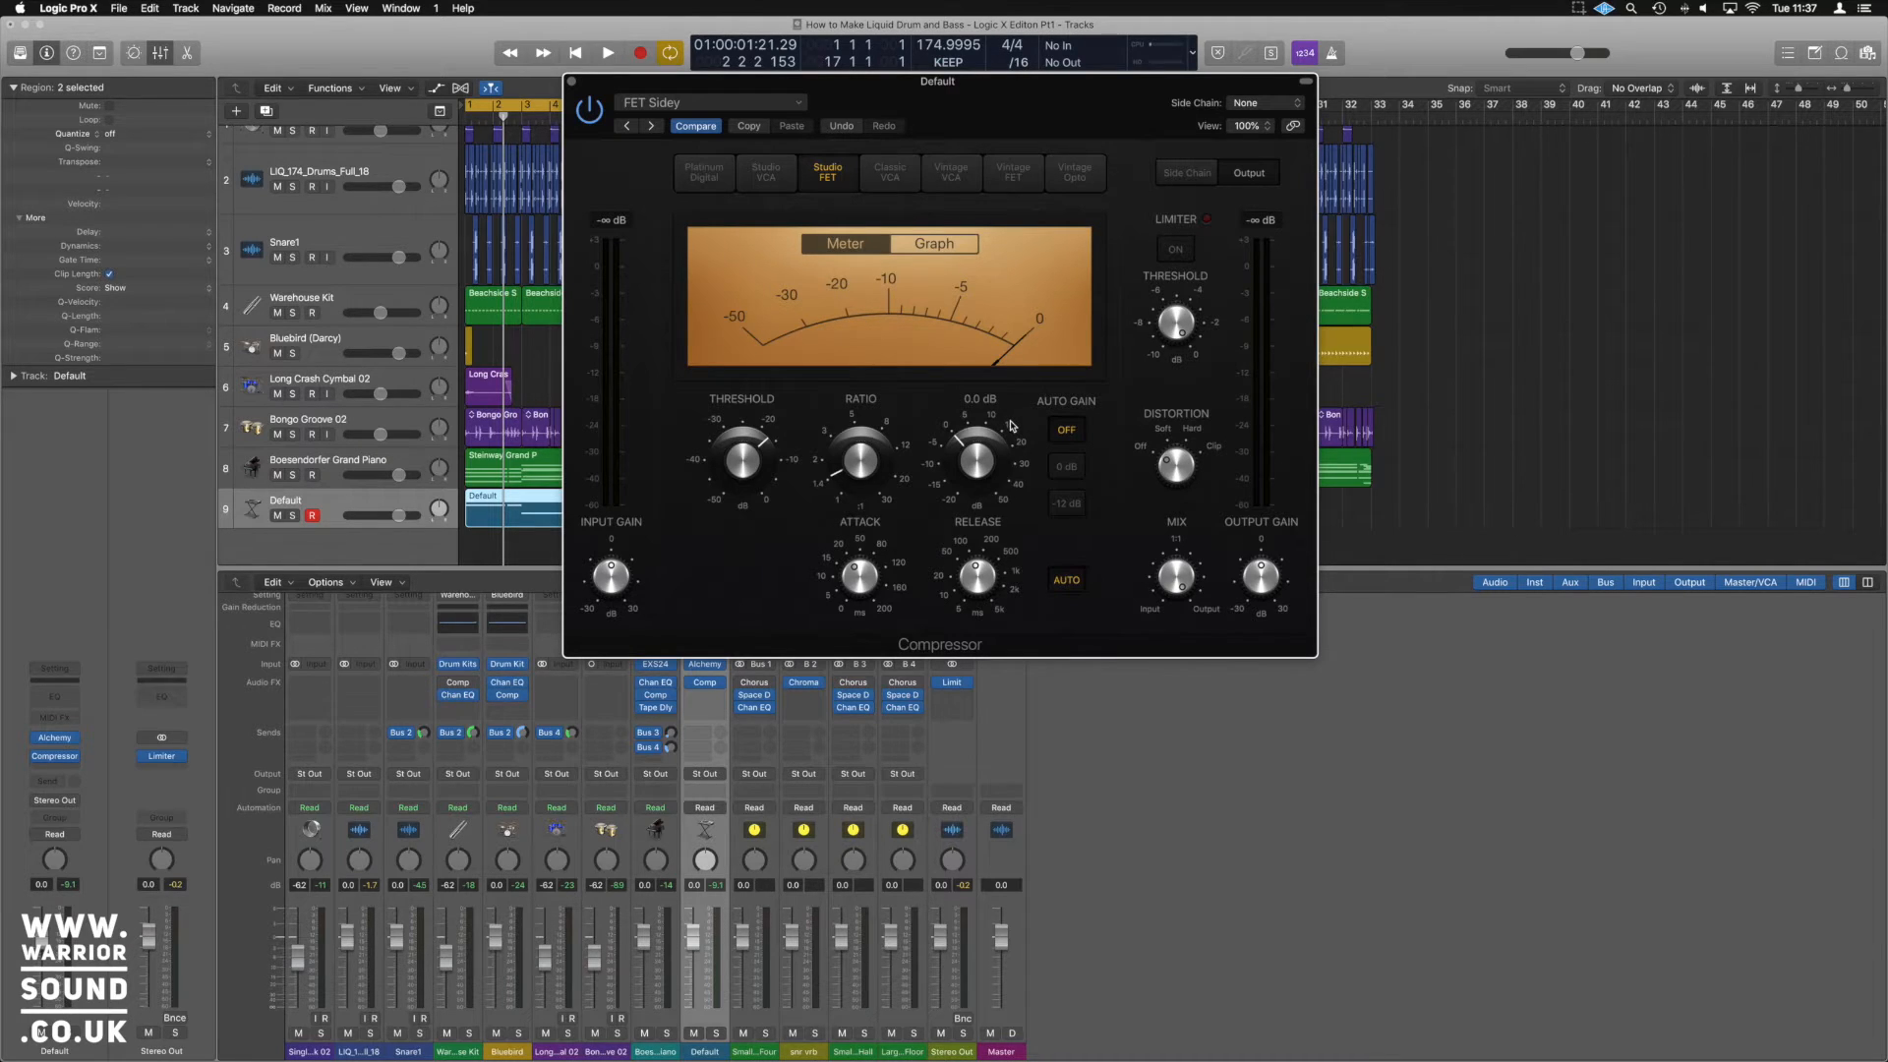
left_click(1263, 103)
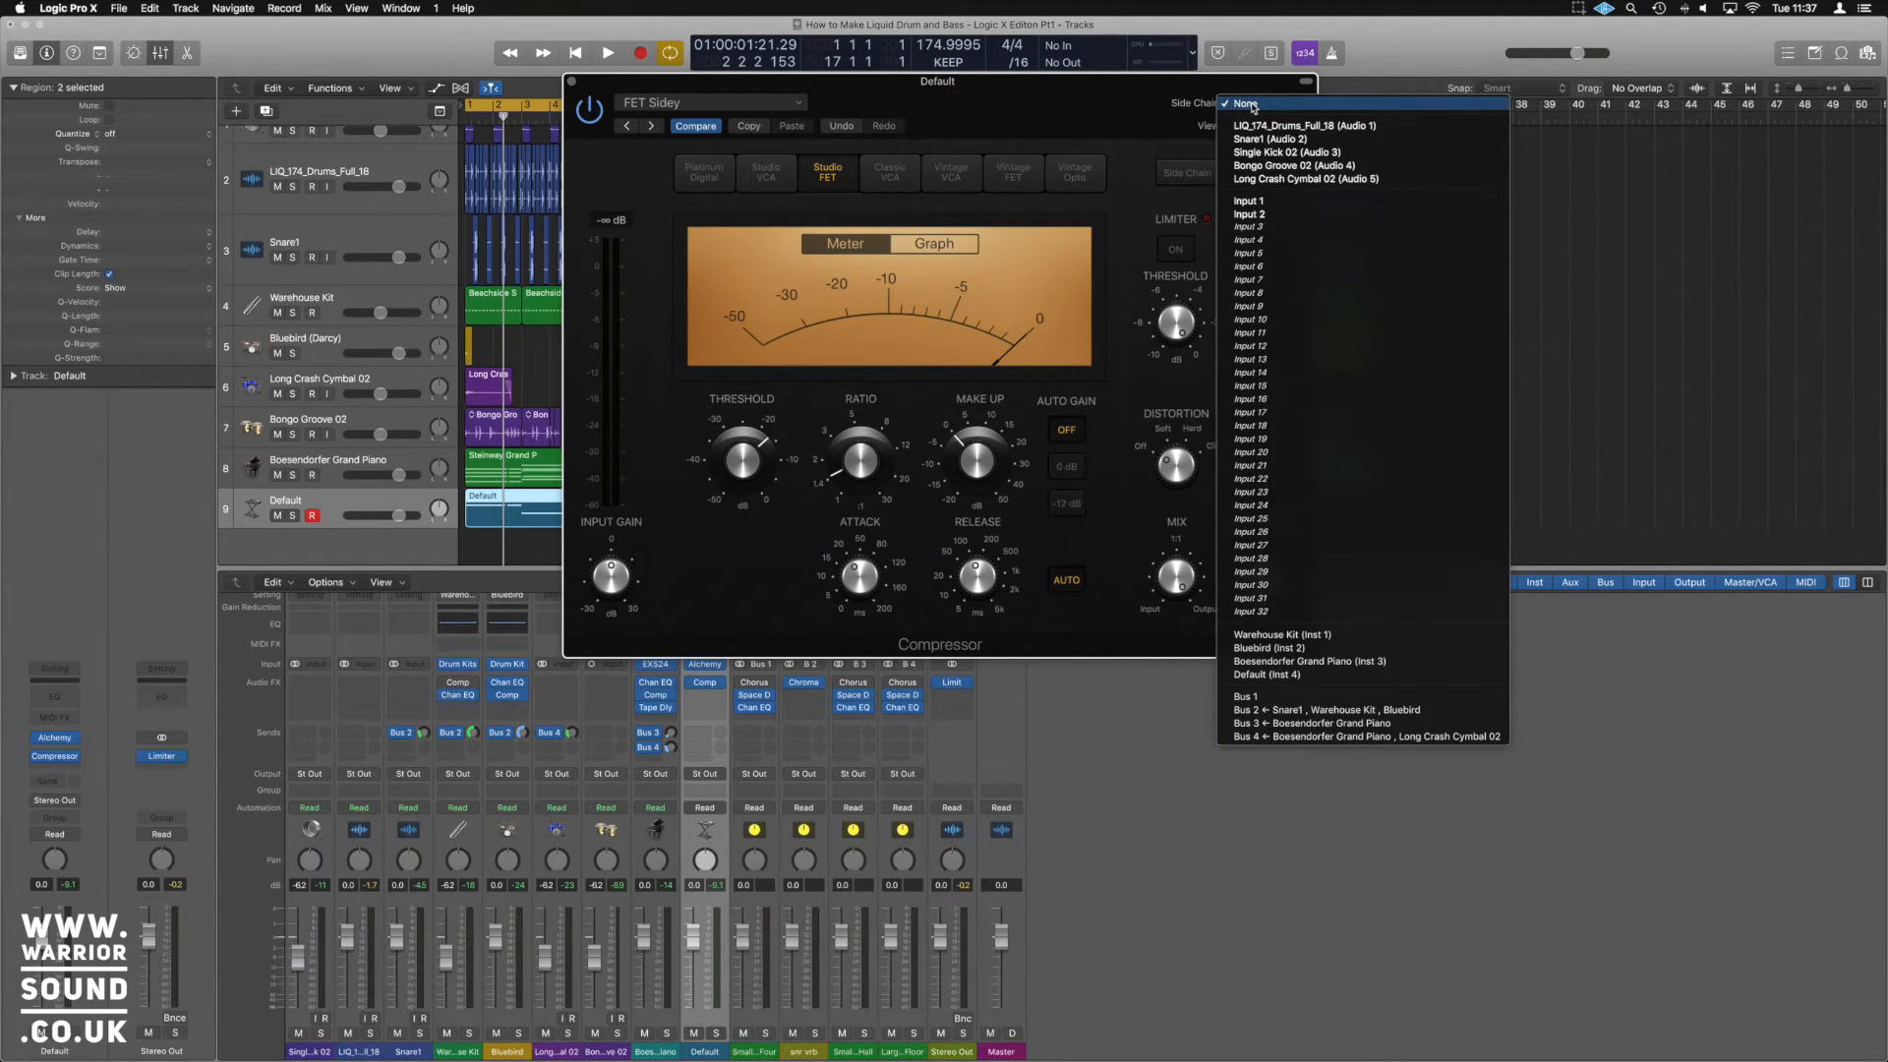
left_click(1303, 153)
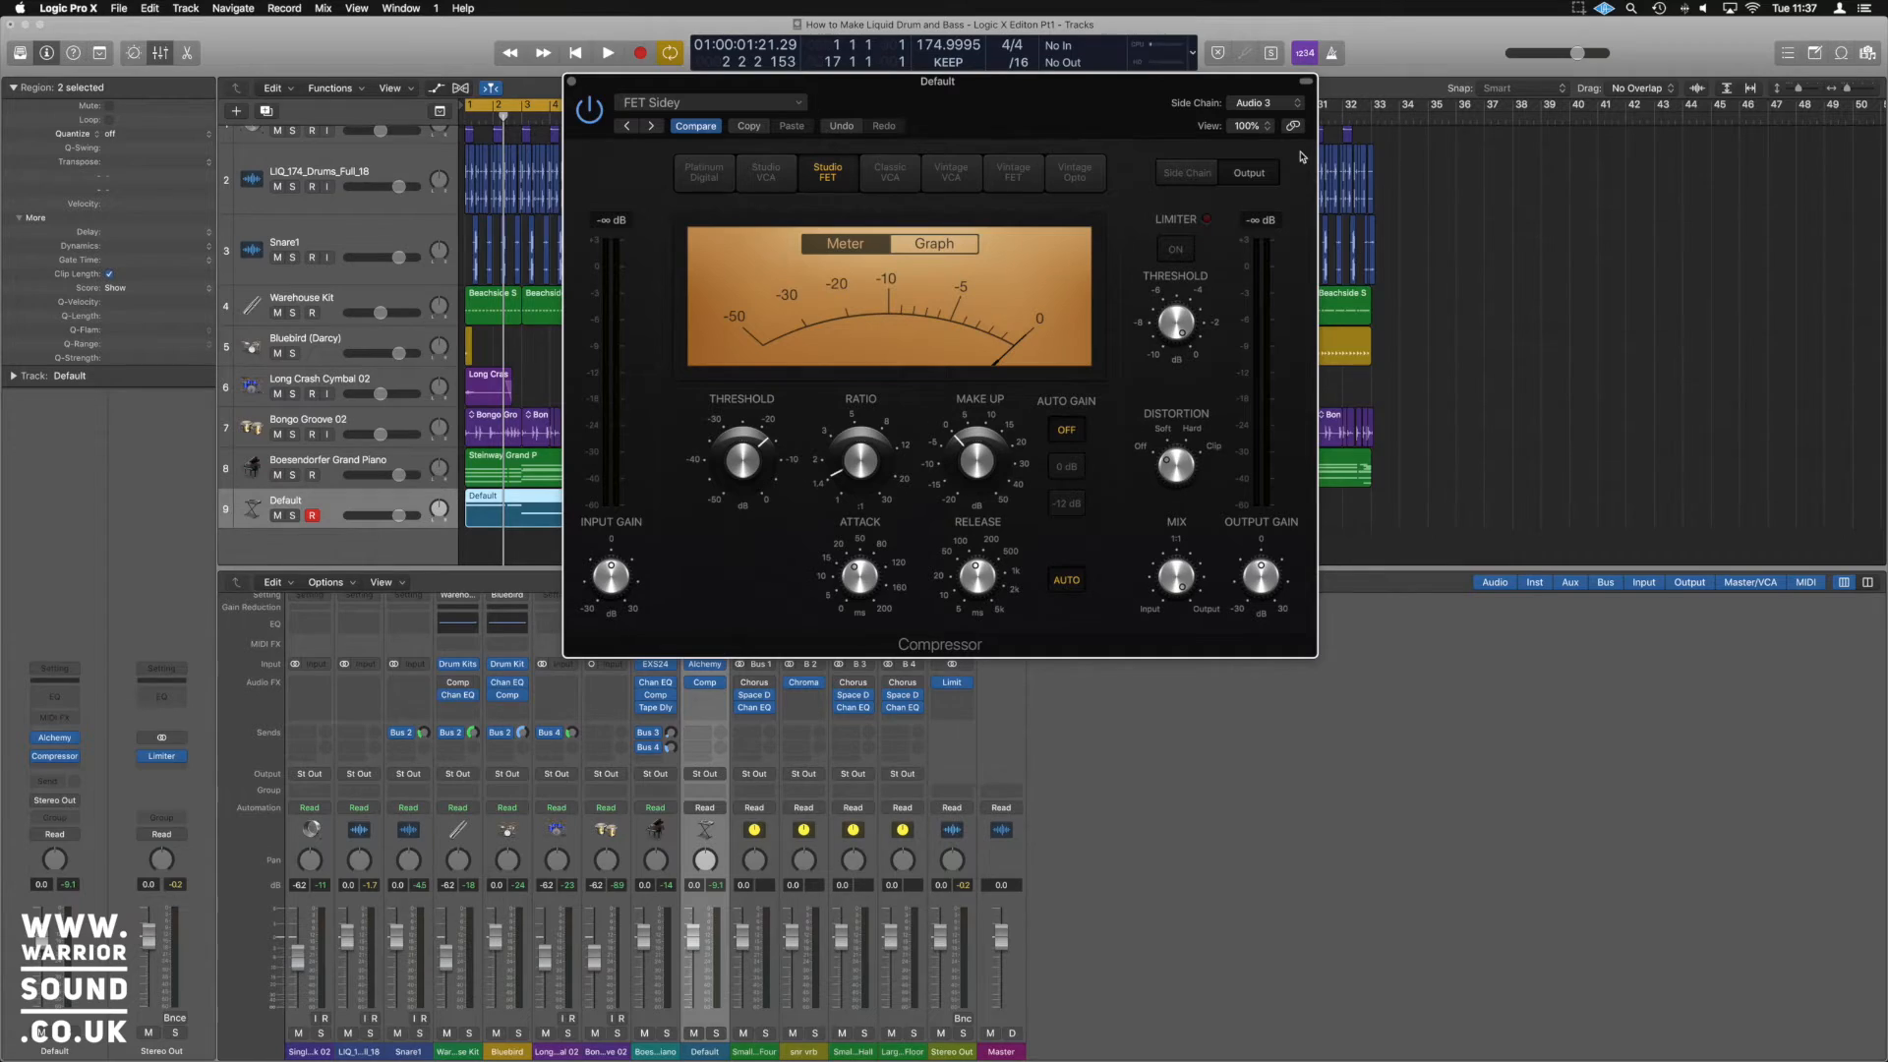
Play the section and compare the bass with the side-chained Compressor bypassed and active
key("space")
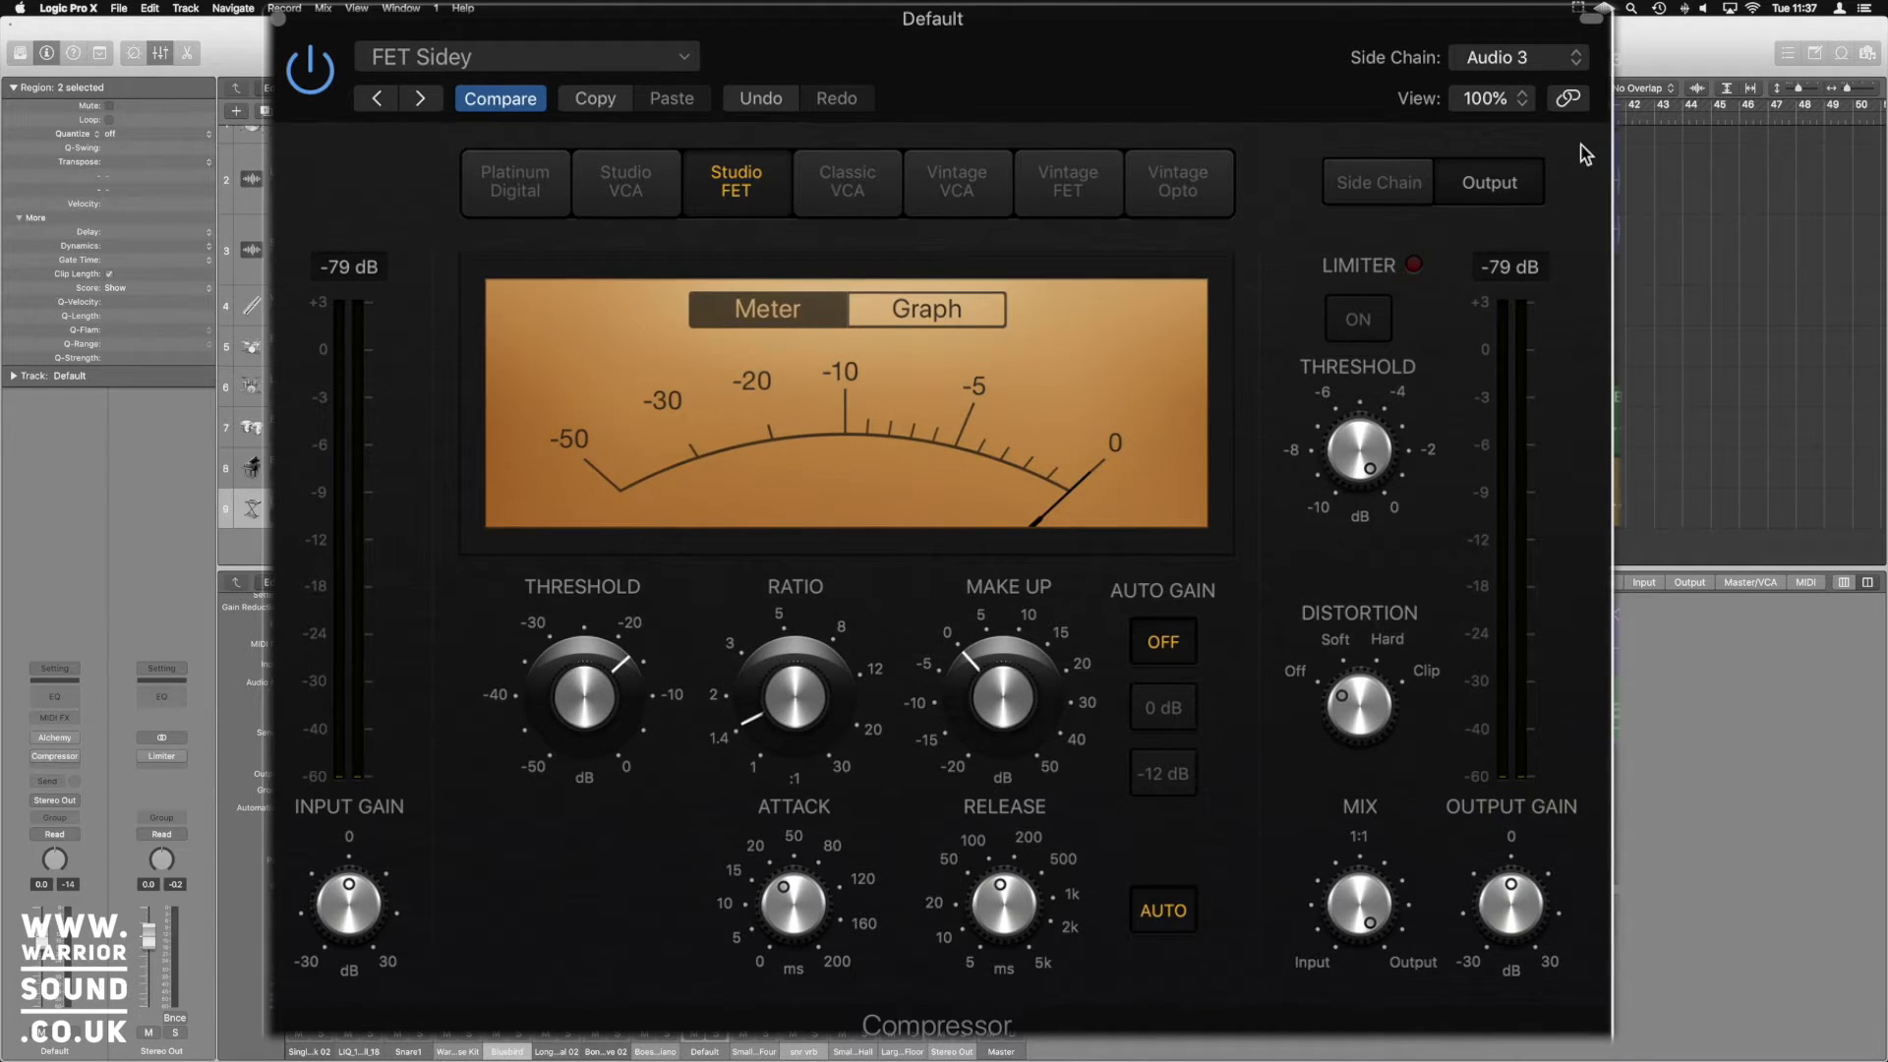
left_click(313, 75)
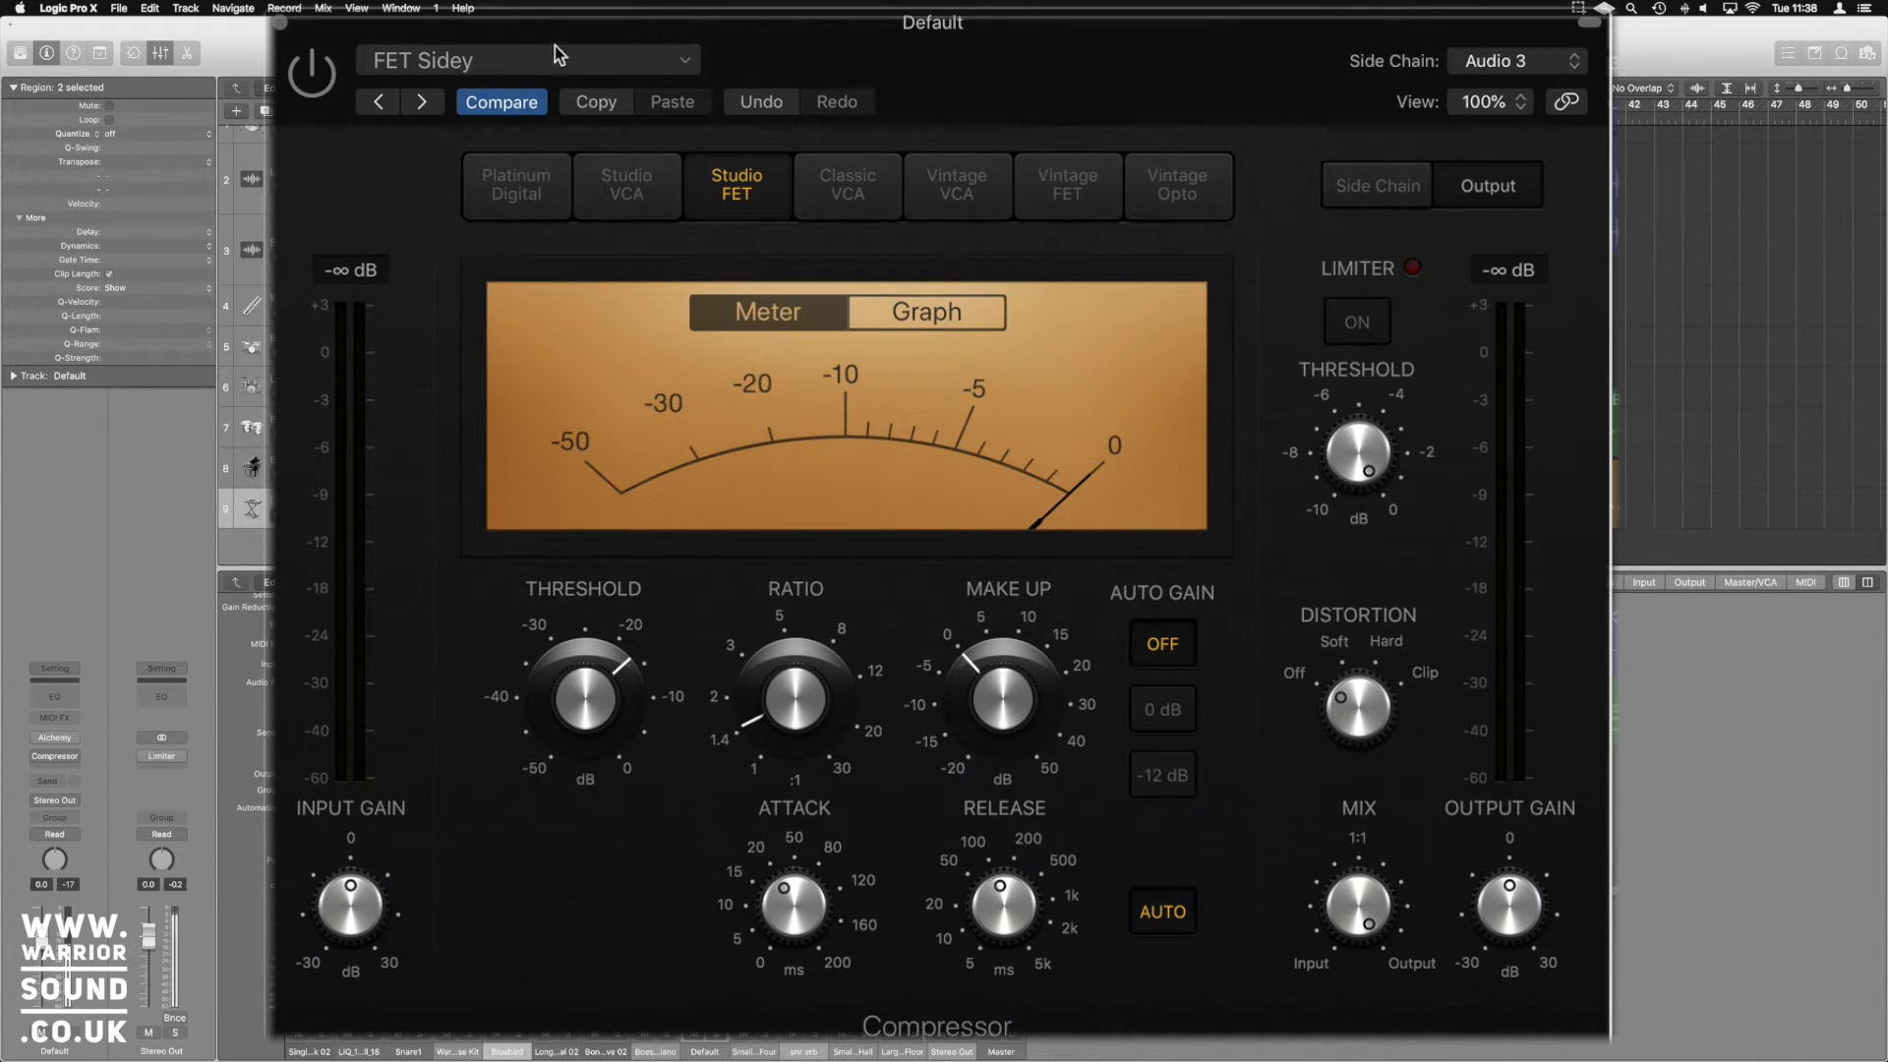
left_click(317, 77)
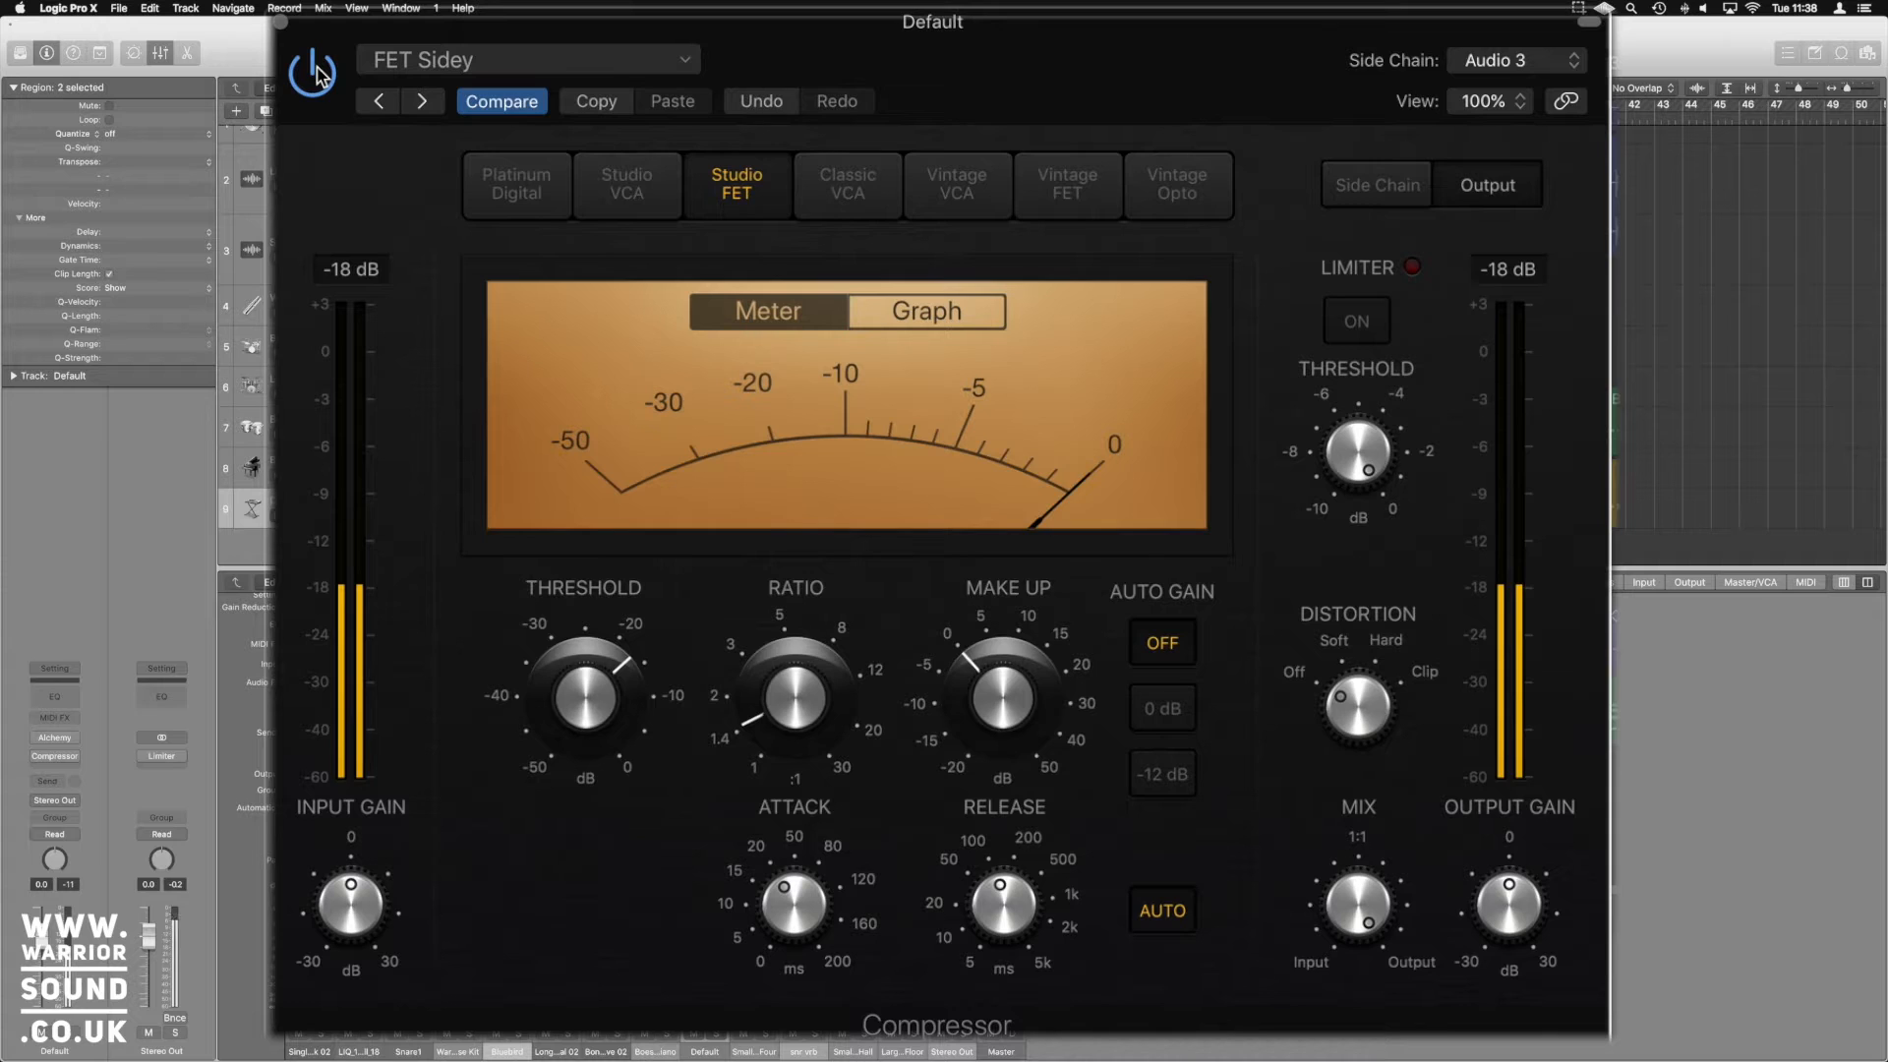
left_click(316, 77)
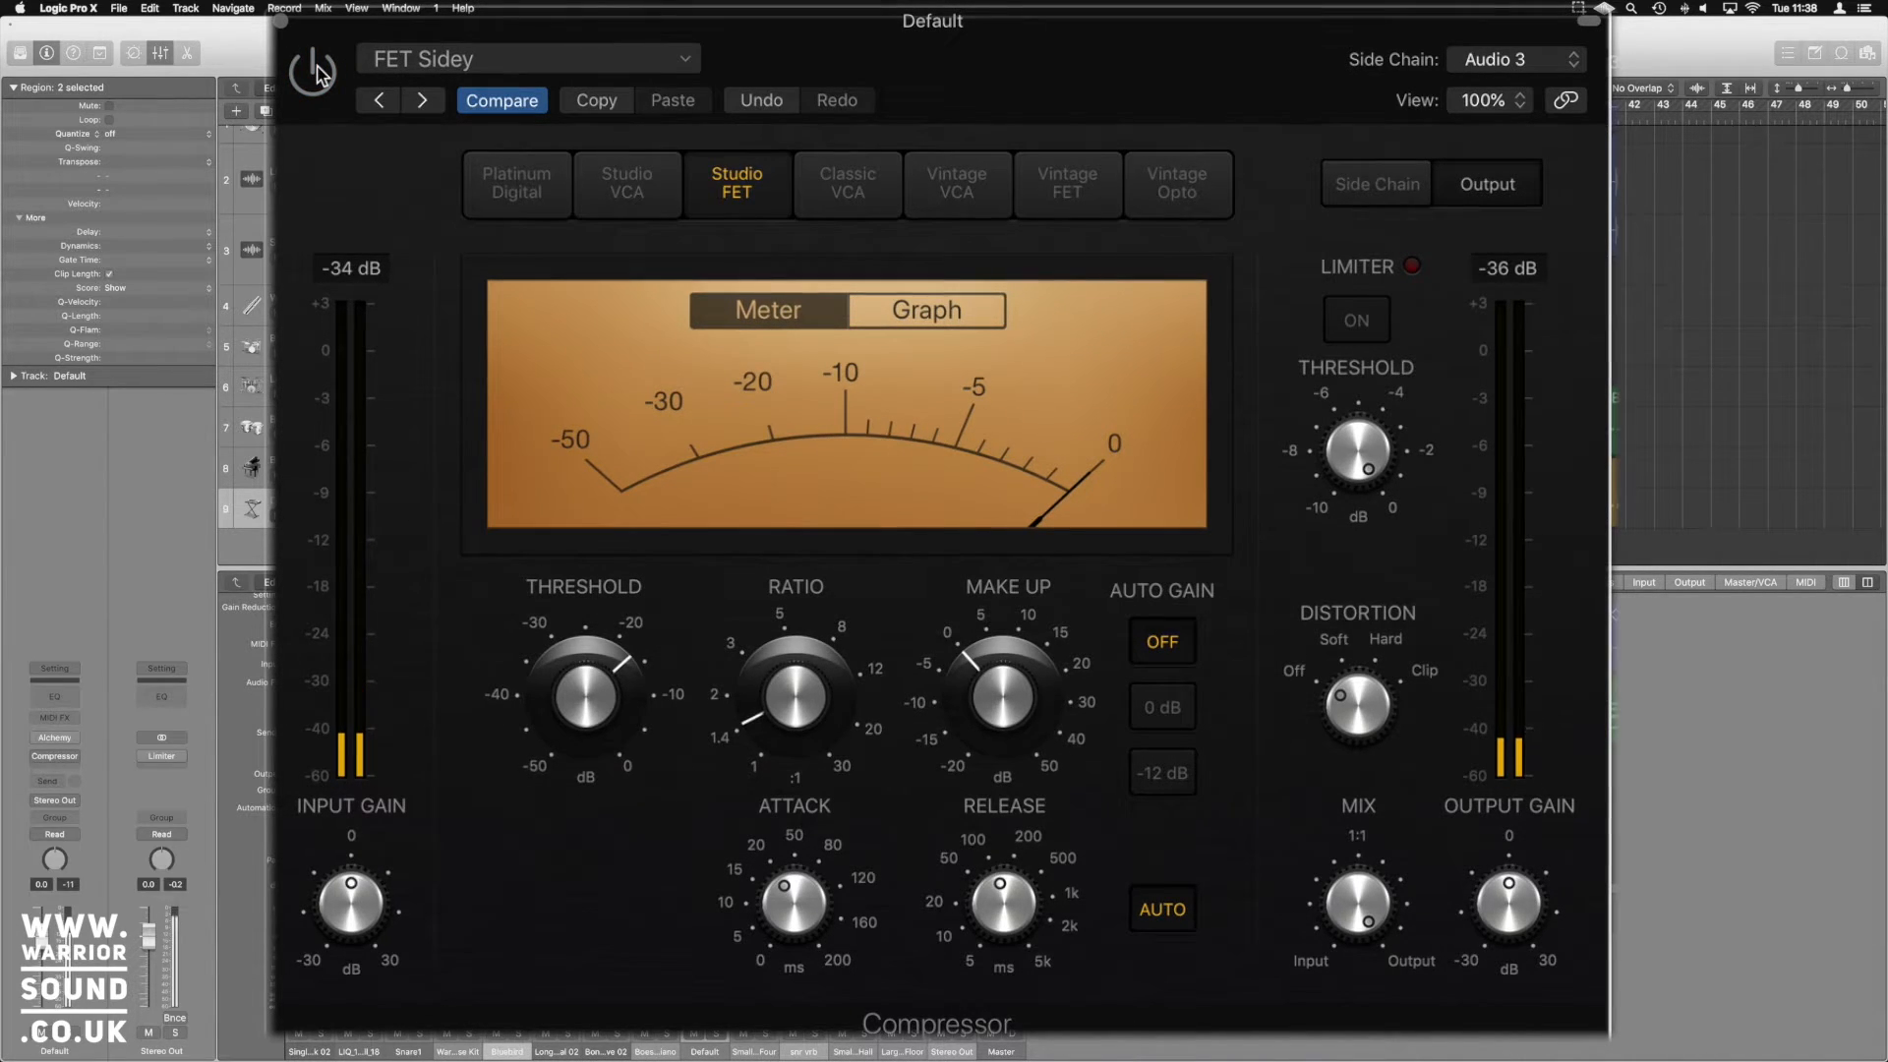
left_click(317, 77)
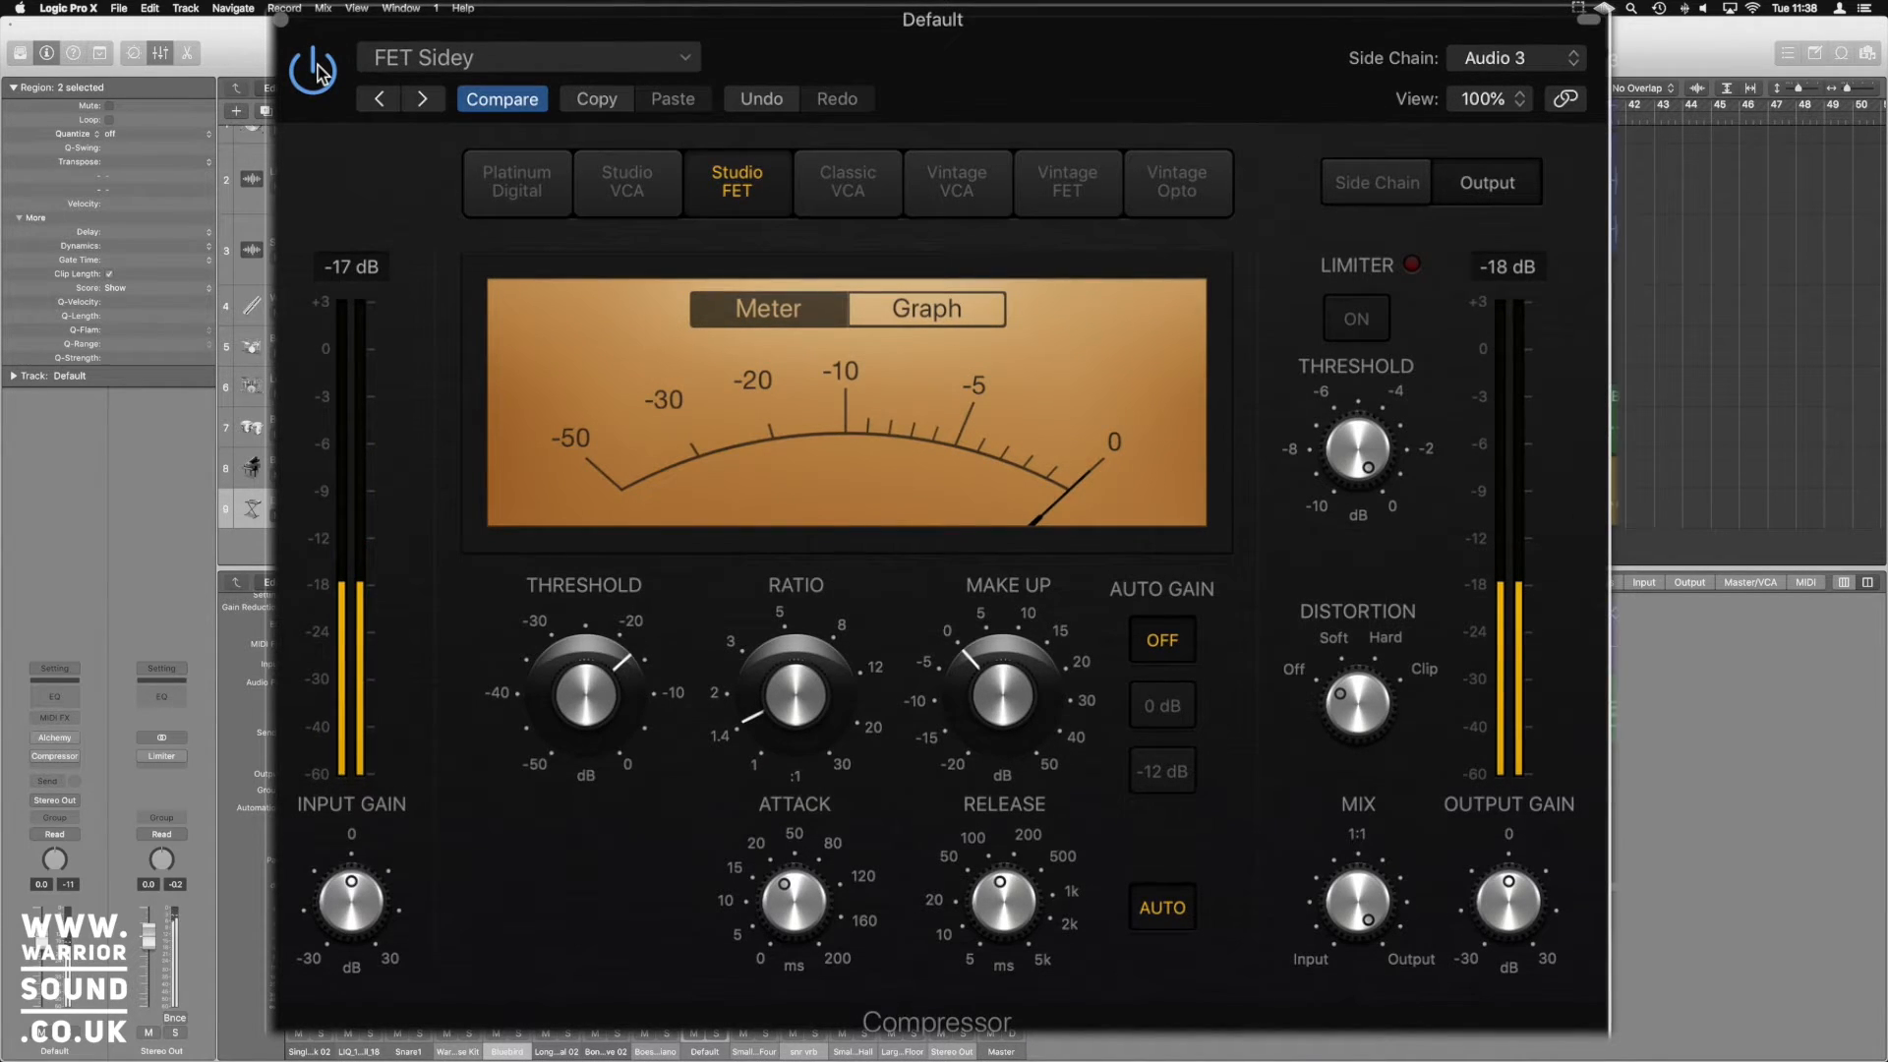
left_click(317, 73)
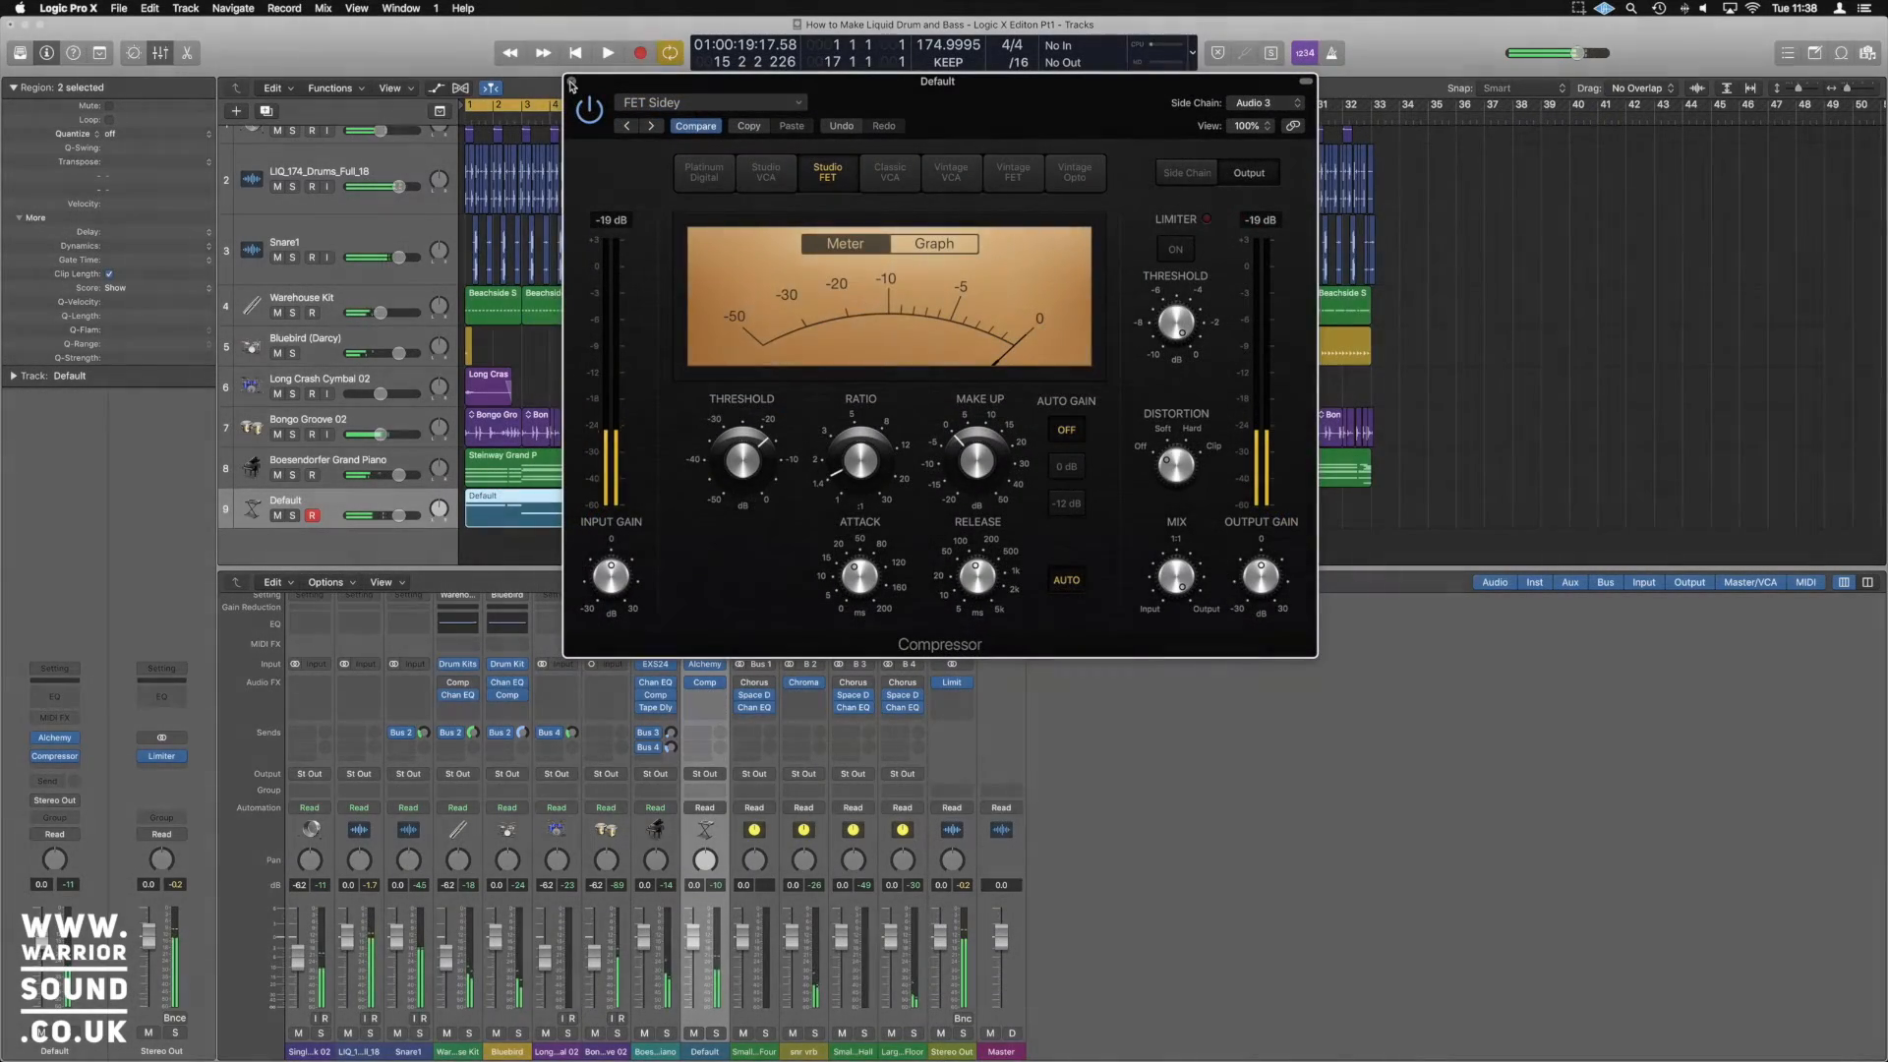
Close the Compressor, copy the two bass regions to bar 17, and extend the cycle range through bar 32
key("super+w")
left_click(1370, 383)
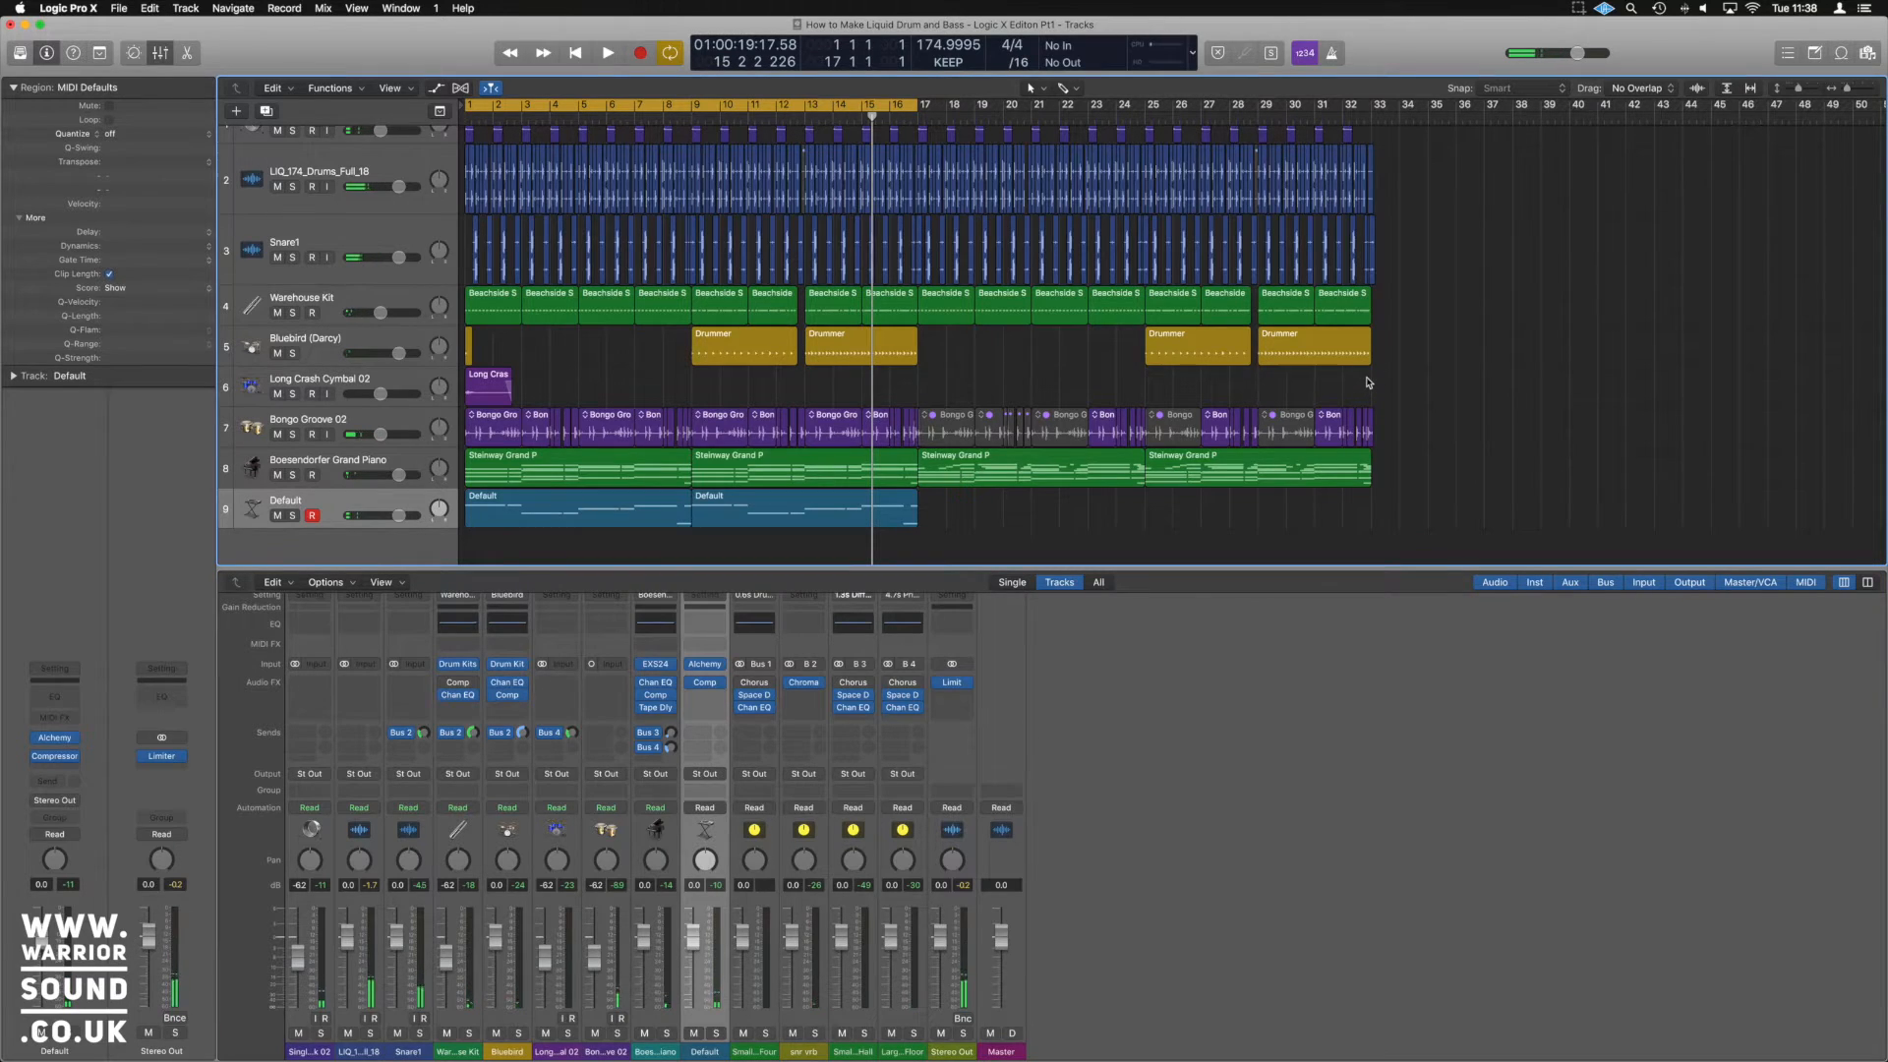
left_click(884, 506)
left_click_drag(939, 505, 1059, 523)
left_click(1396, 506)
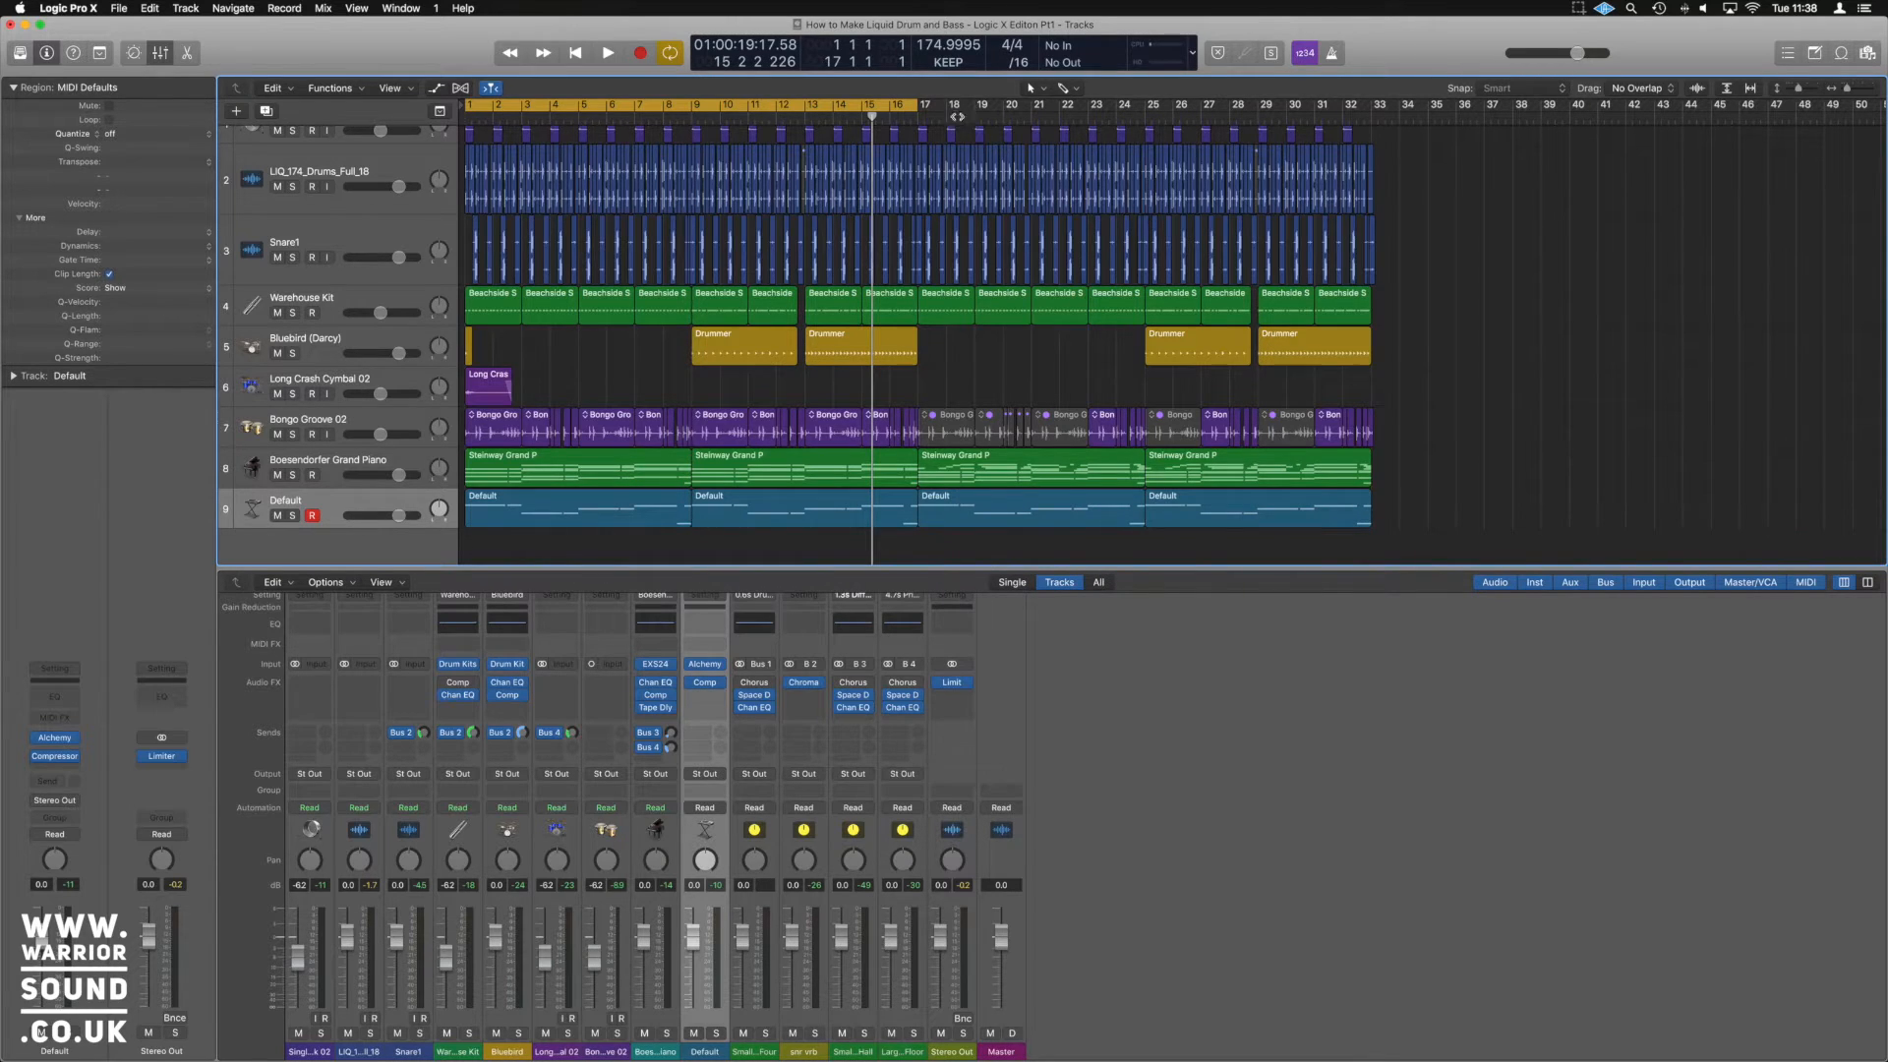
left_click_drag(922, 110, 1392, 196)
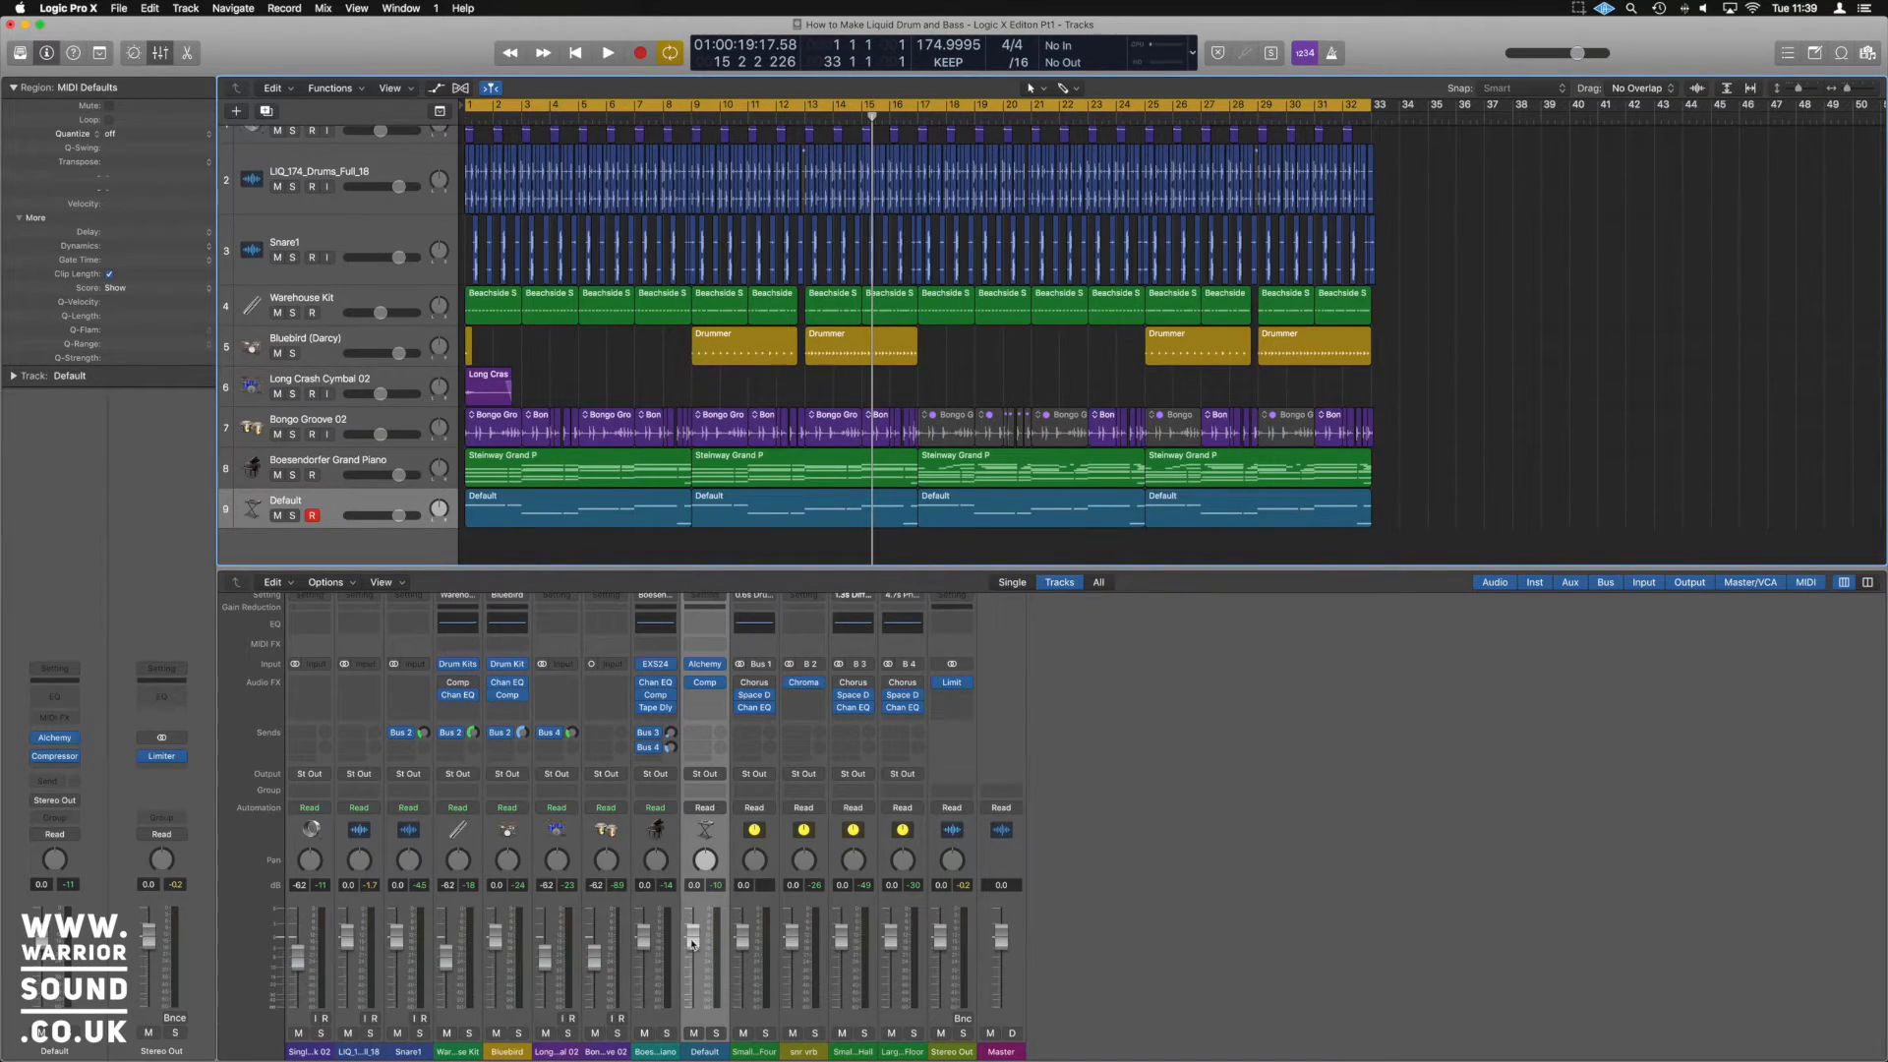
Rename the bass track as Subber
left_click(721, 1054)
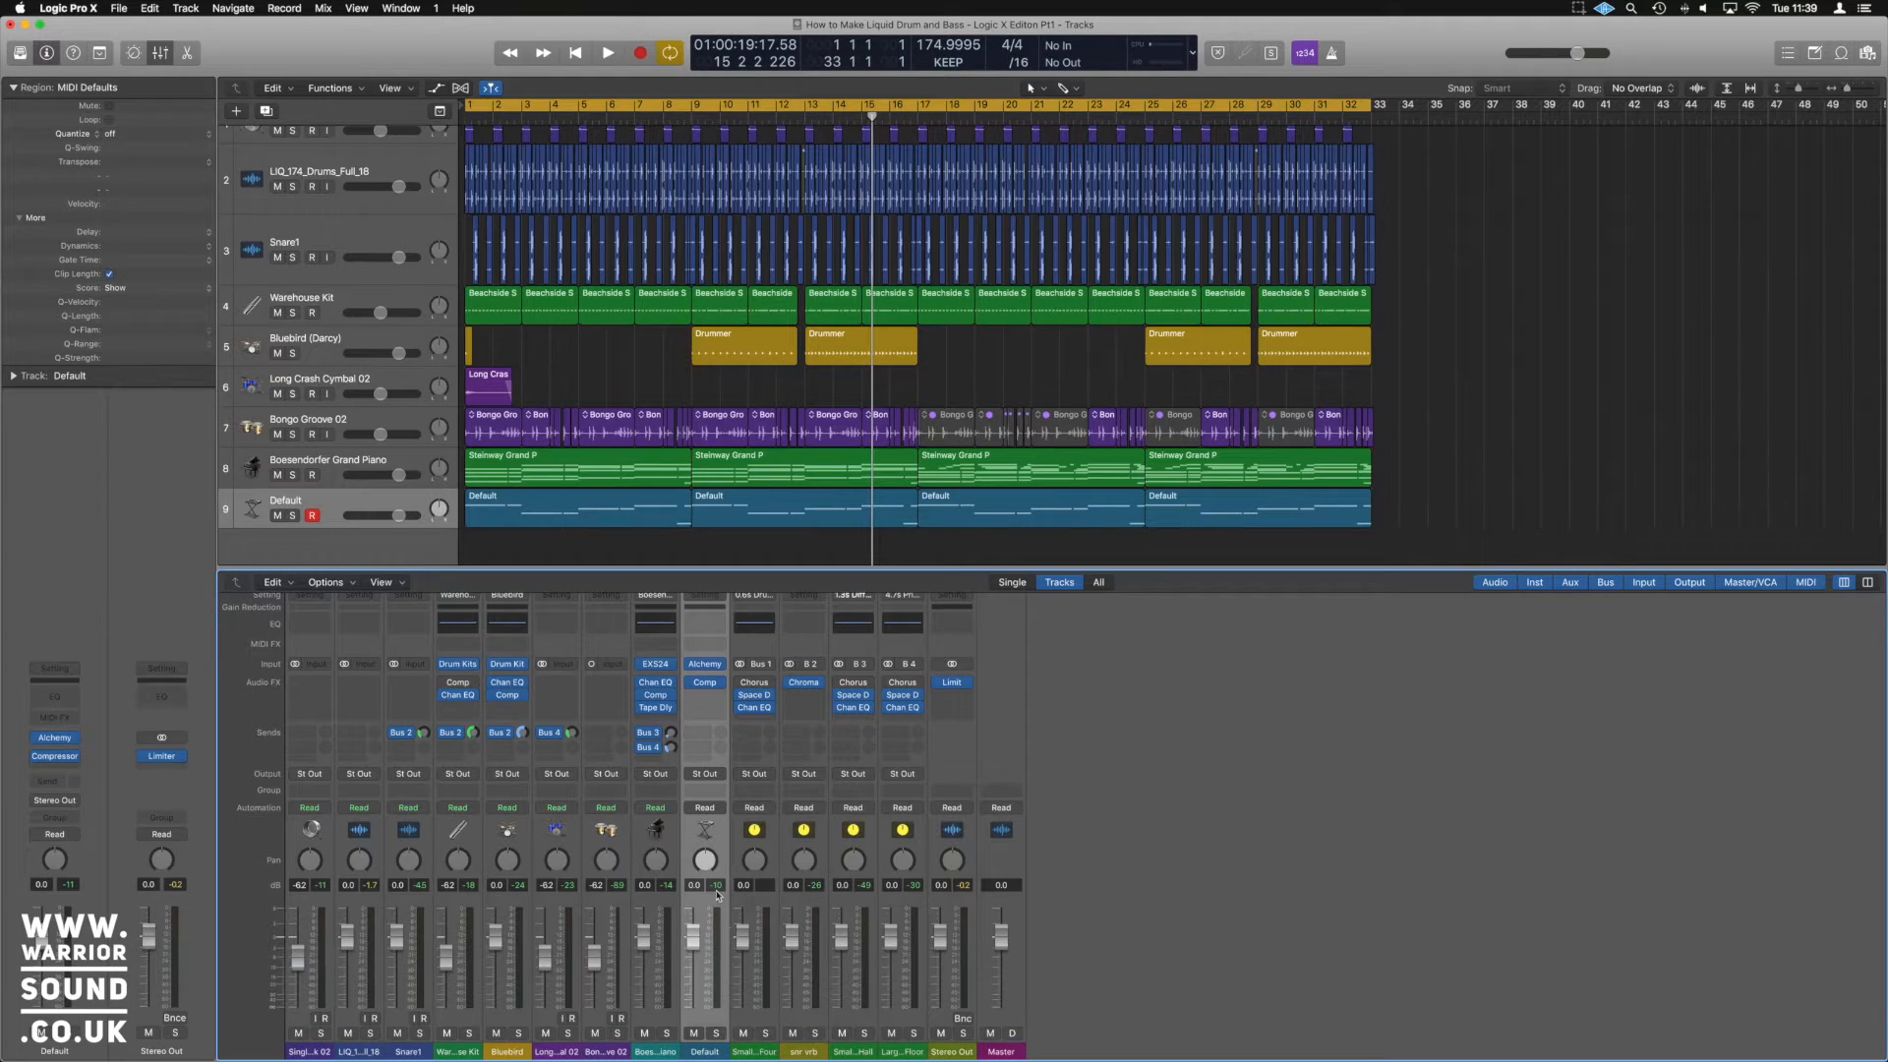
left_click(344, 510)
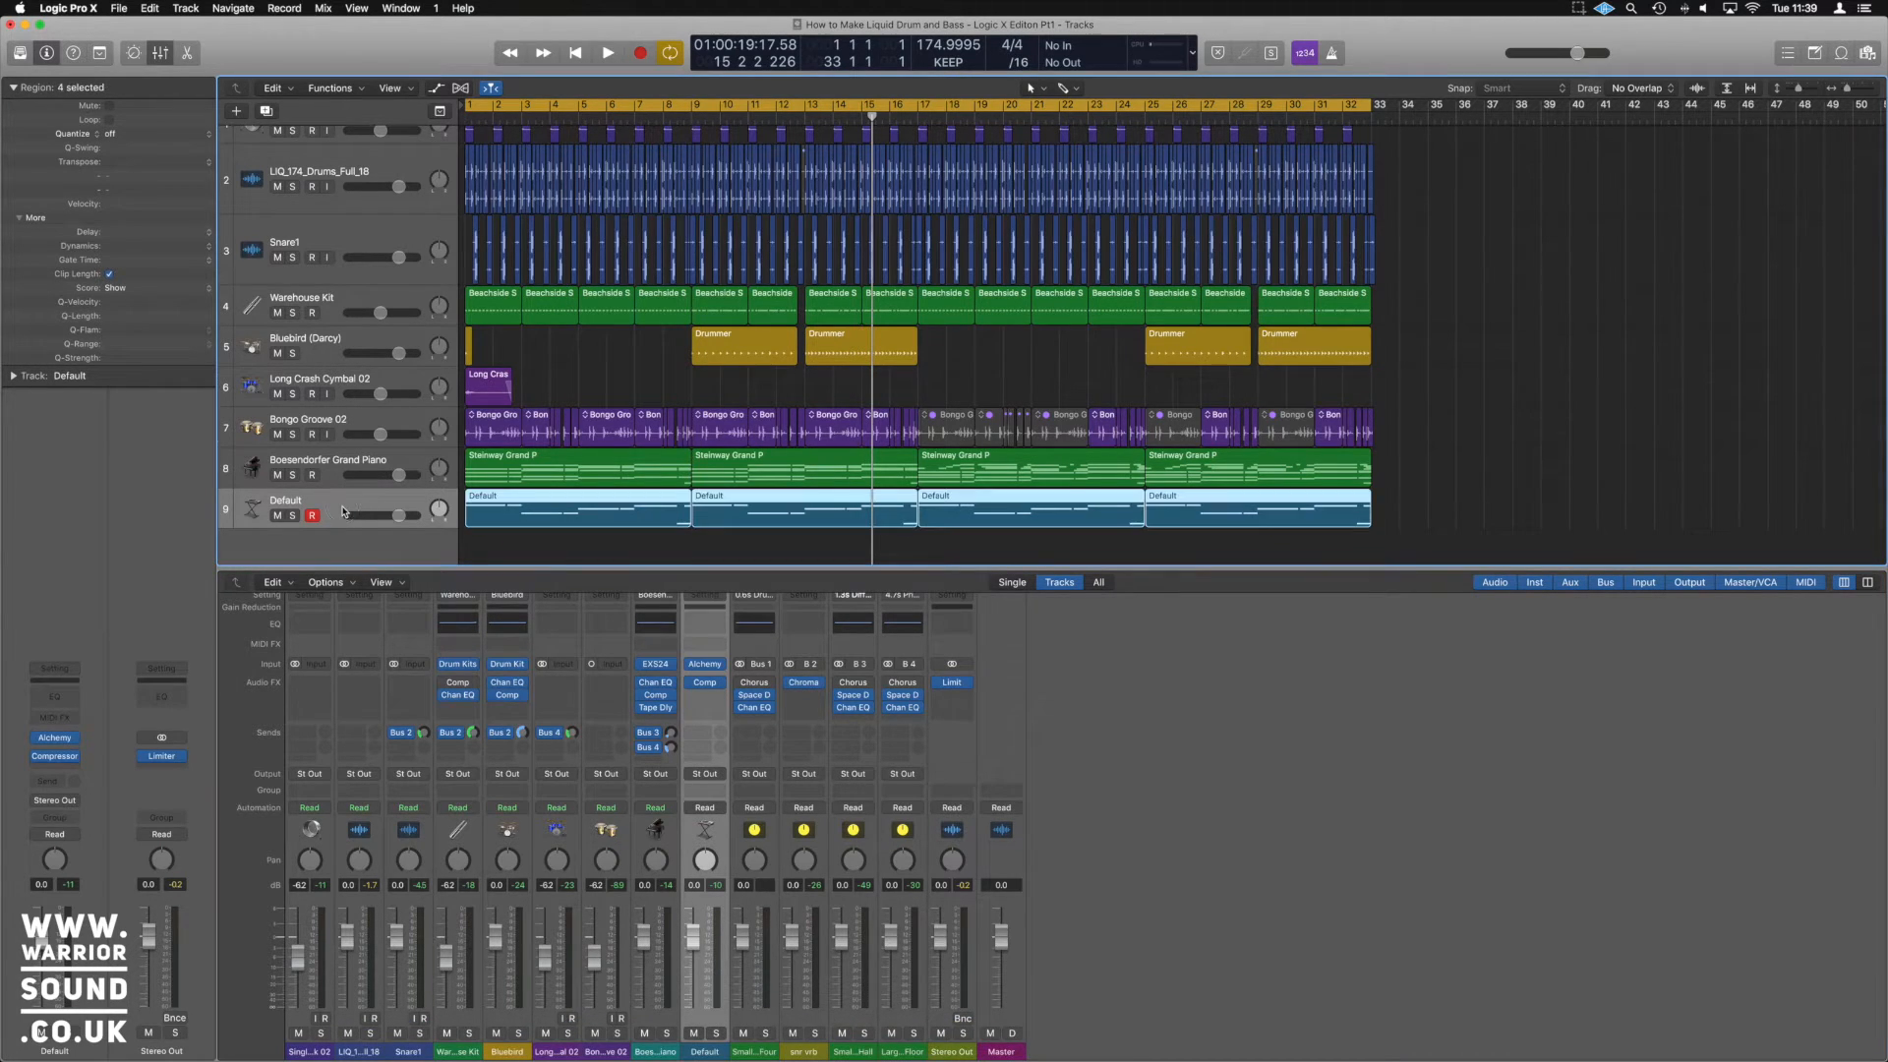
double_click(344, 510)
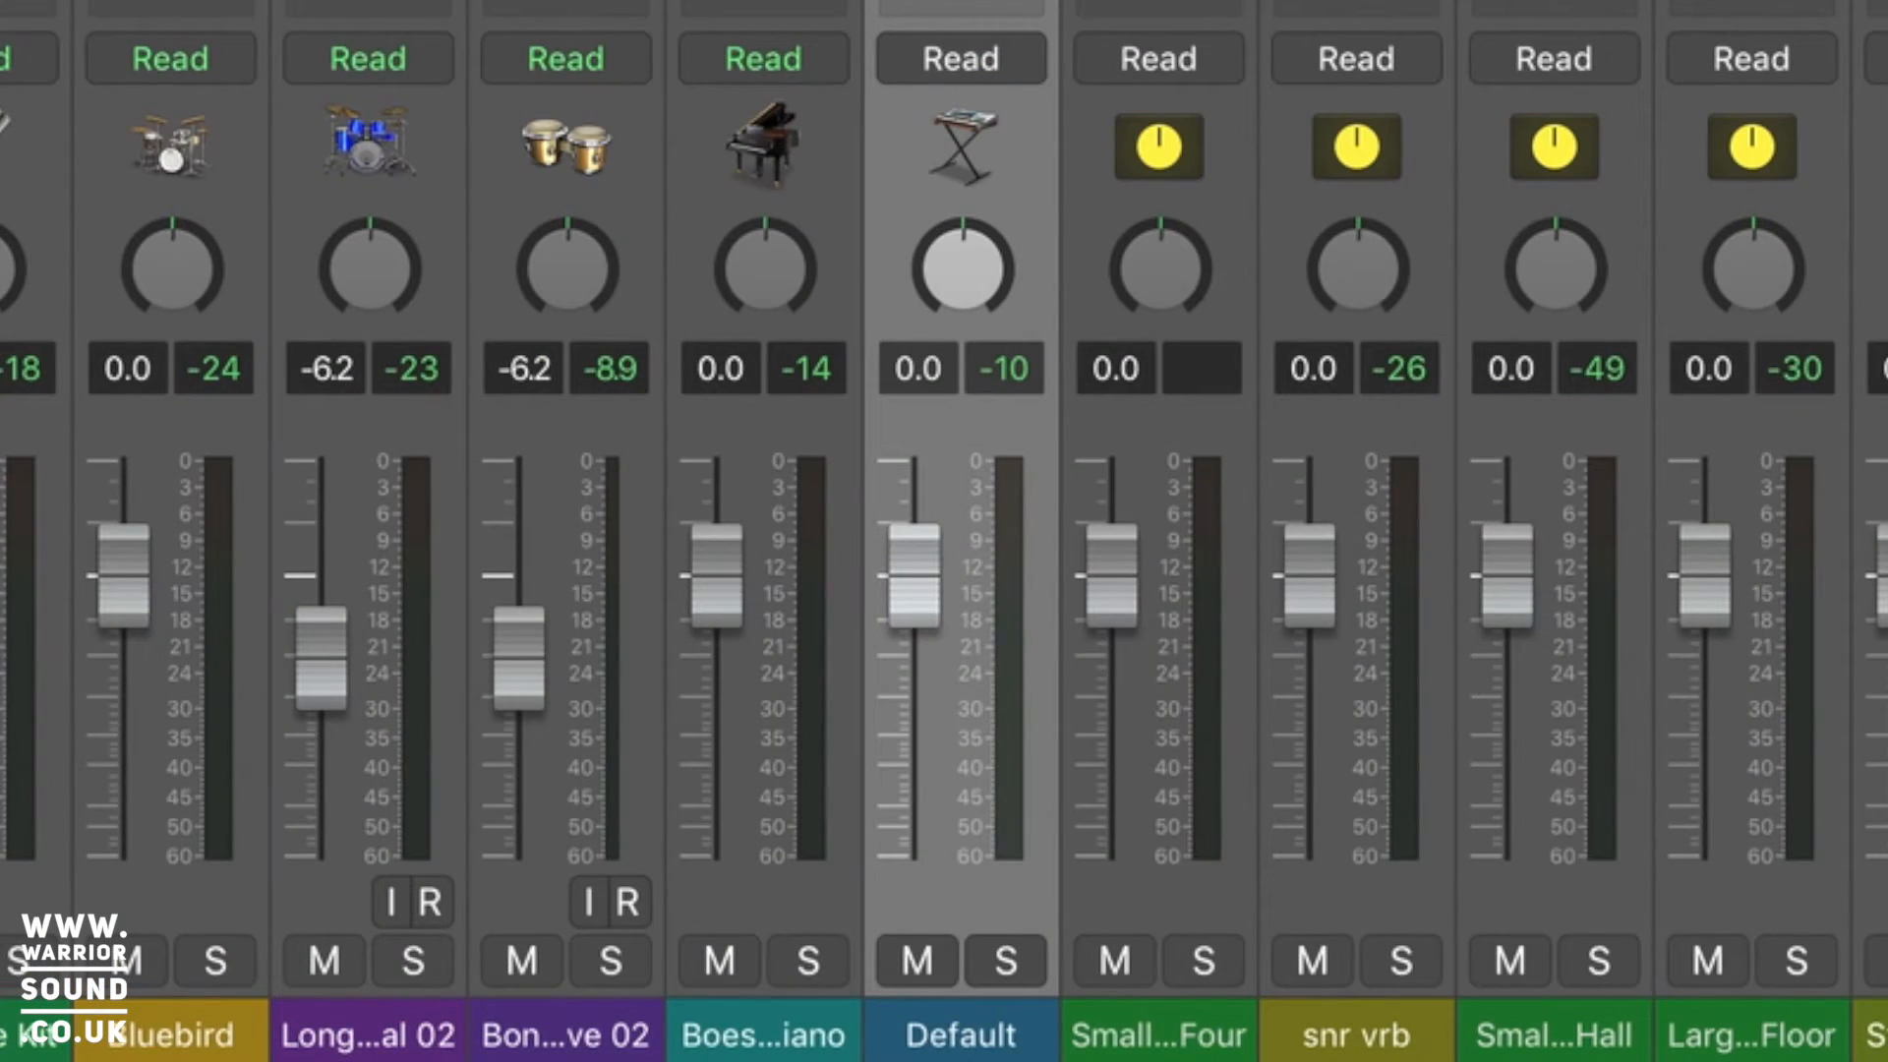
type("Subber")
key("Return")
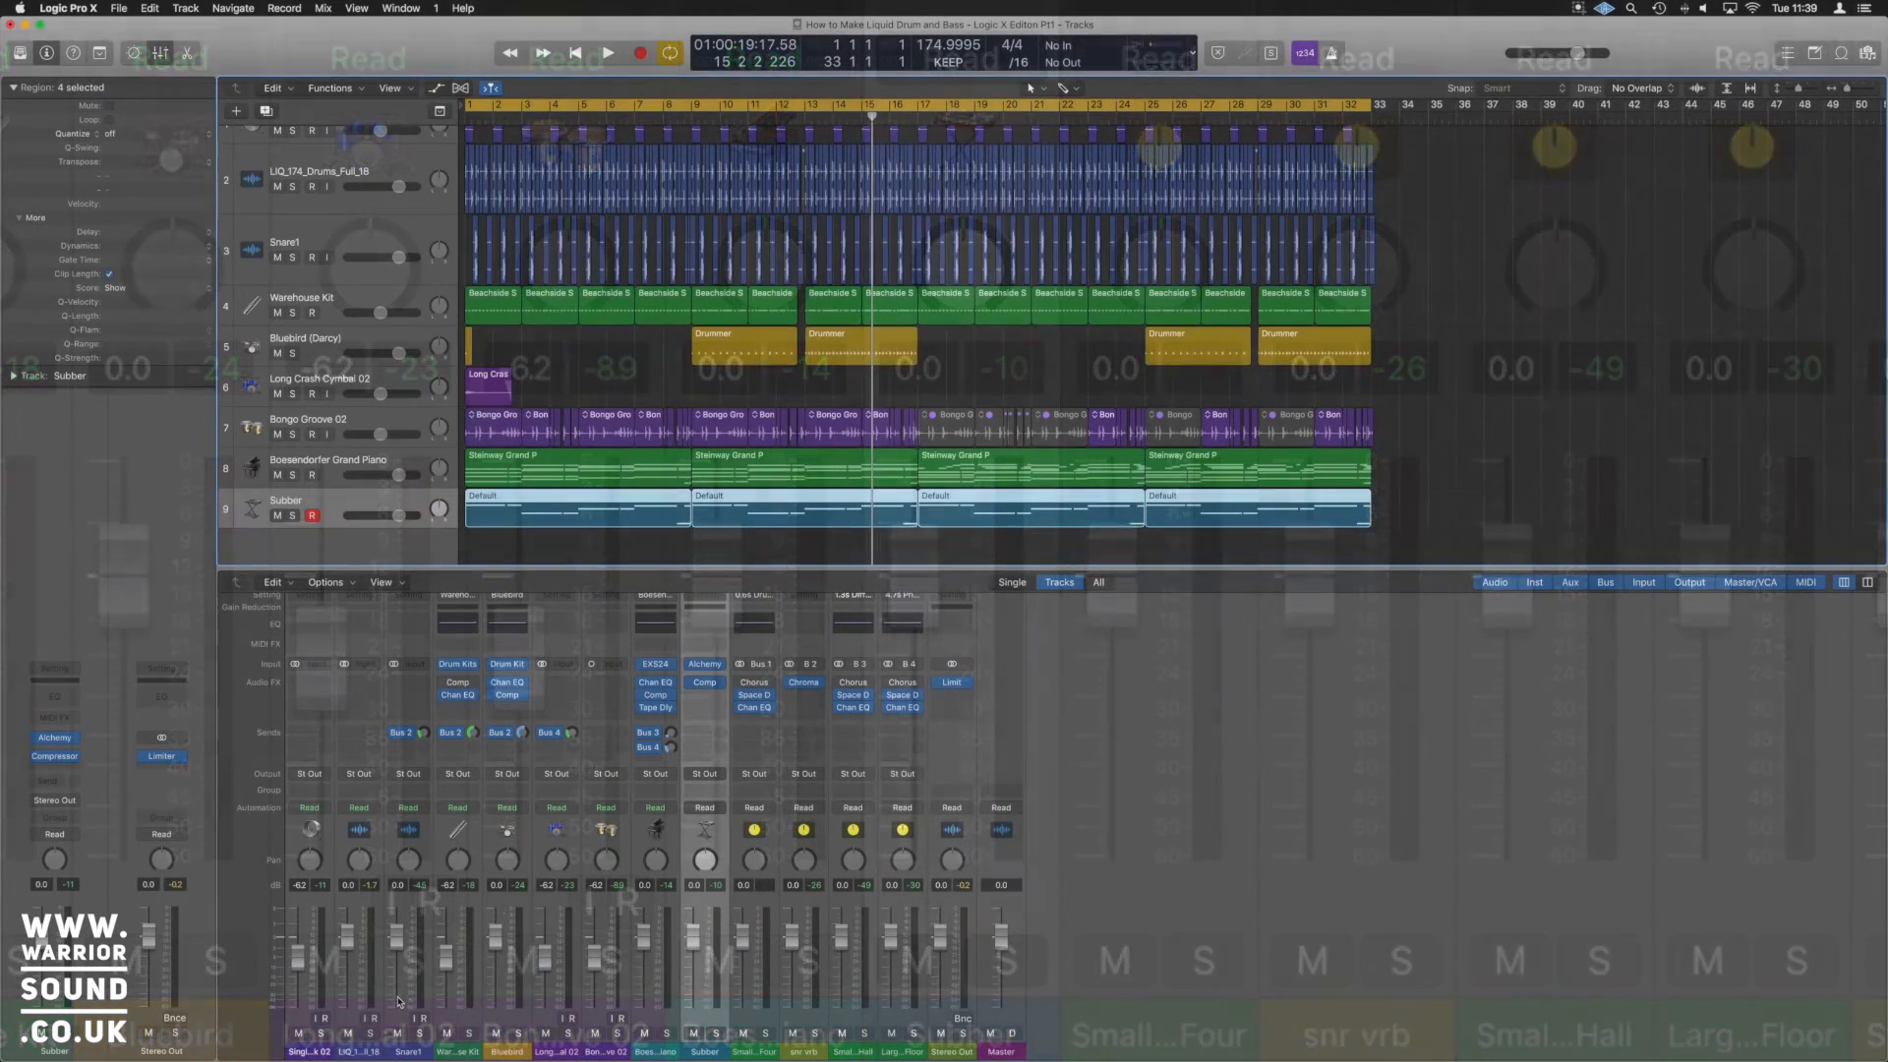
Select the mixer channels from Single Kick 02 through Subber, pull their volume faders fully down together, and deselect them
left_click(313, 1052, "shift")
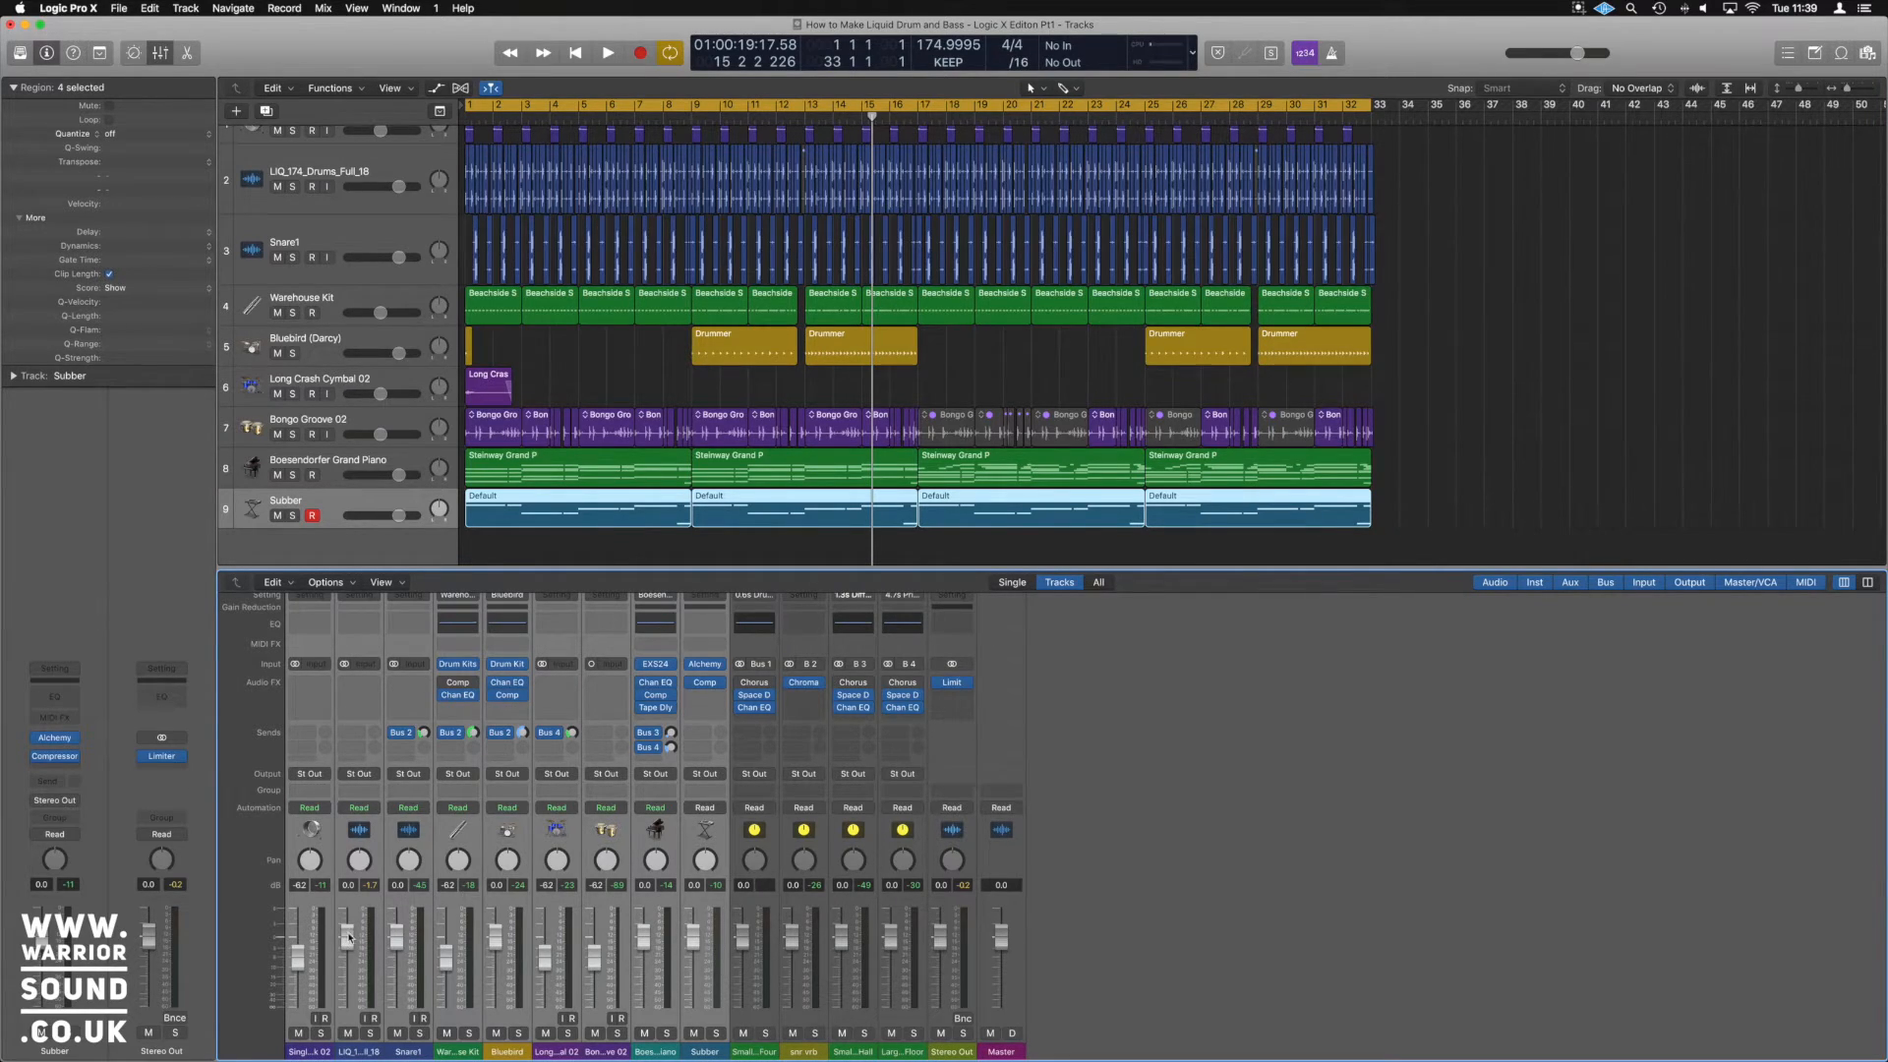
left_click_drag(349, 939, 348, 1012)
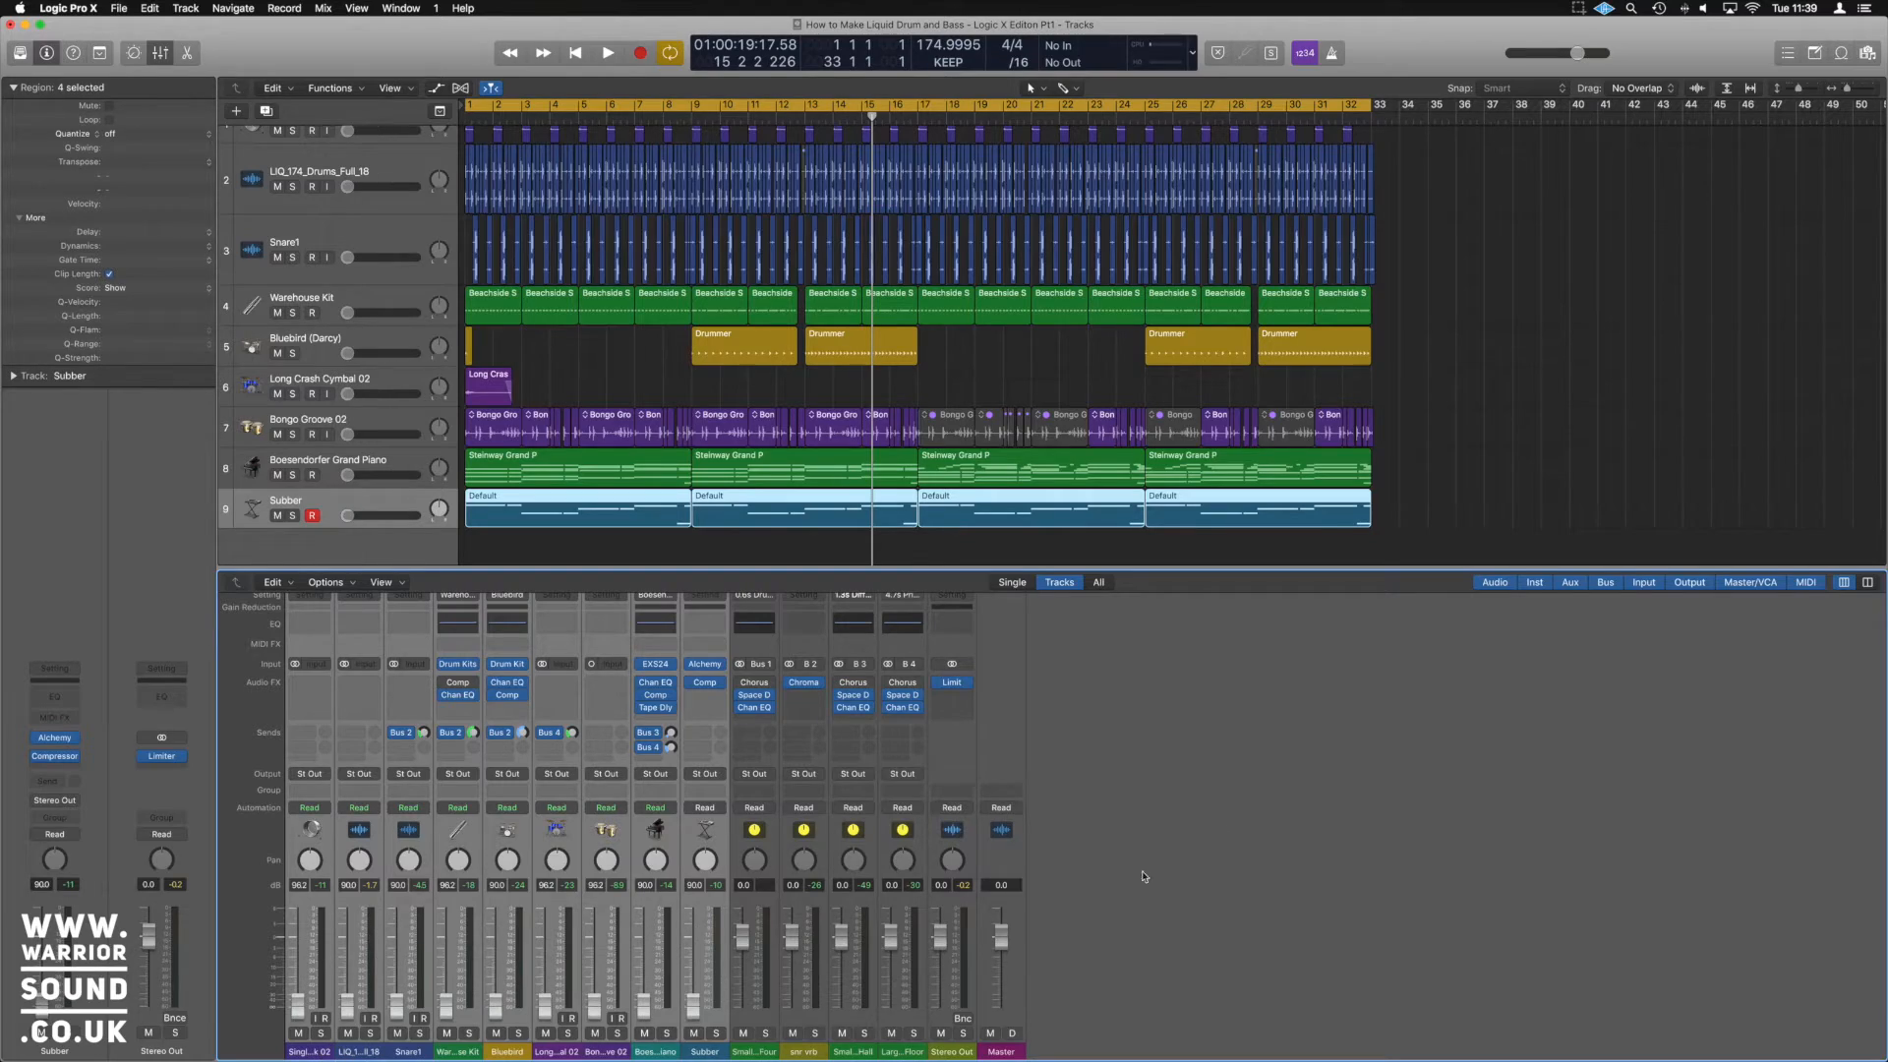
left_click(1057, 799)
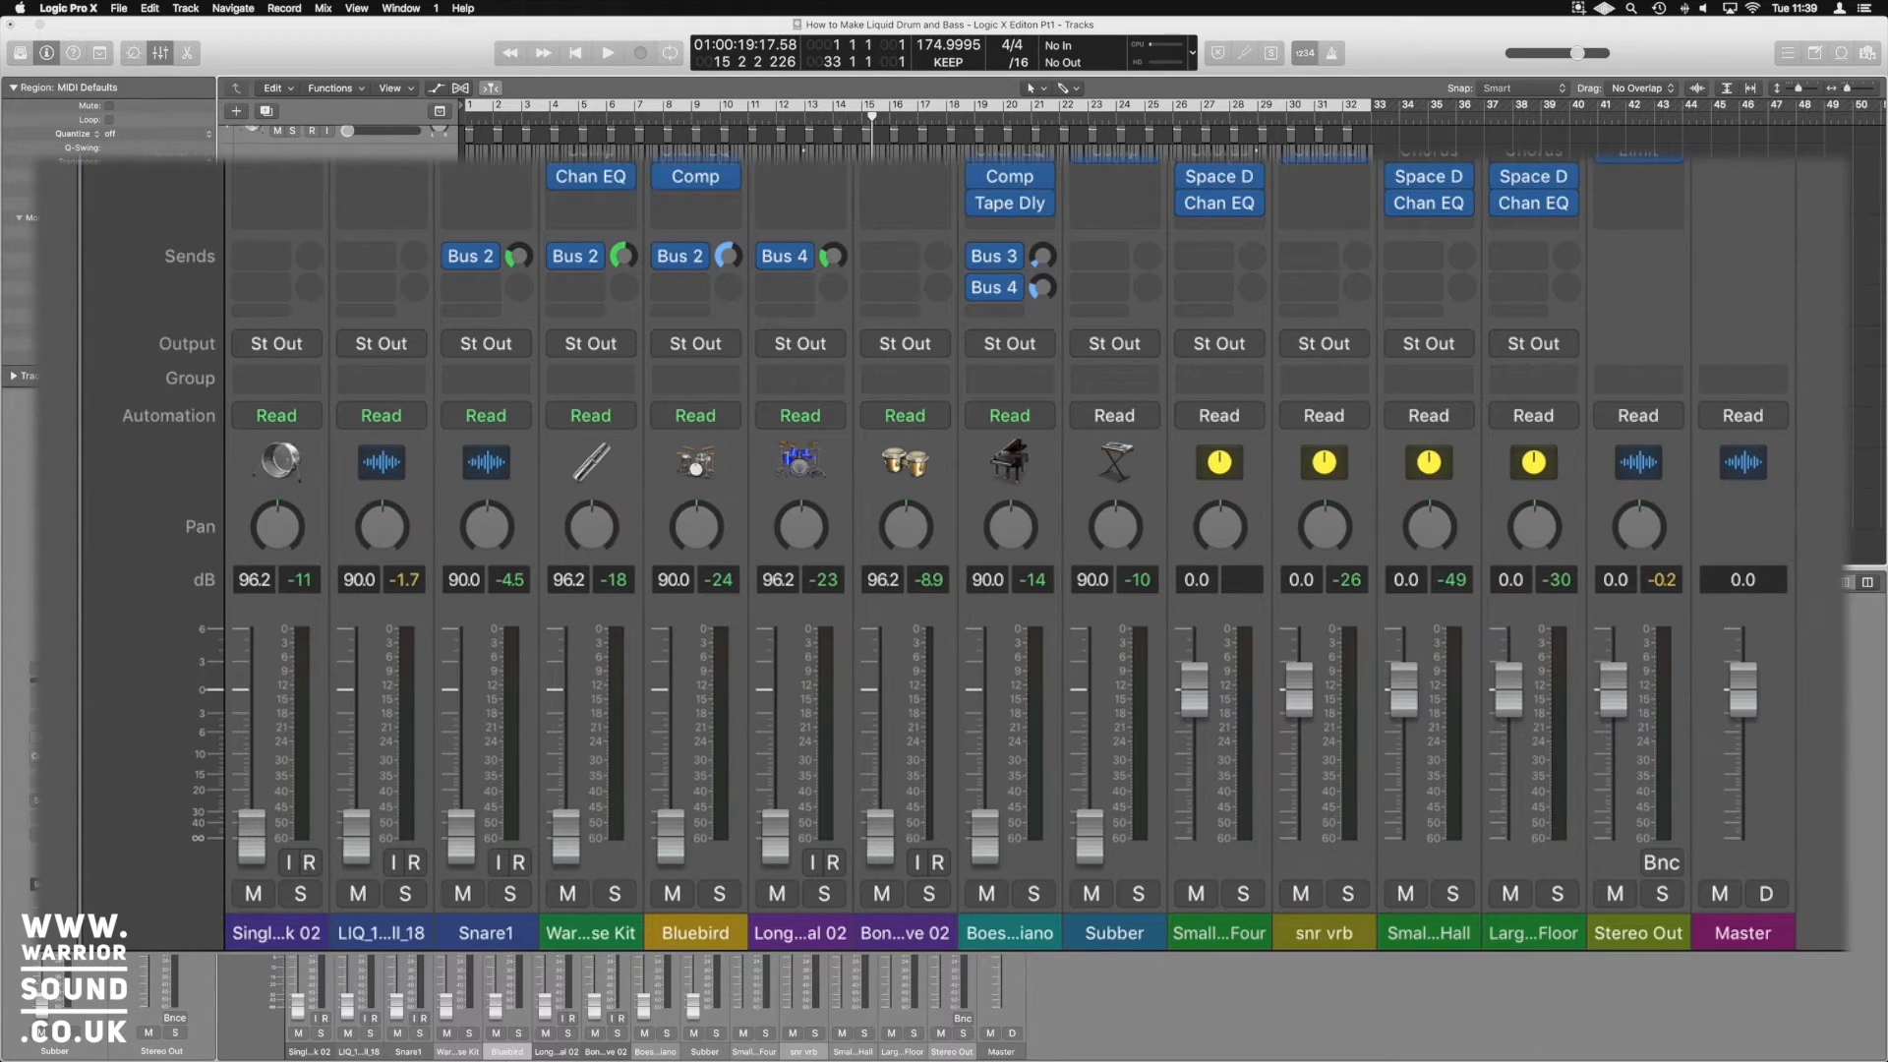
Play from the start and set the levels of Single Kick 02 to -8.0 dB, LIQ_174_Drums_Full_18 to -13.4 dB and Snare1 to -16.6 dB
scroll(914, 142, "up", 2)
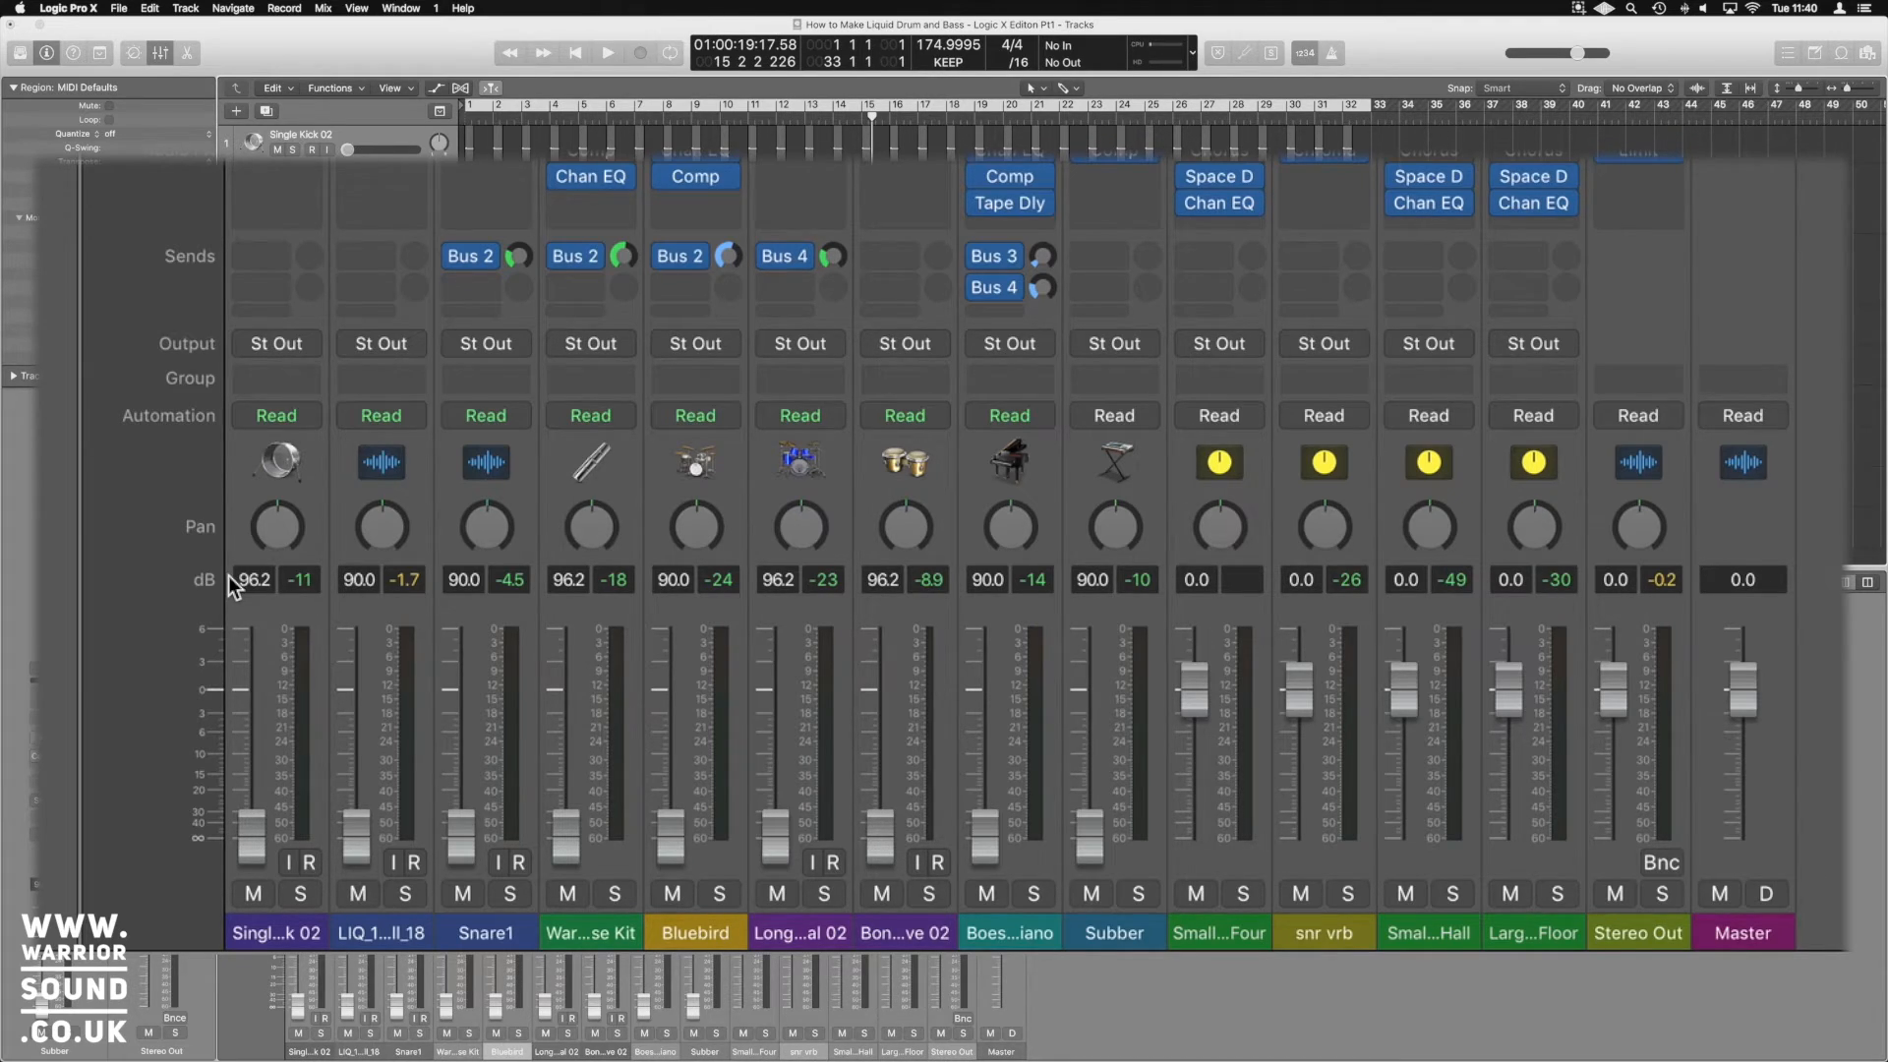
key("Return")
key("space")
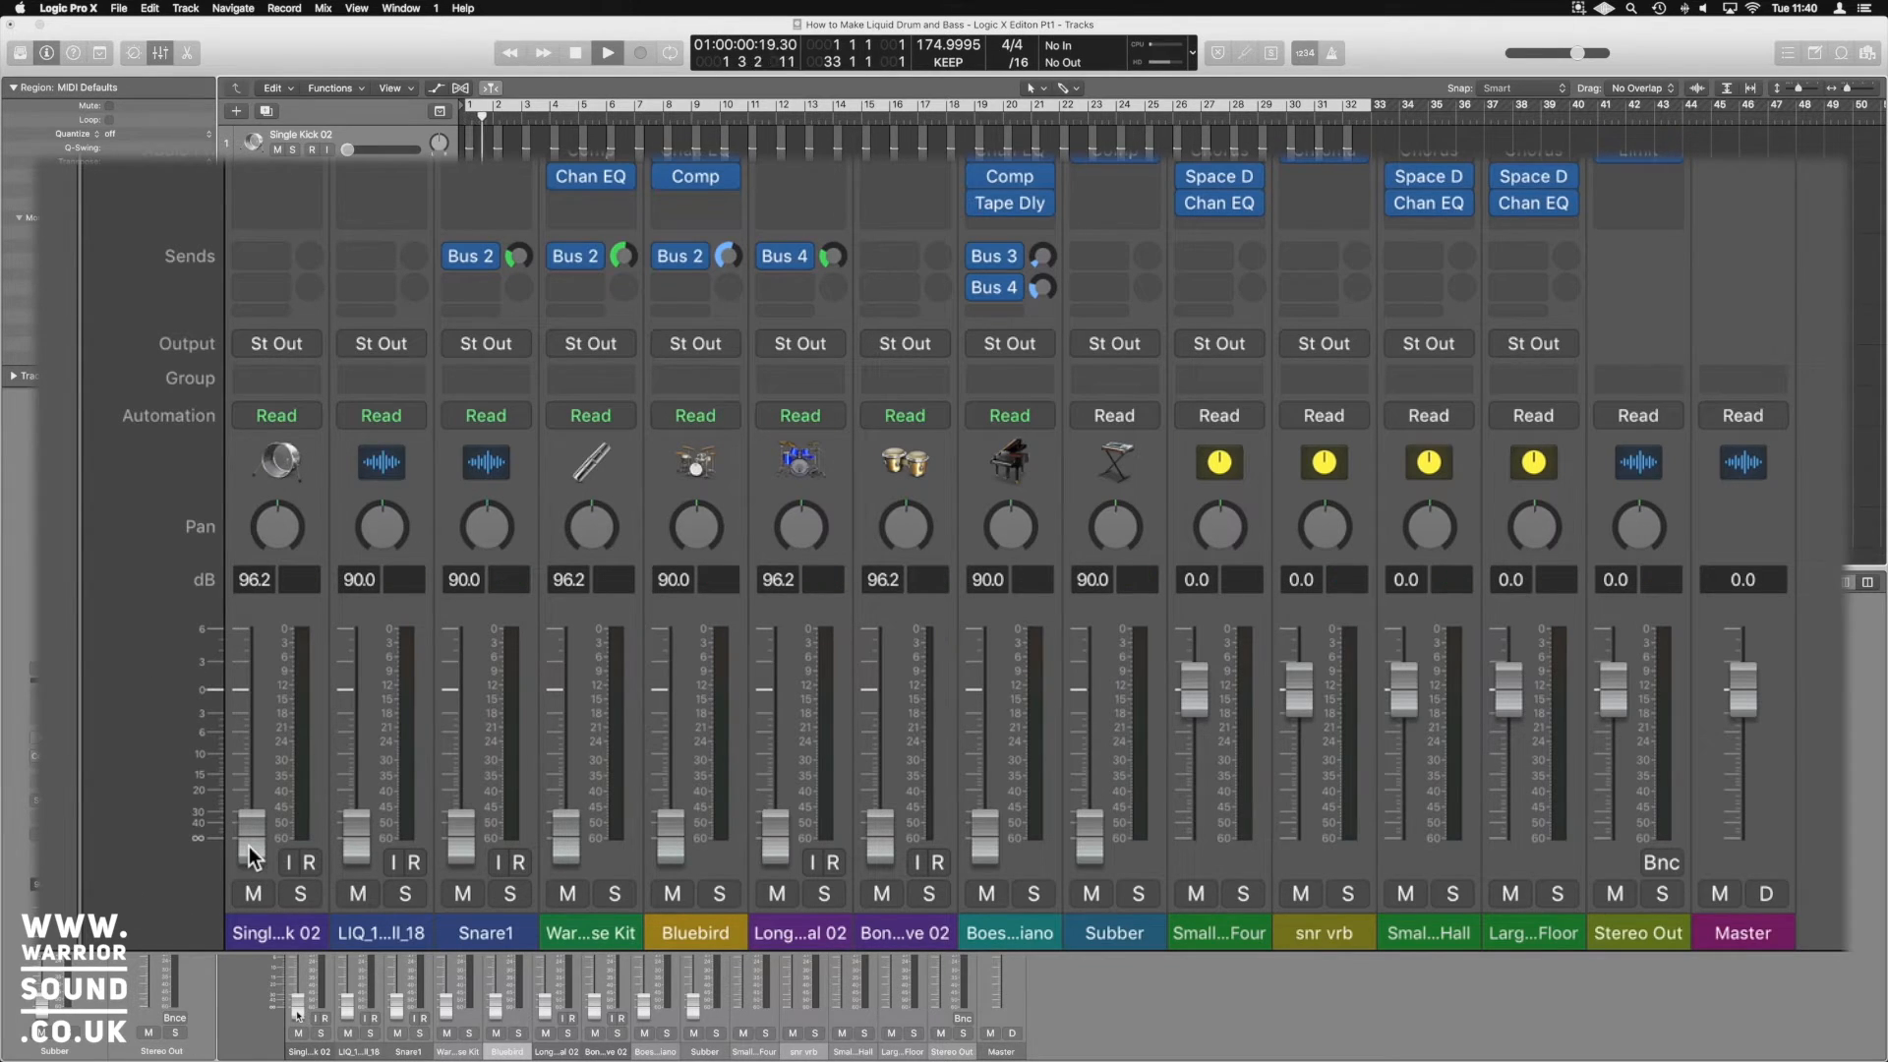
left_click_drag(296, 1008, 297, 997)
left_click_drag(252, 821, 257, 751)
left_click_drag(356, 839, 362, 758)
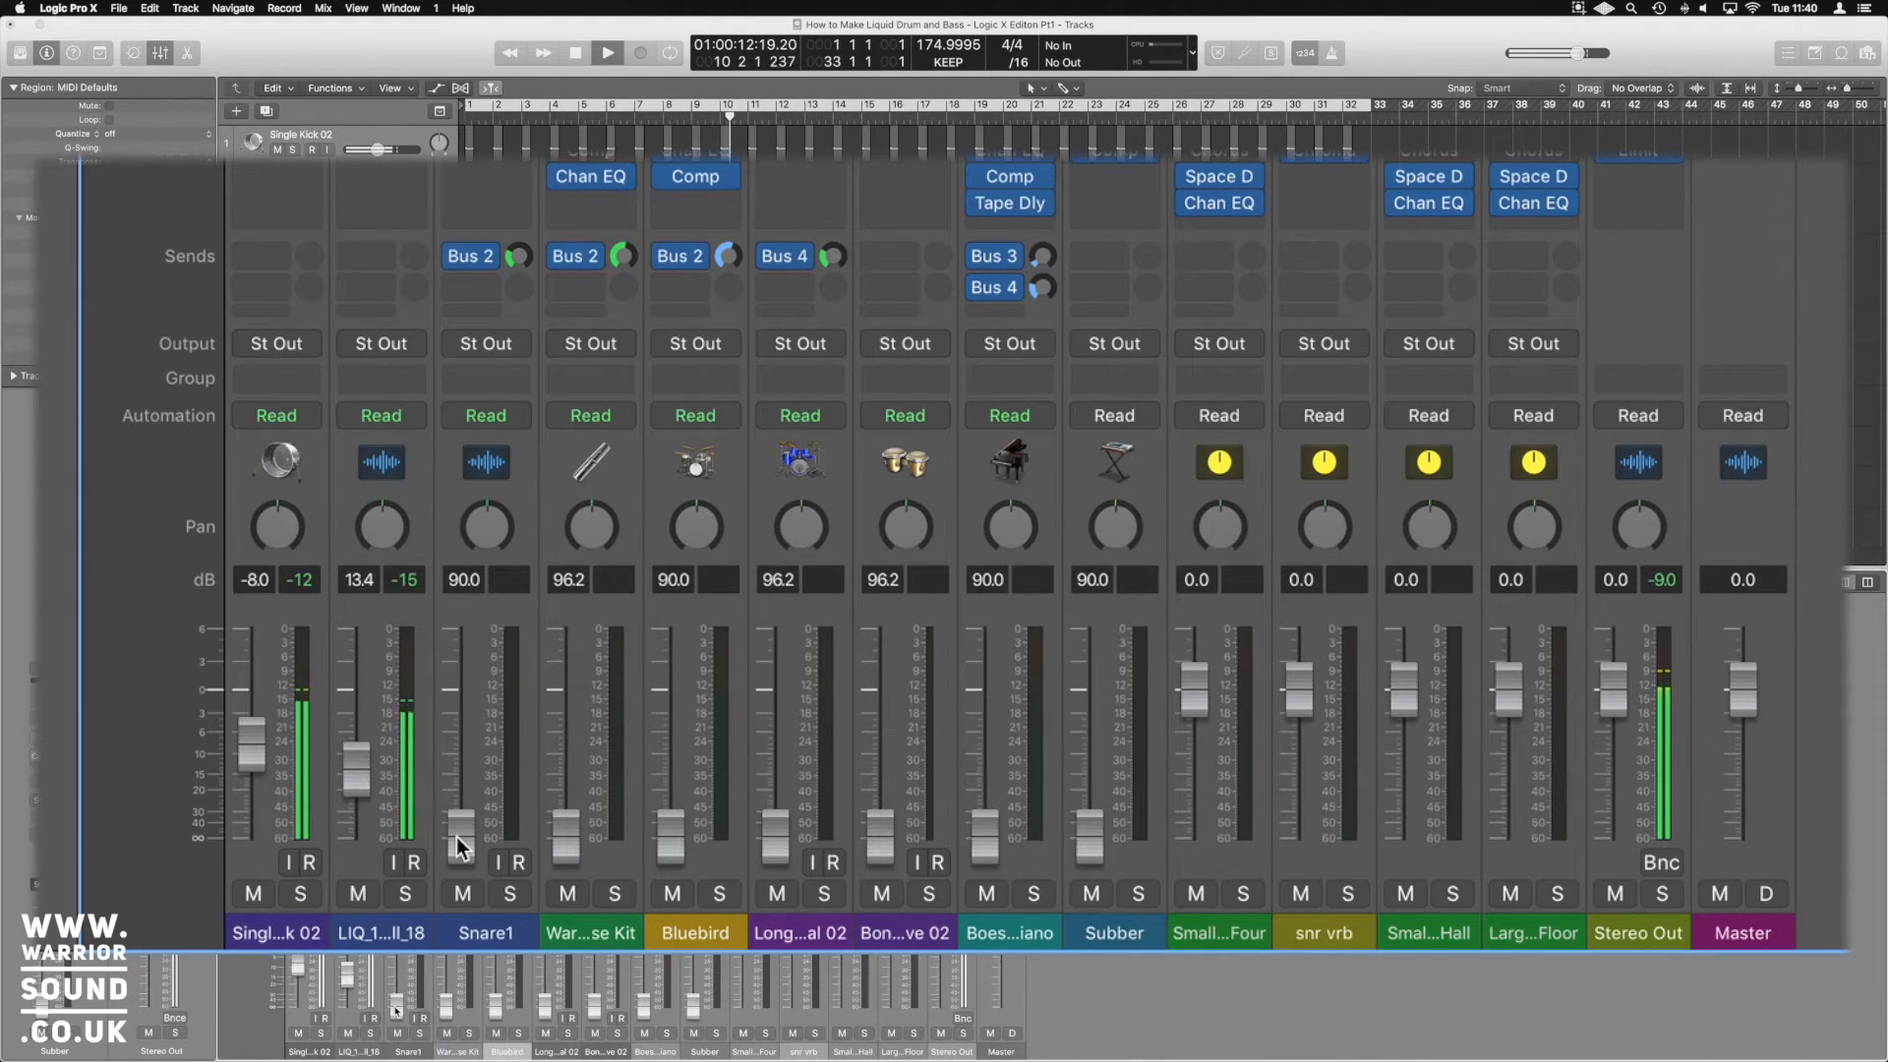
left_click_drag(456, 836, 460, 772)
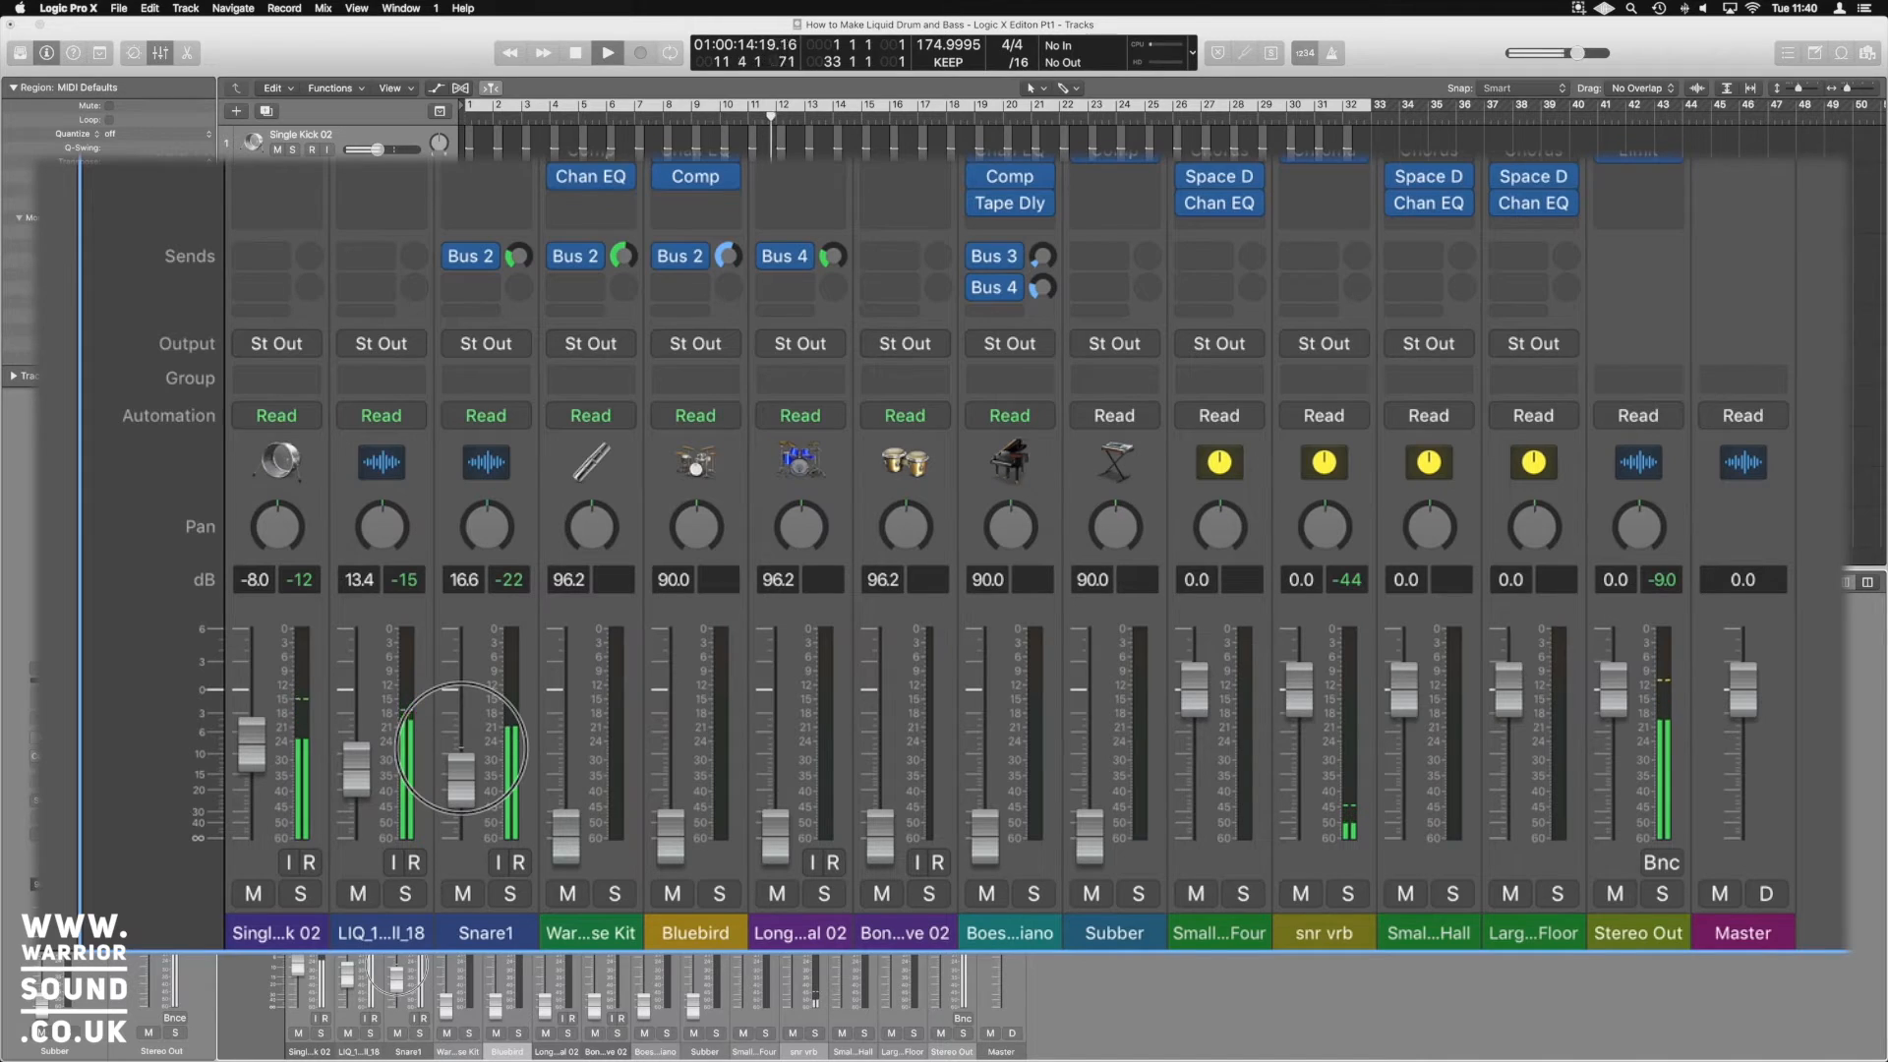
left_click(458, 782)
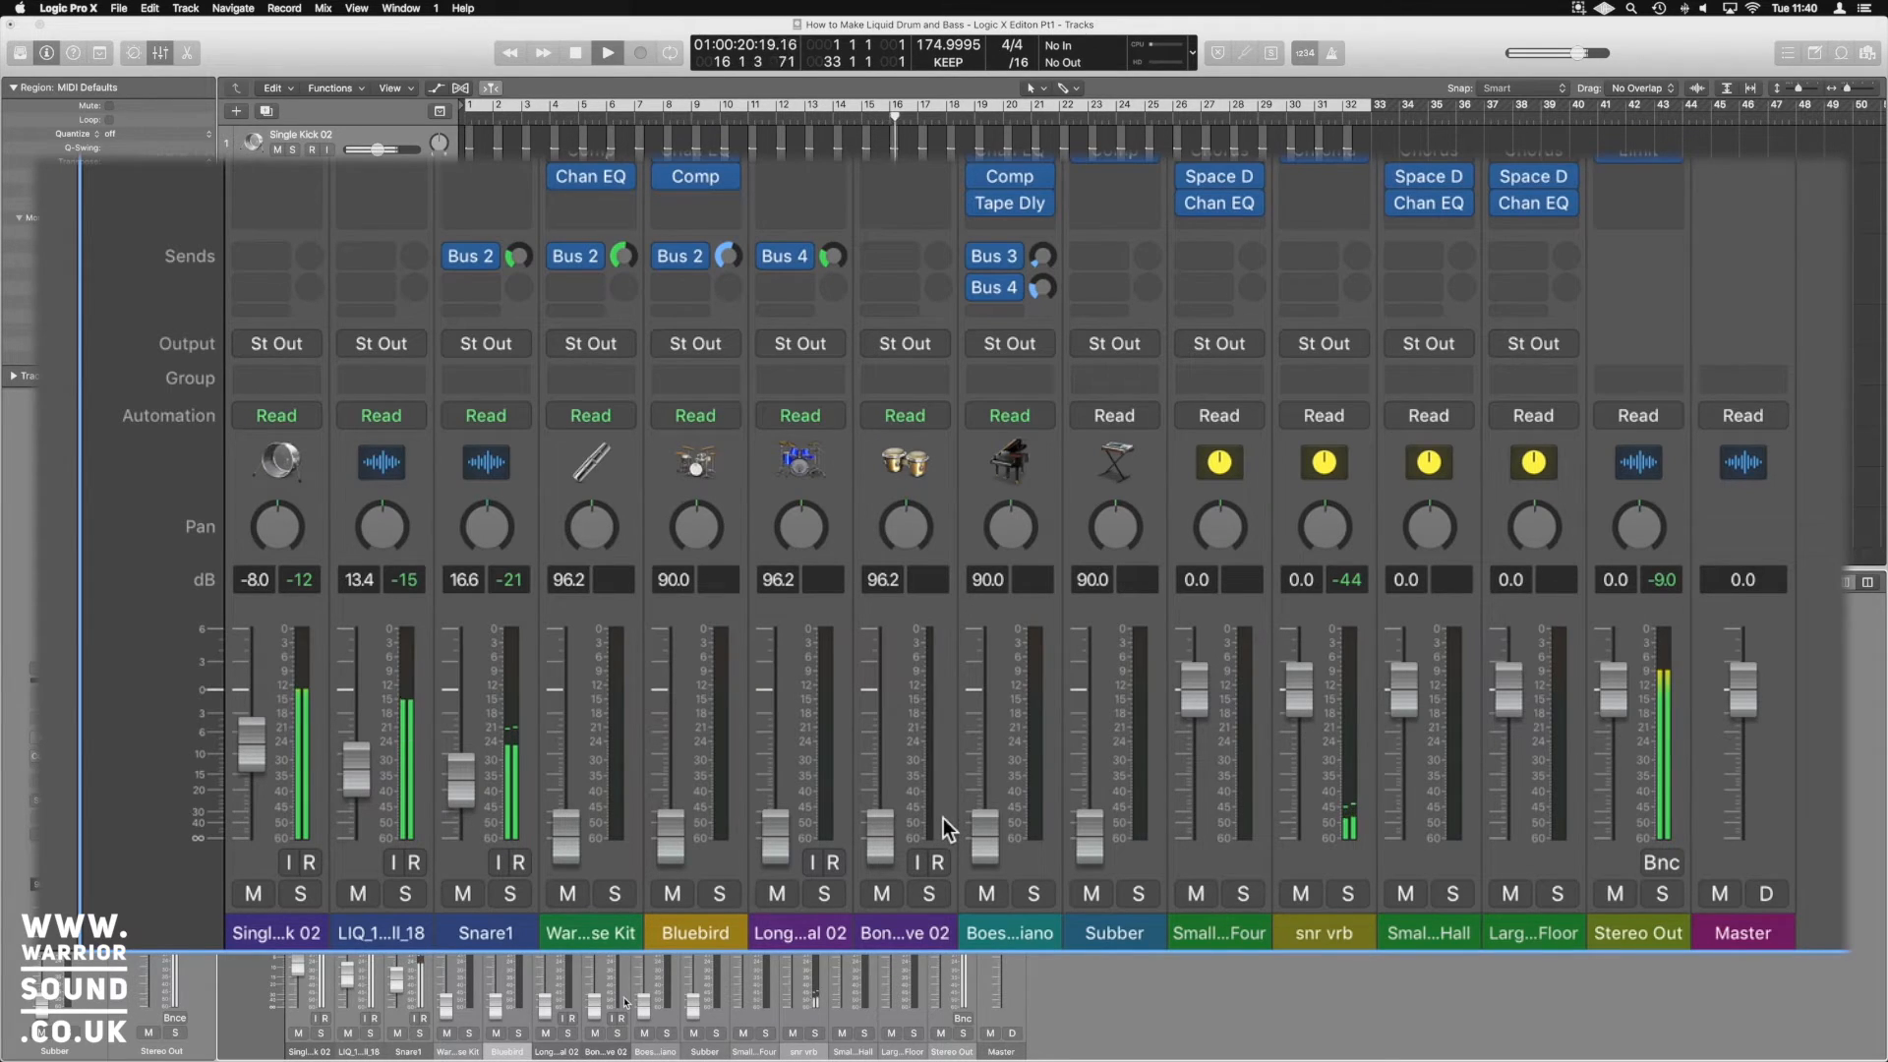
Set Subber to -10.0 dB, the Boesendorfer piano to -17.0 dB, Bongo Groove 02 to -24.0 dB and Long Crash Cymbal 02 to -17.6 dB
left_click_drag(1090, 833, 1095, 740)
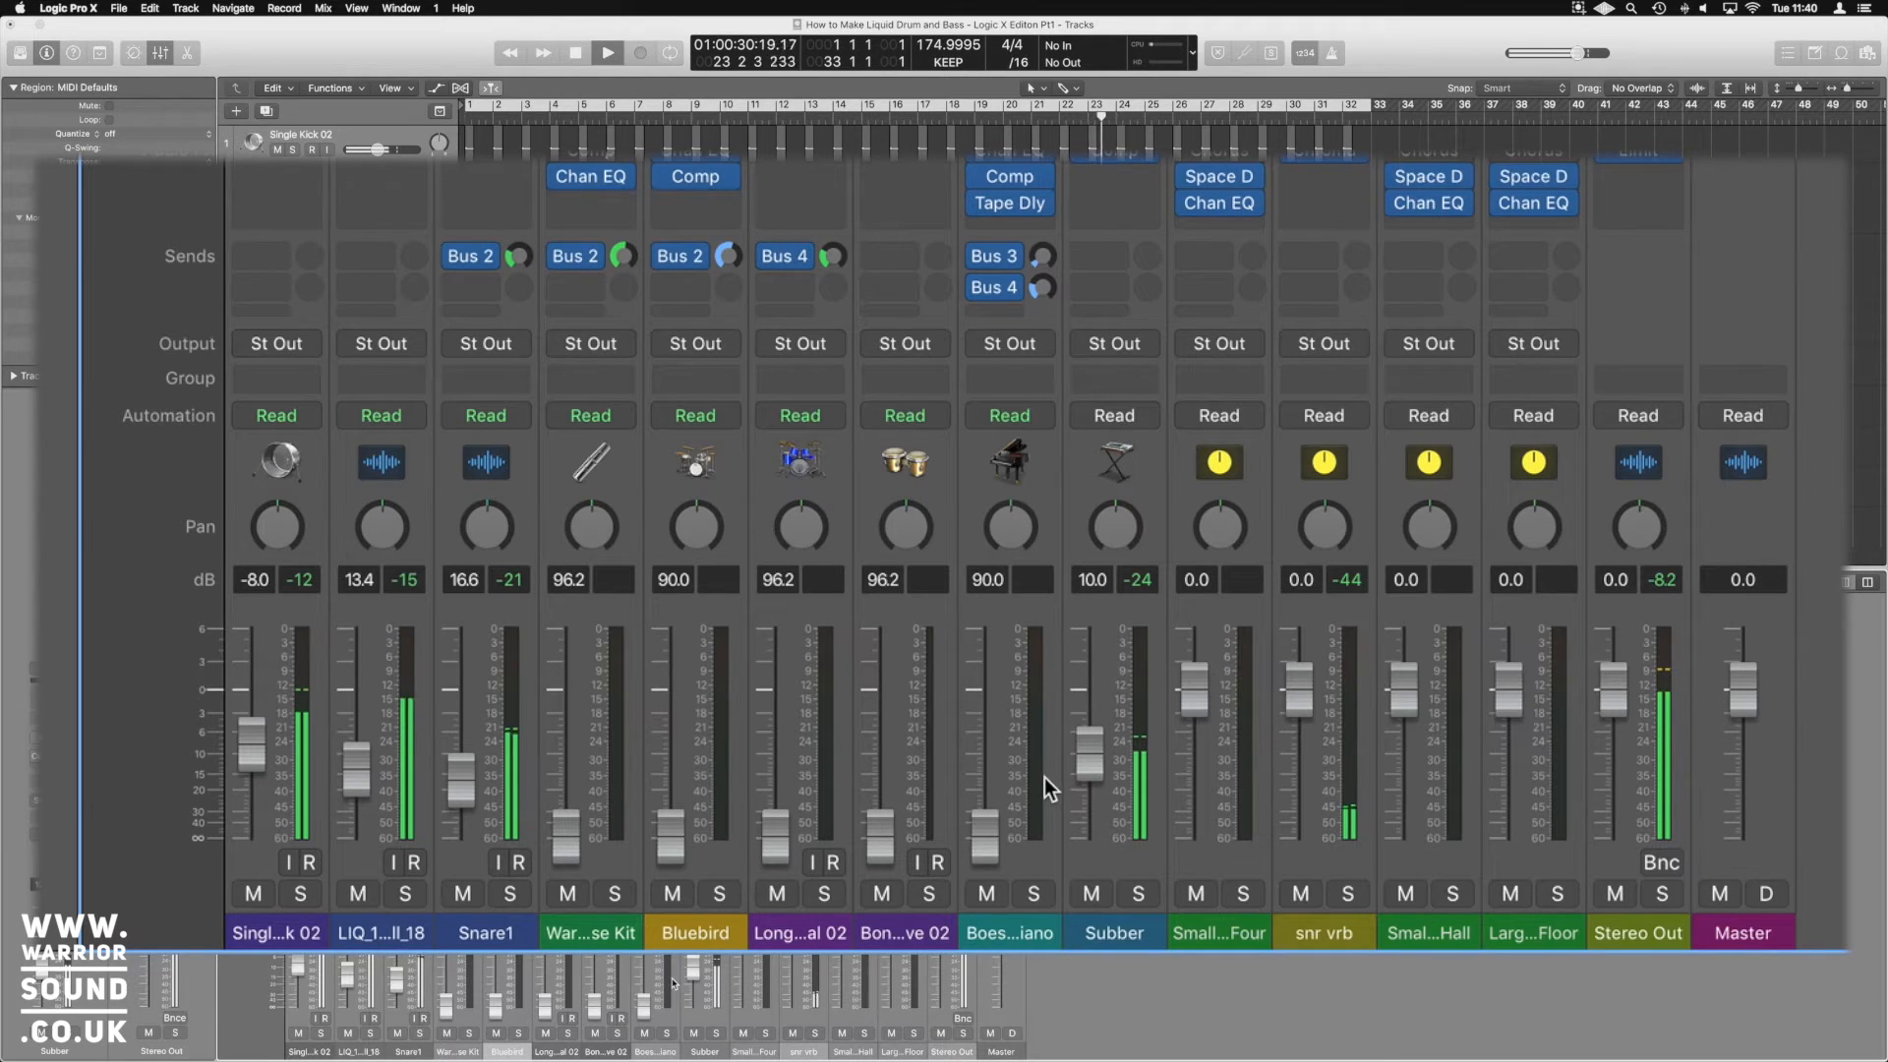
left_click_drag(988, 818, 1000, 784)
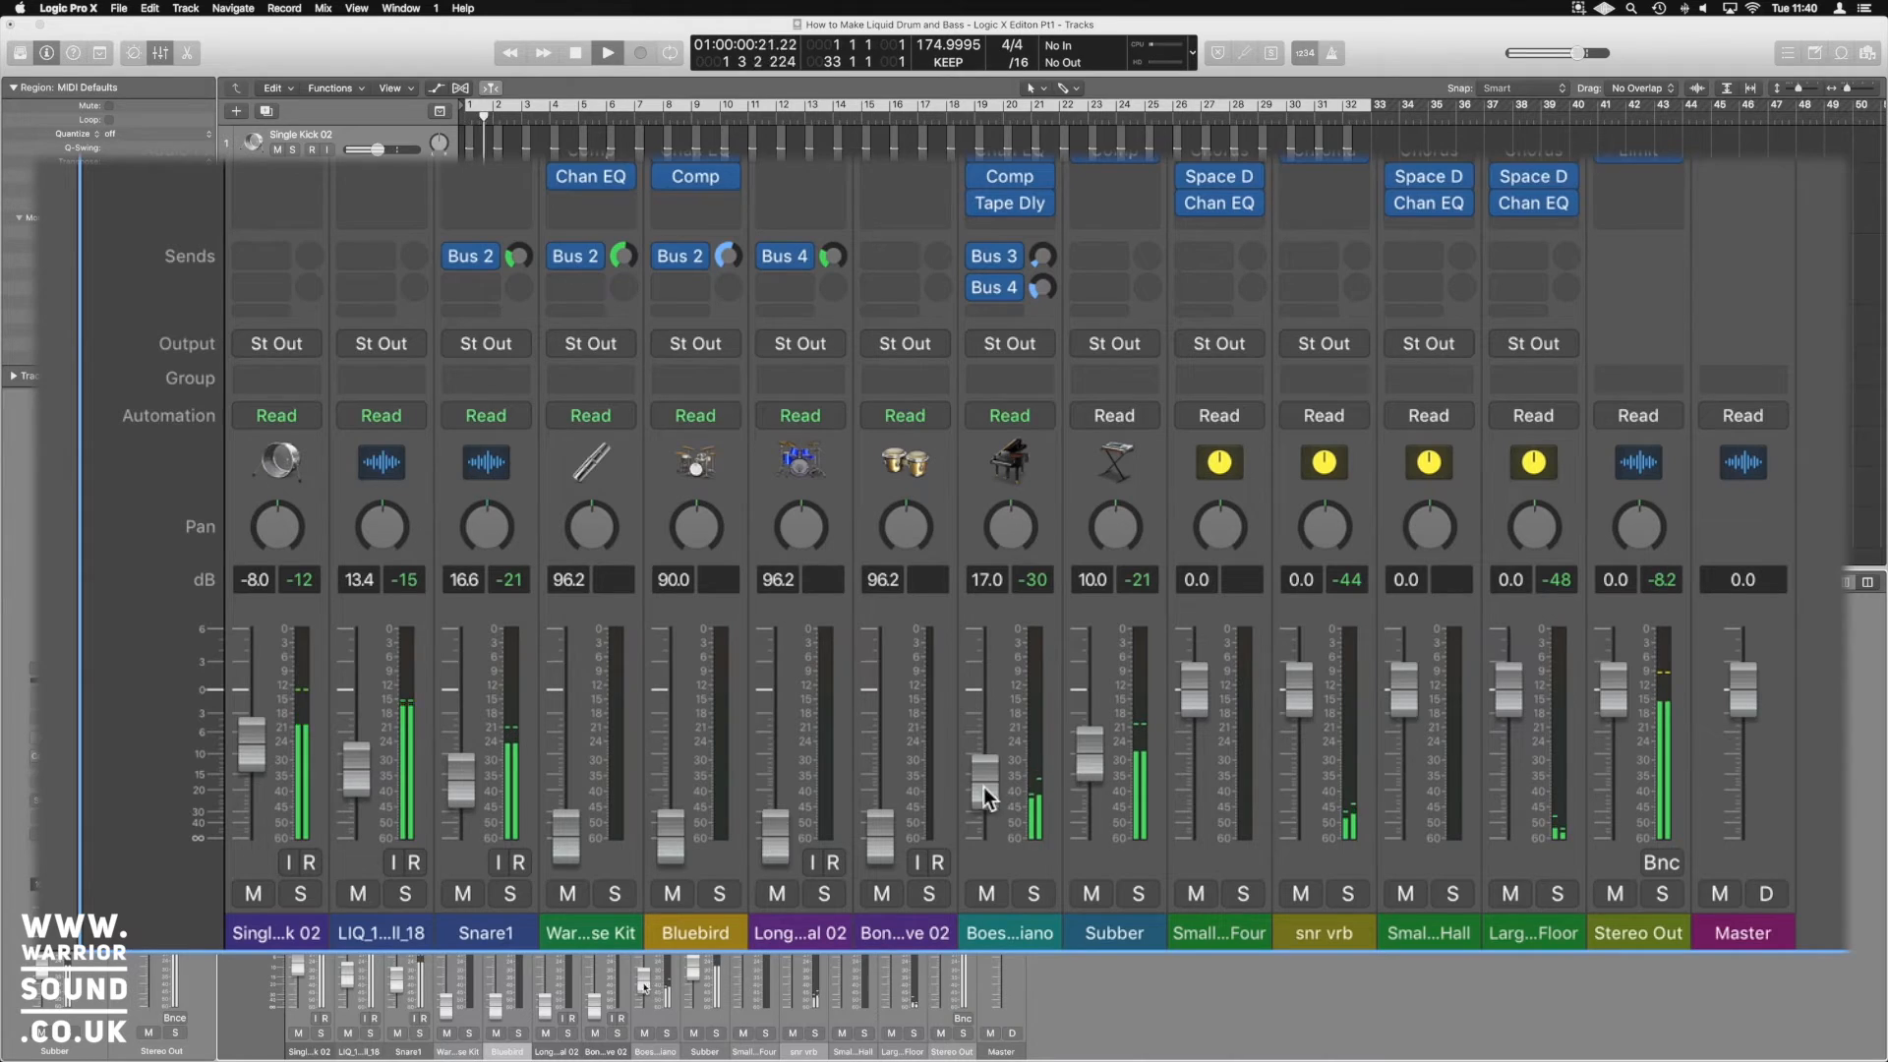
left_click_drag(888, 841, 895, 781)
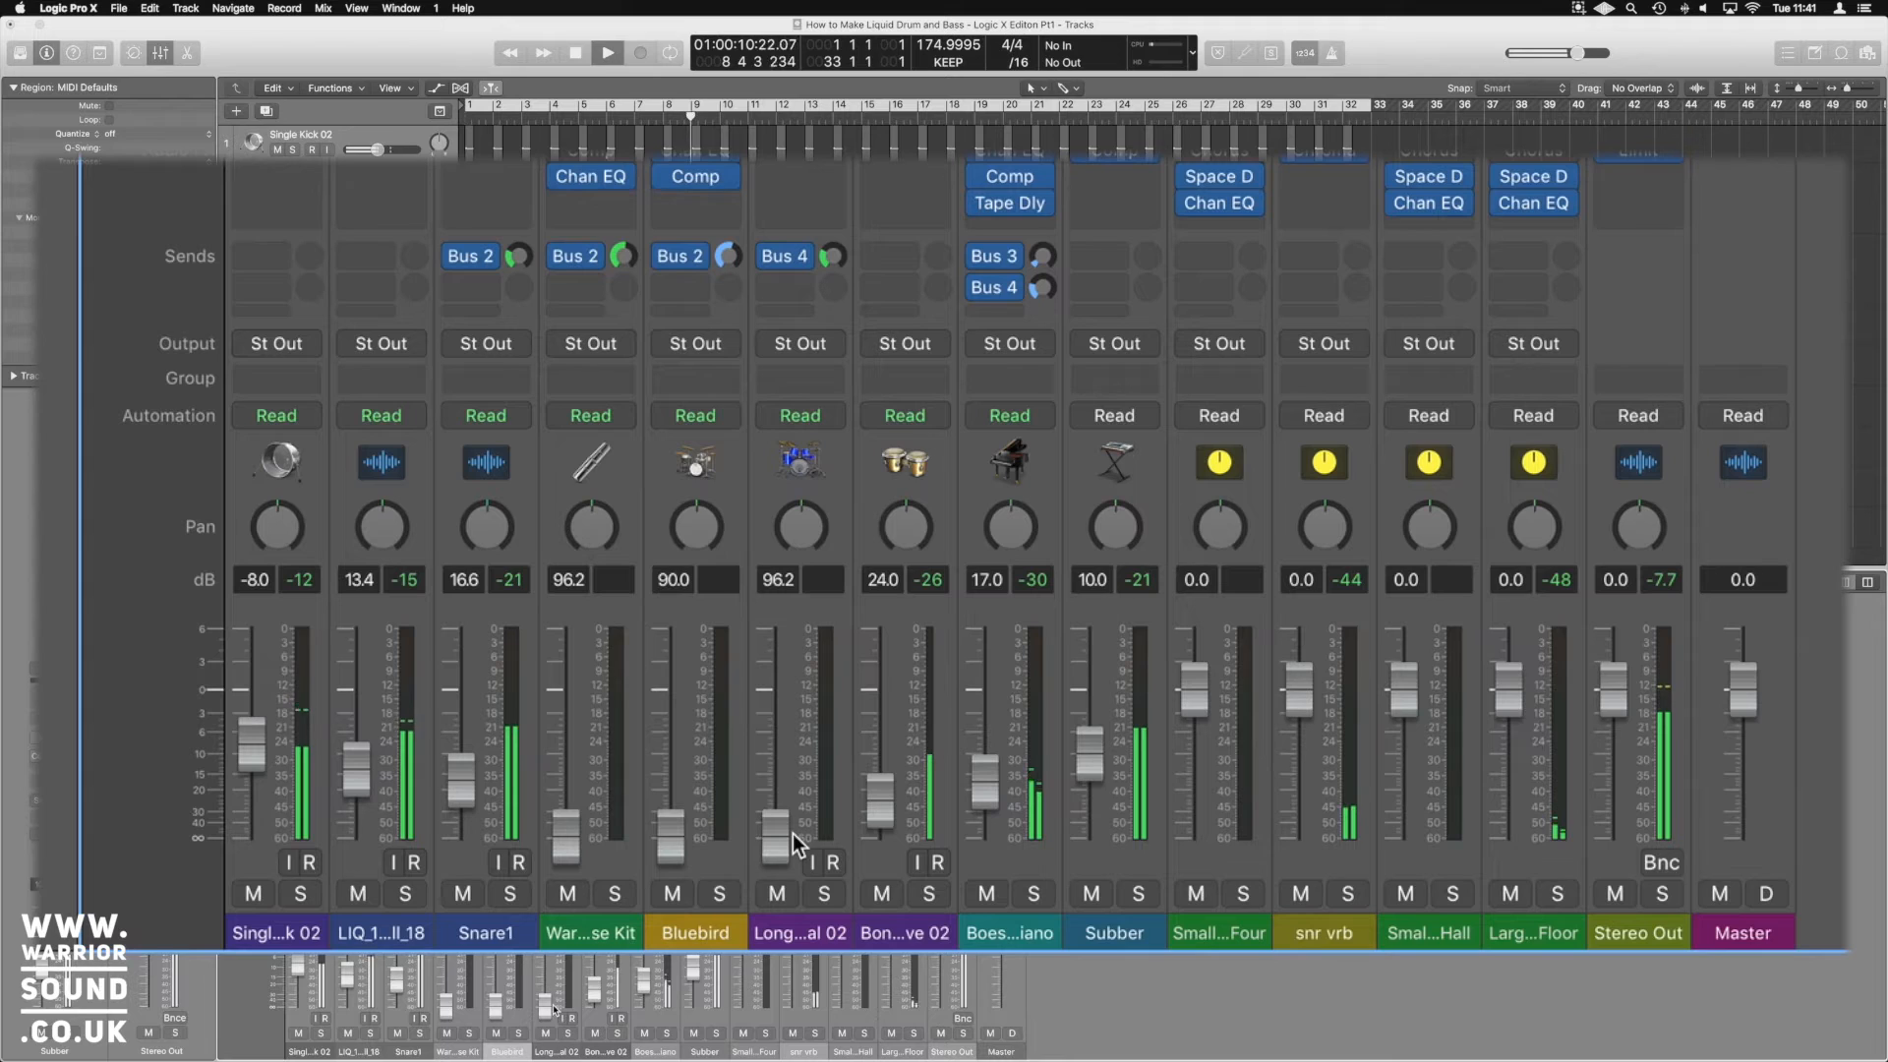
left_click_drag(778, 841, 785, 785)
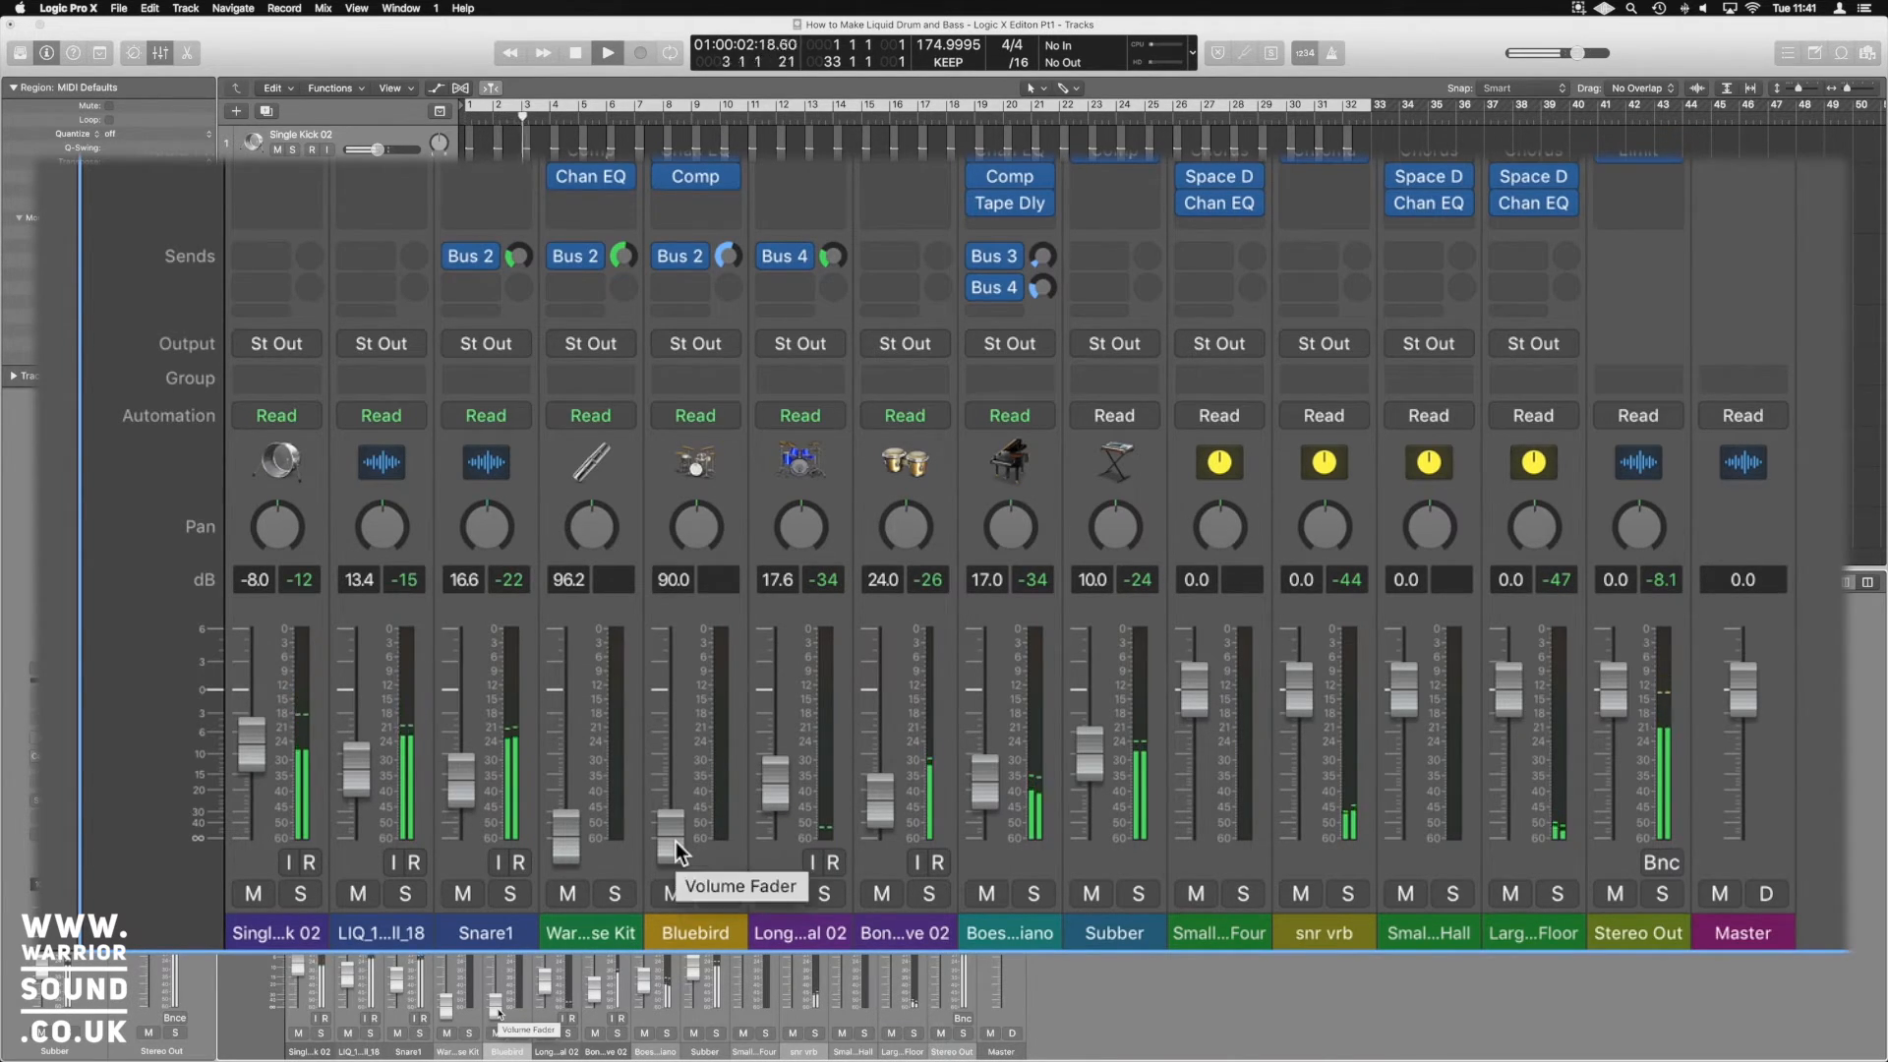
Balance the remaining percussion by setting Warehouse Kit to -11.2 dB and Bluebird to -5.0 dB
left_click_drag(564, 842, 578, 696)
left_click_drag(575, 764, 576, 759)
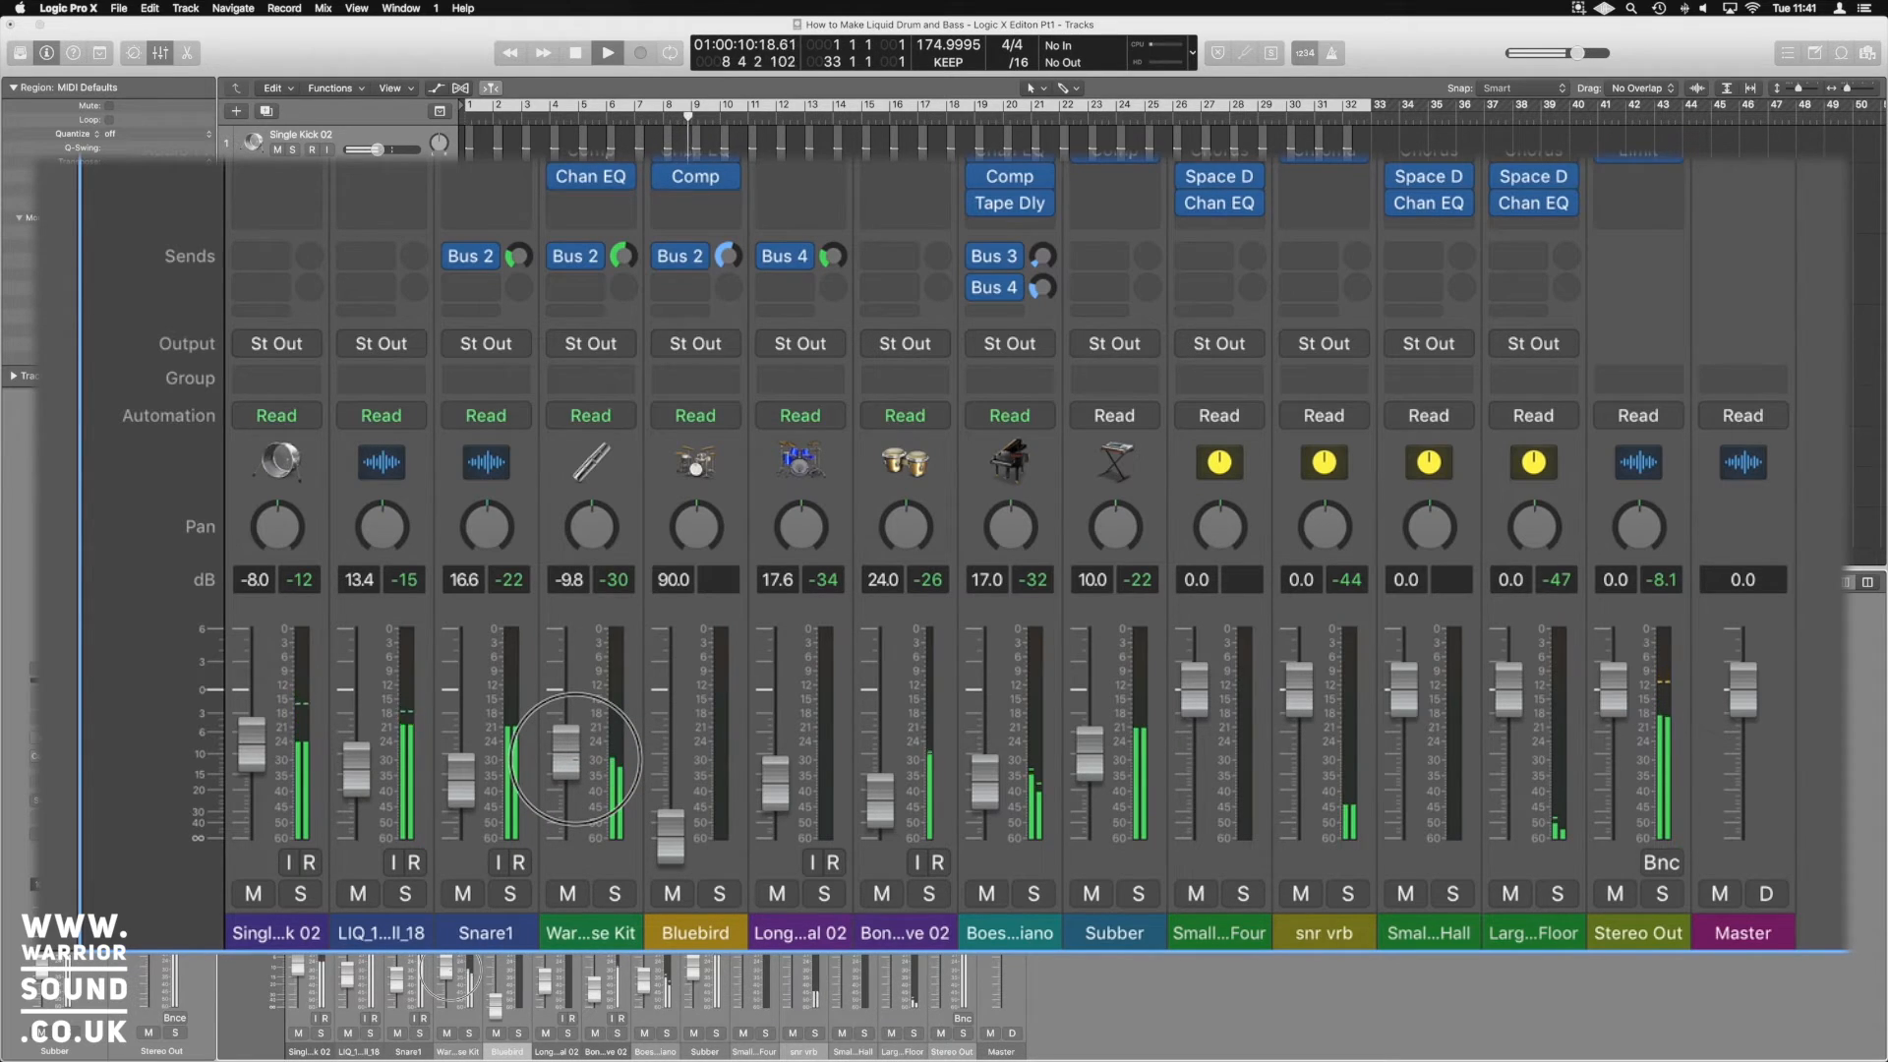
left_click_drag(669, 824, 671, 729)
left_click_drag(569, 758, 569, 767)
left_click_drag(676, 798, 678, 722)
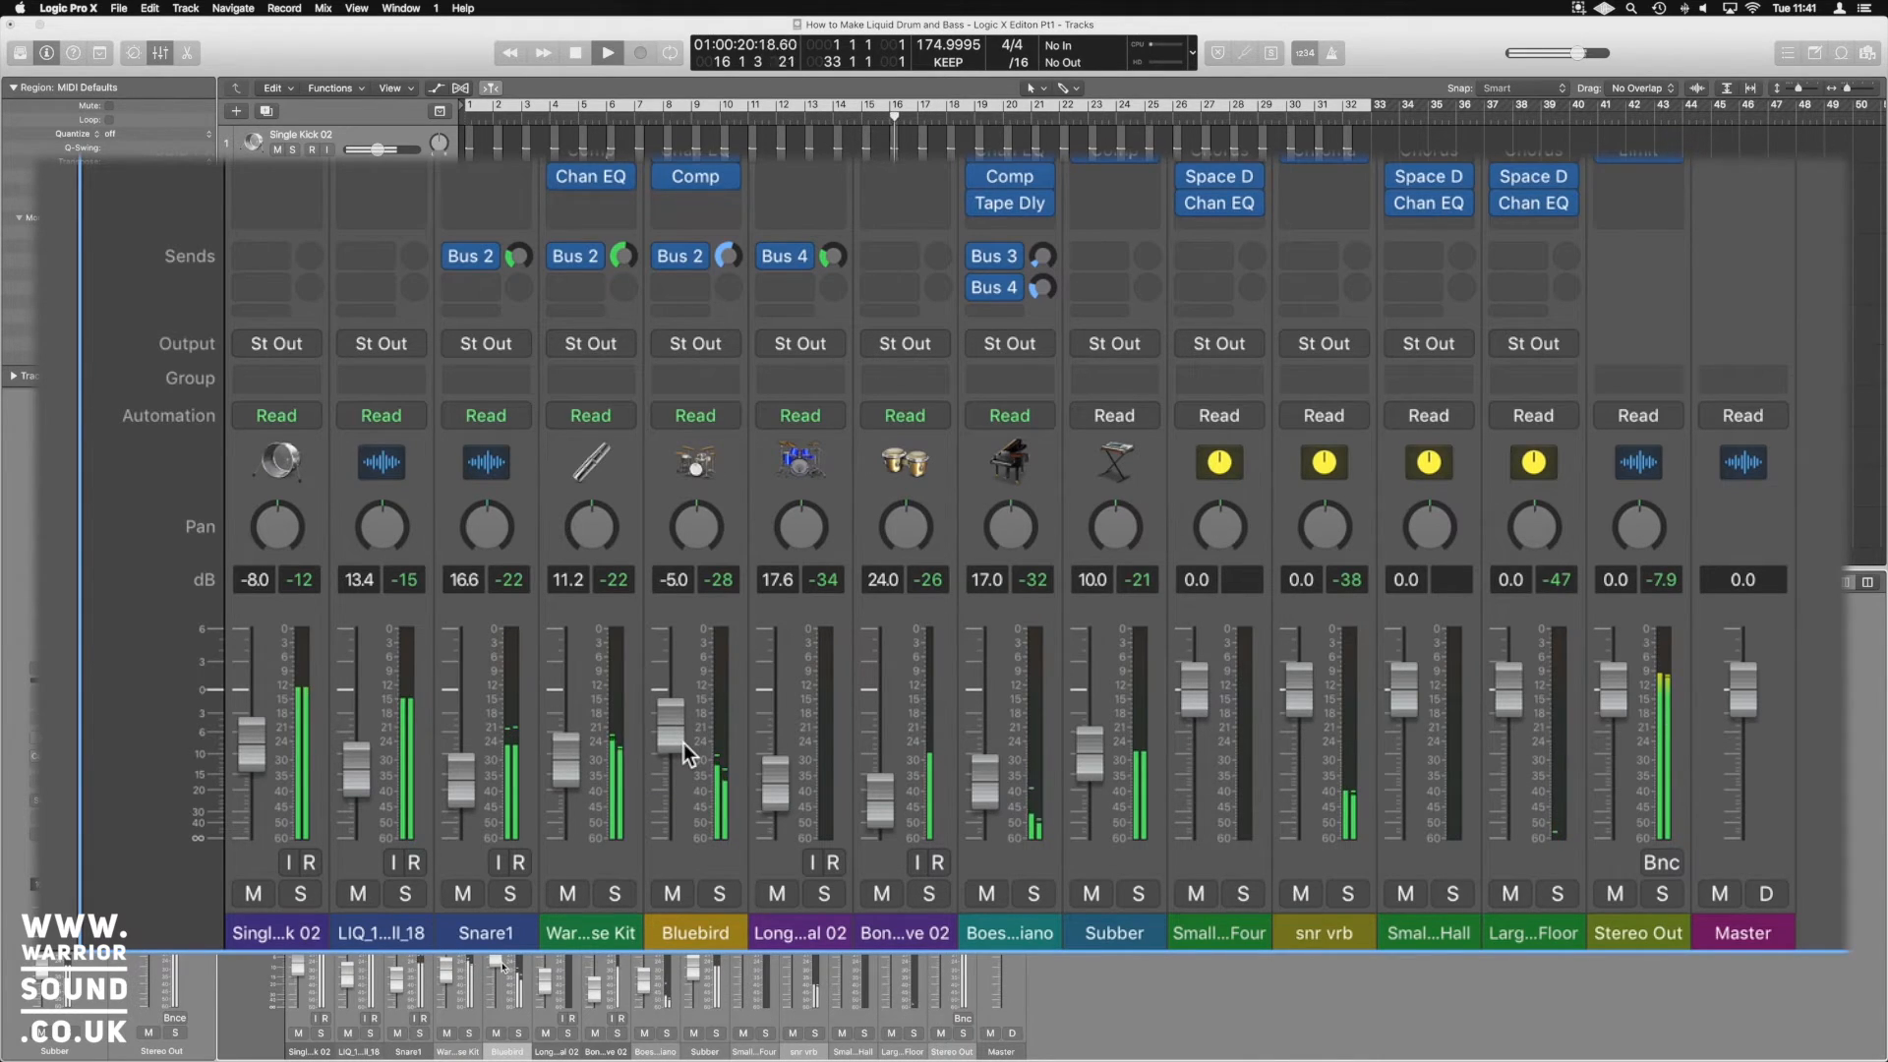
Raise the Boesendorfer piano to -13.8 dB, stop playback, and clear the mixer's peak level readings
mouse_move(986, 800)
left_mouse_down()
mouse_move(986, 679)
mouse_move(989, 775)
left_mouse_up()
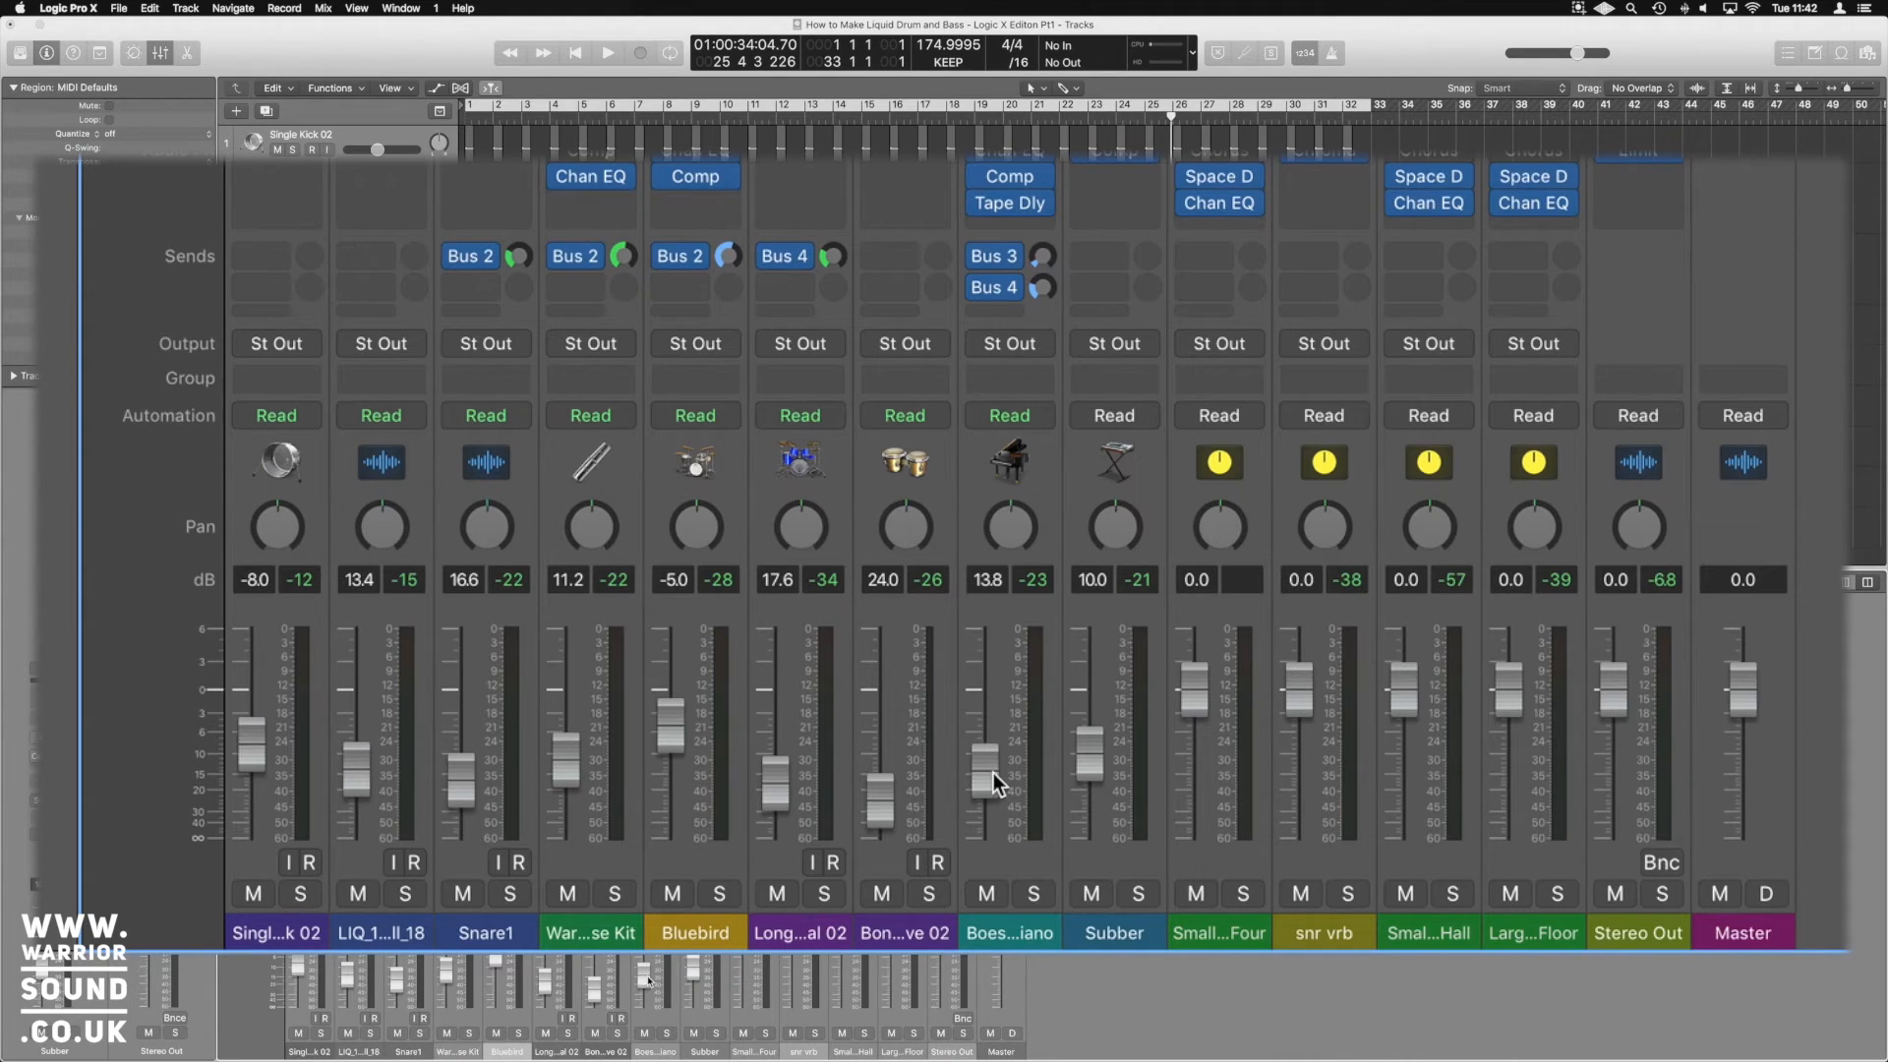
left_click(1664, 582)
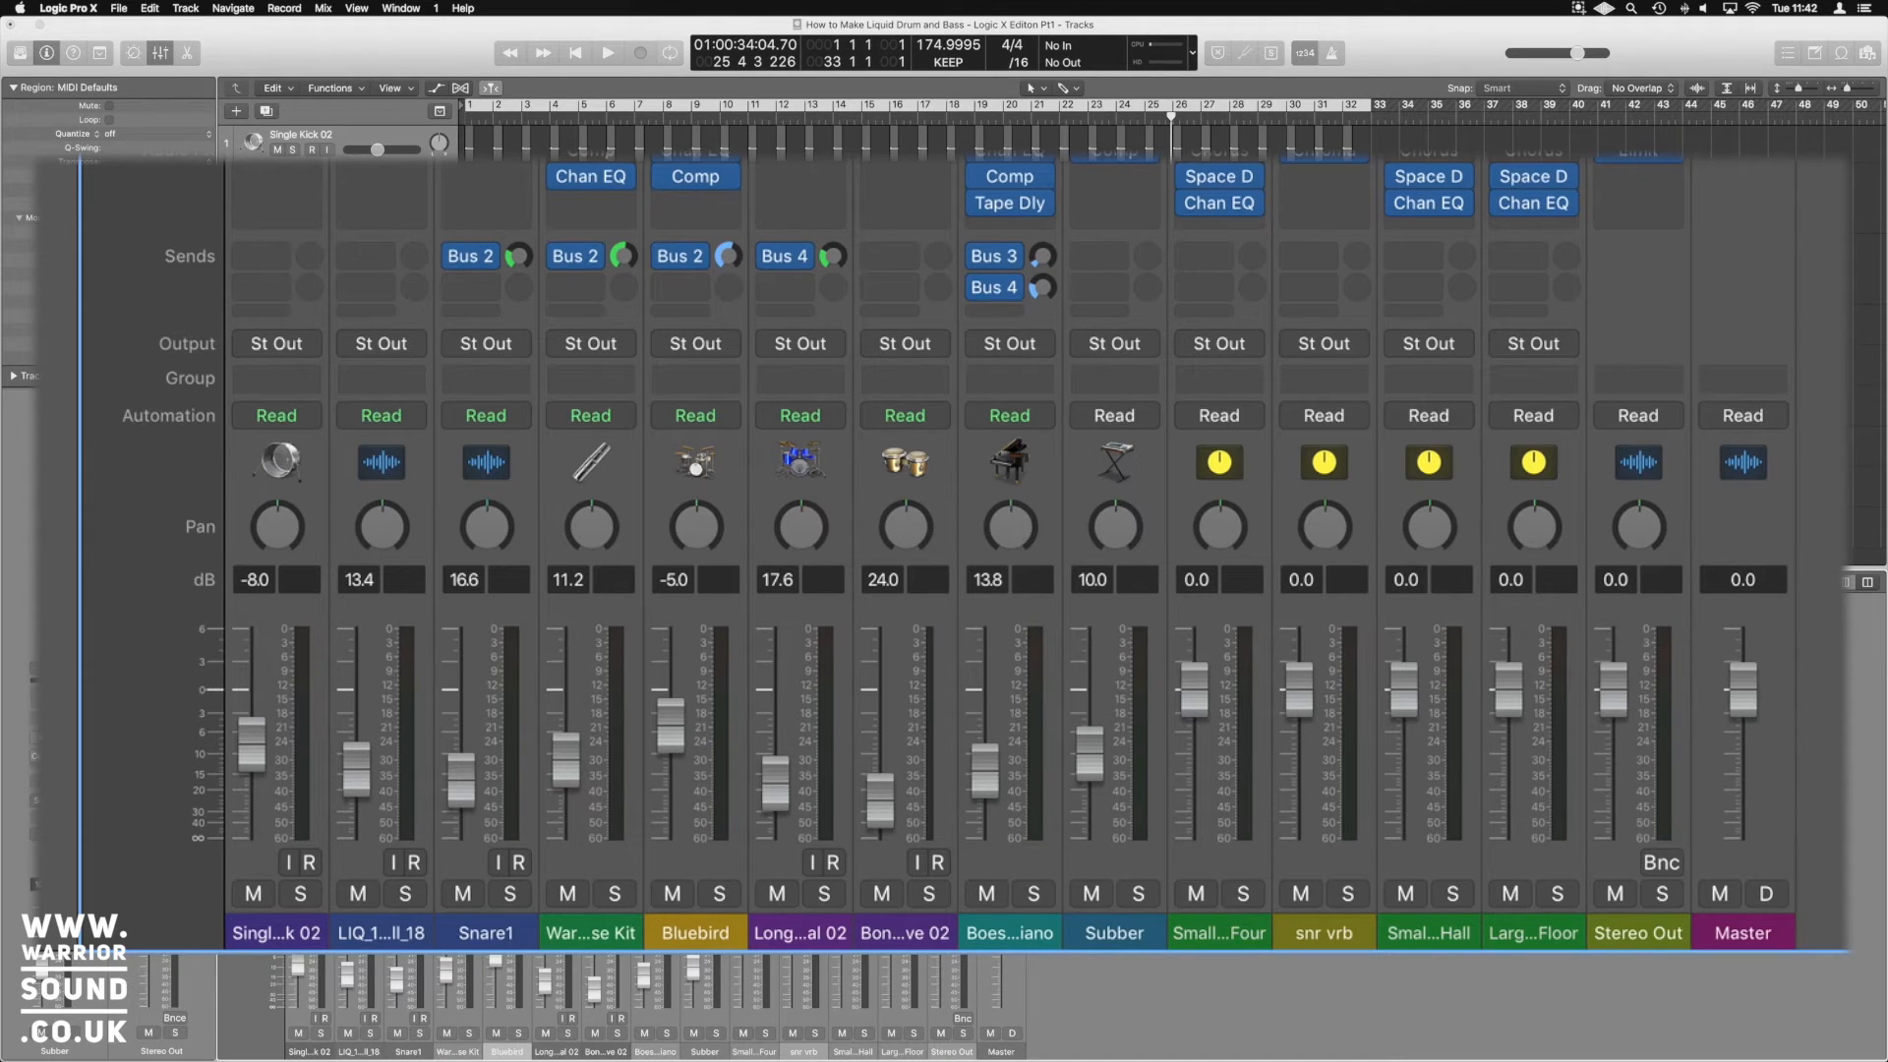
Raise all nine channels from Single Kick 02 to Subber together by 3 dB, setting the kick to -5.0 dB, and start playback
left_click(1114, 933)
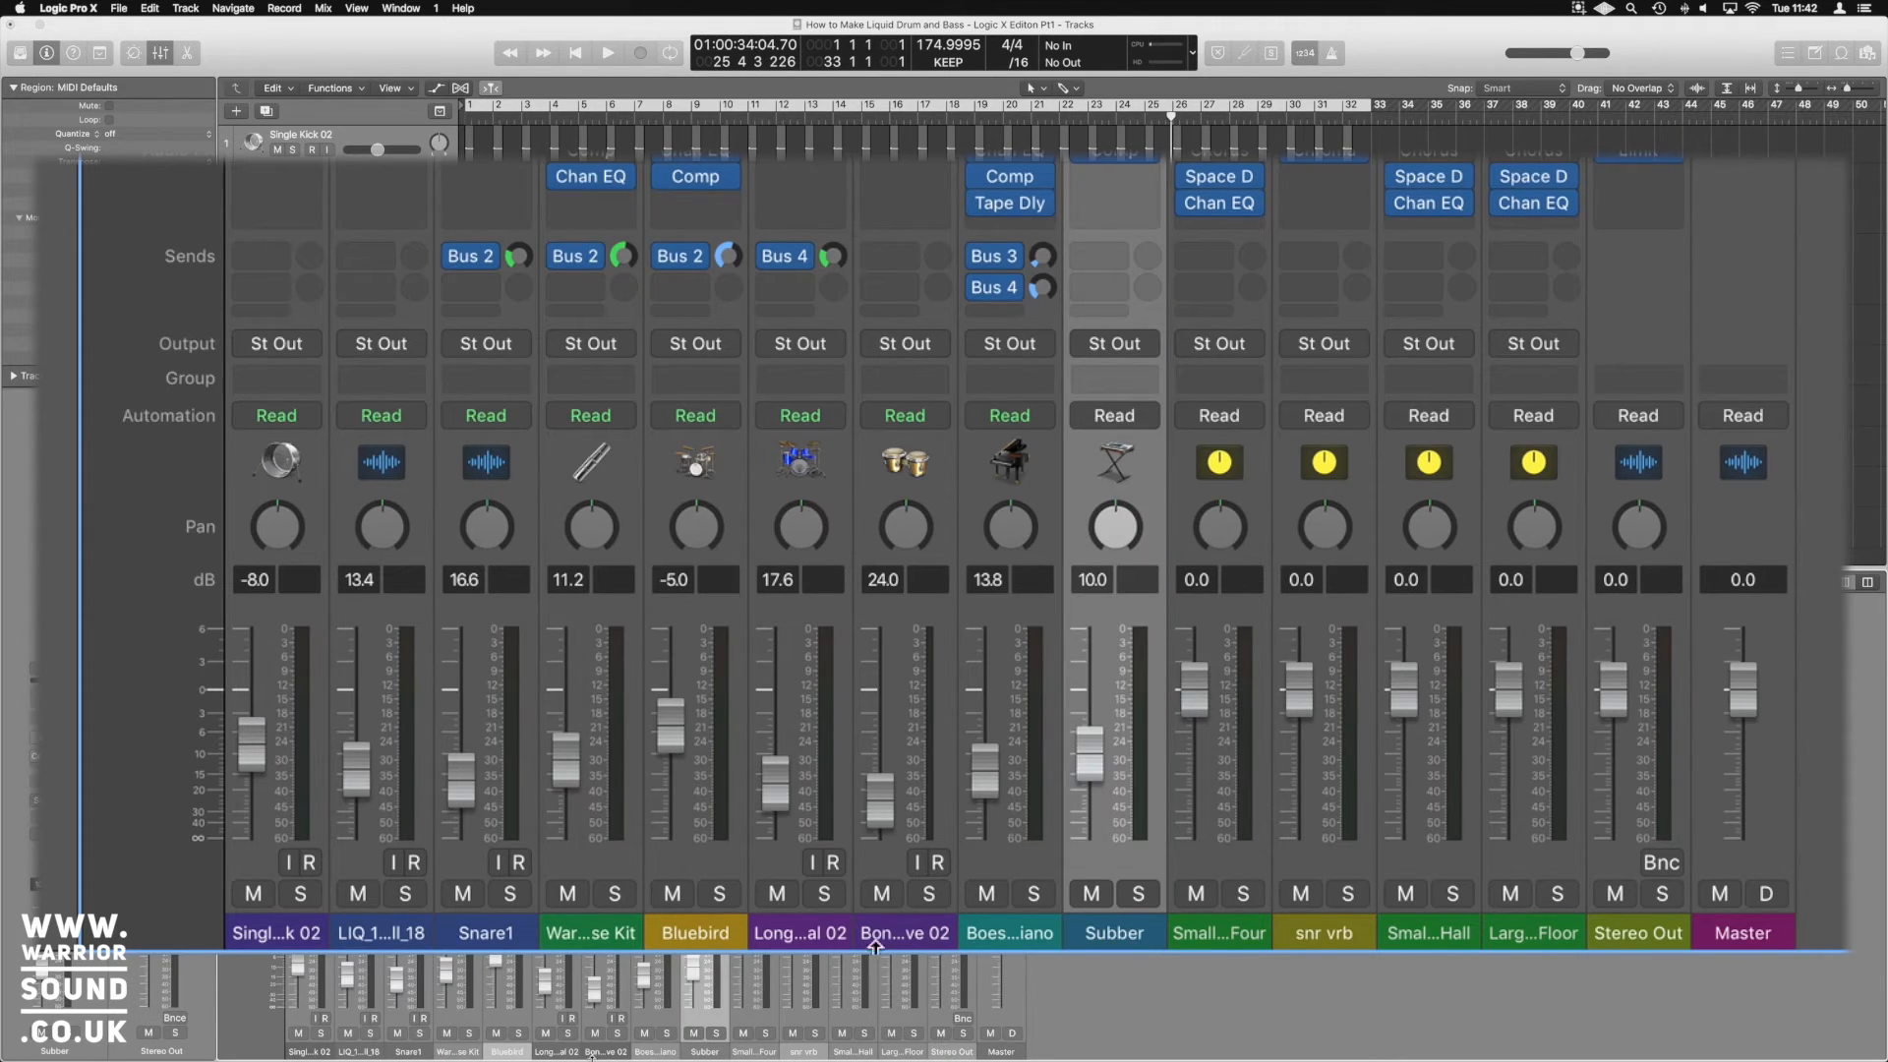
left_click(275, 934, "shift")
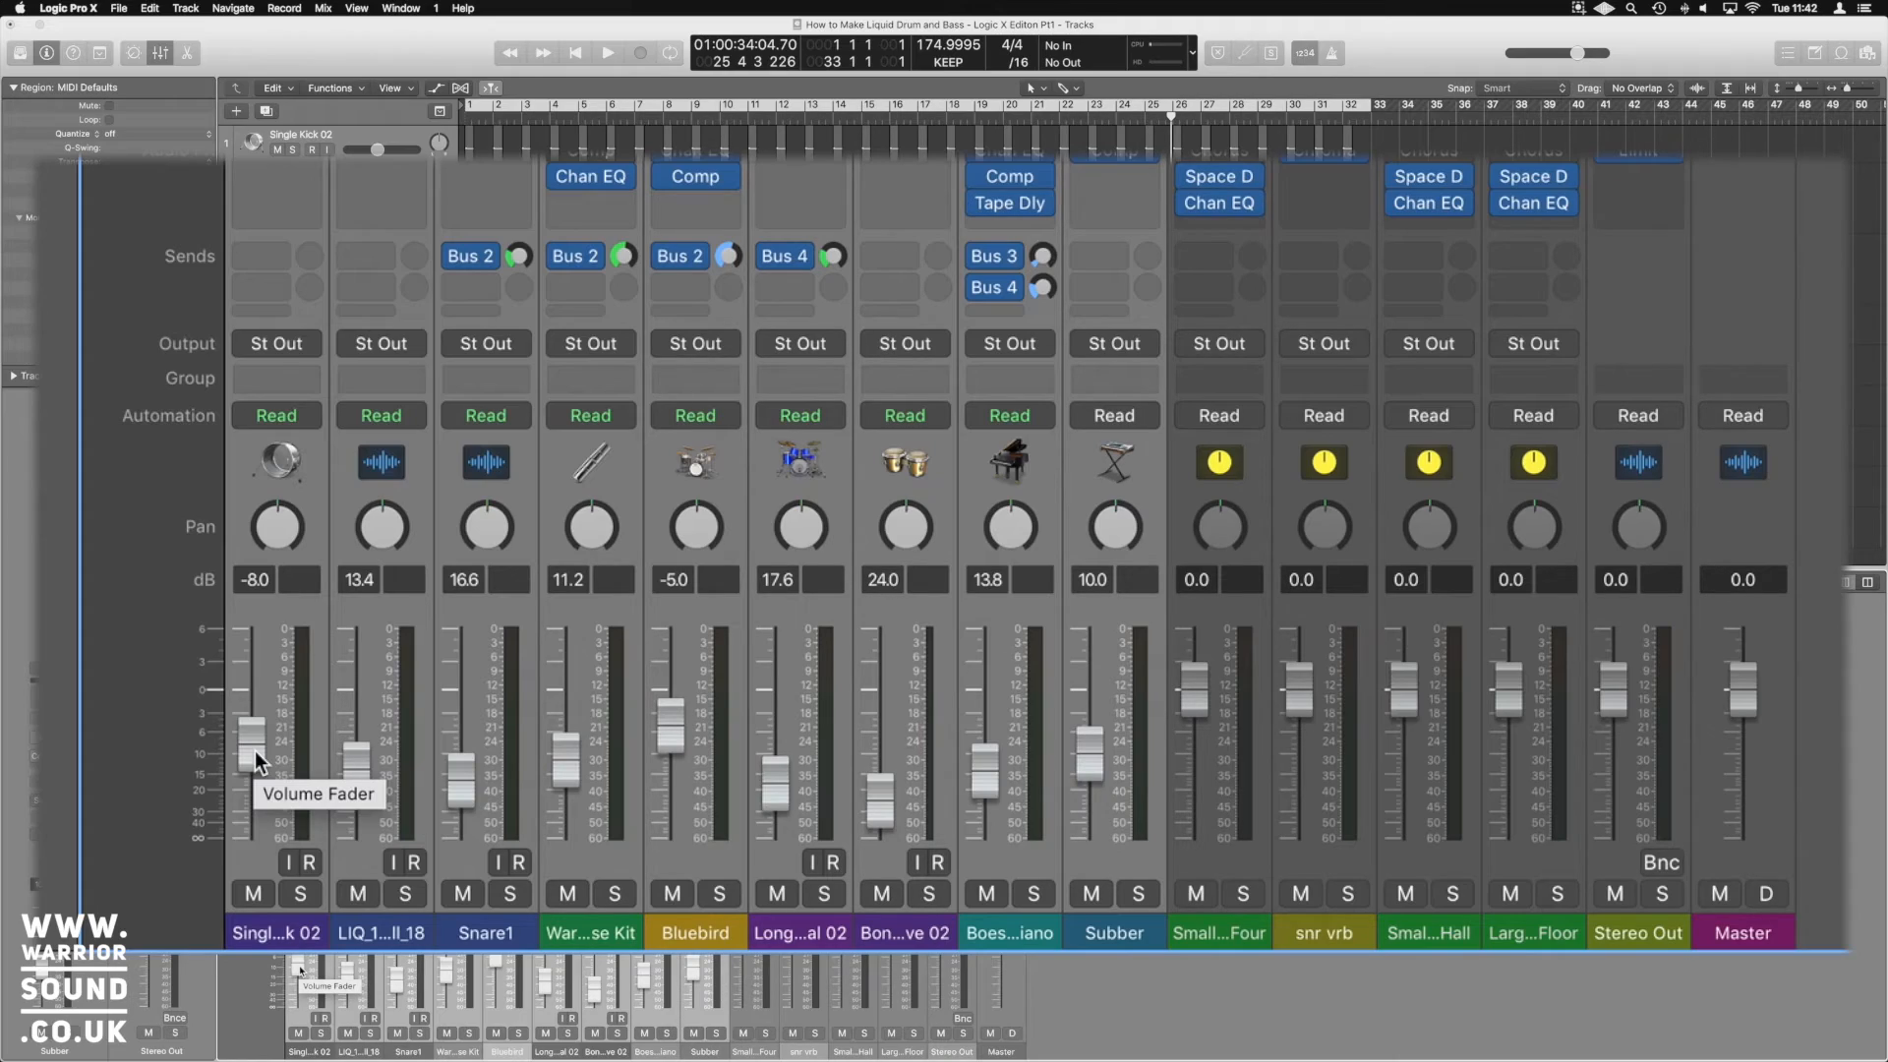
left_click_drag(255, 751, 254, 724)
left_click_drag(297, 952, 301, 951)
key("space")
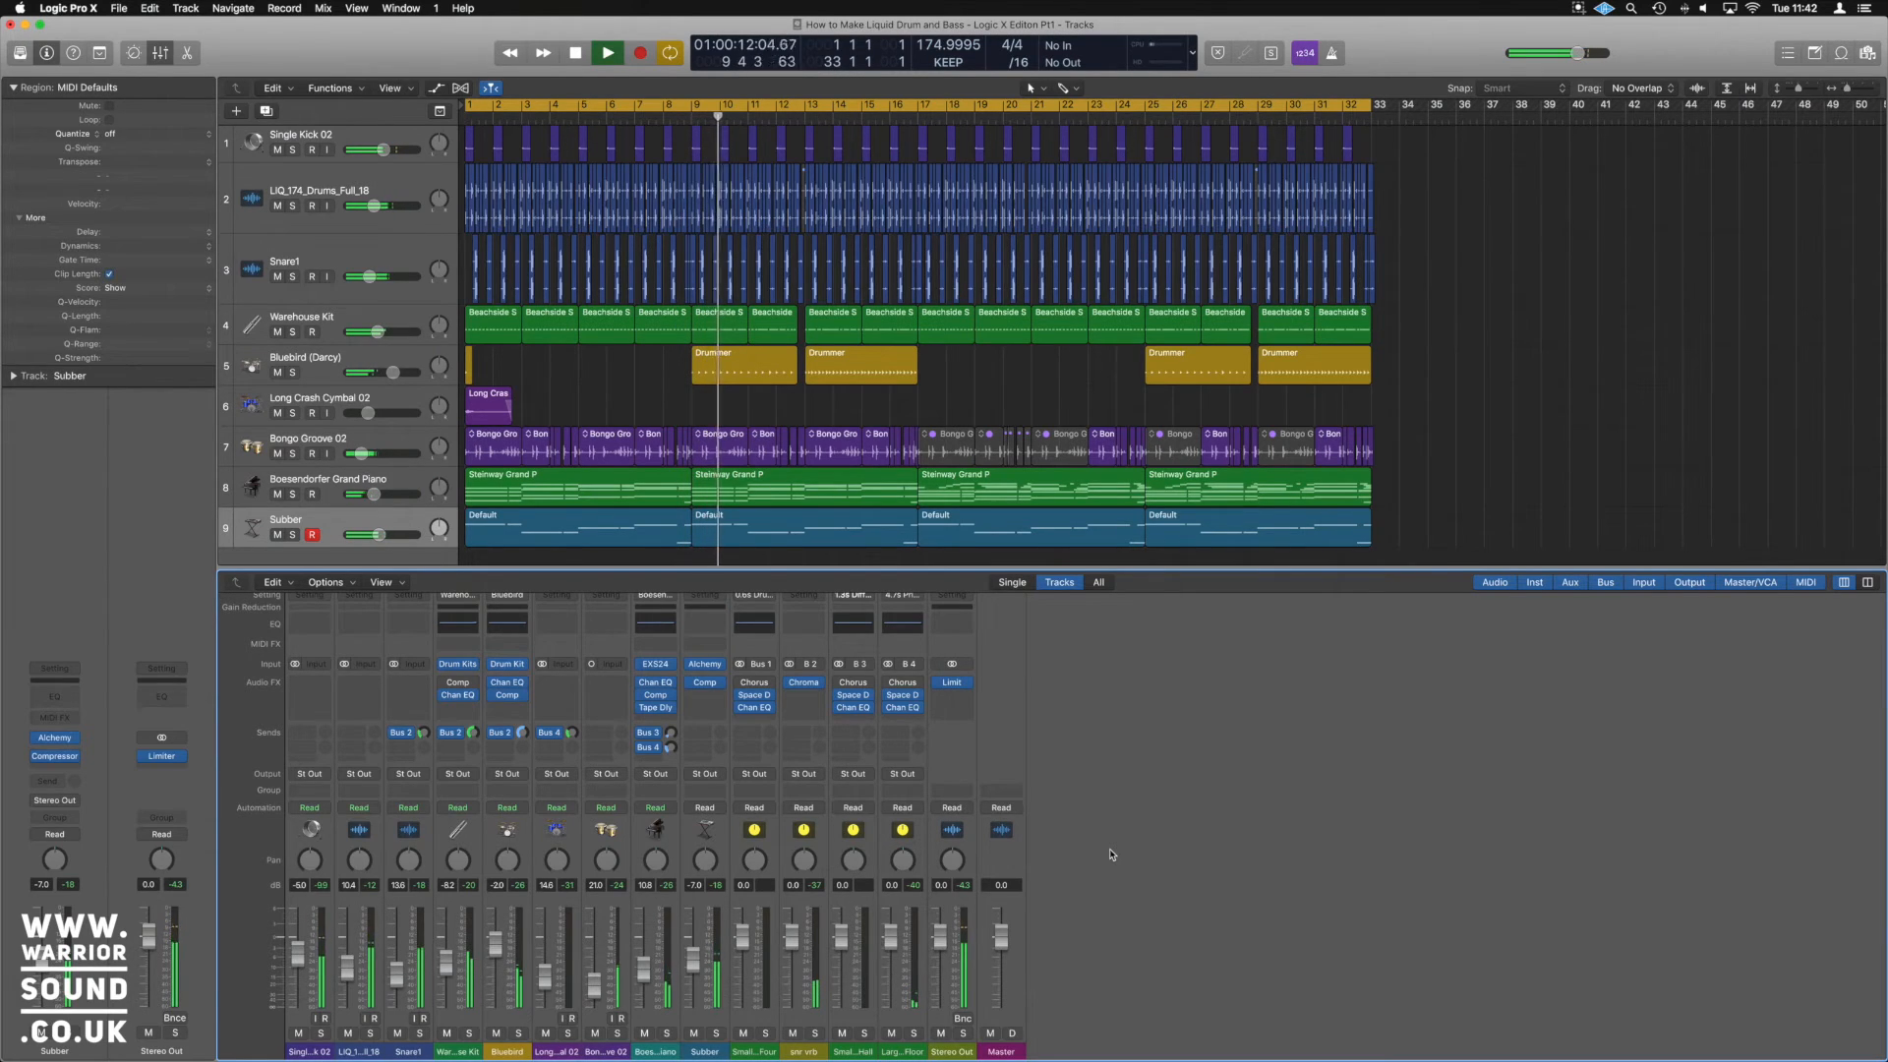
Lower Bluebird to -6.4 dB and raise the Boesendorfer piano slightly while the arrangement plays, and stop playback
left_click_drag(506, 957, 492, 983)
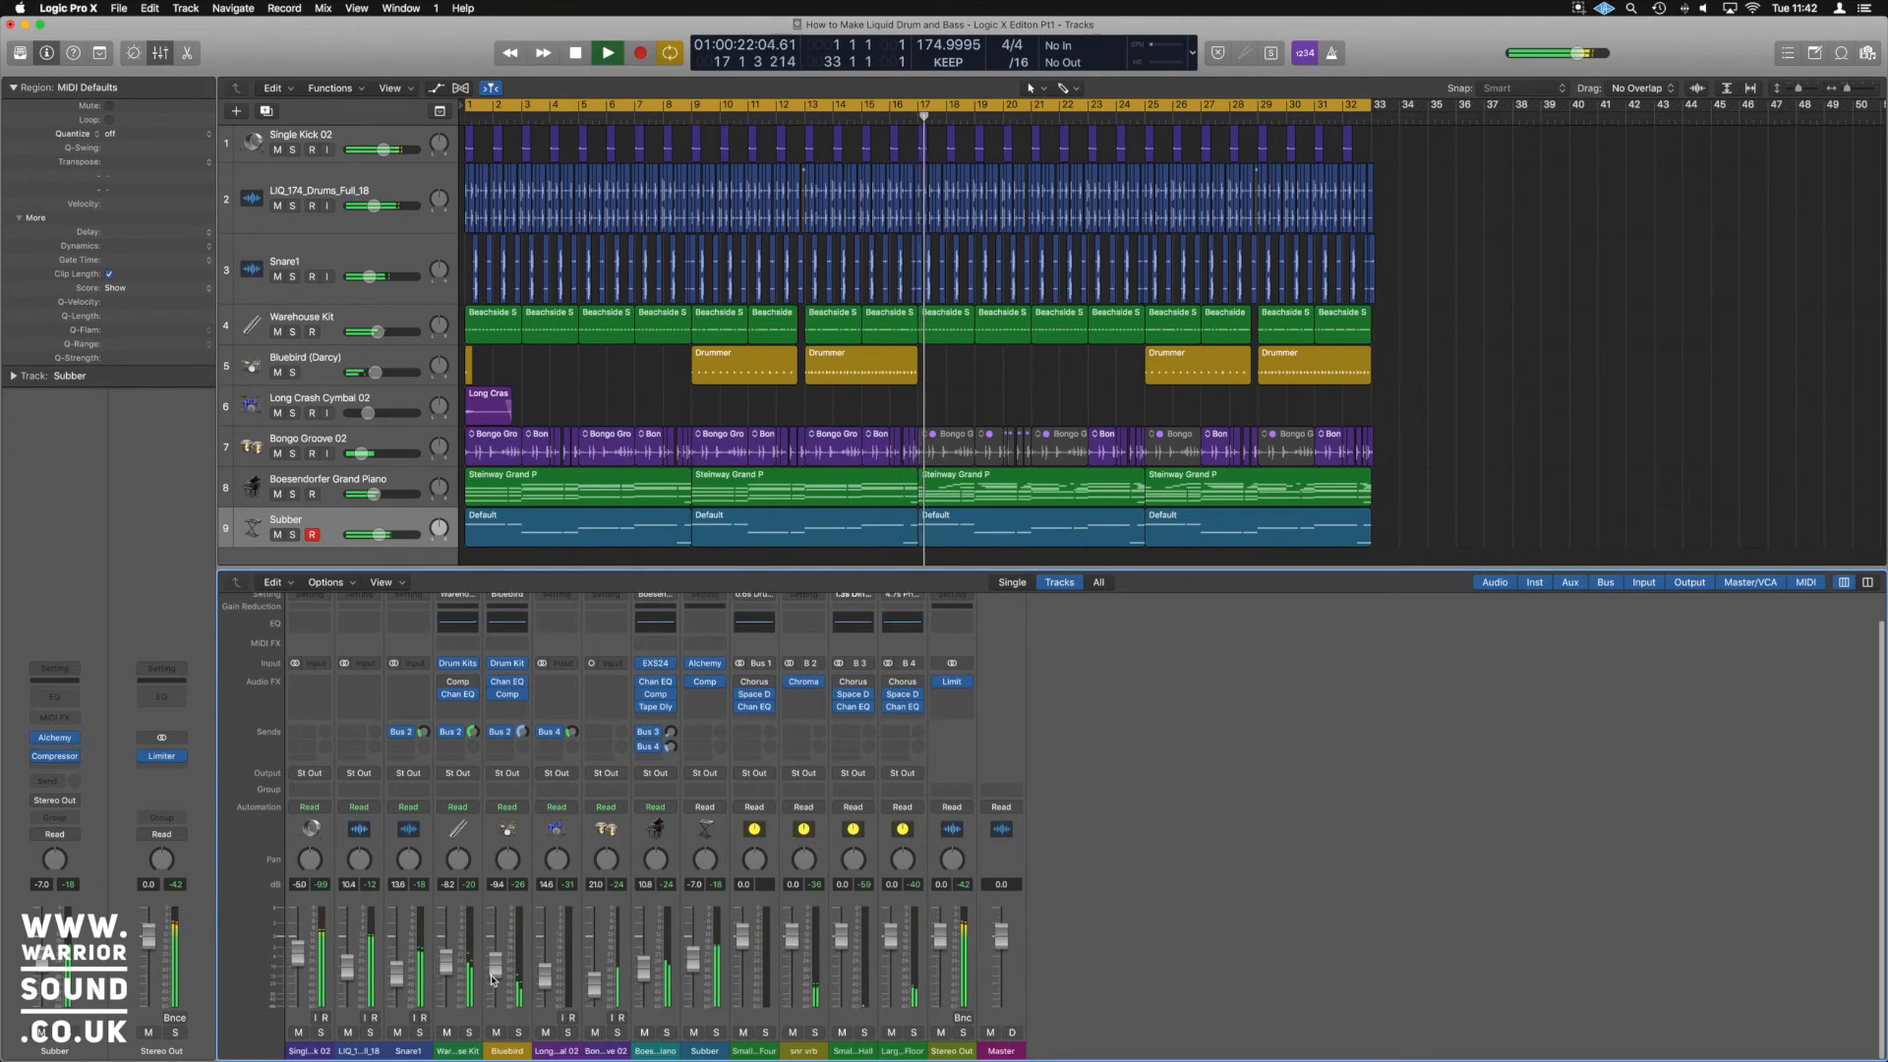
left_click_drag(646, 980, 650, 972)
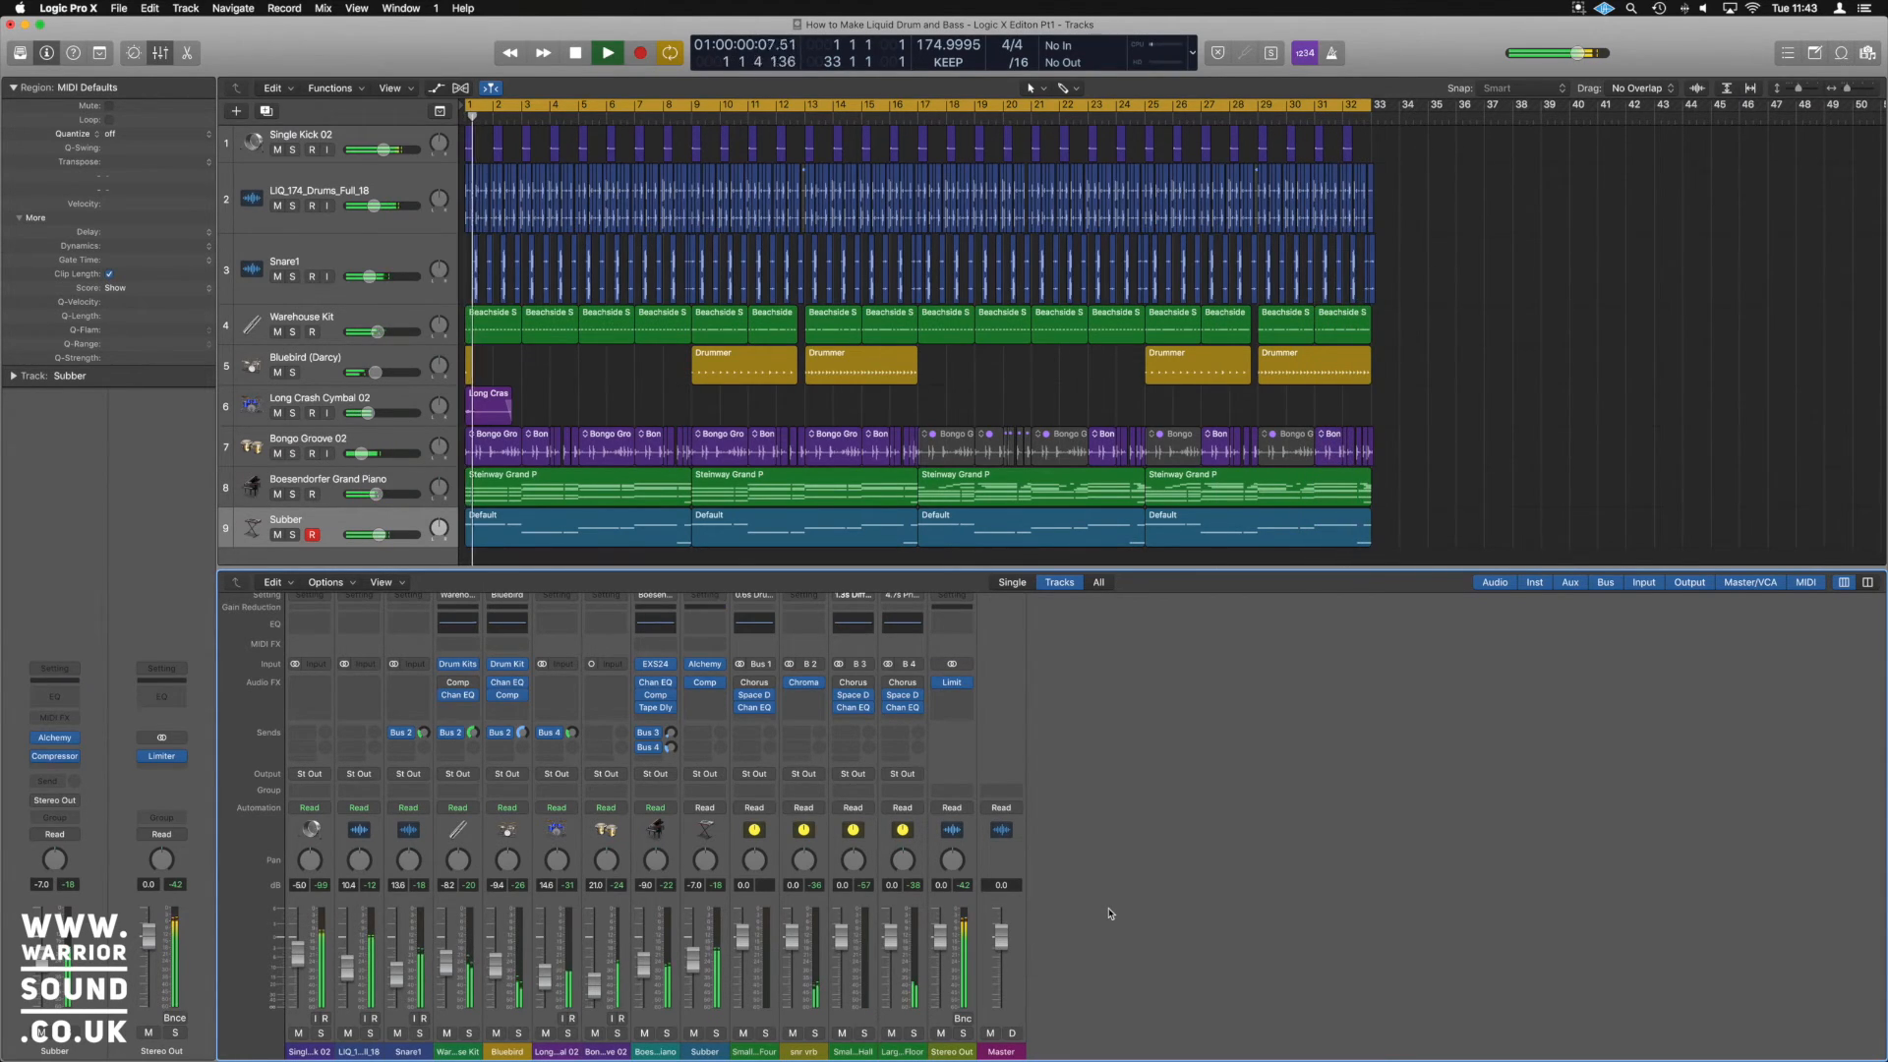
key("space")
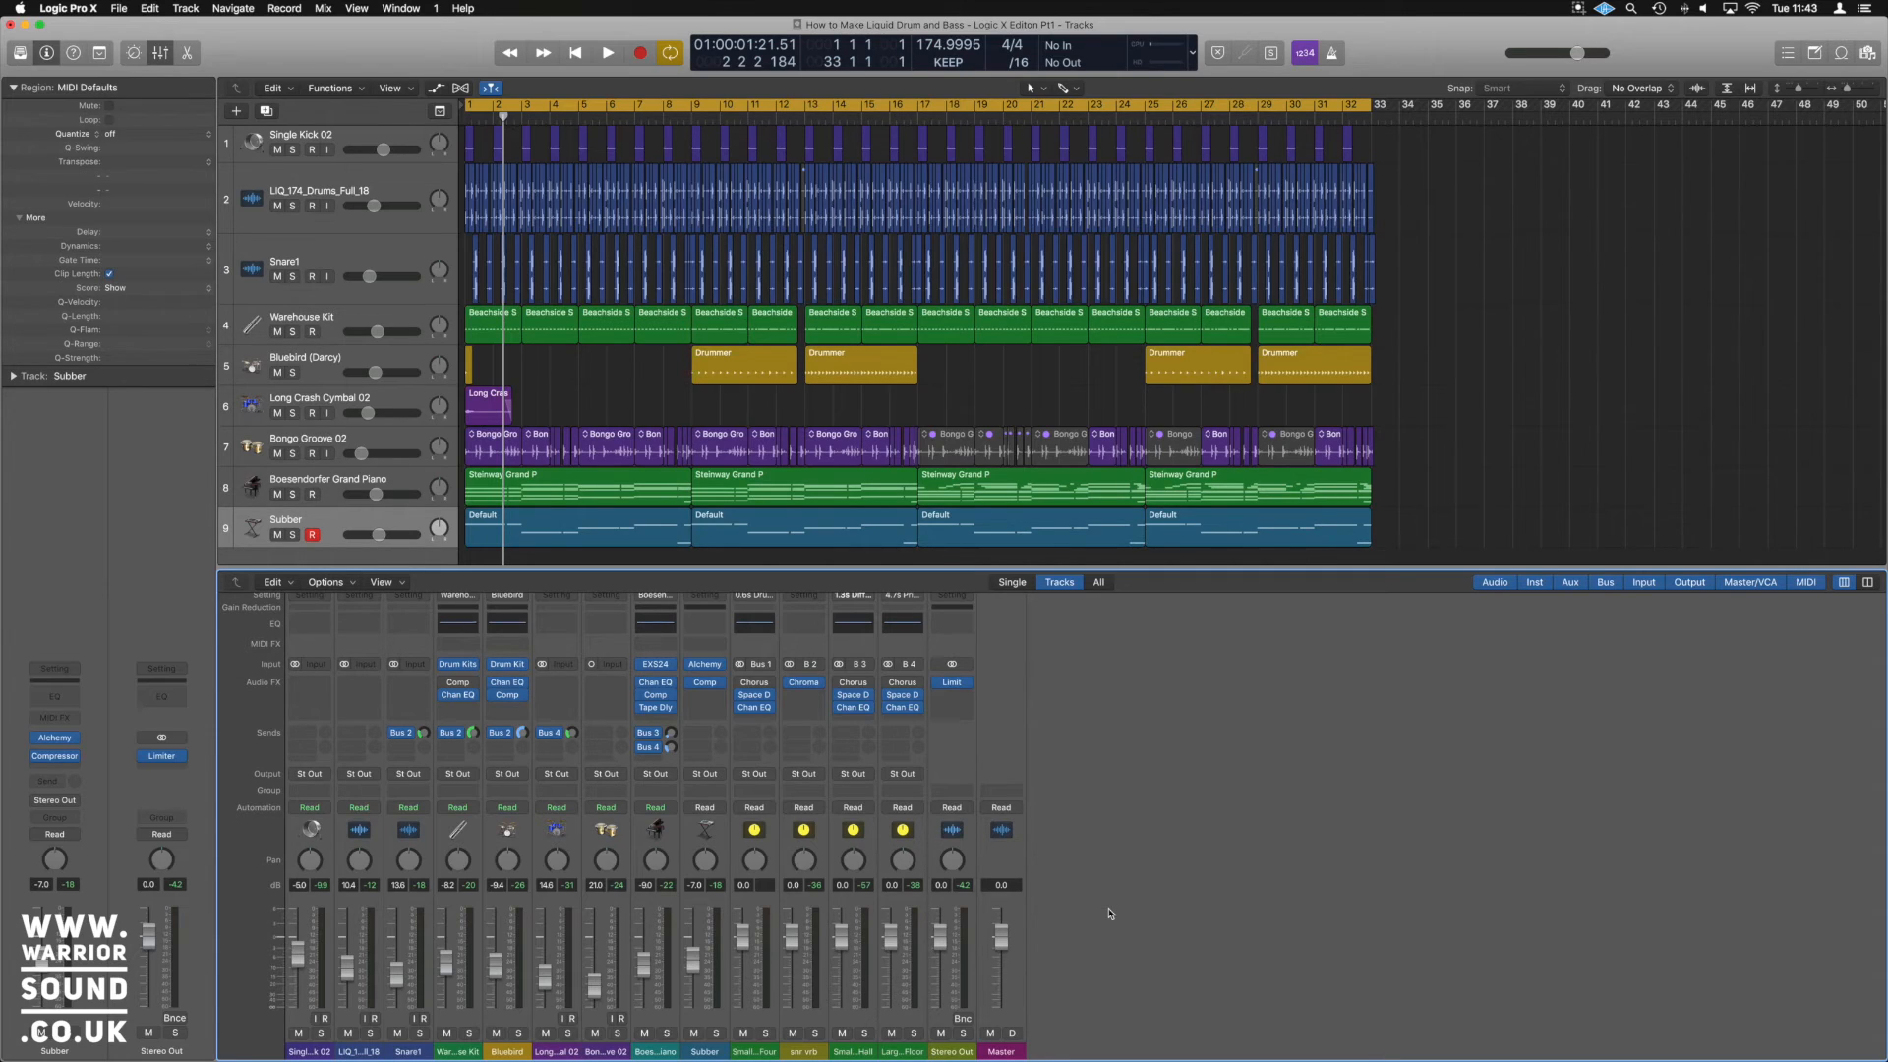
Show the Boesendorfer piano region at bars 17 to 24 in the Piano Roll and listen to it in solo
left_click(619, 477)
key("p")
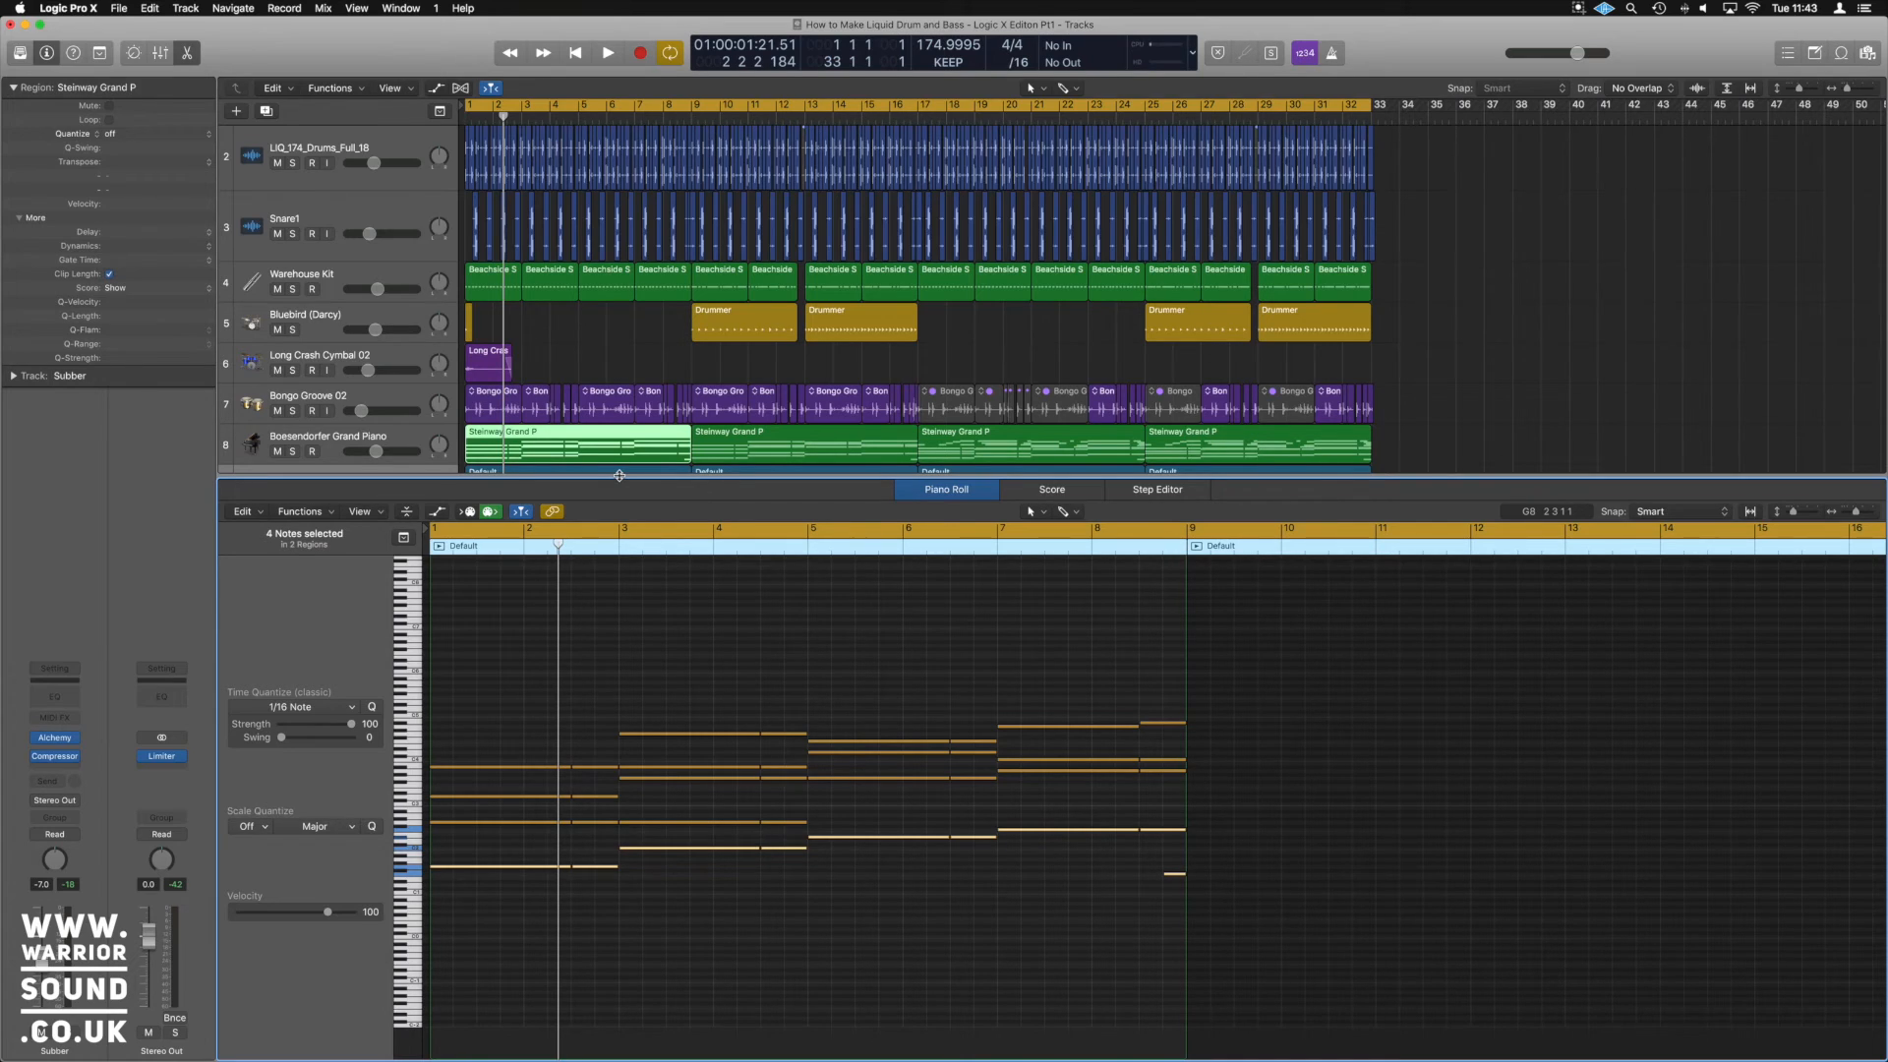
left_click(1023, 438)
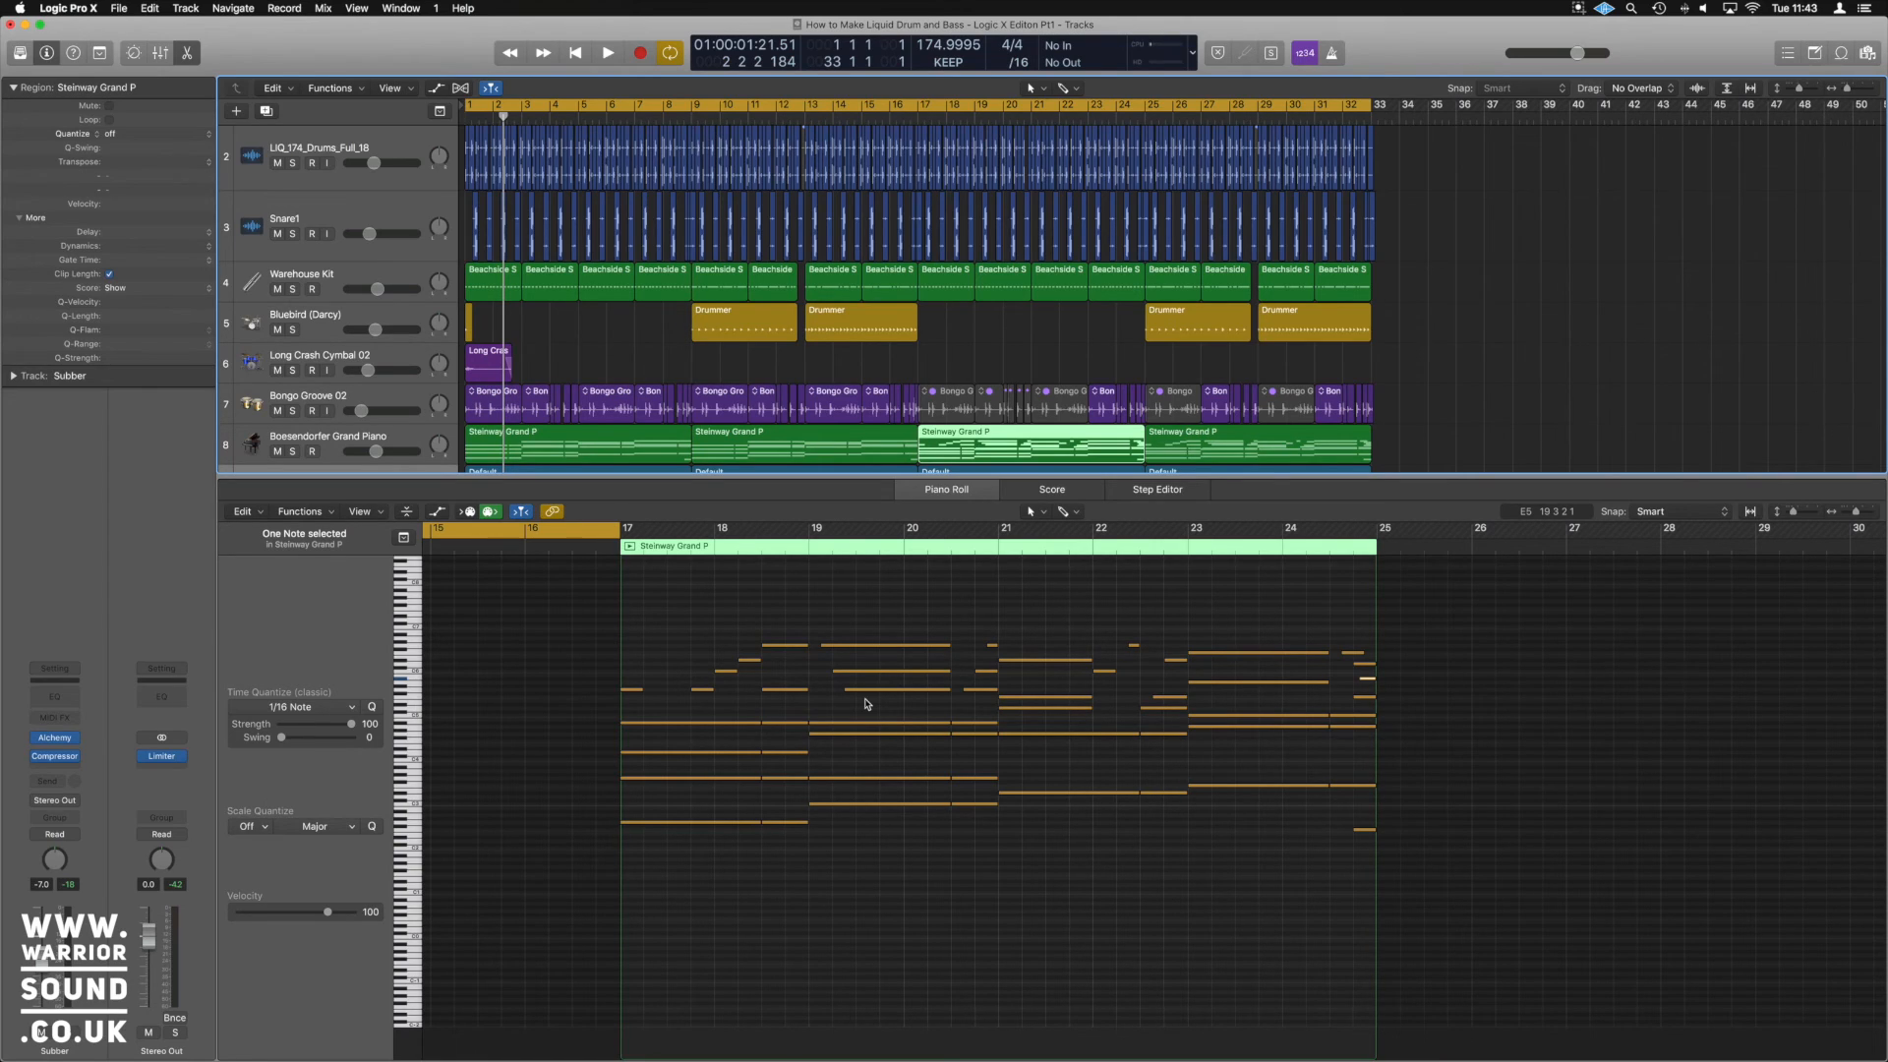
left_click(629, 547)
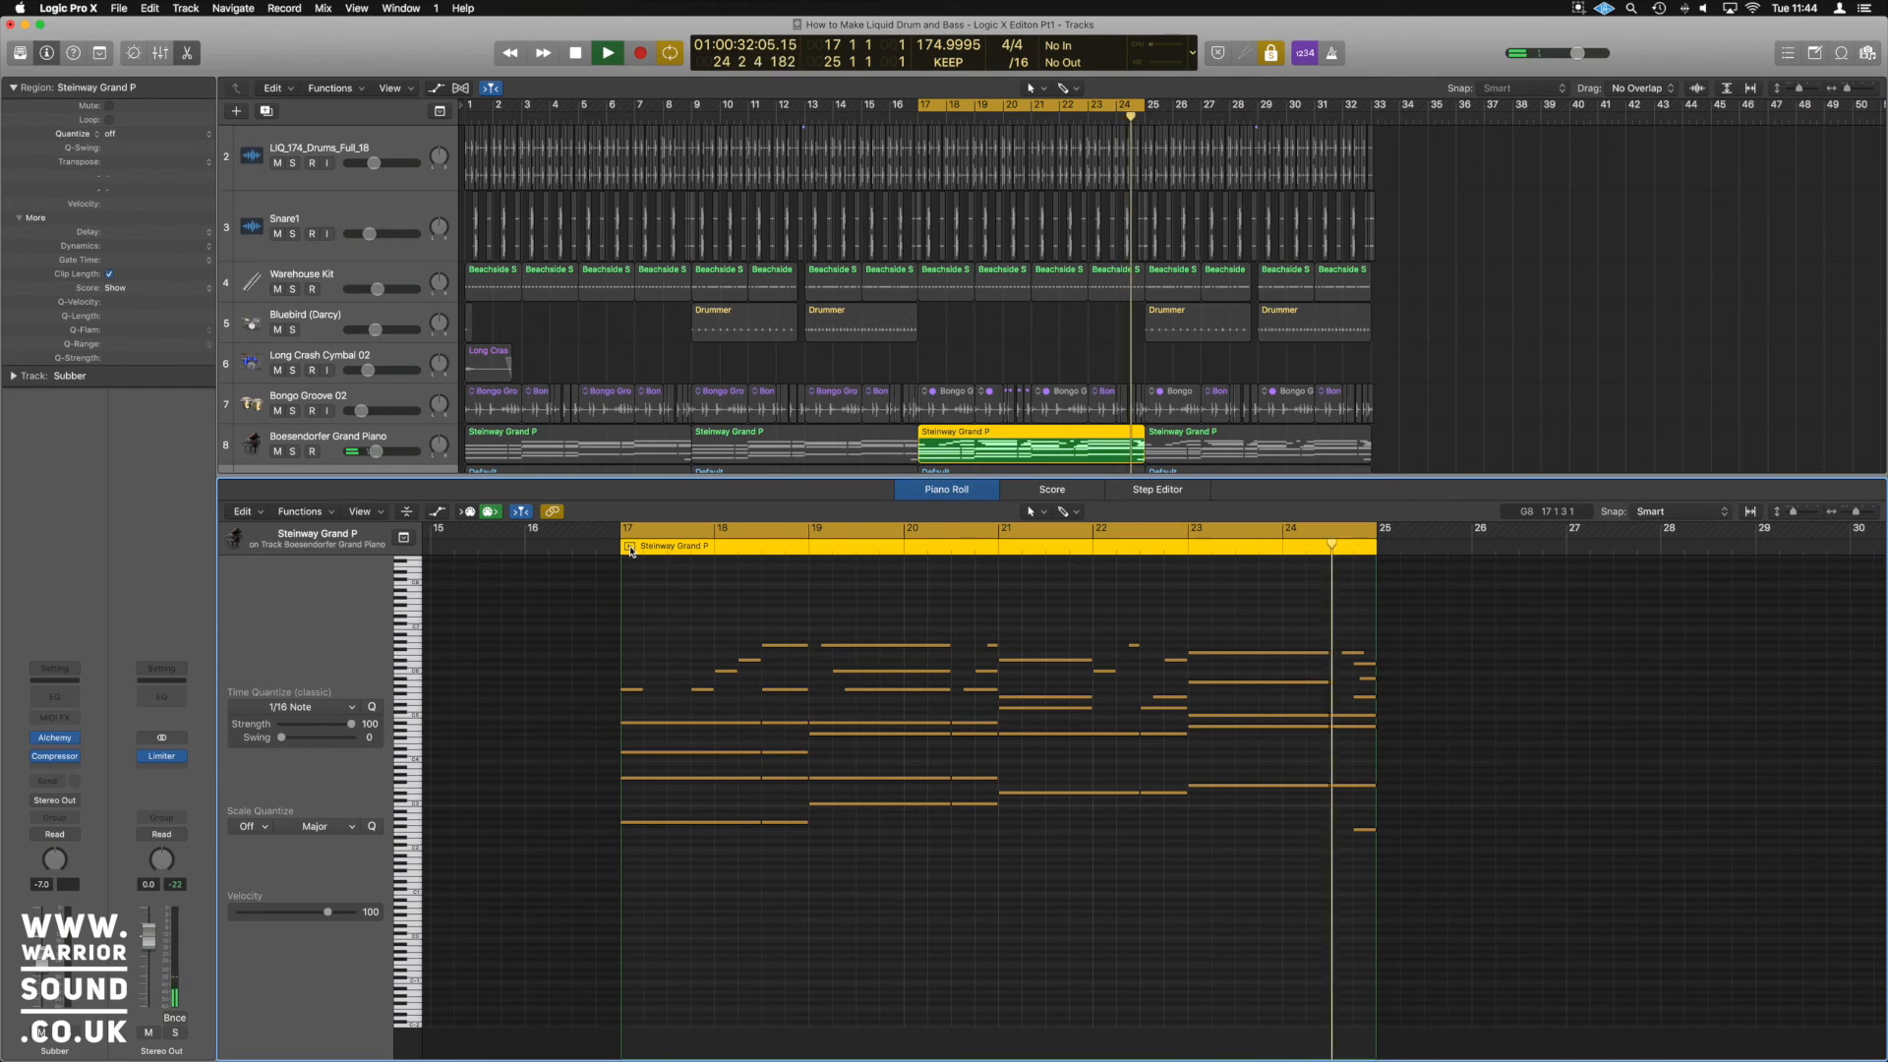
key("ctrl+s")
key("space")
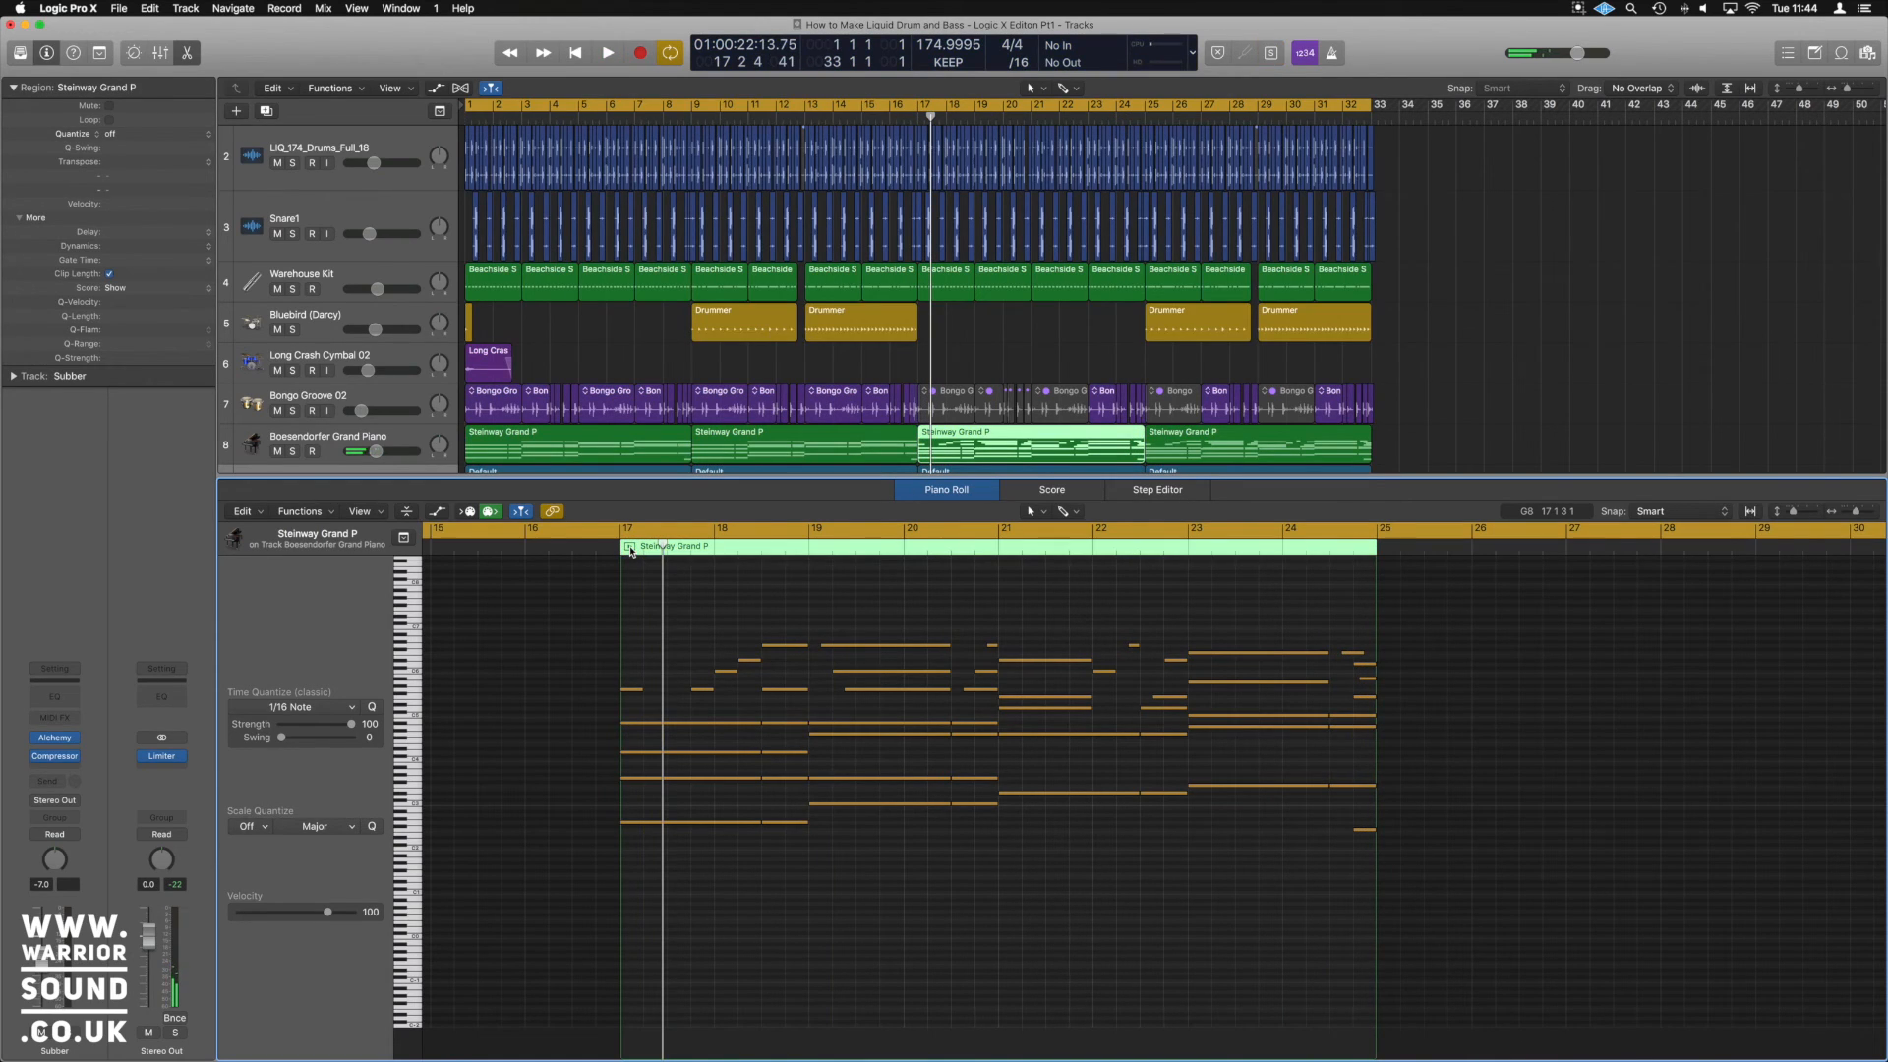
Show all four Subber regions in the Piano Roll and listen to the bass line in solo from bar 17
scroll(575, 449, "down", 2)
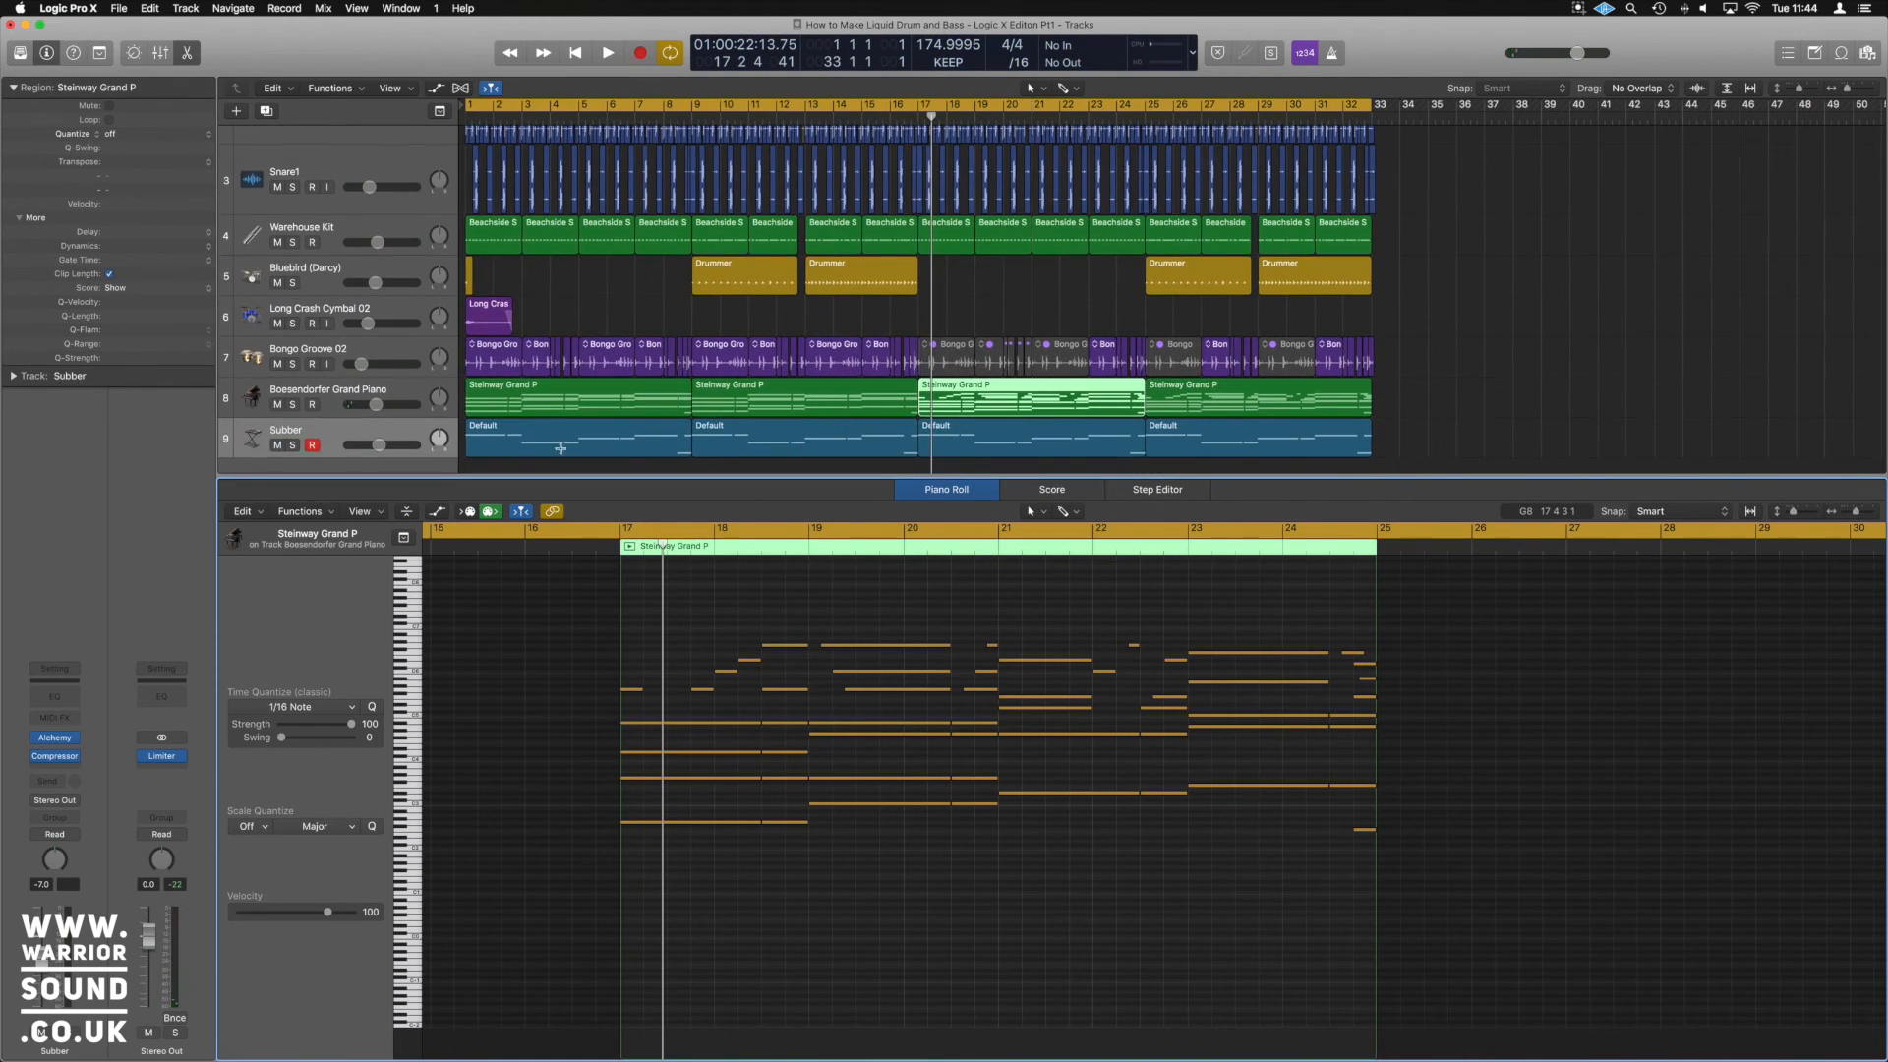
left_click(403, 433)
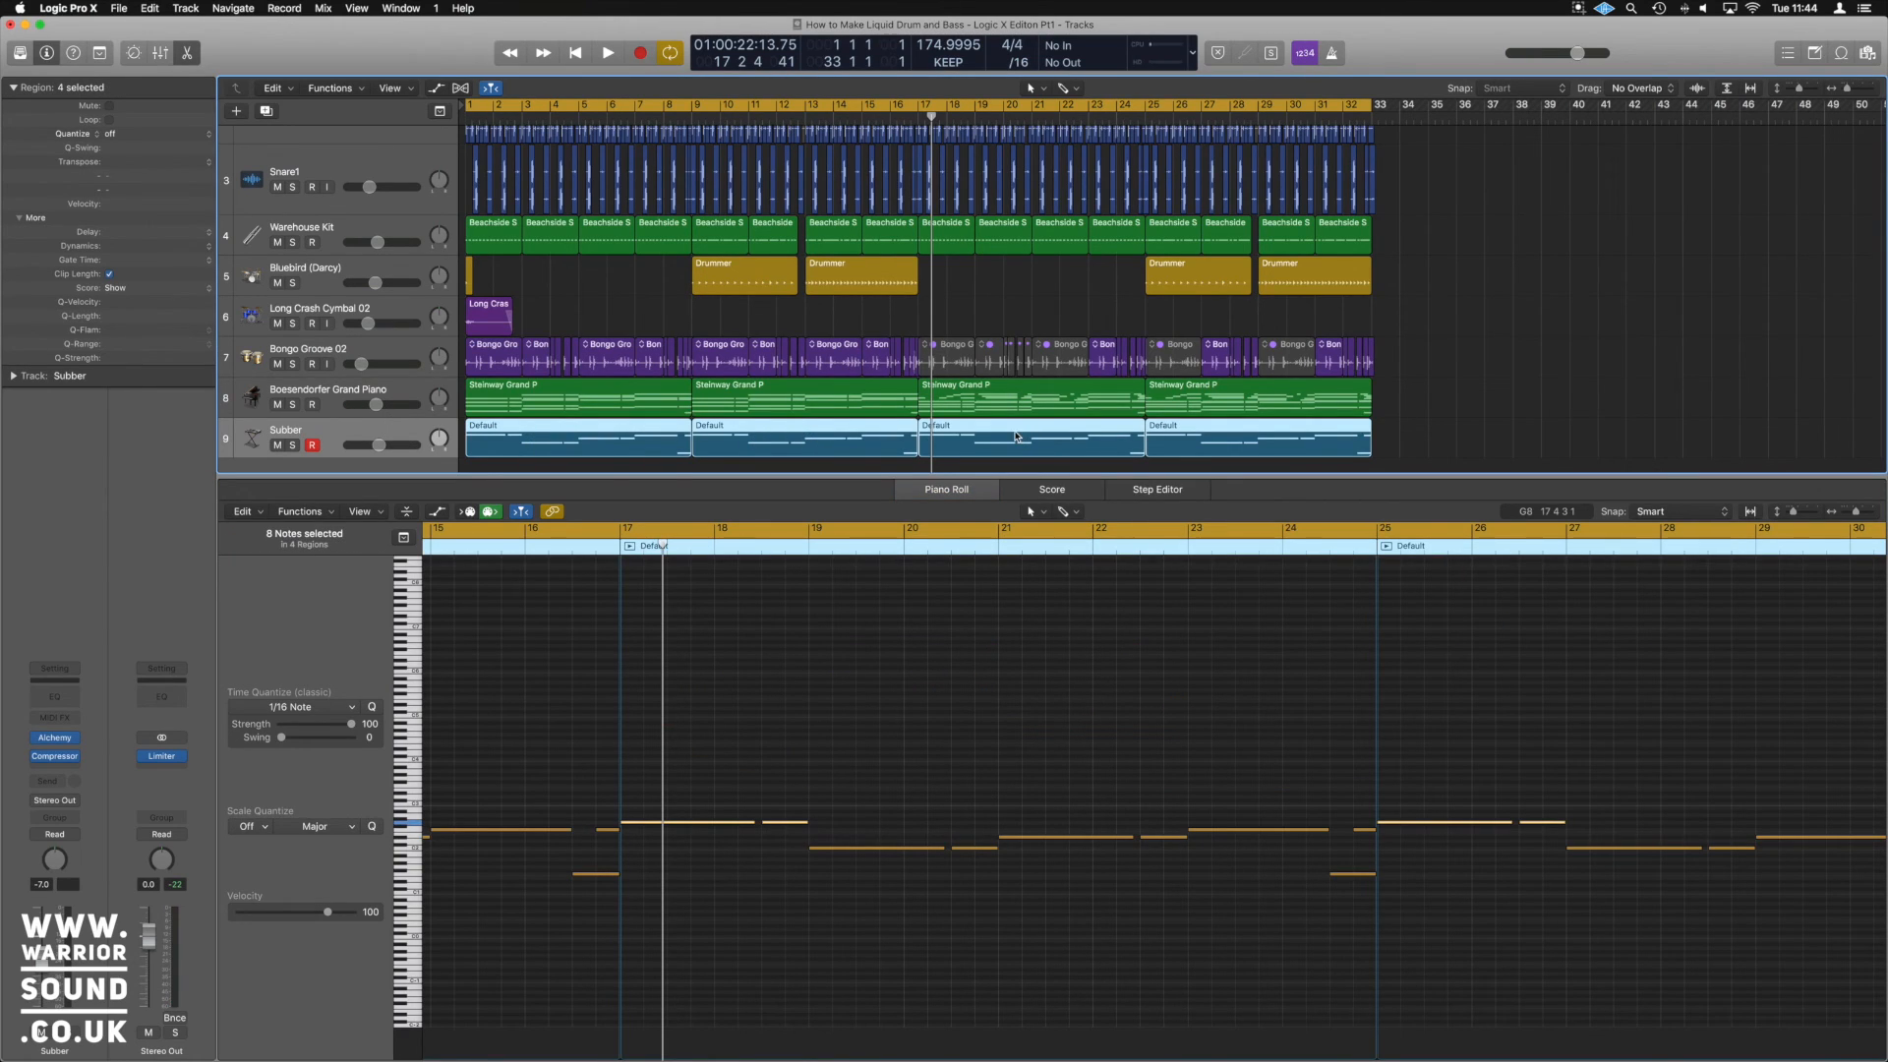
left_click(857, 817)
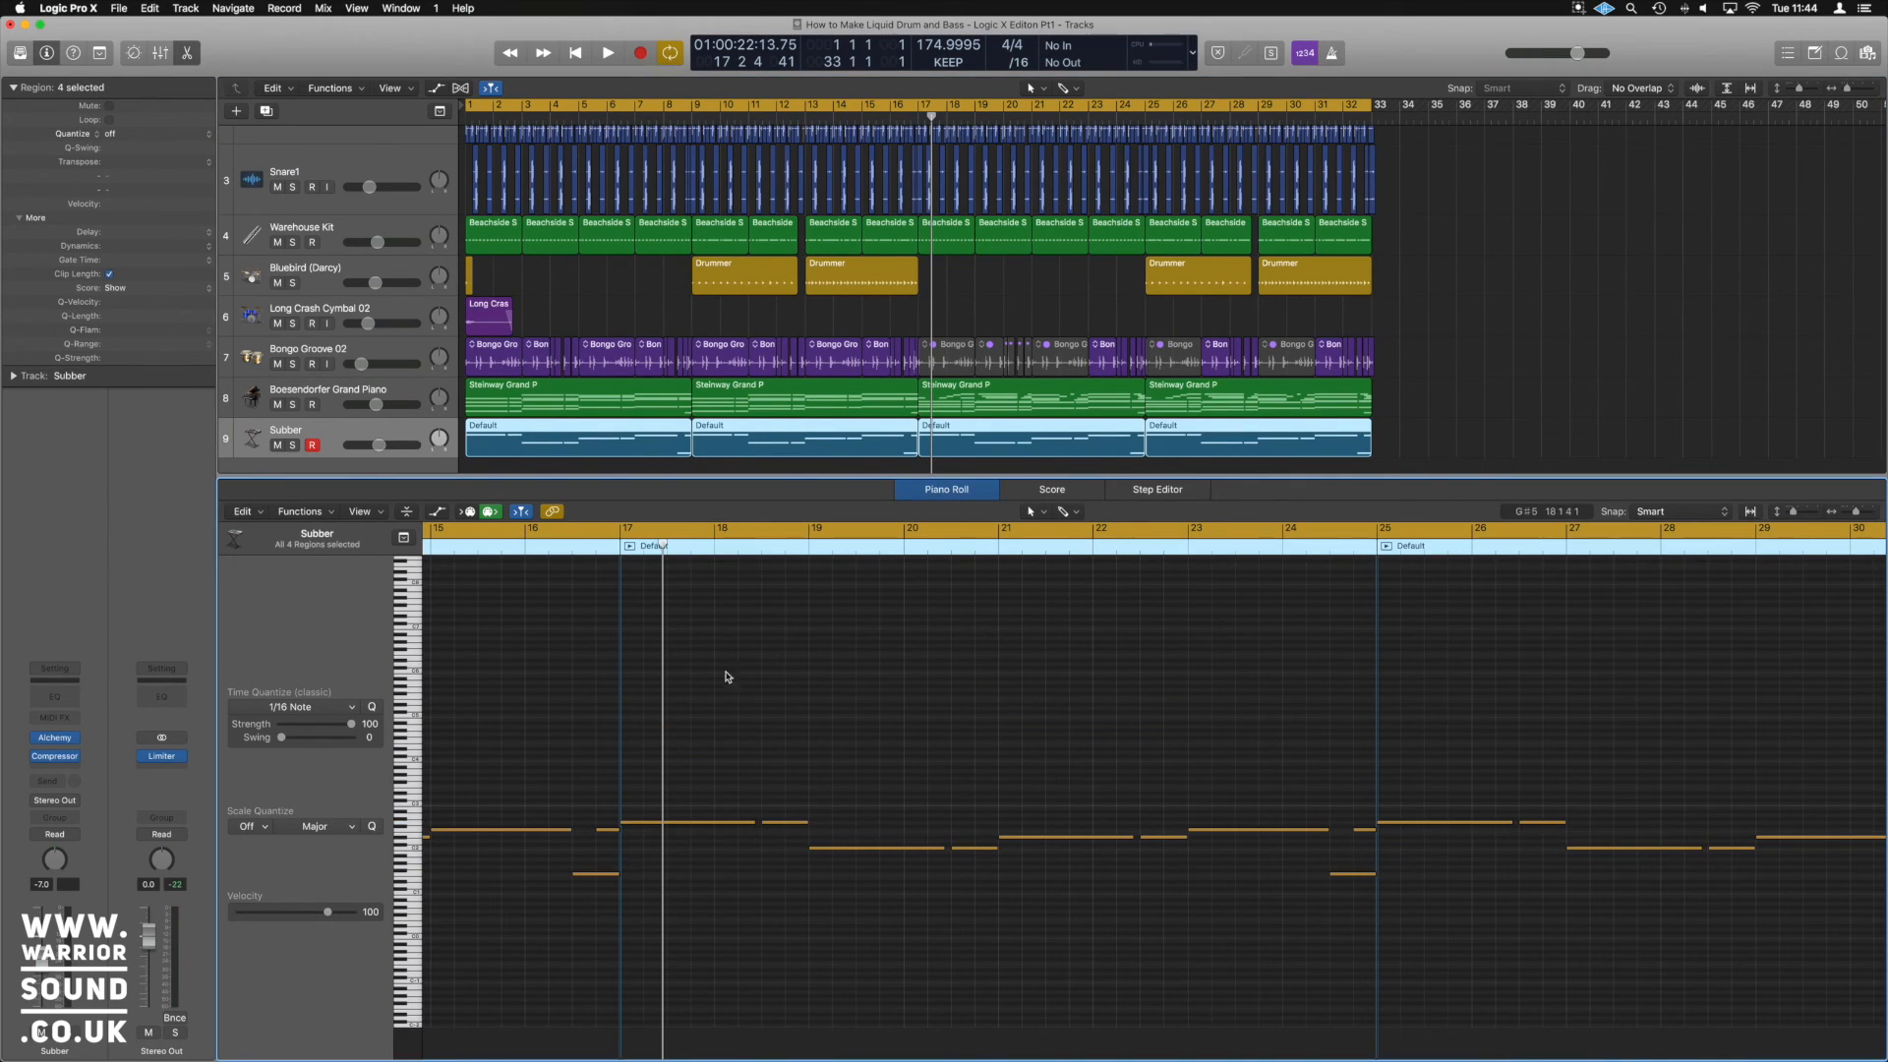
key("space")
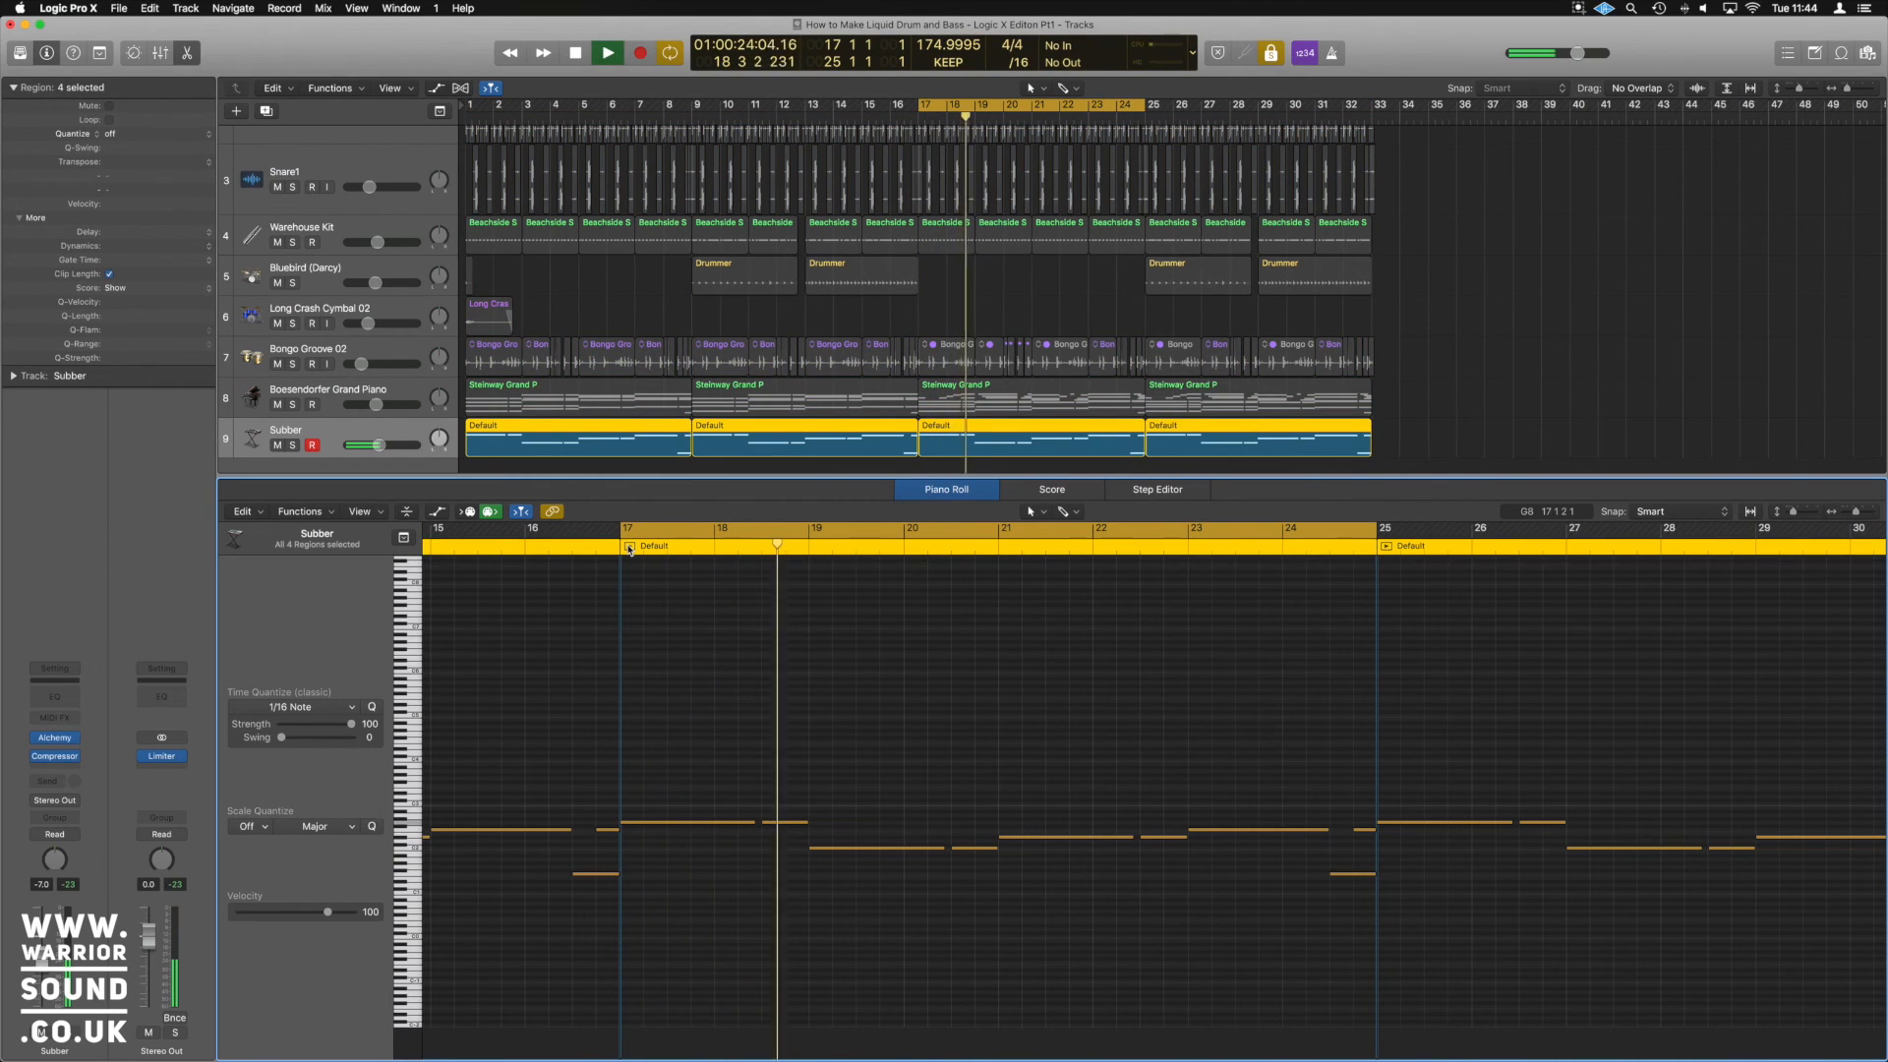
key("space")
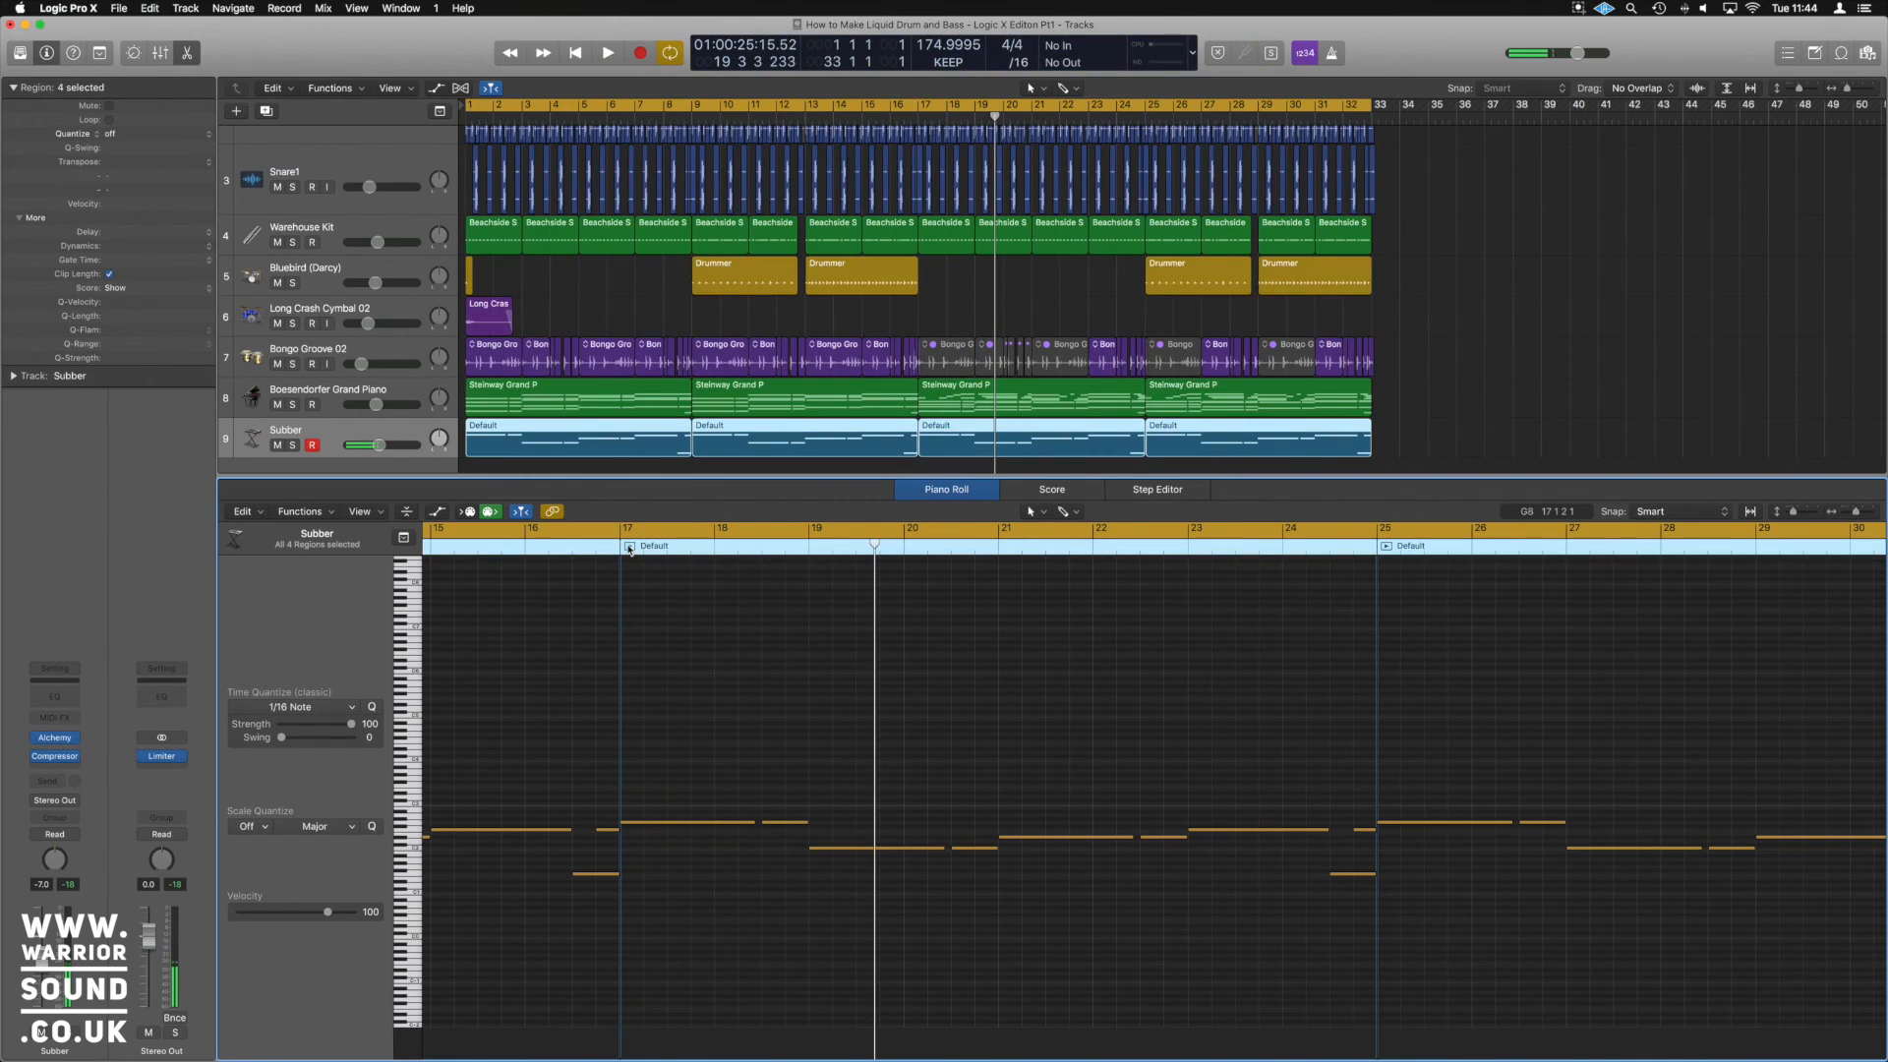
Bring back the mixer, clear the region selection, and select the Long Crash Cymbal 02 track
key("x")
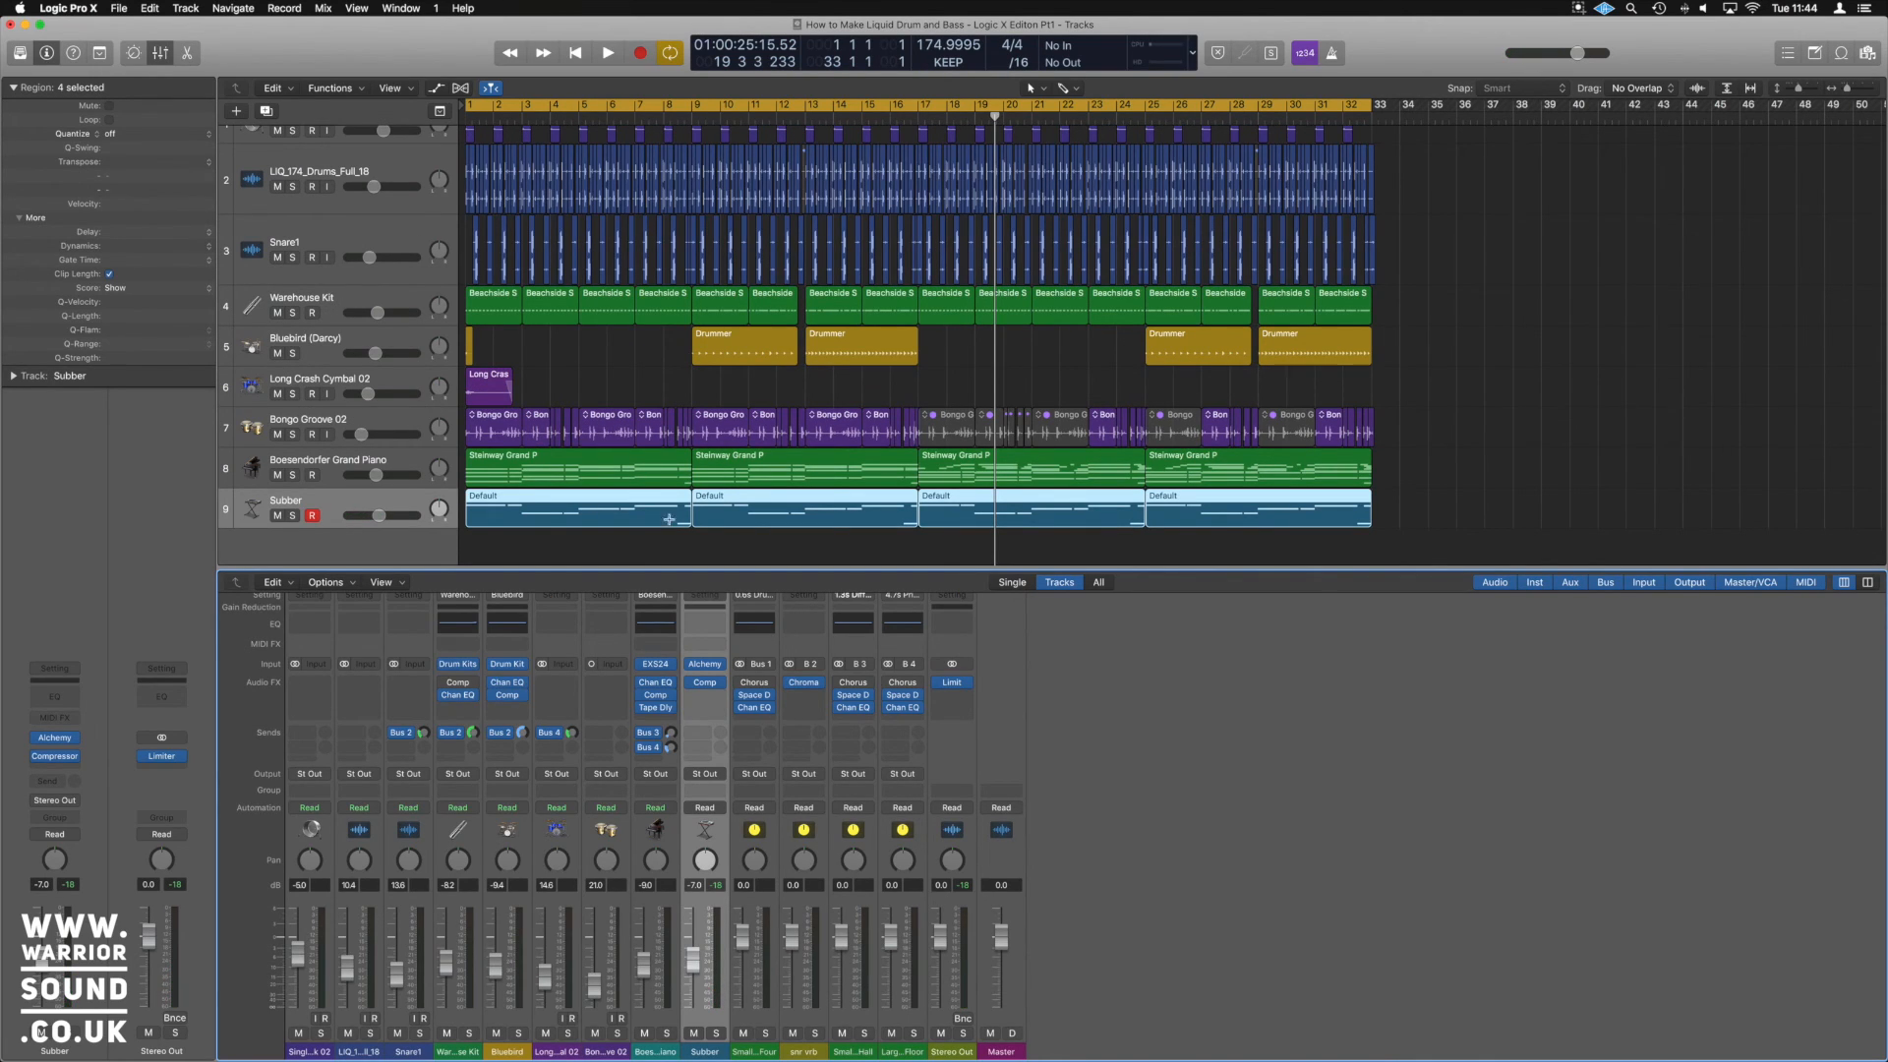
left_click(1389, 421)
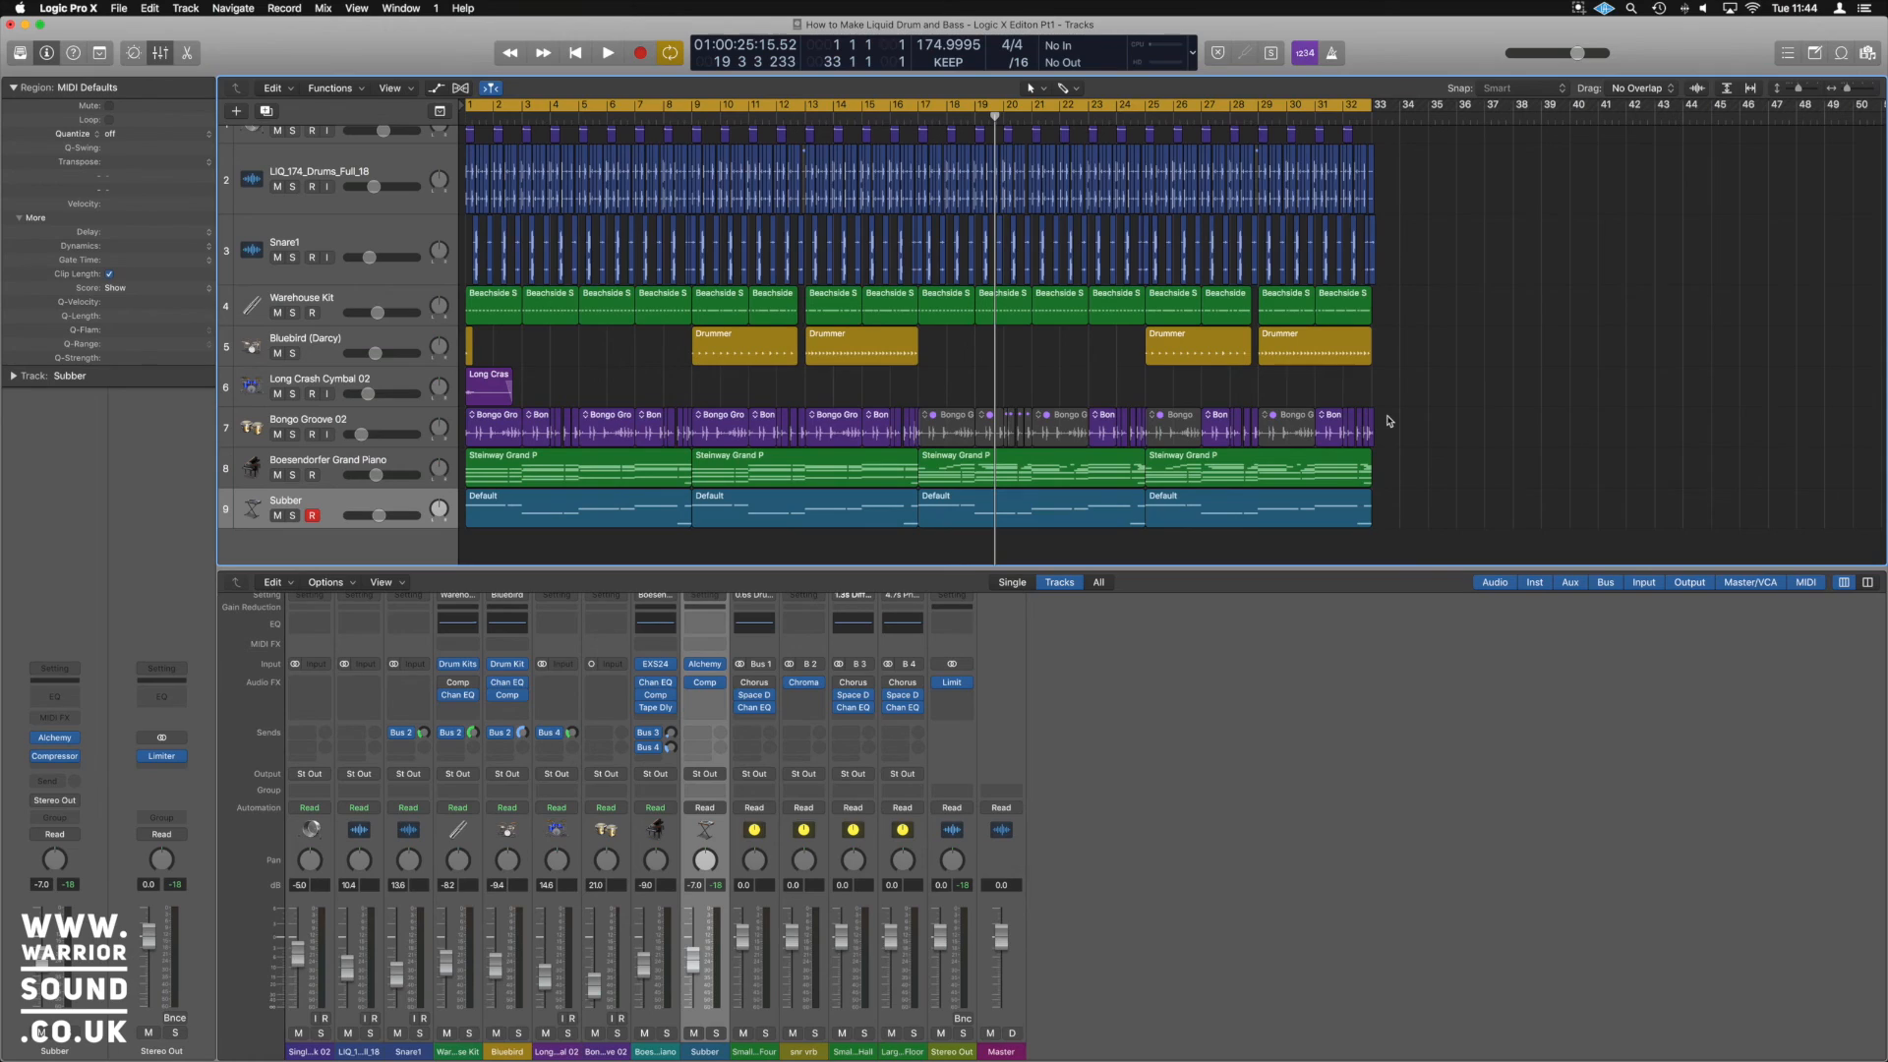
left_click(415, 382)
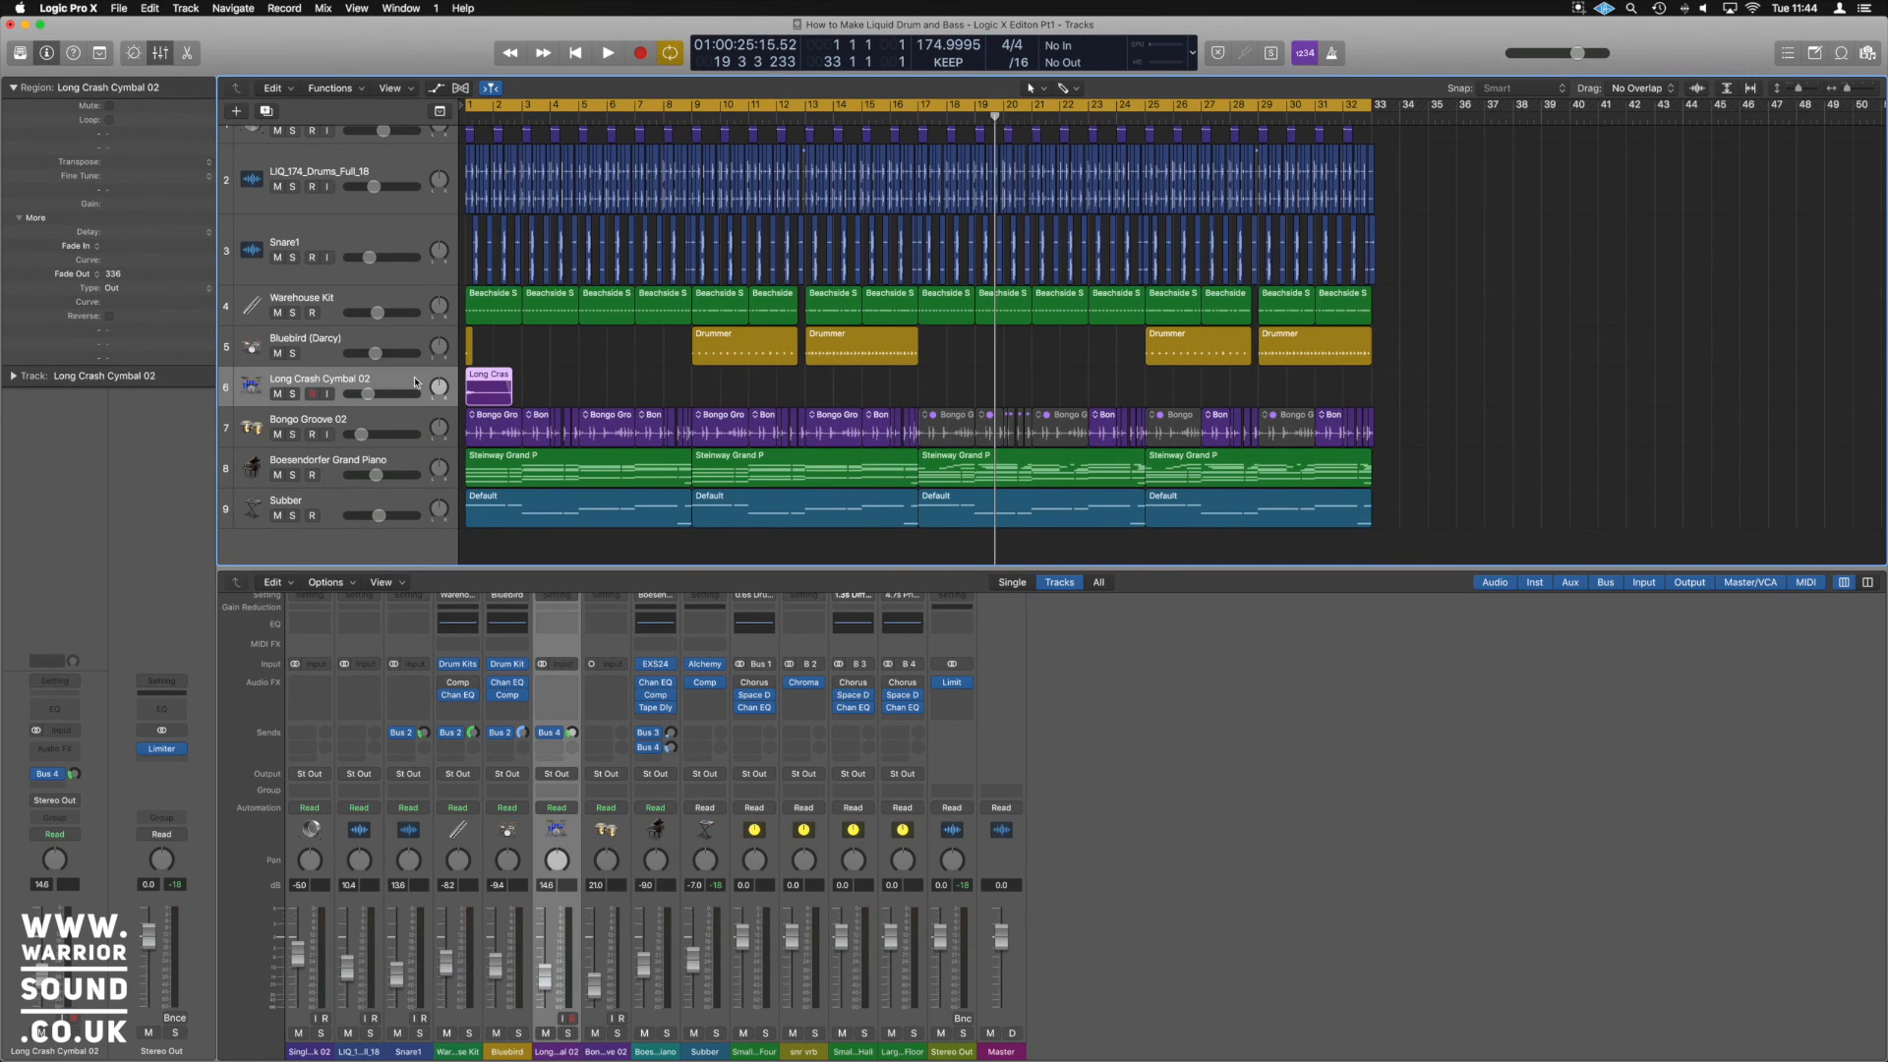